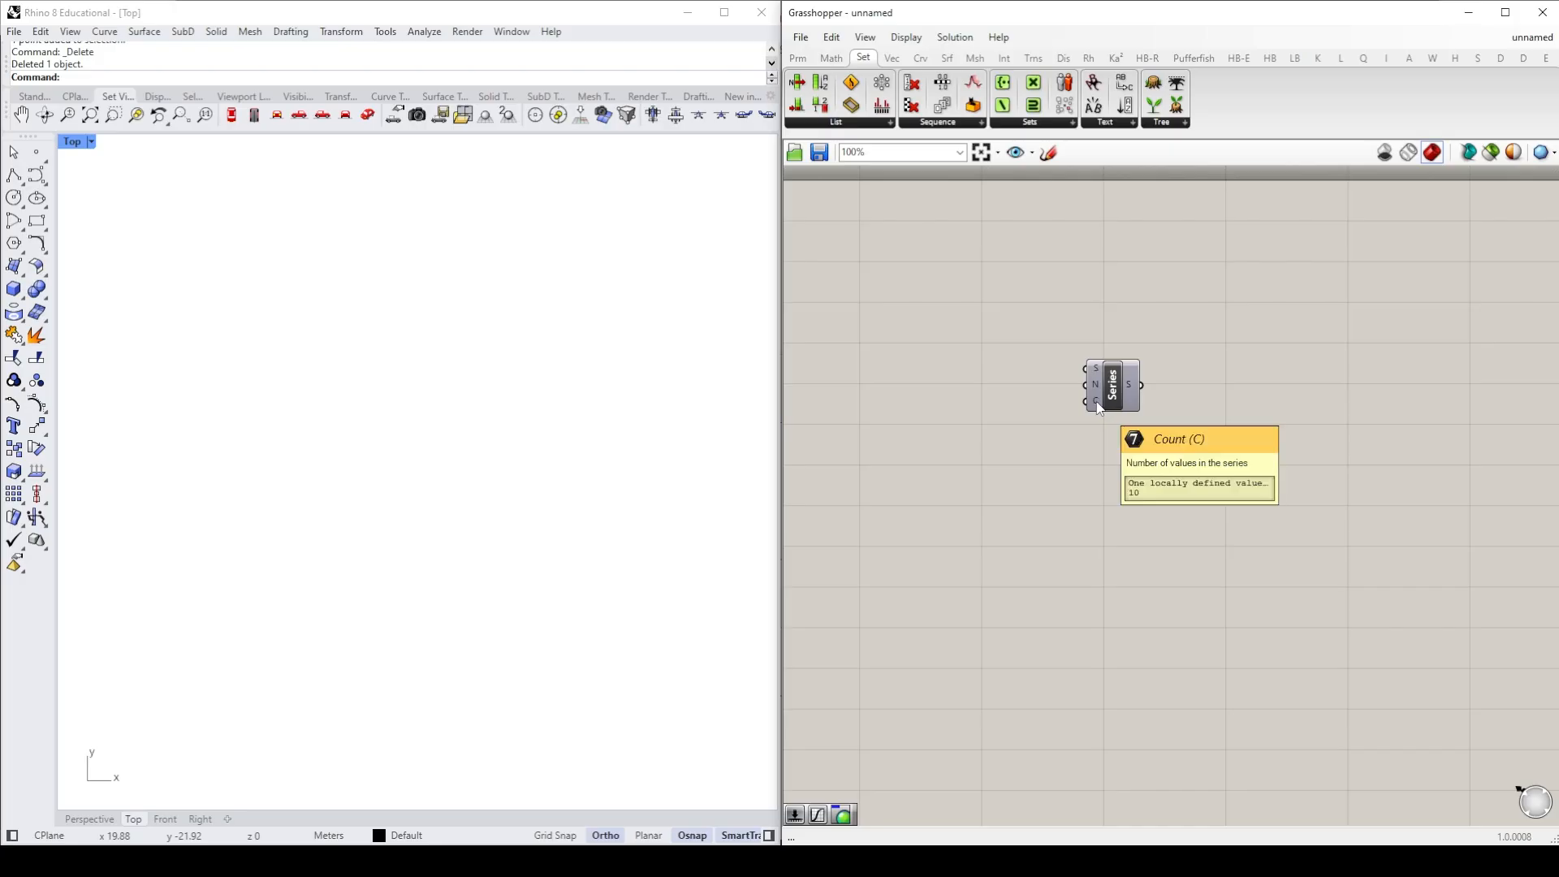
Step: Add a number slider set to 60 and connect it to the Series component's Count input
double_click(949, 409)
type("60")
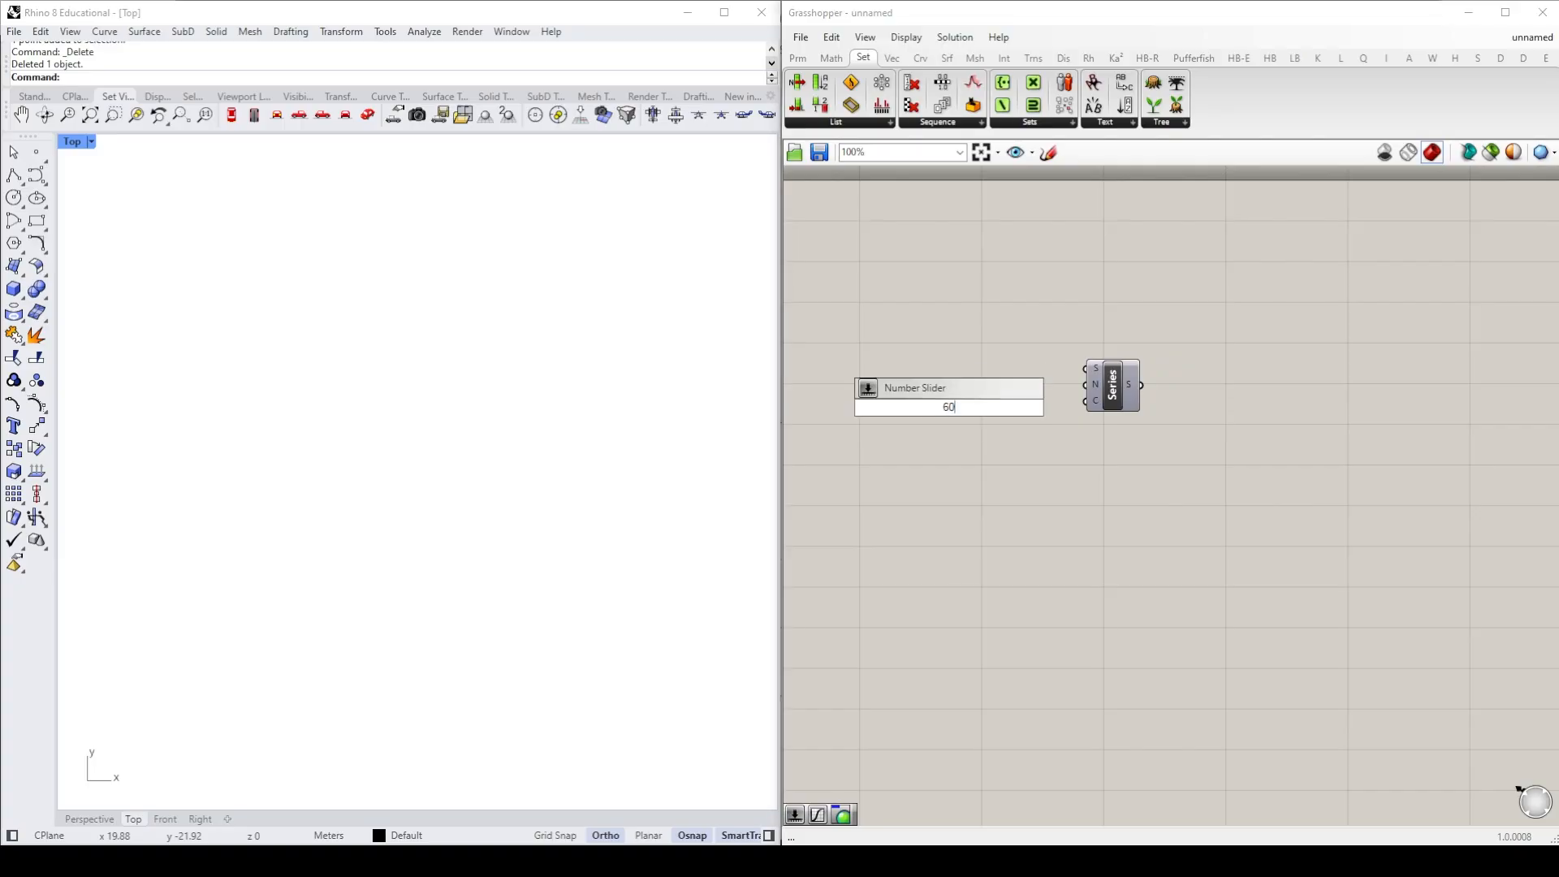
key("Return")
left_click_drag(1017, 407, 1155, 396)
left_click(1128, 448)
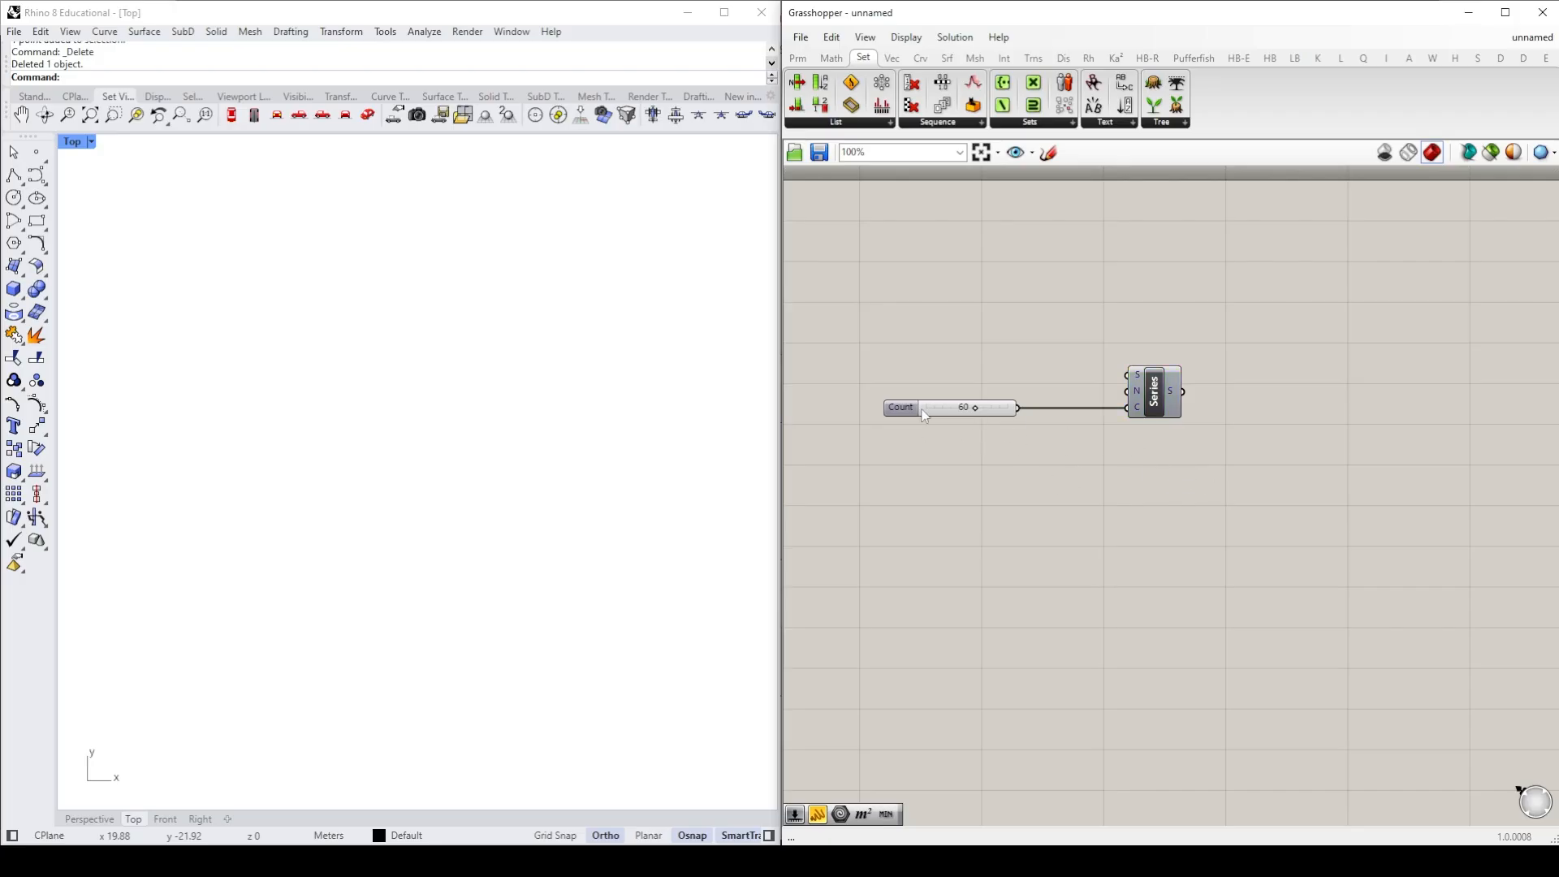
Step: Duplicate the slider and Series pair directly below the original and set the copied slider to 25
left_click_drag(1221, 470, 859, 311)
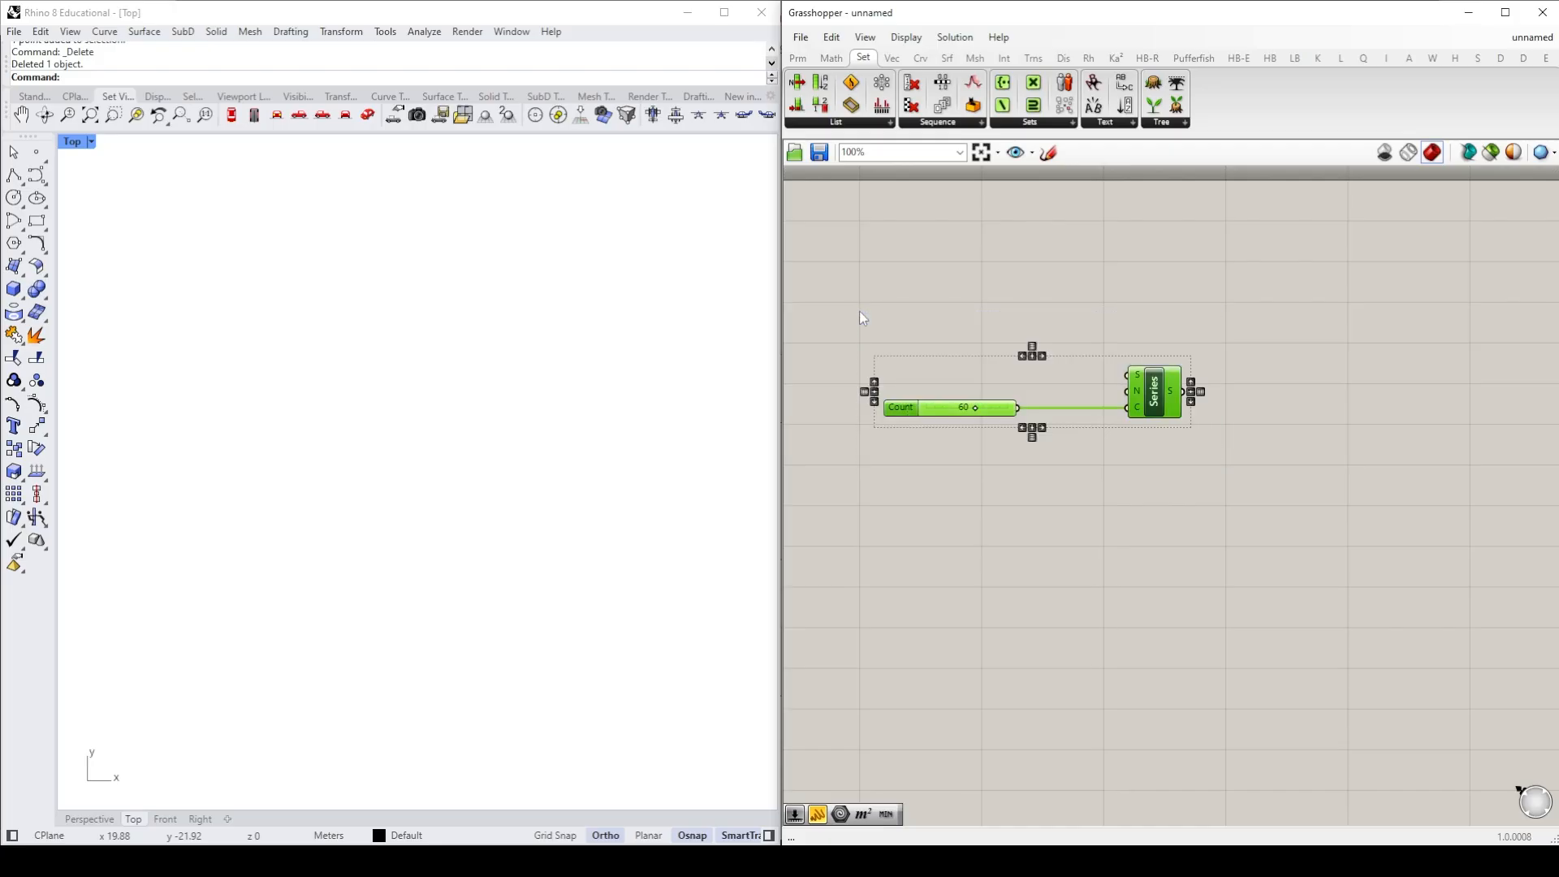
left_click_drag(1157, 398, 1157, 485, "alt")
left_click(1216, 552)
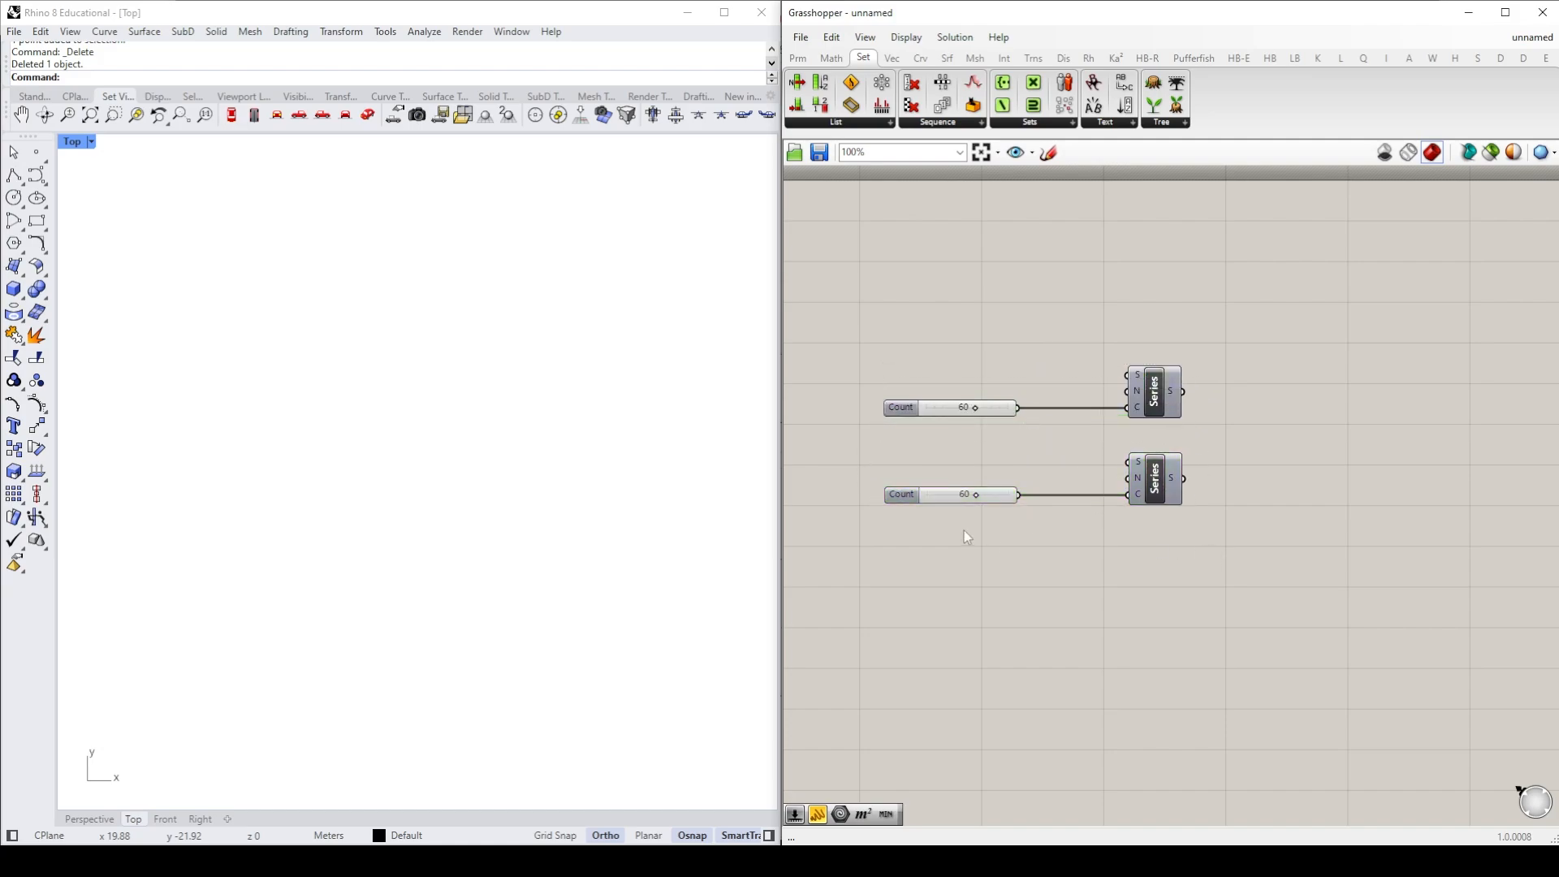
left_click_drag(976, 495, 945, 498)
Step: Add a Construct Point component, wiring the 60-count Series to its X input and the 25-count Series to its Y input
left_click(892, 59)
left_click(1070, 121)
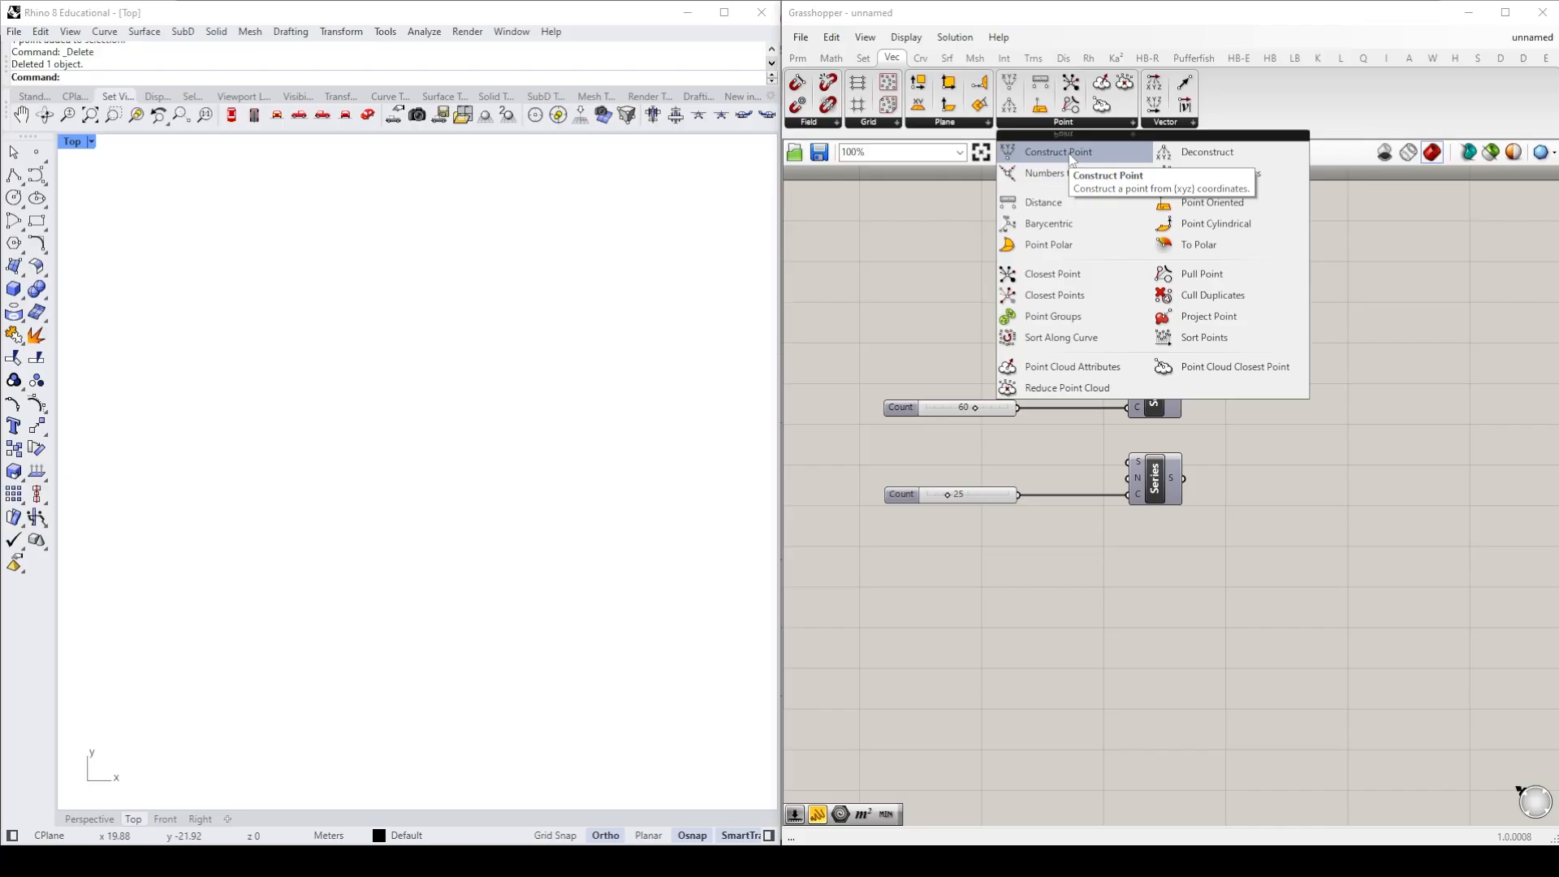
left_click_drag(1068, 152, 1317, 445)
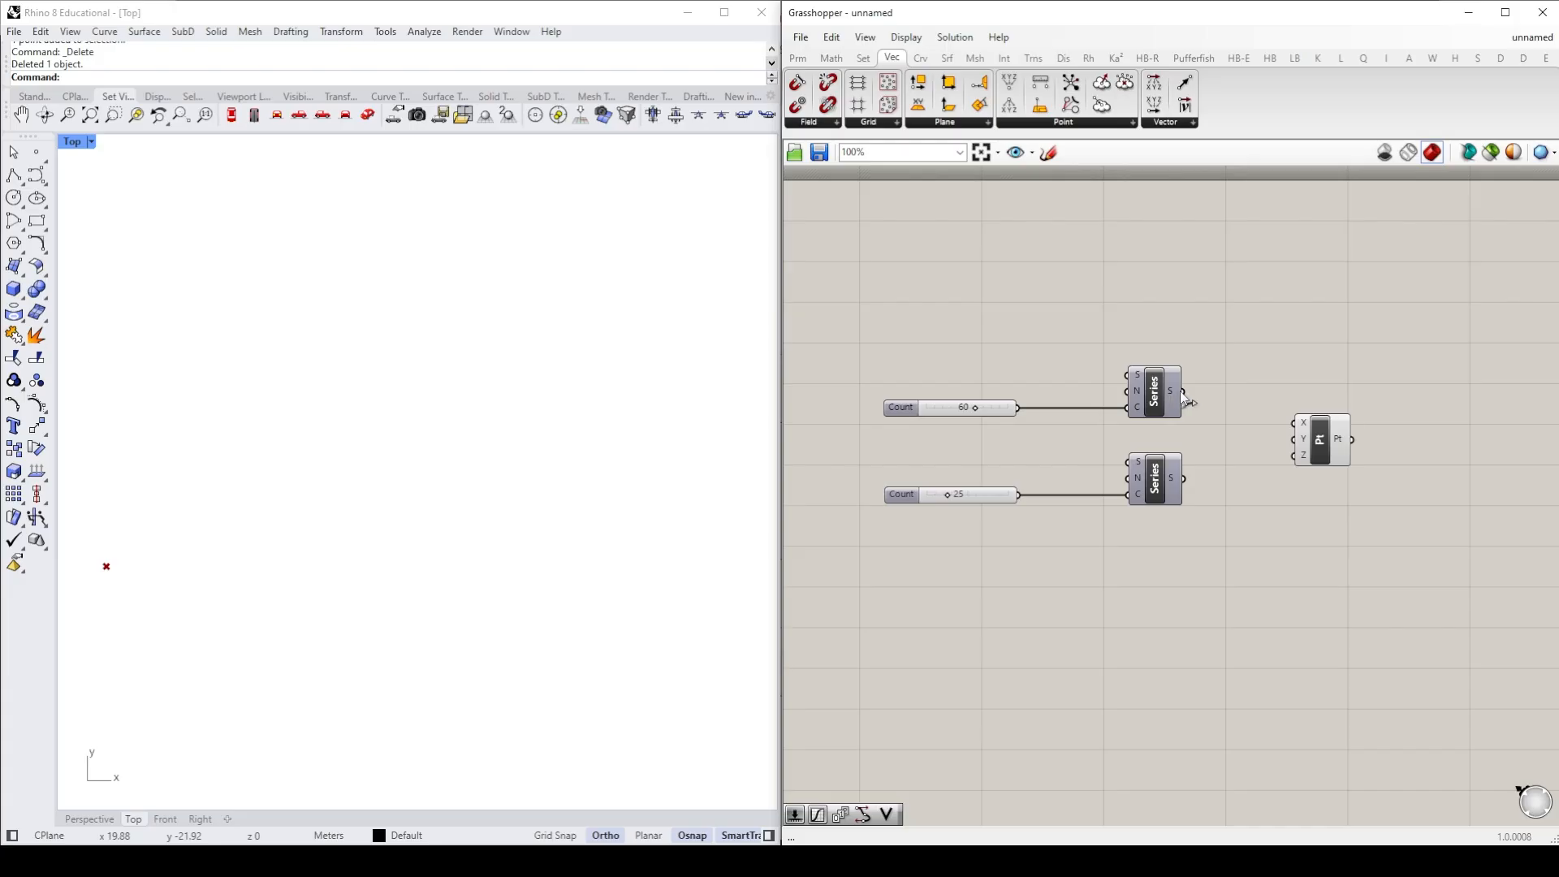
left_click_drag(1184, 393, 1330, 438)
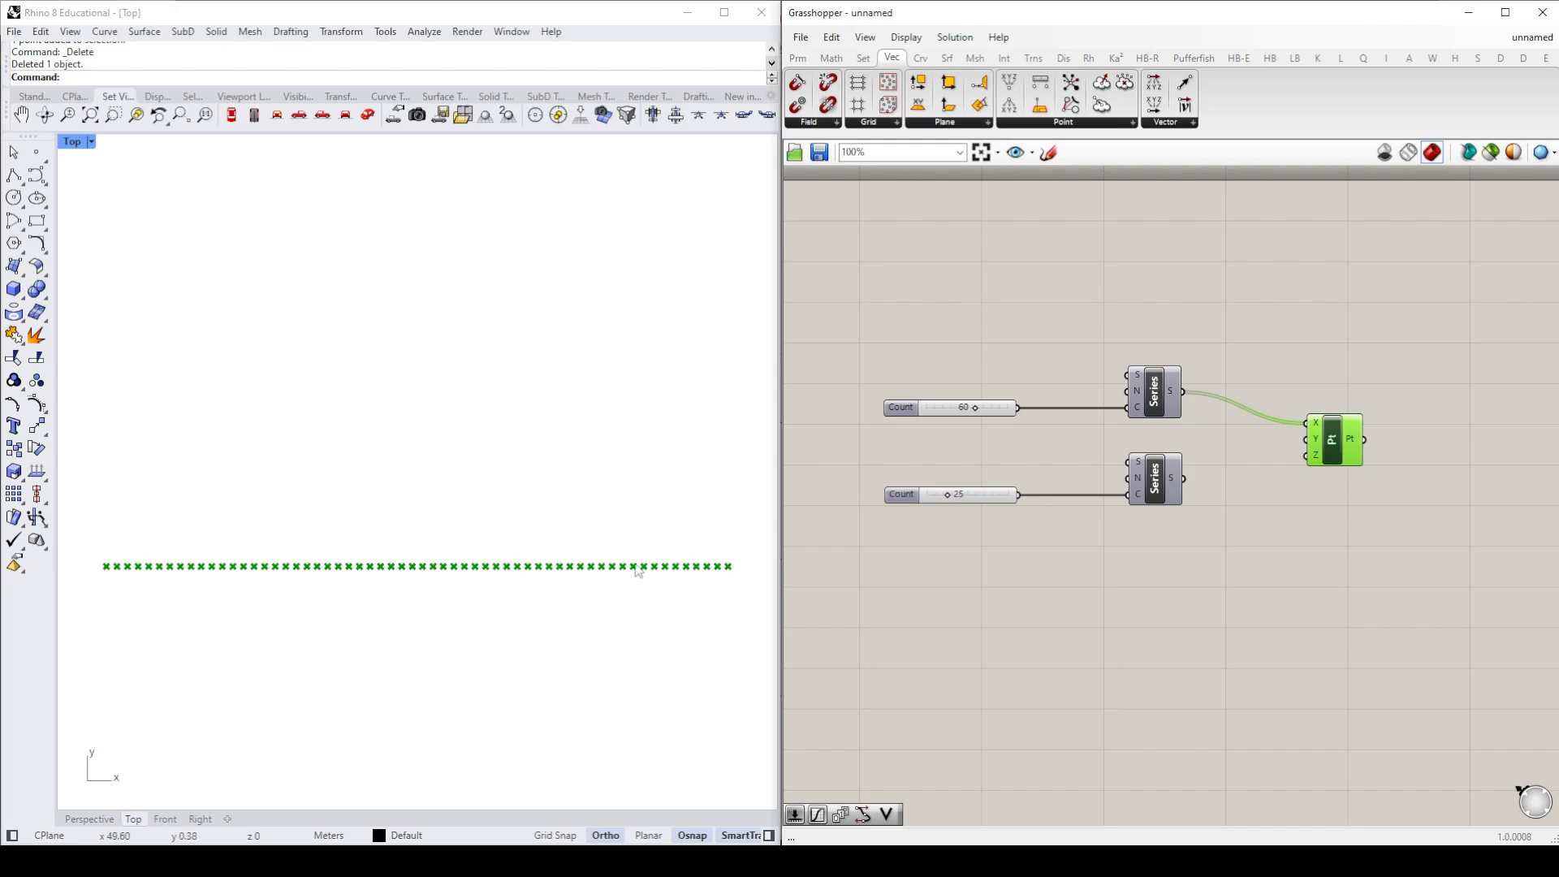
left_click(1290, 570)
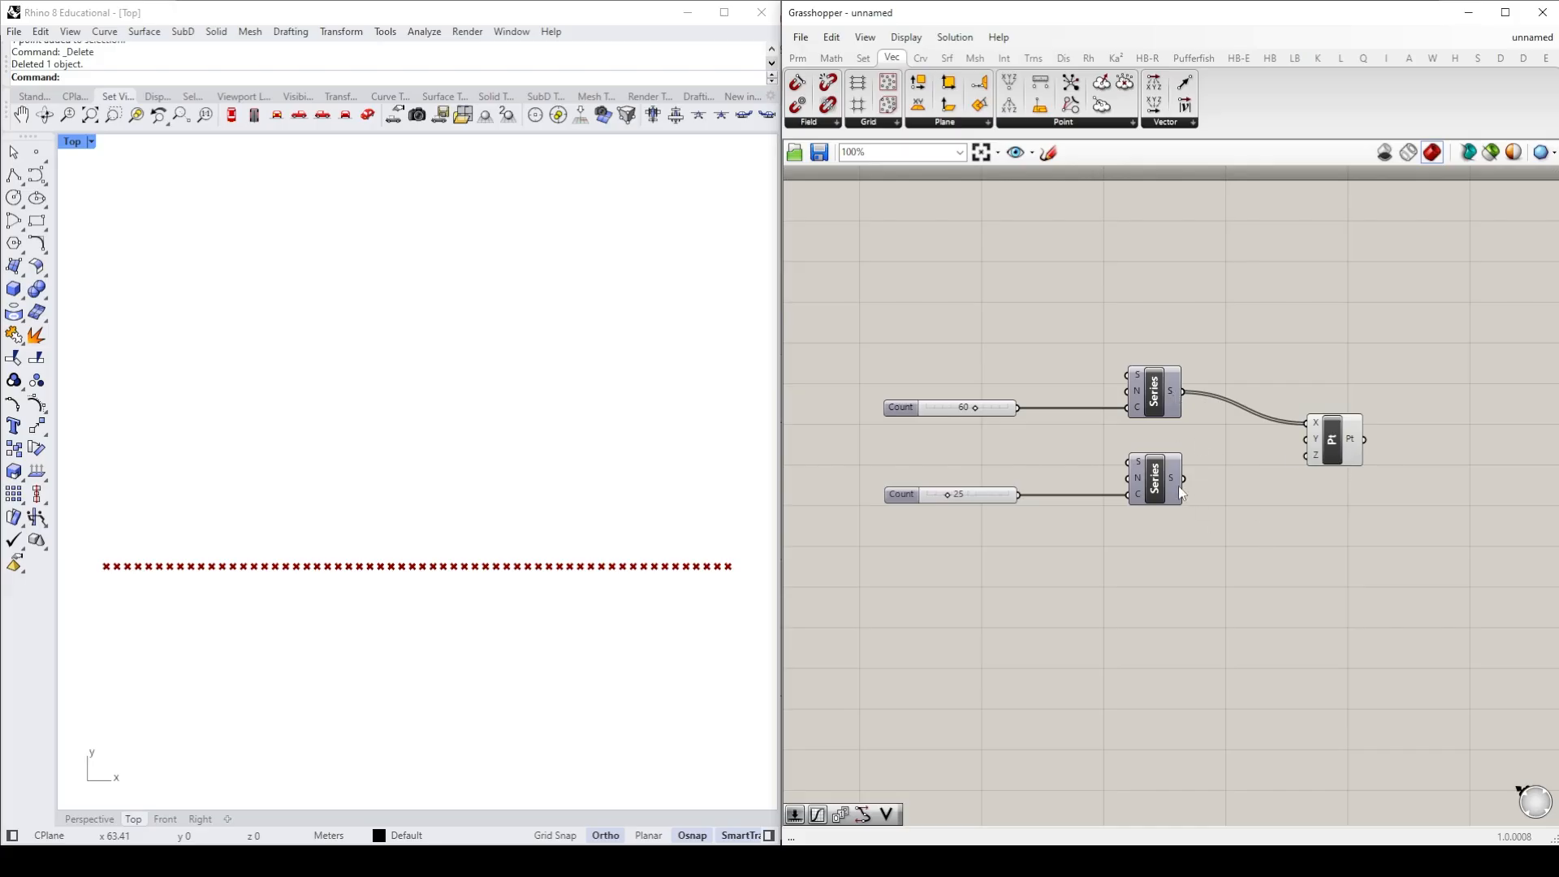
left_click_drag(1183, 479, 1319, 445)
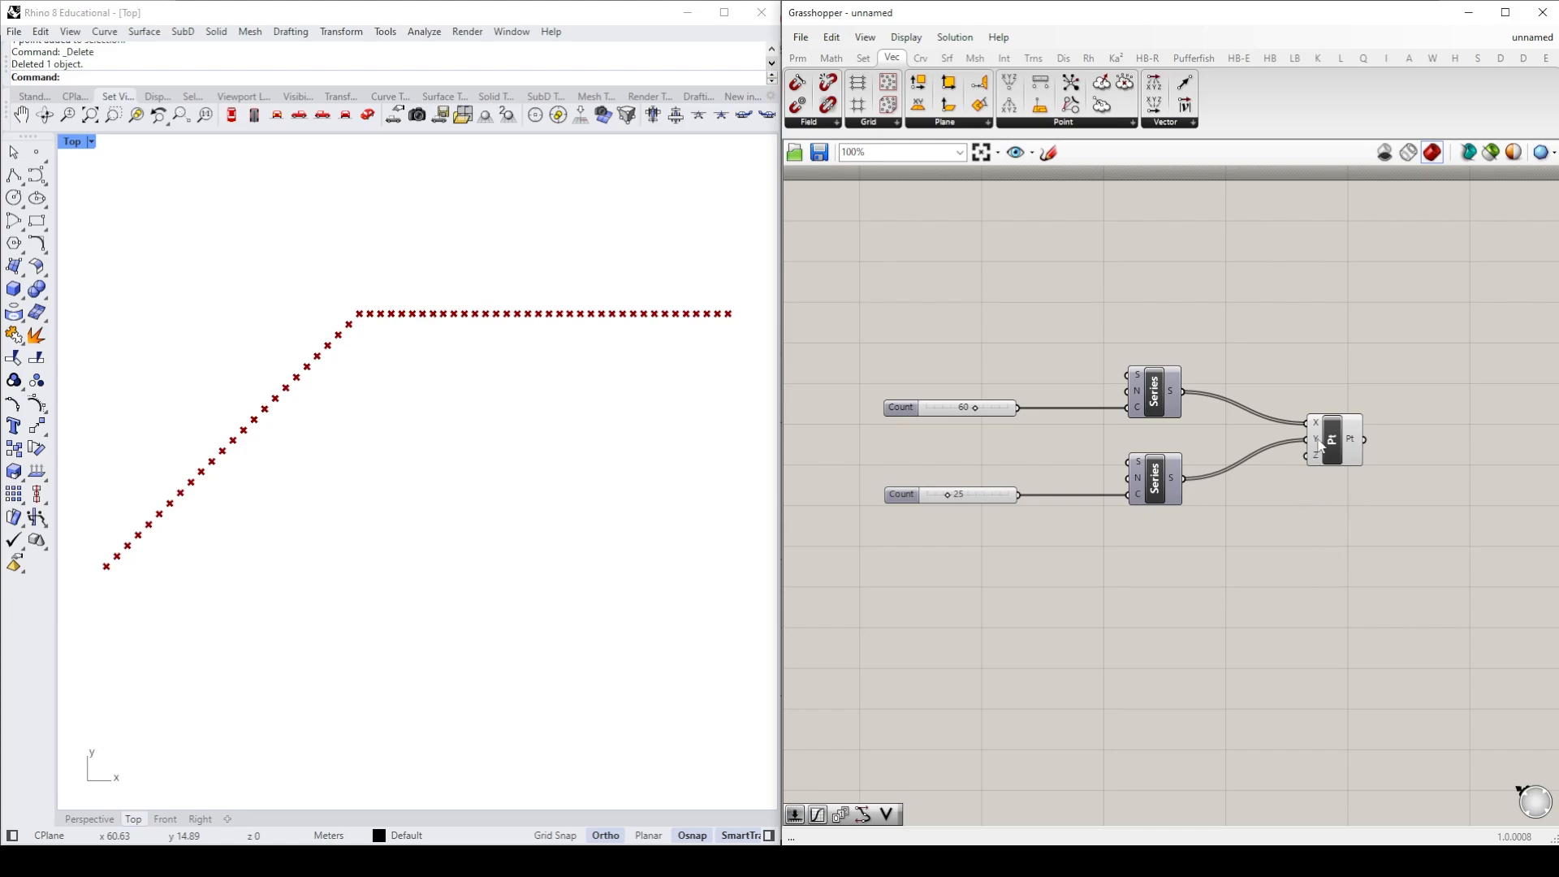
Step: Graft the Construct Point's Y input and move the component closer to the two Series components
mouse_move(1316, 444)
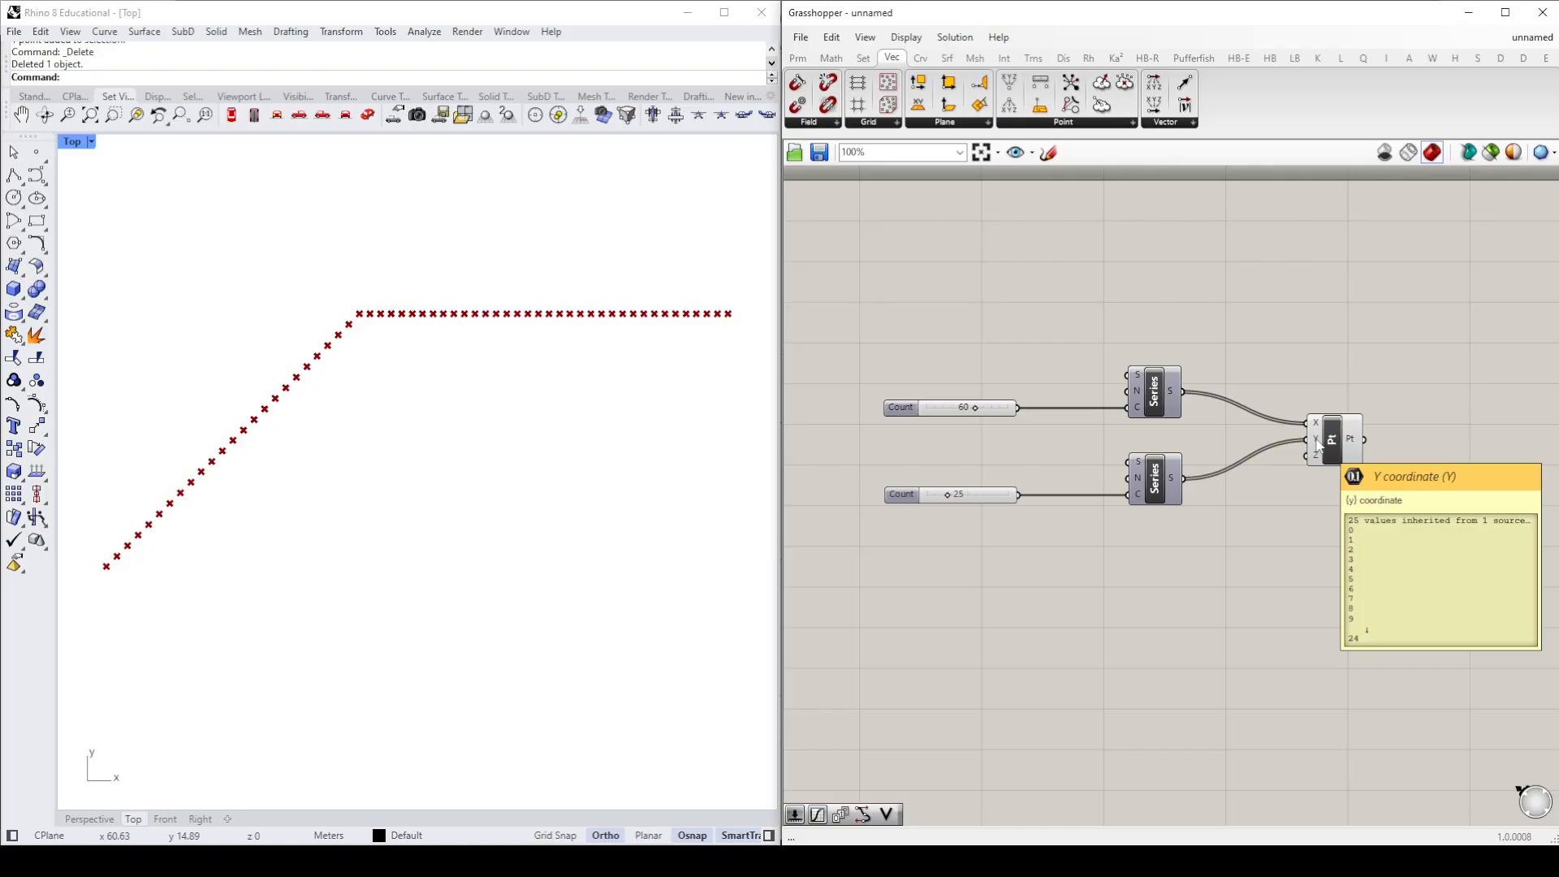
right_click(1317, 444)
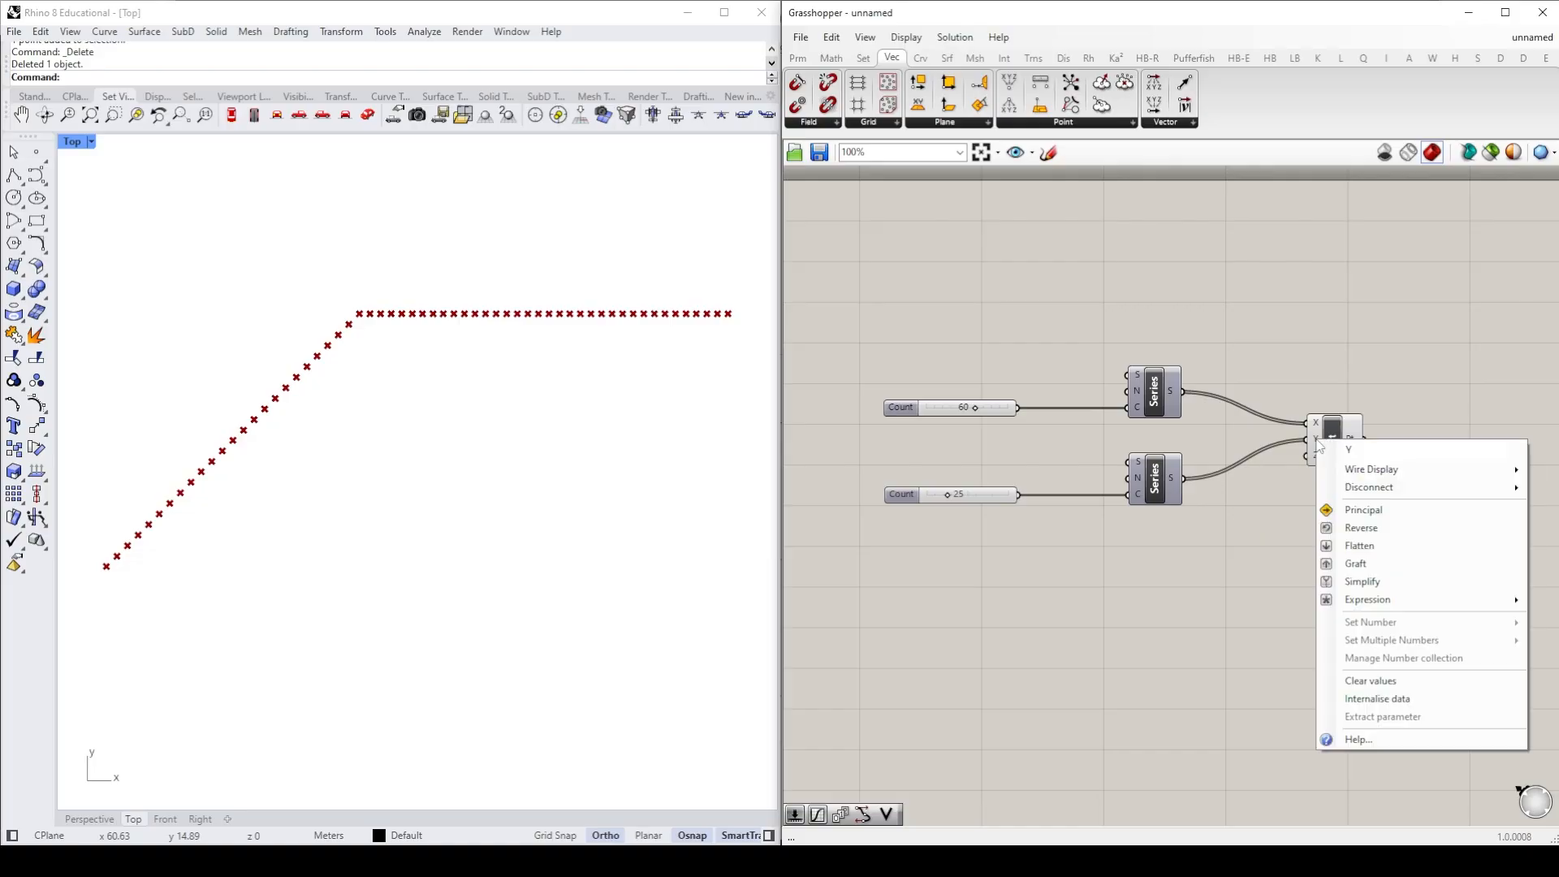
left_click(1357, 563)
left_click_drag(1333, 438, 1344, 440)
left_click(1360, 532)
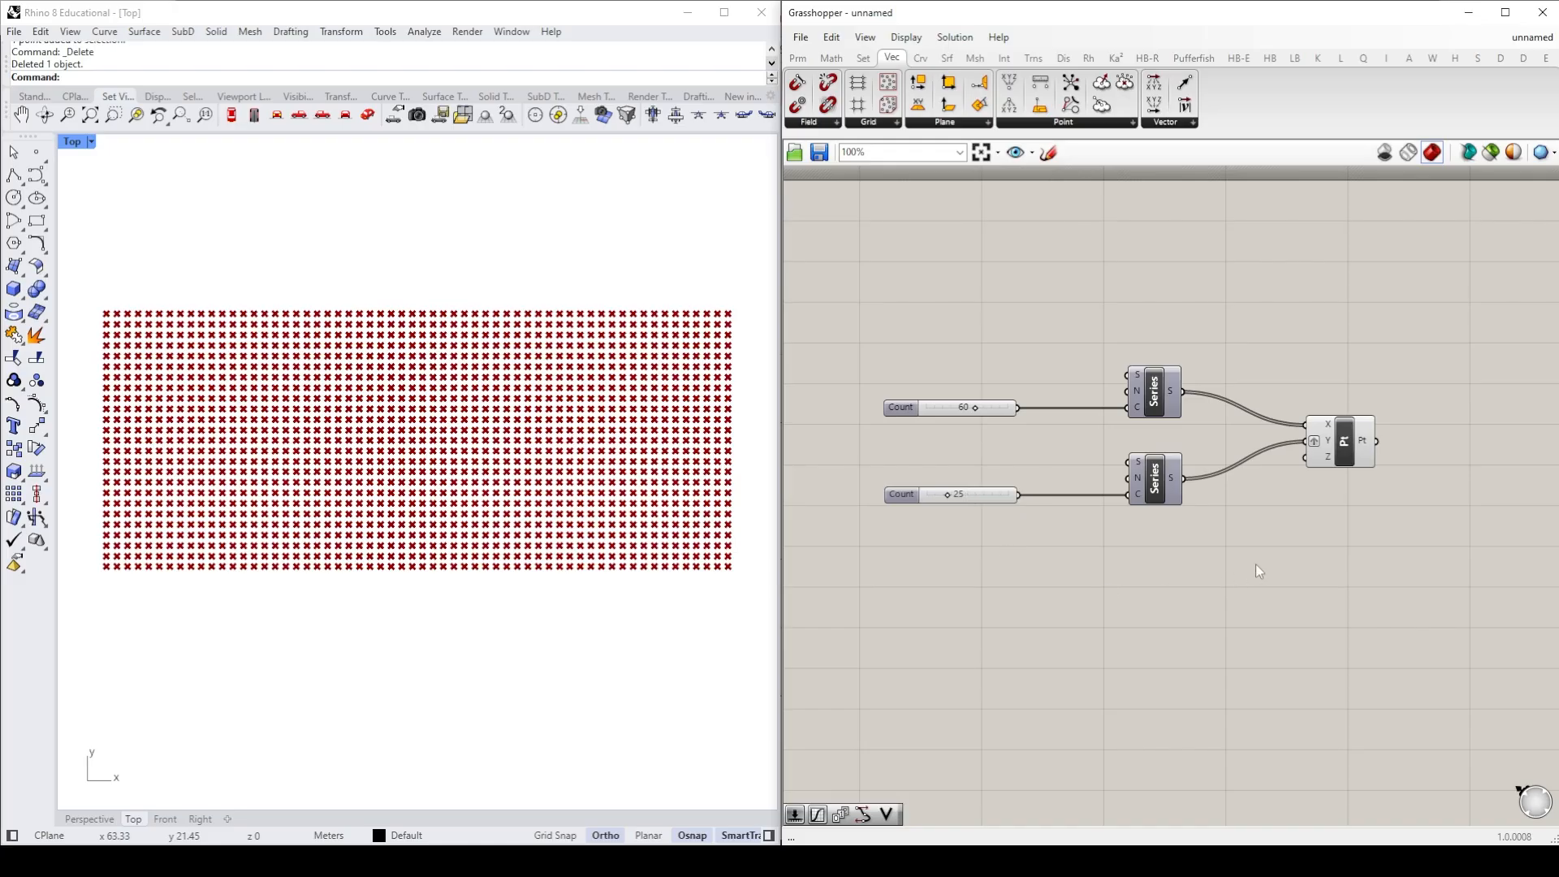
left_click_drag(1347, 451, 1293, 451)
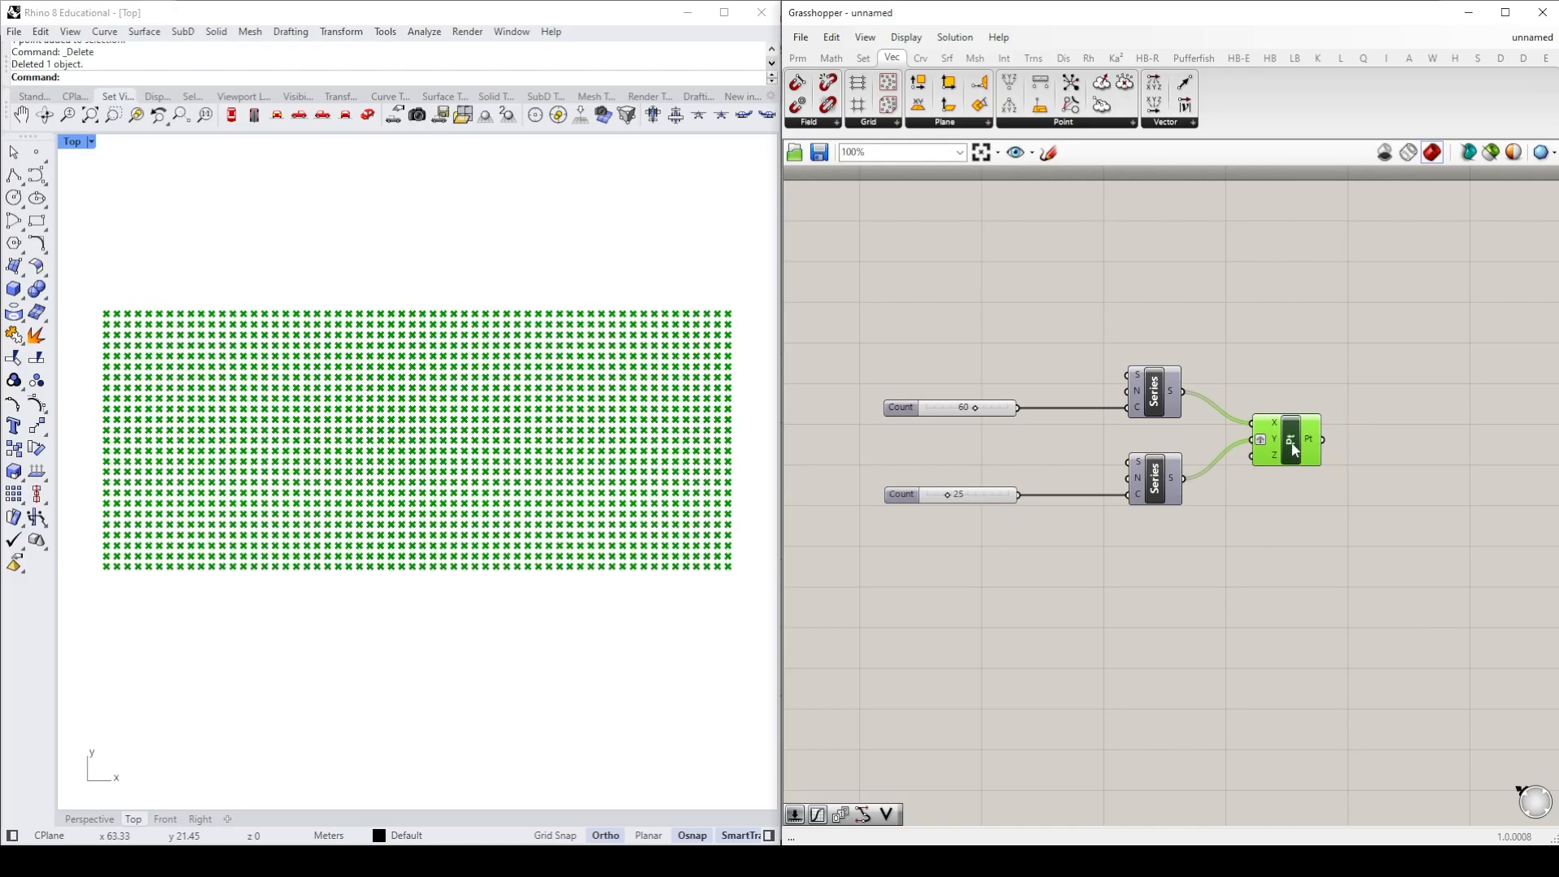
left_click(1386, 495)
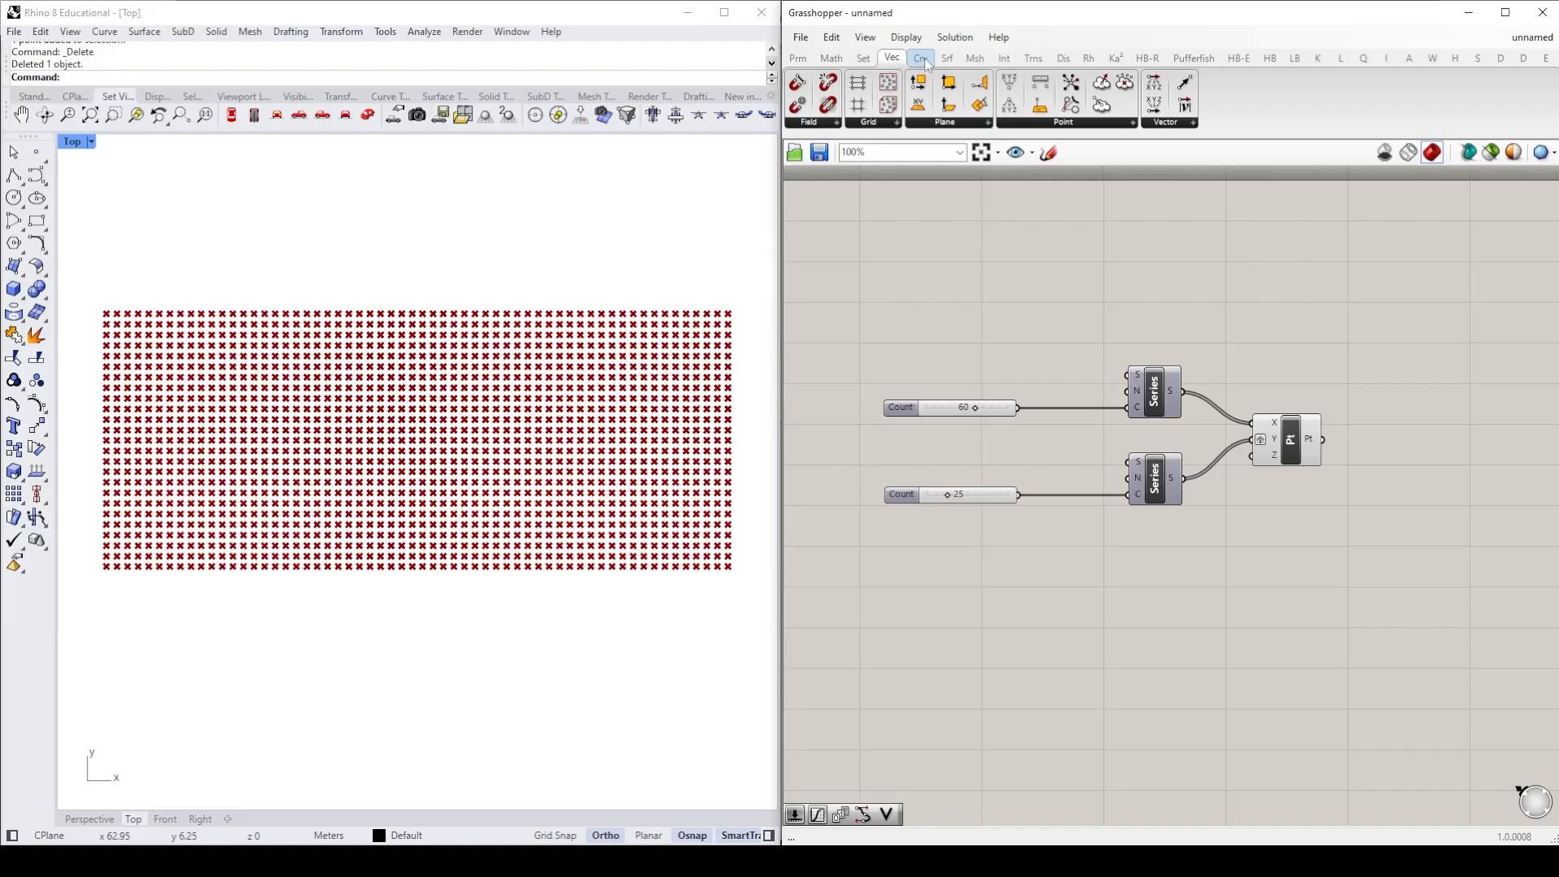
Step: Add an Interpolate curve component beside Construct Point and connect the Point output to its Vertices input
left_click(922, 59)
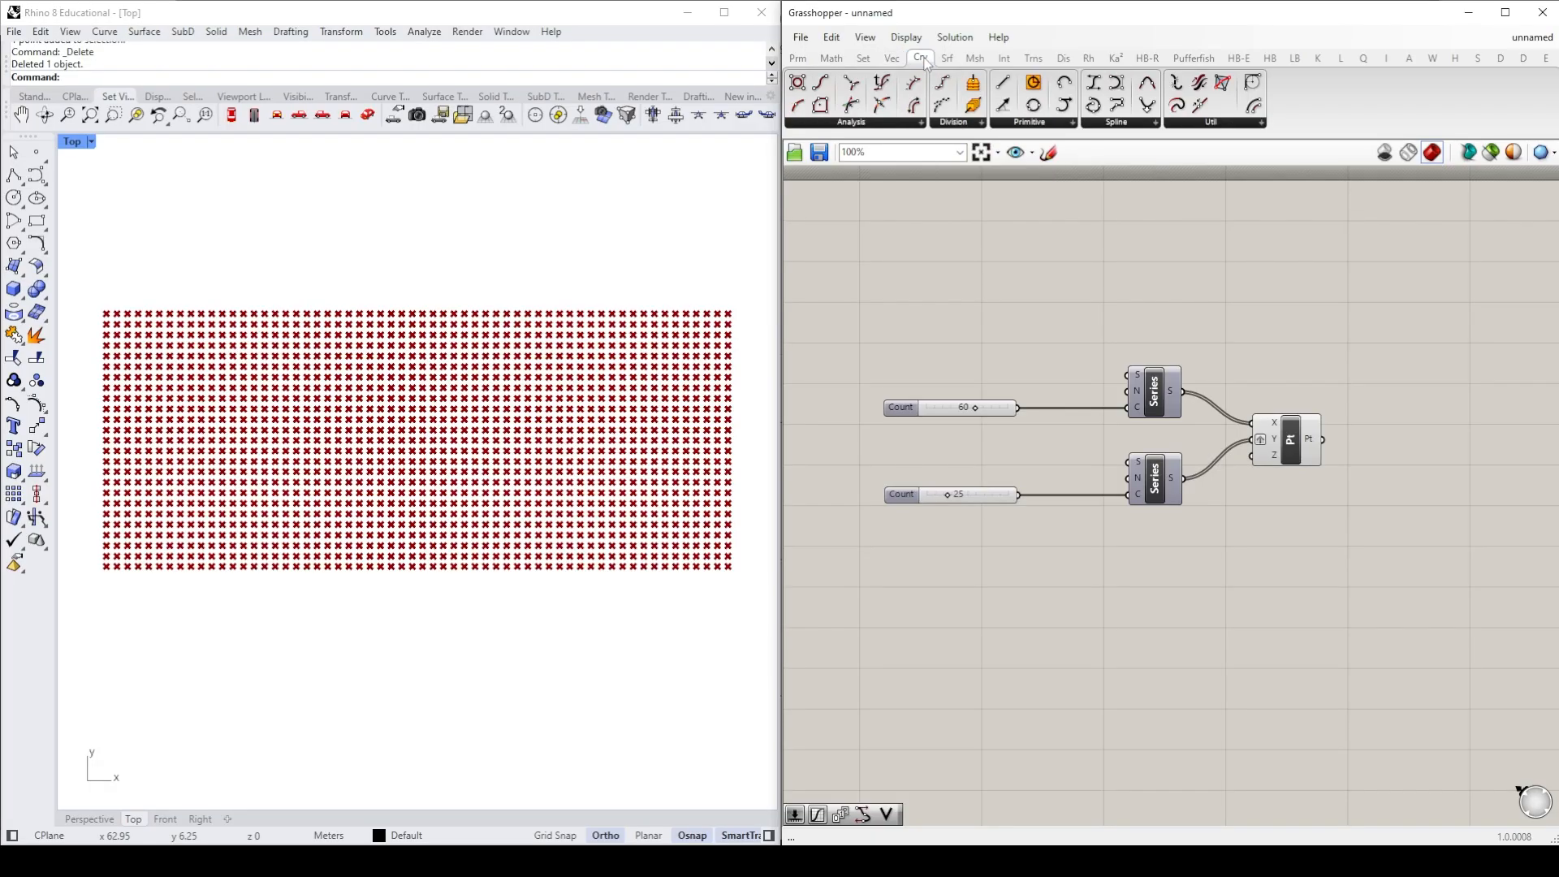
left_click(1119, 124)
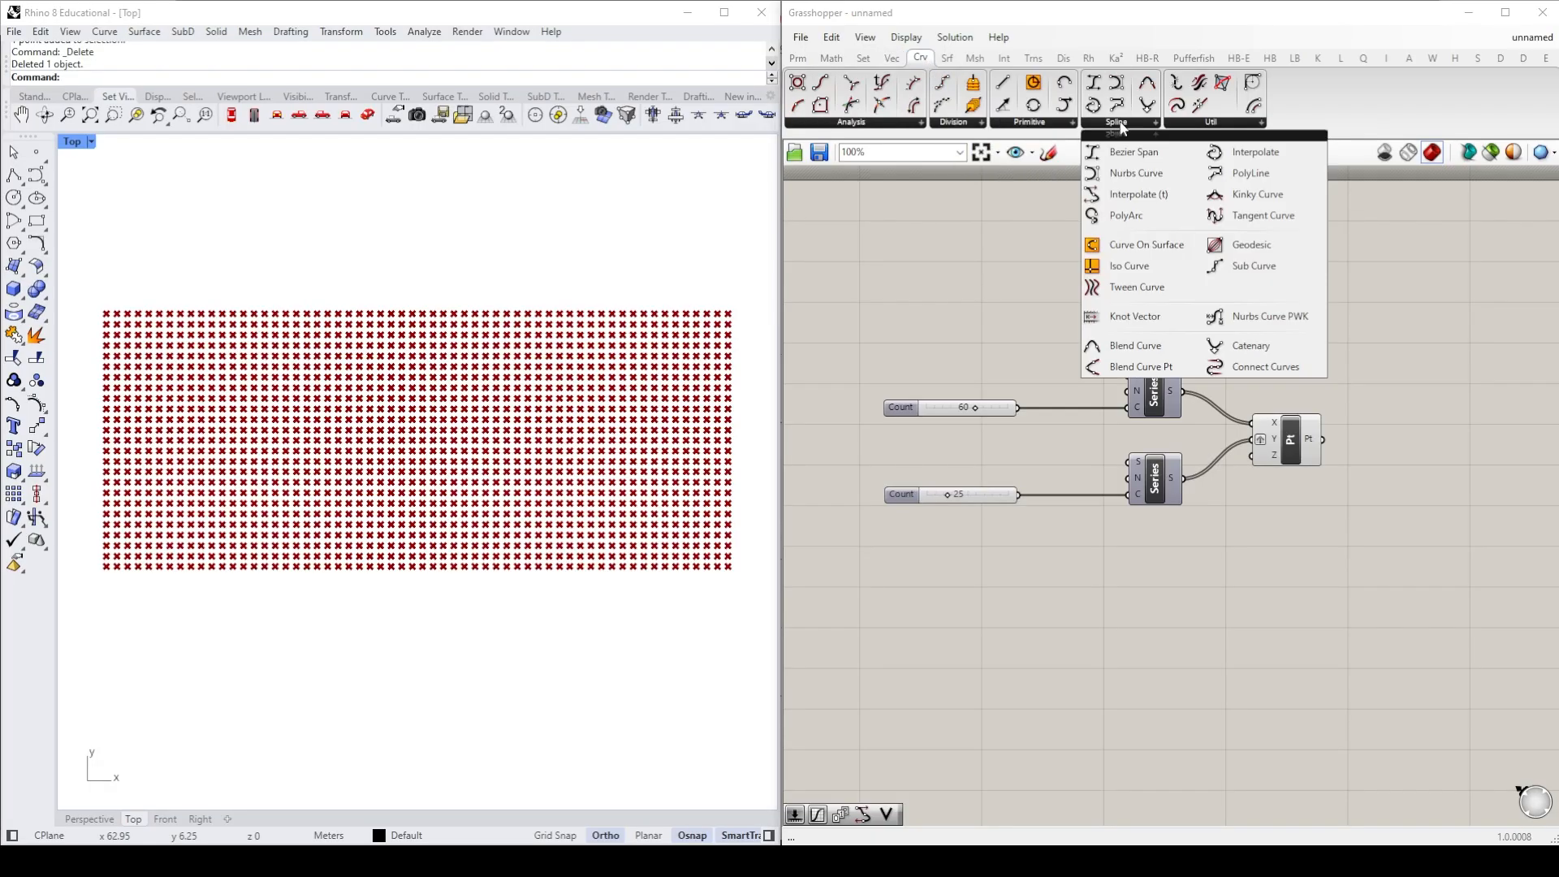
left_click(1255, 154)
left_click(1463, 445)
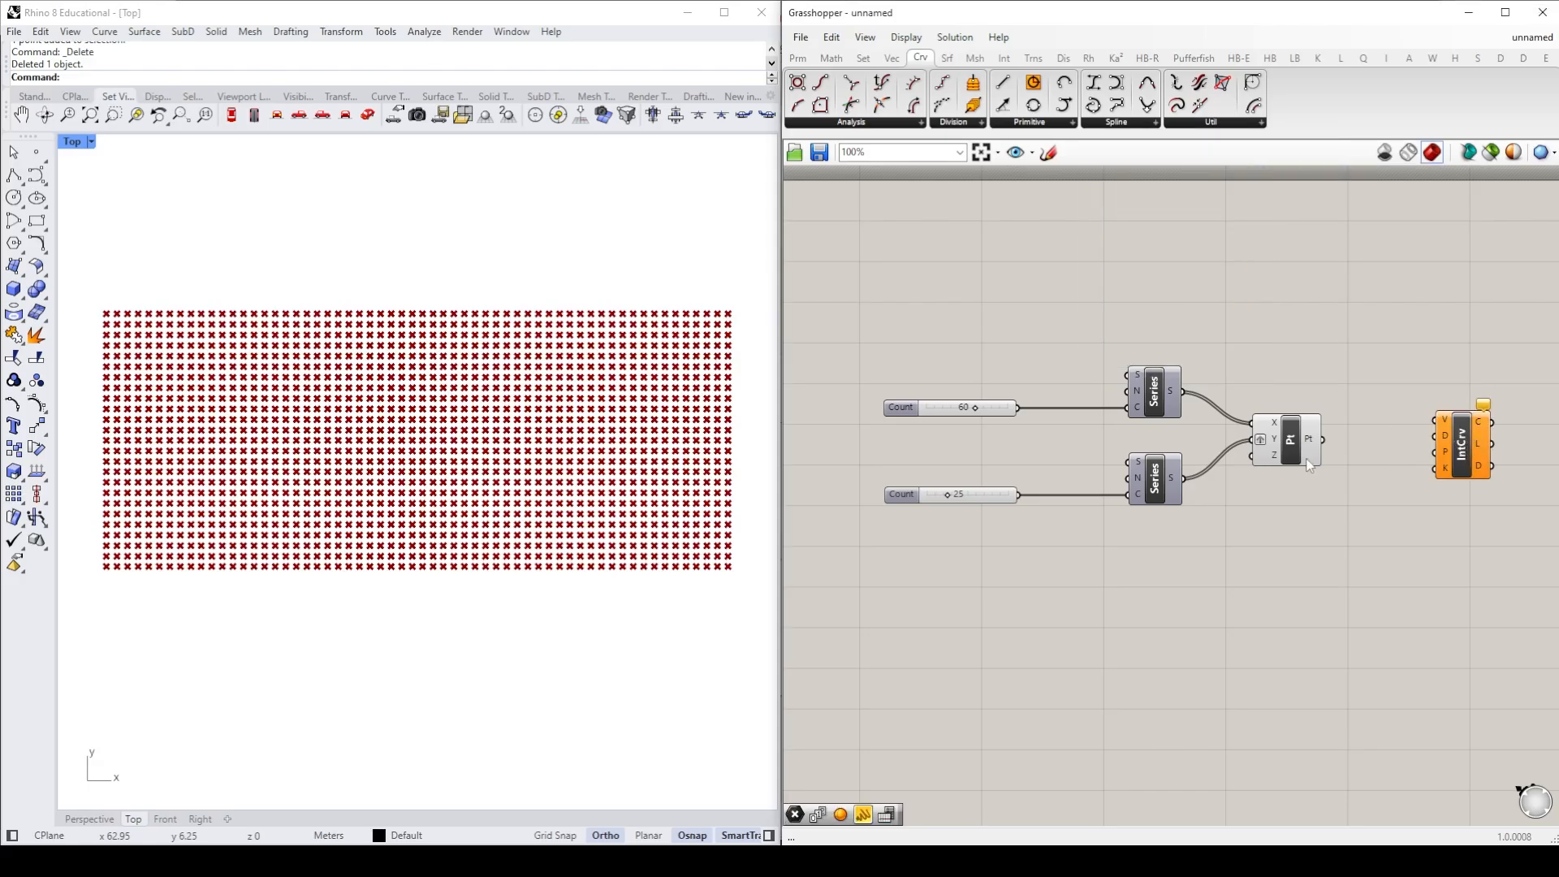
left_click_drag(1323, 439, 1477, 469)
left_click(1410, 541)
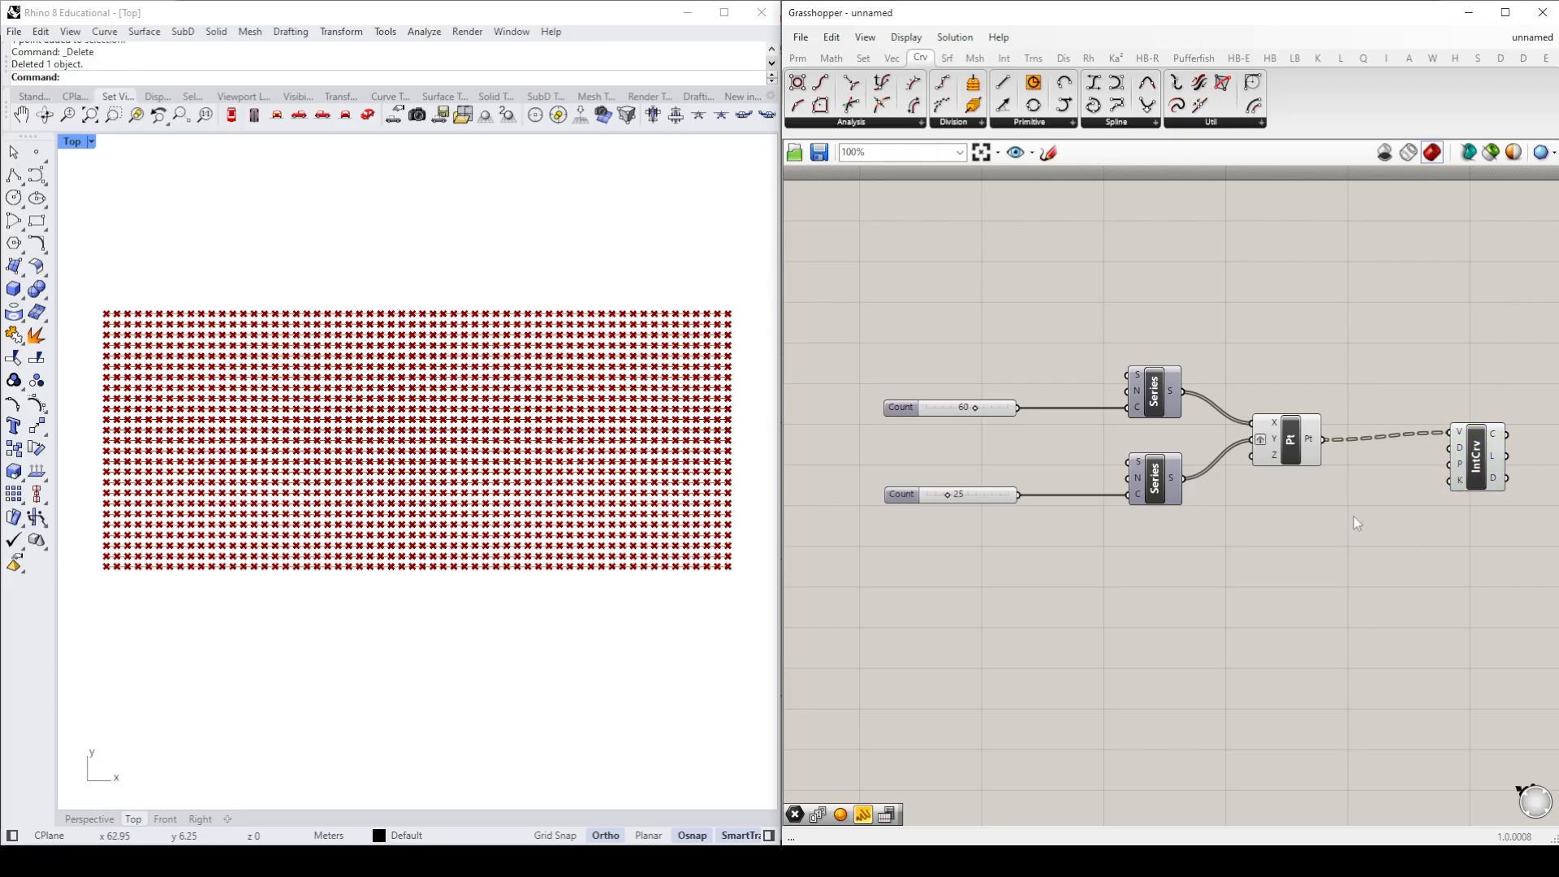
Step: Turn off the preview of the Construct Point component
left_click(1294, 447)
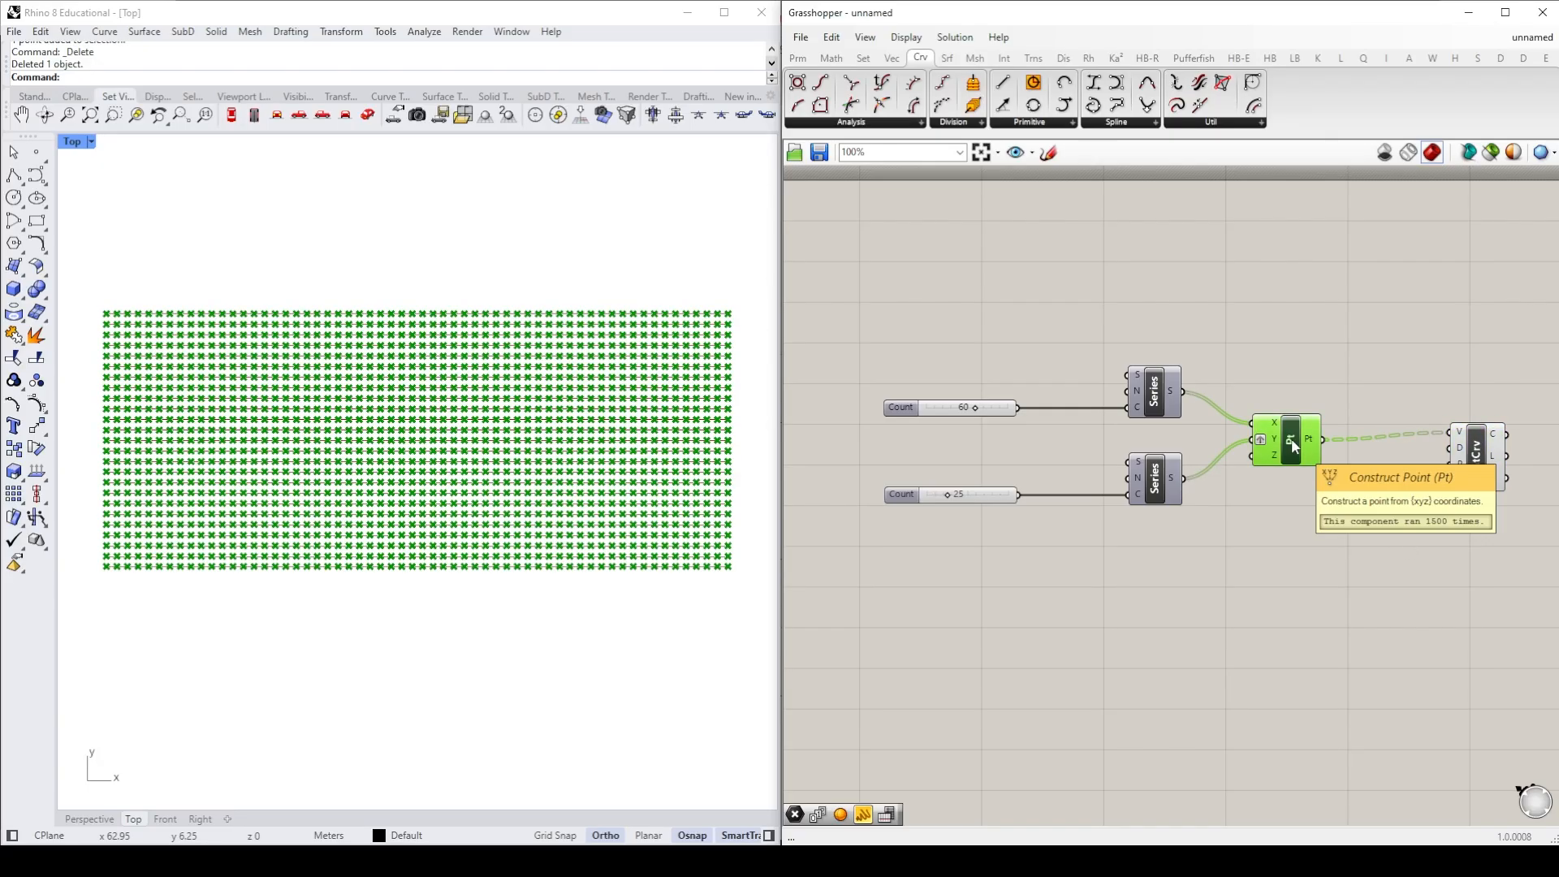
right_click(1295, 447)
left_click(1333, 472)
left_click(1333, 533)
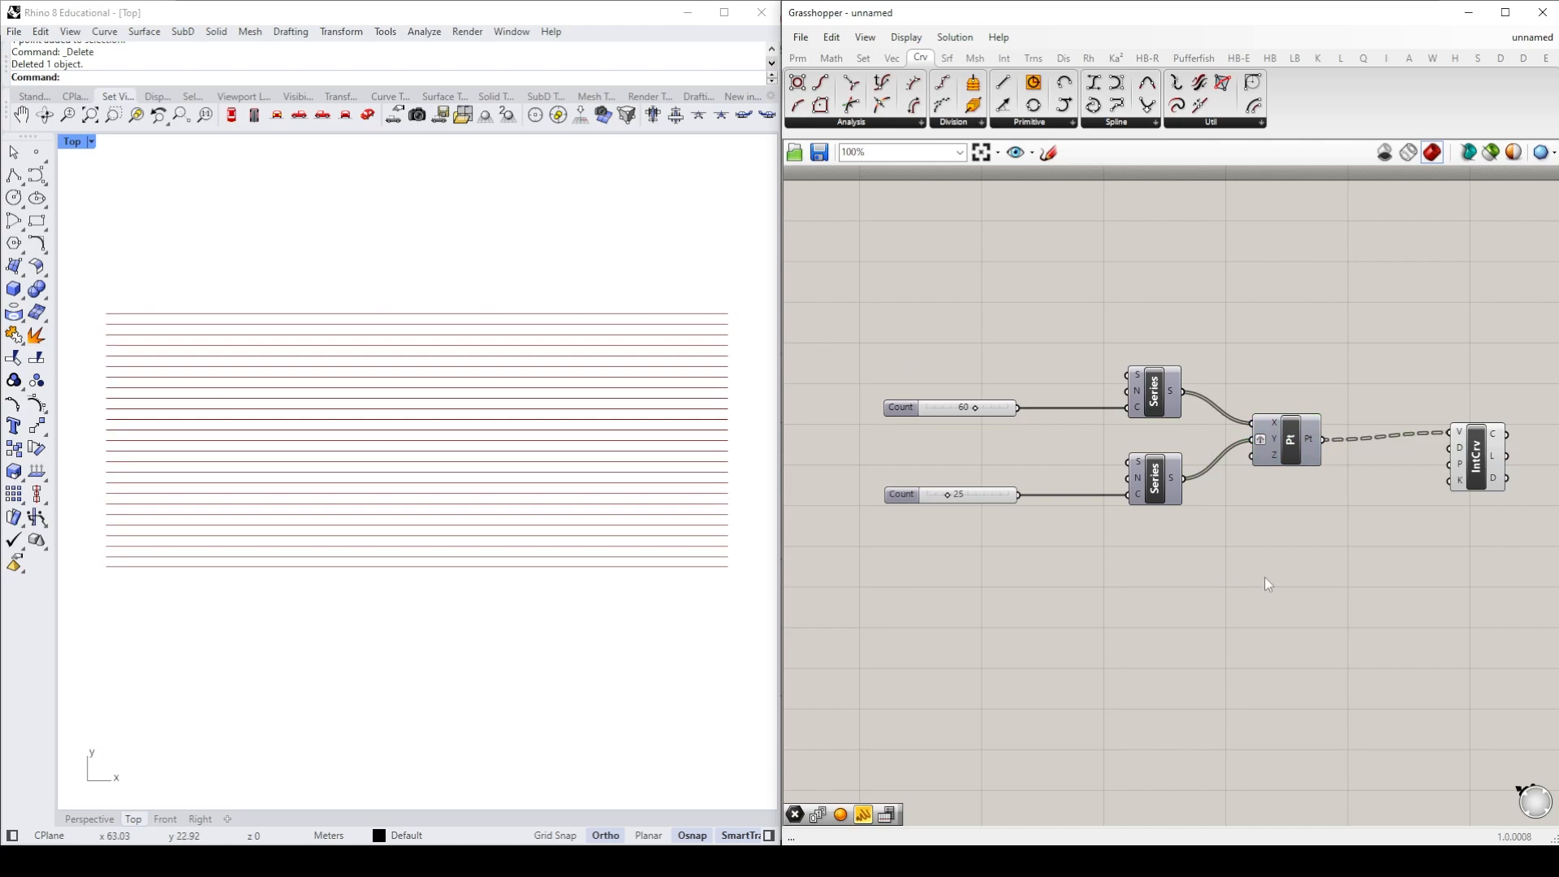
Step: Remove the graft from the Construct Point's Y input and graft its X input instead
right_click(1273, 437)
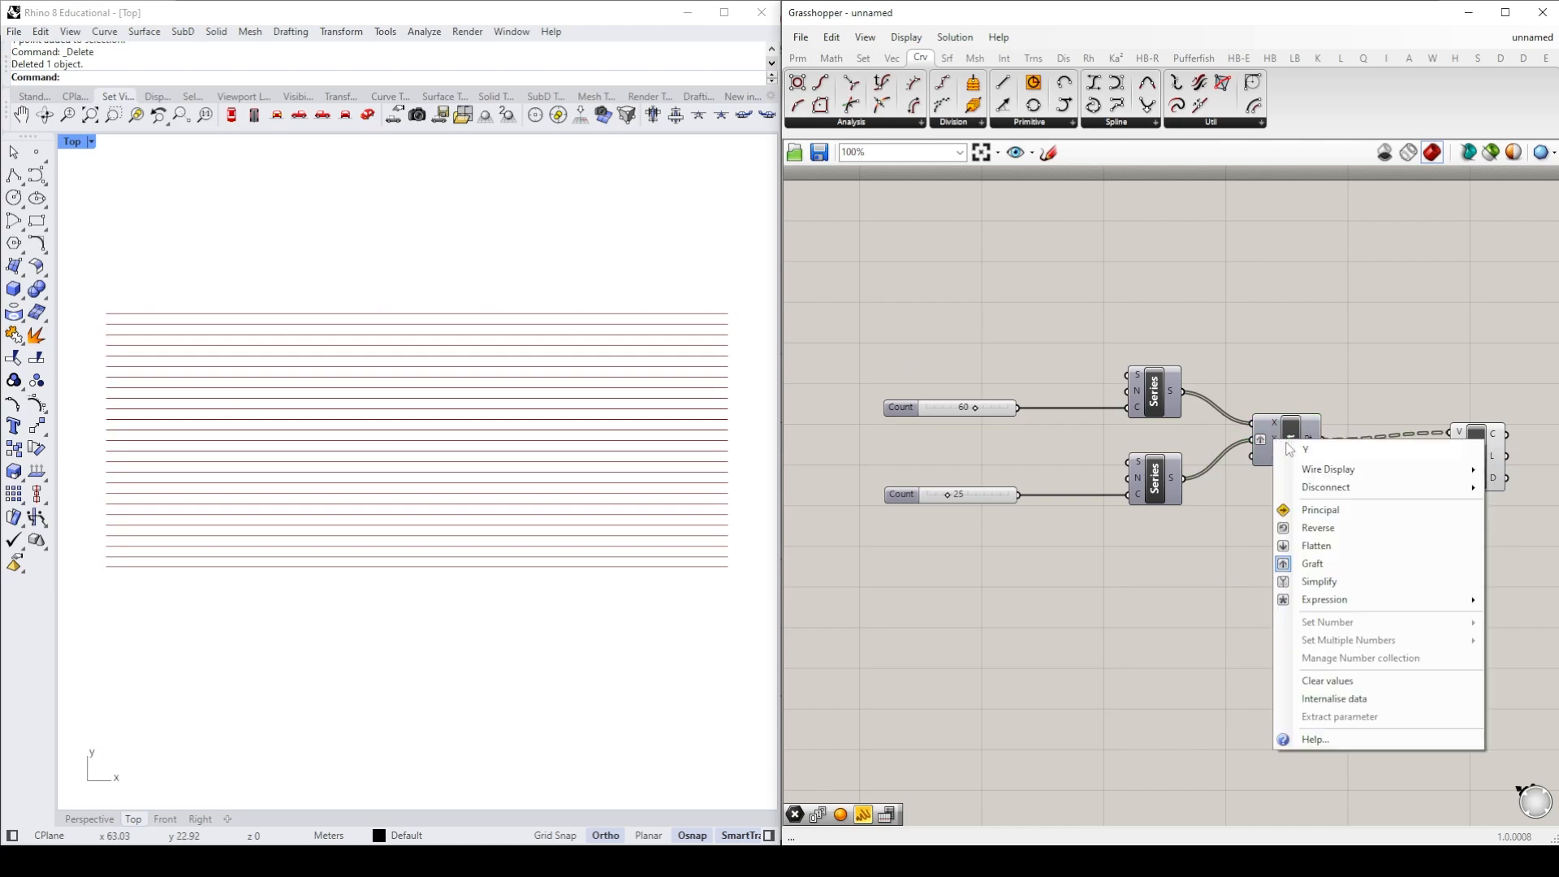
left_click(1303, 560)
right_click(1276, 425)
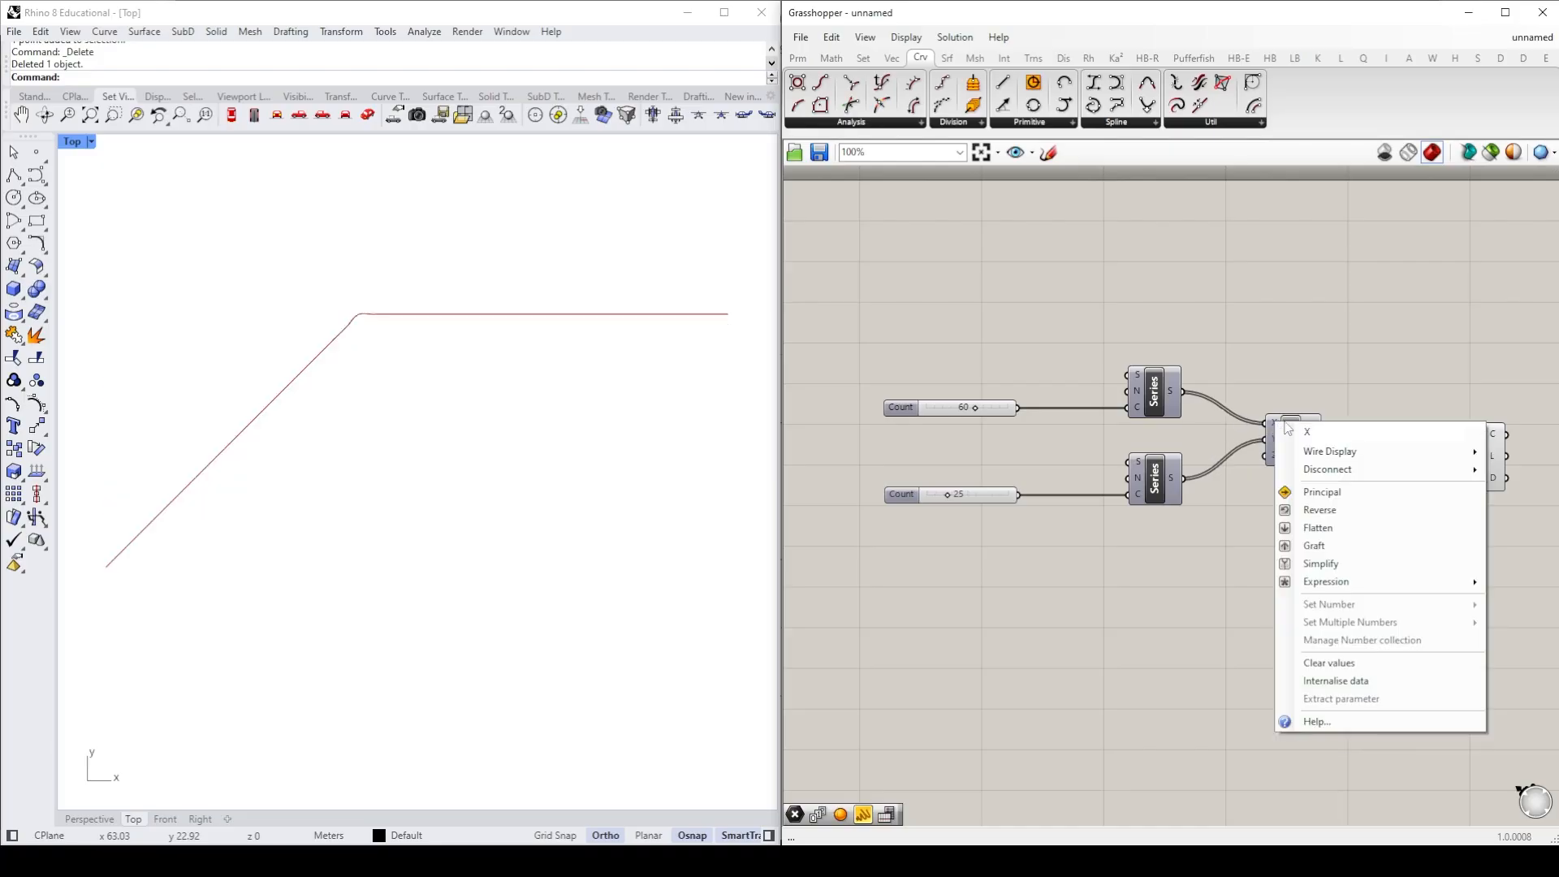
left_click(1315, 546)
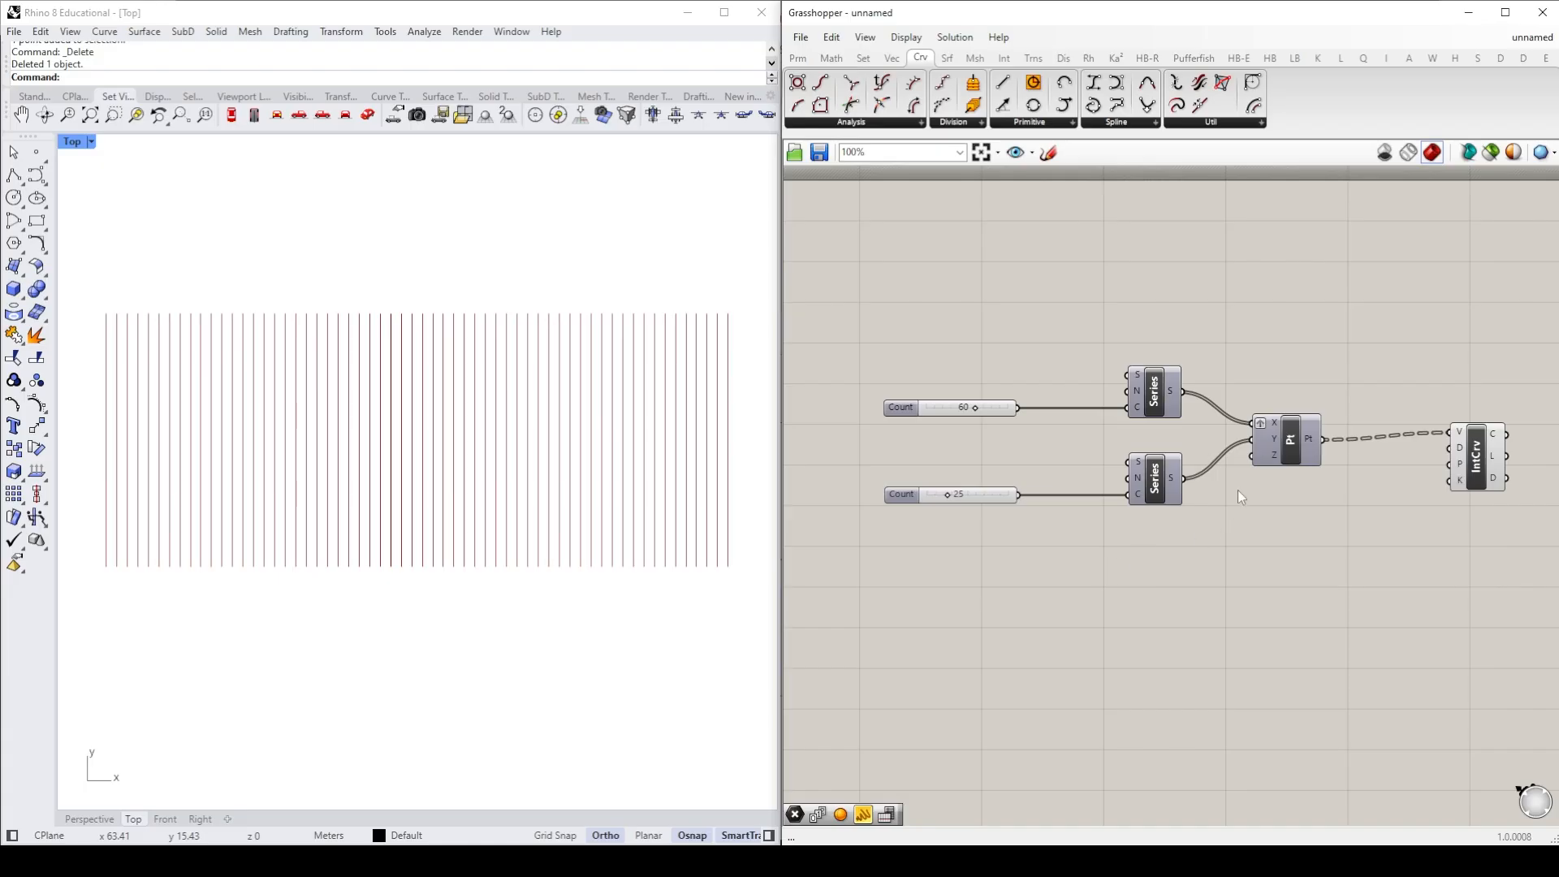
Step: Remove the graft from the Construct Point's X input and graft the Y input again
right_click(1273, 423)
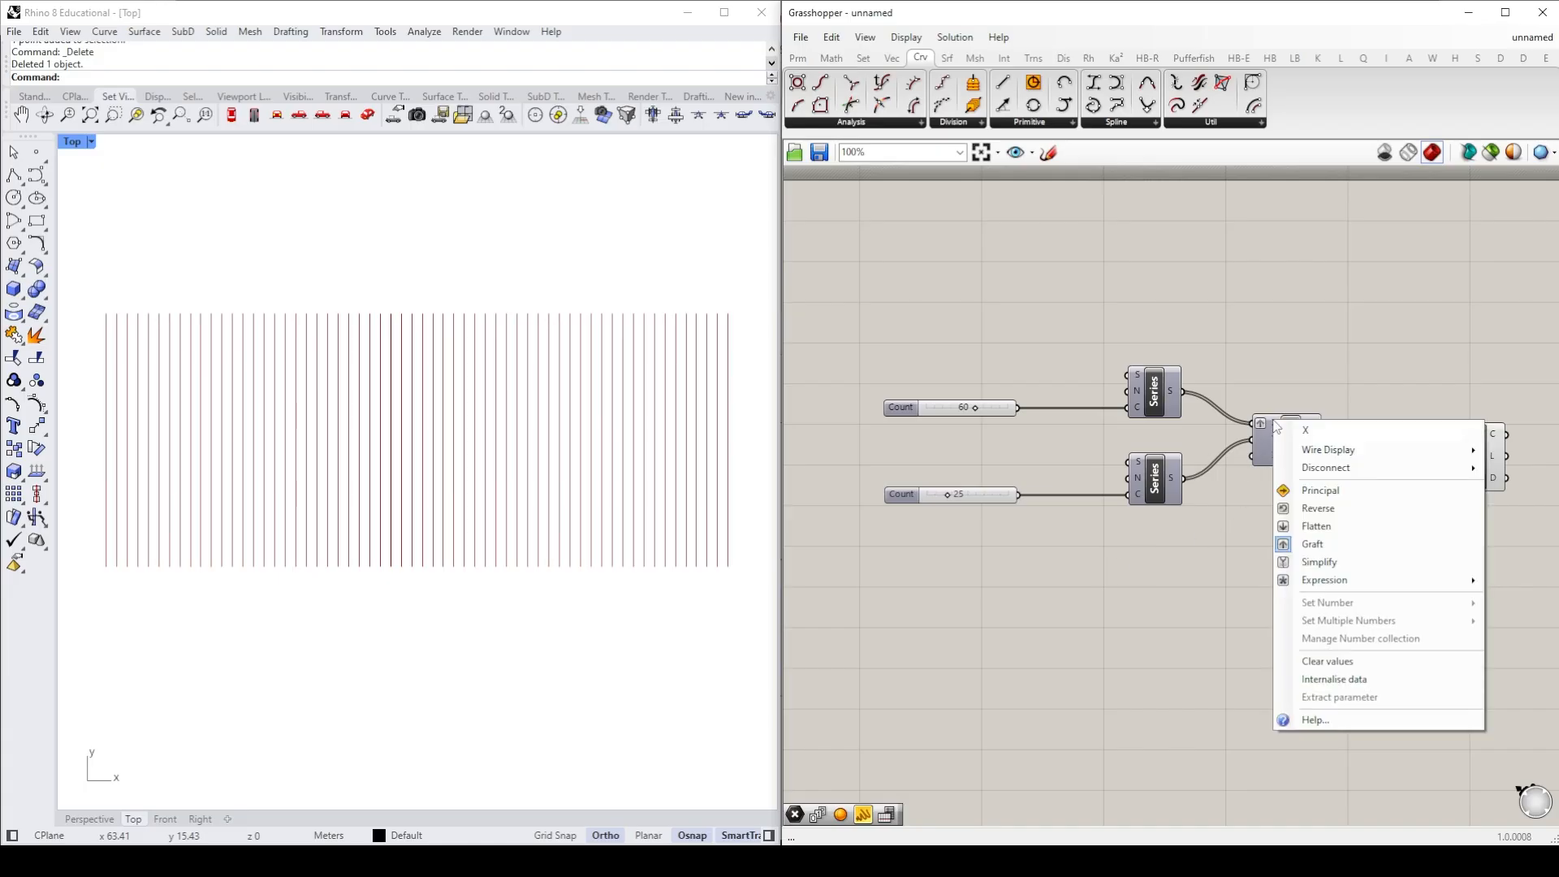
left_click(1315, 545)
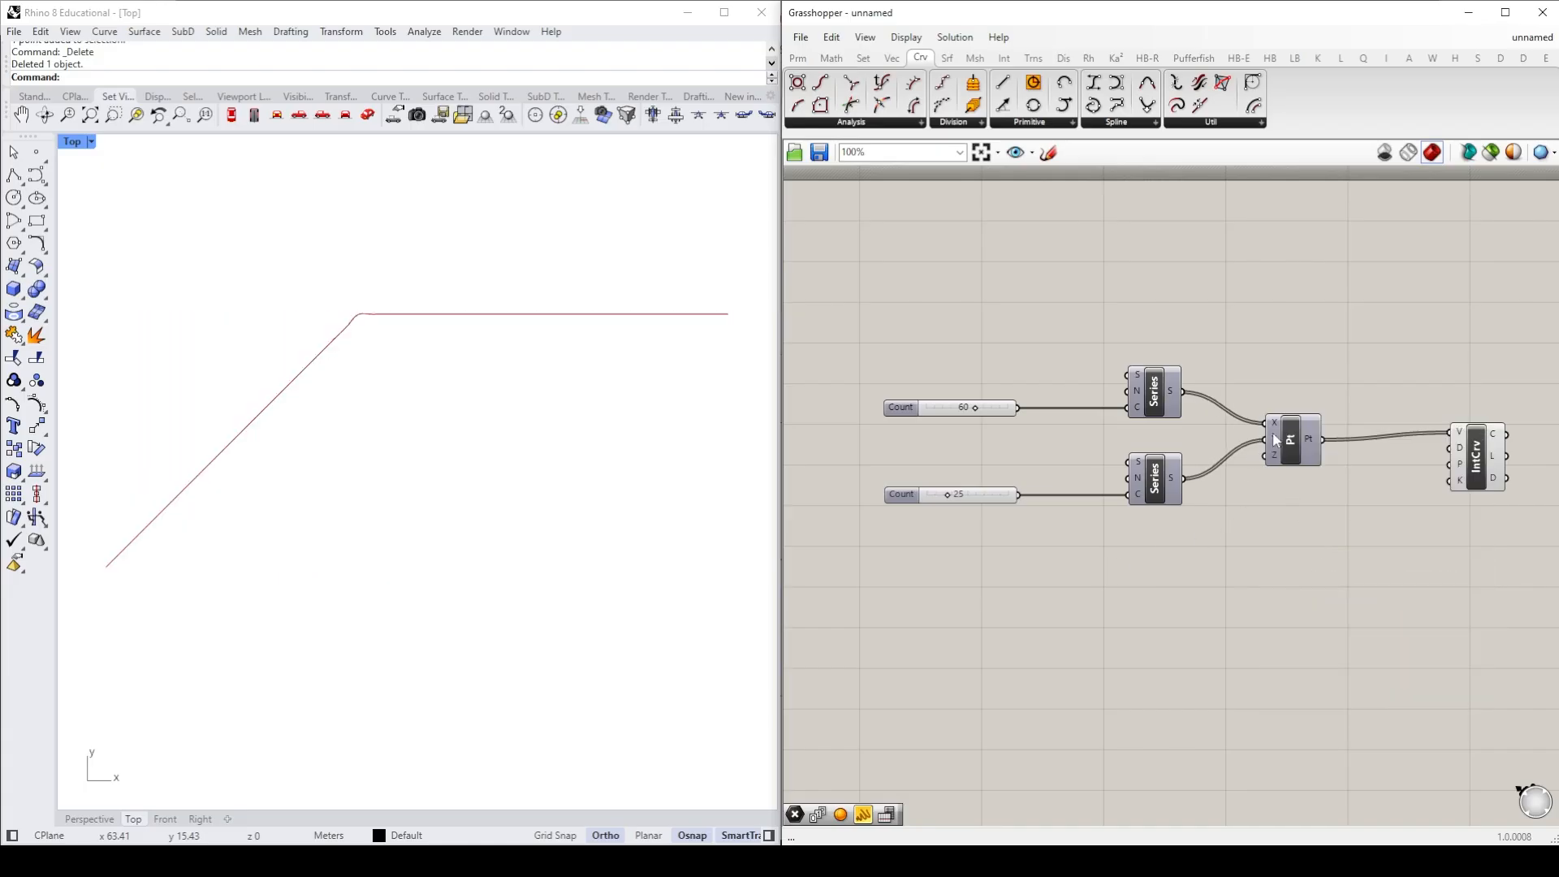
right_click(1275, 439)
left_click(1308, 559)
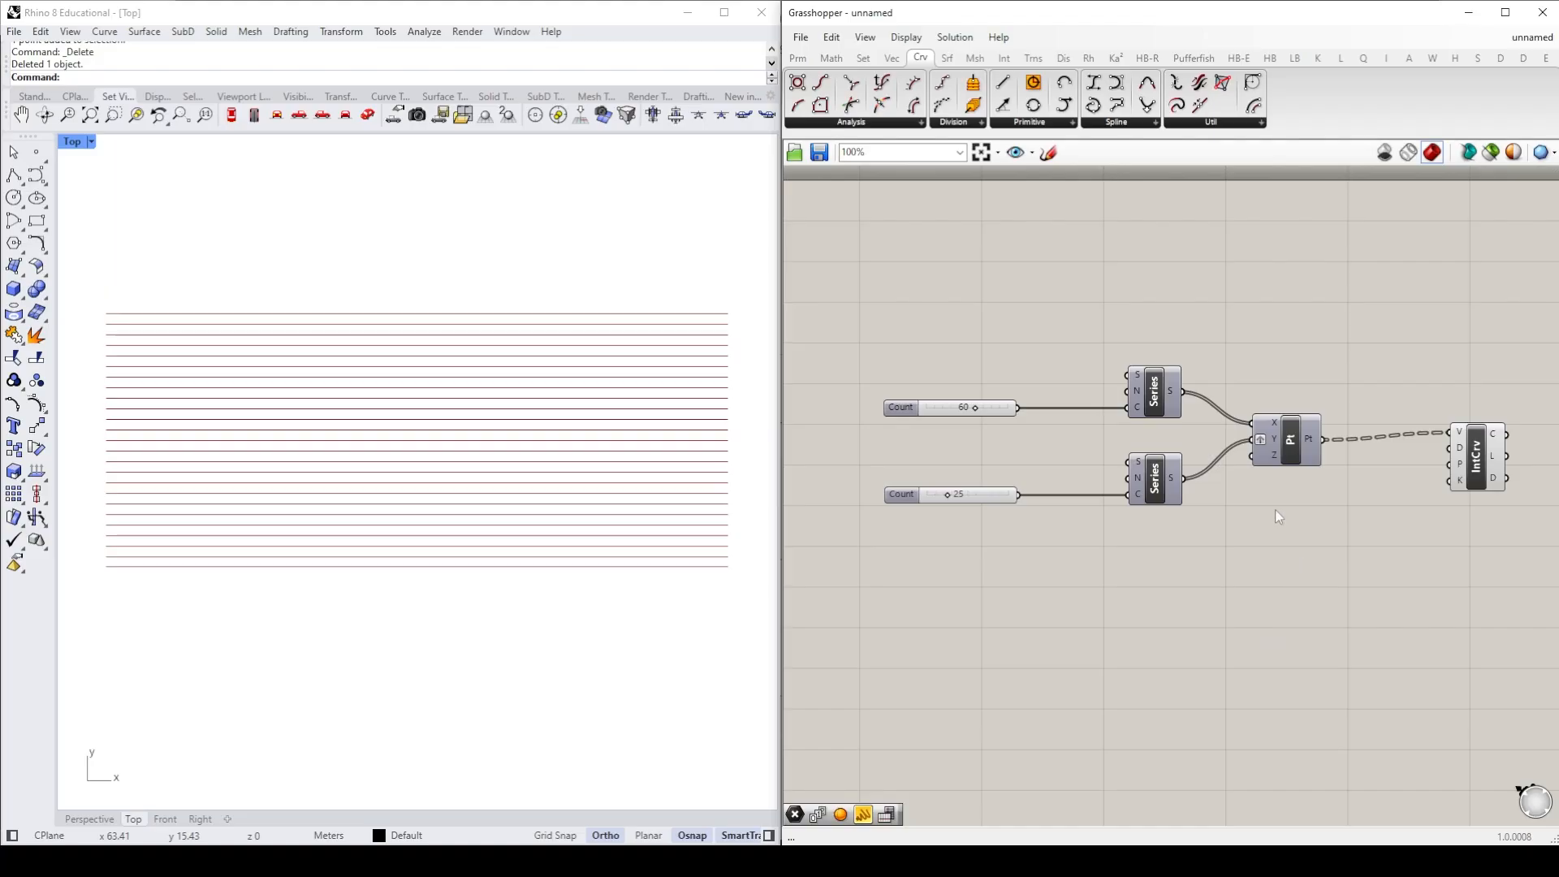
Step: Place a Square grid component in the empty canvas area below the Series components
left_click(863, 58)
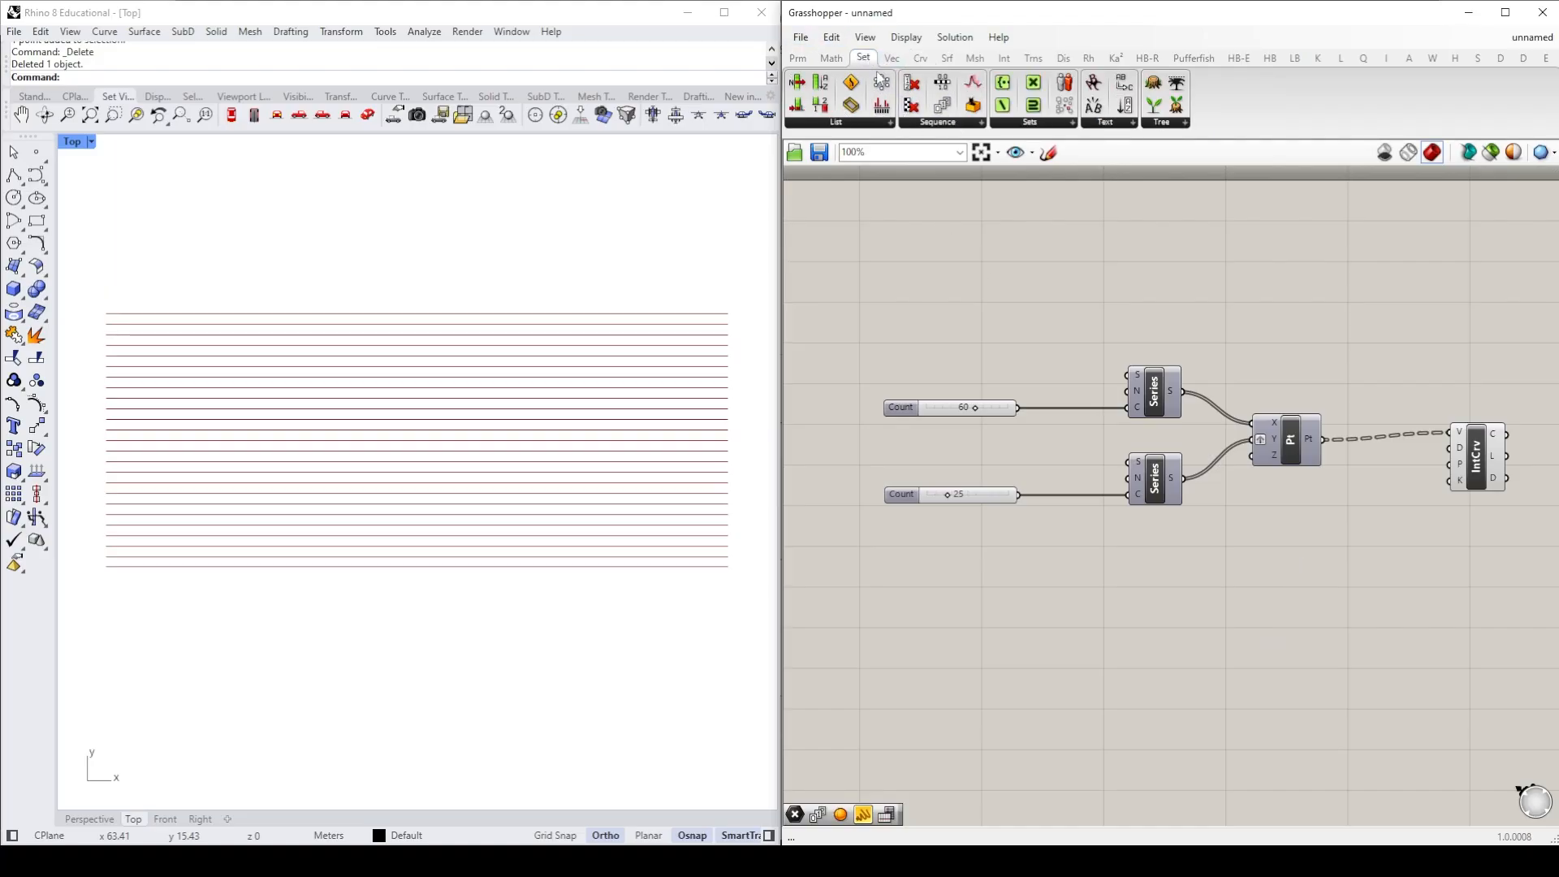
left_click(891, 58)
left_click(876, 123)
left_click_drag(888, 173, 1085, 625)
Step: Add an Area component beside the Square grid and connect the grid's Cells output to its Geometry input
double_click(1274, 630)
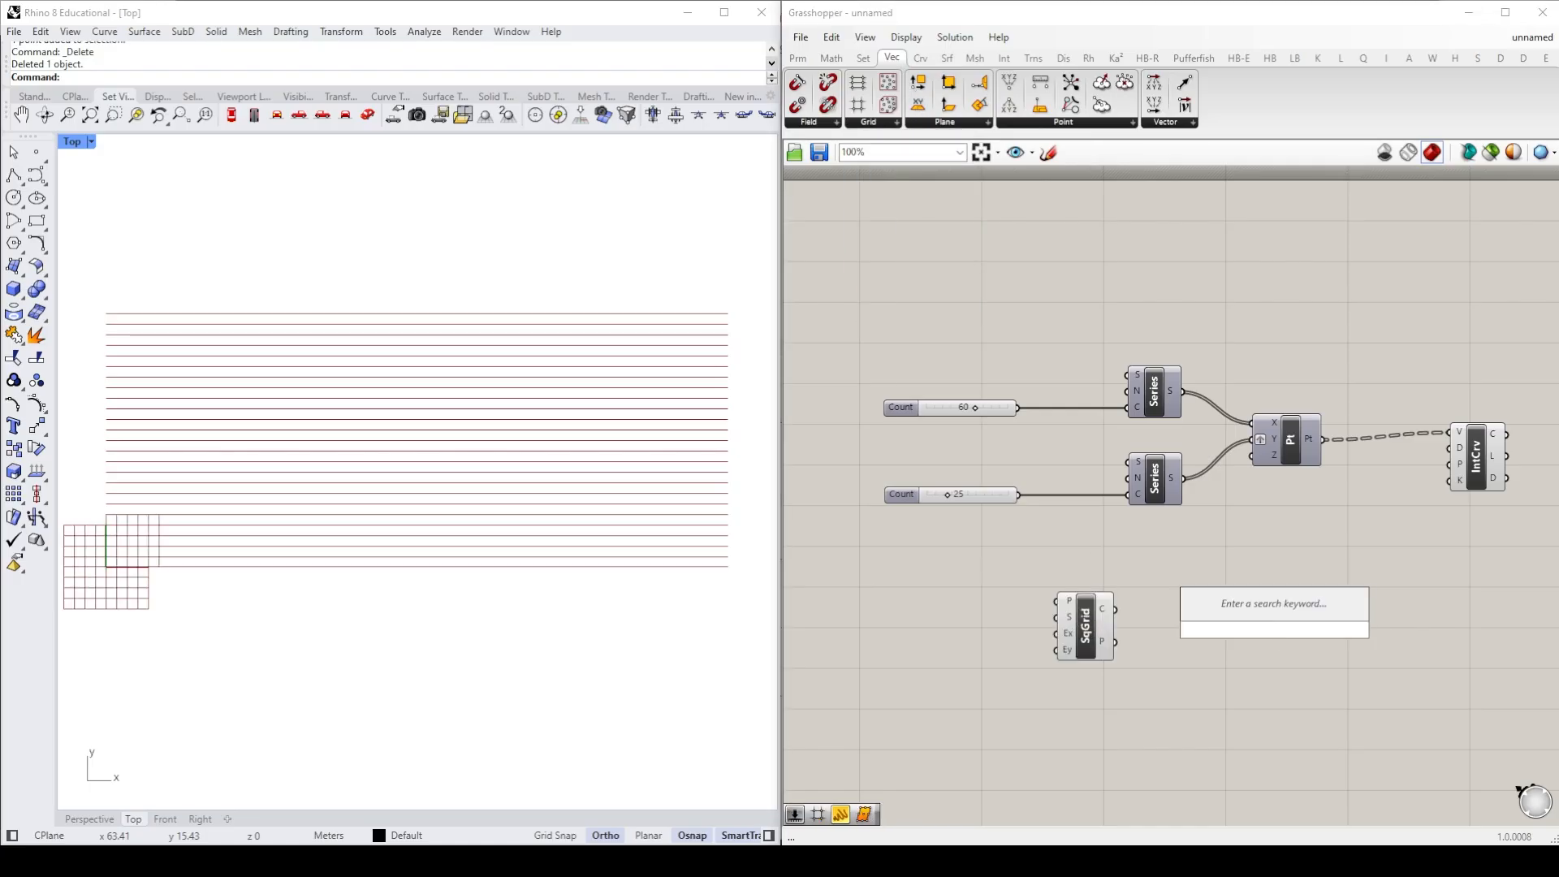
type("area")
left_click(1221, 606)
left_click_drag(1115, 609, 1271, 609)
left_click(1004, 537)
left_click(1414, 604)
Step: Copy the Interpolate component next to Area and connect the Area's Centroid output to the copy's Vertices input
left_click(1476, 464)
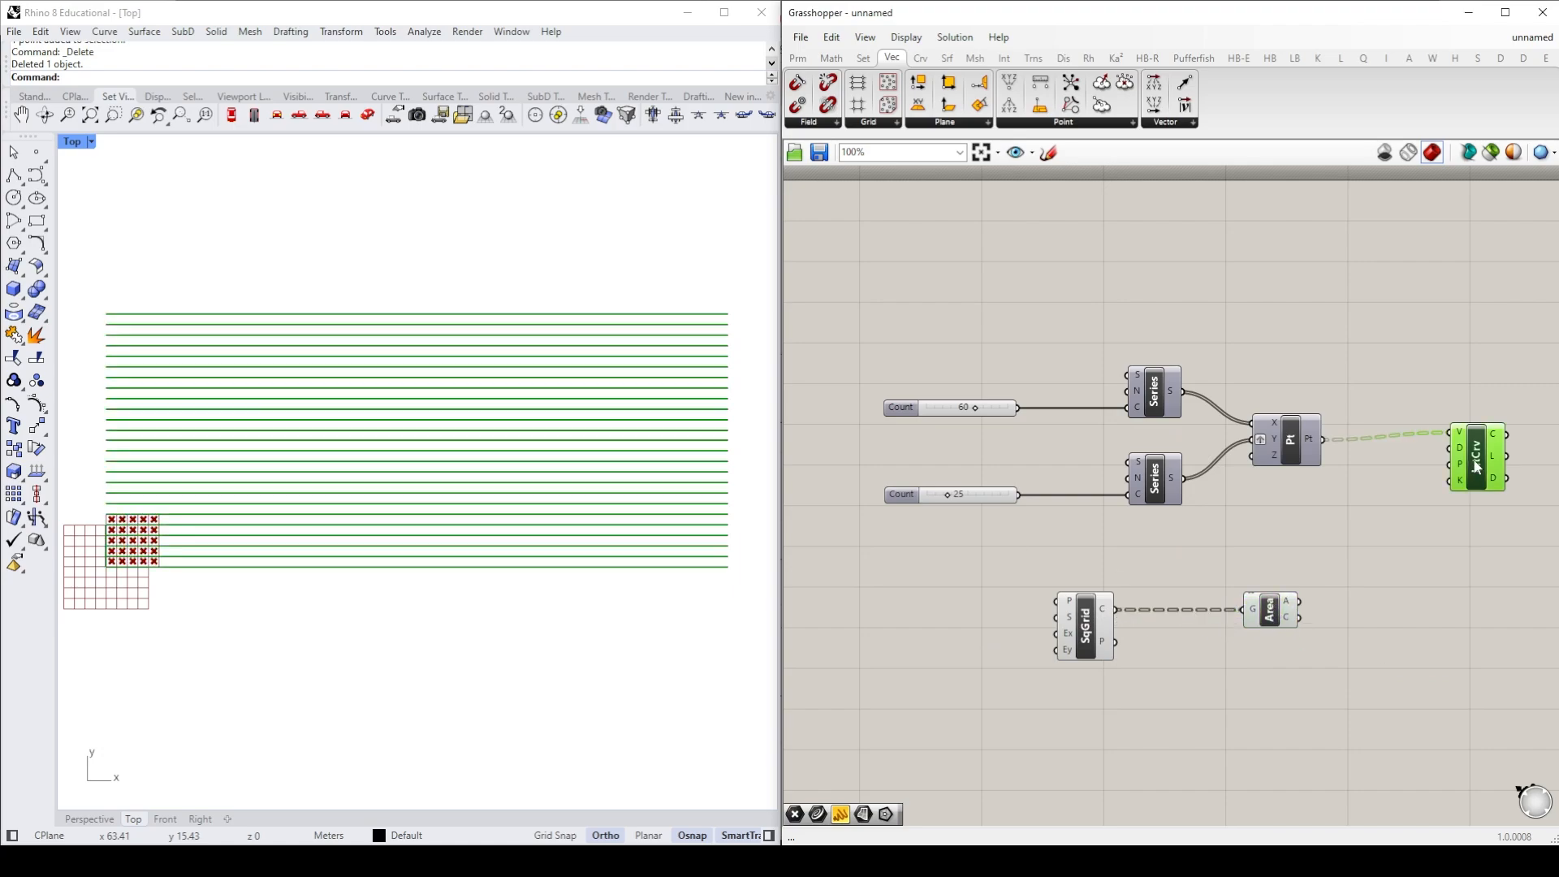
key("ctrl+c")
key("ctrl+v")
left_click_drag(1478, 483, 1446, 638)
left_click(1406, 615)
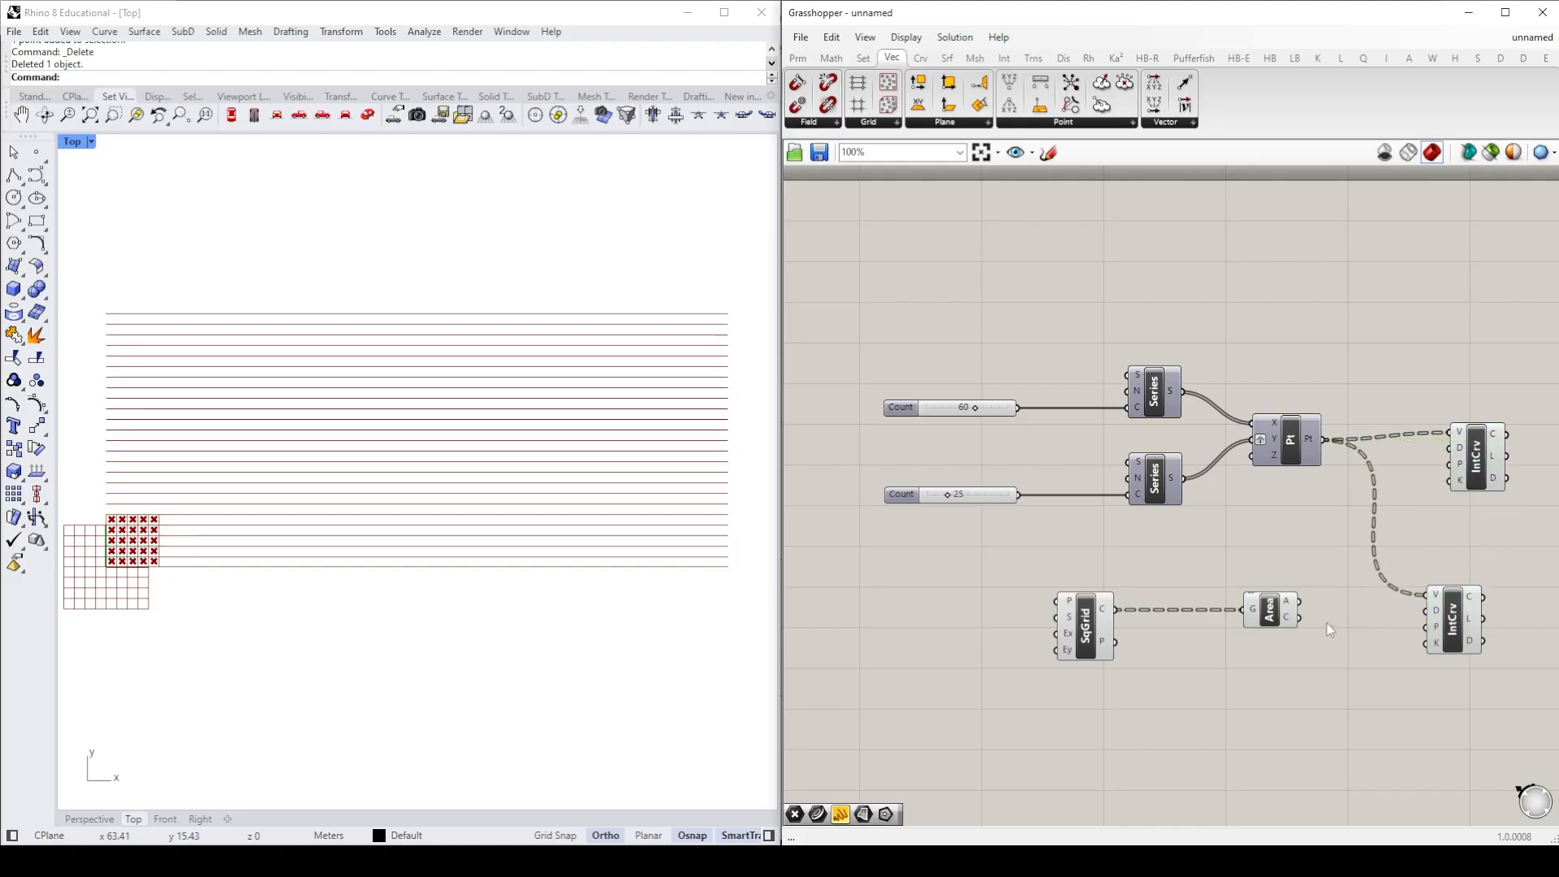
left_click_drag(1298, 617, 1430, 605)
Step: Turn off the previews of the upper Interpolate component and the Square grid component
right_click(1480, 470)
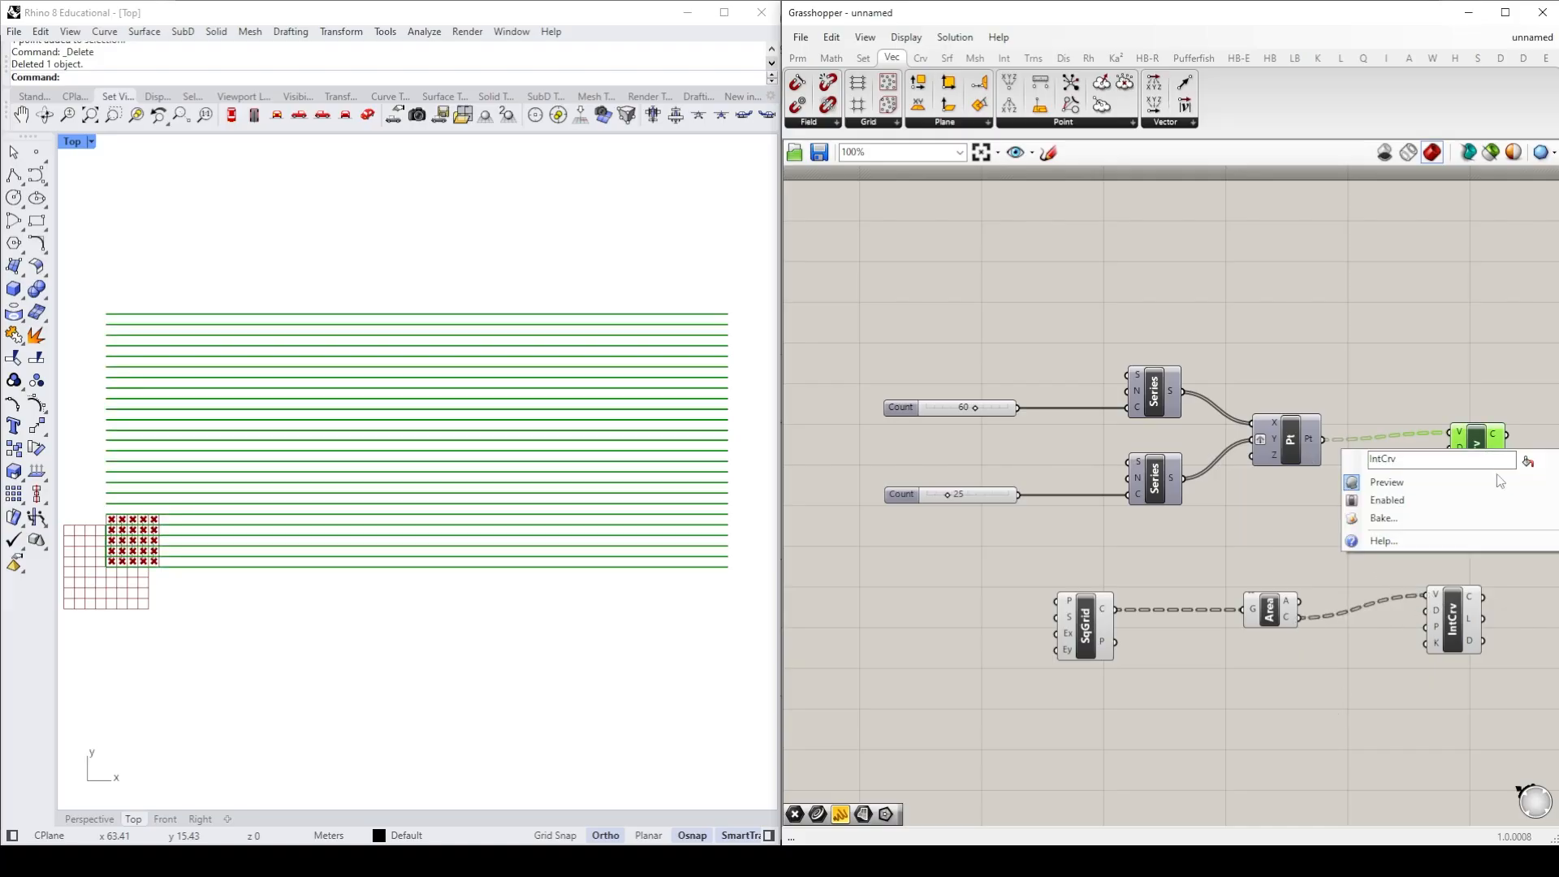
left_click(1499, 482)
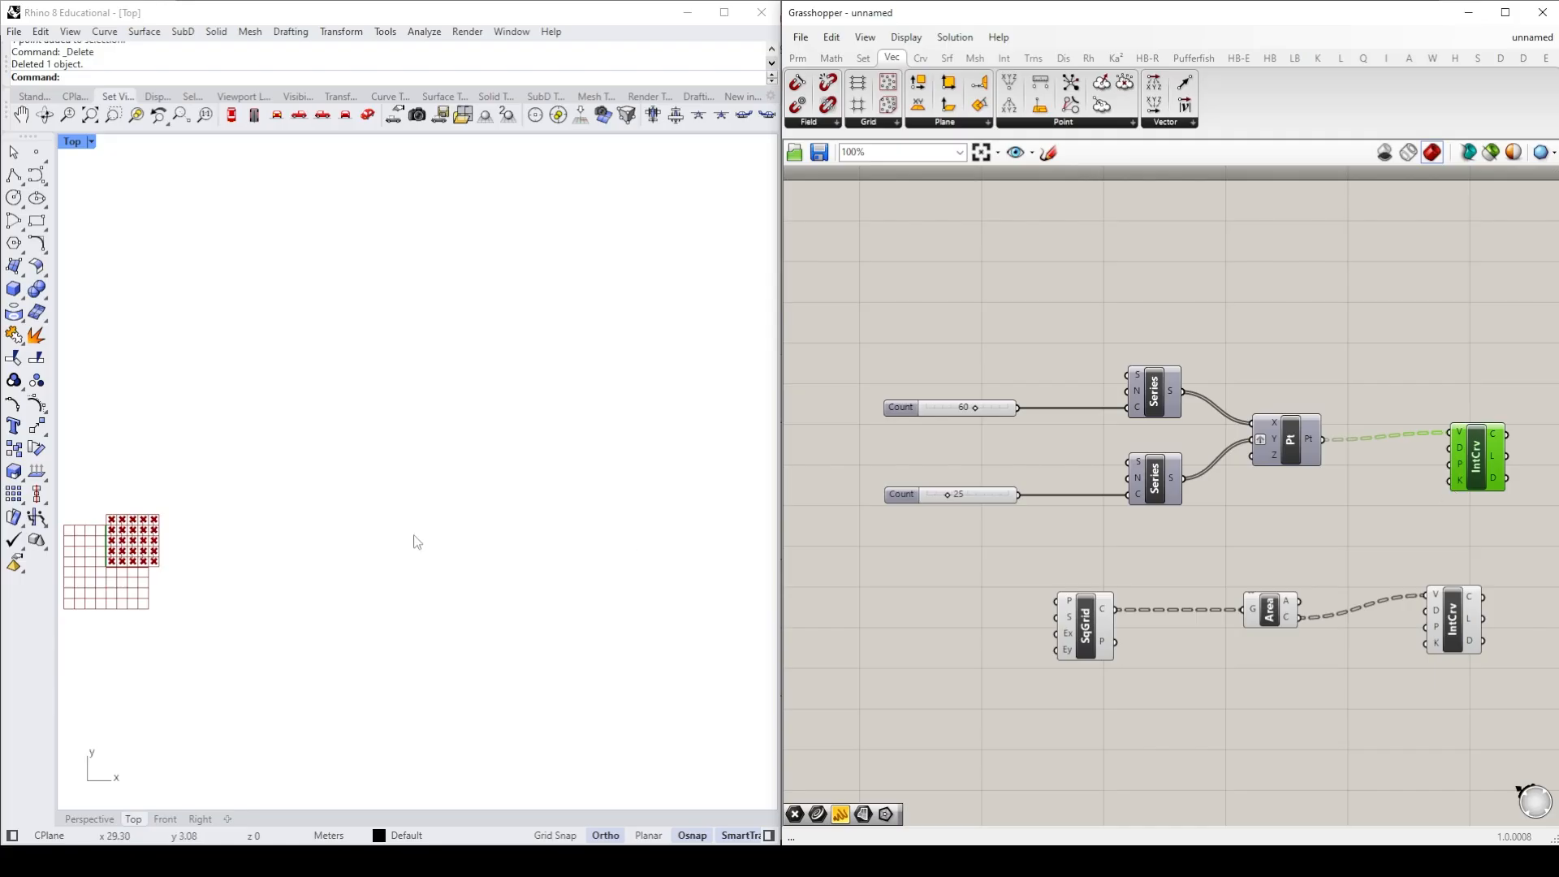
left_click(1088, 625)
right_click(1092, 622)
left_click(1141, 650)
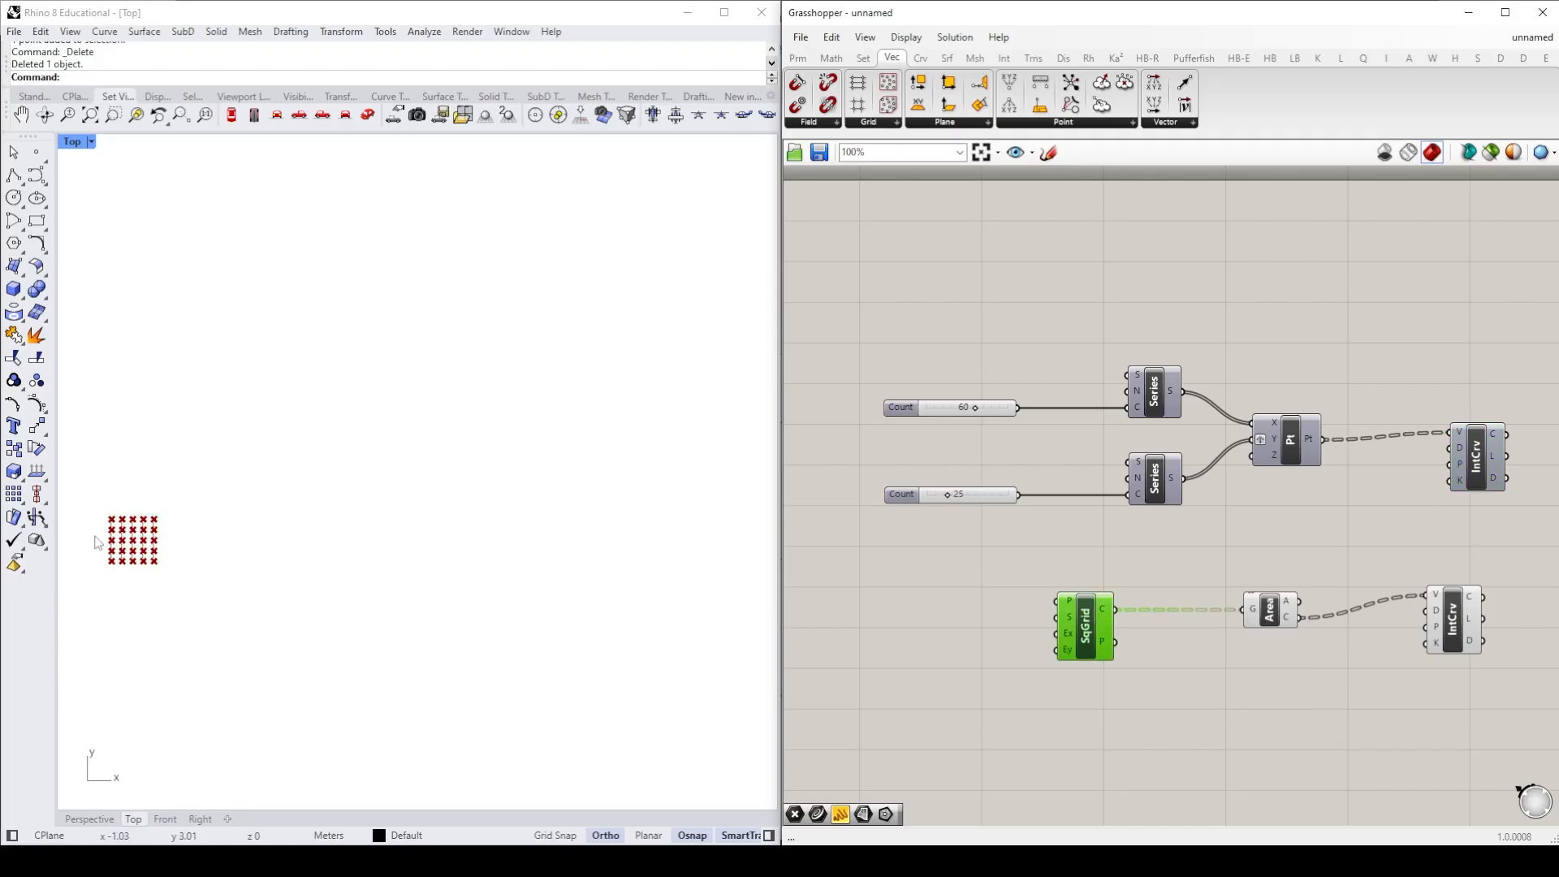
Step: Move the lower Interpolate component away from Area and insert a Flip Matrix between Area's Centroid output and its Vertices input
scroll(96, 542, "up", 5)
left_click(1269, 611)
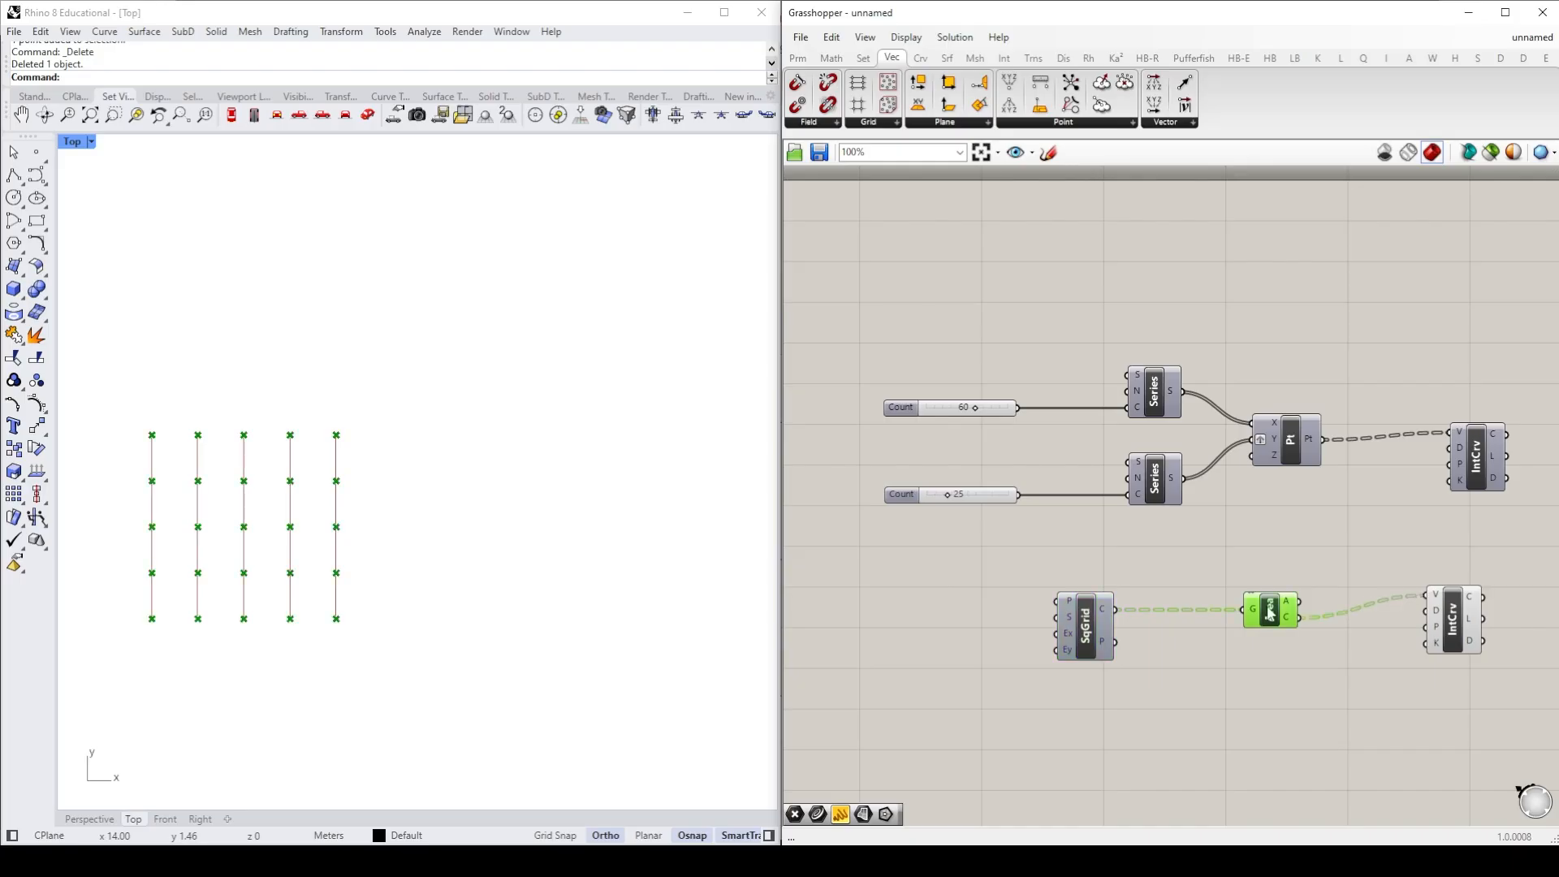
right_click(1268, 611)
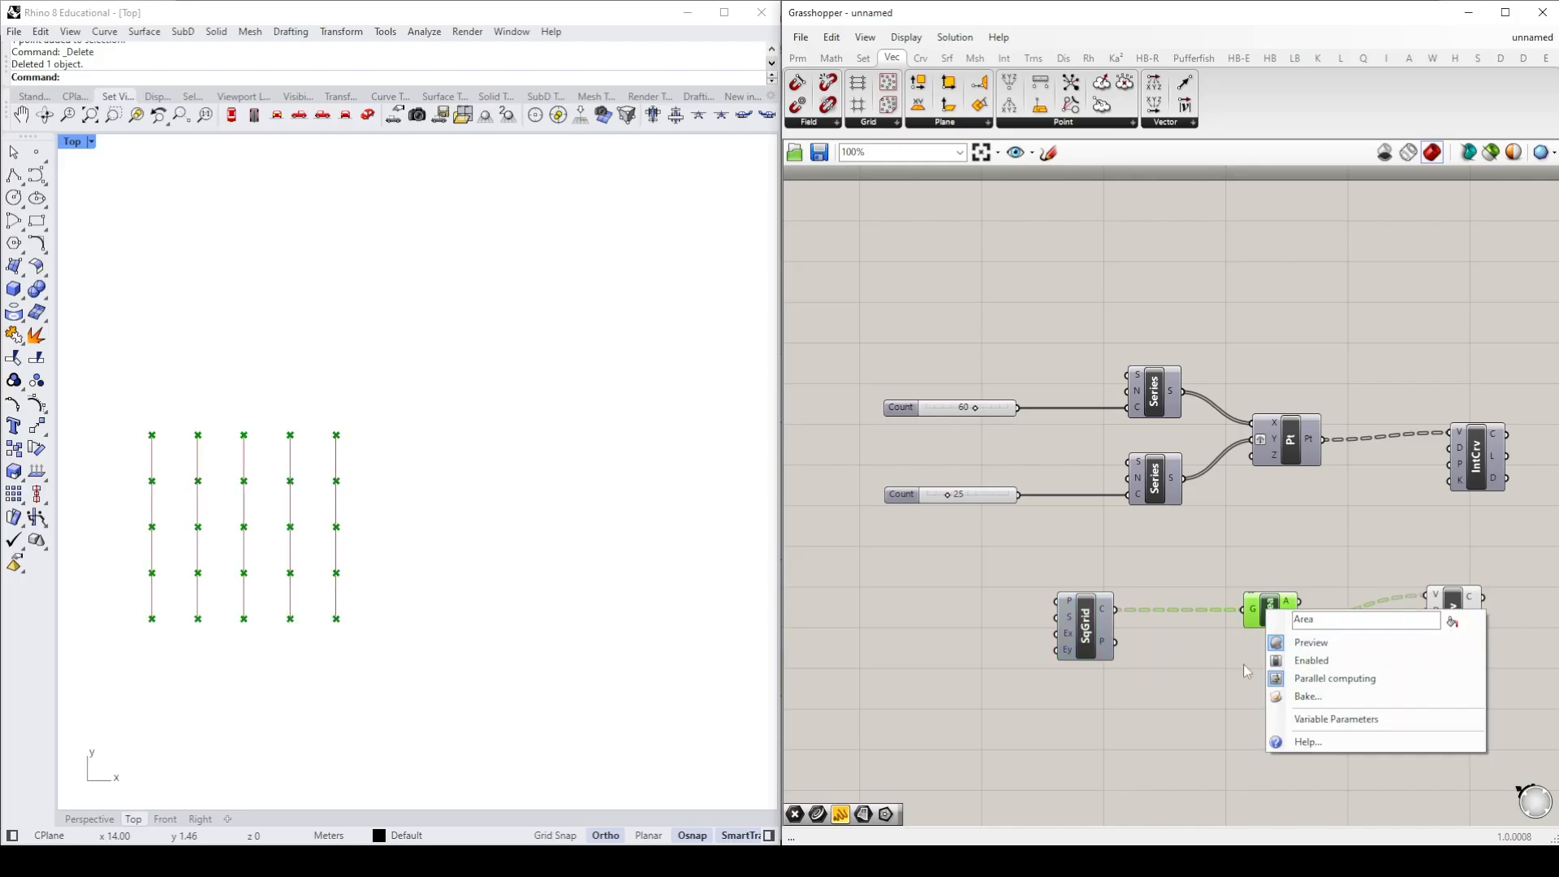
right_click_drag(1364, 686, 1265, 661)
left_click(1457, 609)
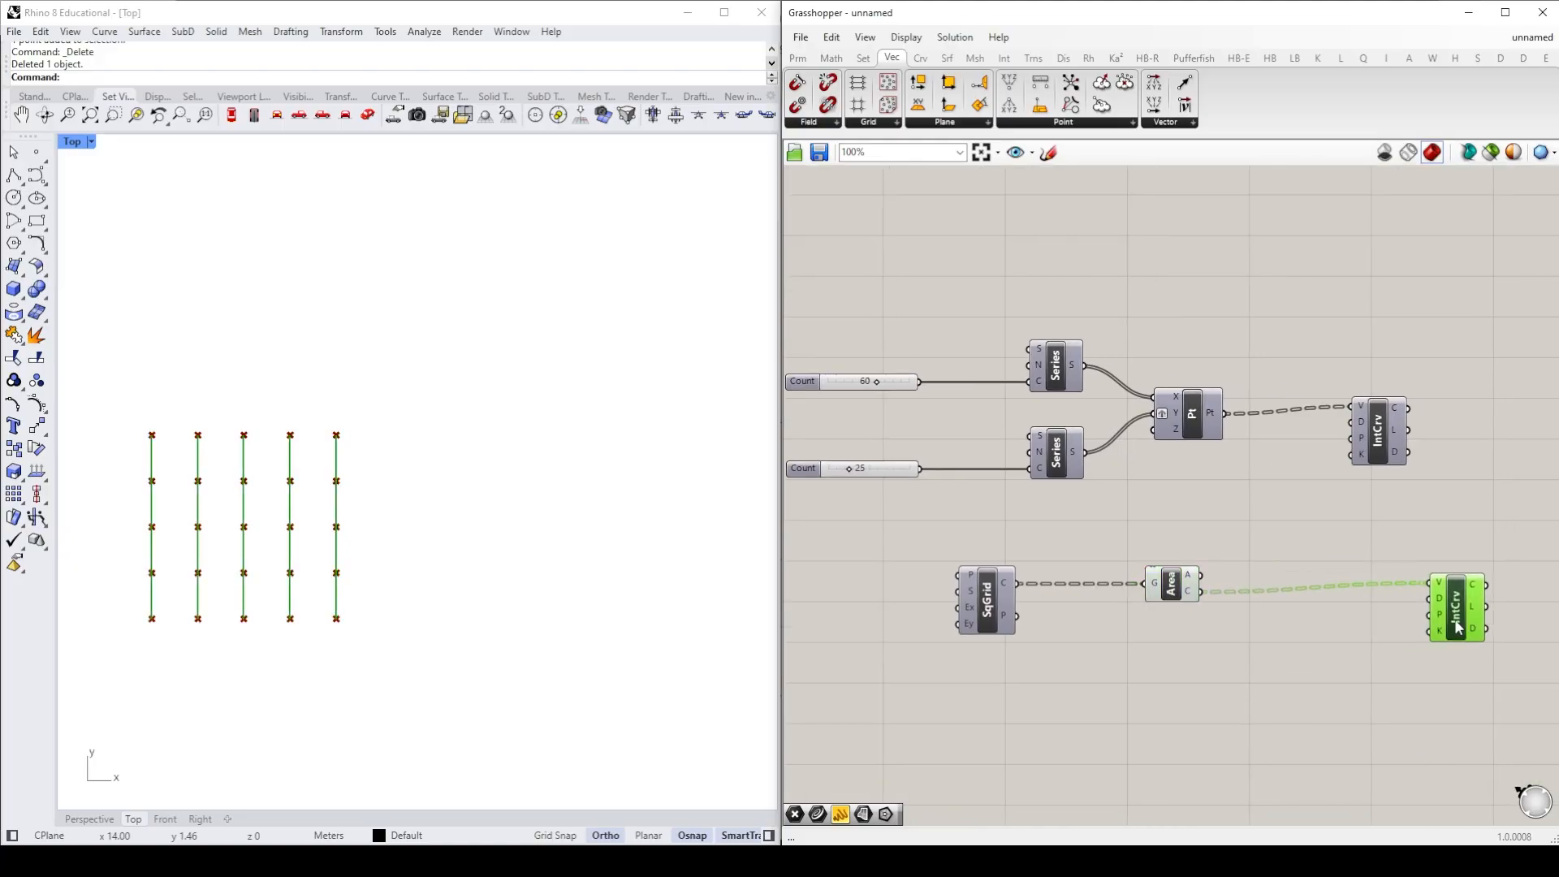
double_click(1281, 625)
type("fli")
type("p")
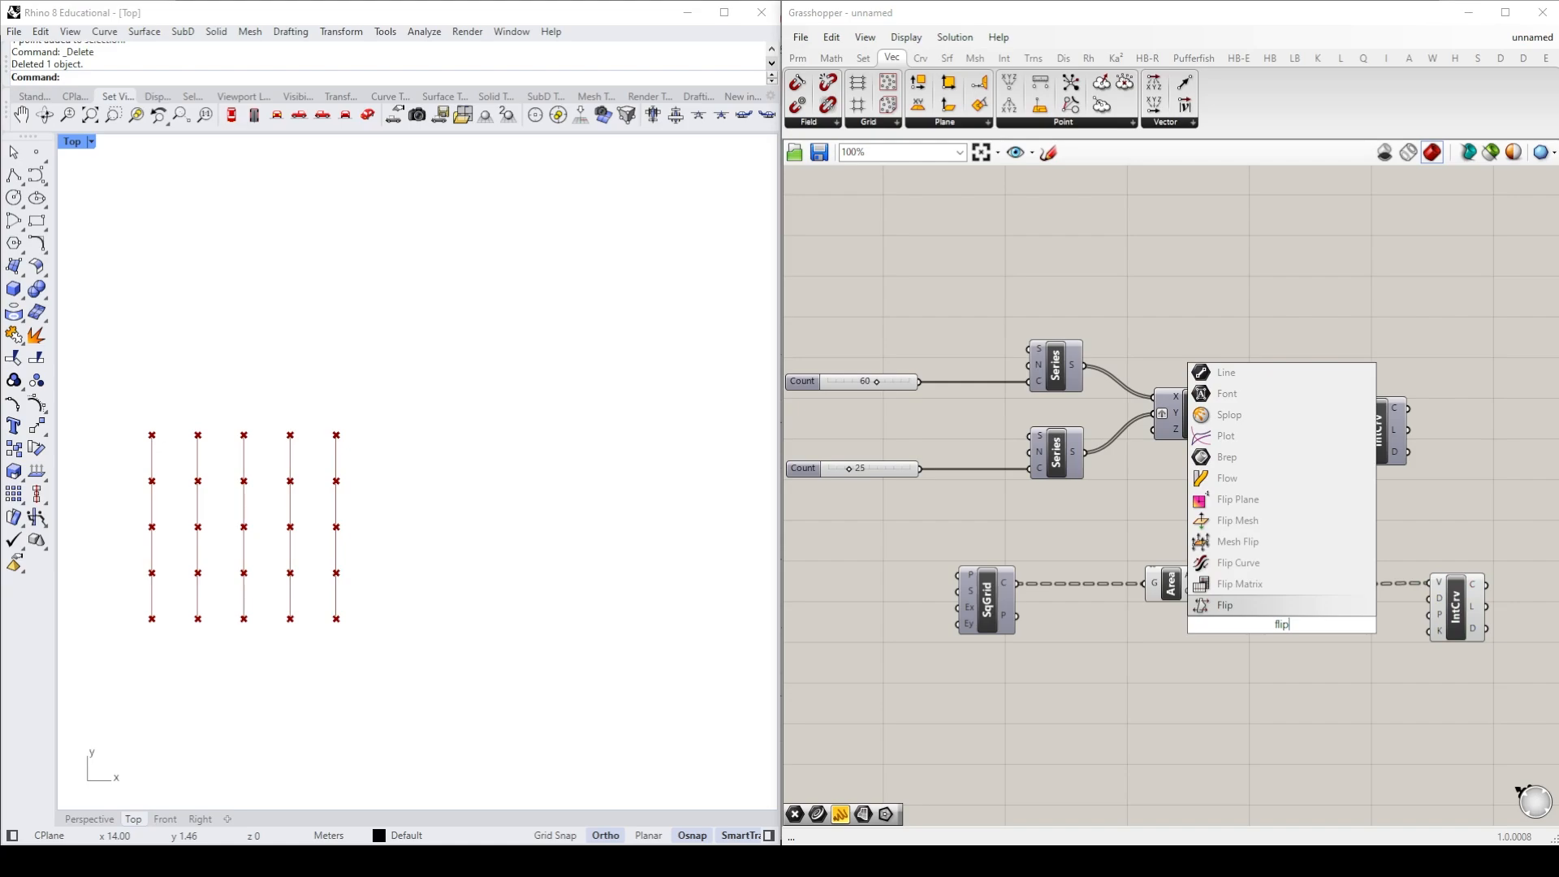
left_click(1260, 579)
left_click_drag(1201, 594, 1430, 583)
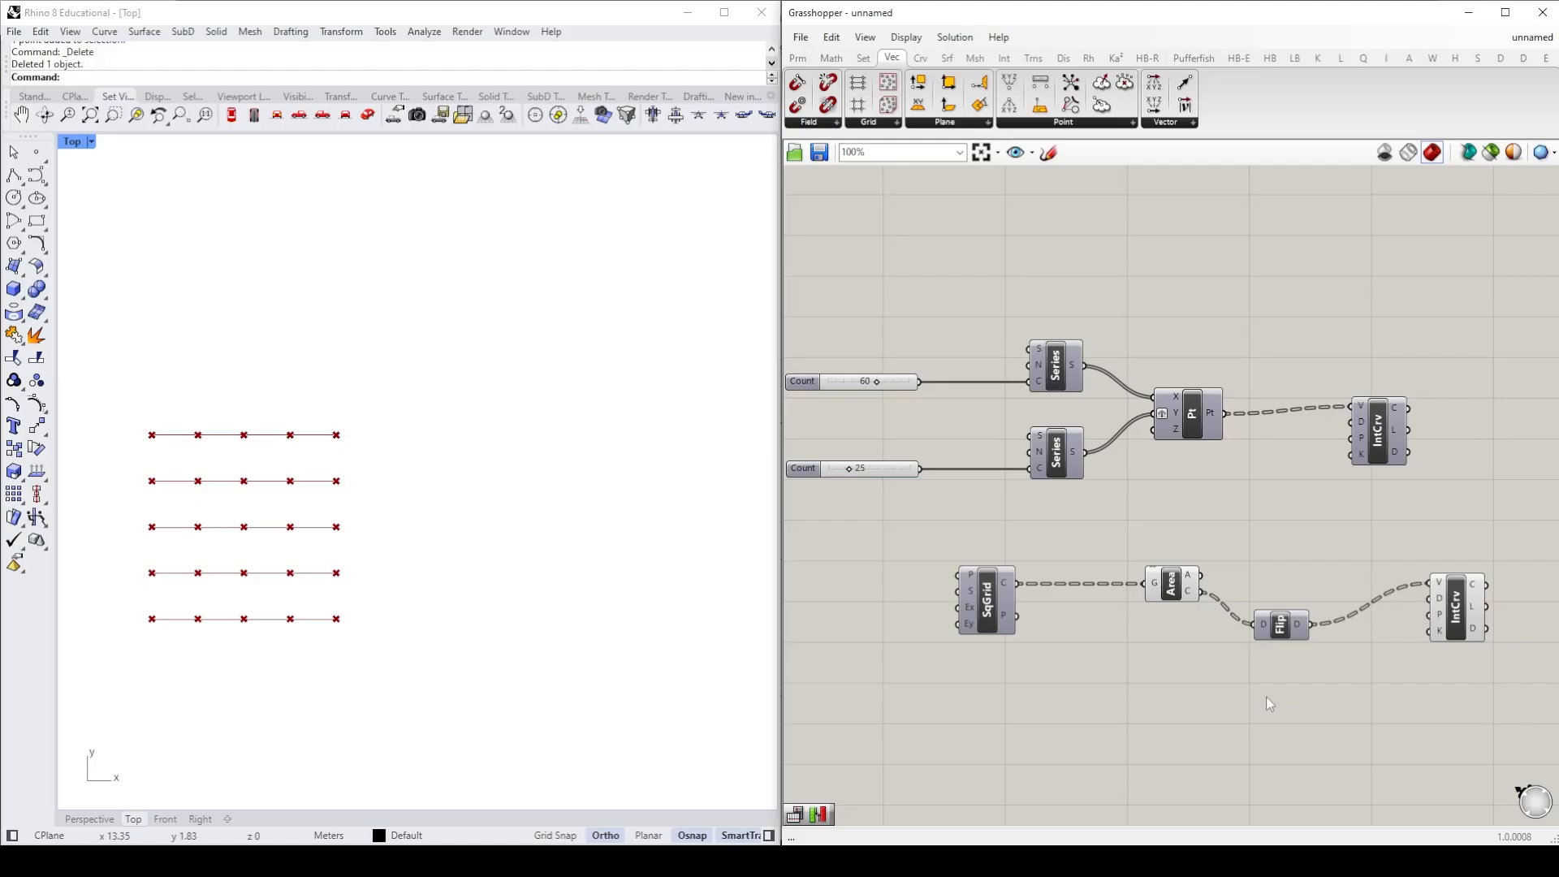
Step: Delete the Square grid, Area, Flip Matrix and lower Interpolate components, and turn the remaining Interpolate's preview back on
left_click_drag(1476, 694, 956, 555)
key("Delete")
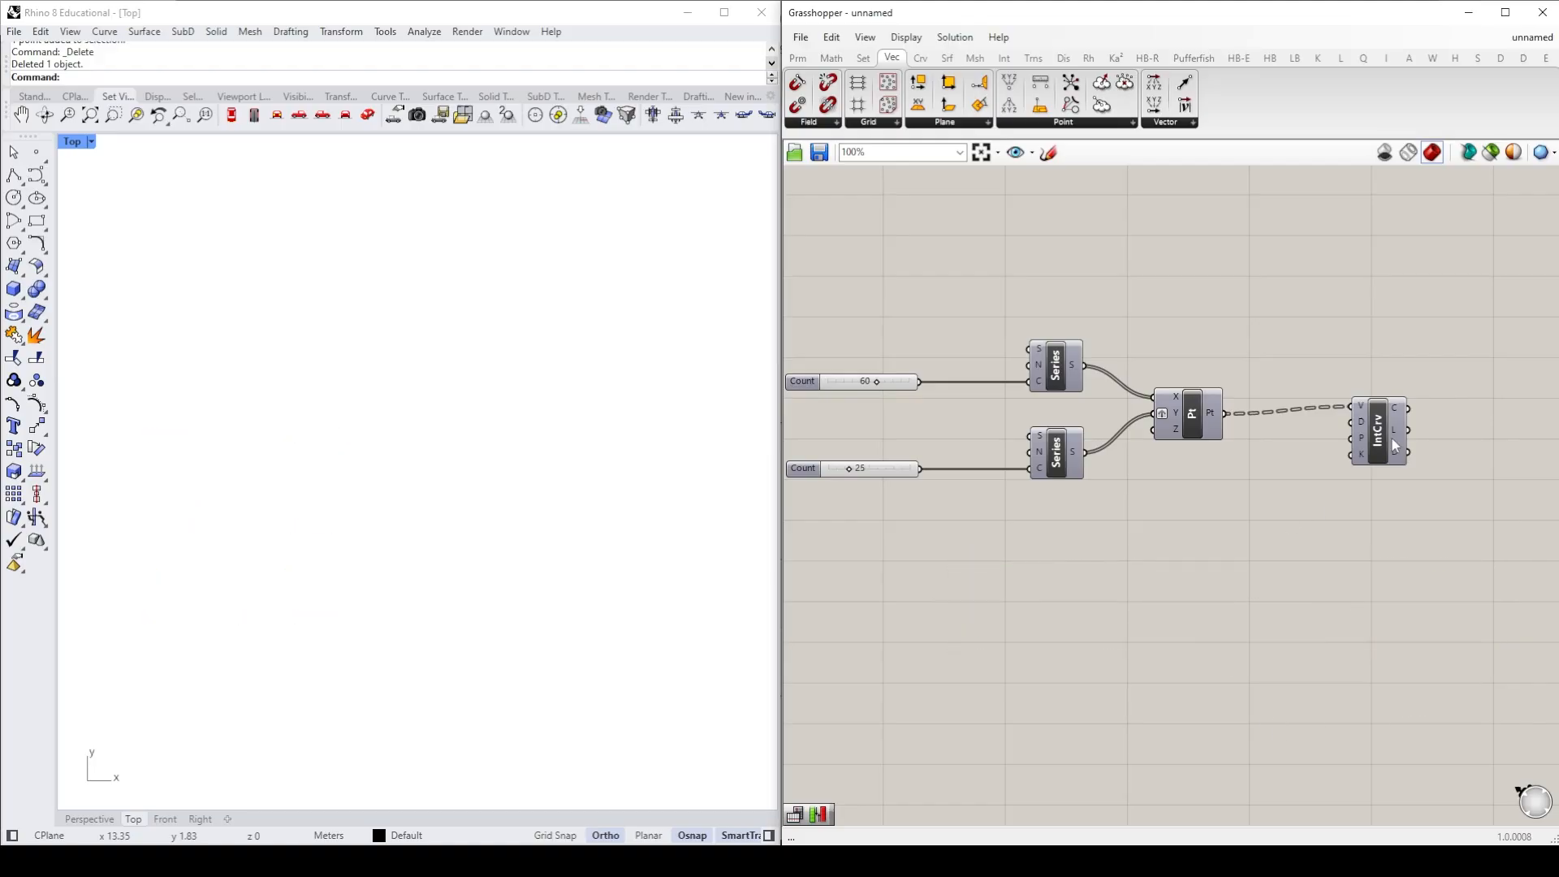
right_click(1381, 434)
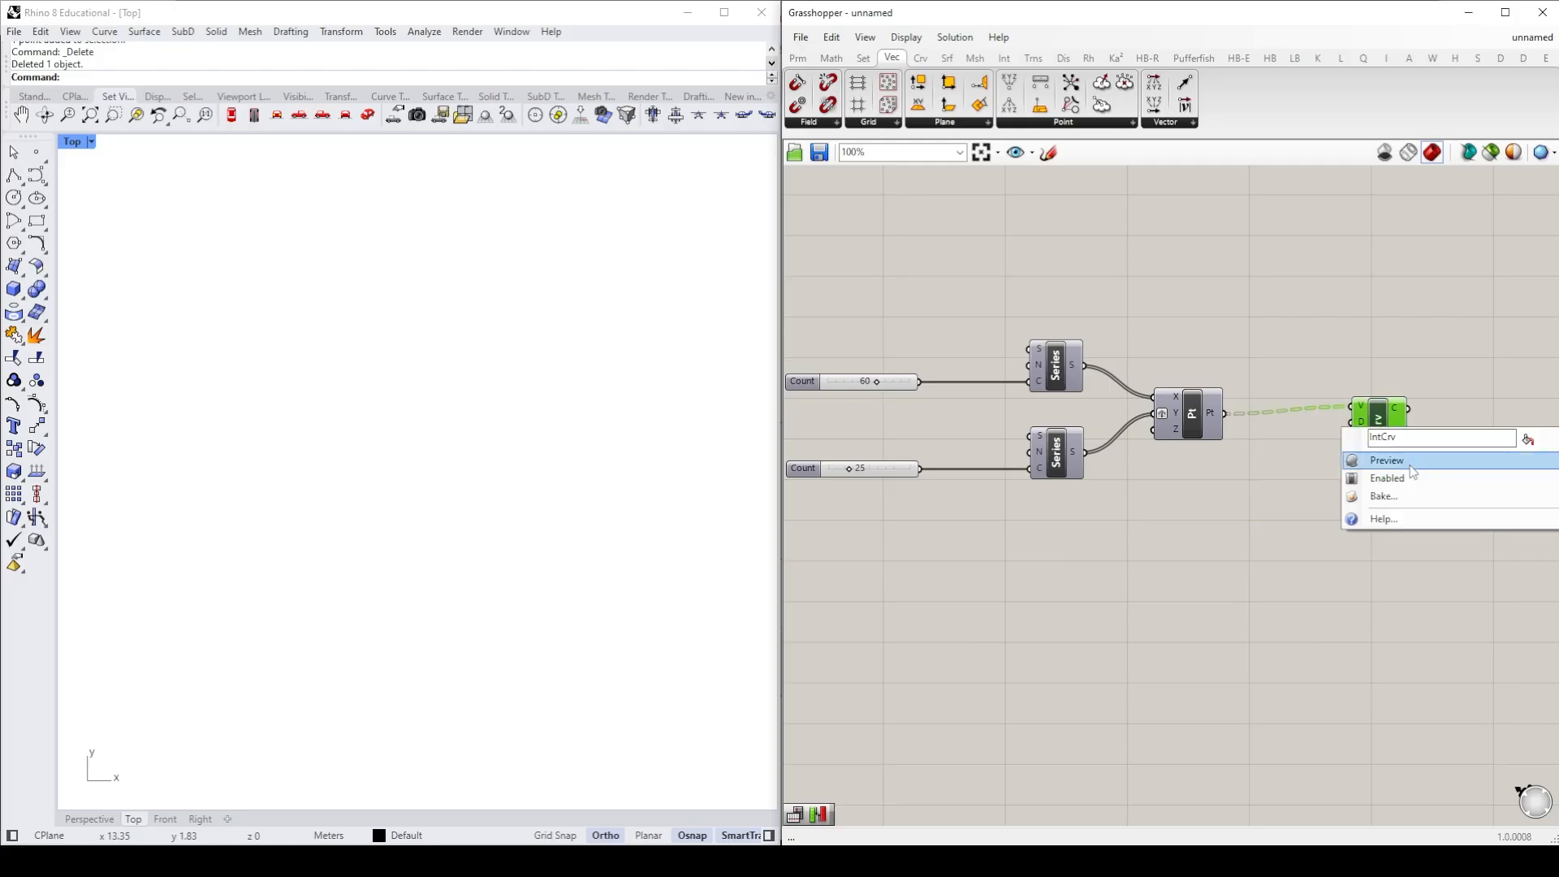
left_click(1364, 456)
Step: In Rhino's Top view, place three point objects scattered among the parallel curves
scroll(386, 499, "down", 10)
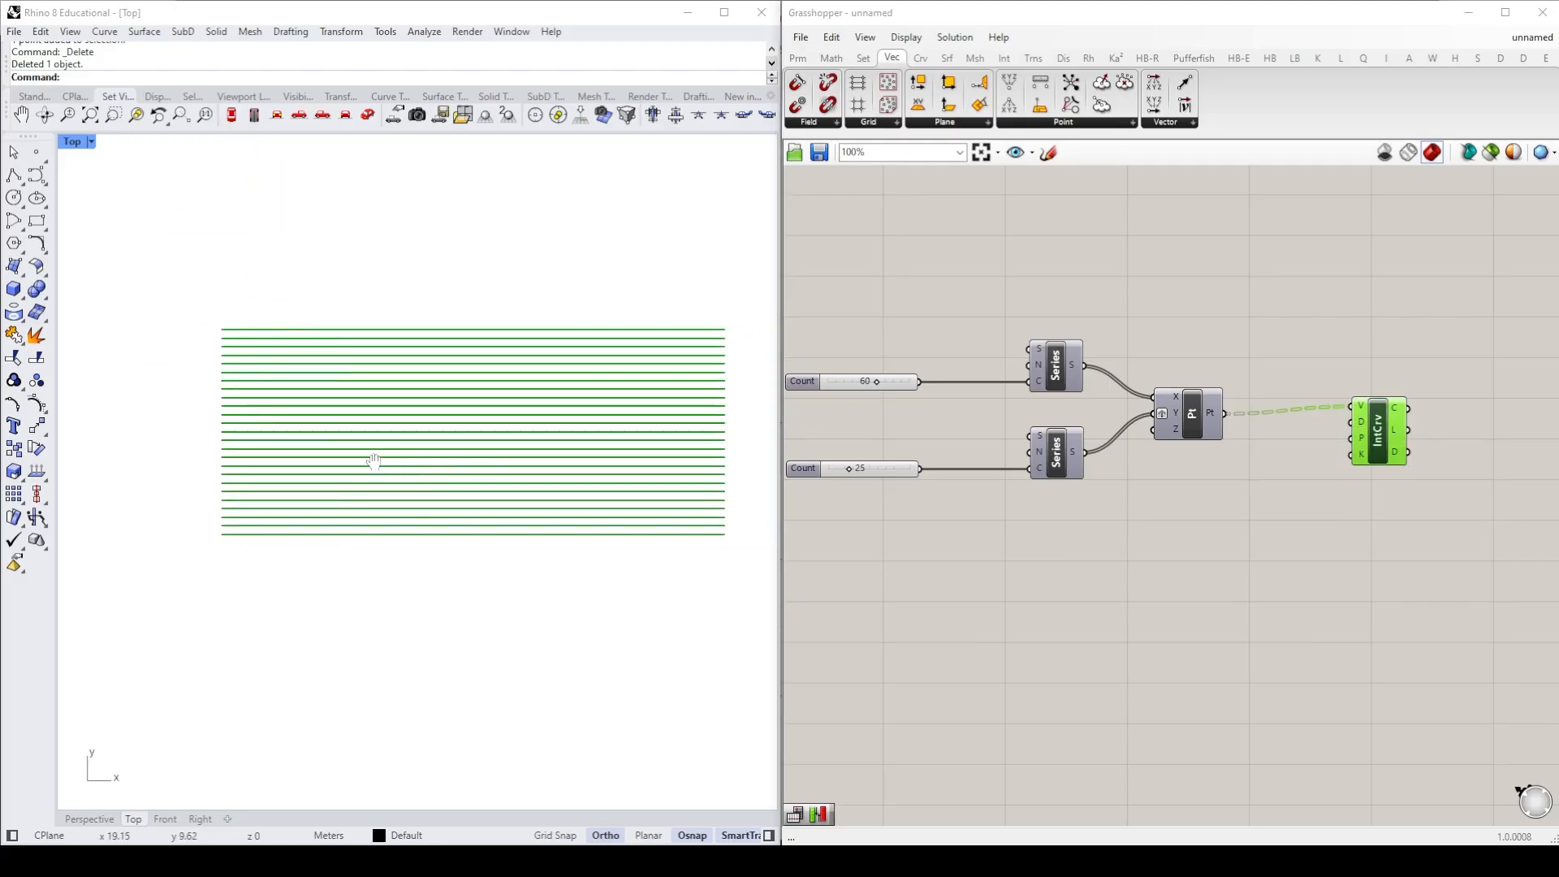
scroll(318, 467, "up", 3)
scroll(365, 458, "down", 1)
right_click_drag(390, 452, 393, 487)
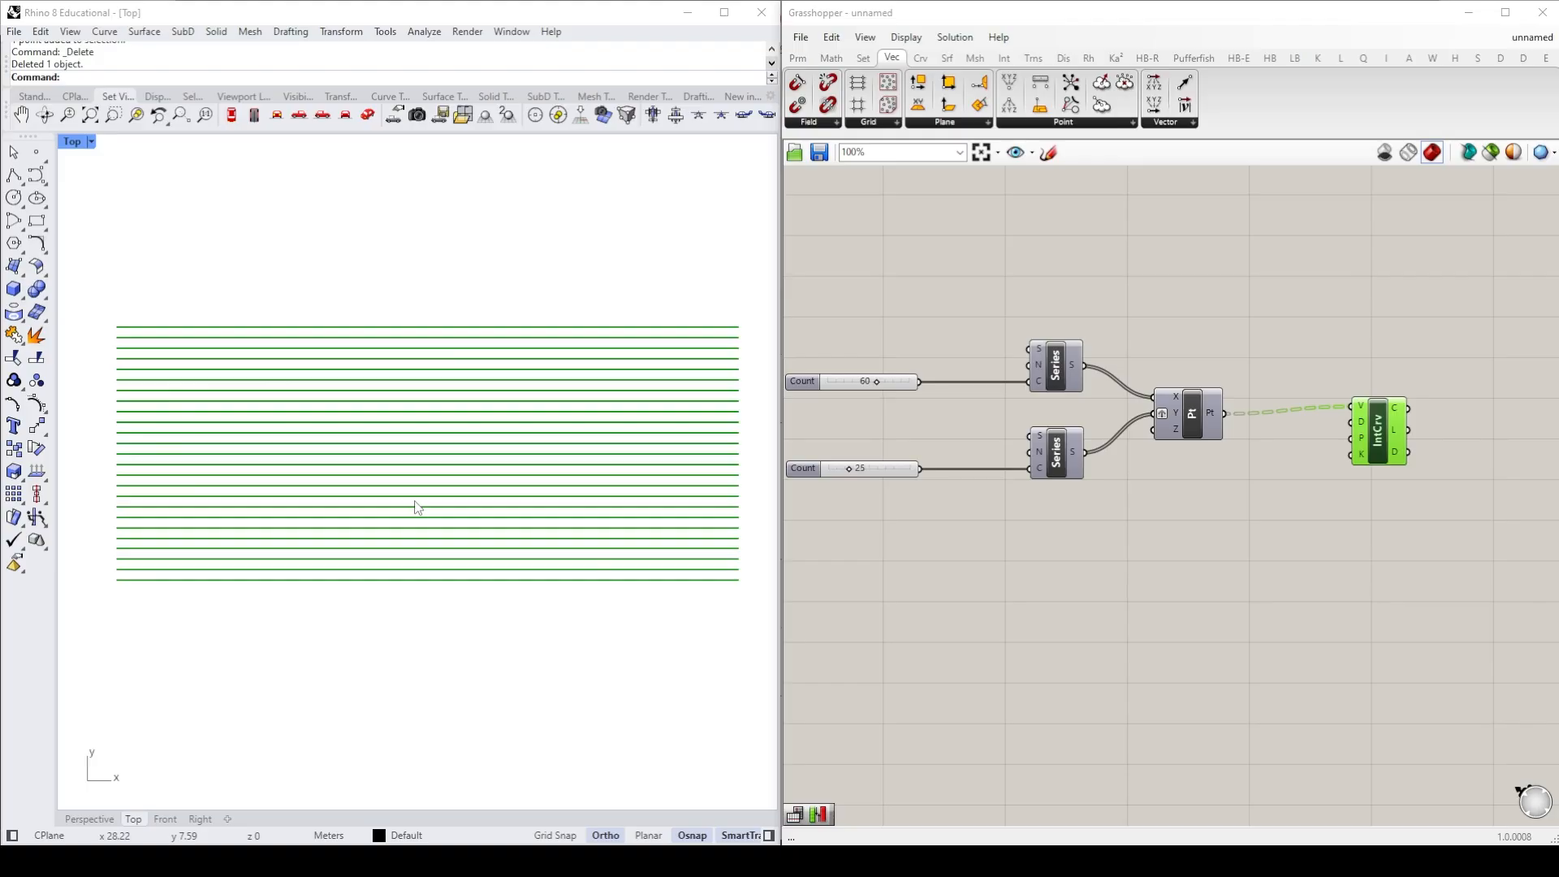
left_click(37, 151)
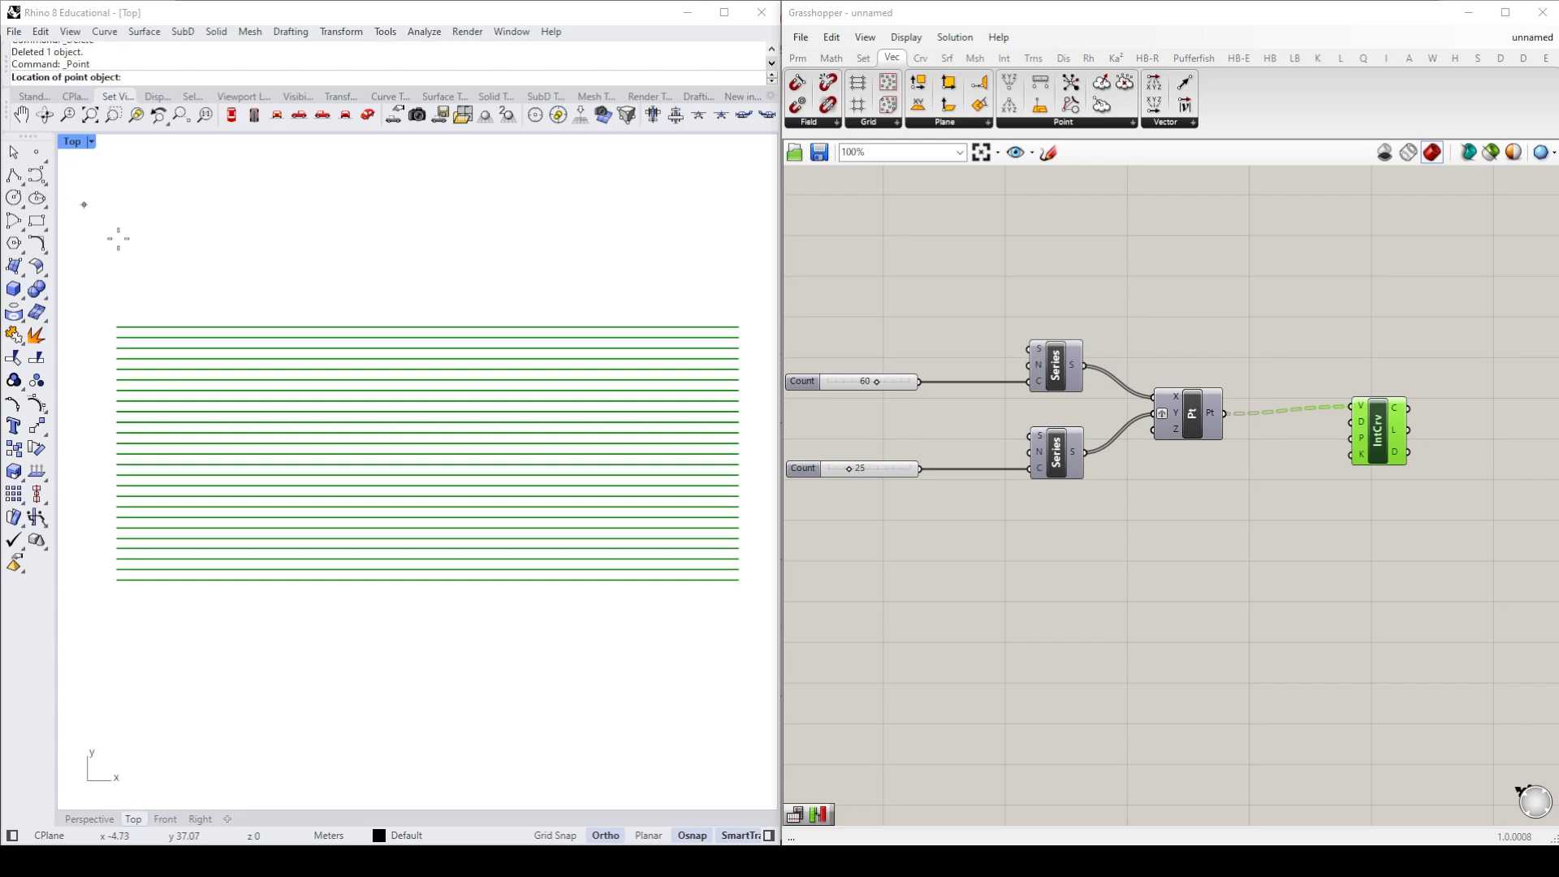
left_click(209, 416)
left_click(34, 152)
left_click(384, 490)
right_click(574, 449)
left_click(544, 389)
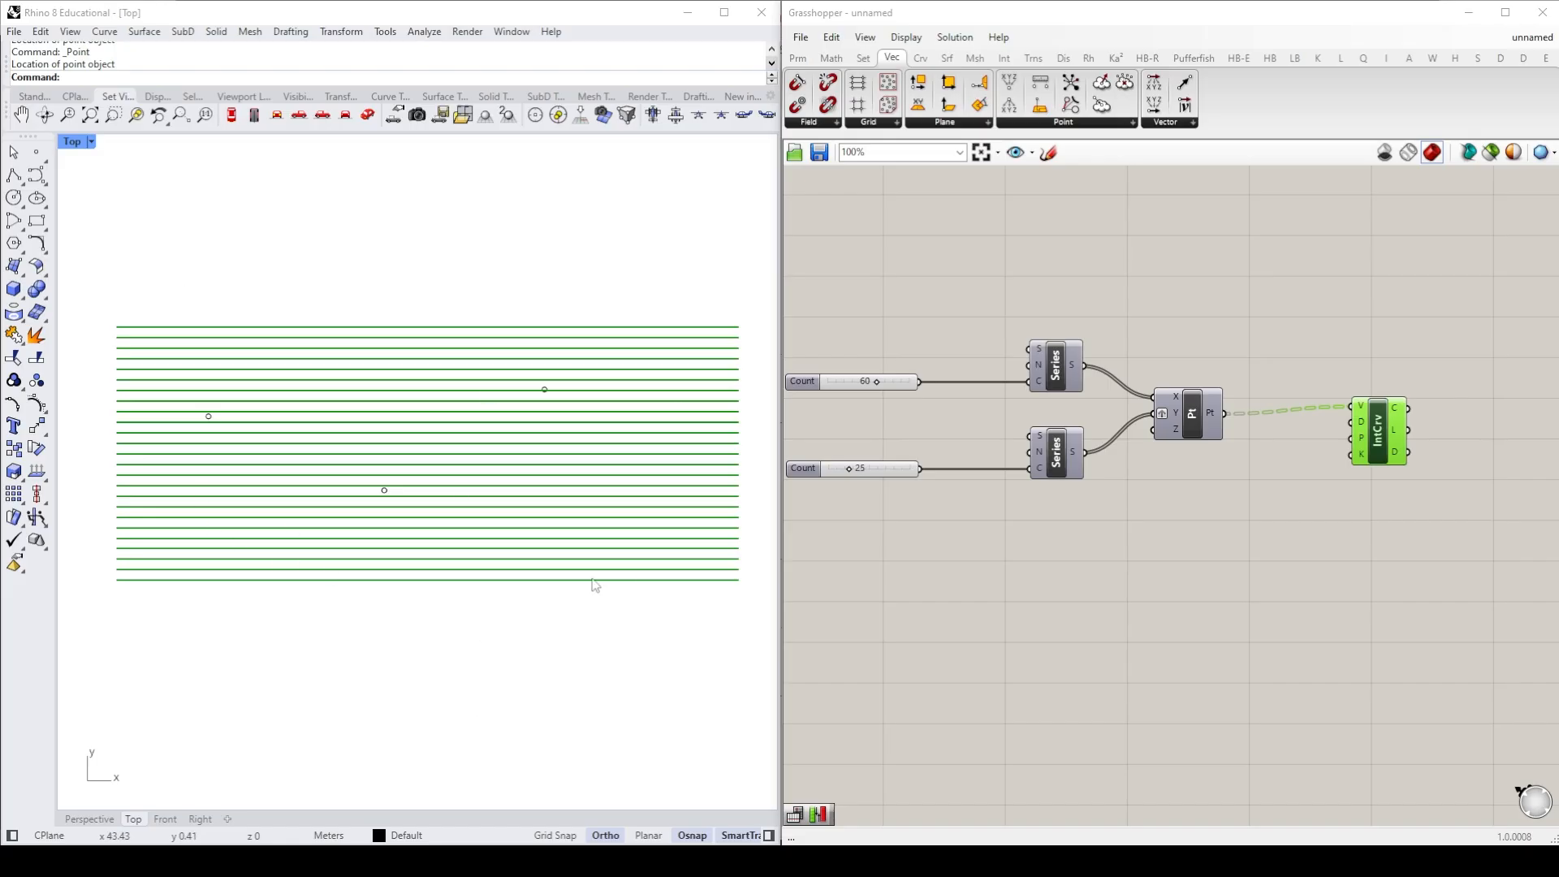
Step: Switch to Grasshopper and place a Point parameter on the empty canvas below the Series and Construct Point components
left_click(1106, 603)
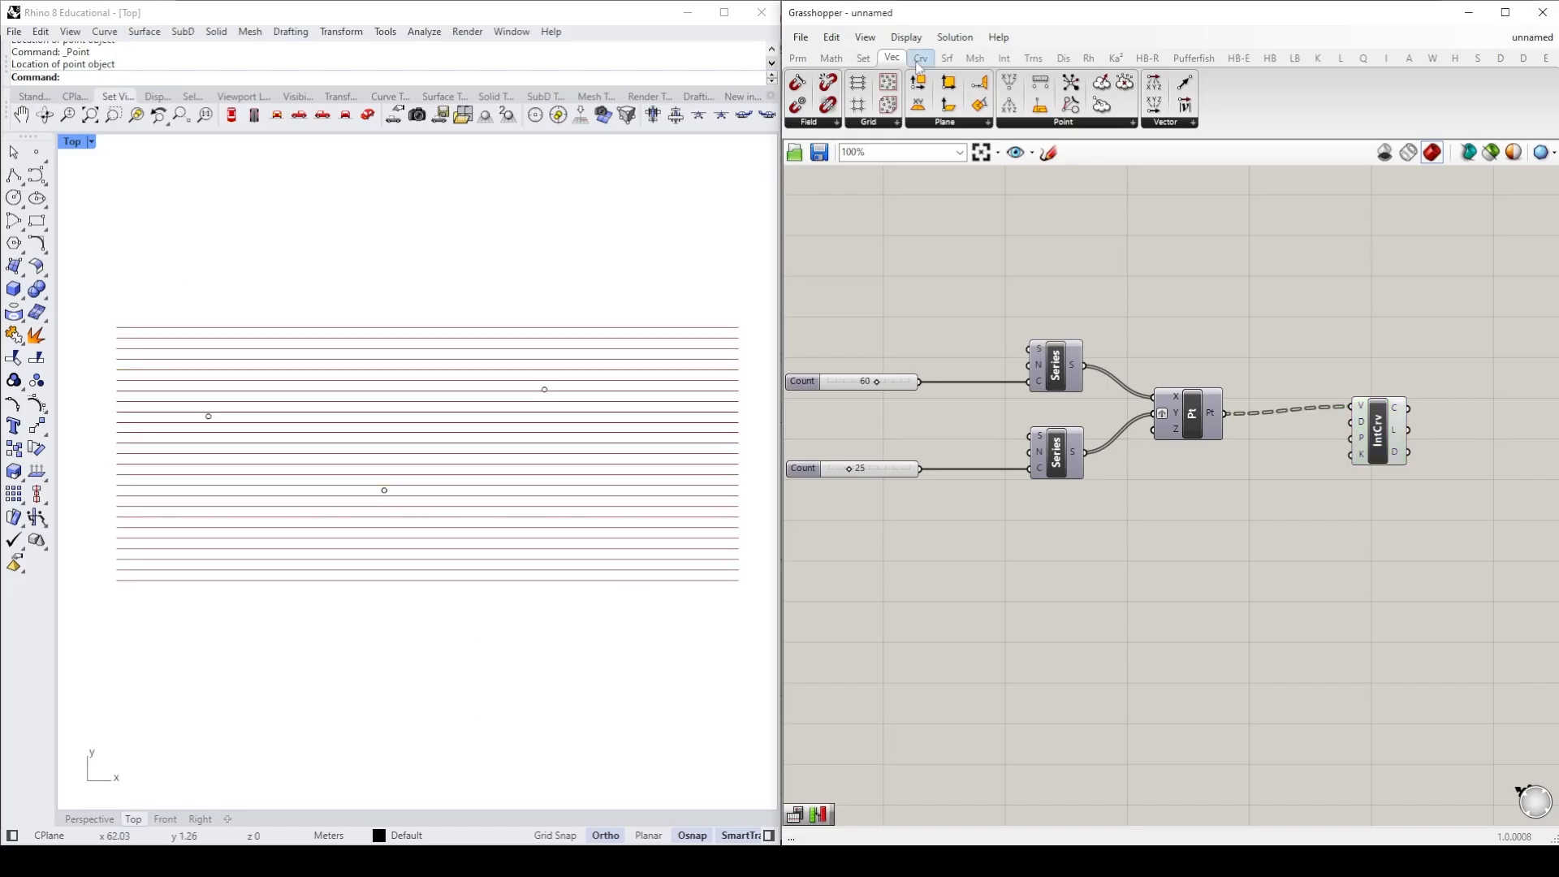
left_click(798, 58)
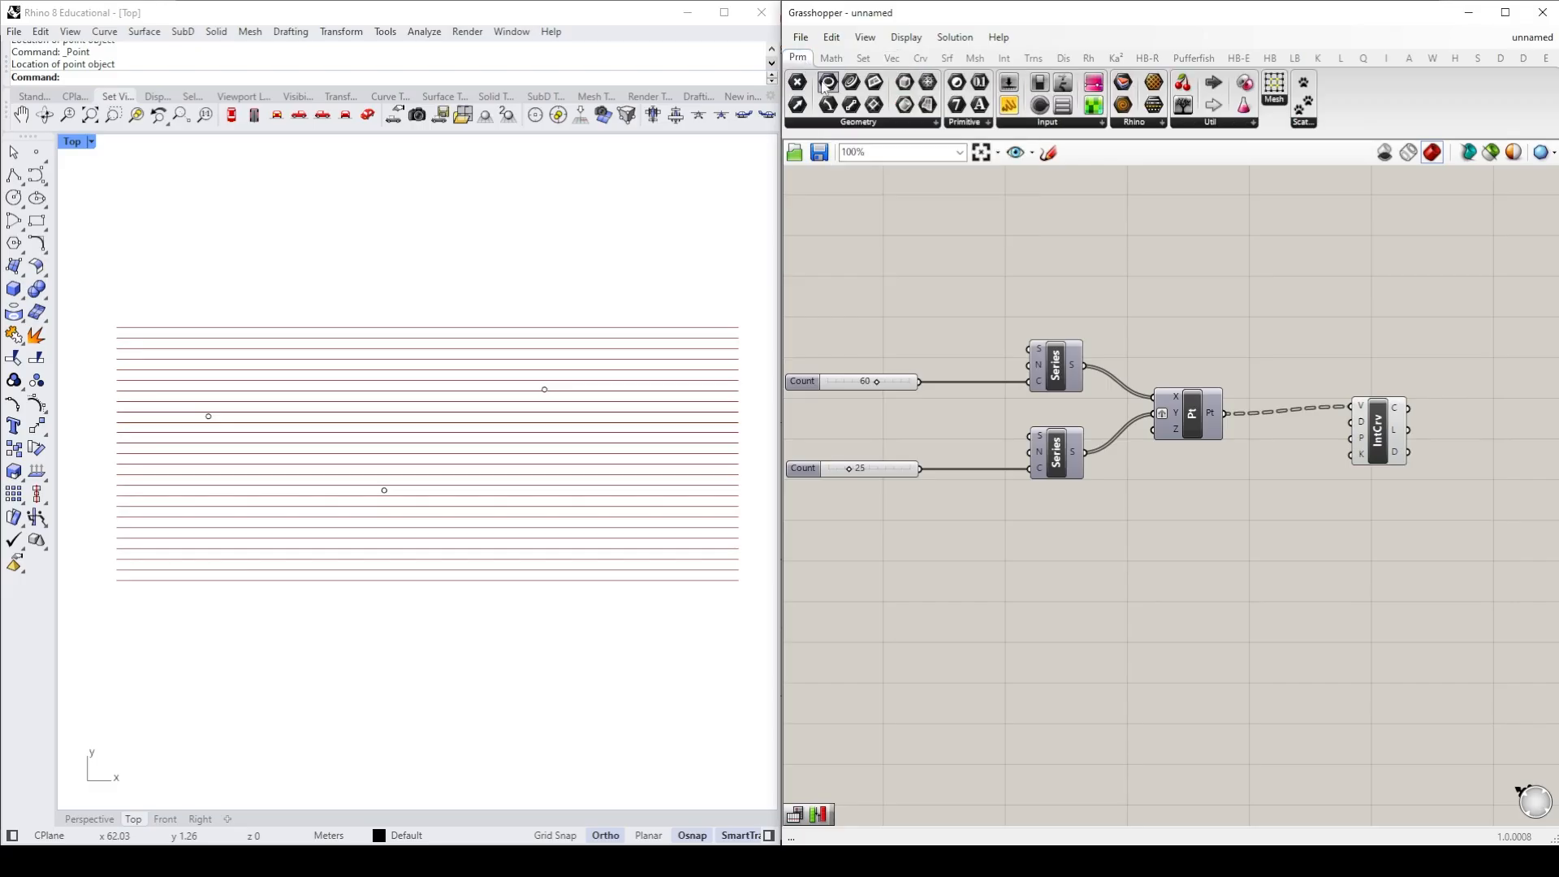
left_click(859, 123)
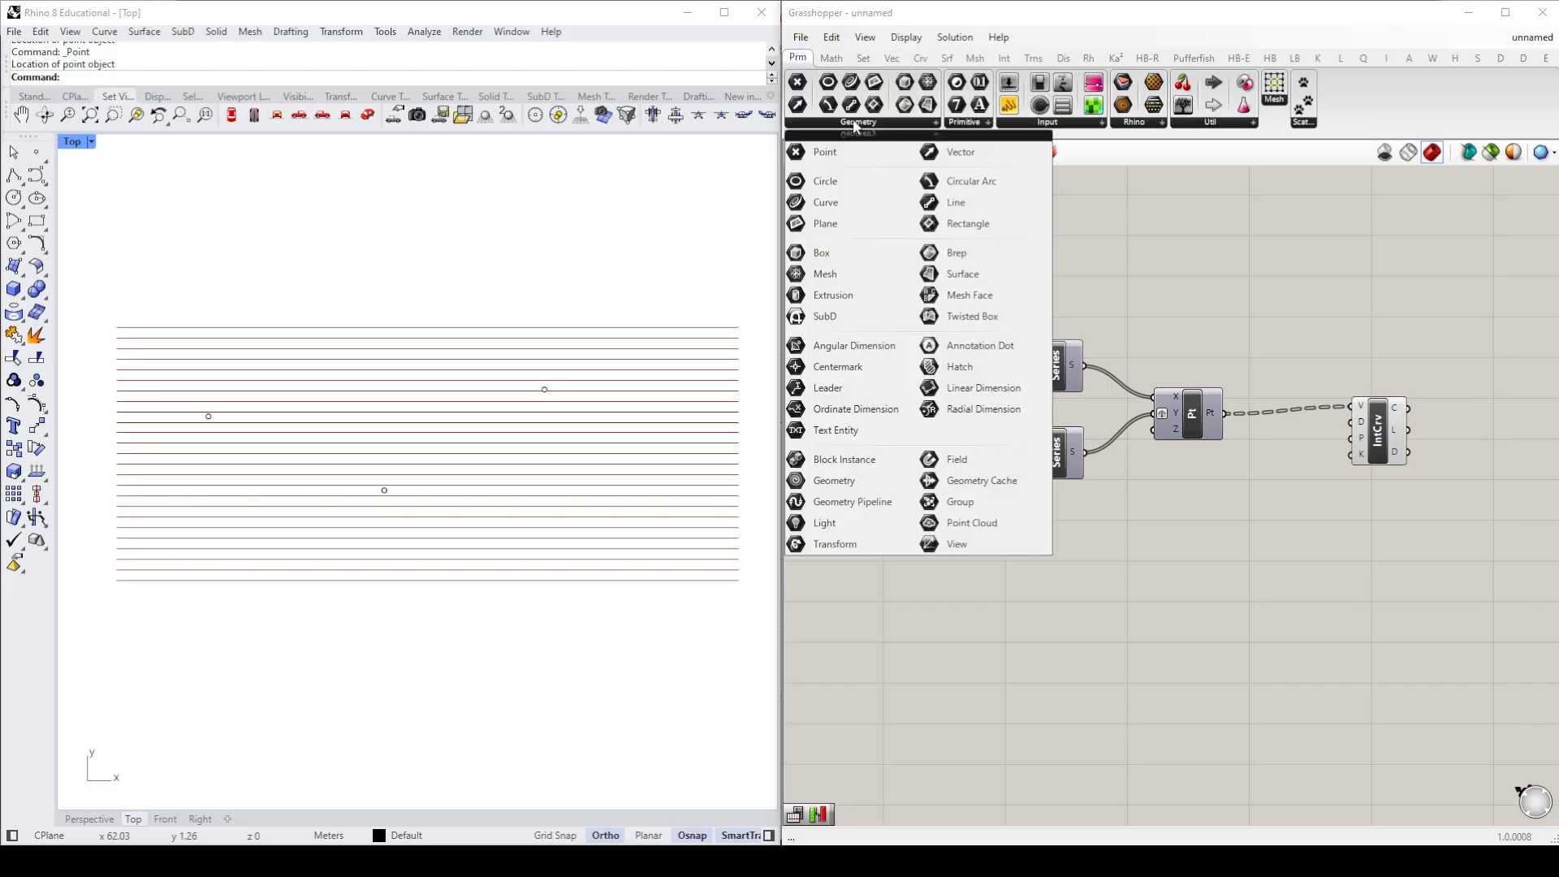
left_click(825, 153)
left_click(1150, 605)
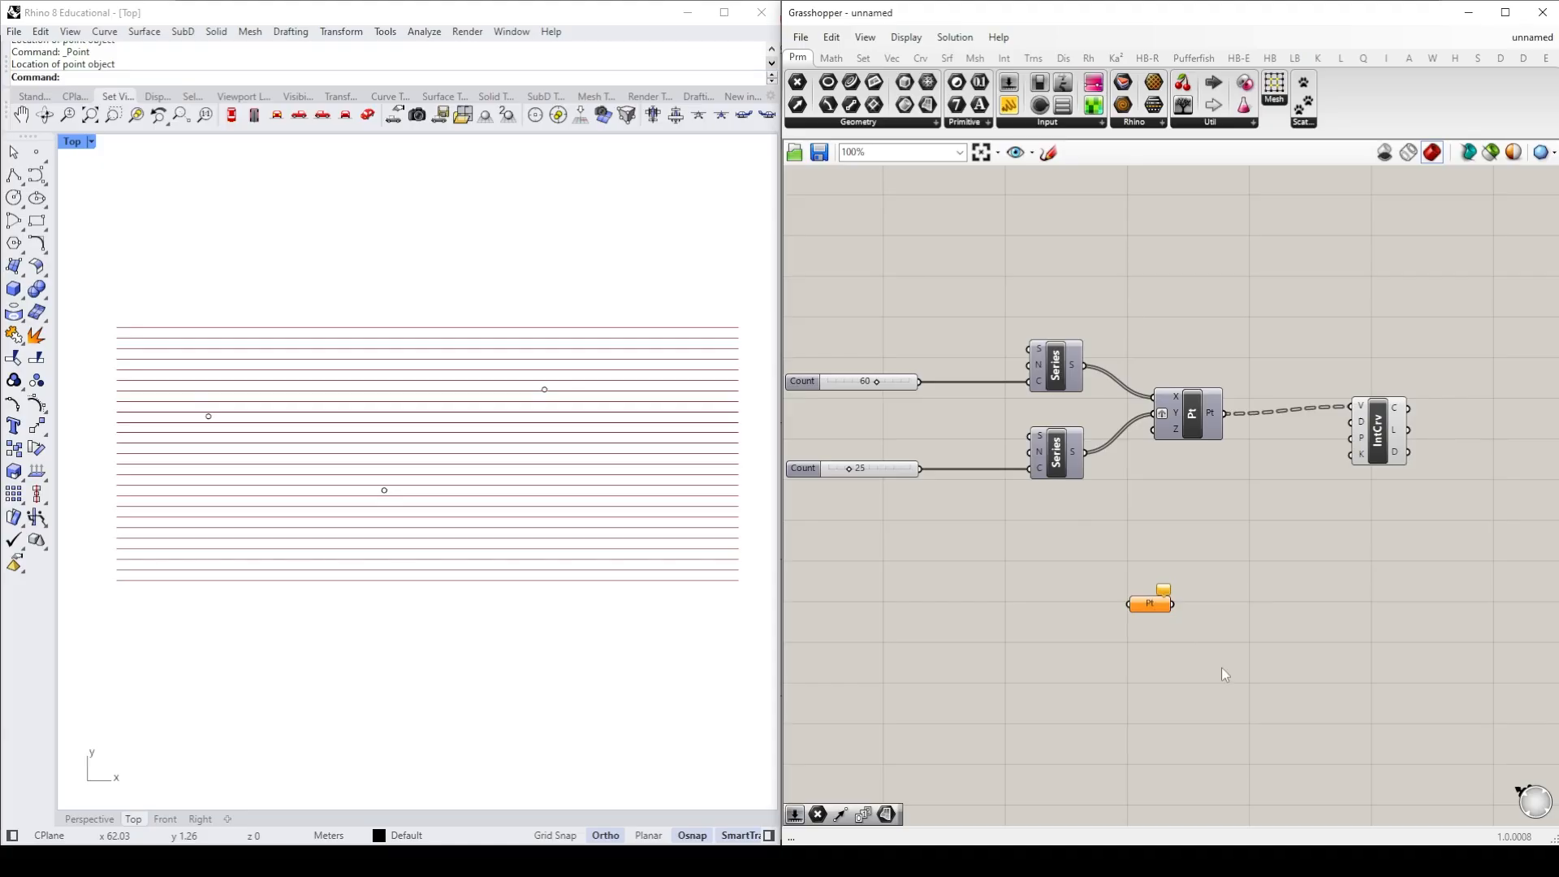
Step: Reference the three Rhino points in the new Point parameter as multiple points and shift the parameter slightly on the canvas
right_click(1156, 609)
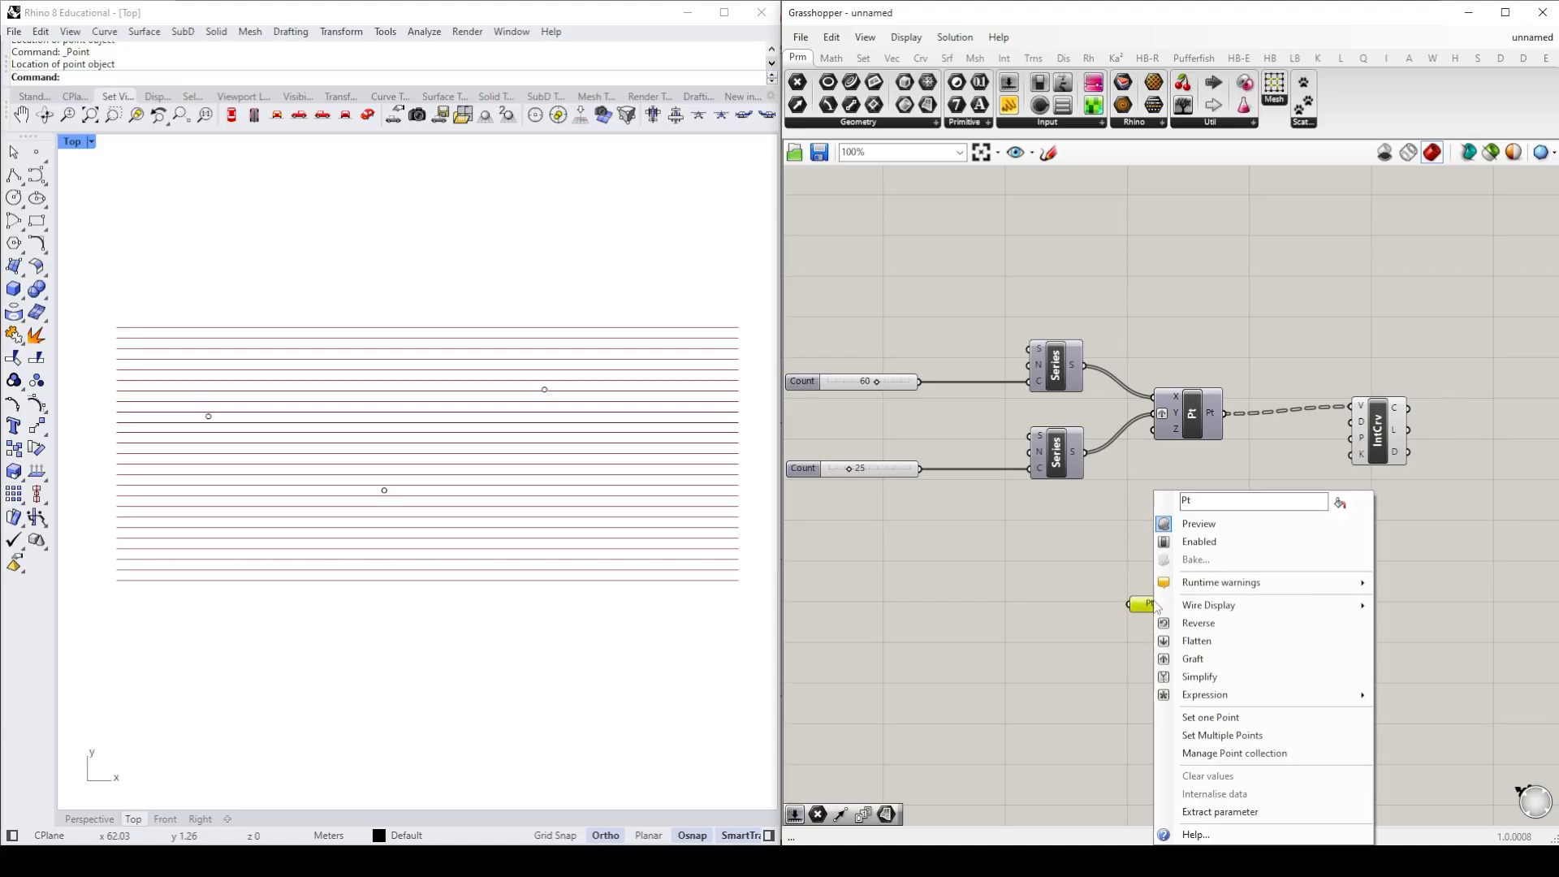
left_click(1246, 735)
left_click_drag(198, 274, 630, 625)
key("Return")
left_click_drag(1140, 612, 1126, 627)
left_click(1258, 690)
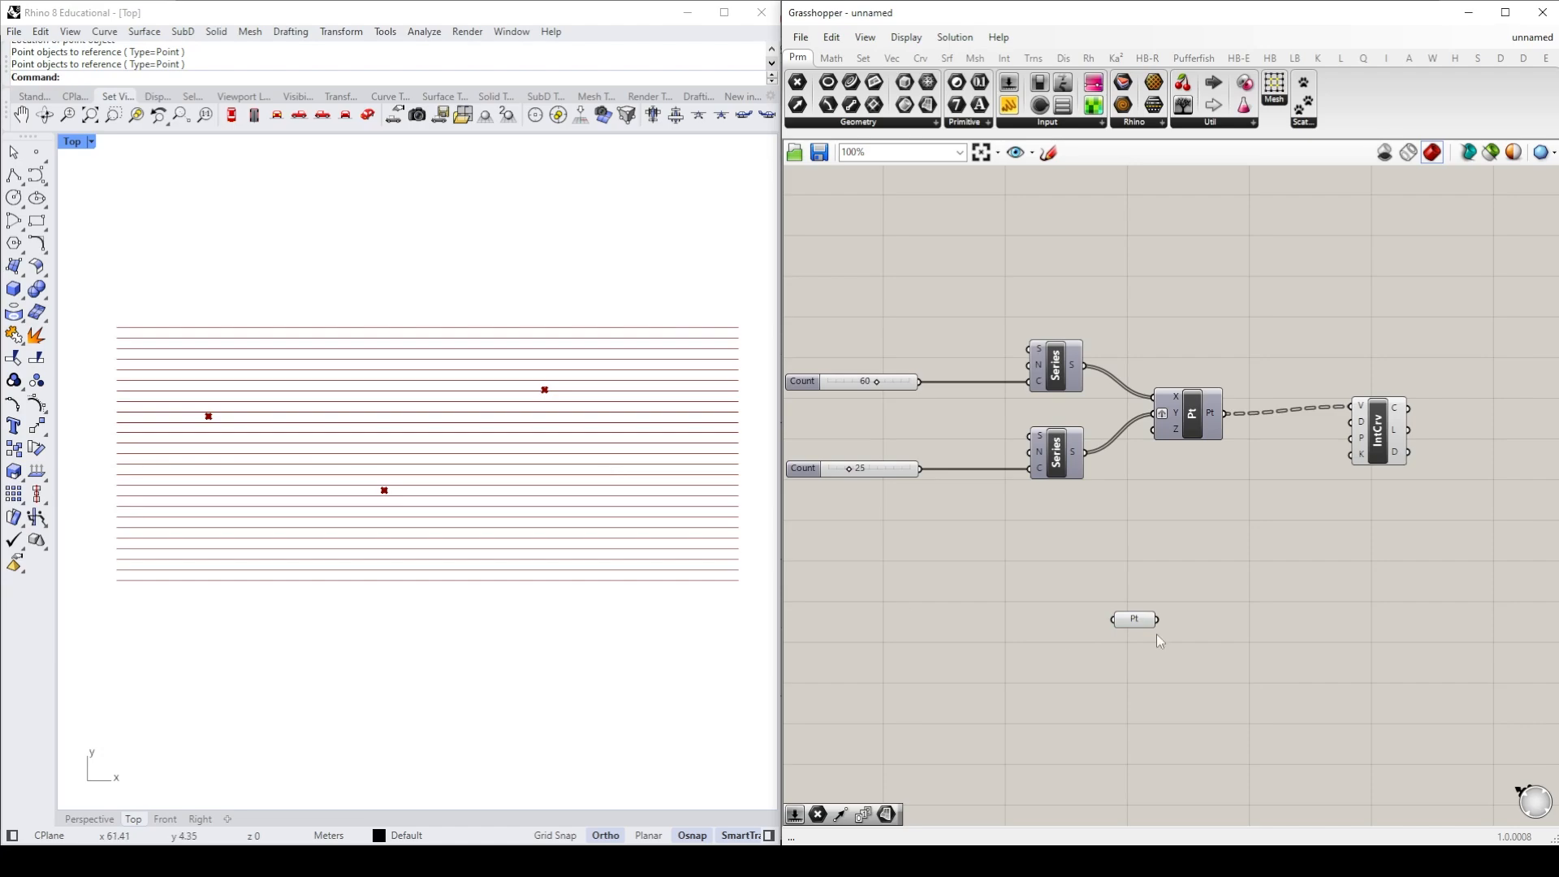
Step: Group the Point parameter, name the group "Stripe Bend Points", and move it to below Construct Point's output side
left_click_drag(1212, 667, 1100, 583)
right_click(1105, 556)
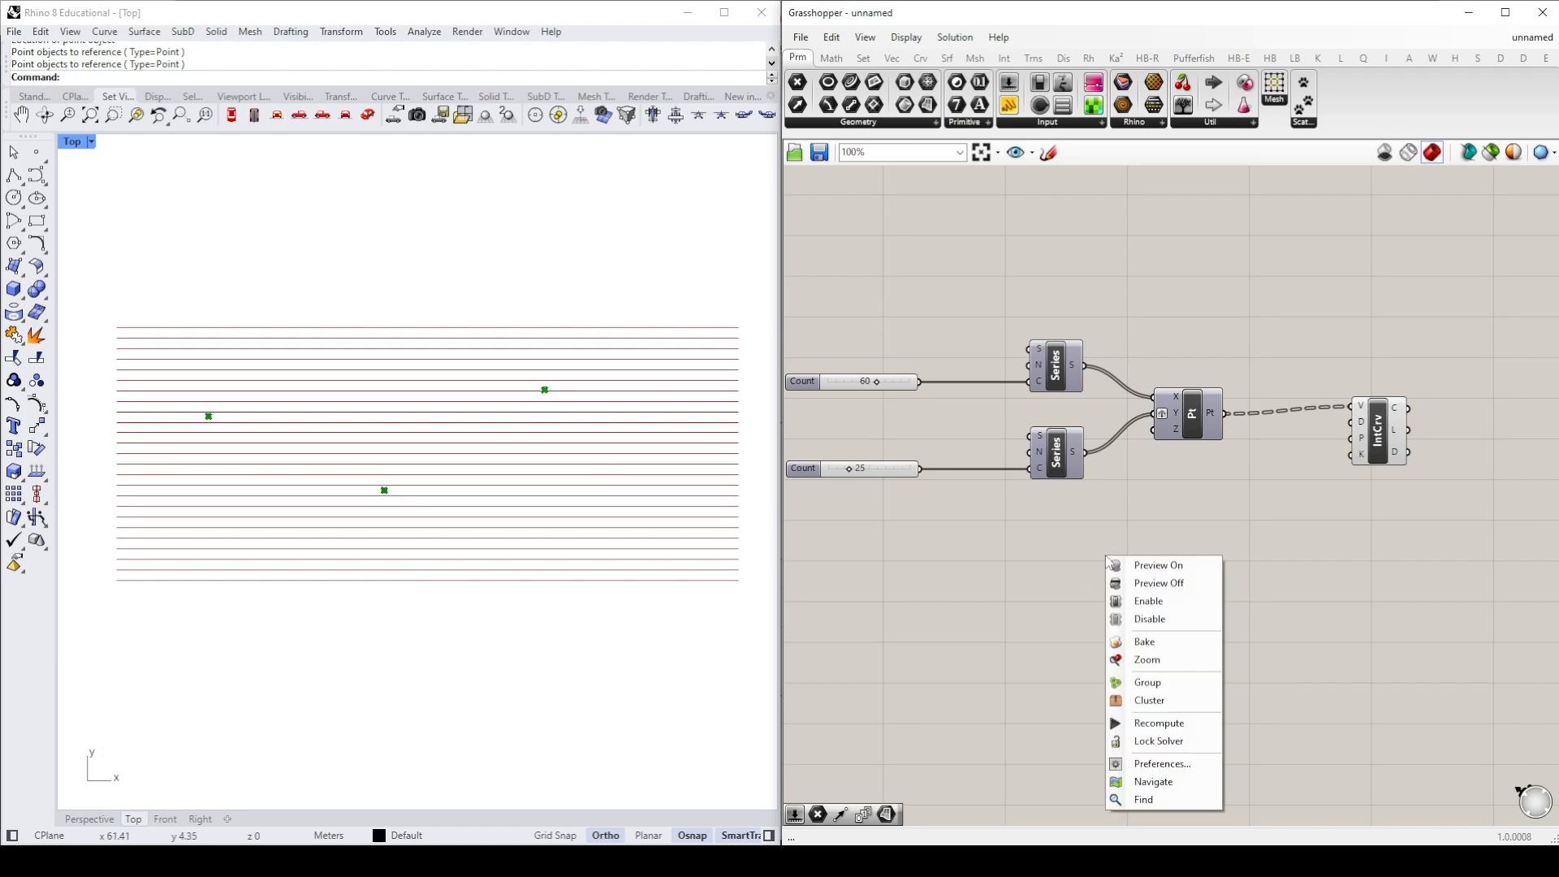
left_click(1147, 683)
right_click(1155, 607)
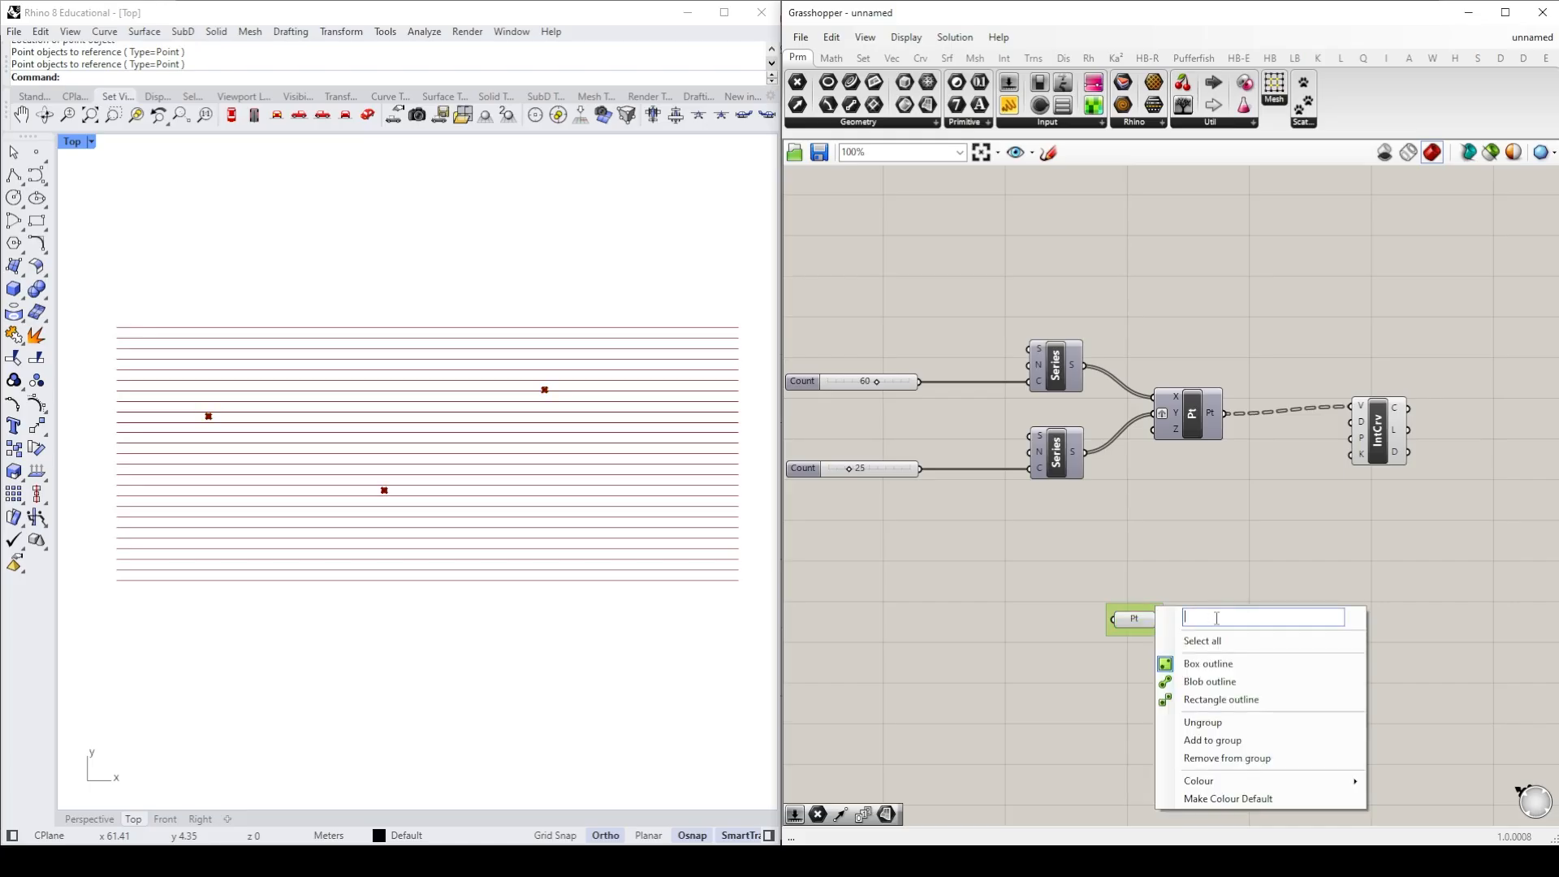
type("Stripe Bend Points")
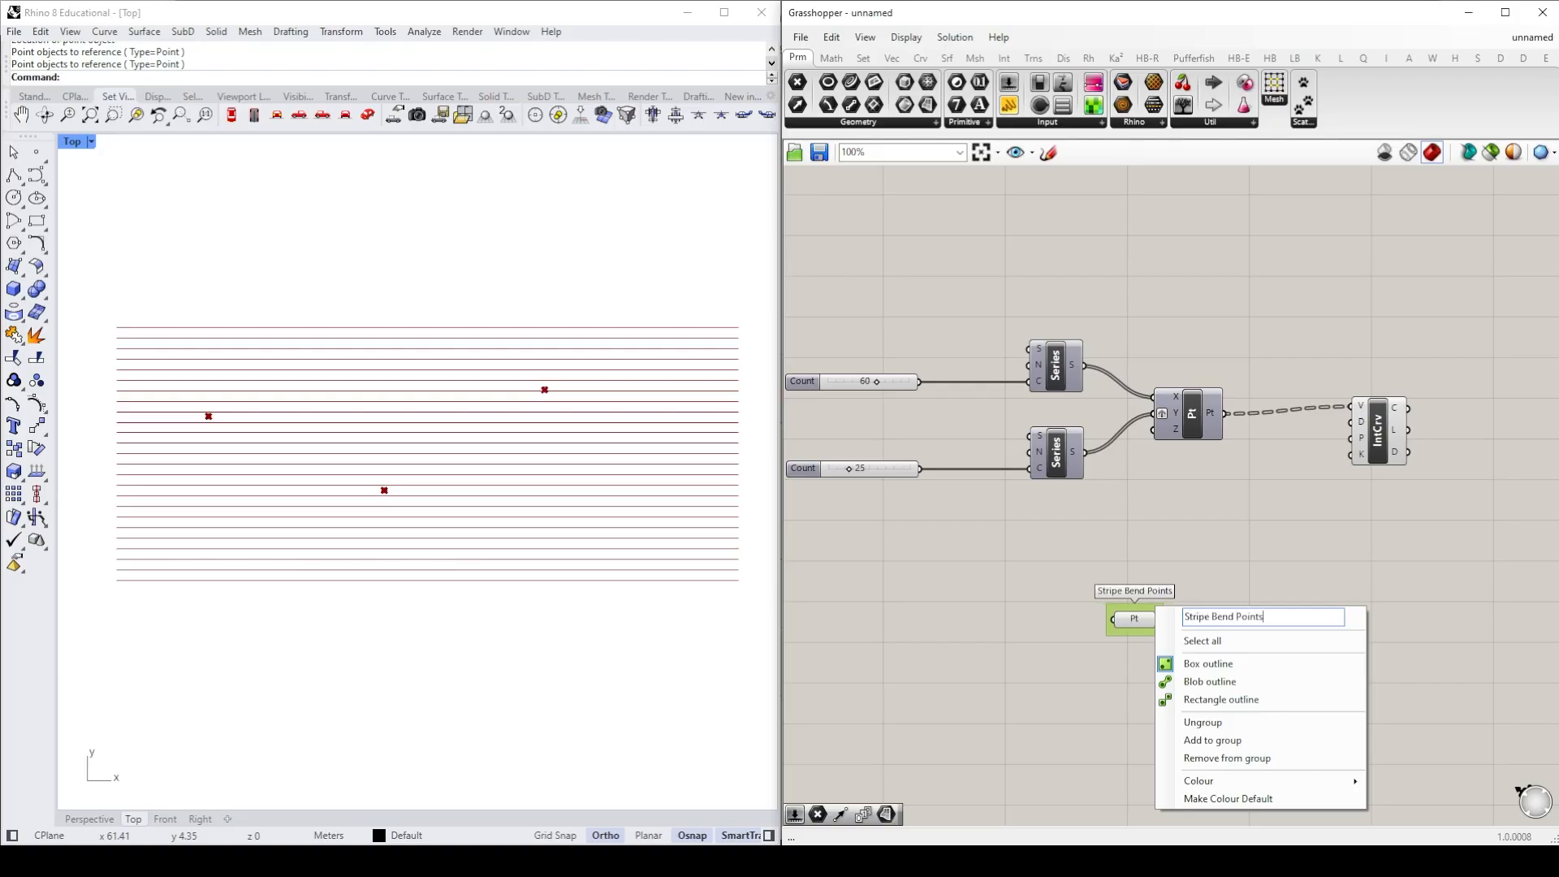
key("Return")
left_click_drag(1147, 624, 1277, 619)
left_click(1396, 556)
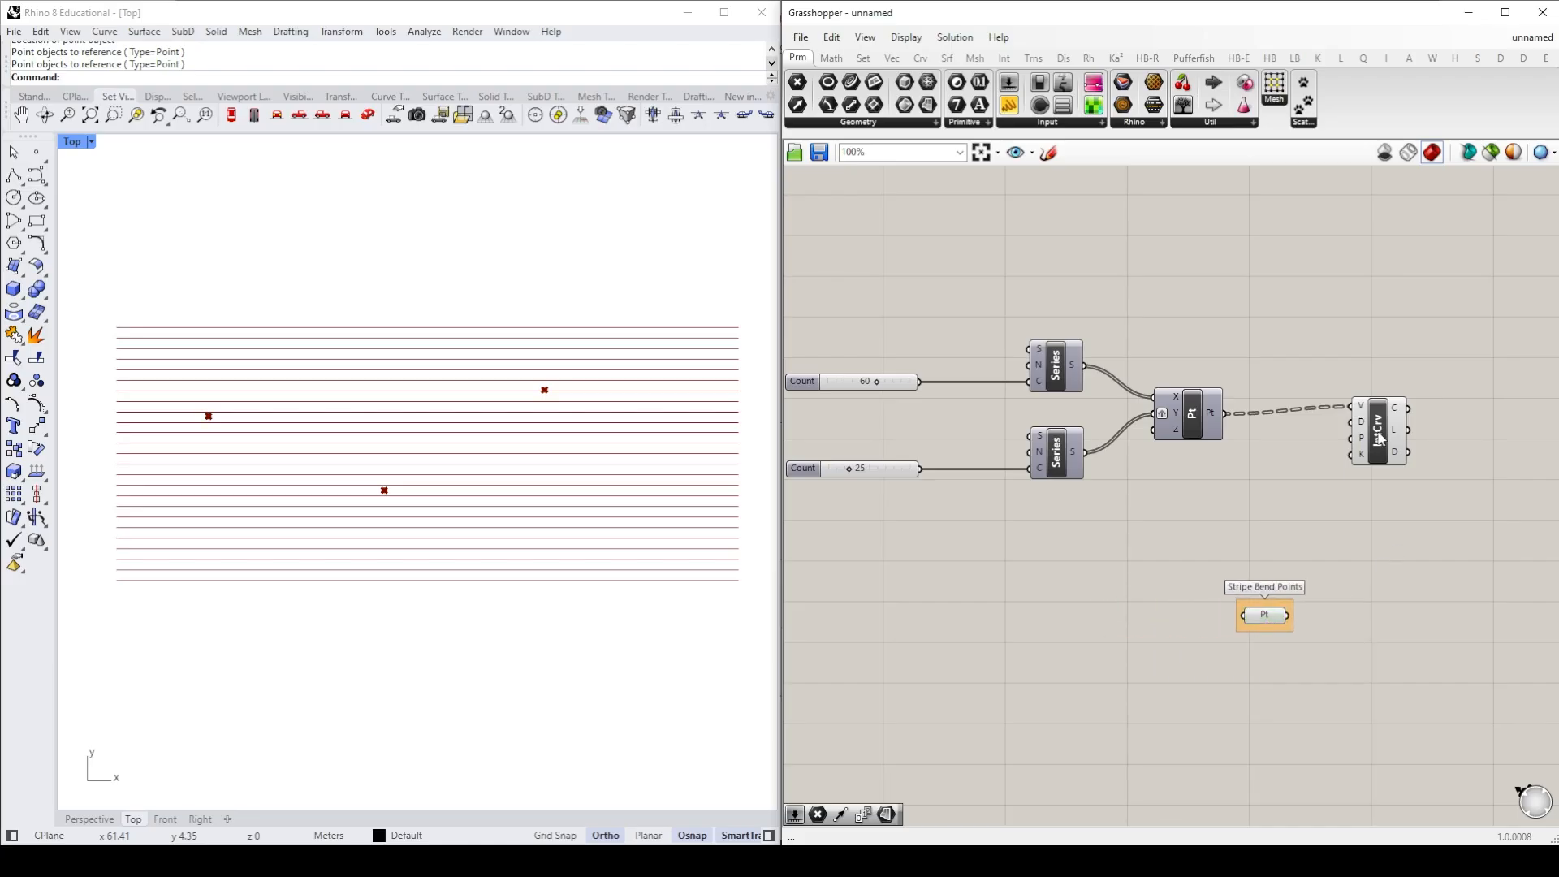
Step: Delete the Interpolate component and connect Construct Point's output to a new Point parameter in its place
left_click(1382, 439)
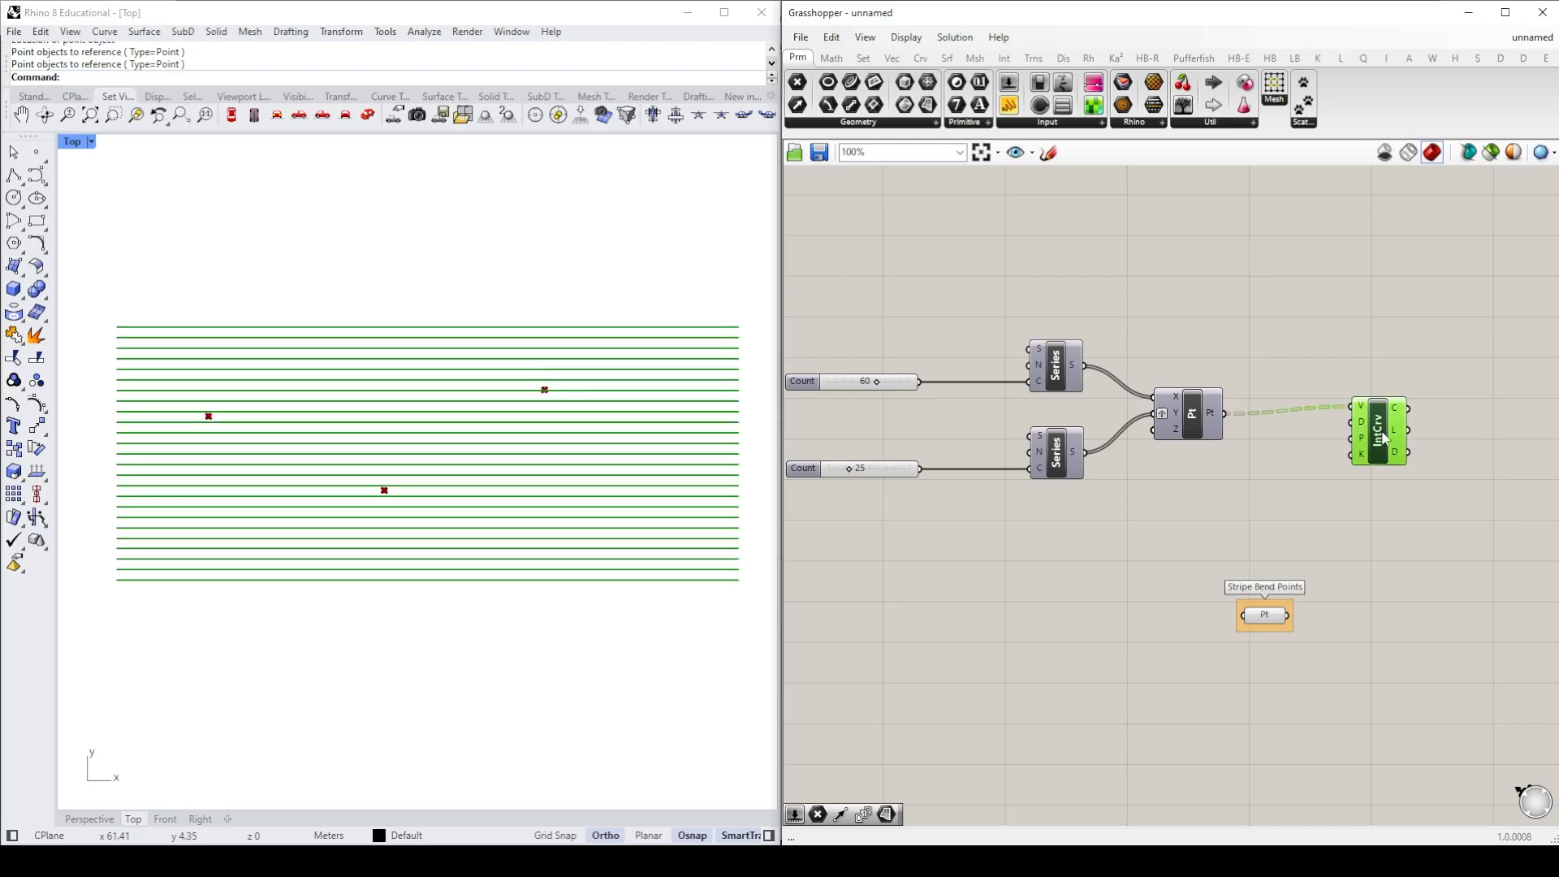
key("Delete")
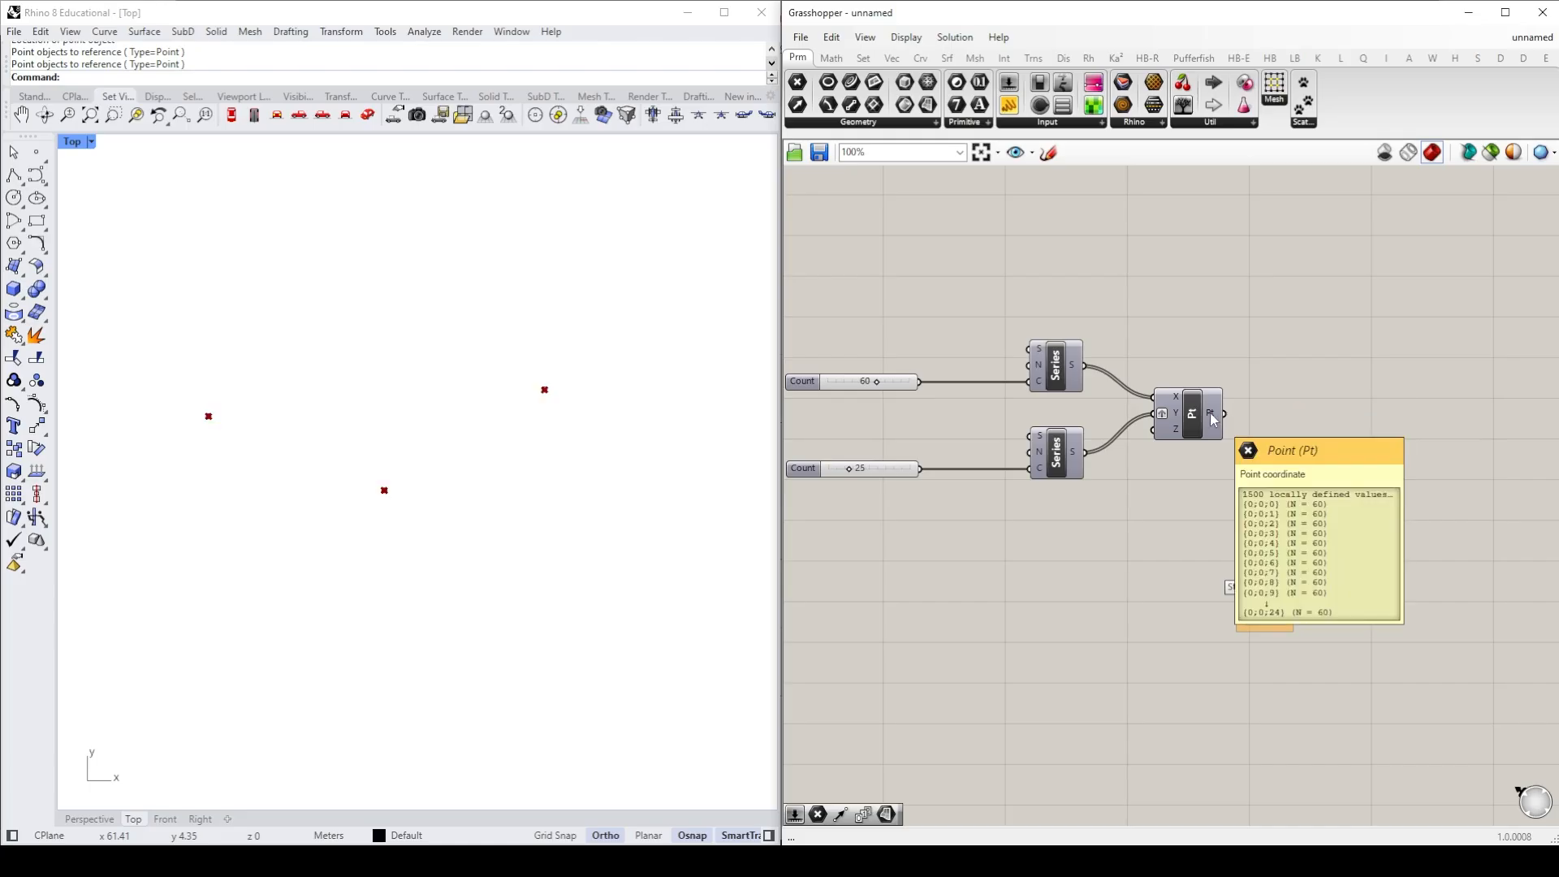
left_click(857, 124)
left_click(828, 154)
left_click(1303, 432)
left_click_drag(1224, 413, 1282, 432)
Step: Group the Point parameter fed by Construct Point and name the group "Stripe Reference Points"
left_click_drag(1357, 475, 1262, 404)
right_click(1296, 342)
left_click(1349, 475)
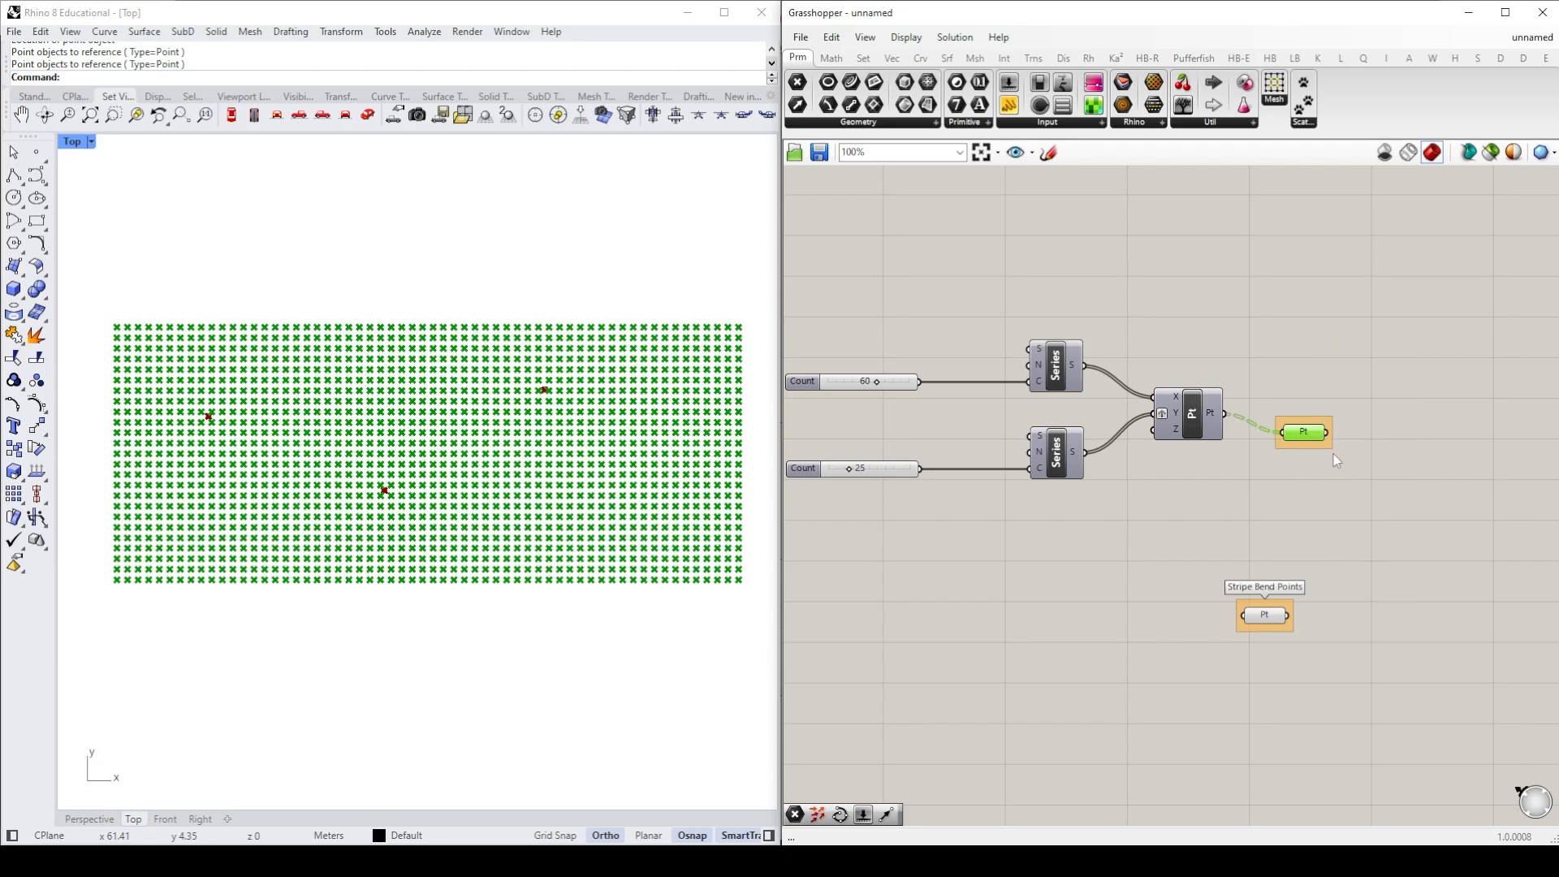
right_click(1317, 428)
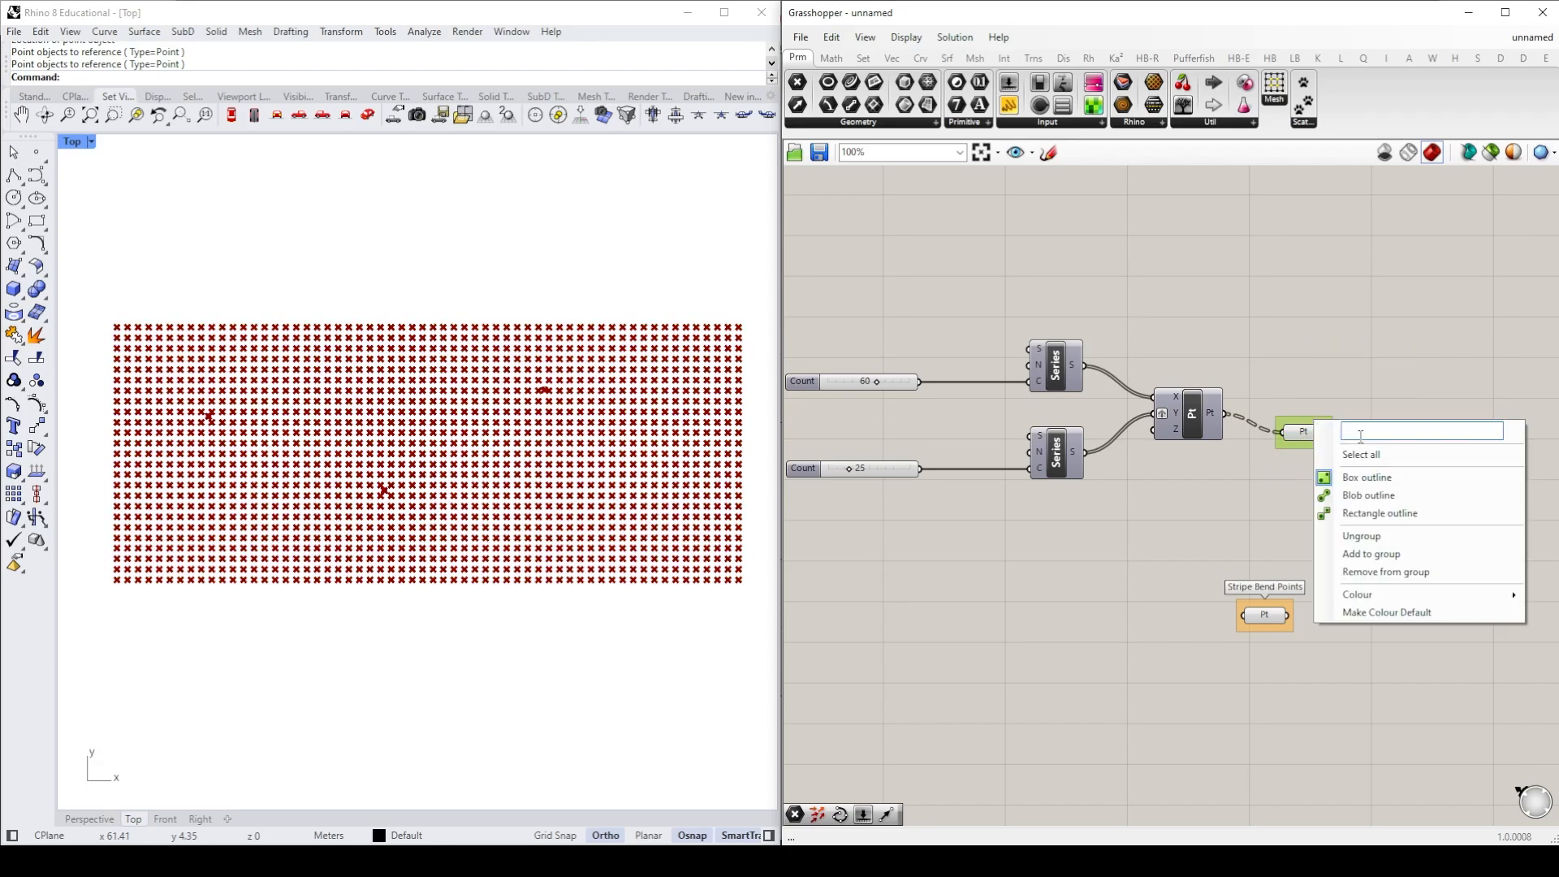
type("Stripe Reference Points")
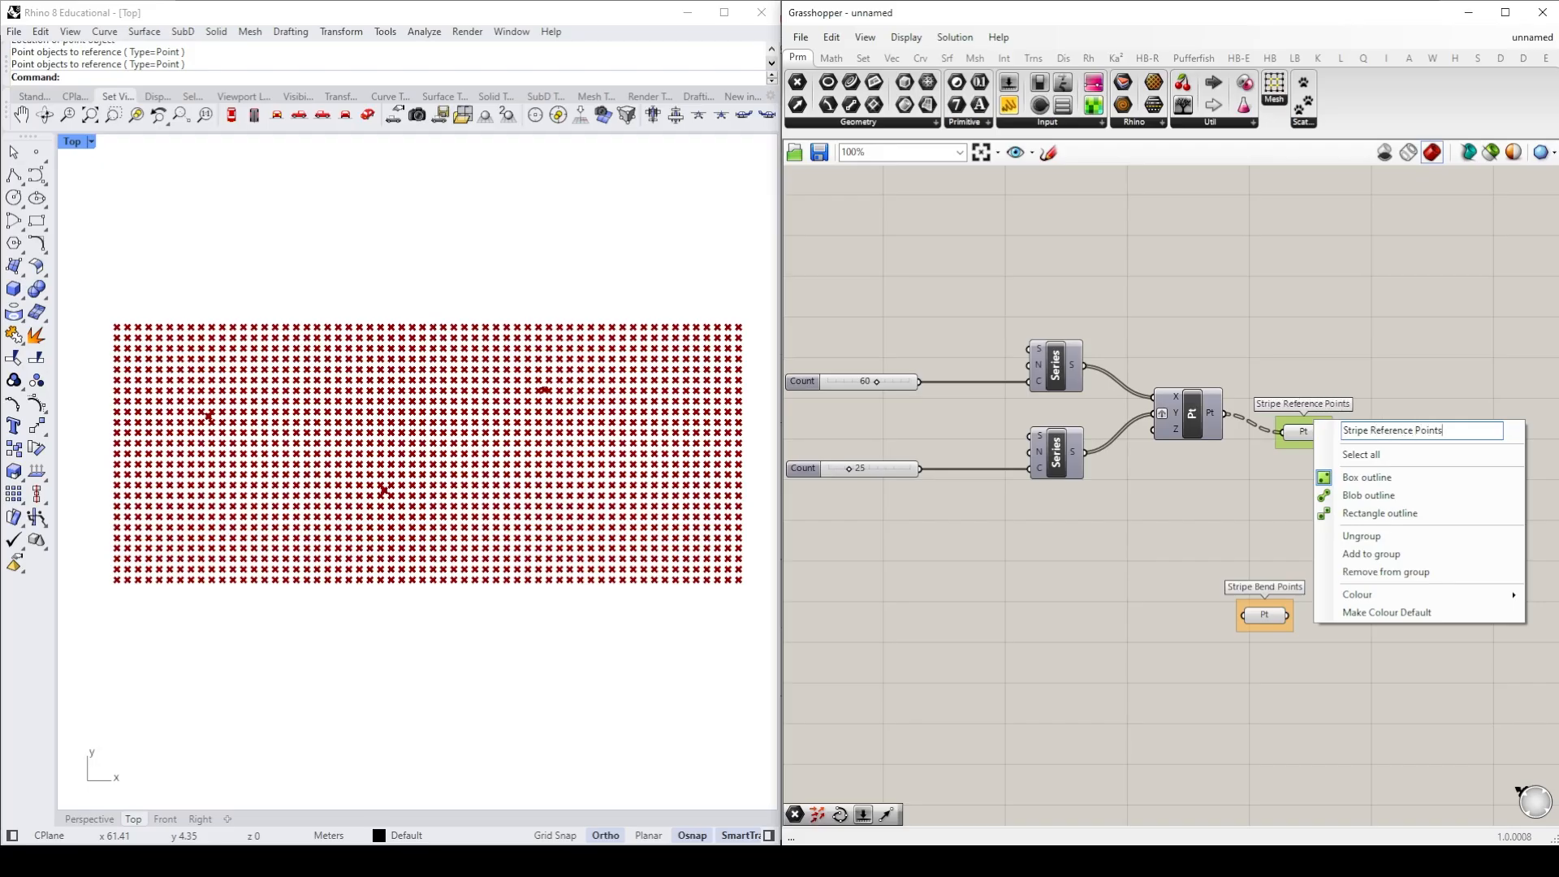
key("Return")
Step: Move the Stripe Reference Points and Stripe Bend Points parameters farther from Construct Point, roughly aligned one above the other
left_click_drag(1309, 437, 1341, 429)
left_click(1360, 451)
left_click_drag(1264, 619, 1327, 617)
left_click(1337, 495)
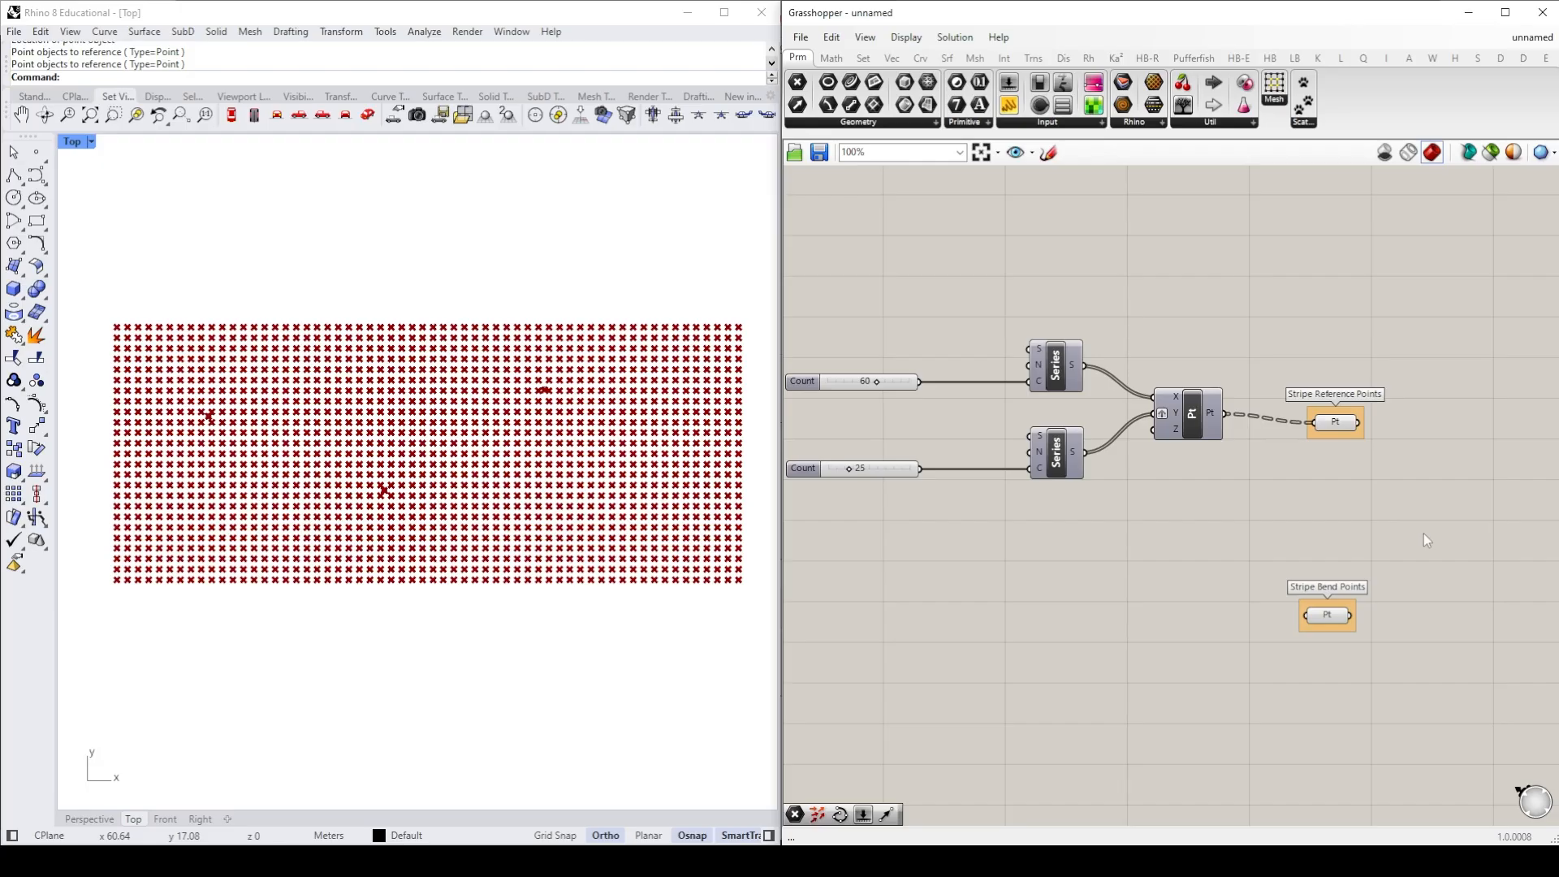
Step: Highlight the Stripe Reference Points and Stripe Bend Points in turn to compare both point sets in the viewport
right_click_drag(1425, 533, 1229, 538)
left_click_drag(1220, 684, 1157, 420)
left_click(1322, 494)
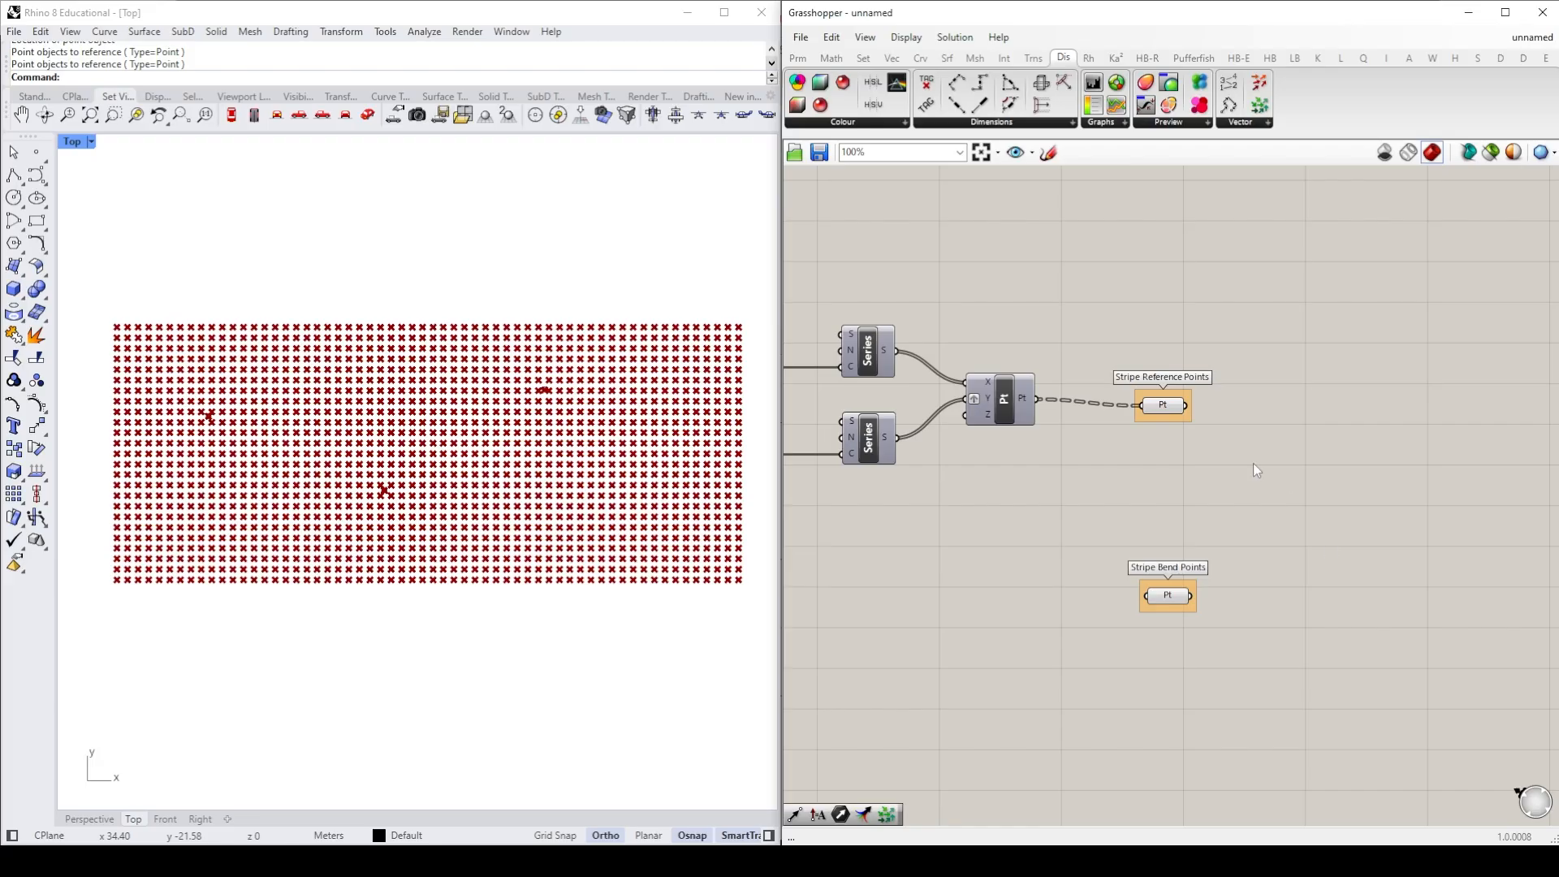
left_click(1165, 408)
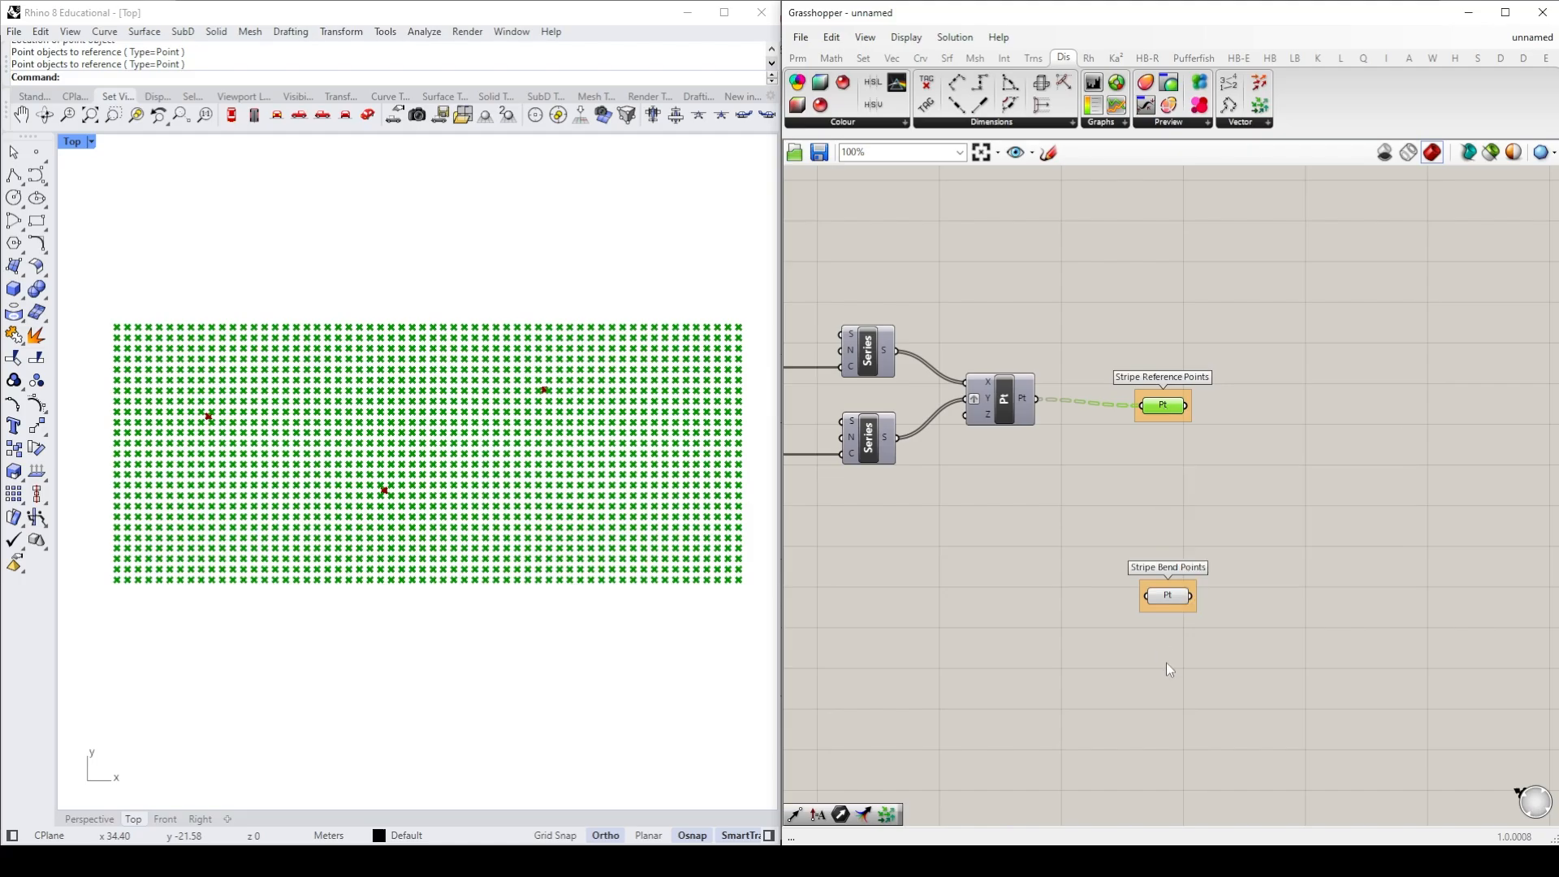
left_click(1172, 597)
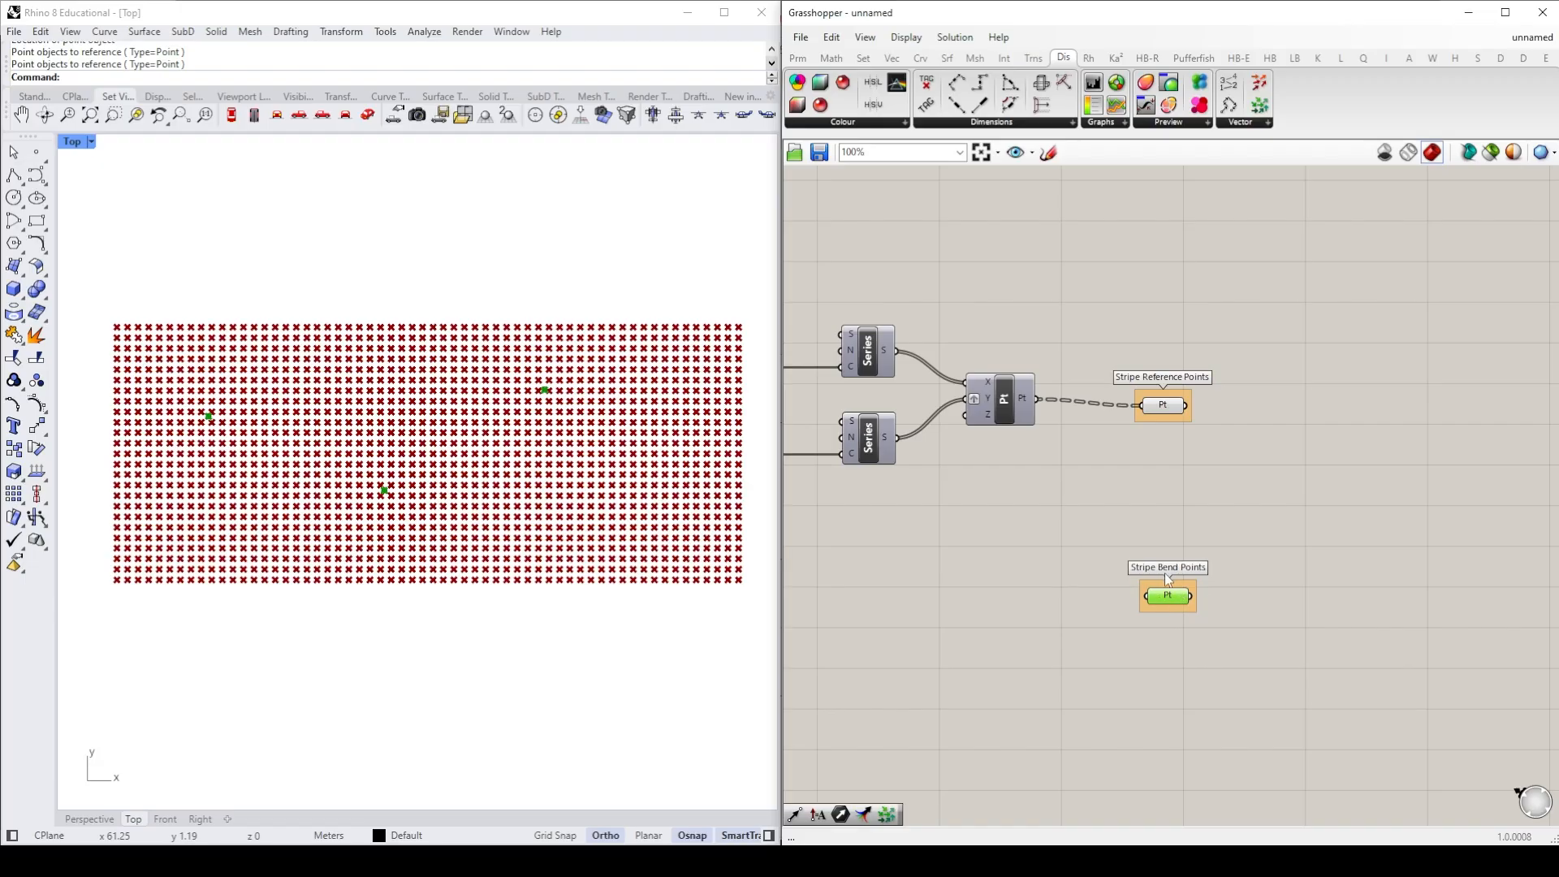
left_click(1332, 452)
left_click(1033, 59)
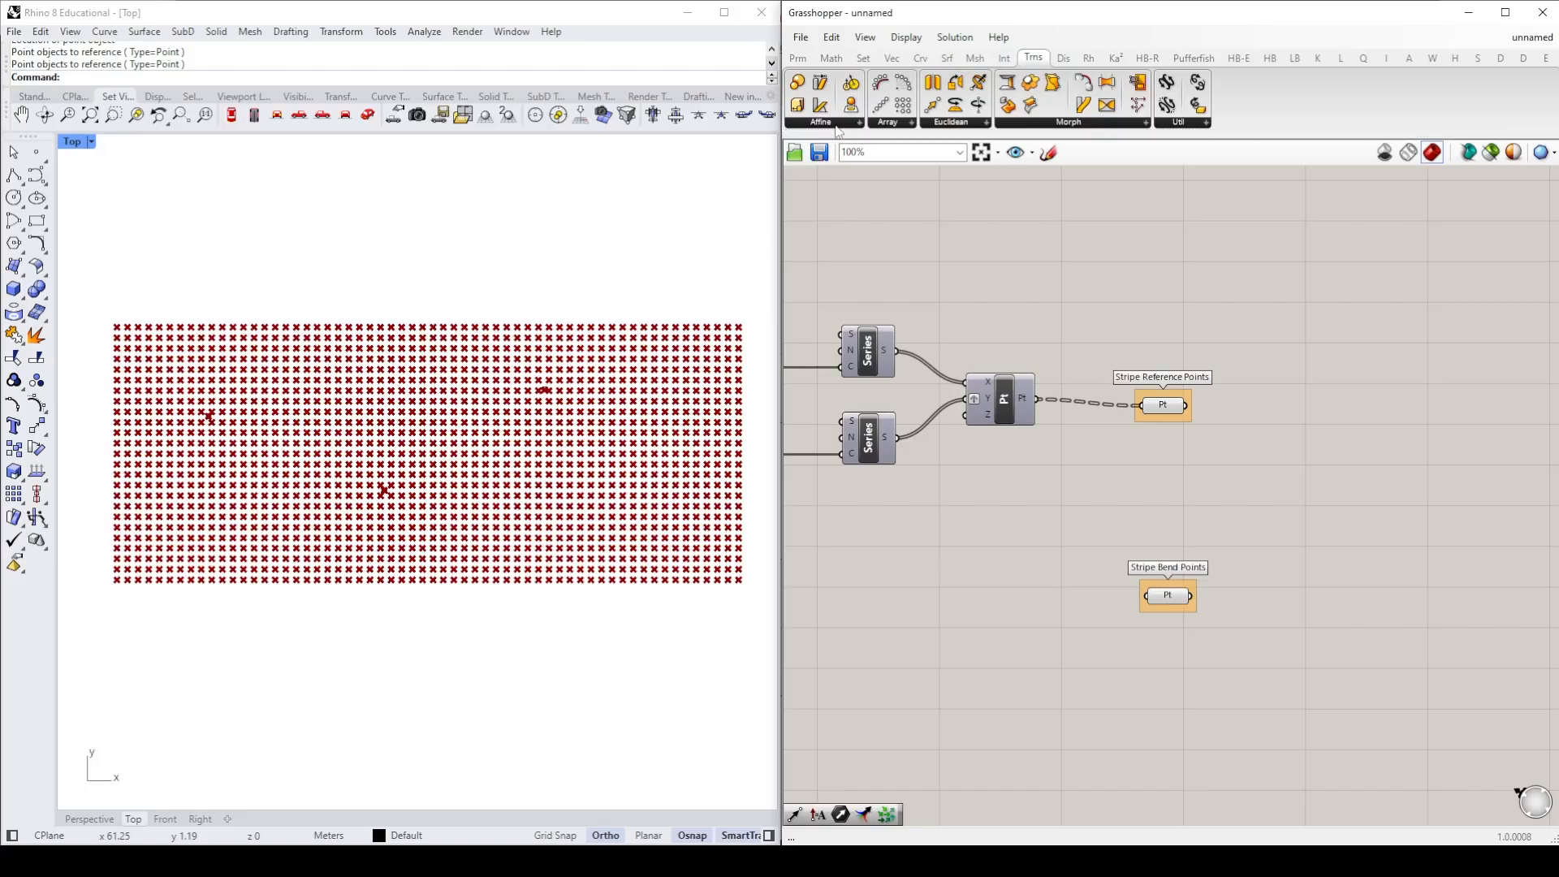
left_click(960, 121)
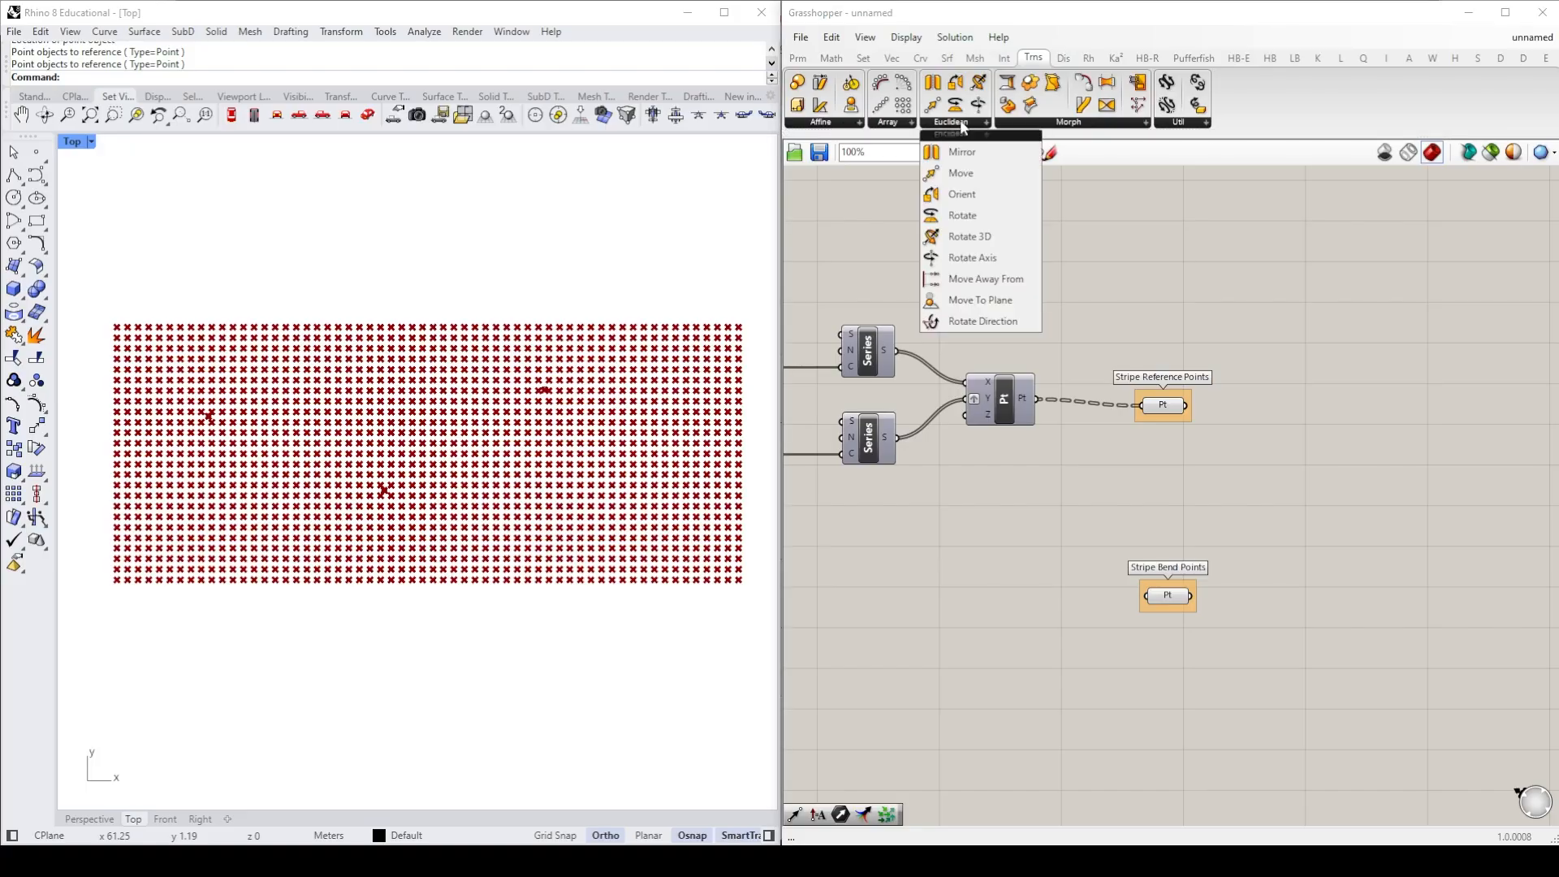
left_click(966, 173)
left_click(1402, 345)
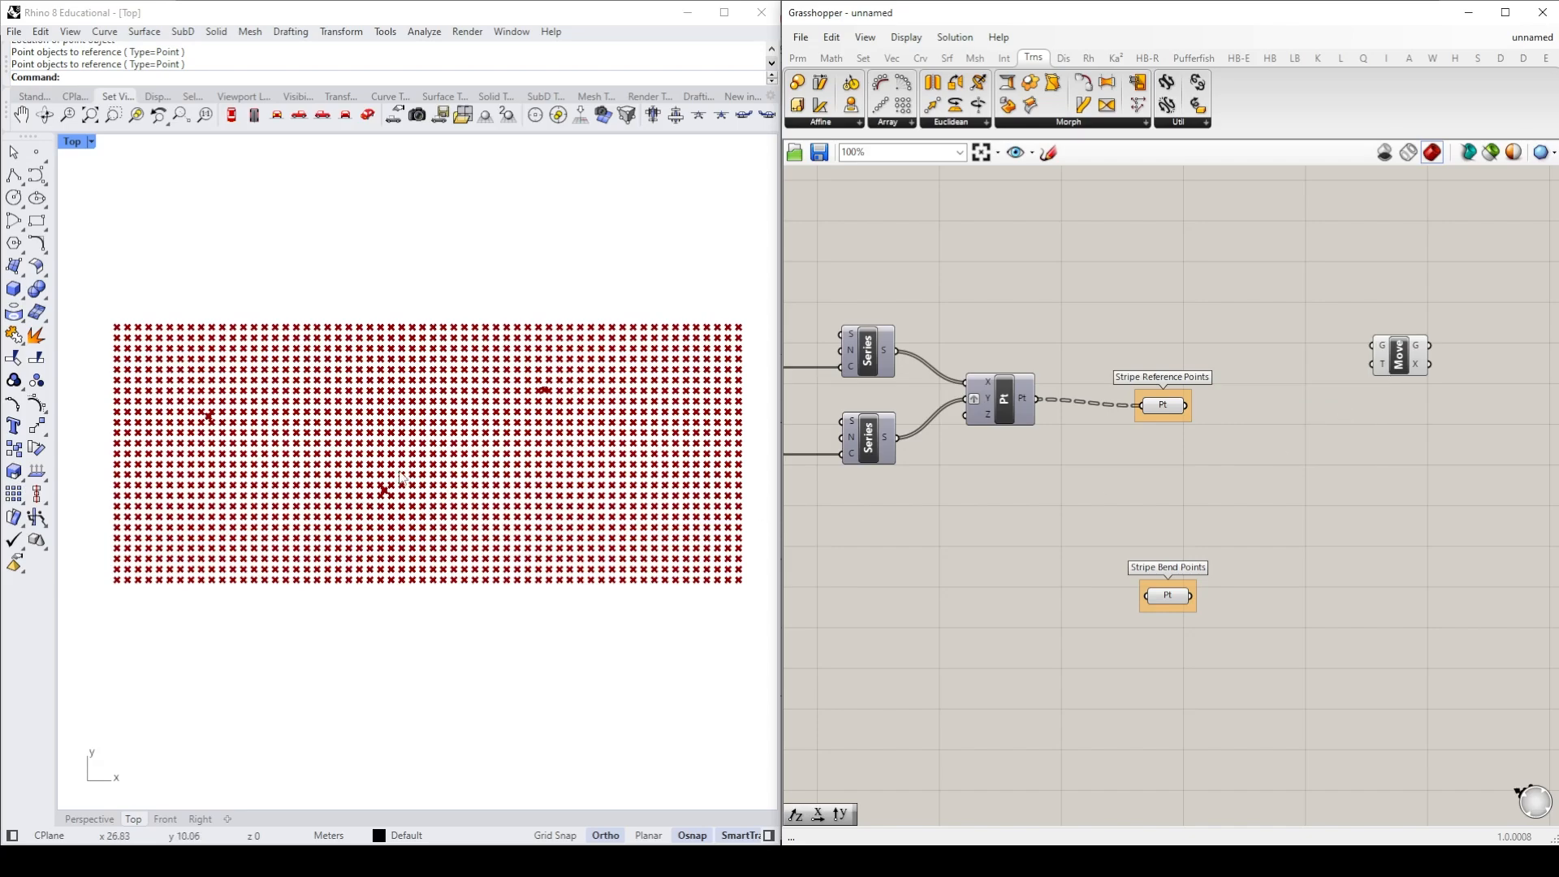
left_click(1401, 363)
key("Delete")
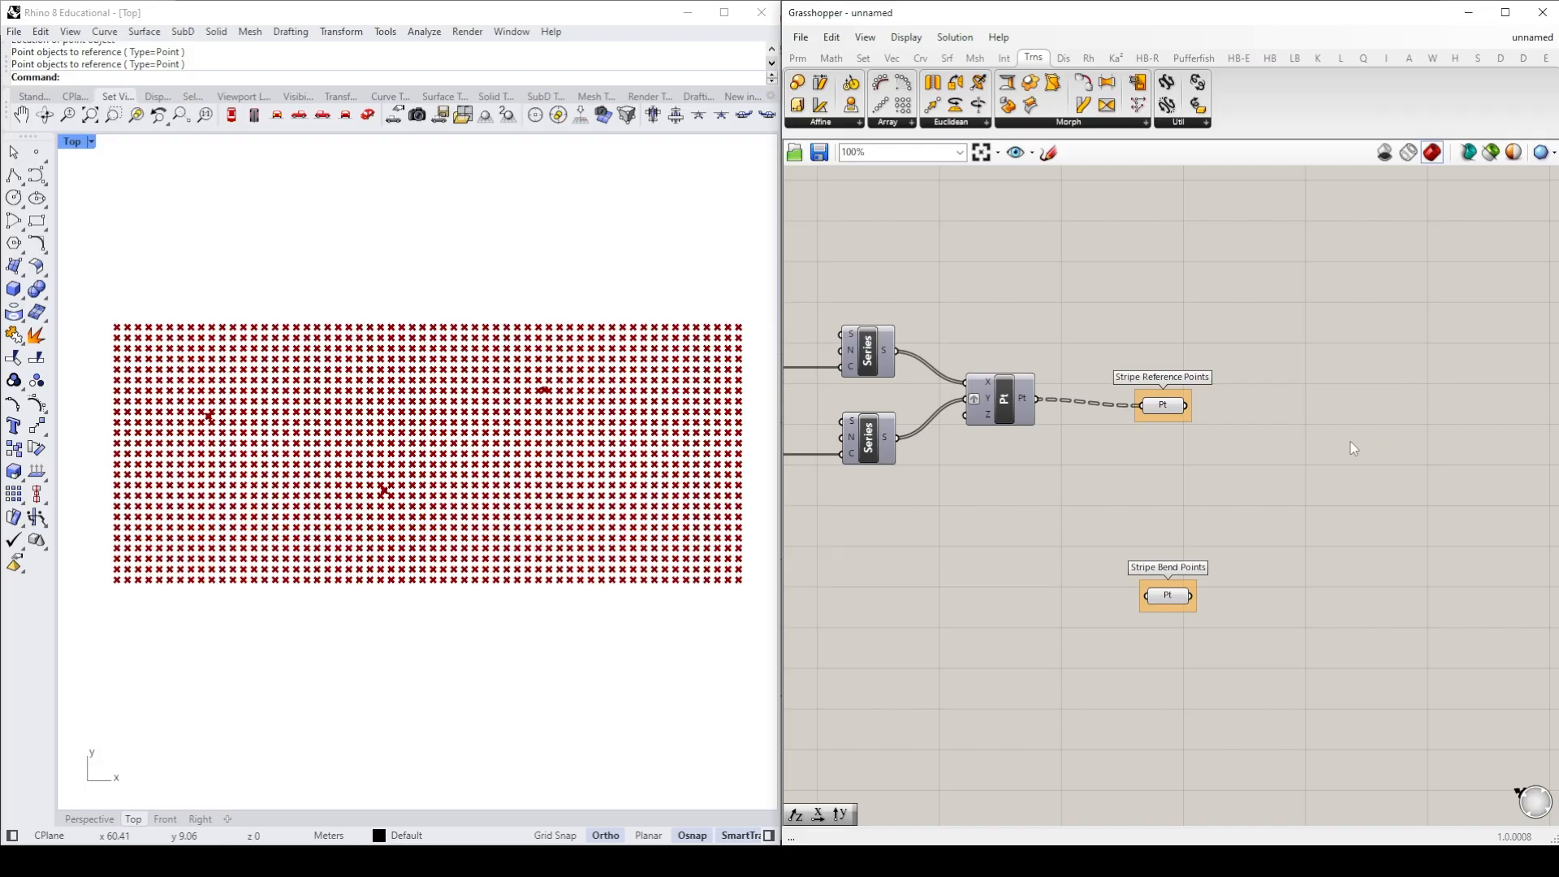
left_click(1174, 414)
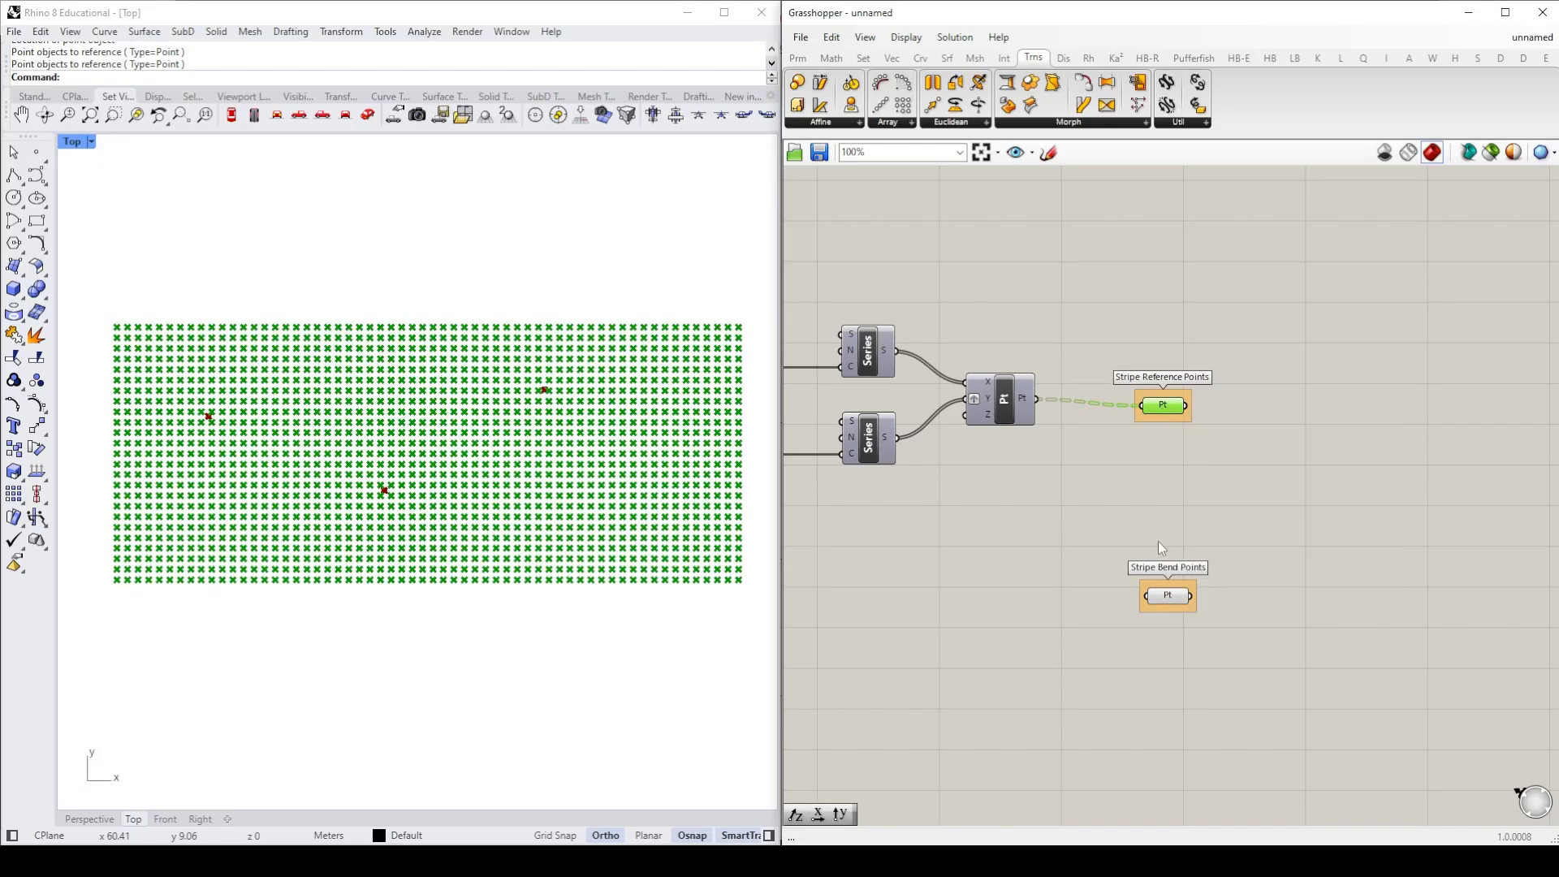
Step: Select the Stripe Bend Points and Stripe Reference Points parameters again to check which points each one holds
left_click(1174, 598)
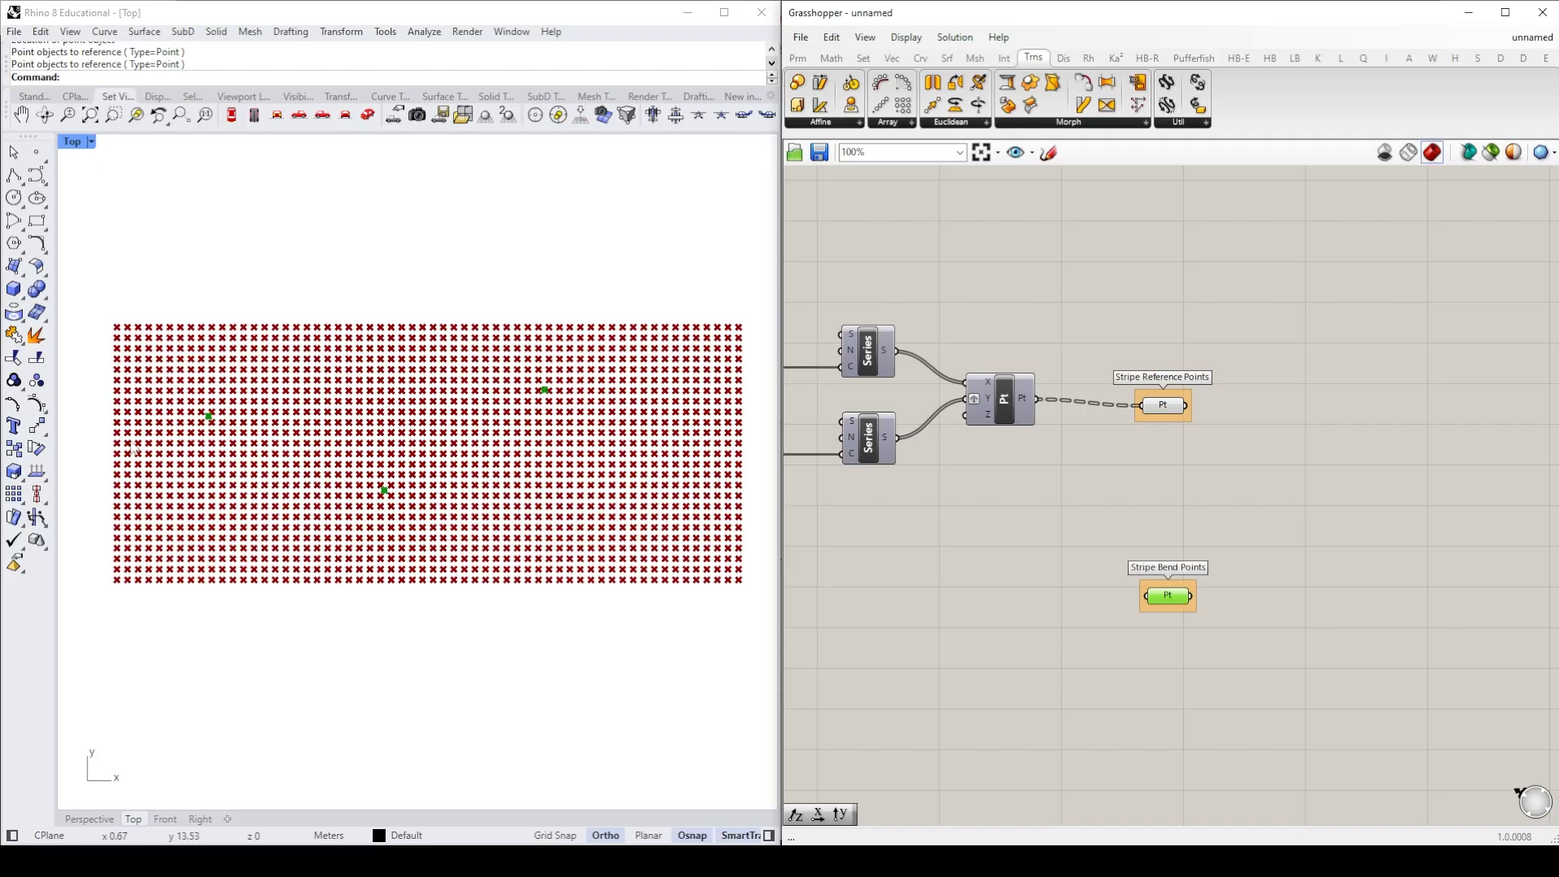
left_click(1163, 407)
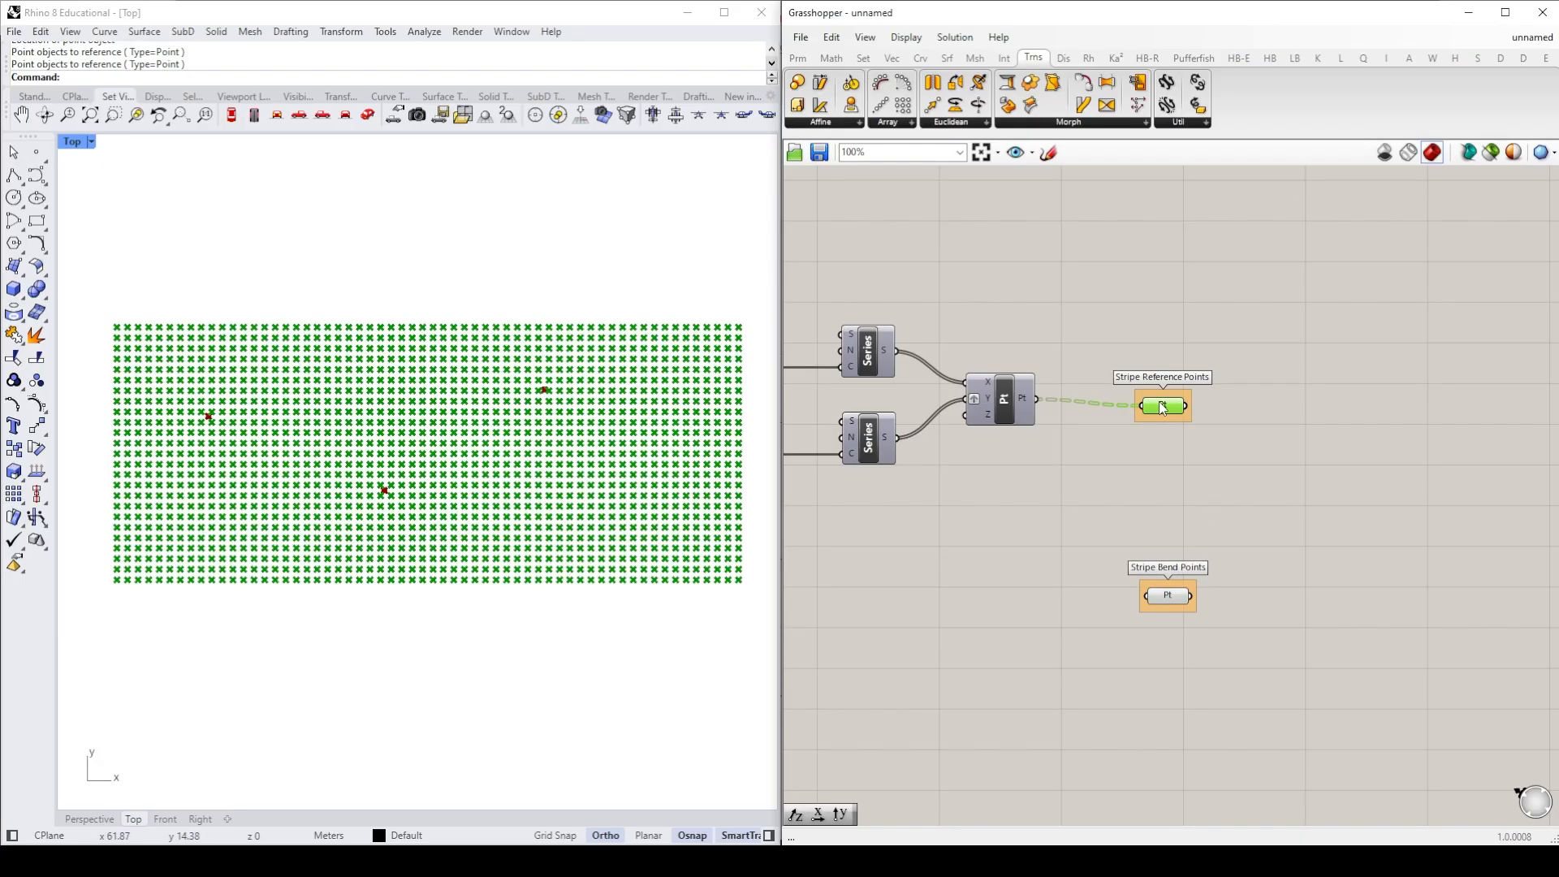
left_click(1296, 469)
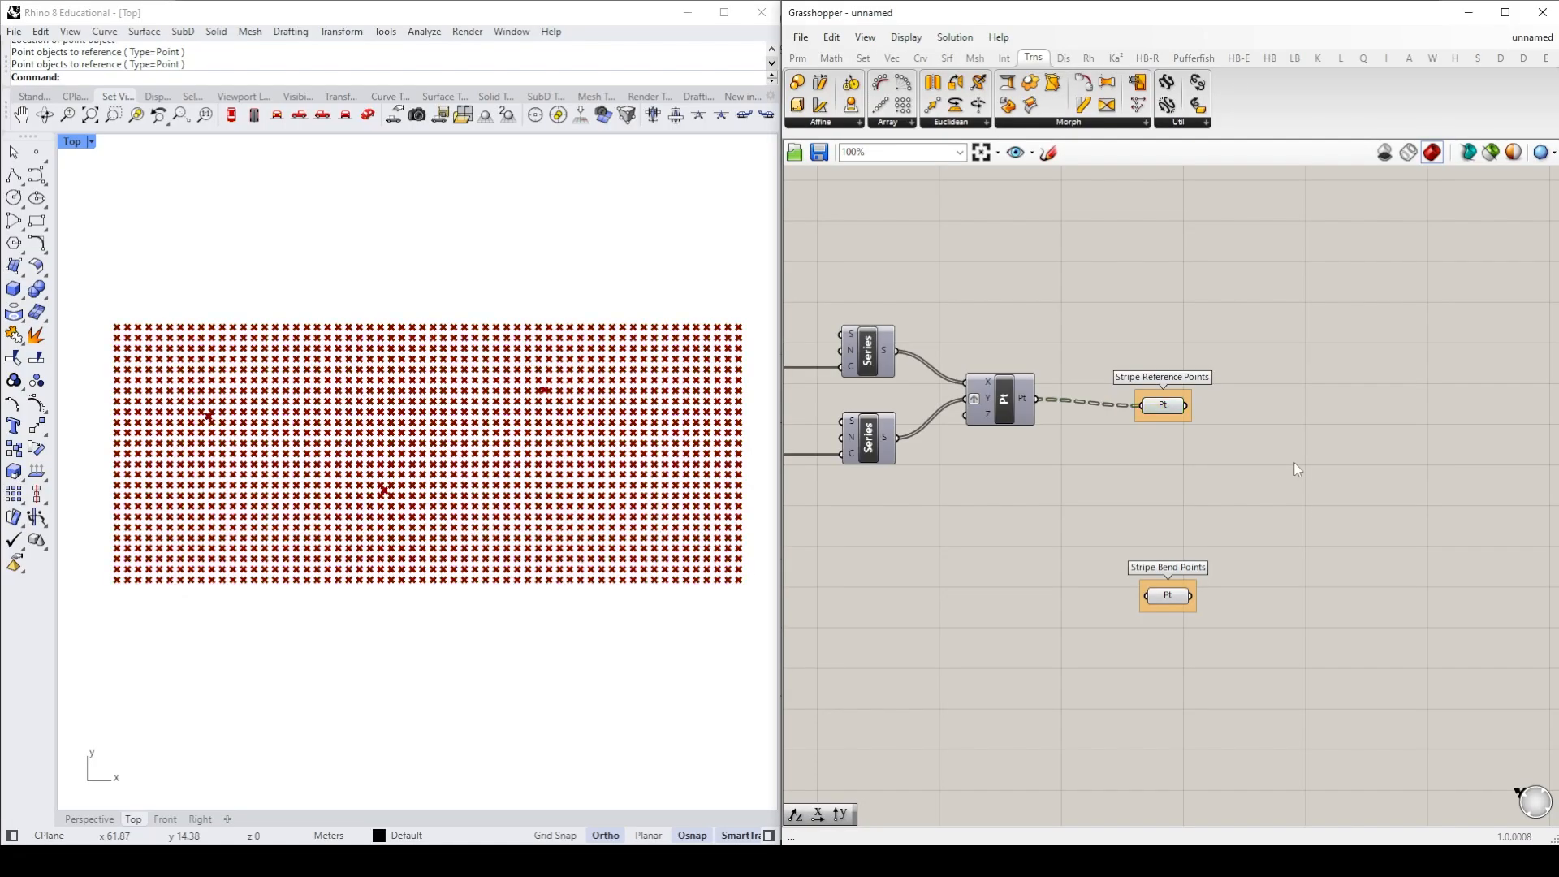
Step: Add a Closest Point component with Stripe Reference Points connected to its P input and Stripe Bend Points to its C input
left_click(893, 61)
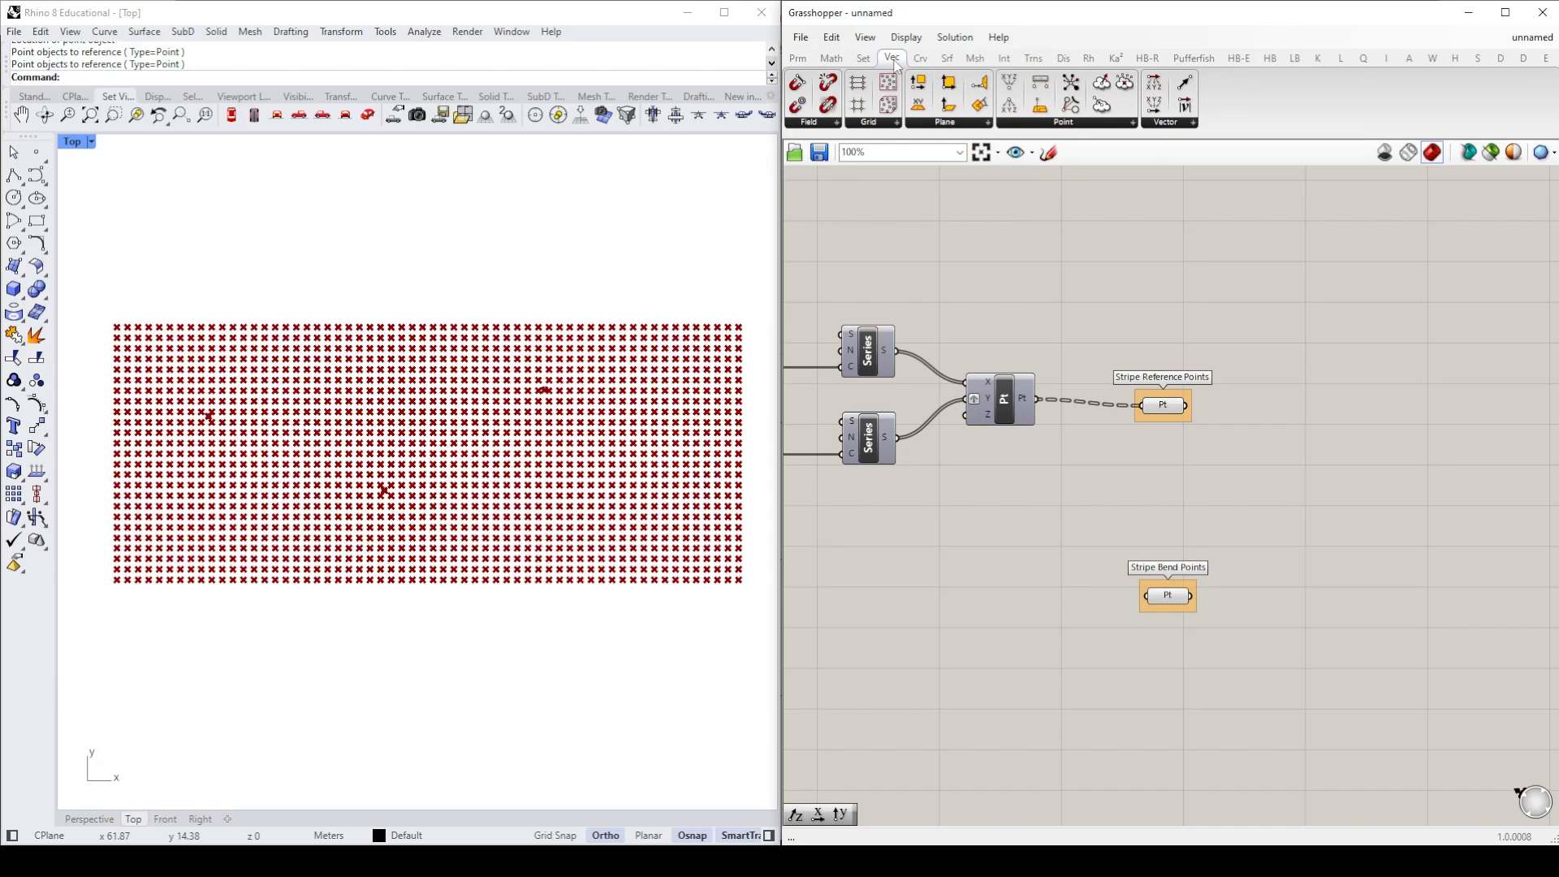
left_click(1070, 125)
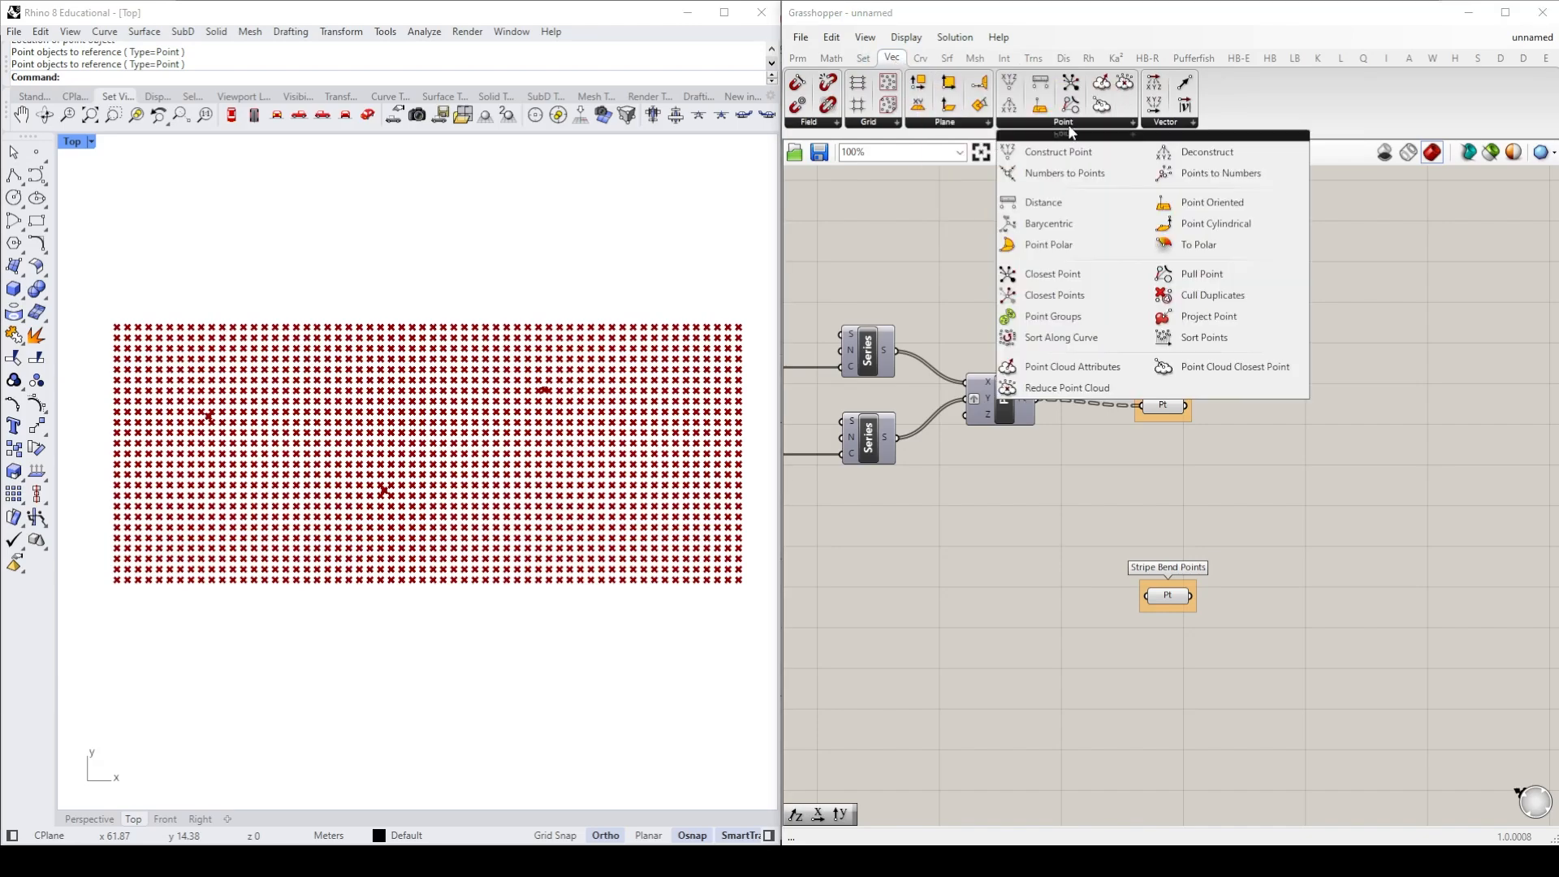
left_click(1052, 273)
left_click(1289, 471)
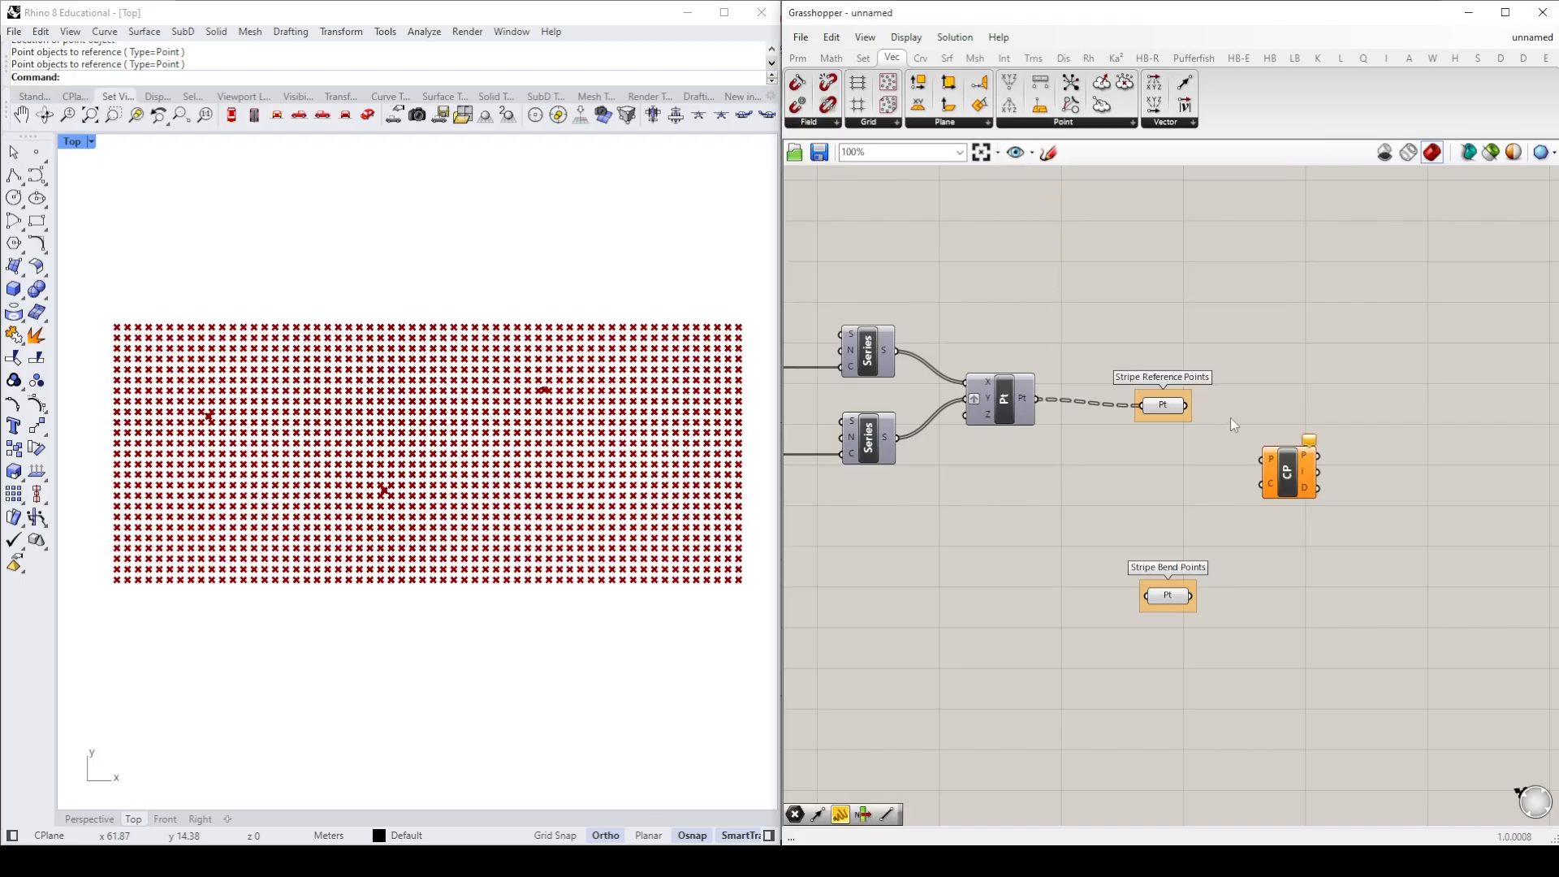
mouse_move(1175, 410)
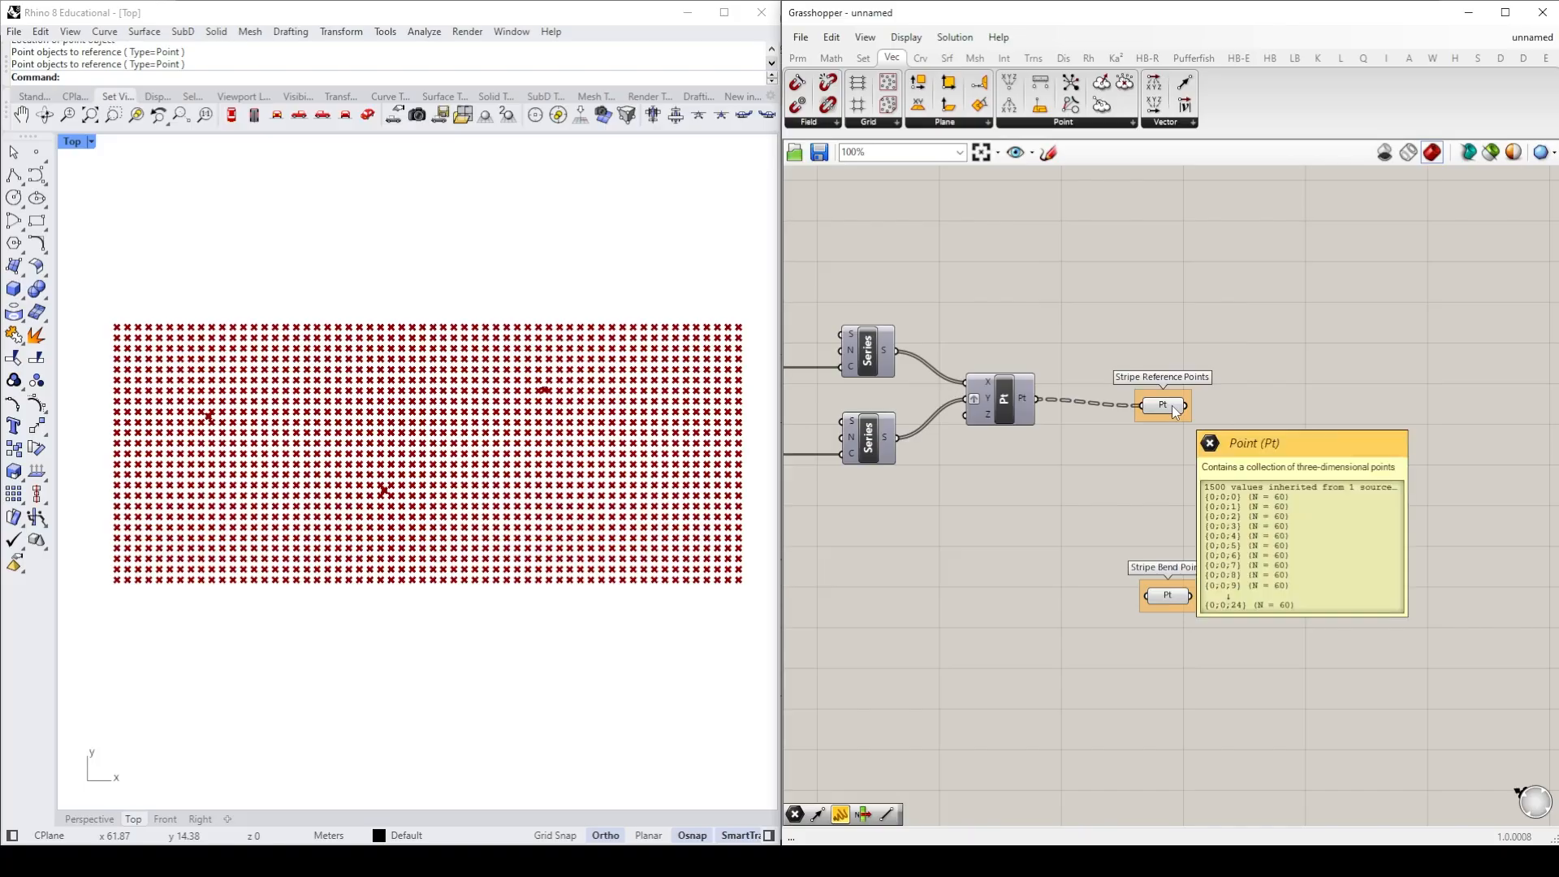
left_click_drag(1186, 407, 1322, 481)
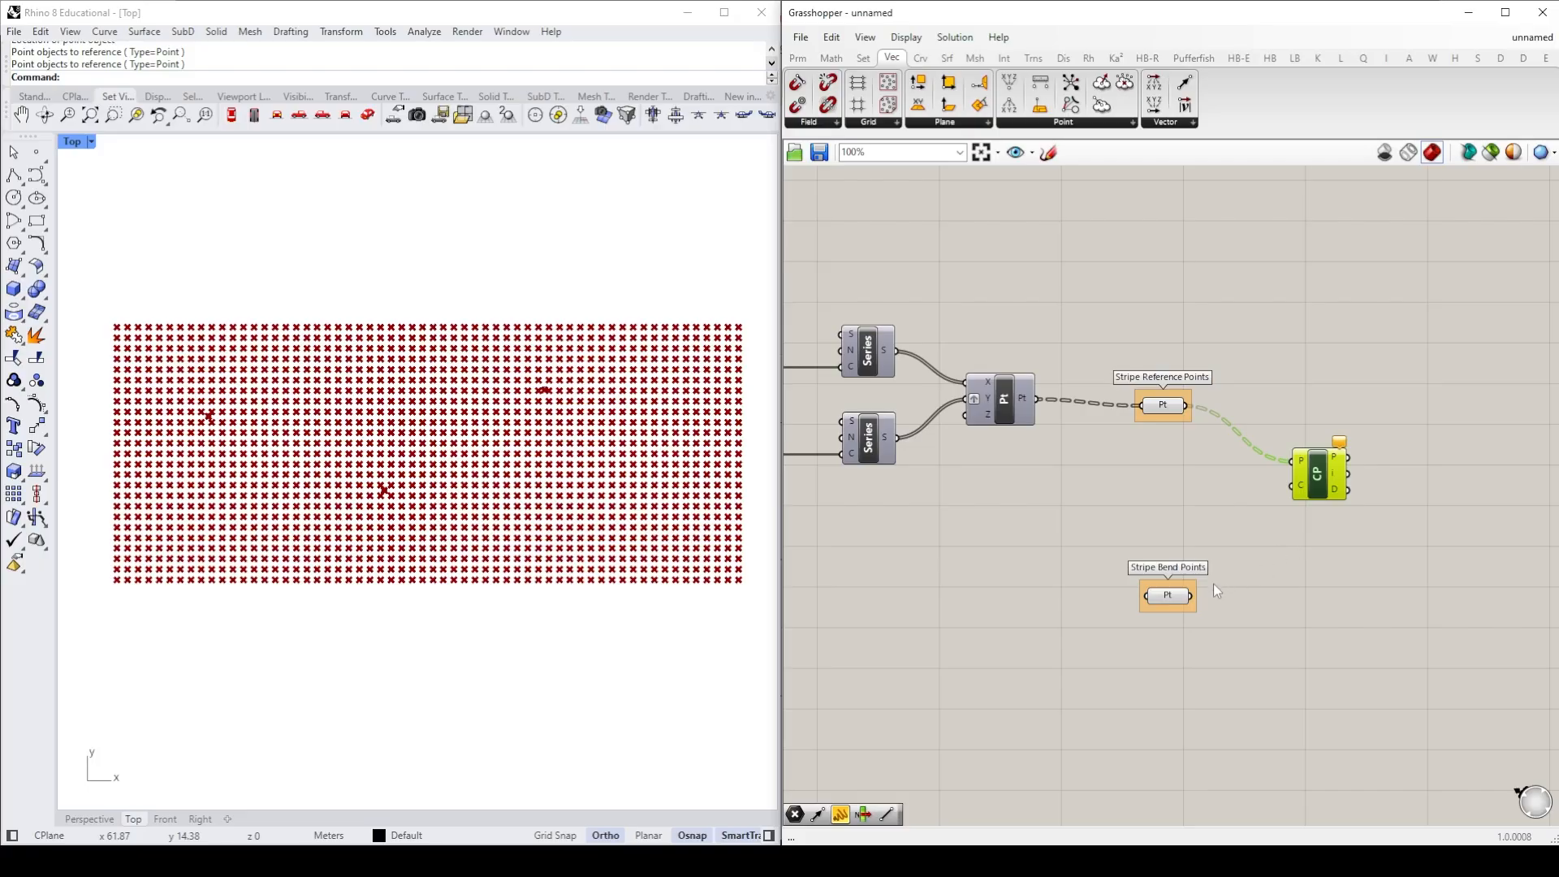
left_click_drag(1192, 597, 1312, 500)
left_click(1321, 564)
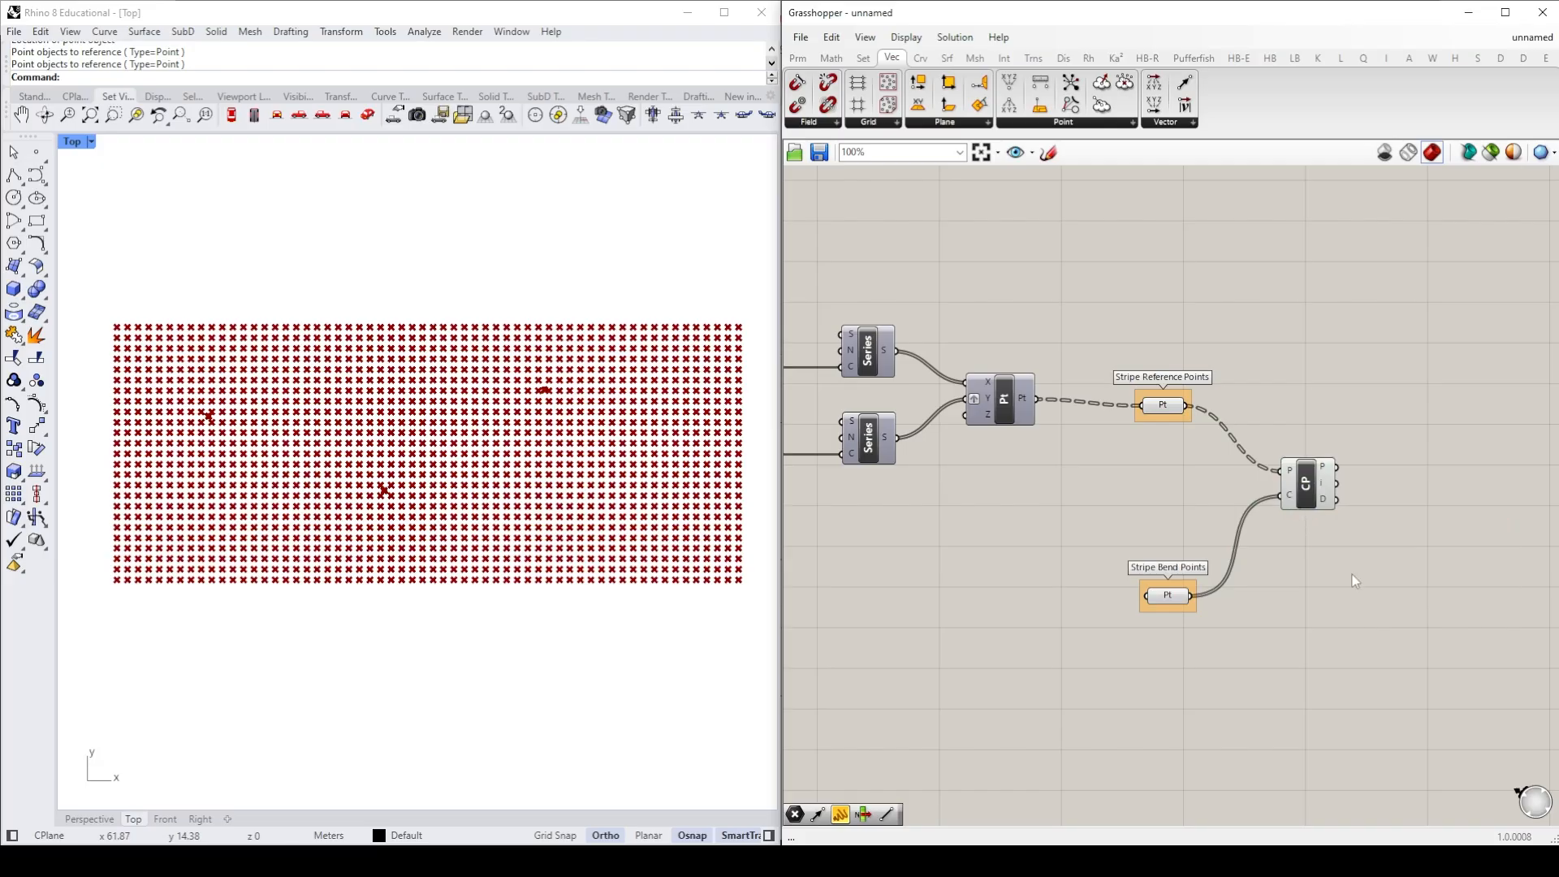
Step: Add a Panel beside Closest Point, connect the P output to it, and enlarge it to list the closest points
mouse_move(1325, 479)
double_click(1409, 484)
type("pane")
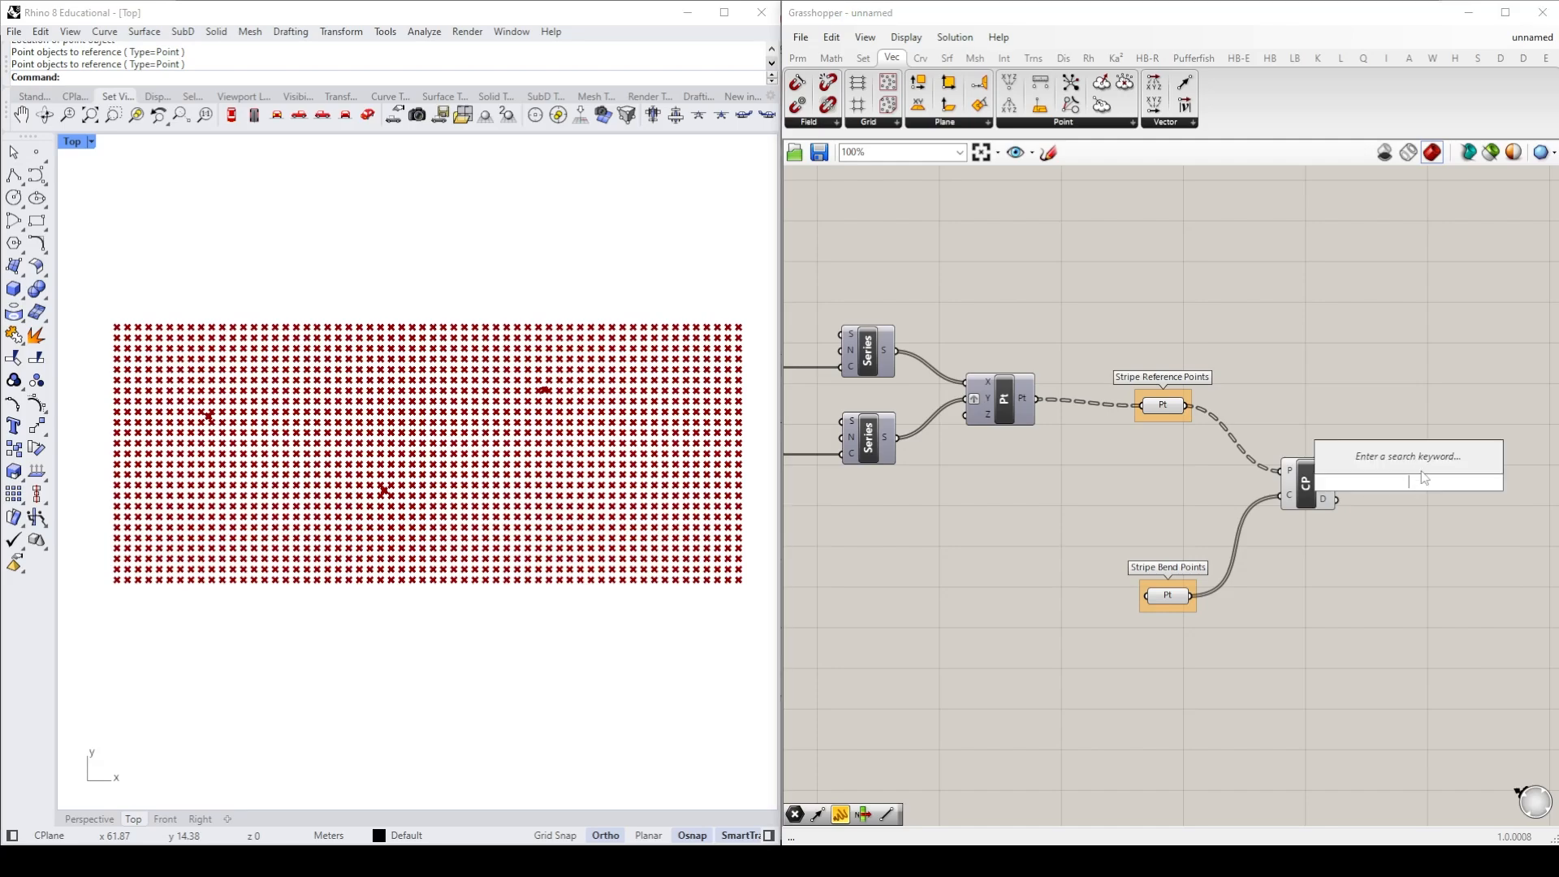
type("l")
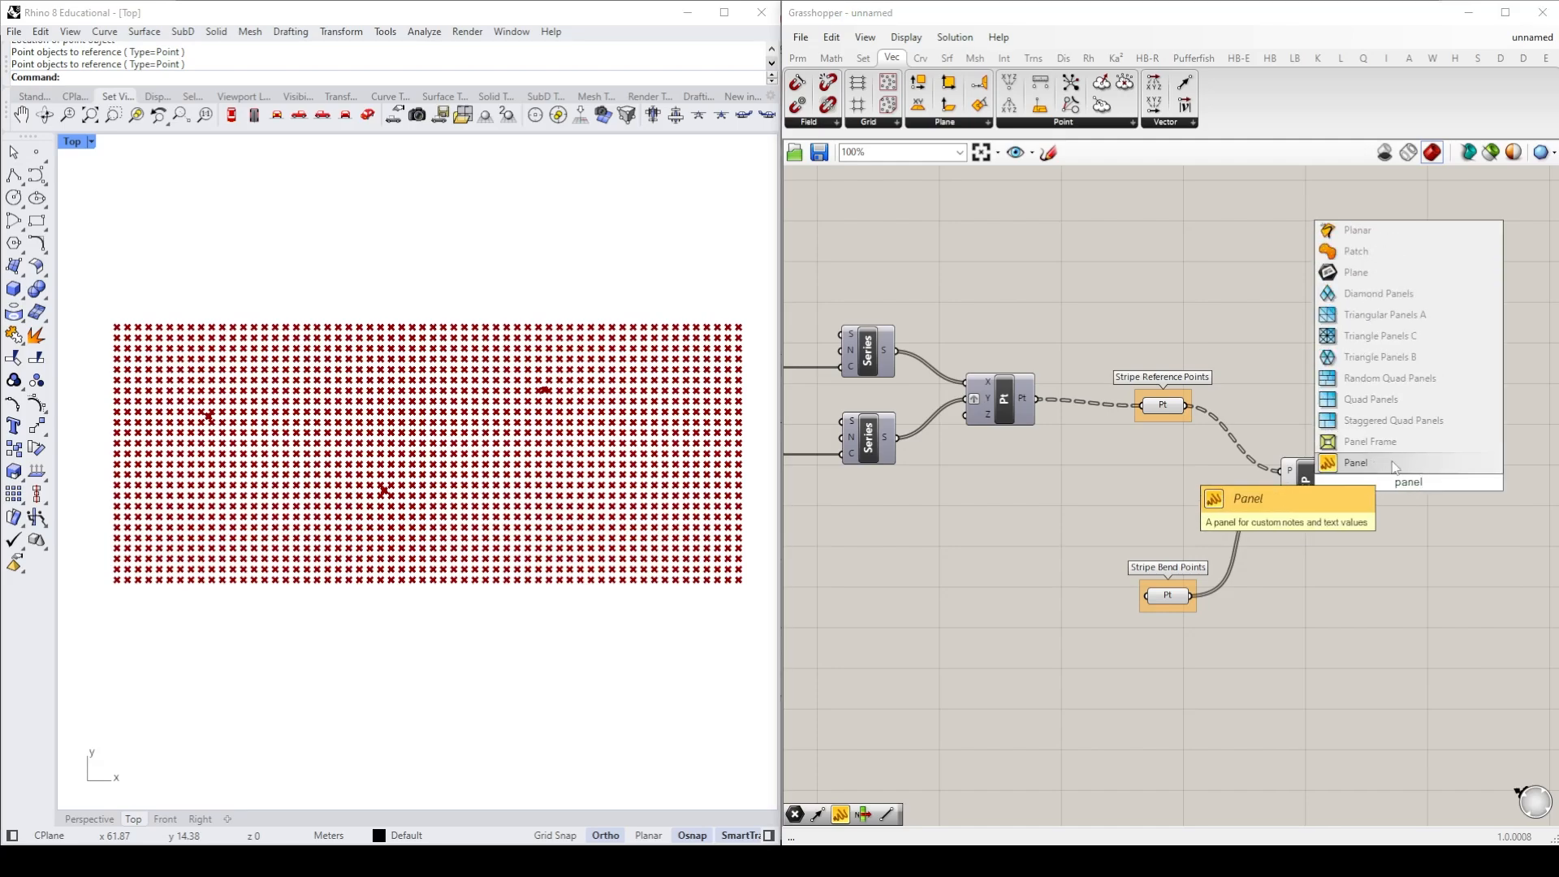
key("Return")
left_click_drag(1372, 474, 1389, 500)
left_click_drag(1453, 540, 1453, 605)
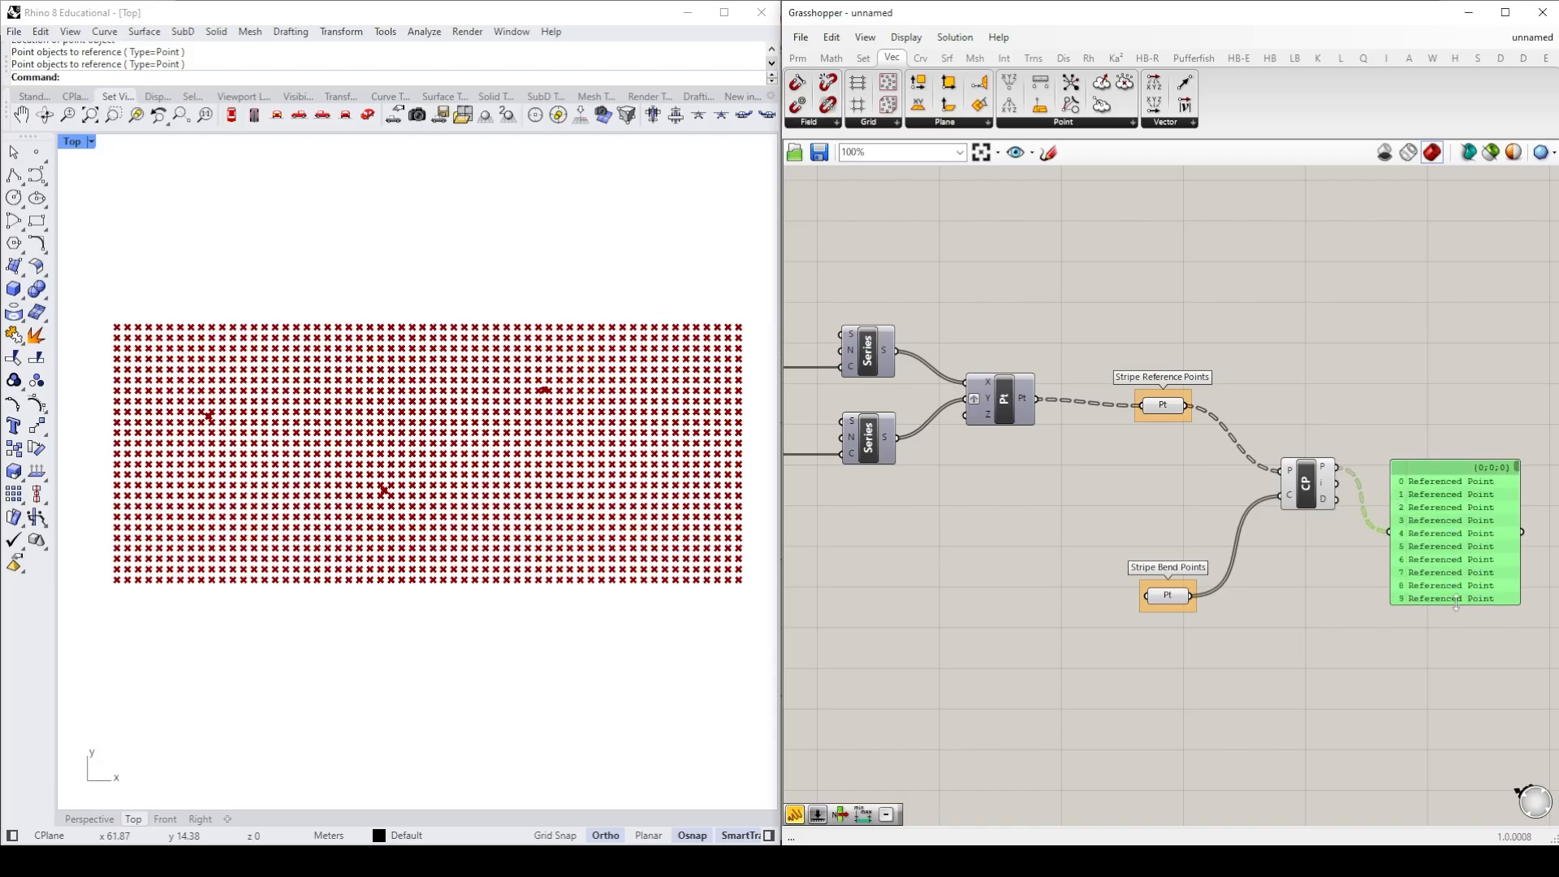
Step: Feed Closest Point's D output into the panel to read the distances, and delete the panel
left_click_drag(1337, 500, 1408, 547)
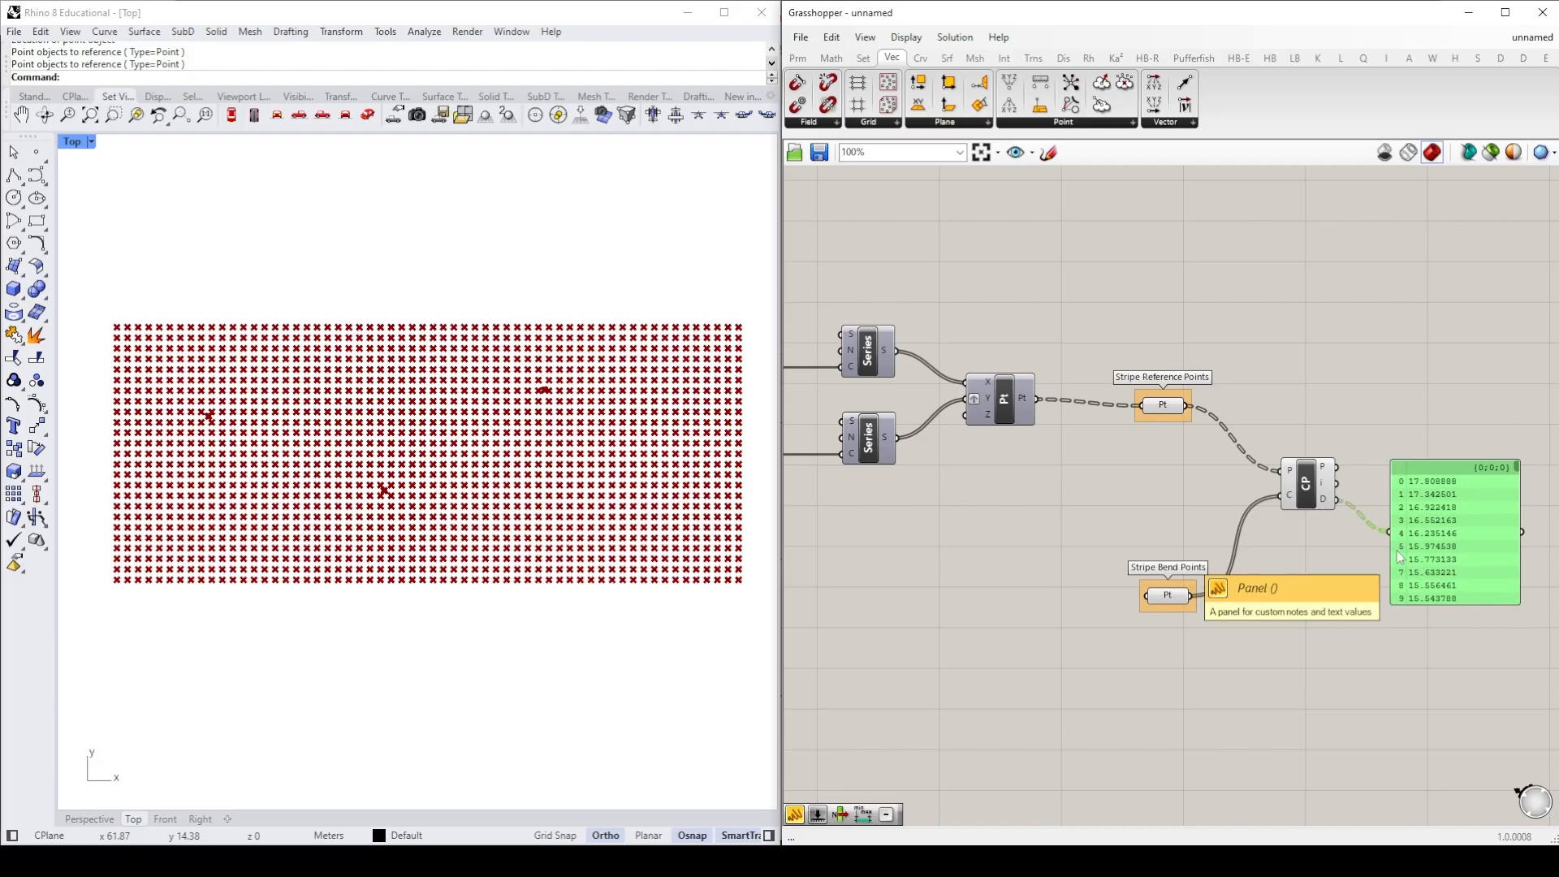
left_click(1332, 598)
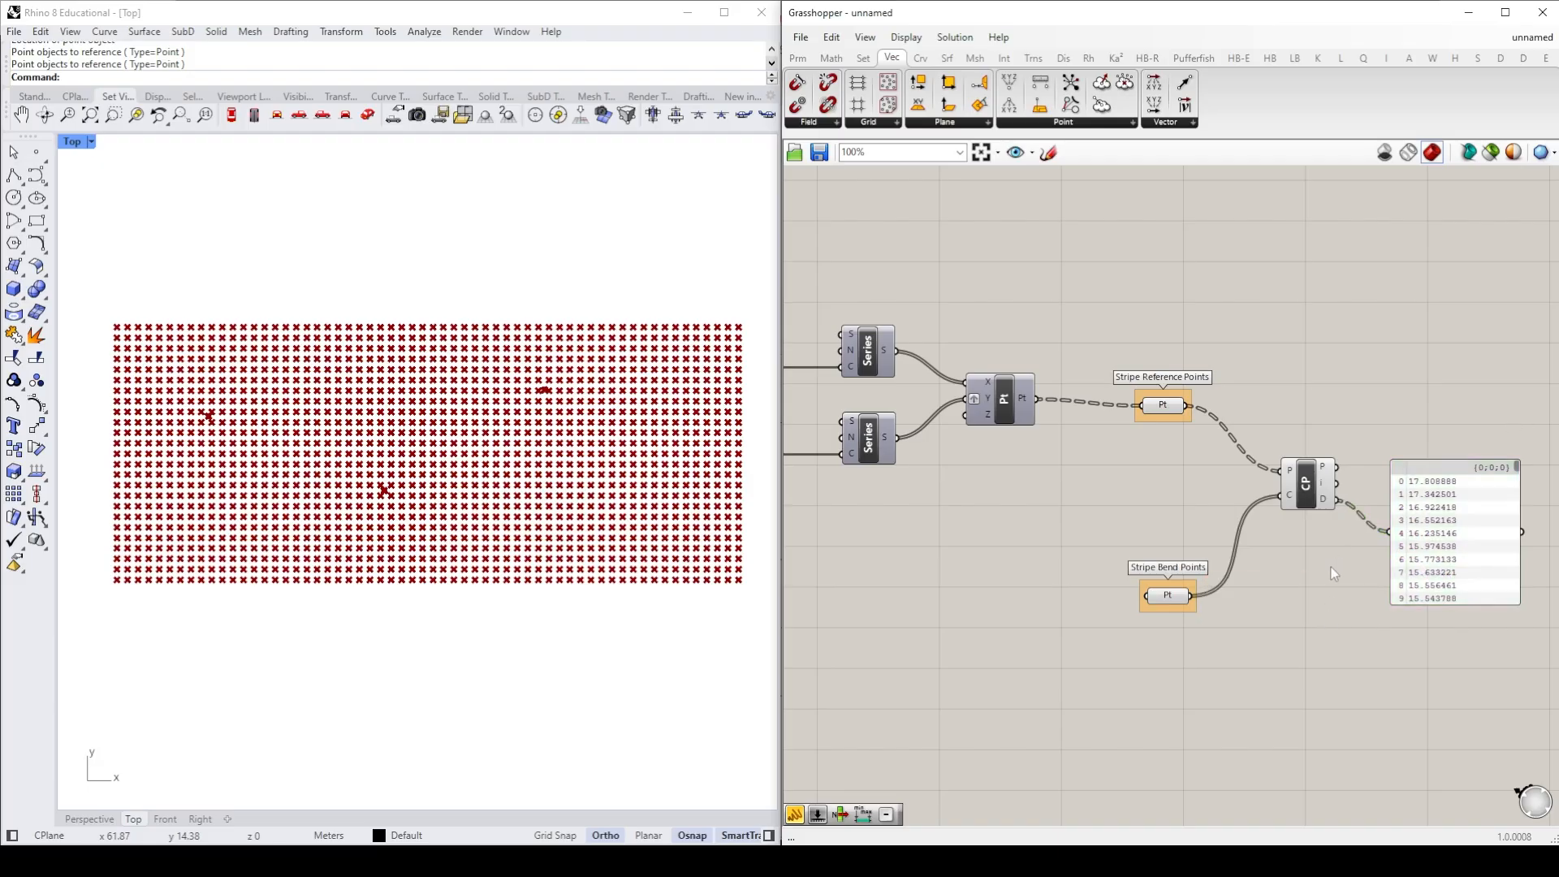
right_click_drag(1332, 571, 1040, 559)
left_click_drag(1173, 523, 1273, 523)
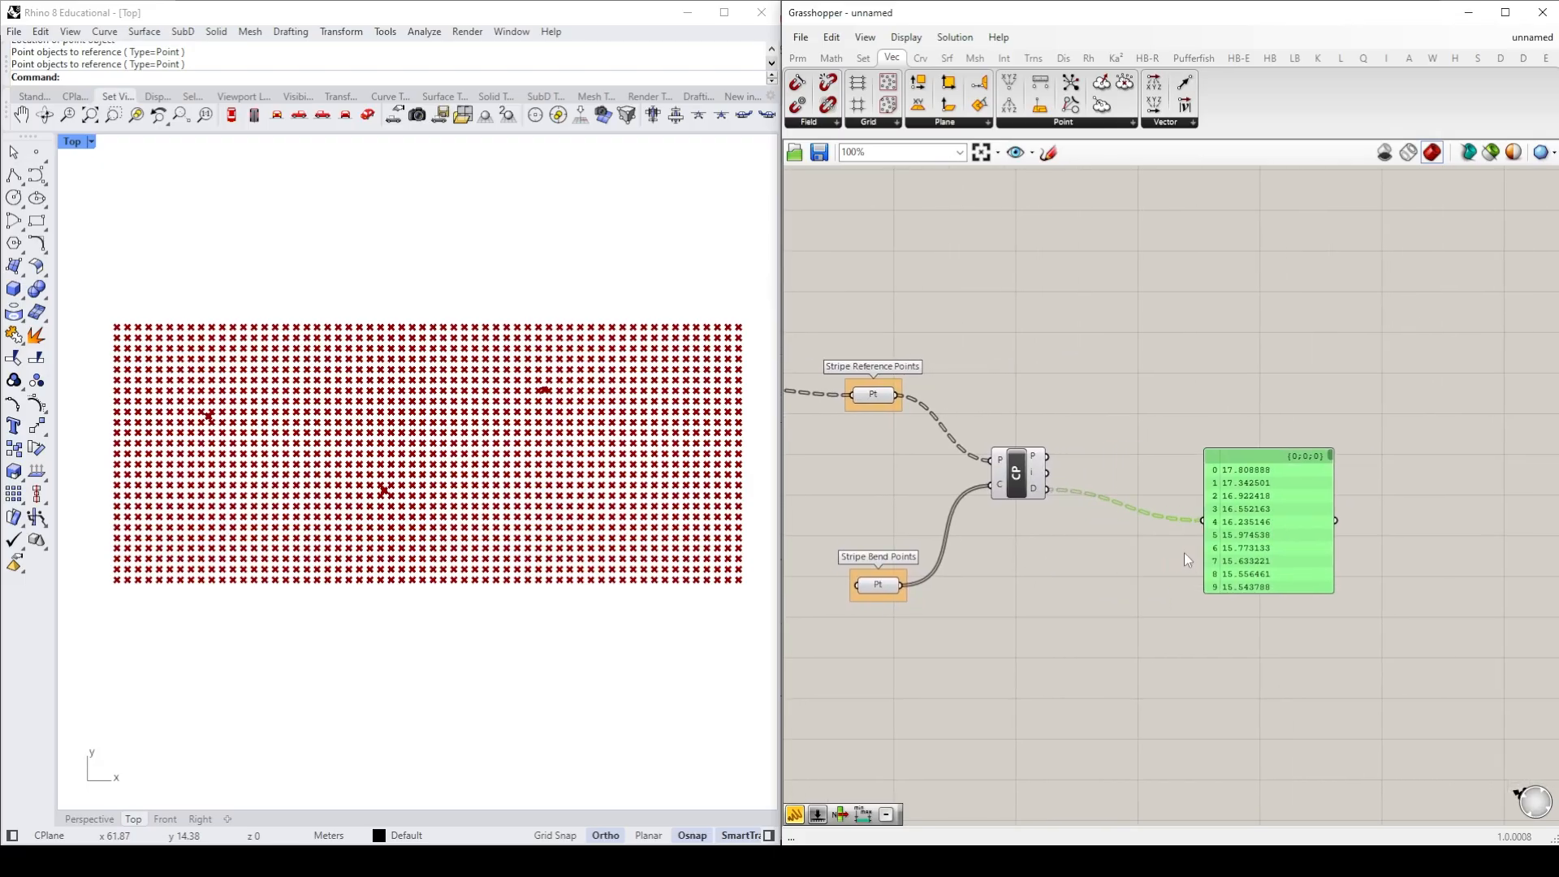
key("Delete")
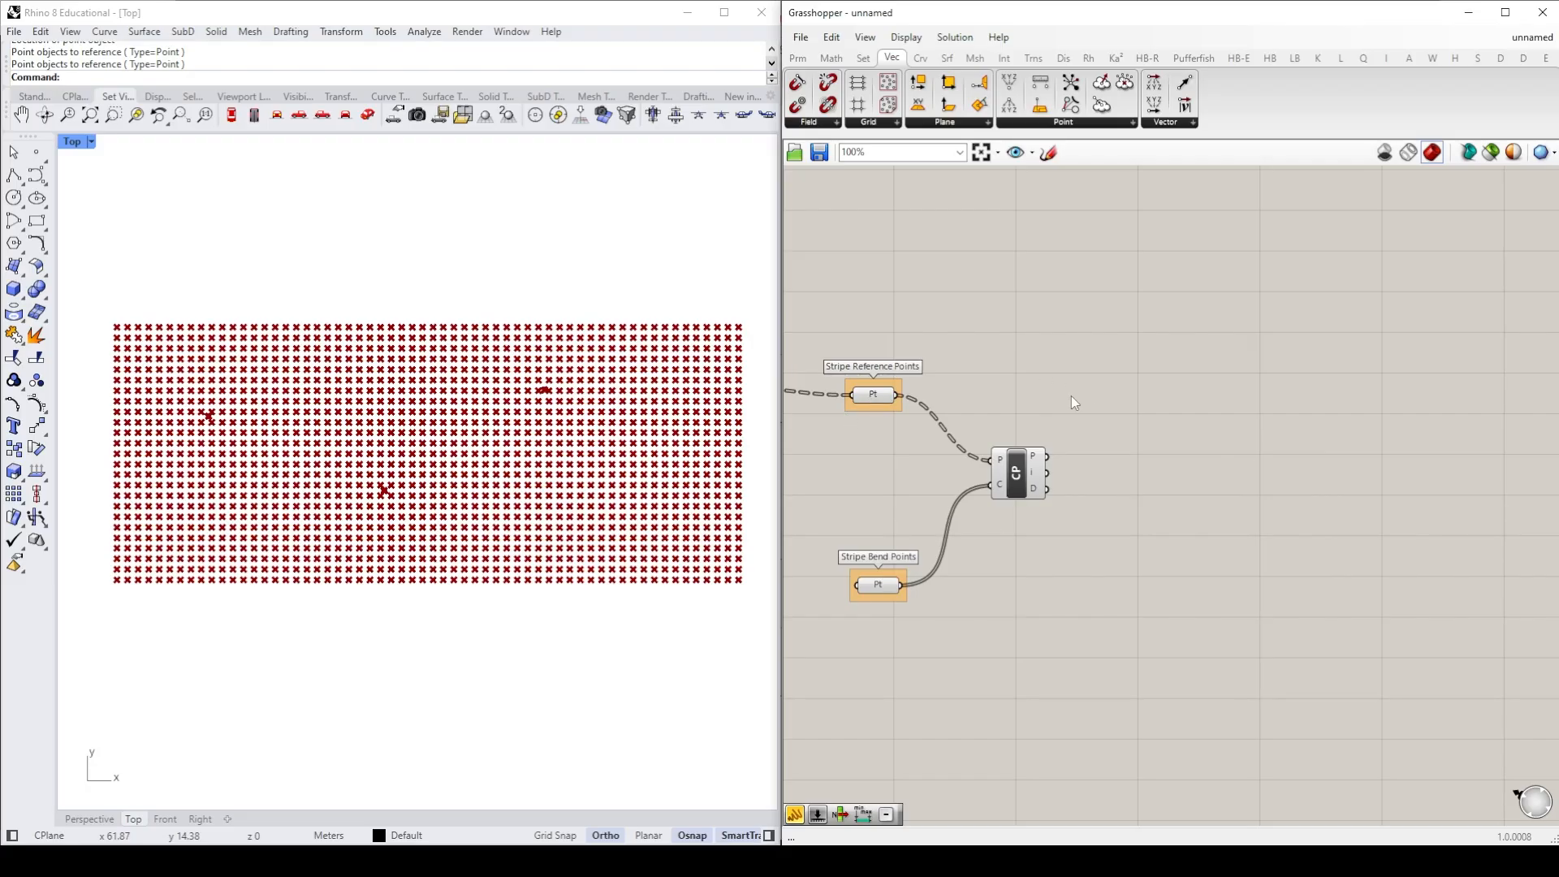
Step: Add a Vector 2Pt component with Stripe Reference Points as input A and Closest Point's P output as input B
left_click(1171, 129)
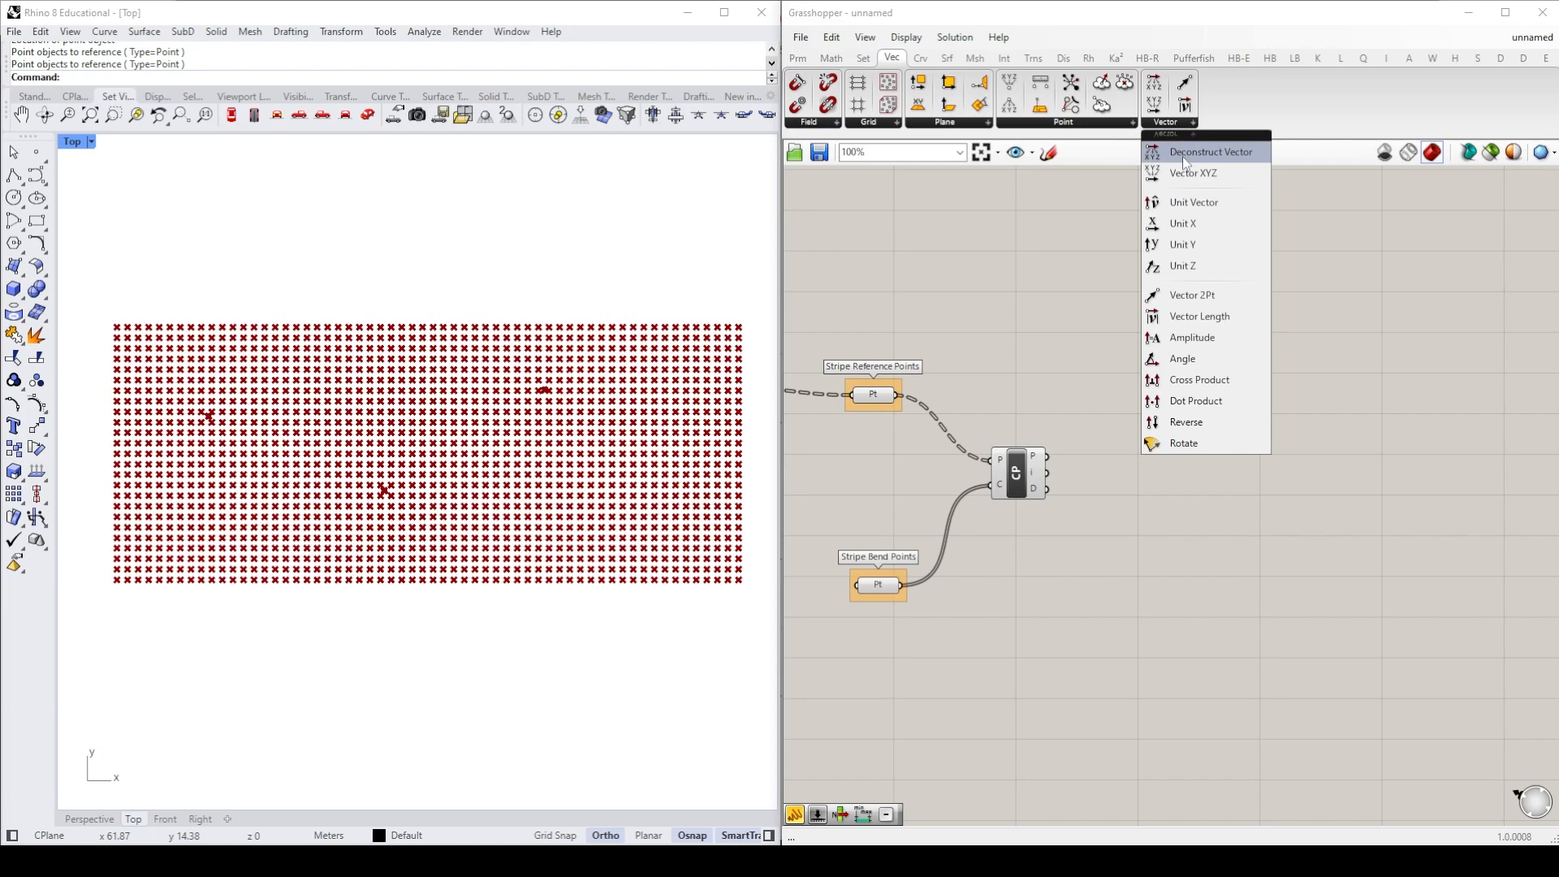
left_click_drag(1196, 296, 1135, 414)
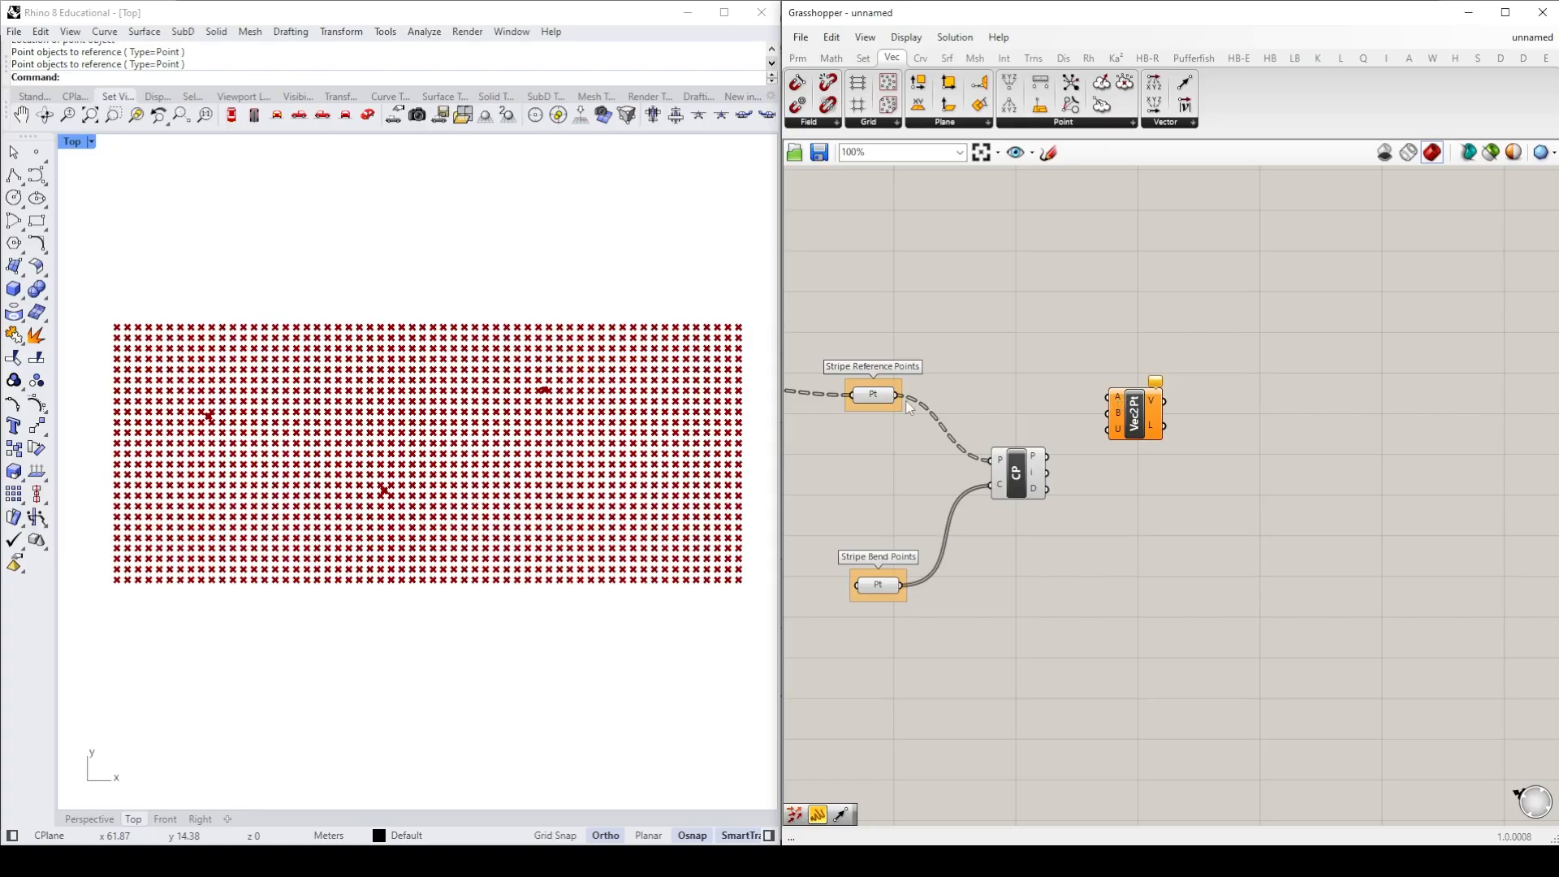
left_click_drag(899, 396, 1190, 416)
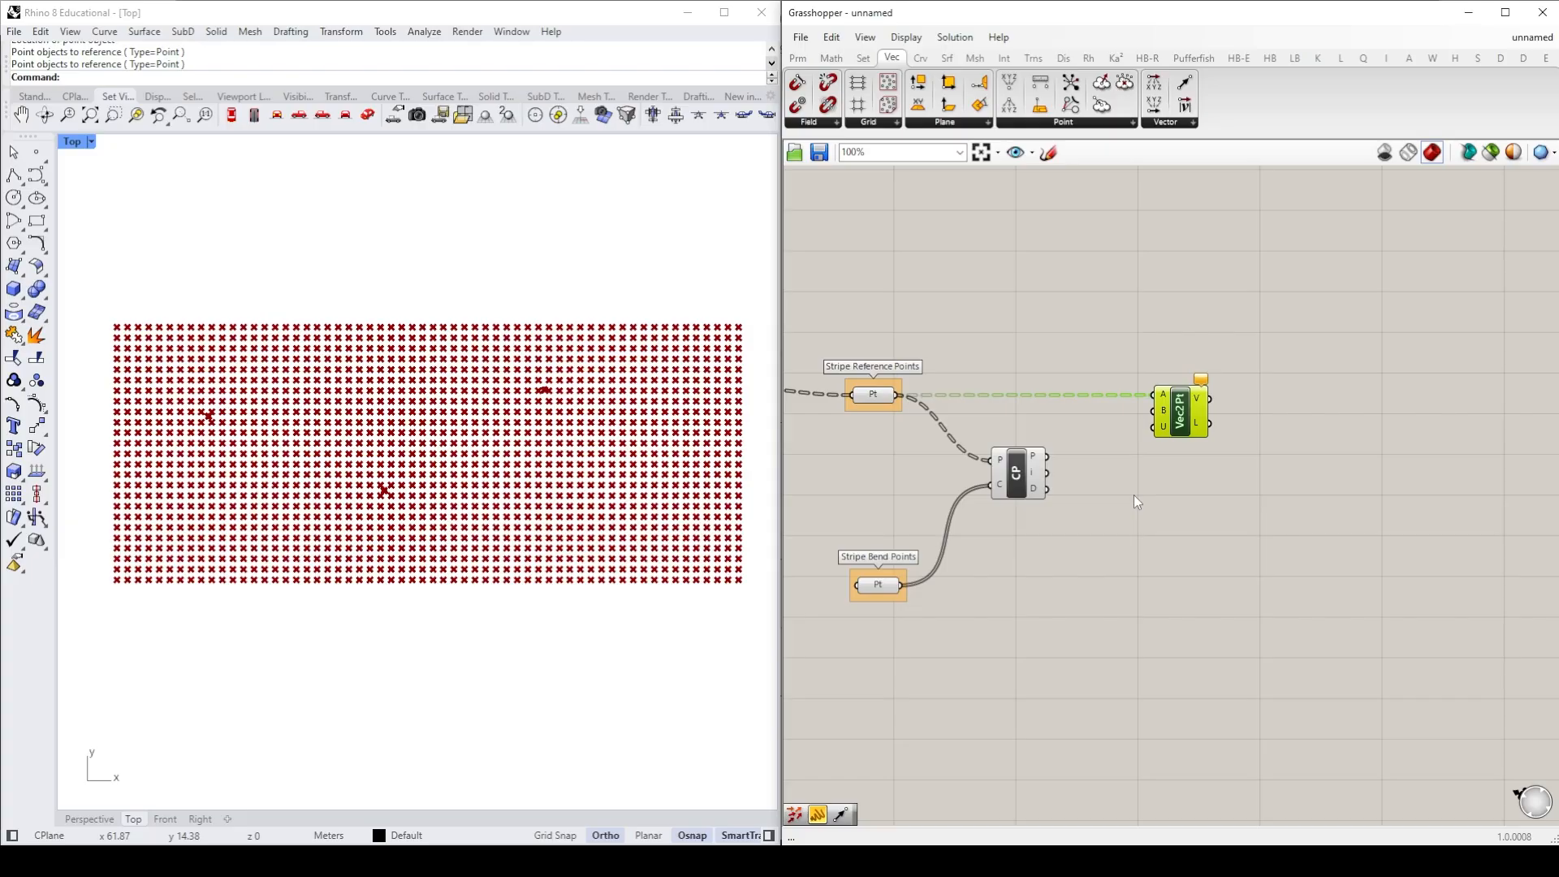
left_click_drag(1047, 456, 1157, 411)
left_click(1166, 513)
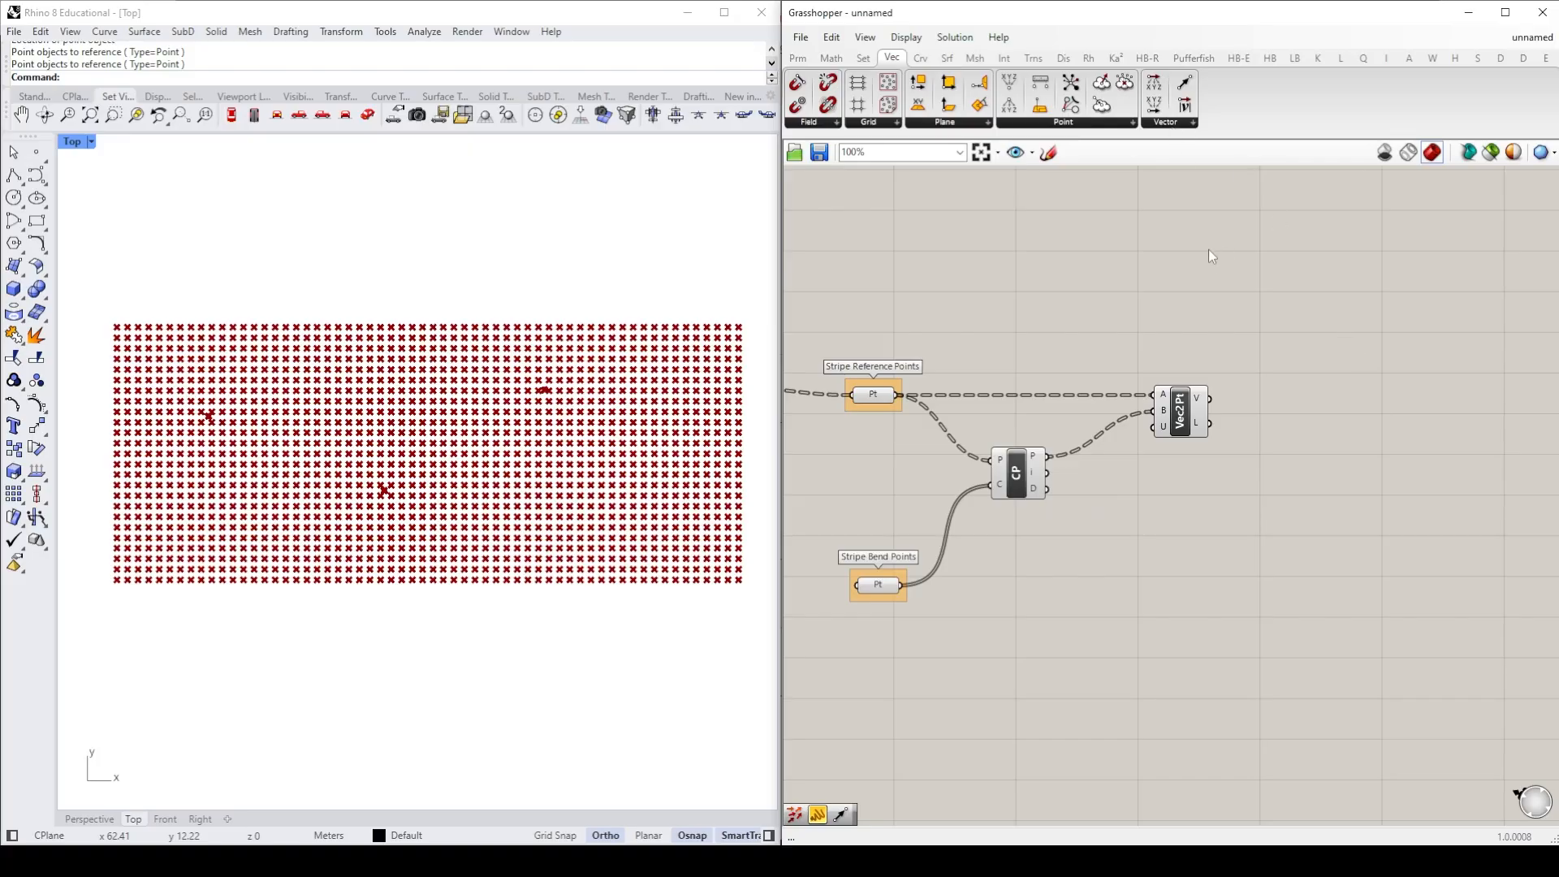
Step: Add a Vector Display component with Stripe Reference Points as the anchor and Vector 2Pt's V output as the vector
left_click(1071, 61)
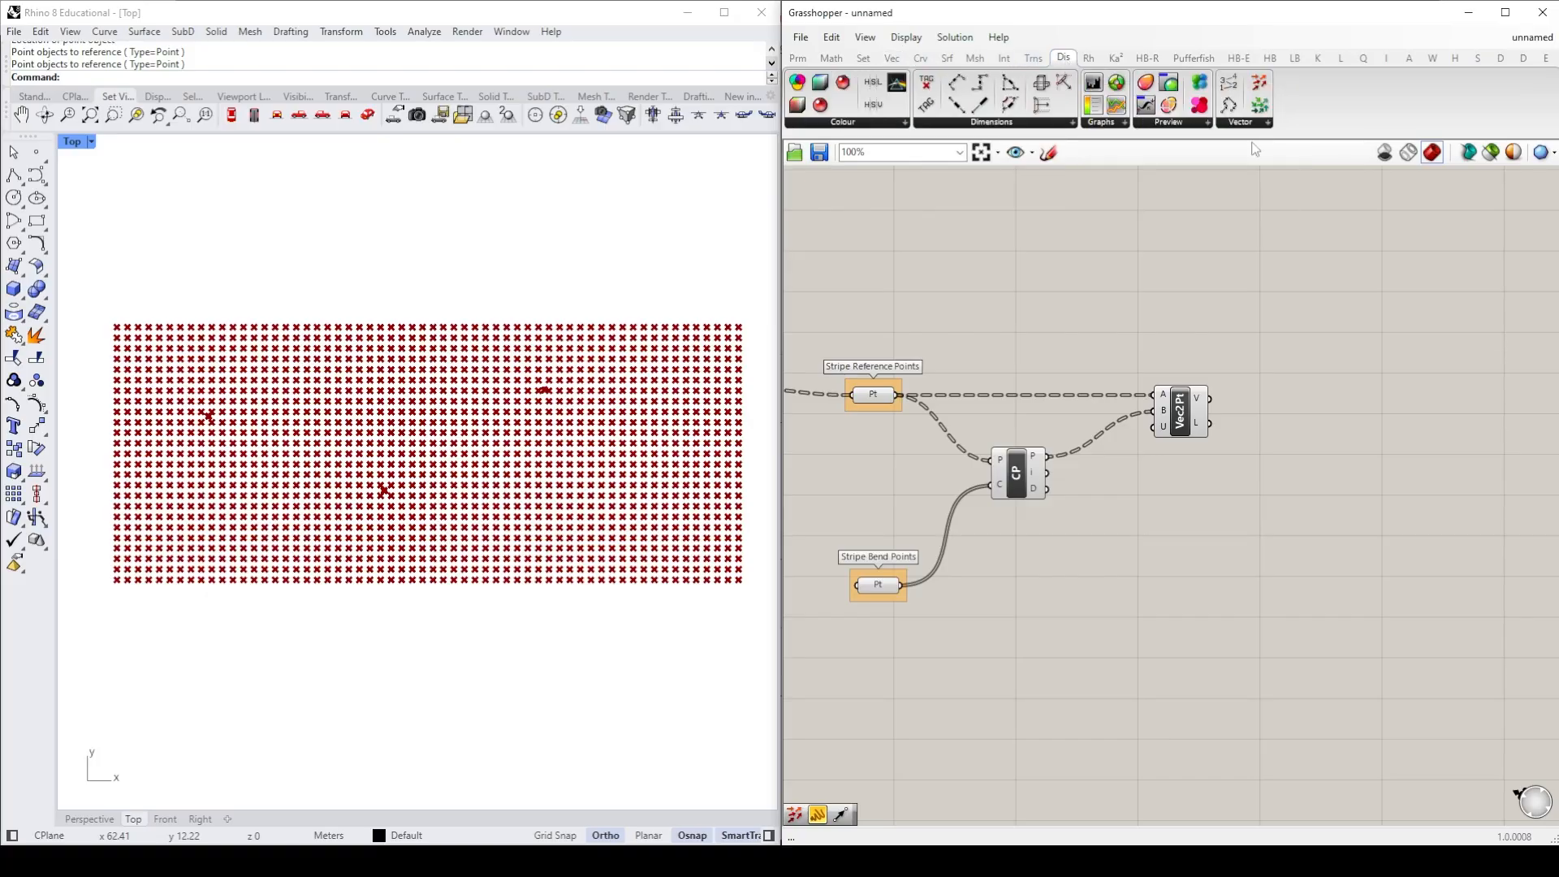
mouse_move(1246, 123)
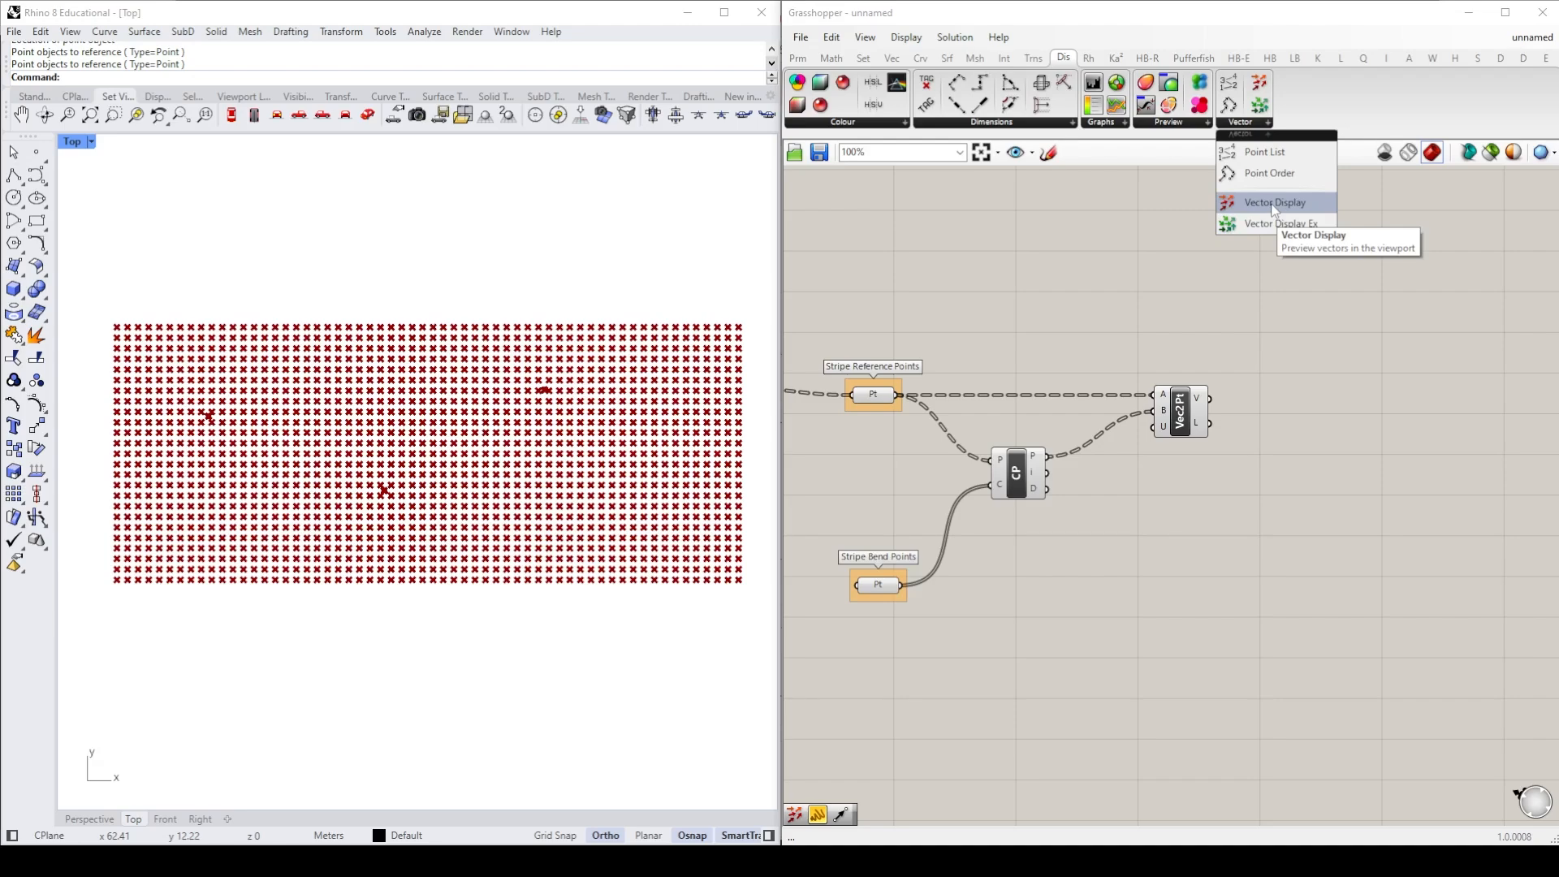
left_click_drag(1272, 203, 1259, 311)
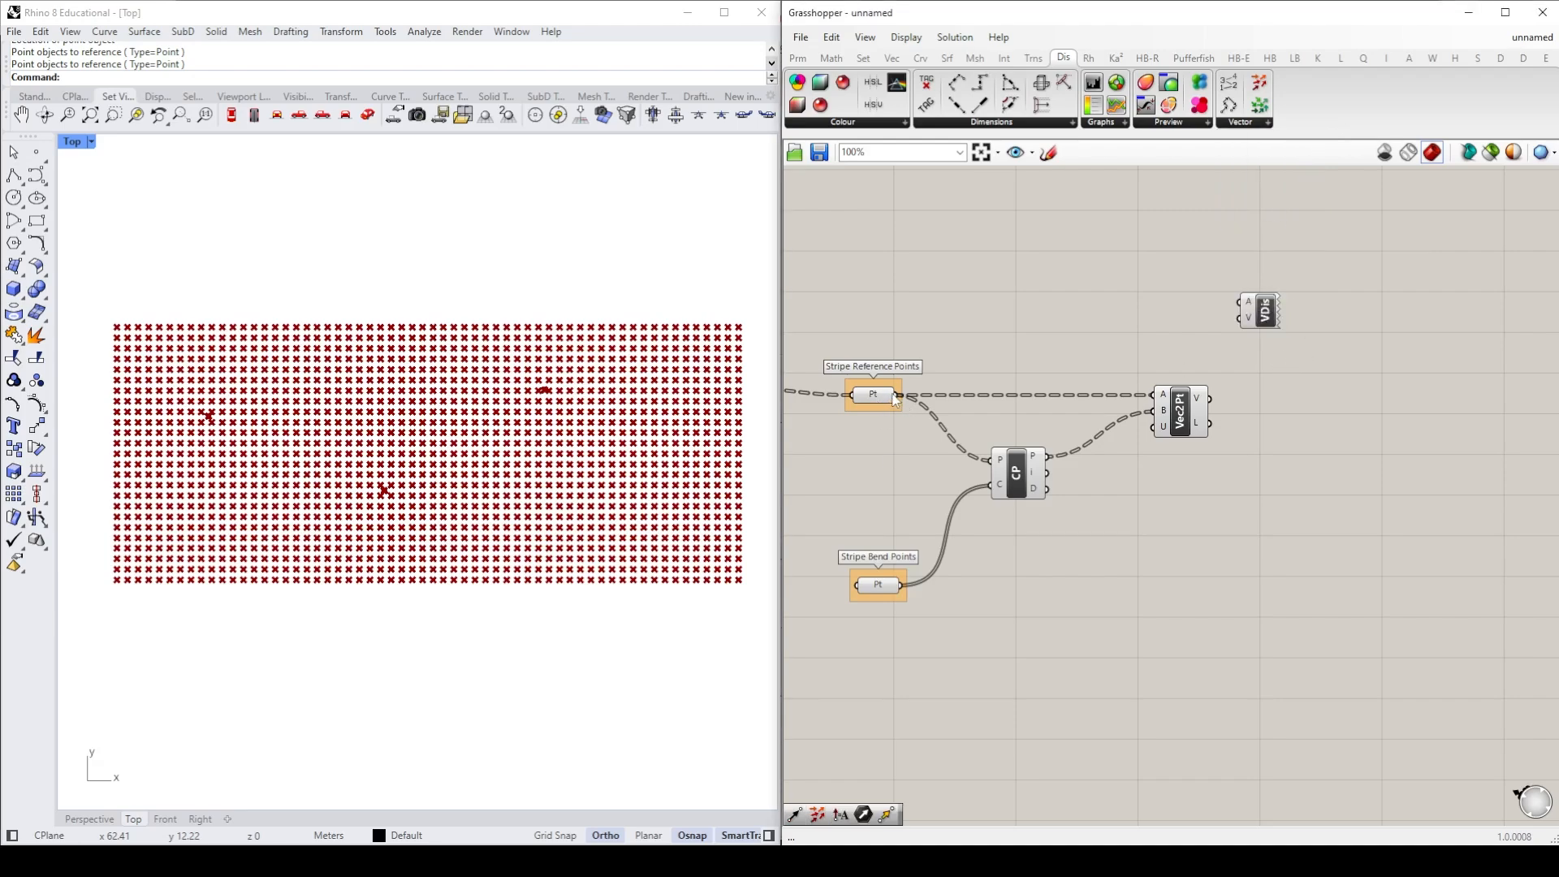
left_click_drag(898, 396, 1240, 302)
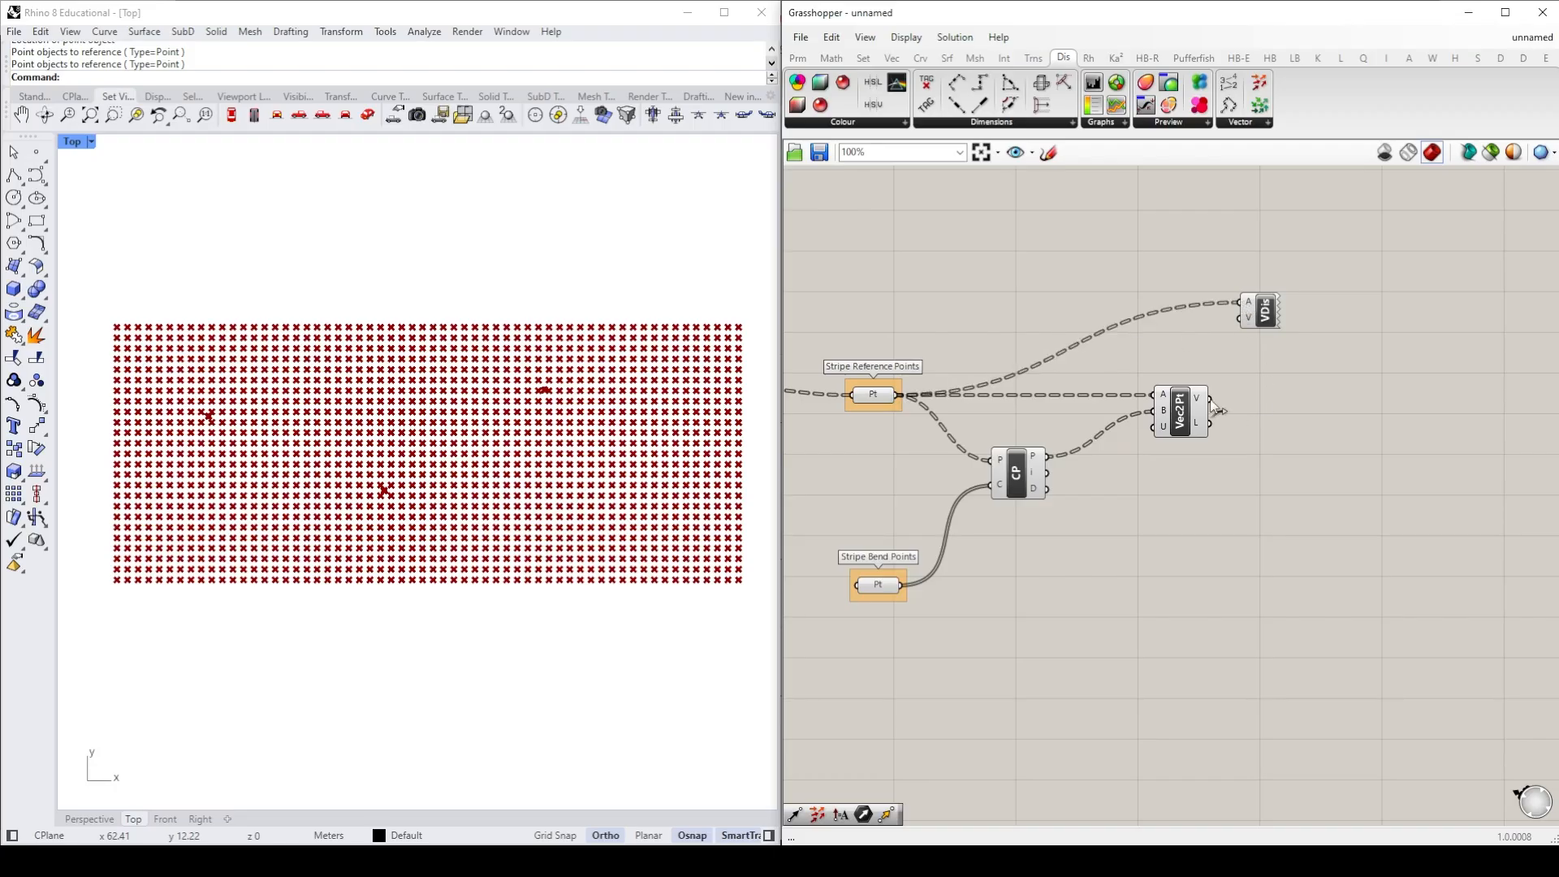
left_click_drag(1209, 399, 1243, 318)
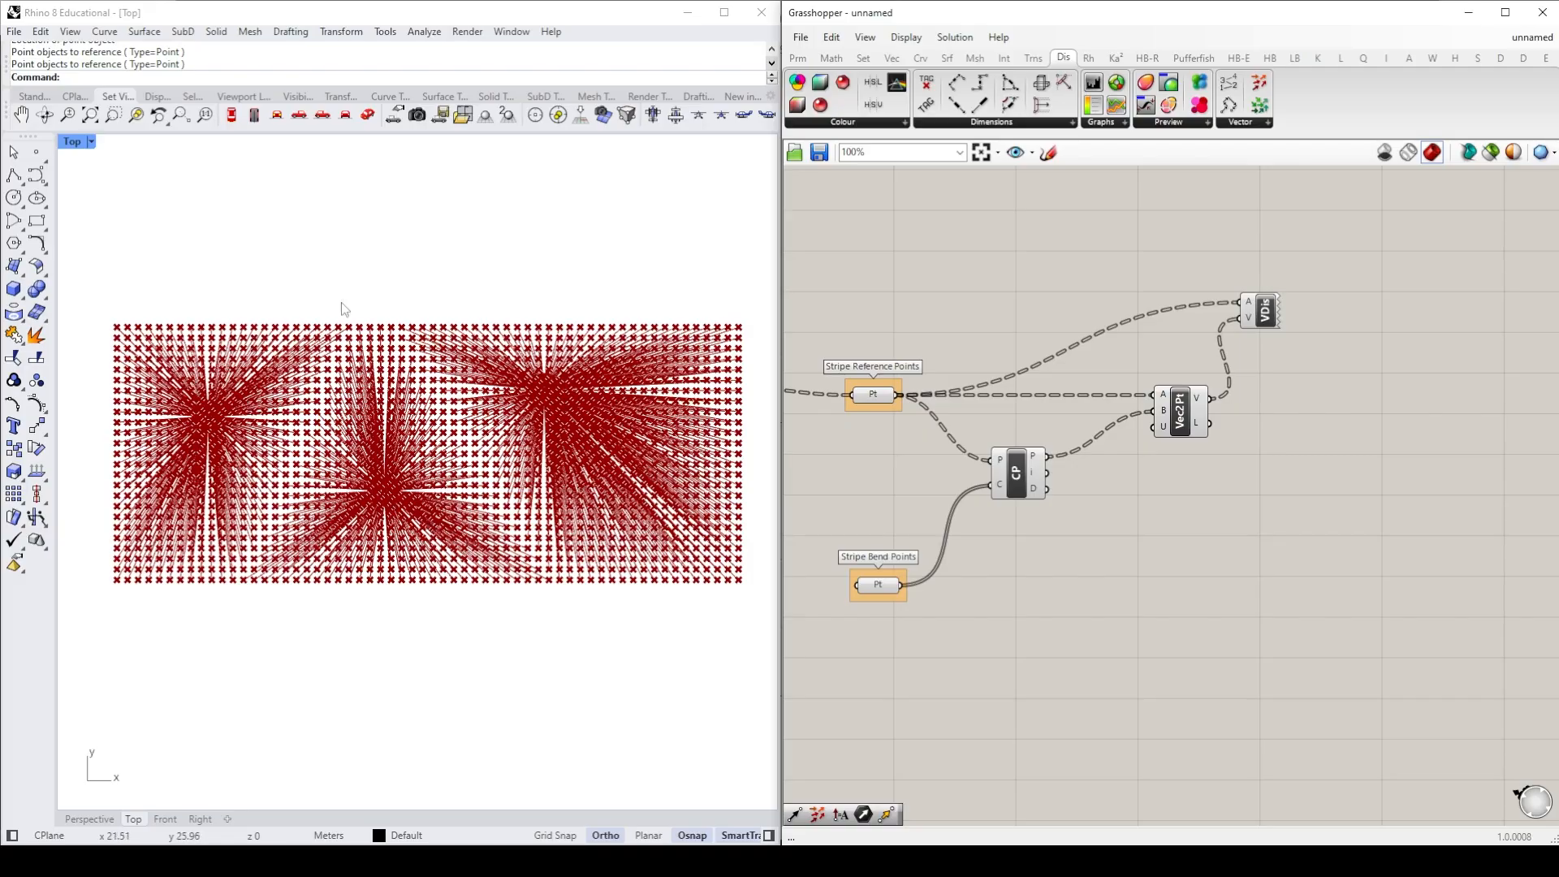
Step: Reposition the leftmost bend point in Rhino's Top view to test the vectors, leaving it slightly above and right of its original location
left_click_drag(187, 294, 260, 444)
left_click_drag(209, 369, 208, 319)
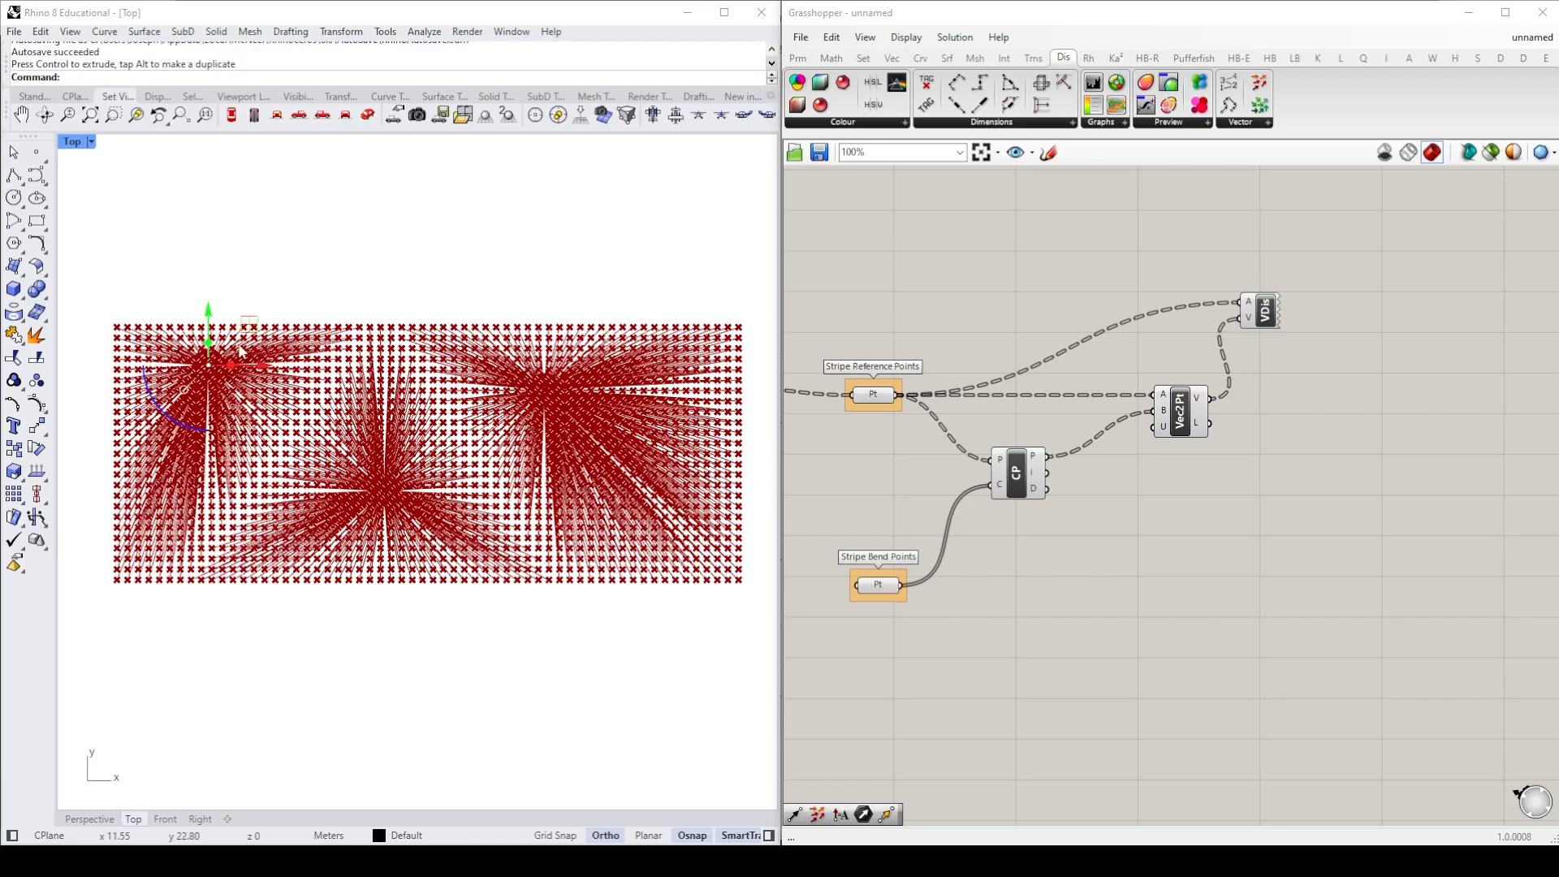
left_click_drag(263, 367, 297, 367)
left_click_drag(243, 310, 243, 350)
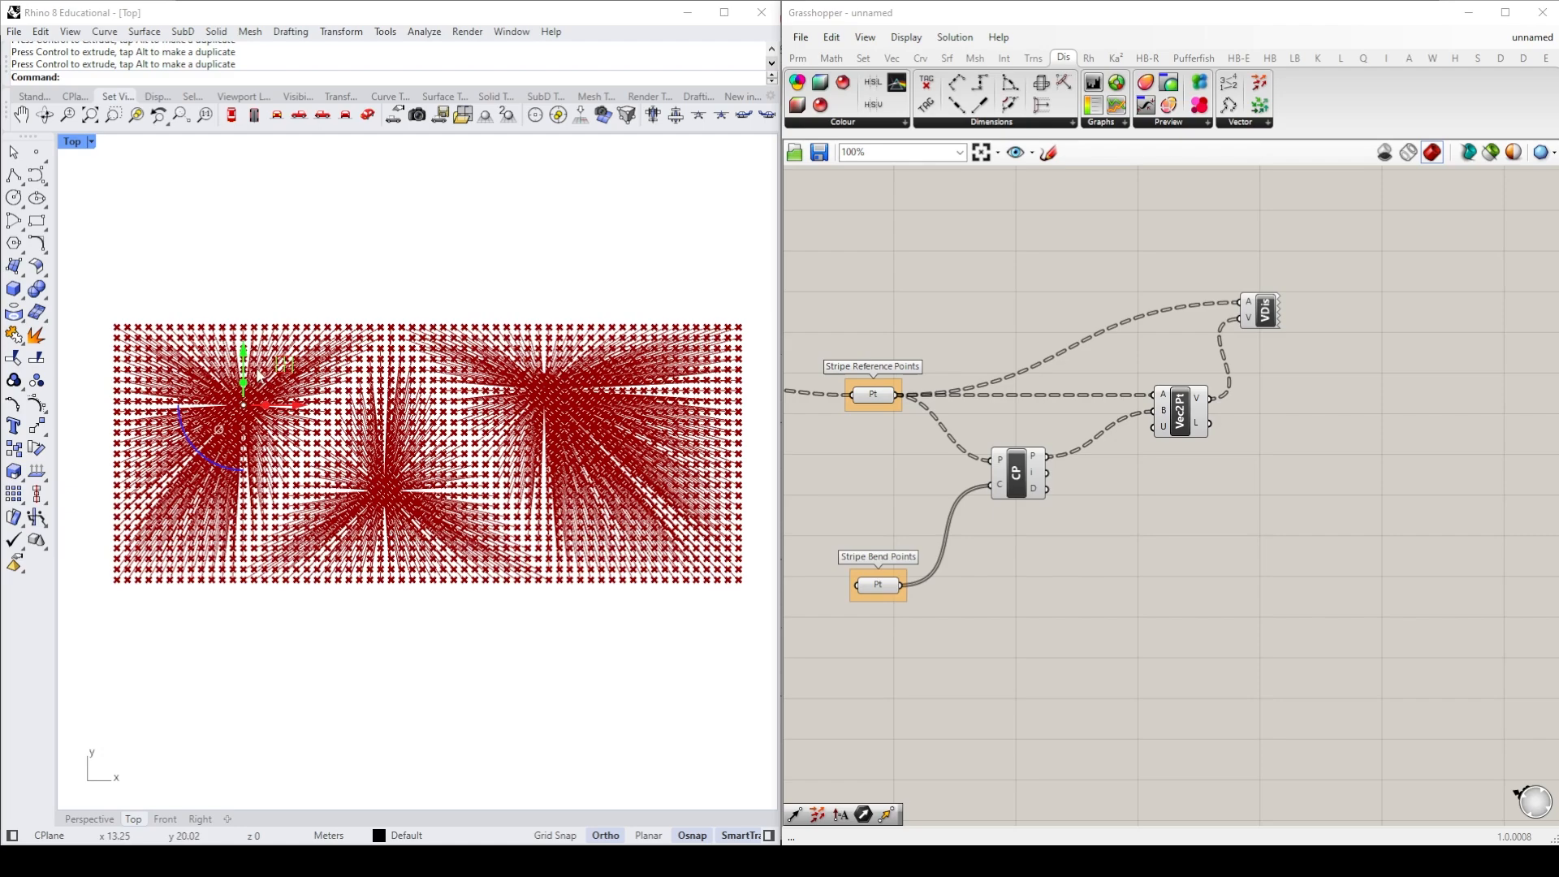
left_click_drag(312, 420, 300, 420)
left_click(334, 229)
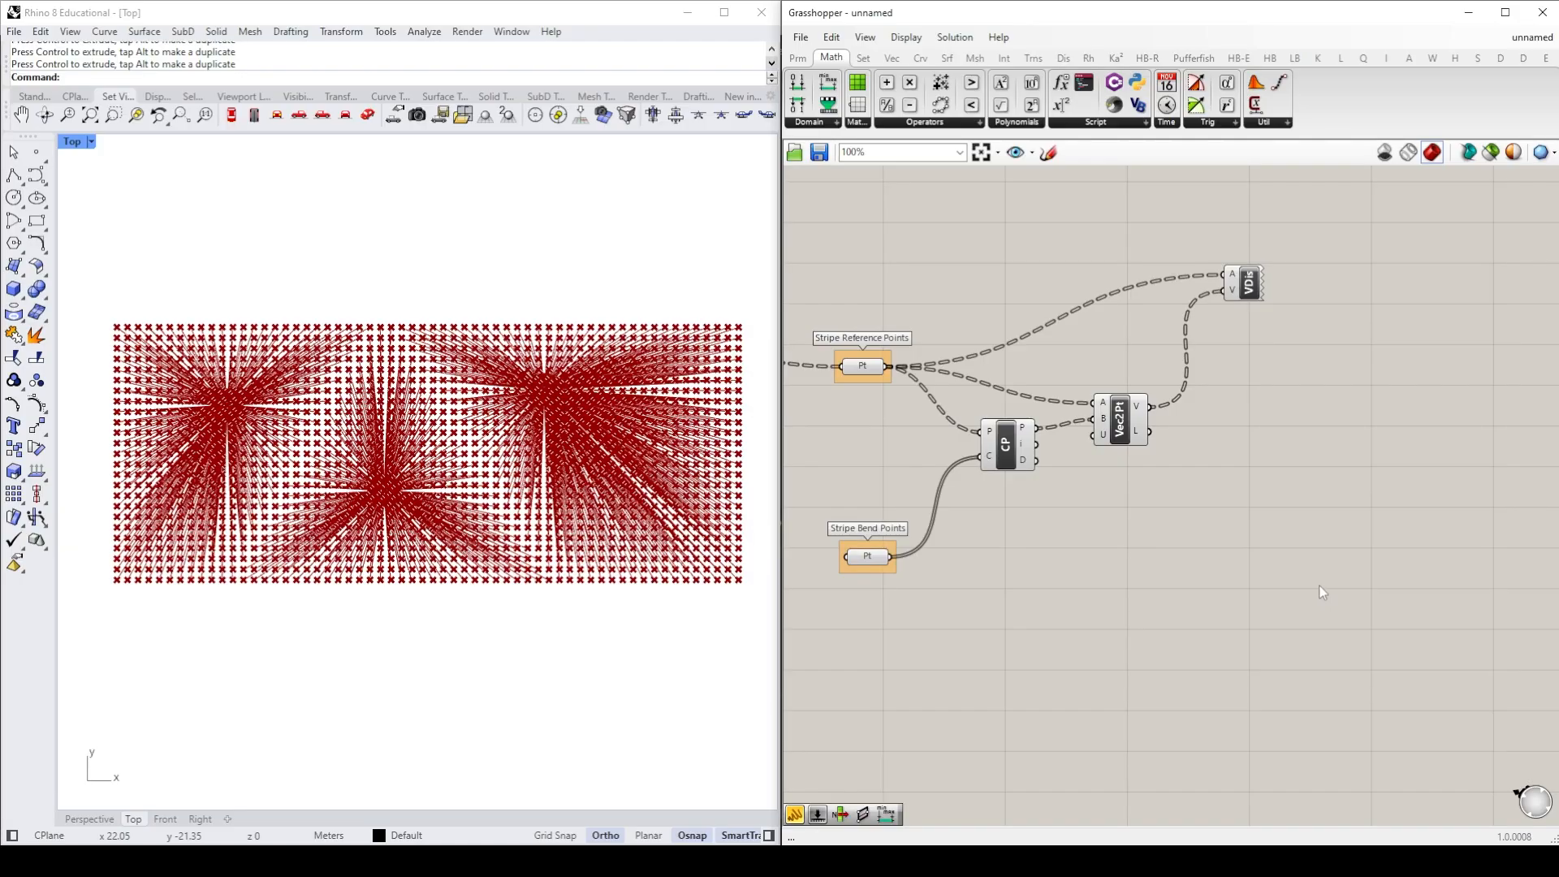
Step: Add a Move component with Stripe Reference Points as geometry and Vector 2Pt's V output as the translation vector
left_click(859, 370)
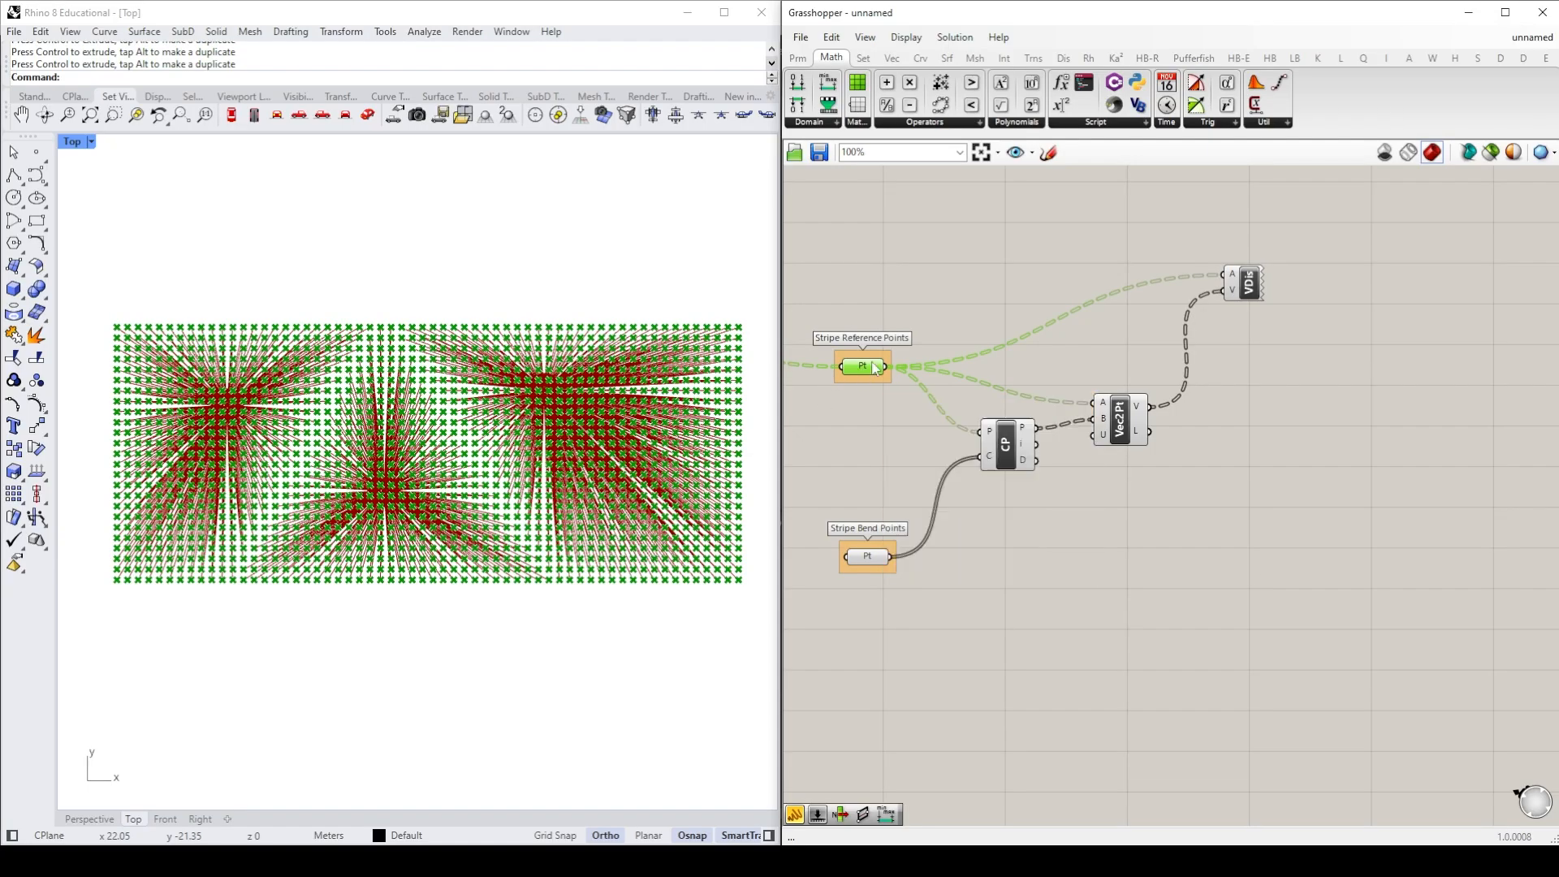
left_click(1344, 422)
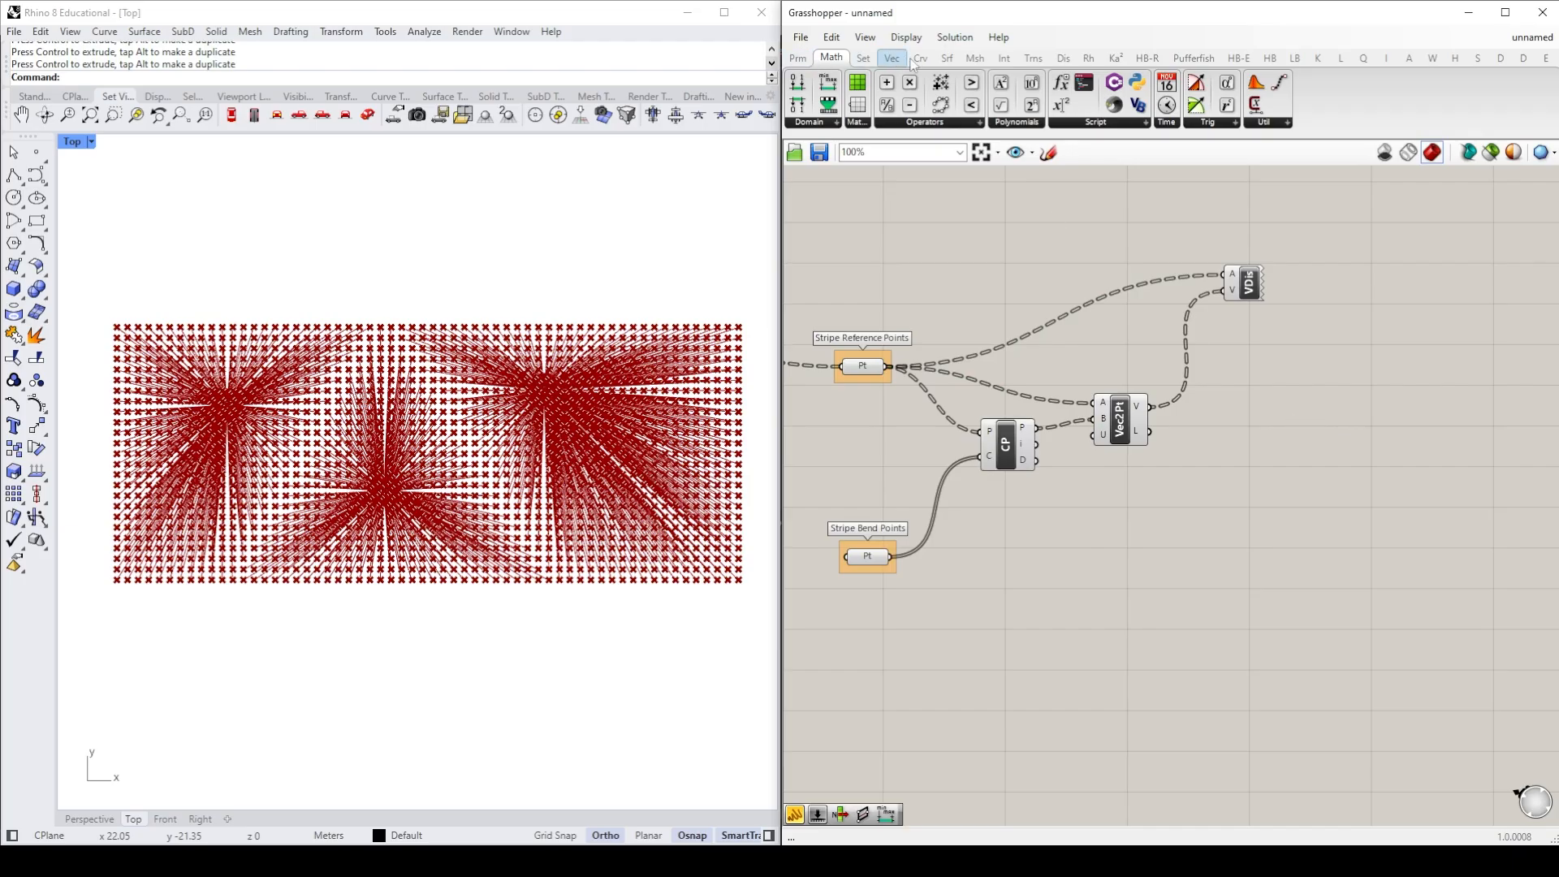
mouse_move(1035, 60)
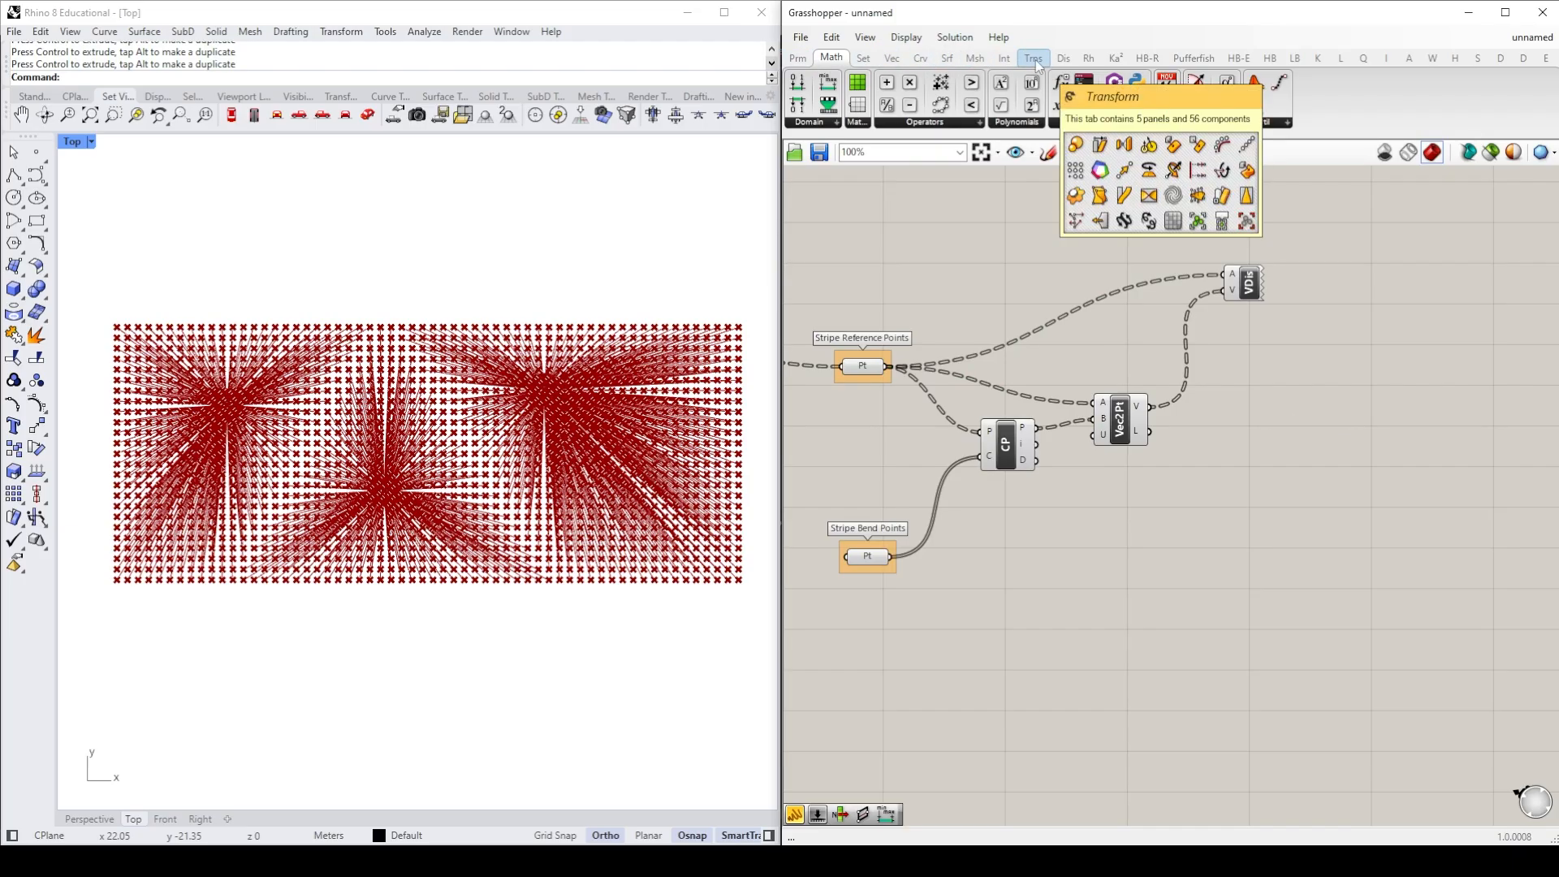
left_click(1035, 60)
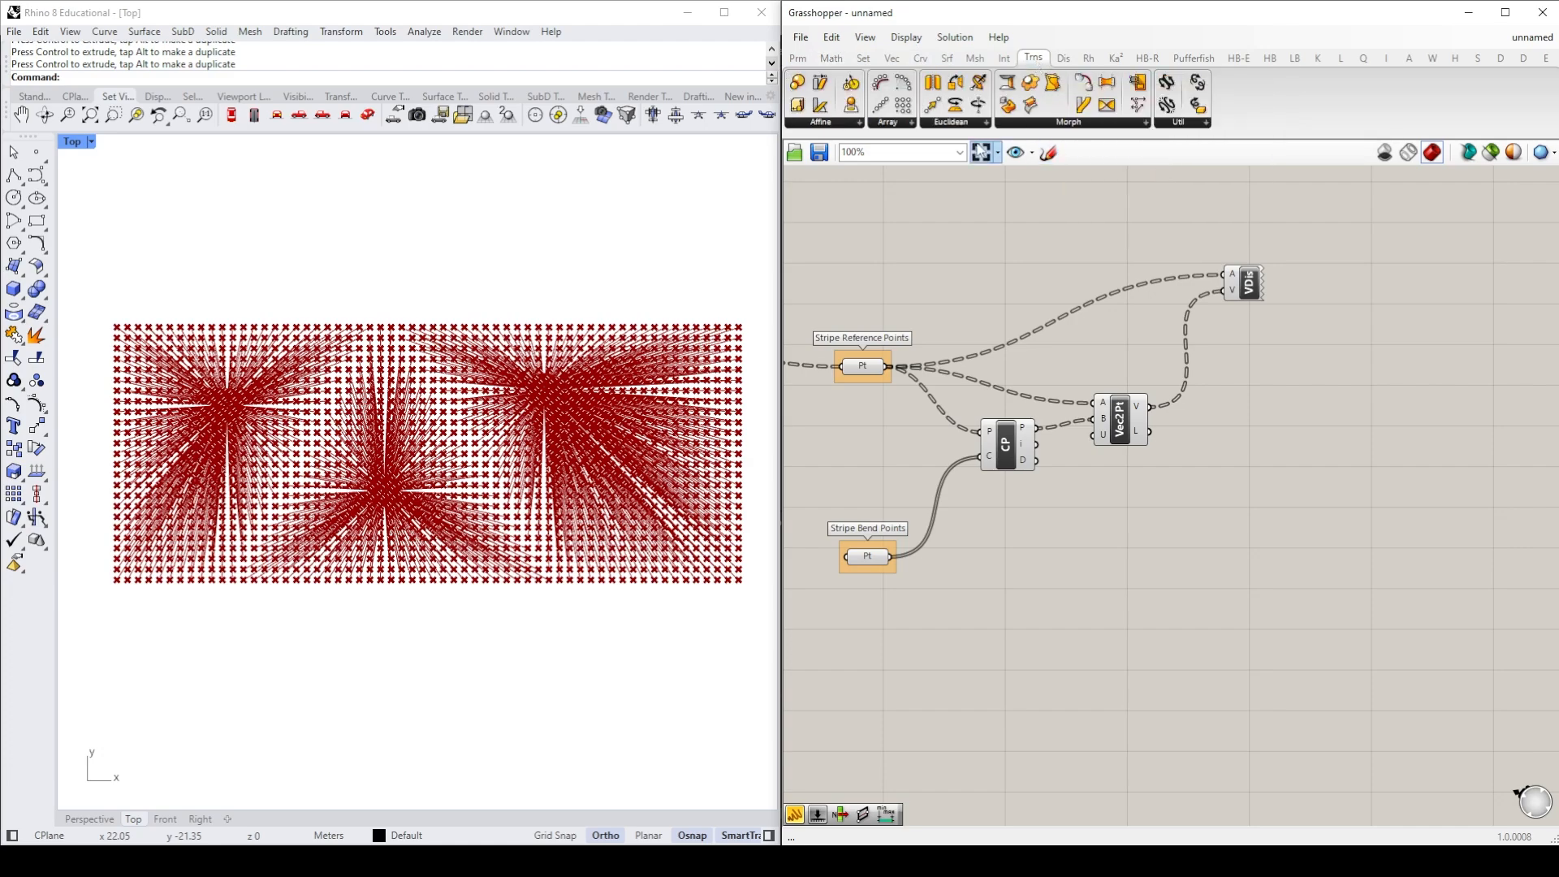
left_click(961, 125)
left_click_drag(966, 167, 1328, 374)
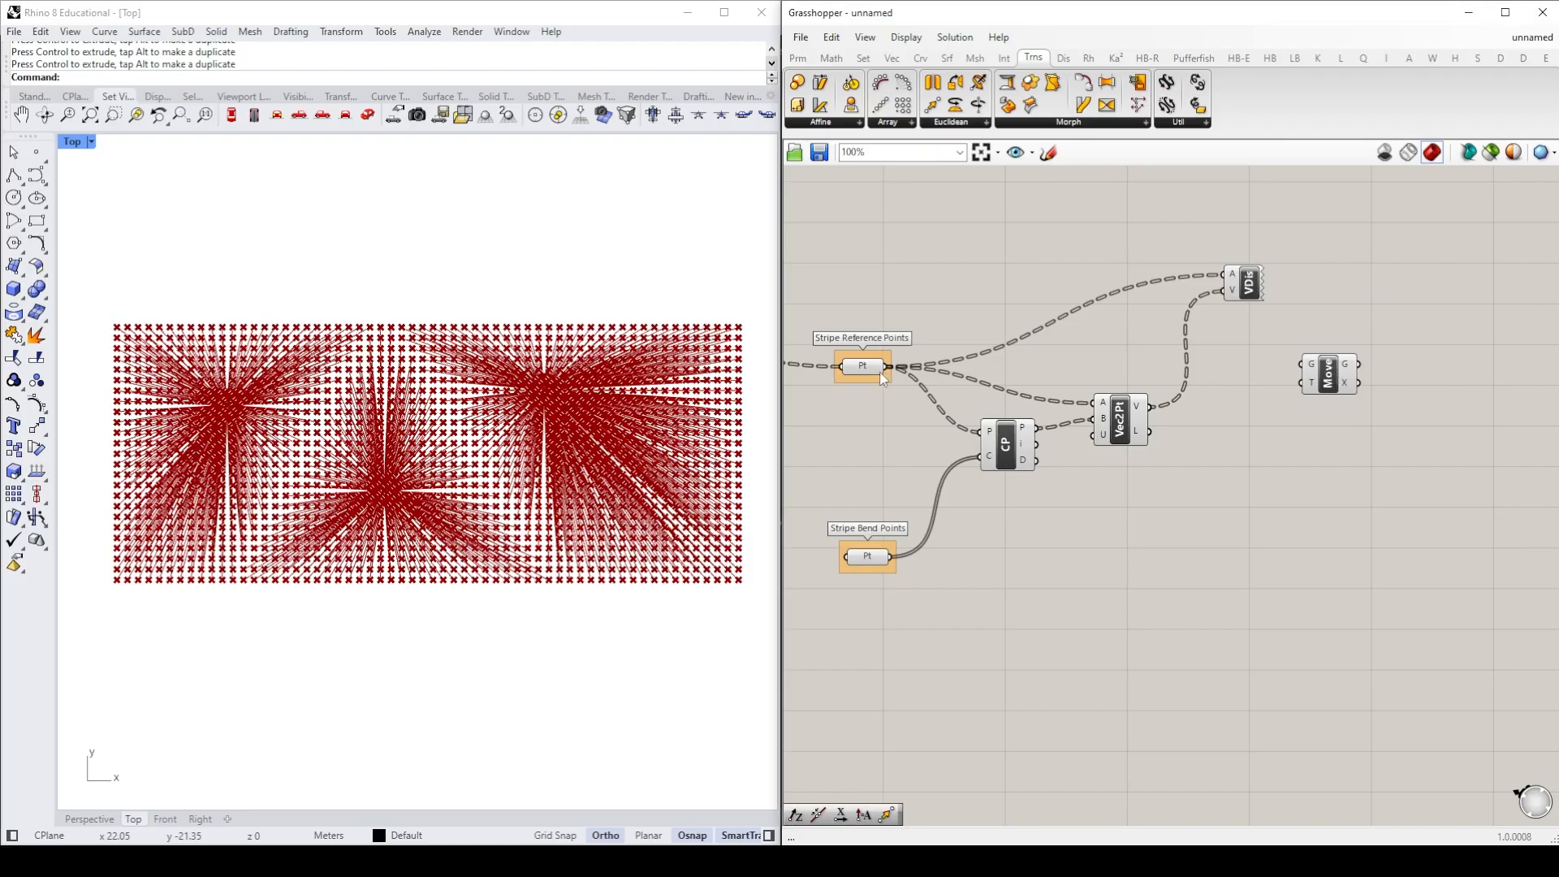
left_click_drag(889, 368, 1306, 365)
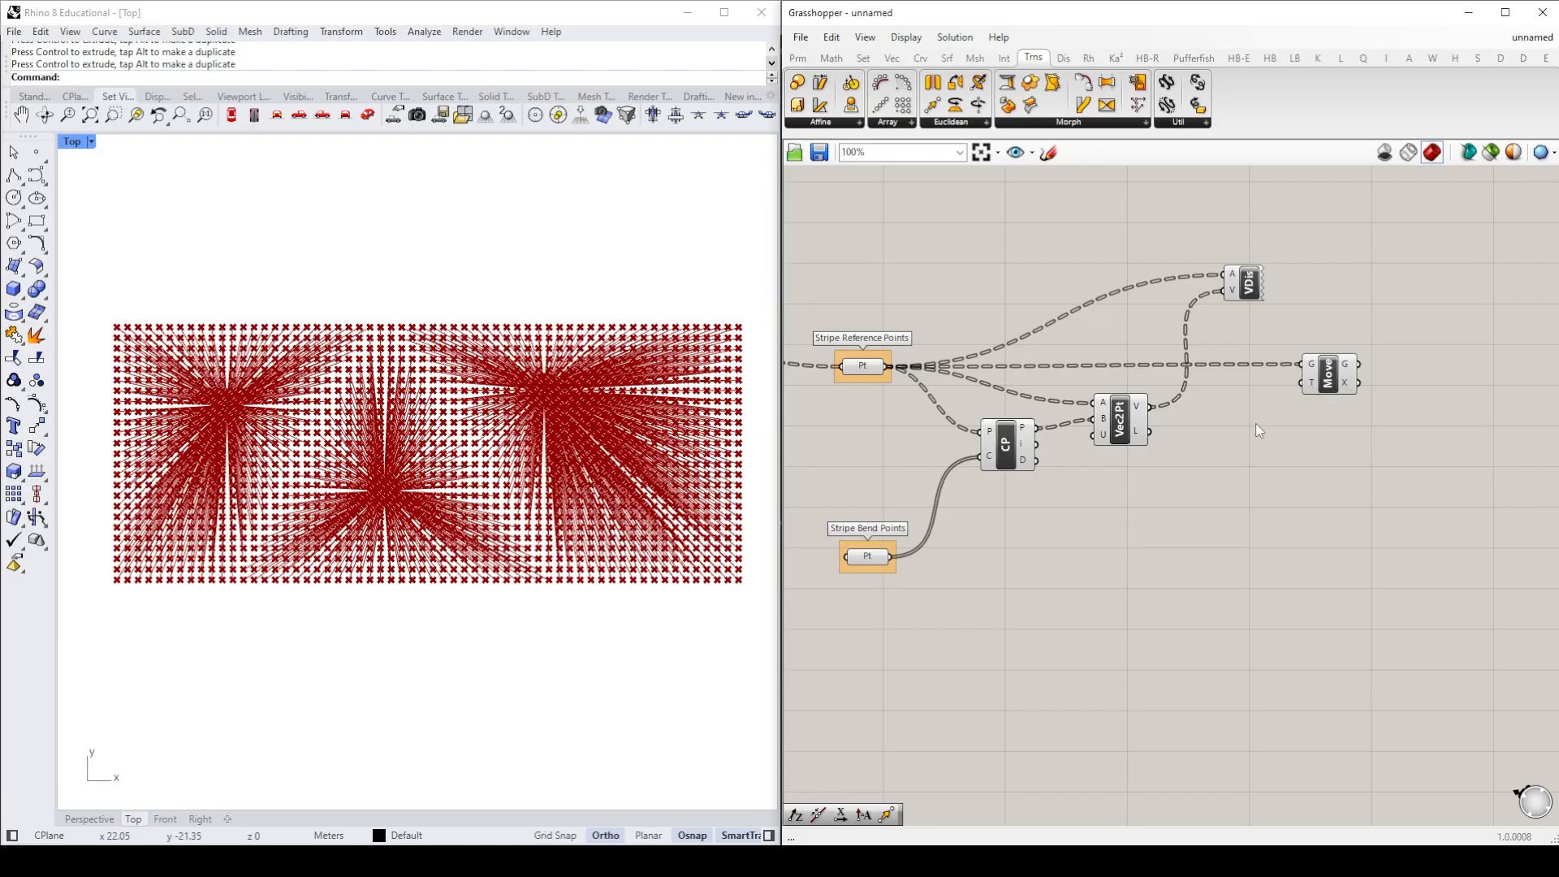
left_click(1121, 428)
left_click(1153, 423)
left_click_drag(1151, 409, 1314, 384)
Step: Turn off the preview of the Vector Display component
left_click(1248, 285)
right_click(1246, 282)
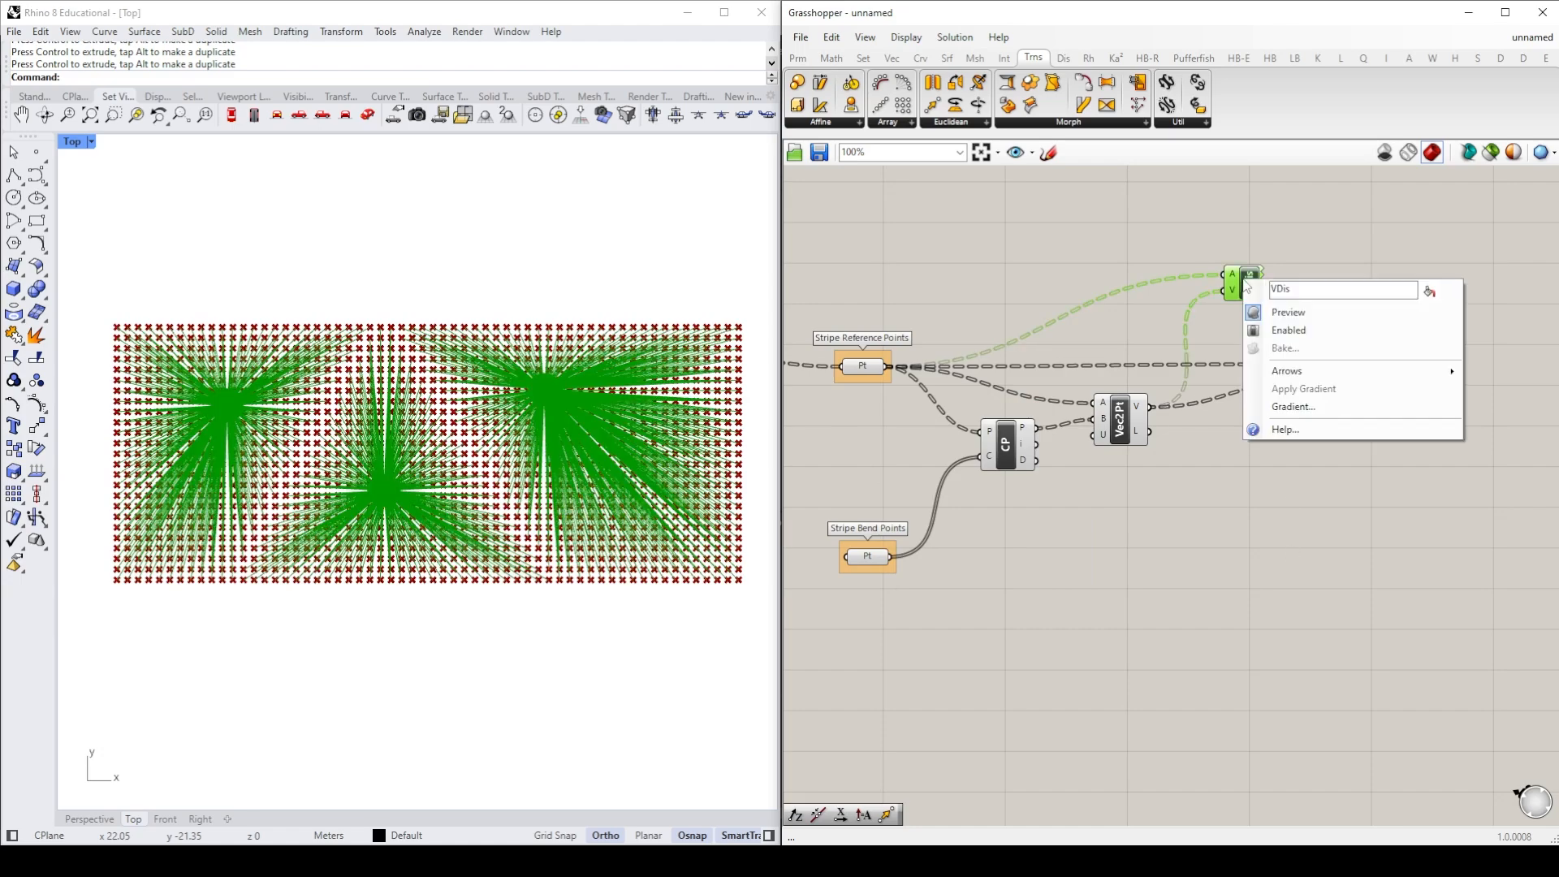
left_click(1299, 313)
left_click(1245, 224)
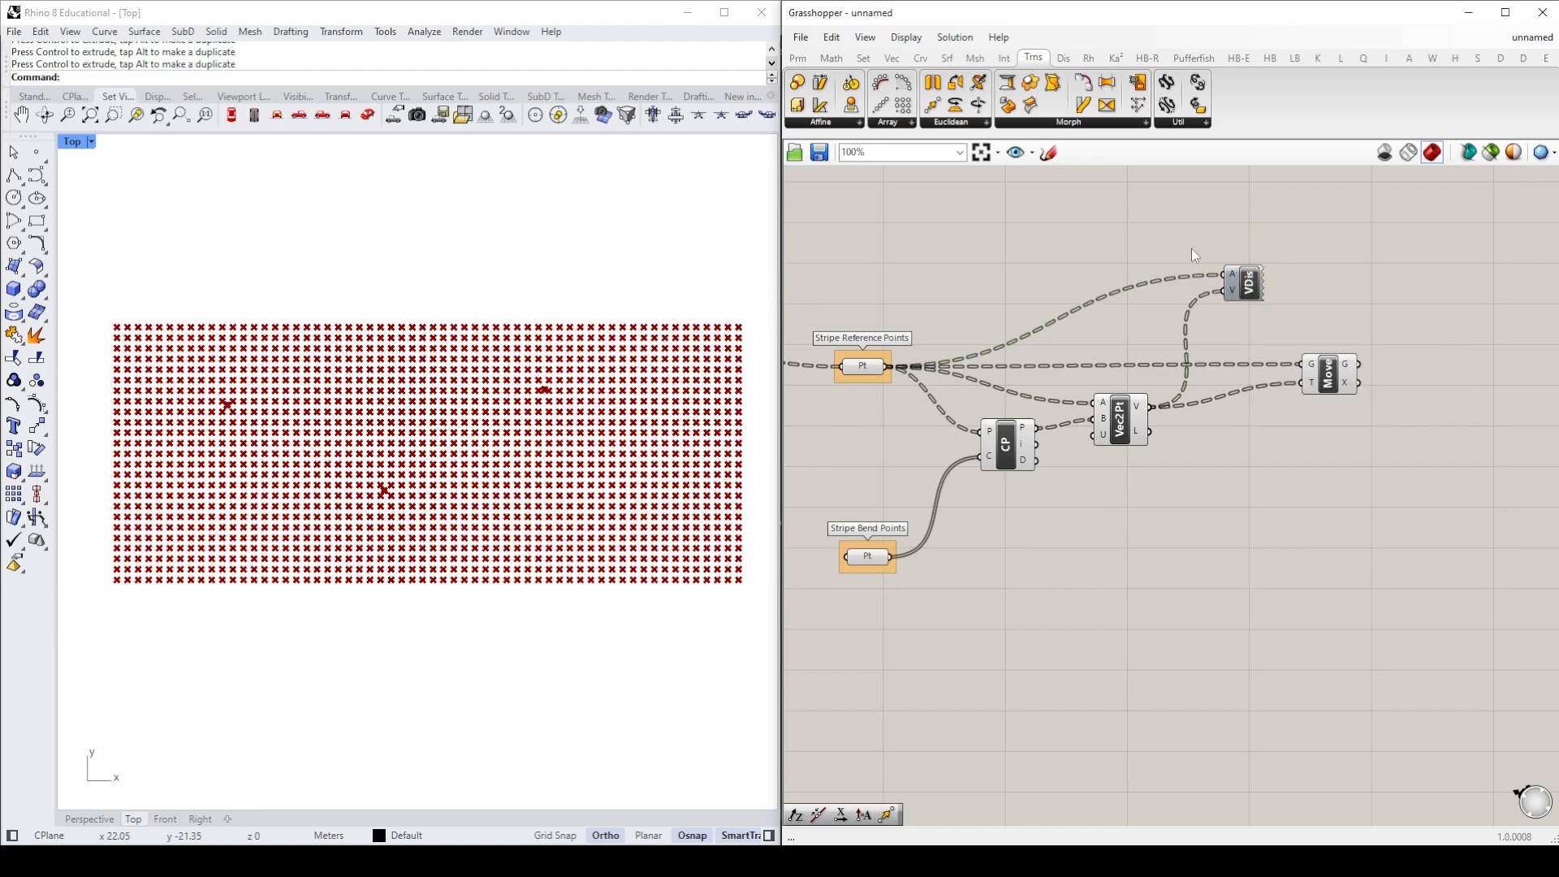
Step: Turn off the previews of the Stripe Reference Points and Stripe Bend Points parameters
left_click(863, 368)
right_click(863, 367)
left_click(905, 398)
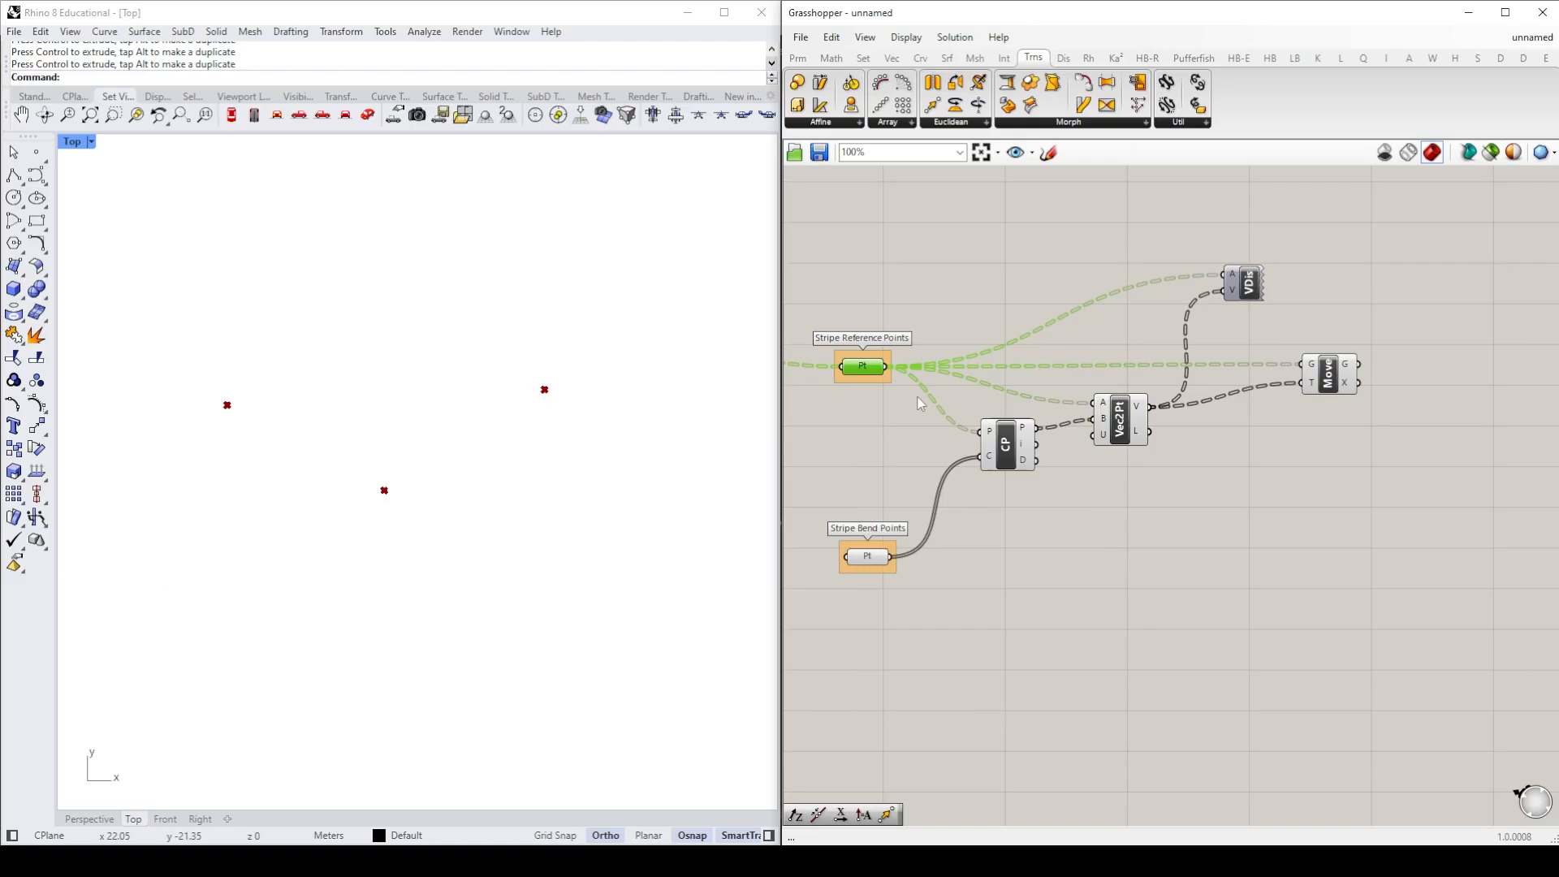
left_click(1187, 605)
left_click(867, 557)
right_click(867, 556)
left_click(942, 528)
left_click(1132, 574)
Step: Inspect the Move component's points, briefly showing the Vector Display preview for comparison and hiding it again
left_click(1328, 375)
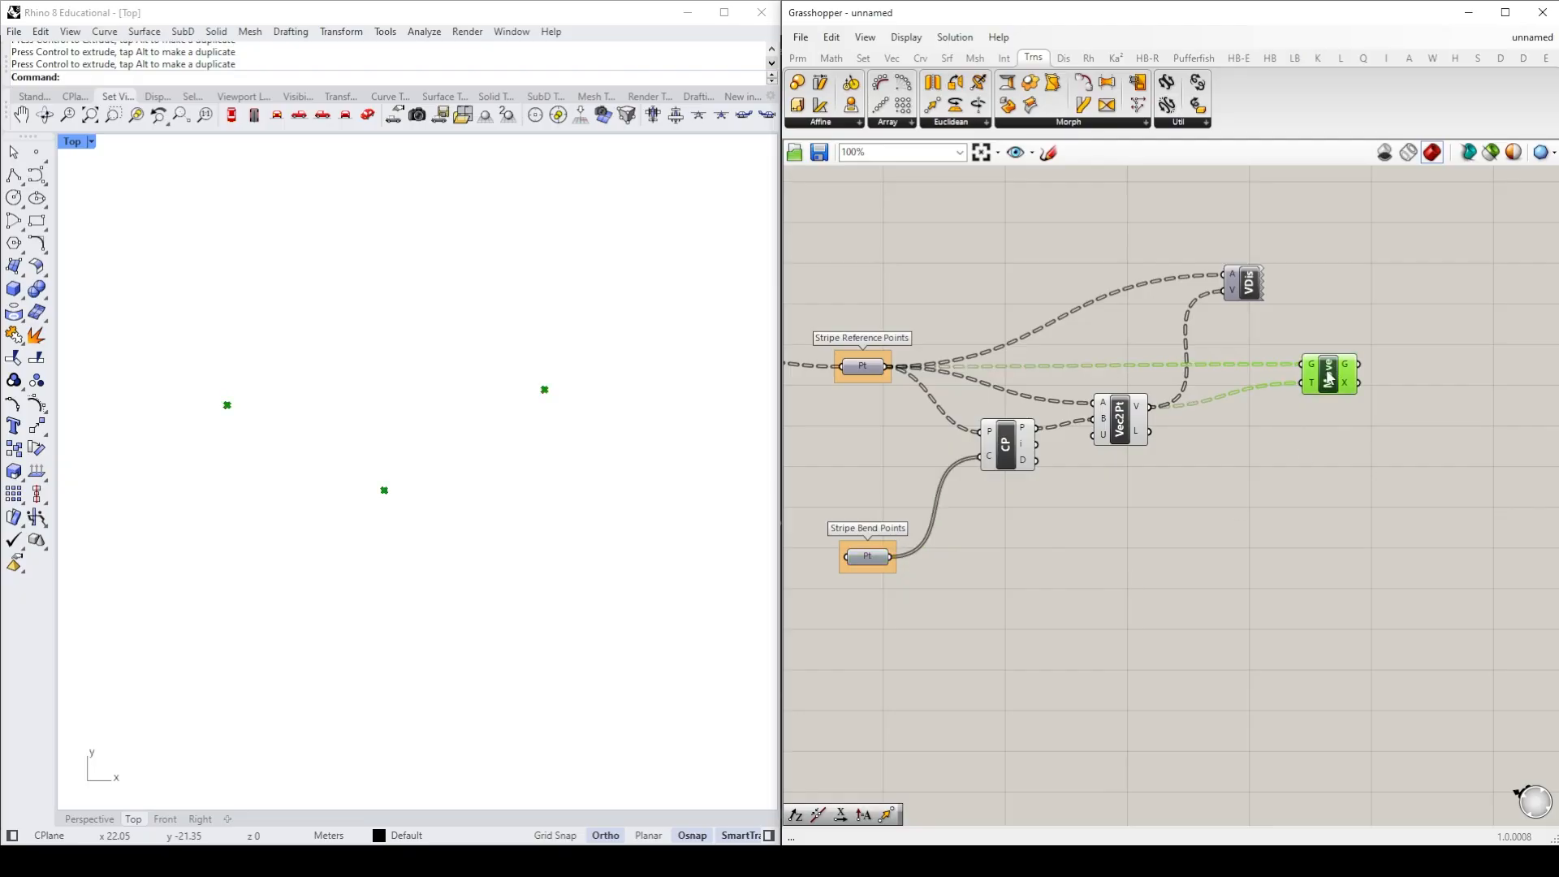
left_click(1244, 591)
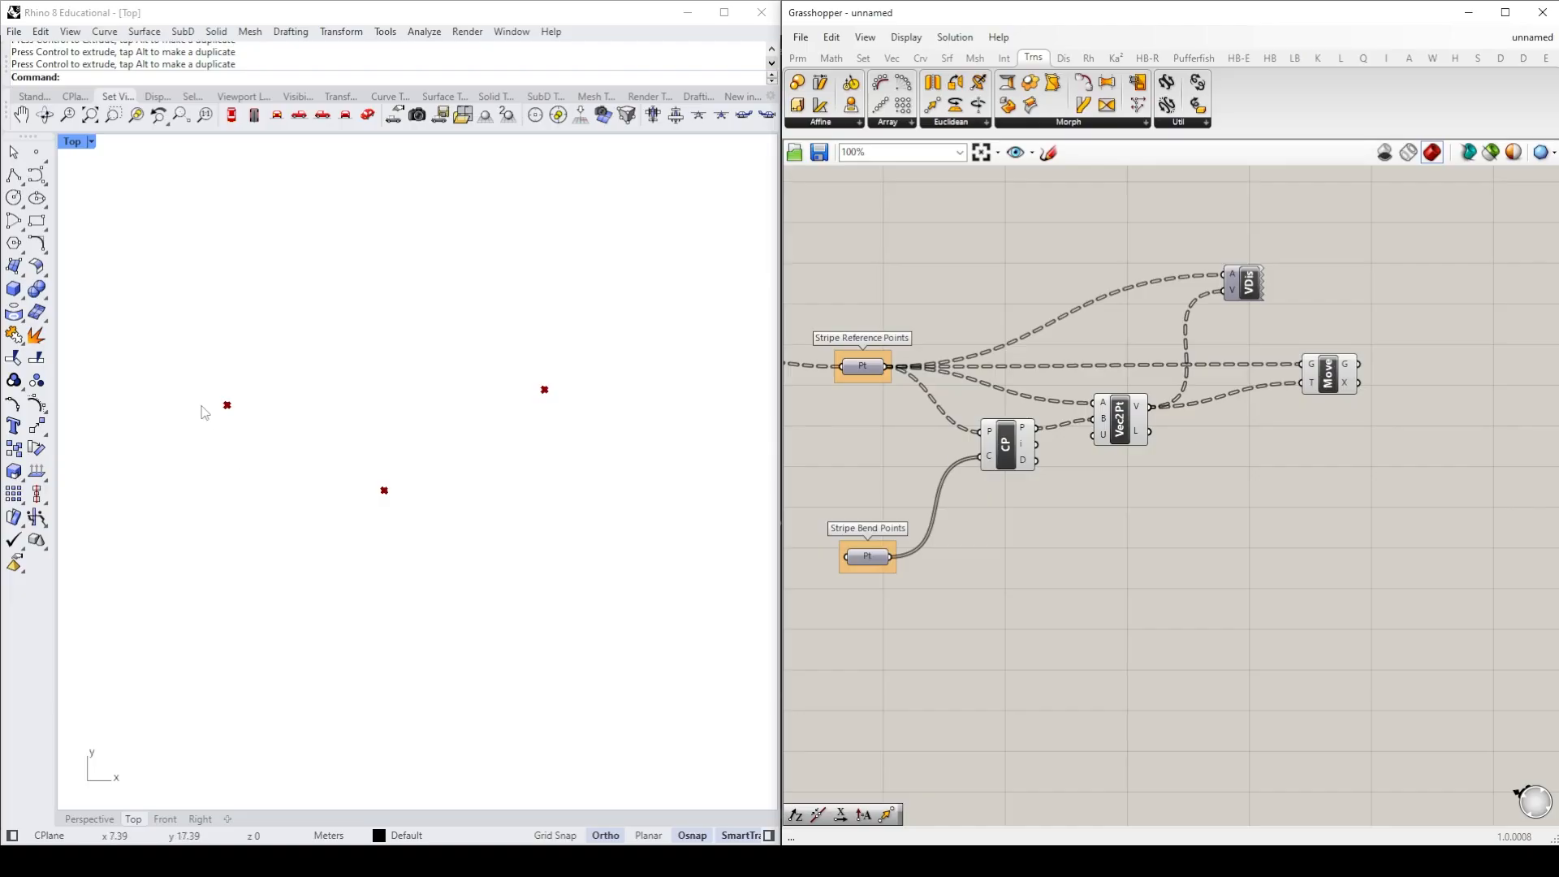
left_click(1249, 281)
right_click(1247, 279)
left_click(1274, 312)
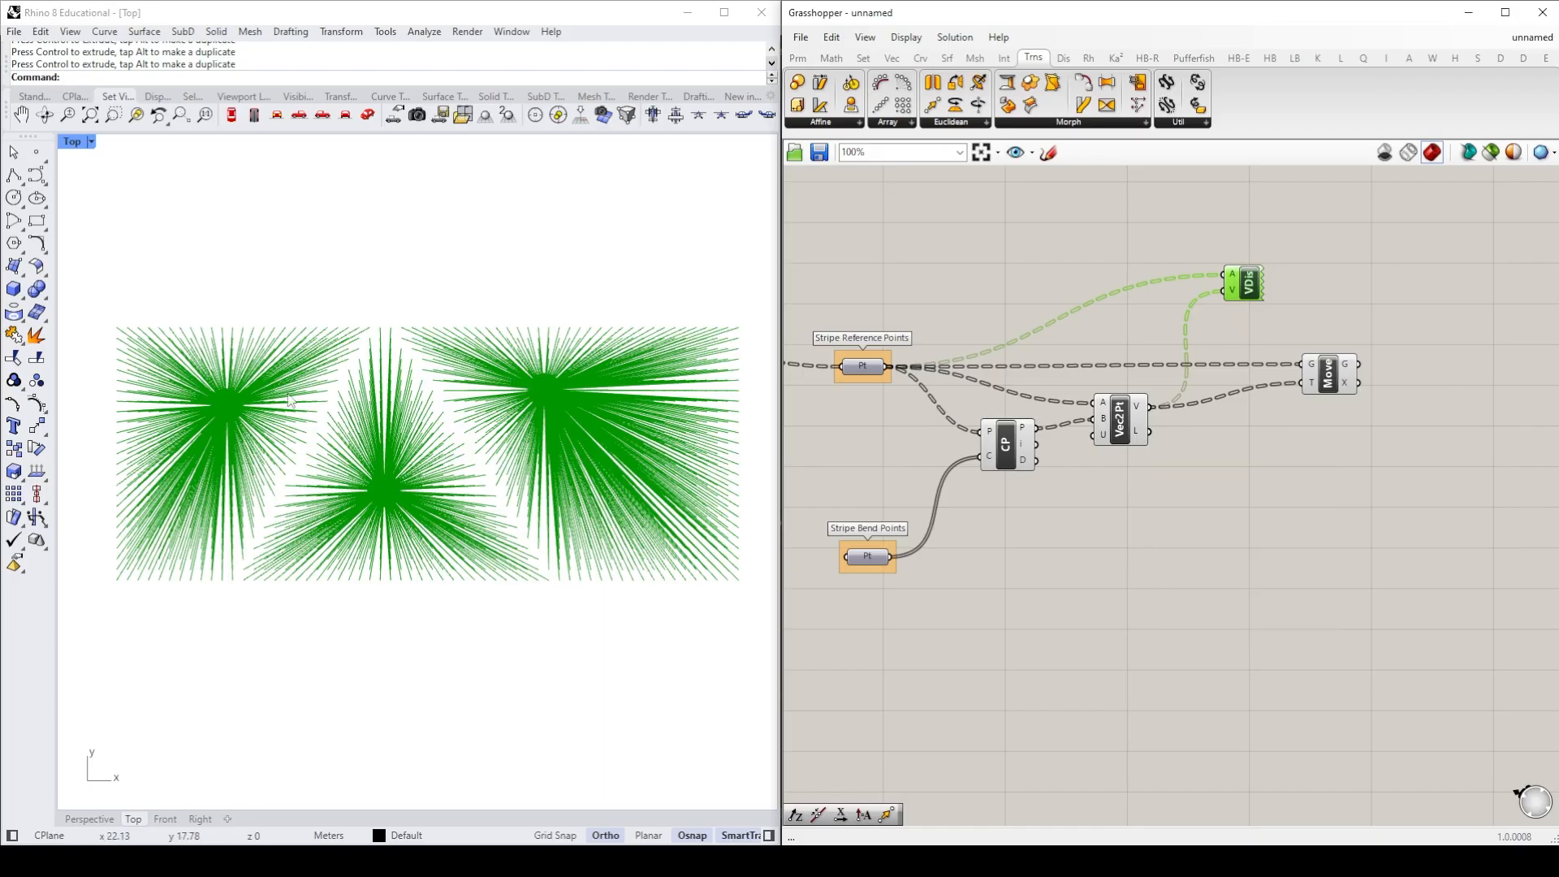
right_click(1261, 290)
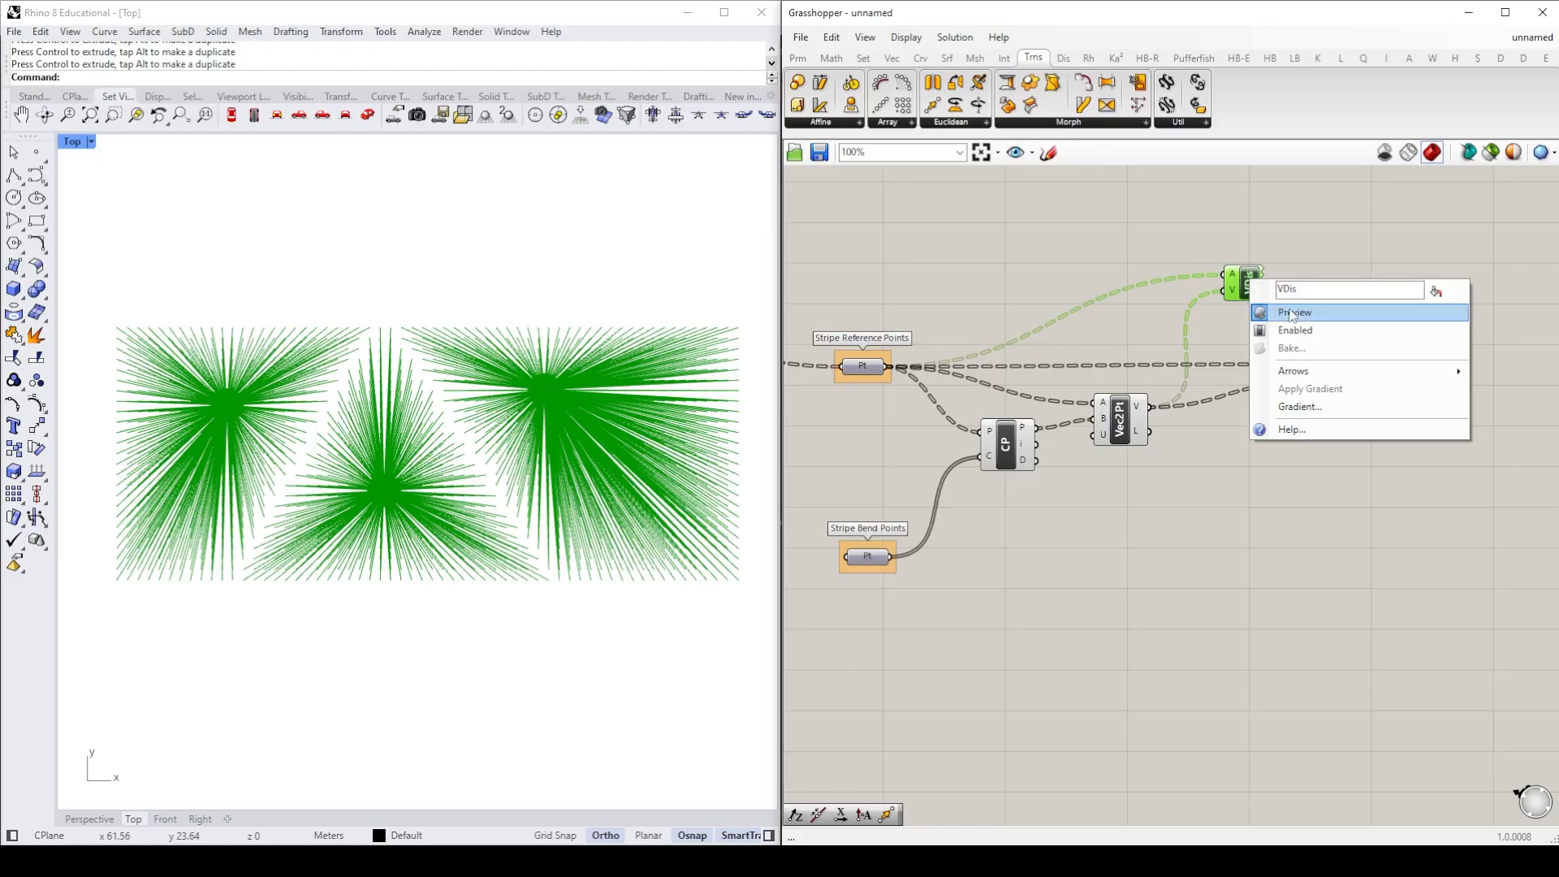
left_click(1291, 312)
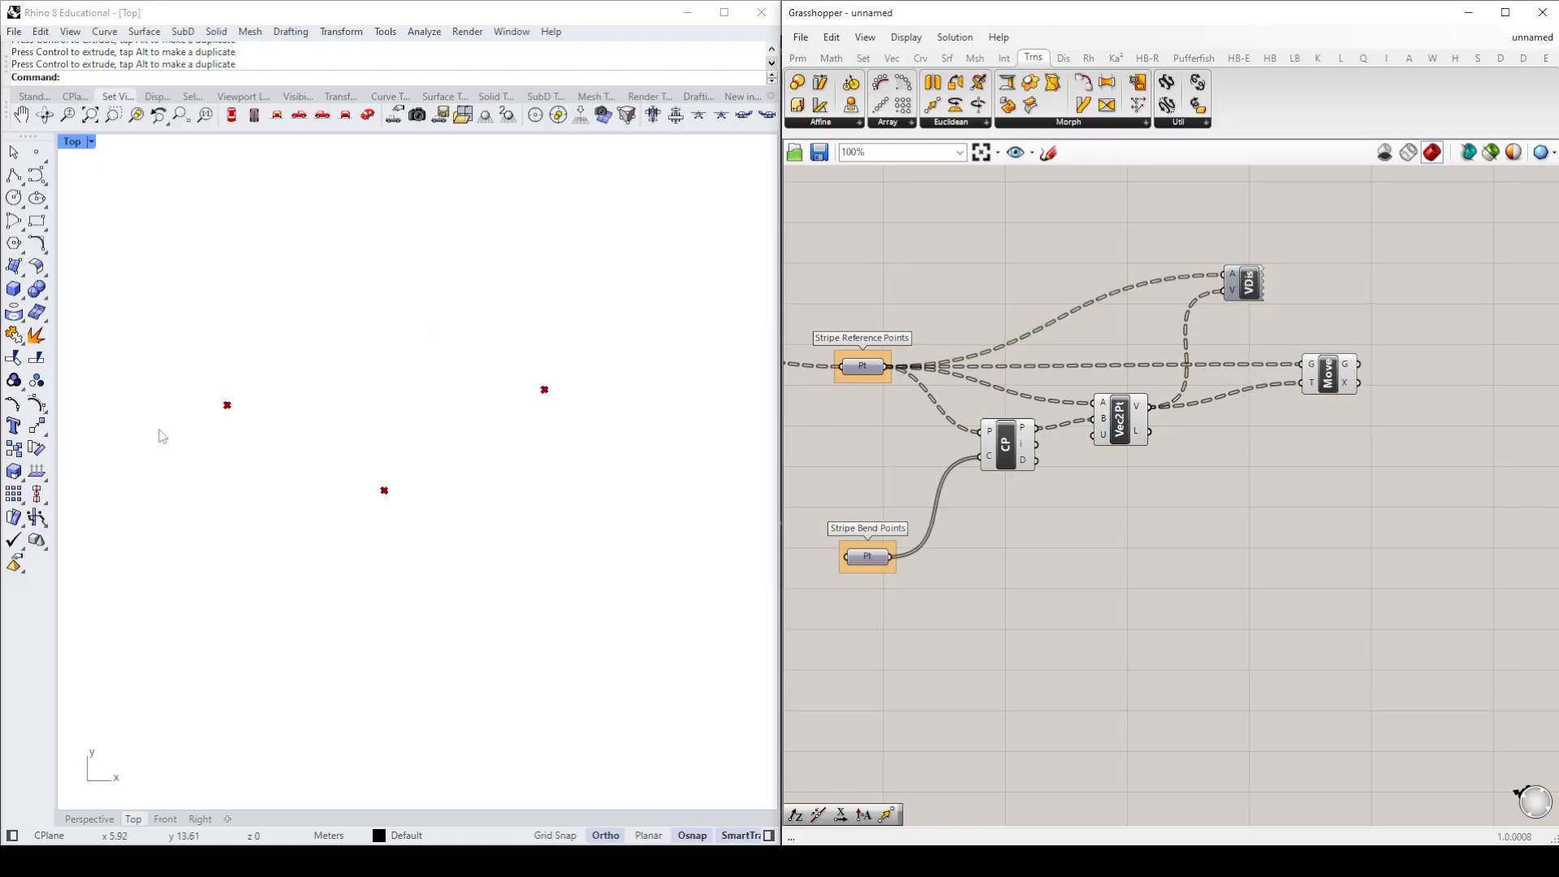
Step: Add a vector Amplitude component with Vector 2Pt's V output as its vector input
mouse_move(1346, 371)
mouse_move(1139, 411)
left_click(892, 59)
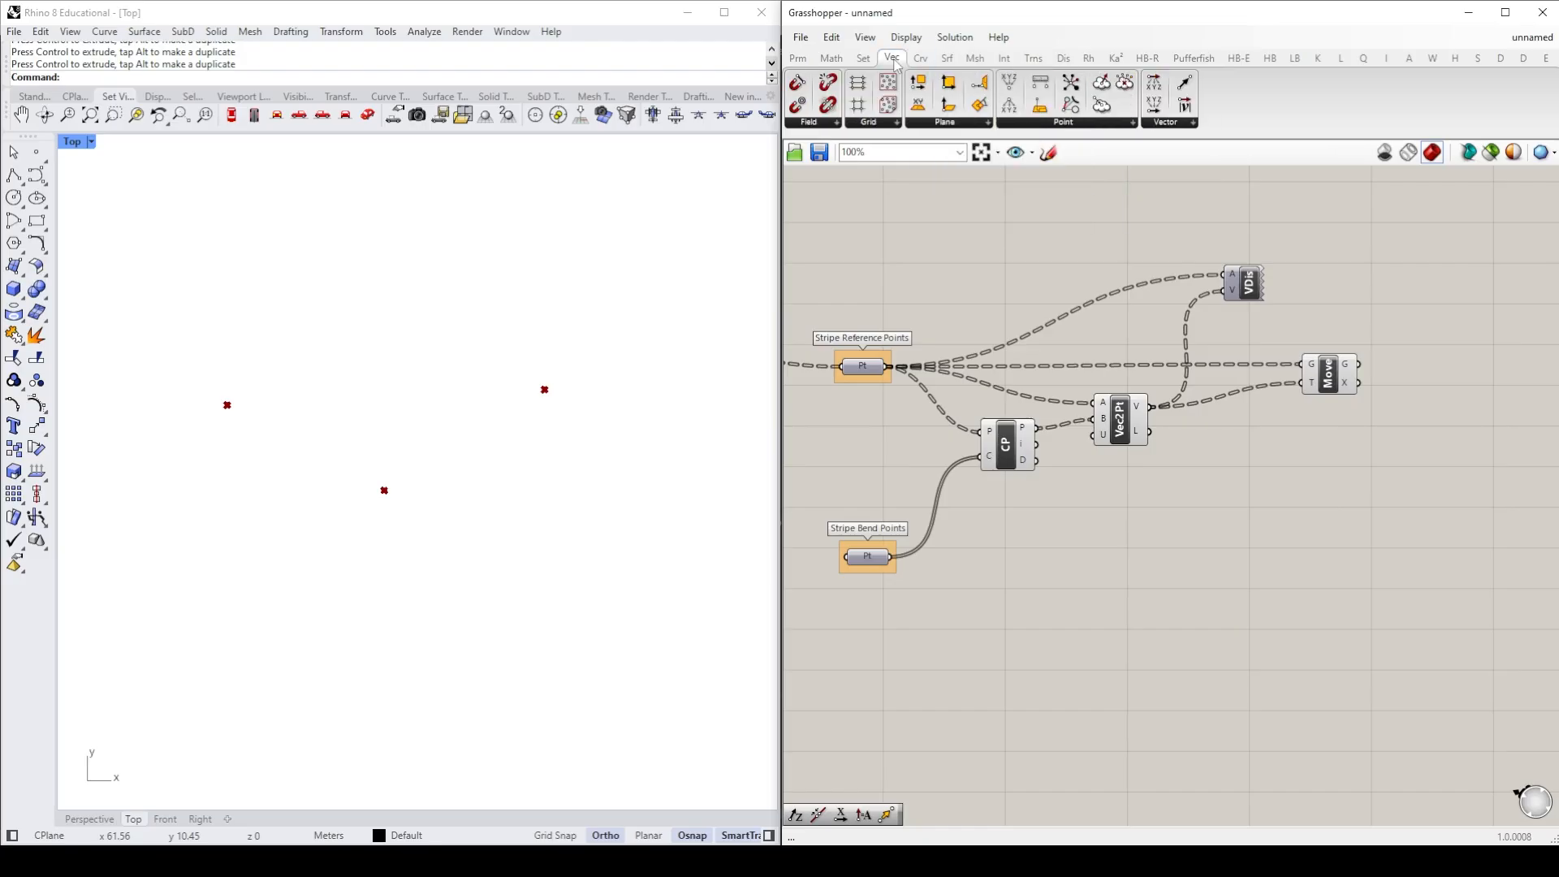
left_click(1174, 124)
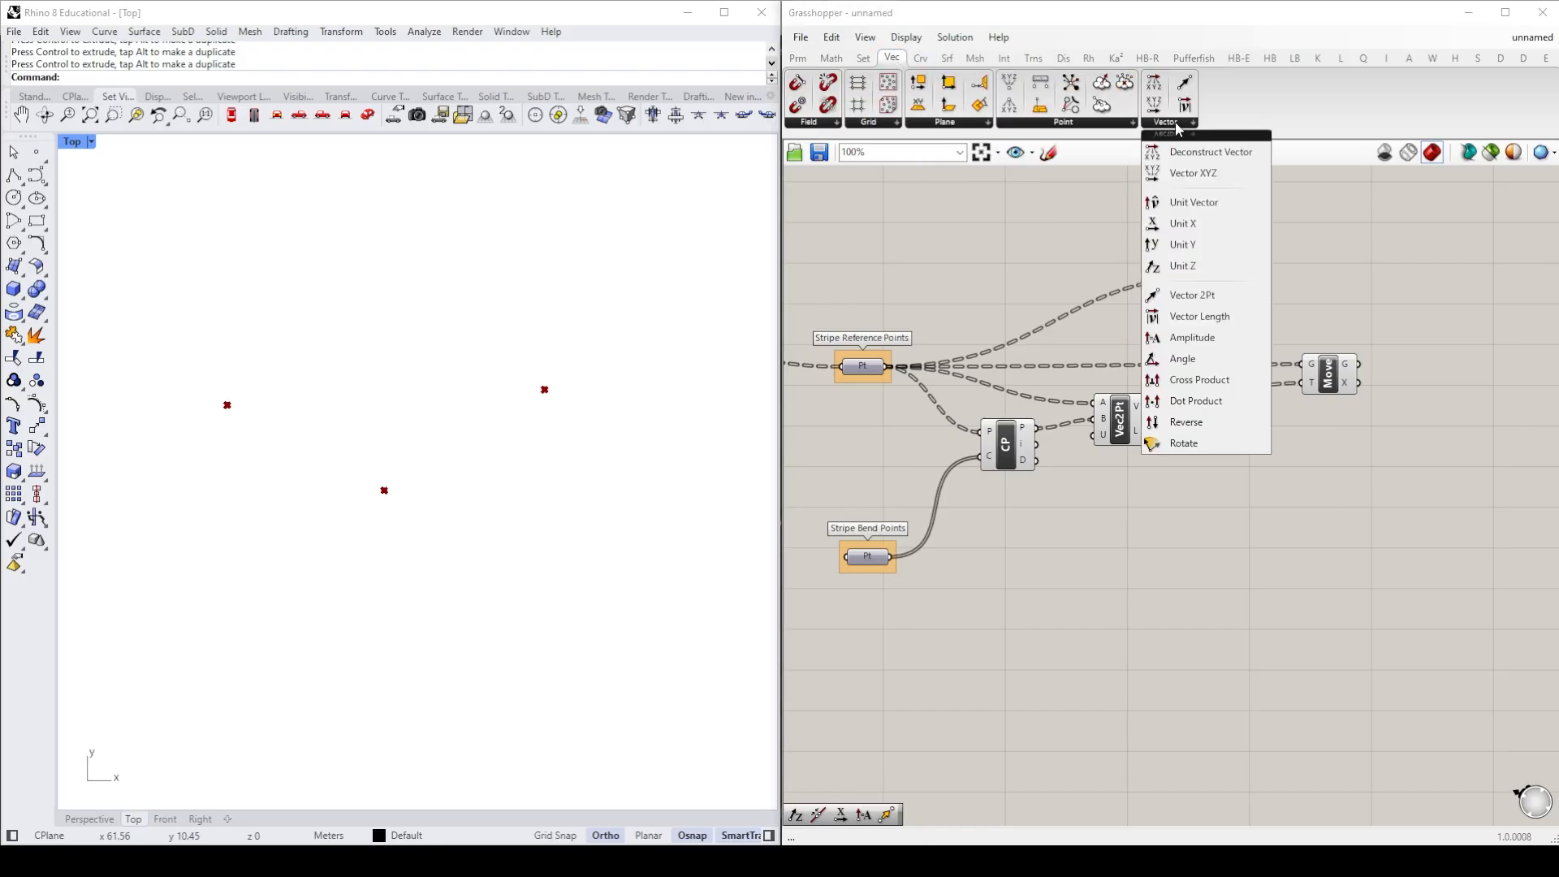
left_click(1192, 337)
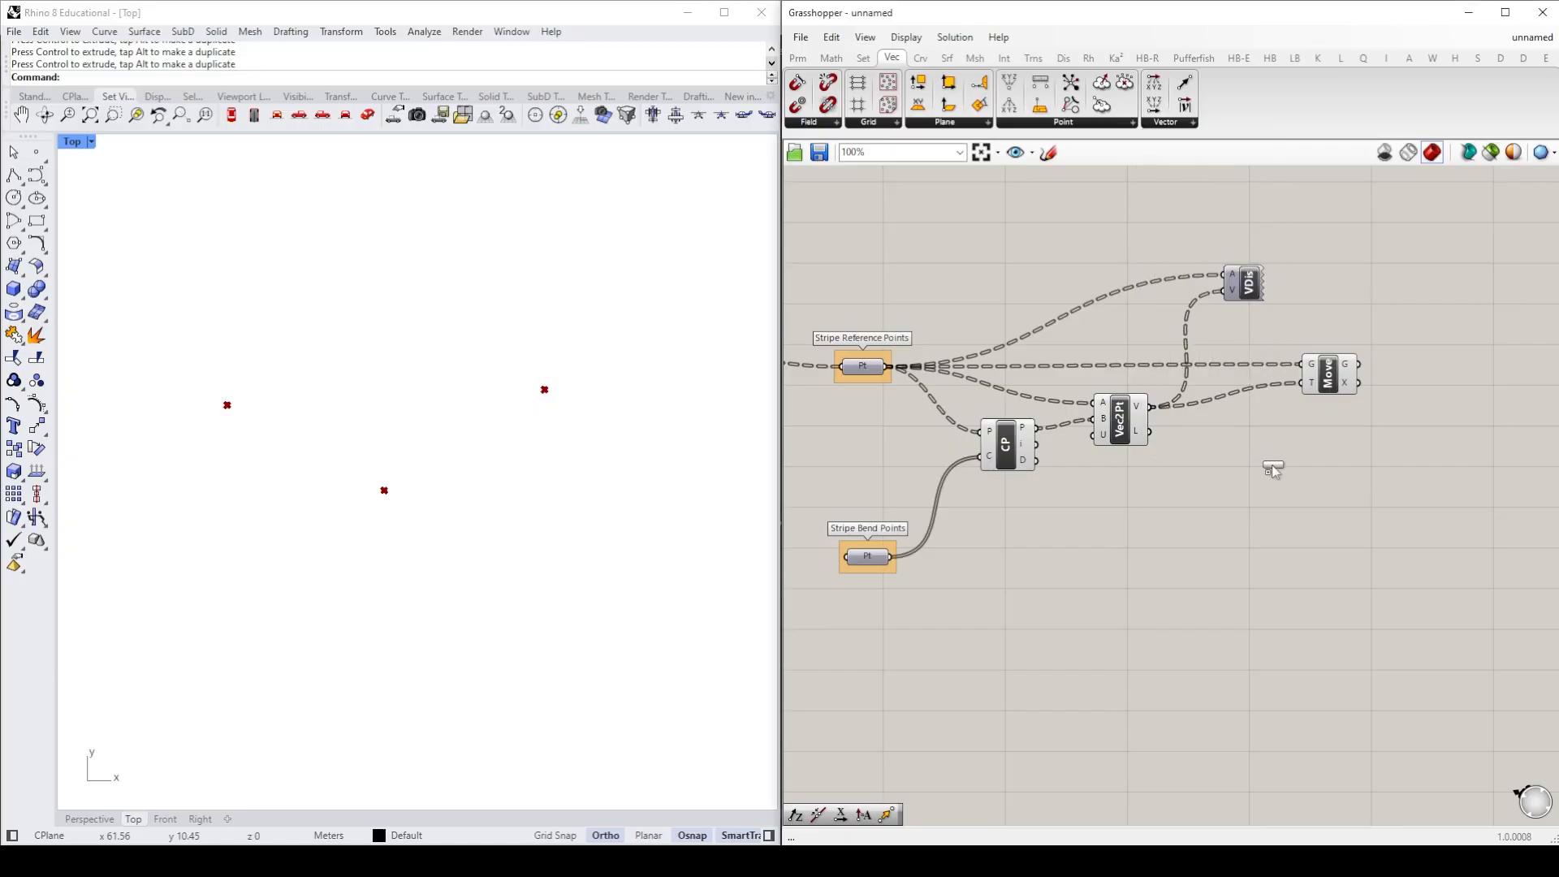
left_click(1226, 453)
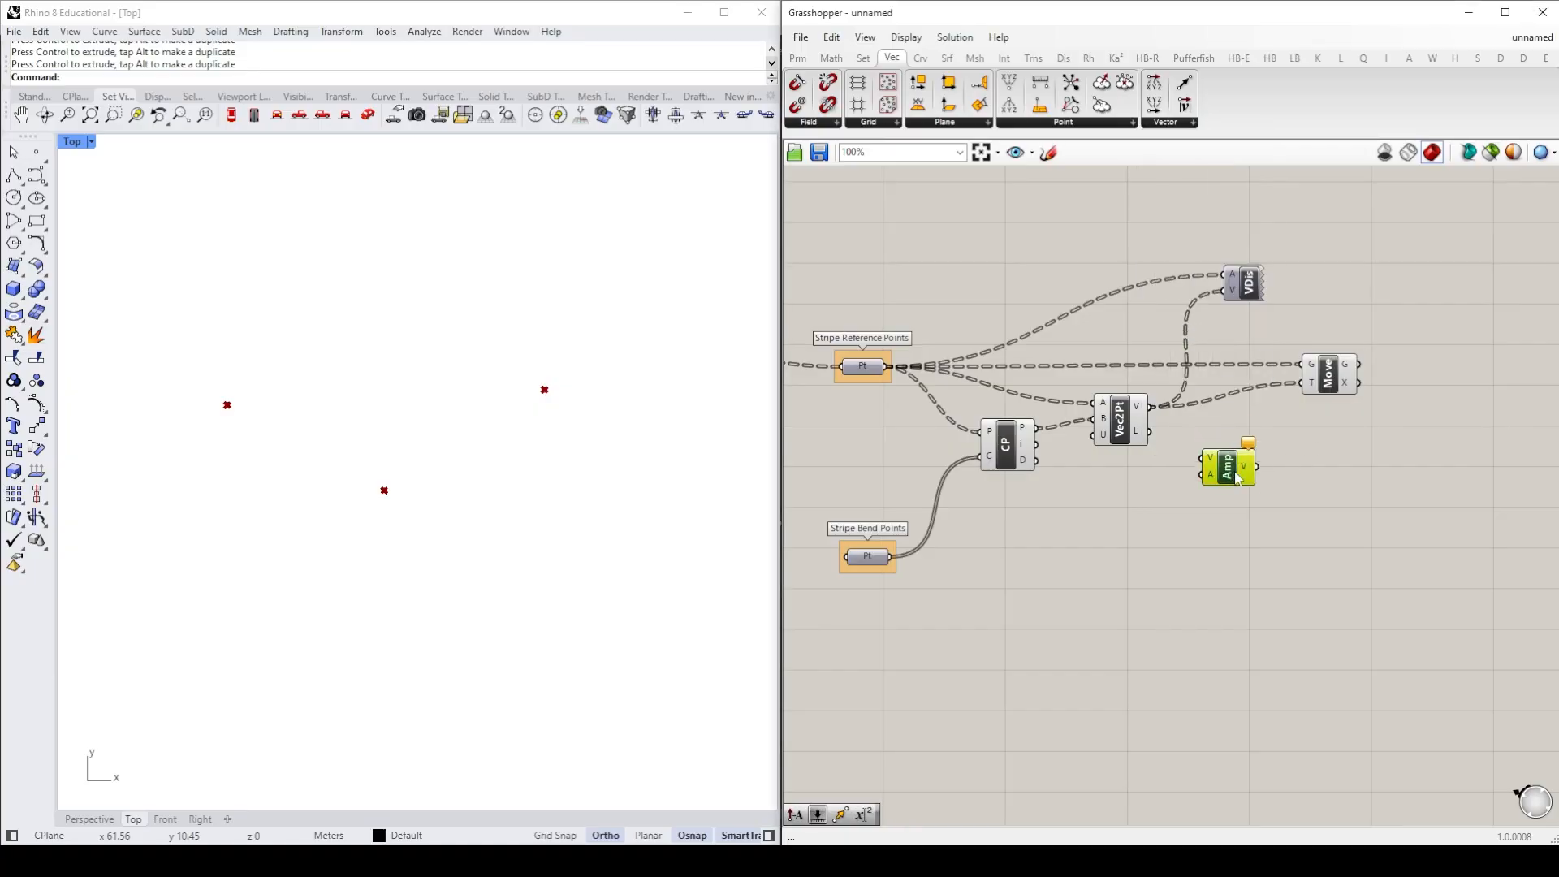
left_click(1282, 421)
left_click_drag(1152, 407, 1208, 463)
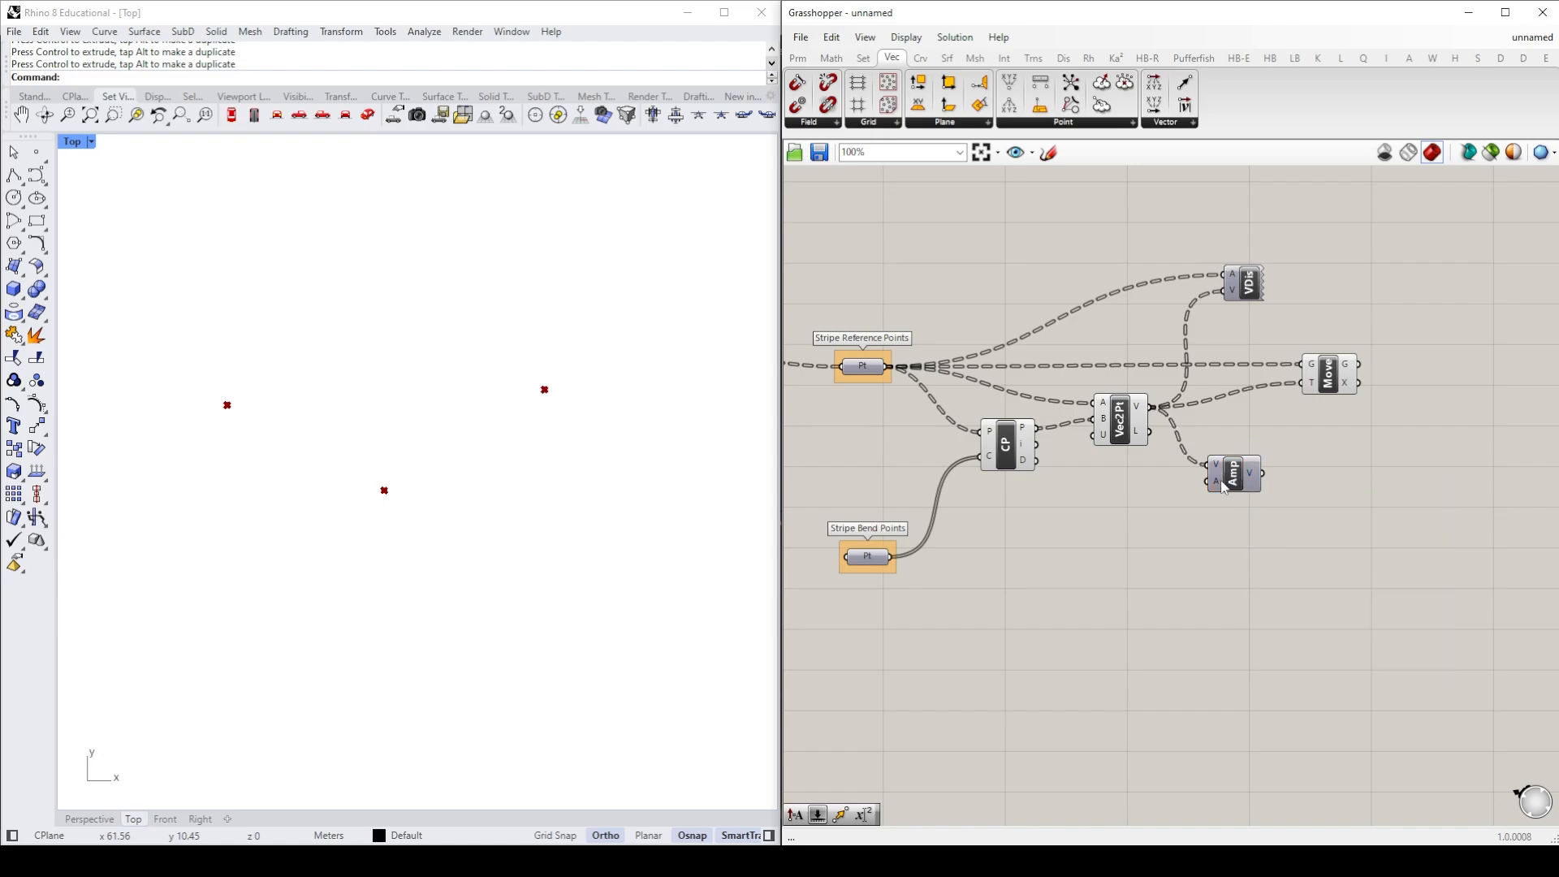
Step: Shift the Amplitude component slightly right and add a number slider of 3 as its A input
left_click_drag(1232, 479, 1263, 482)
double_click(1187, 504)
type("3")
key("Return")
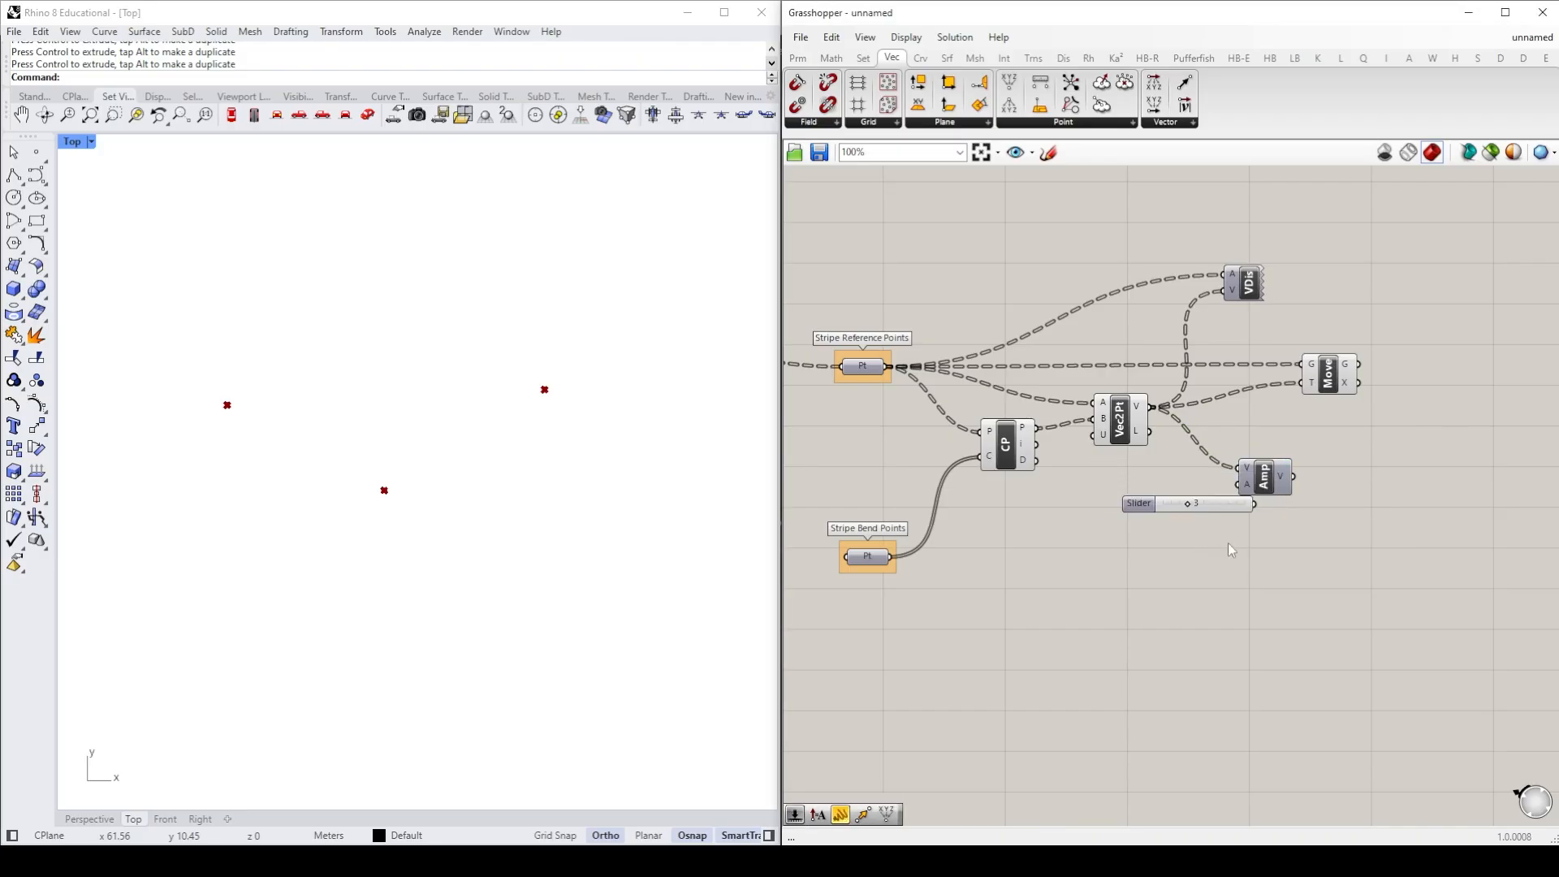
left_click_drag(1122, 501, 1064, 527)
left_click(1235, 531)
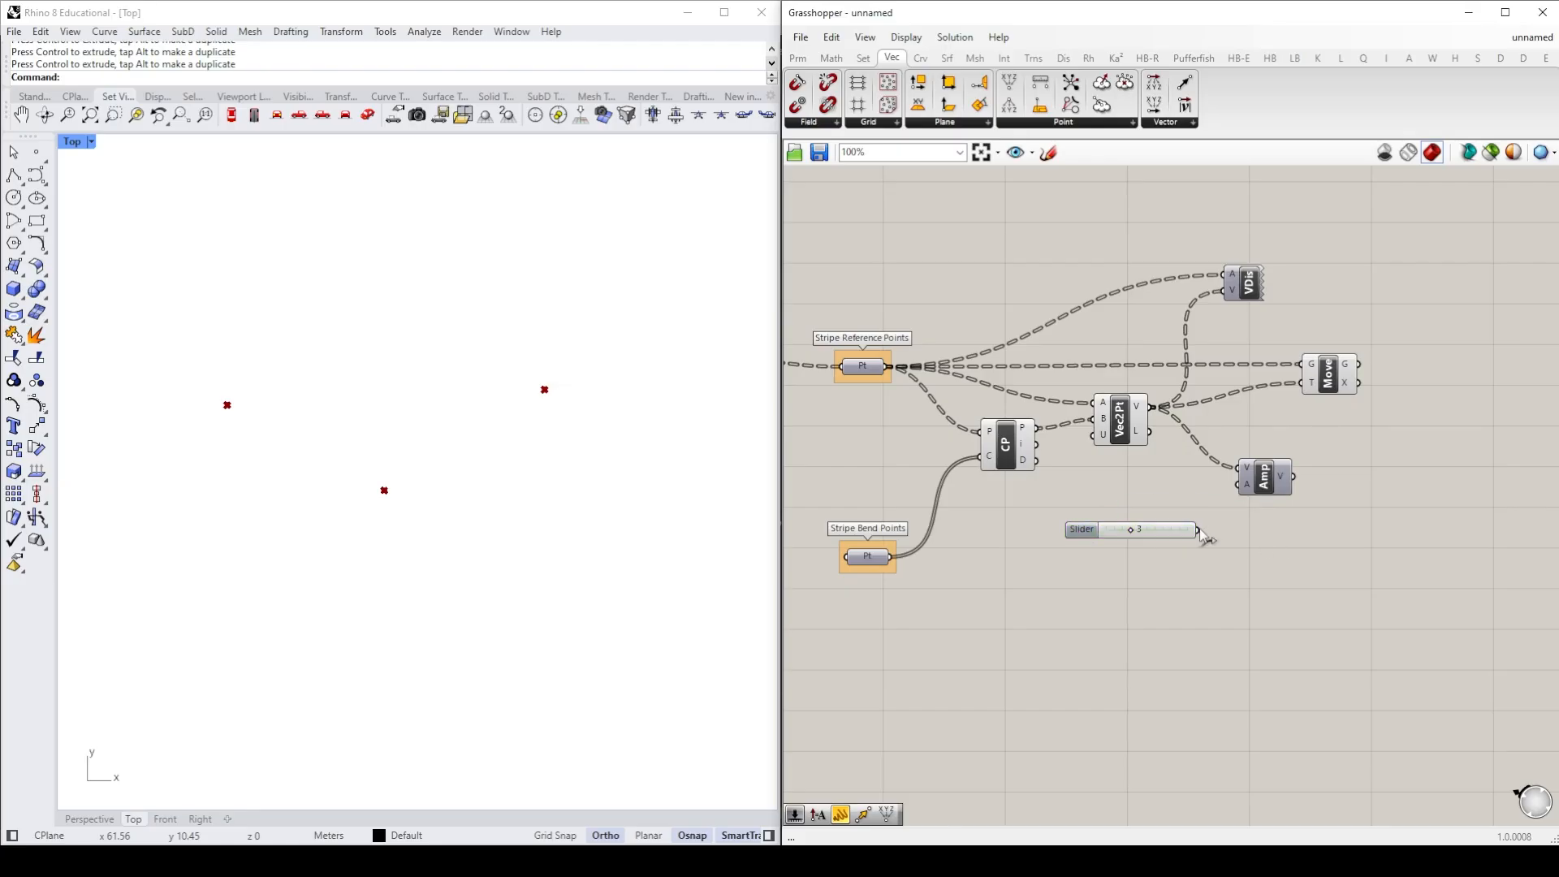
left_click_drag(1239, 494, 1240, 490)
Step: Replace Move's T input with Amplitude's V output, testing the amplitude slider at 7 before returning it to 3
left_click_drag(1294, 477, 1317, 395)
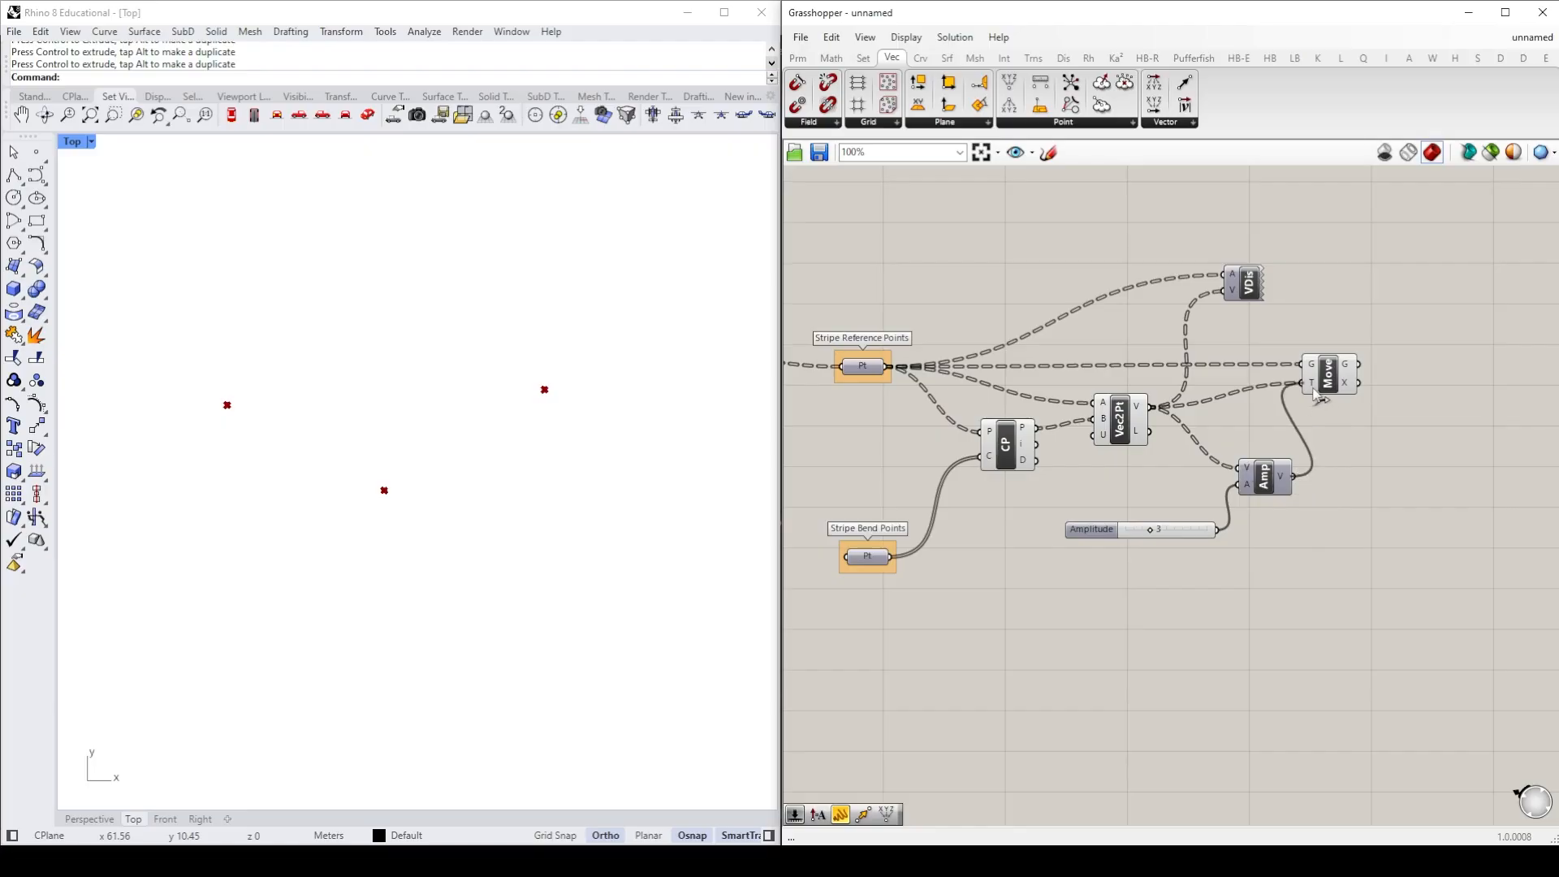
mouse_move(1149, 531)
left_mouse_down()
mouse_move(1109, 531)
mouse_move(1205, 527)
mouse_move(1163, 529)
mouse_move(1181, 530)
left_mouse_up()
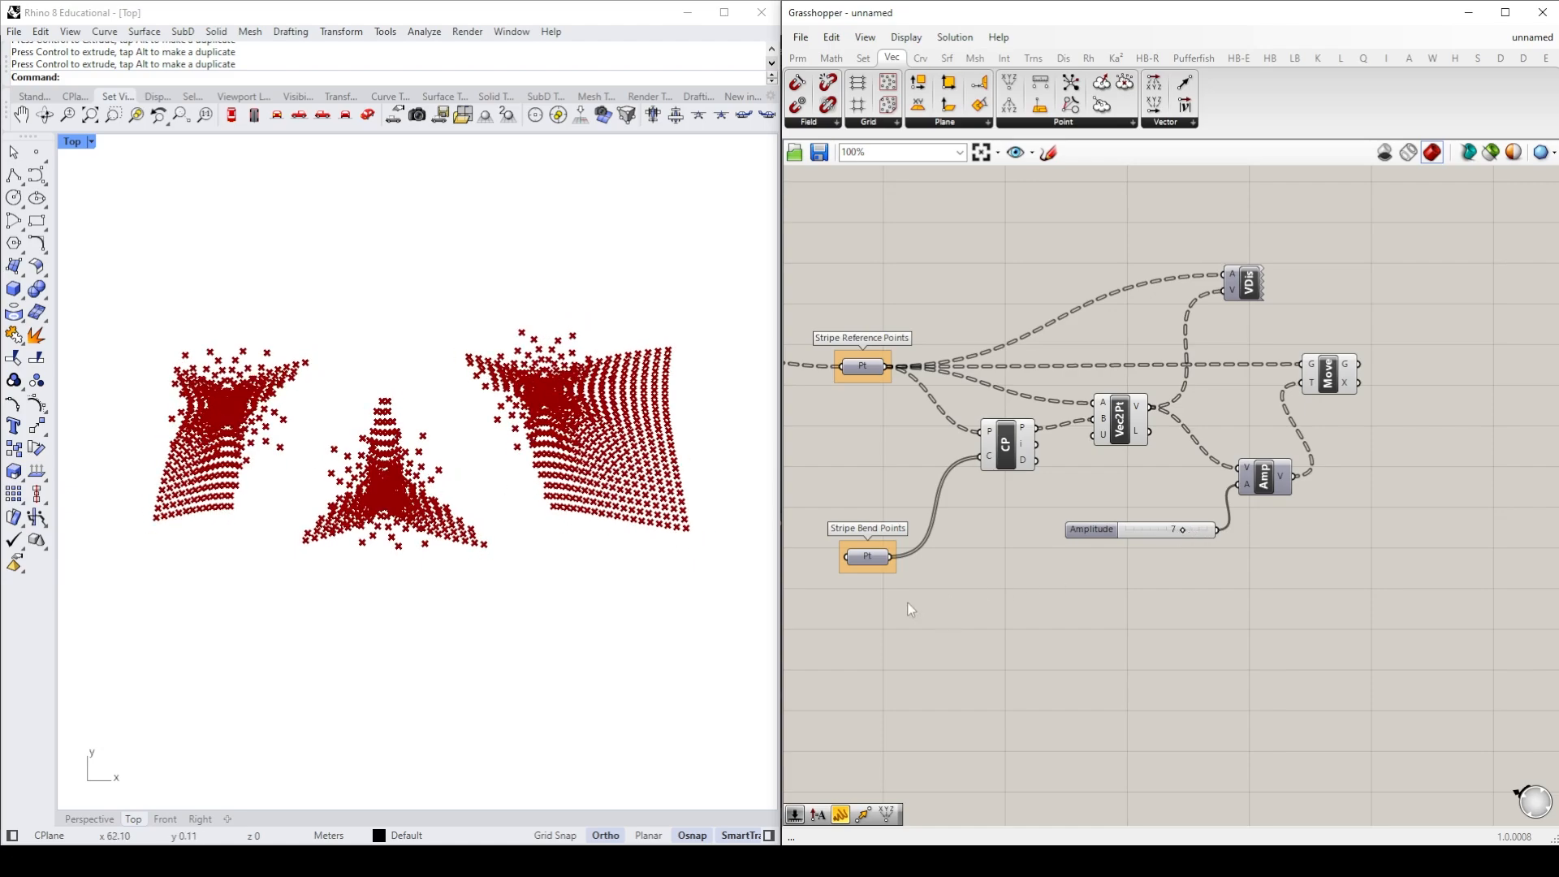
mouse_move(1185, 529)
left_mouse_down()
mouse_move(1215, 528)
mouse_move(1128, 525)
mouse_move(1155, 528)
left_mouse_up()
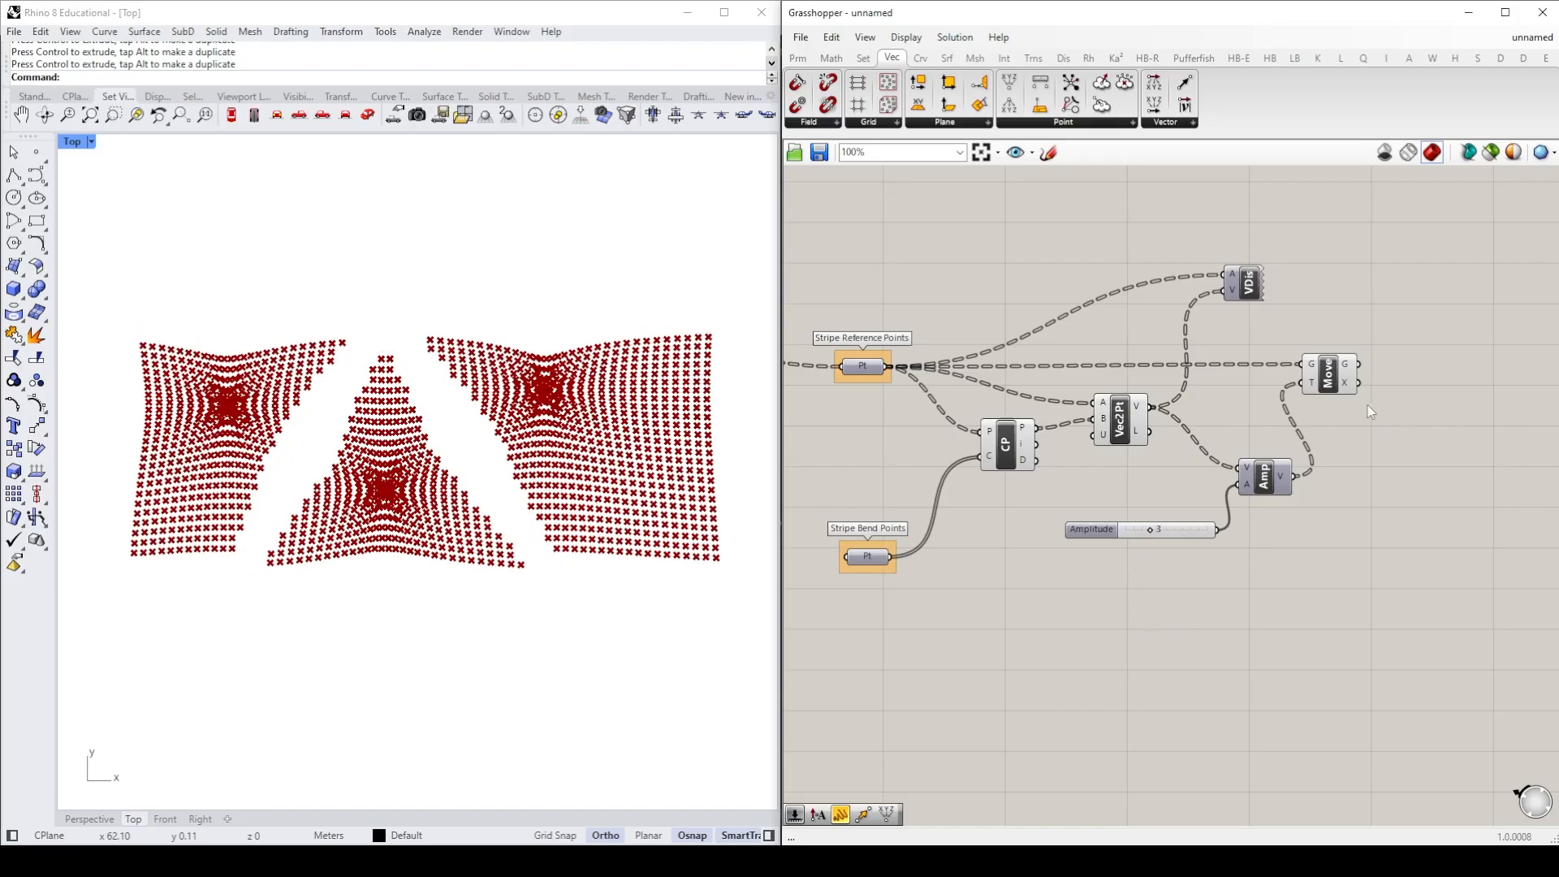
Step: Shift Move farther right and insert a Negative component between Amplitude's V output and Move's T input
left_click_drag(1329, 375, 1465, 375)
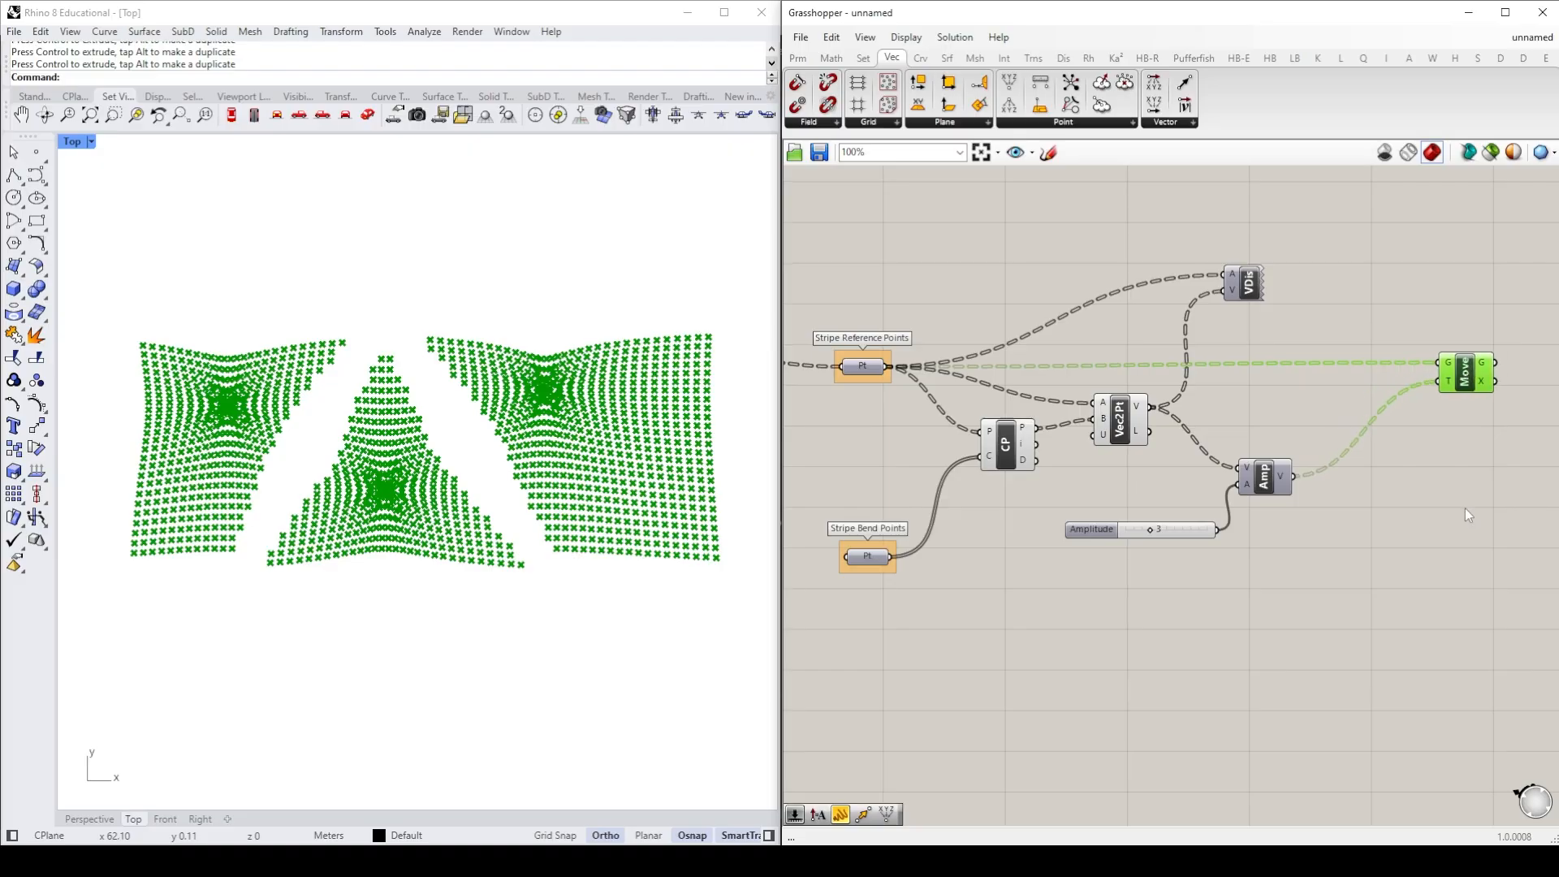
left_click(1464, 510)
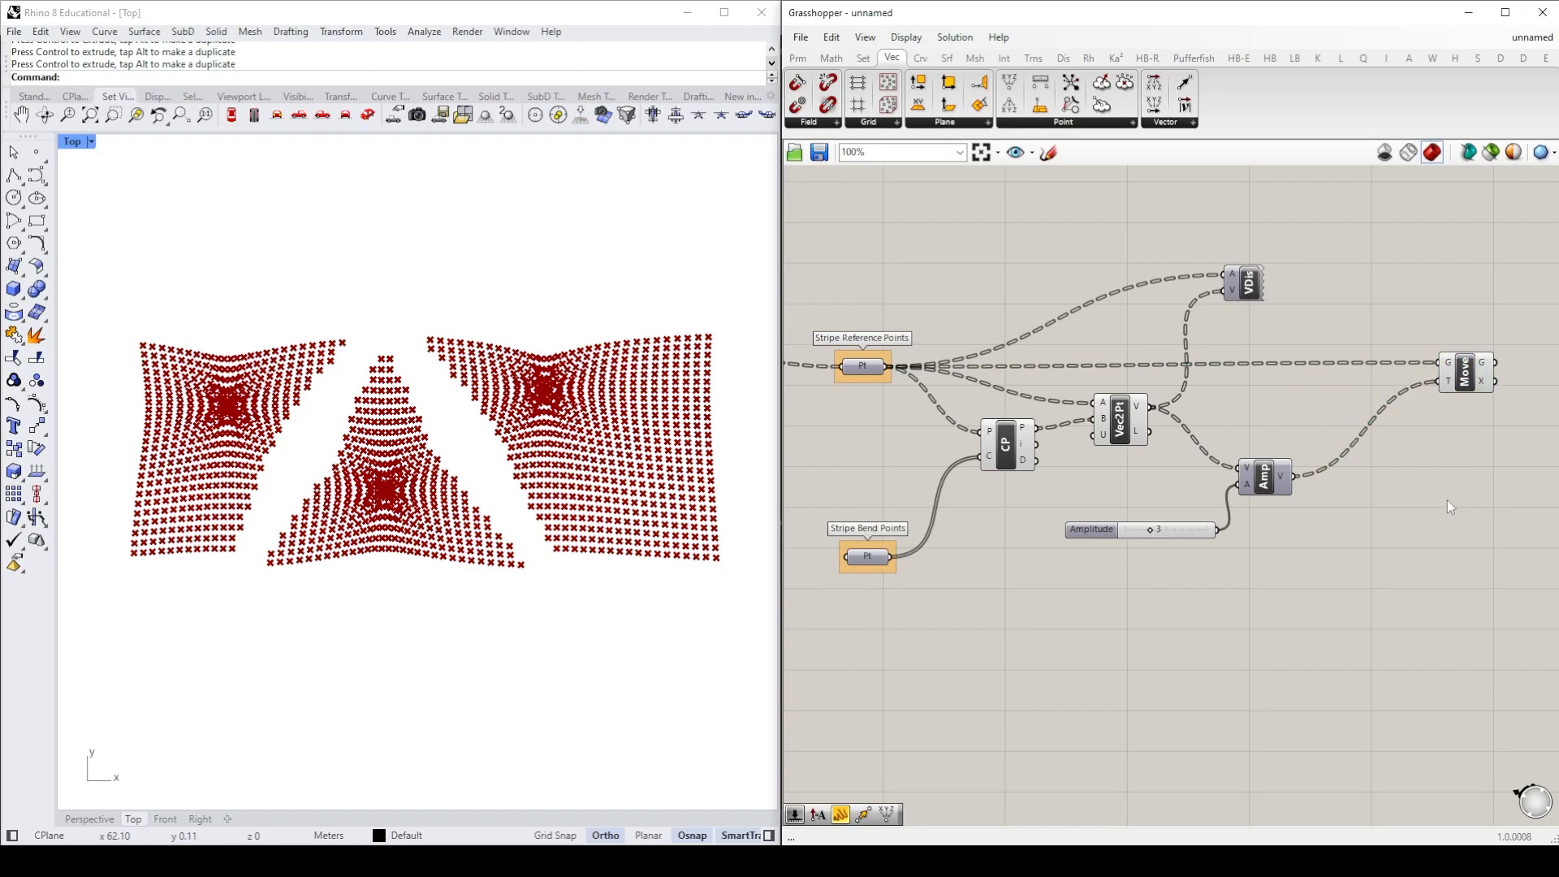
left_click(835, 60)
left_click(937, 123)
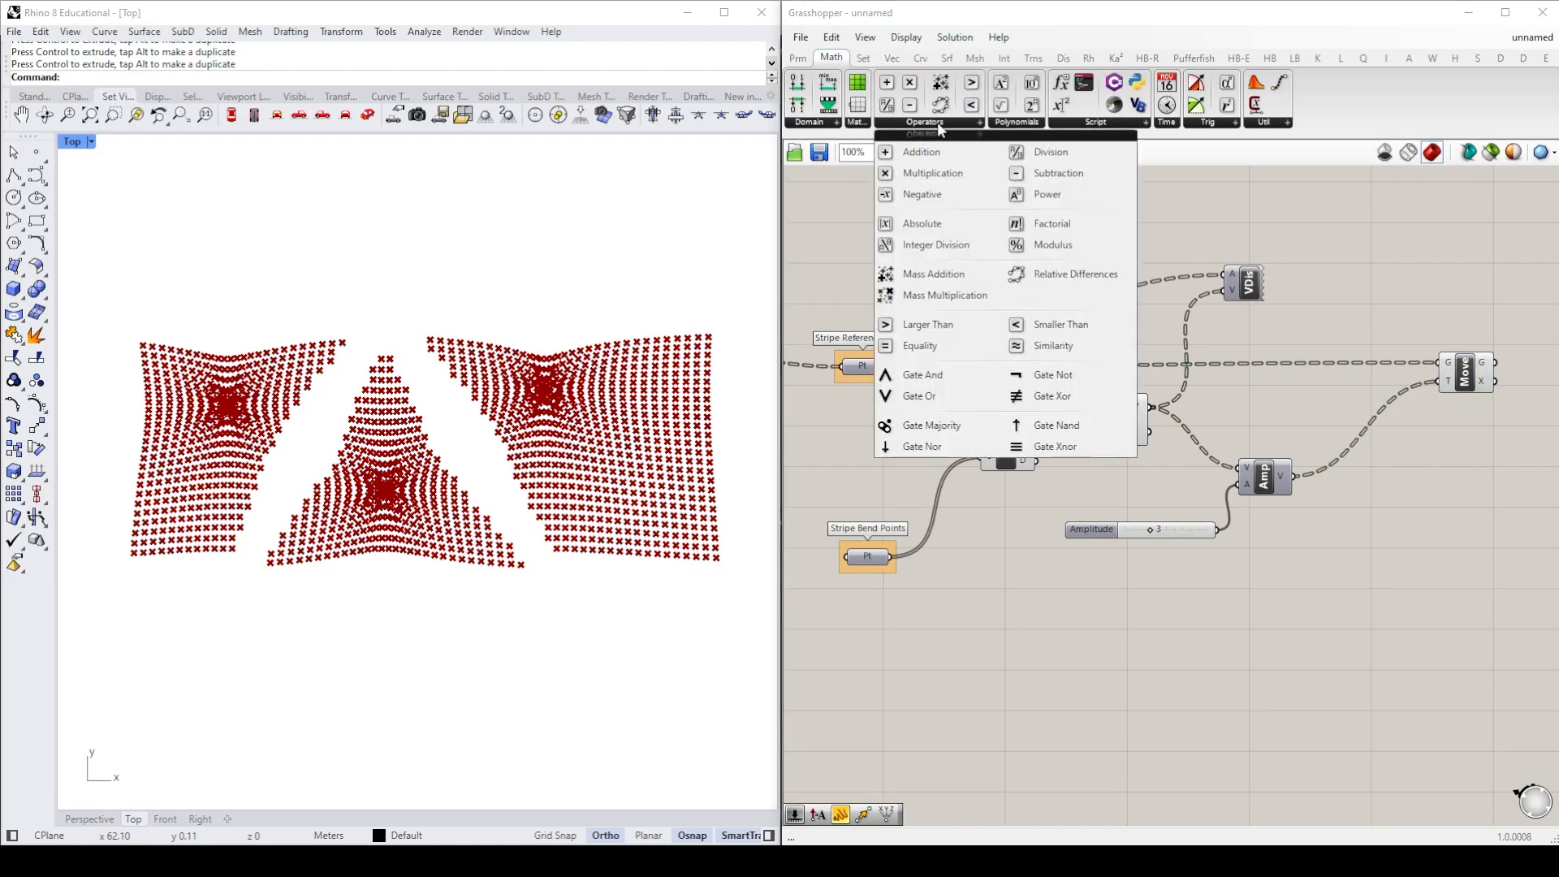
left_click(923, 198)
left_click(1391, 497)
left_click_drag(1291, 476, 1367, 497)
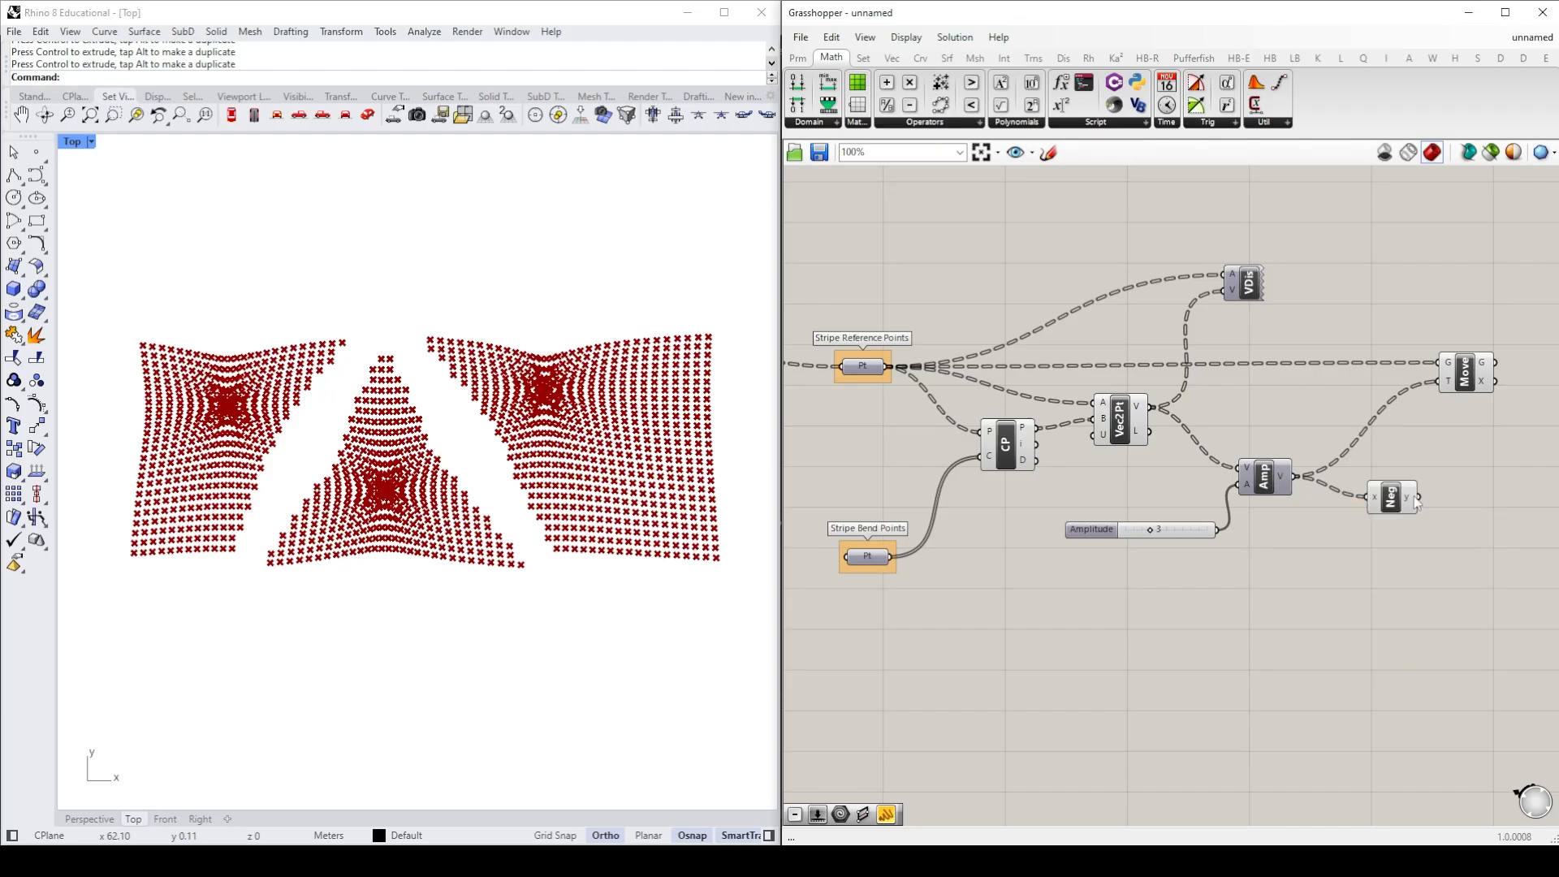
left_click_drag(1418, 497, 1447, 383)
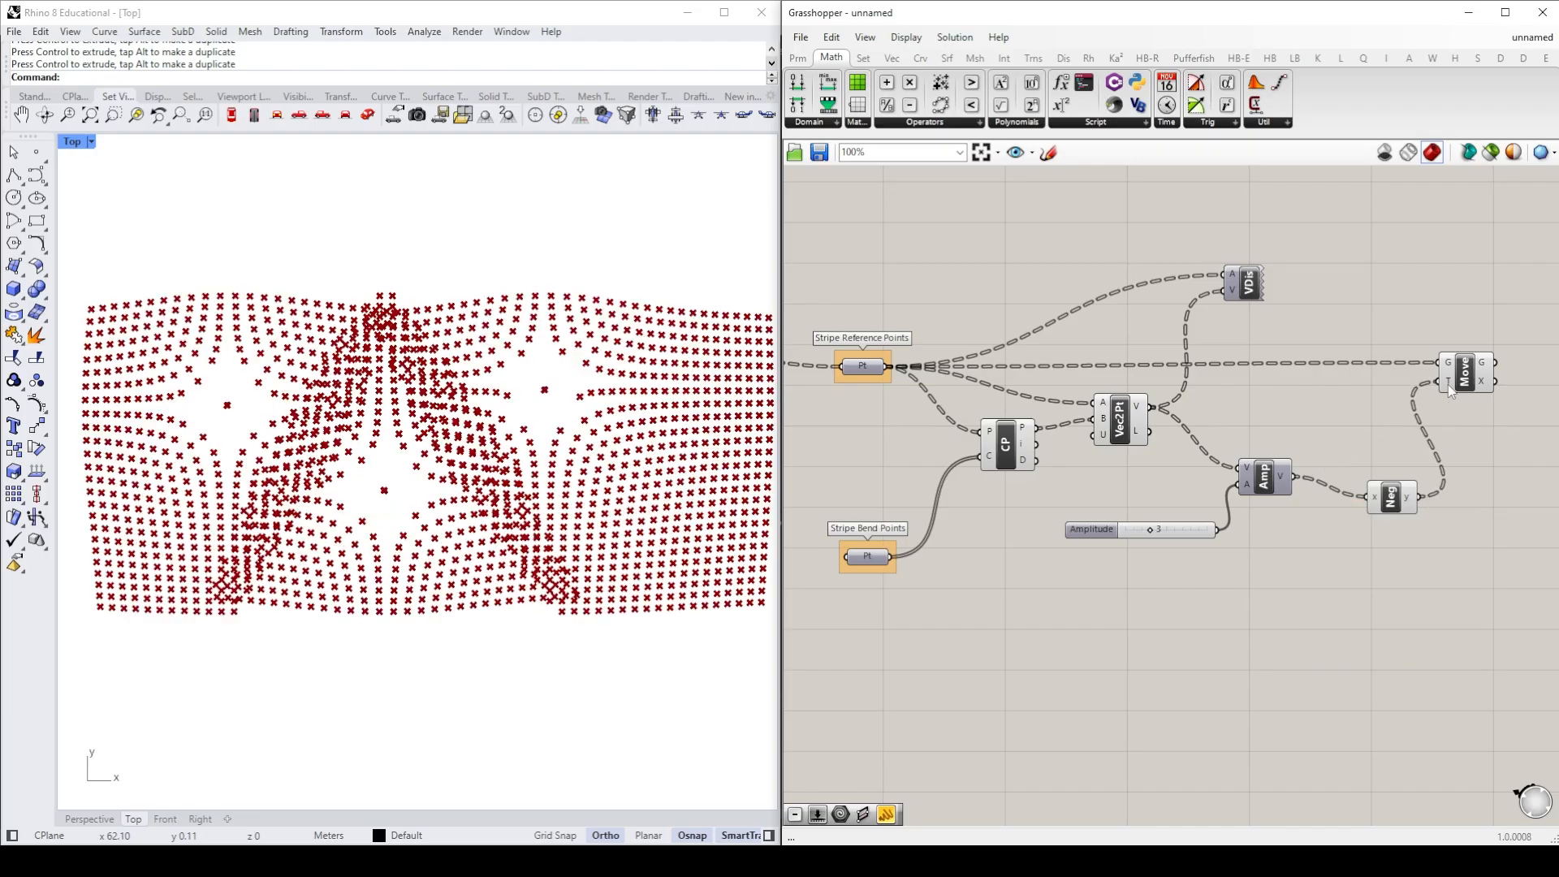
Step: Set the Amplitude slider to 2
mouse_move(1147, 529)
left_mouse_down()
mouse_move(1123, 531)
mouse_move(1179, 529)
mouse_move(1143, 526)
left_mouse_up()
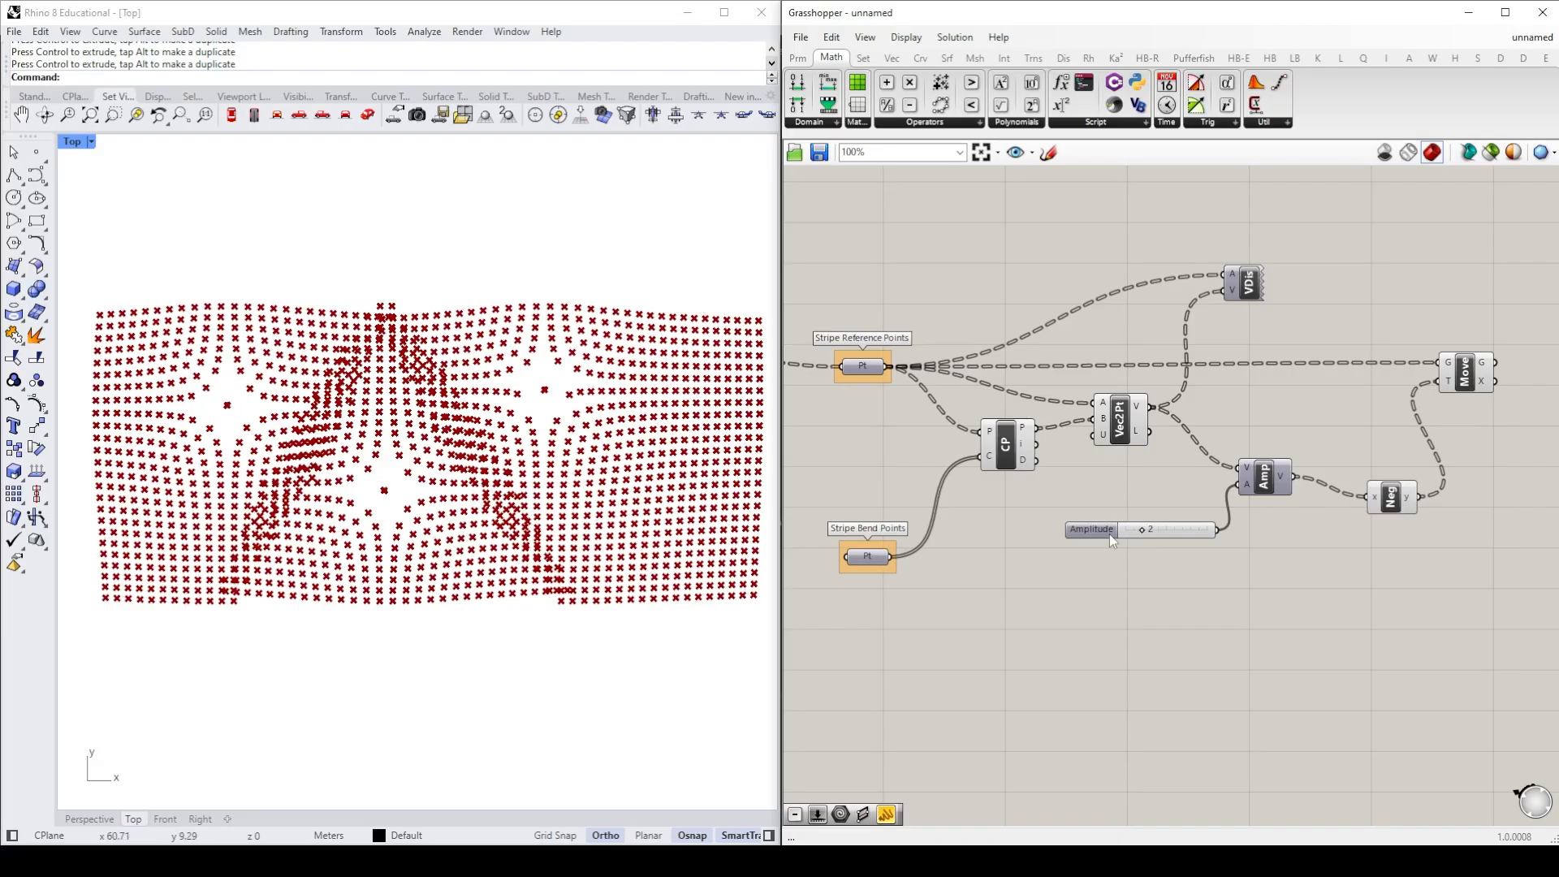
mouse_move(1143, 533)
left_mouse_down()
mouse_move(1159, 529)
mouse_move(1138, 523)
left_mouse_up()
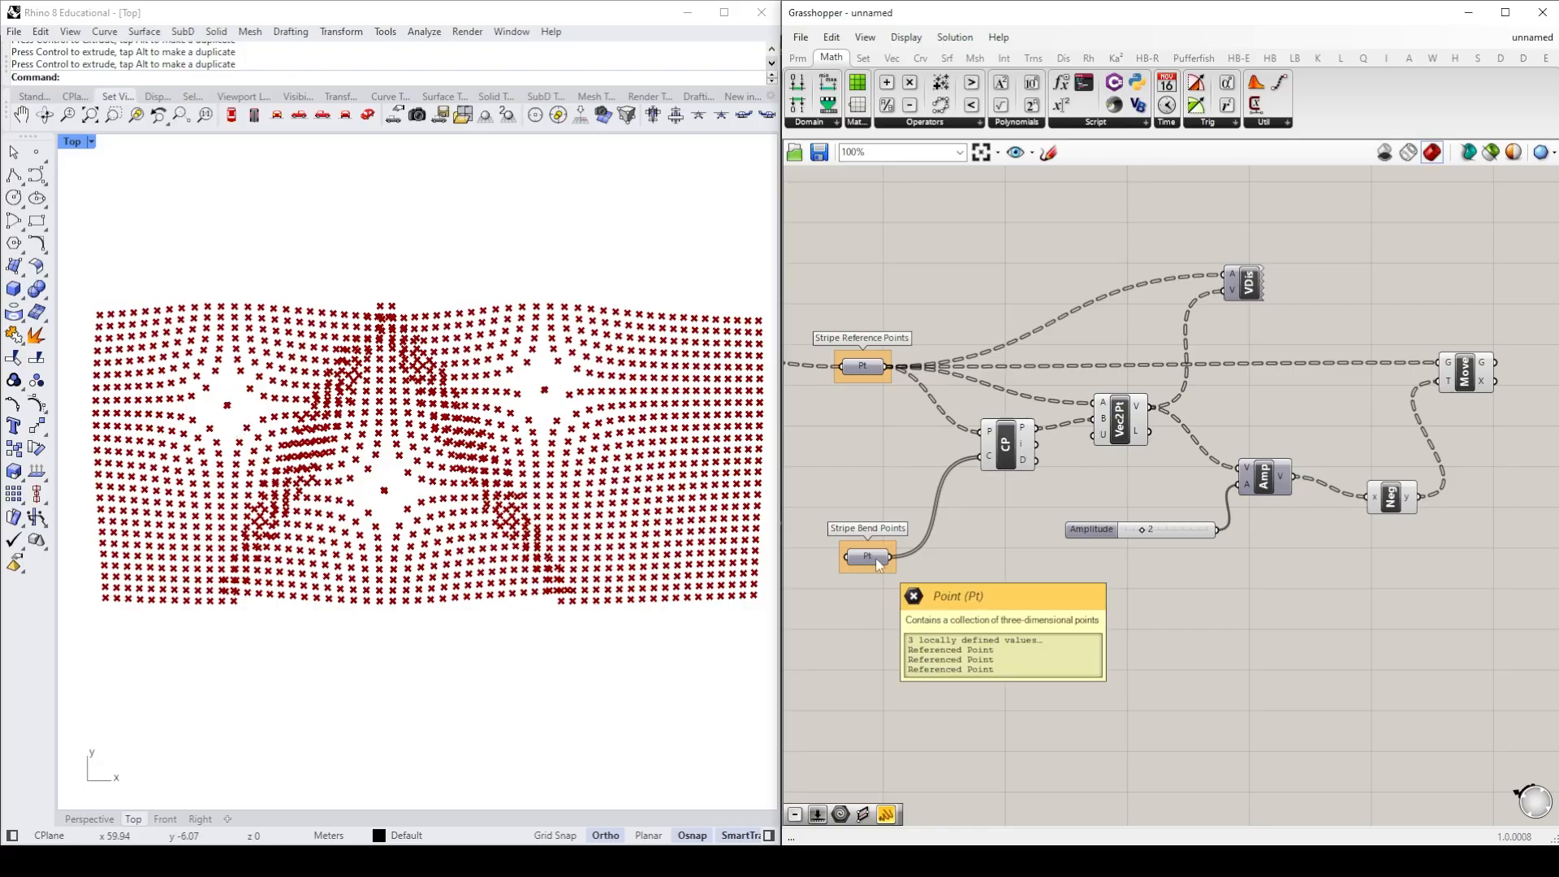
mouse_move(888, 566)
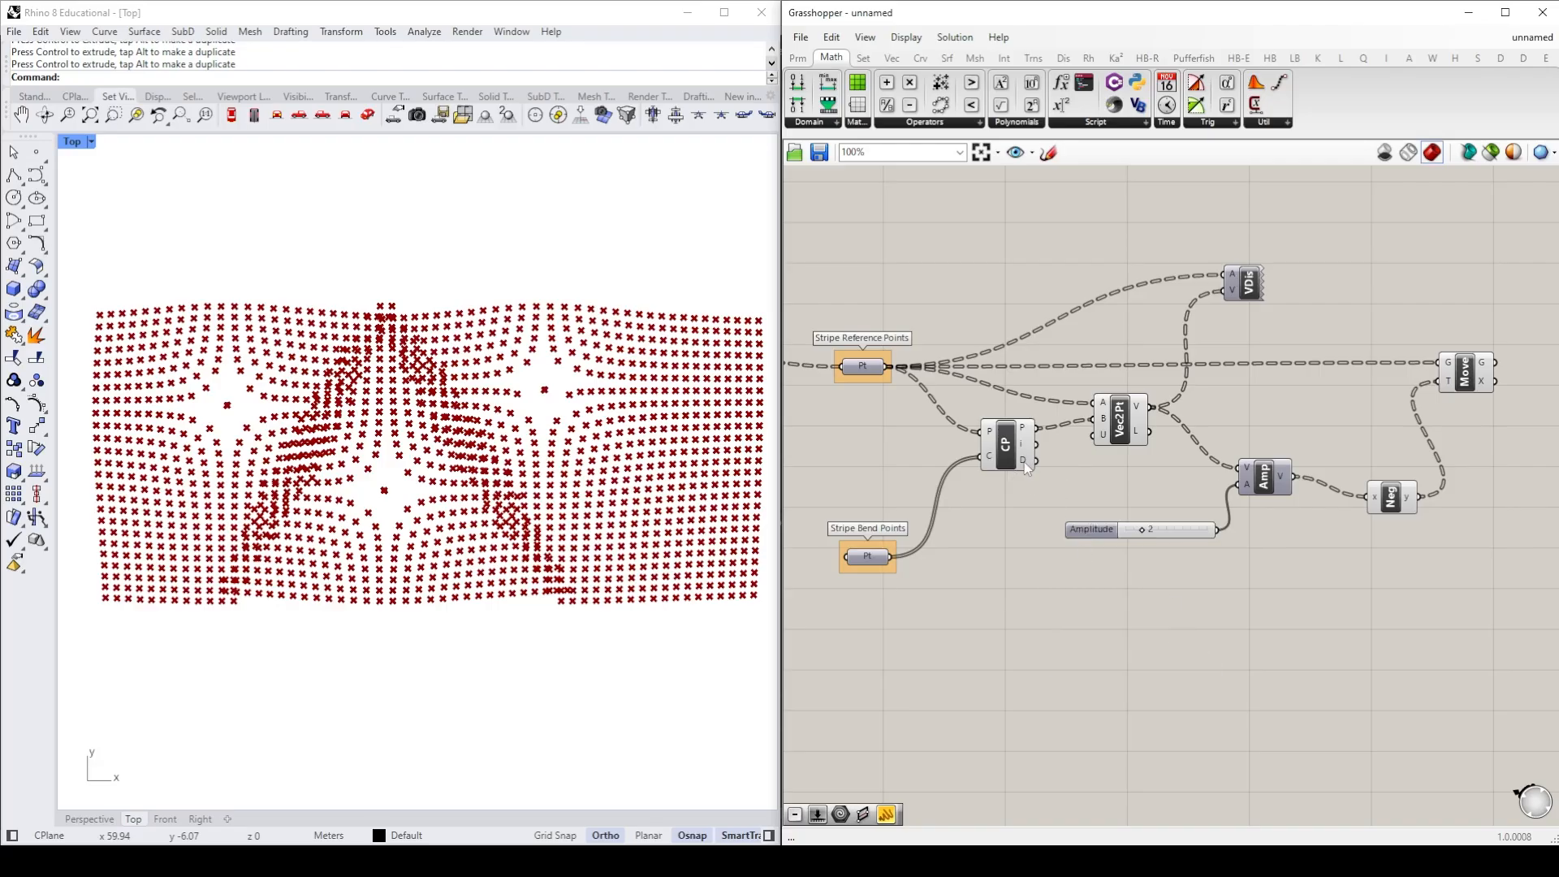
Step: Add a Subtraction component with a new 1.5 number slider as A and Closest Point's D output as B
mouse_move(1025, 463)
double_click(1015, 607)
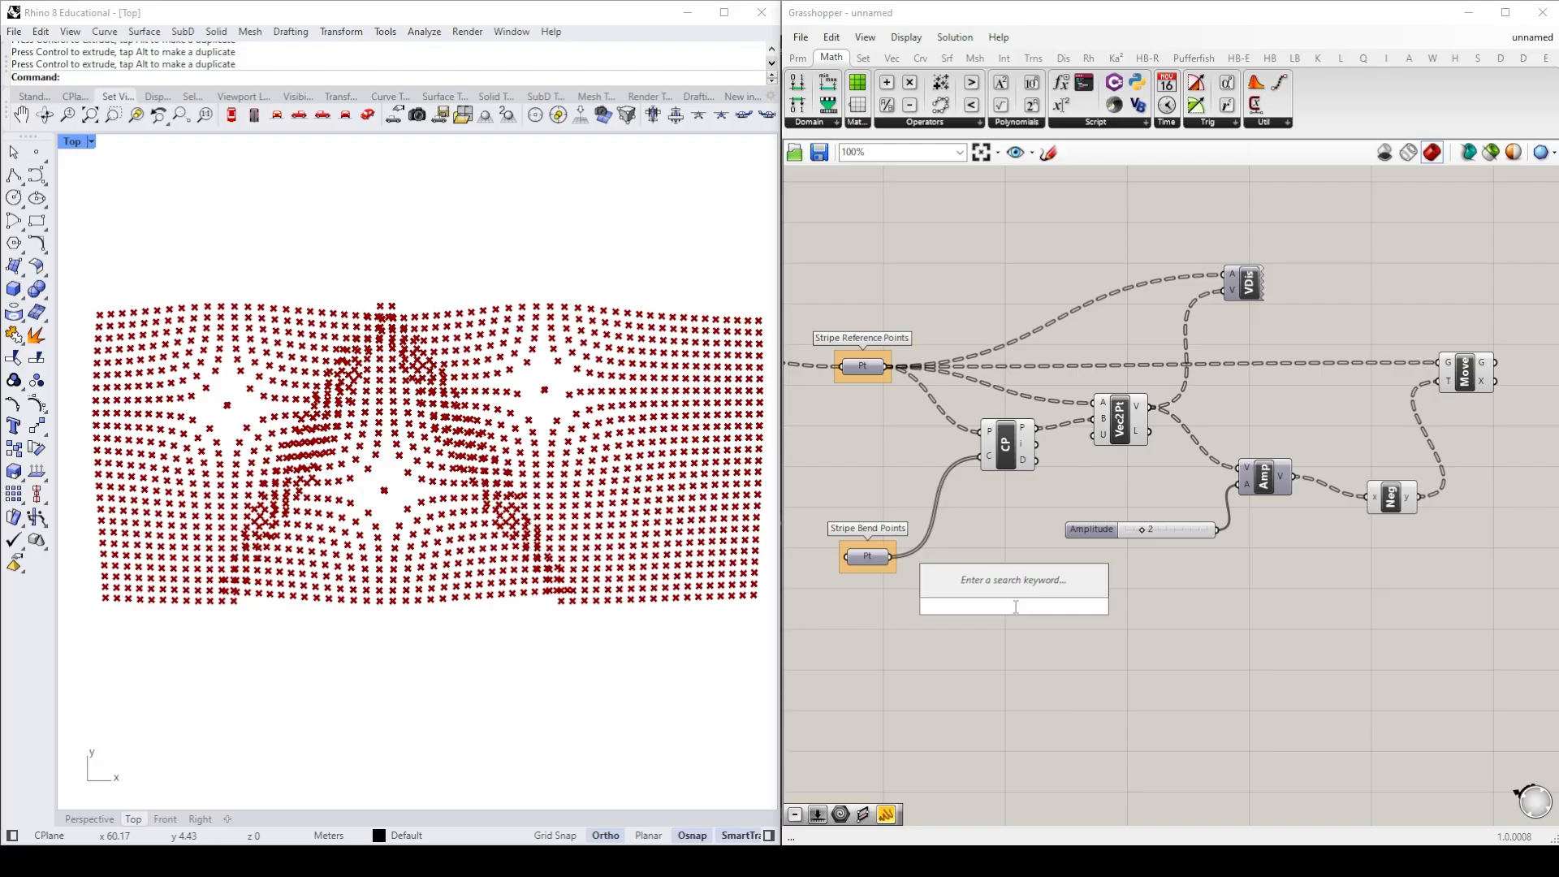
type("1.5")
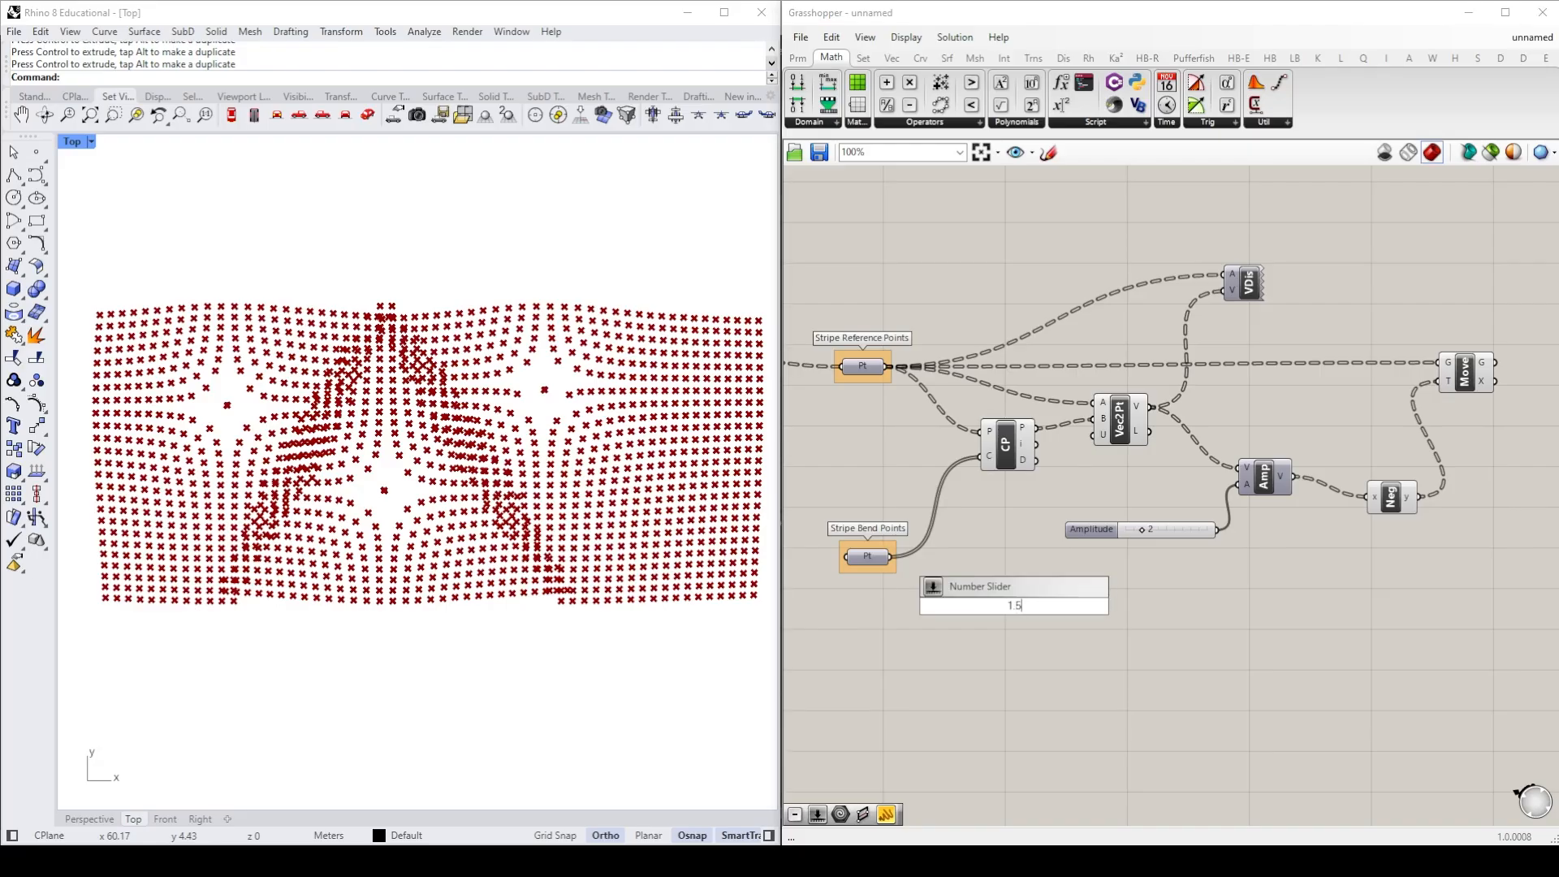
key("Return")
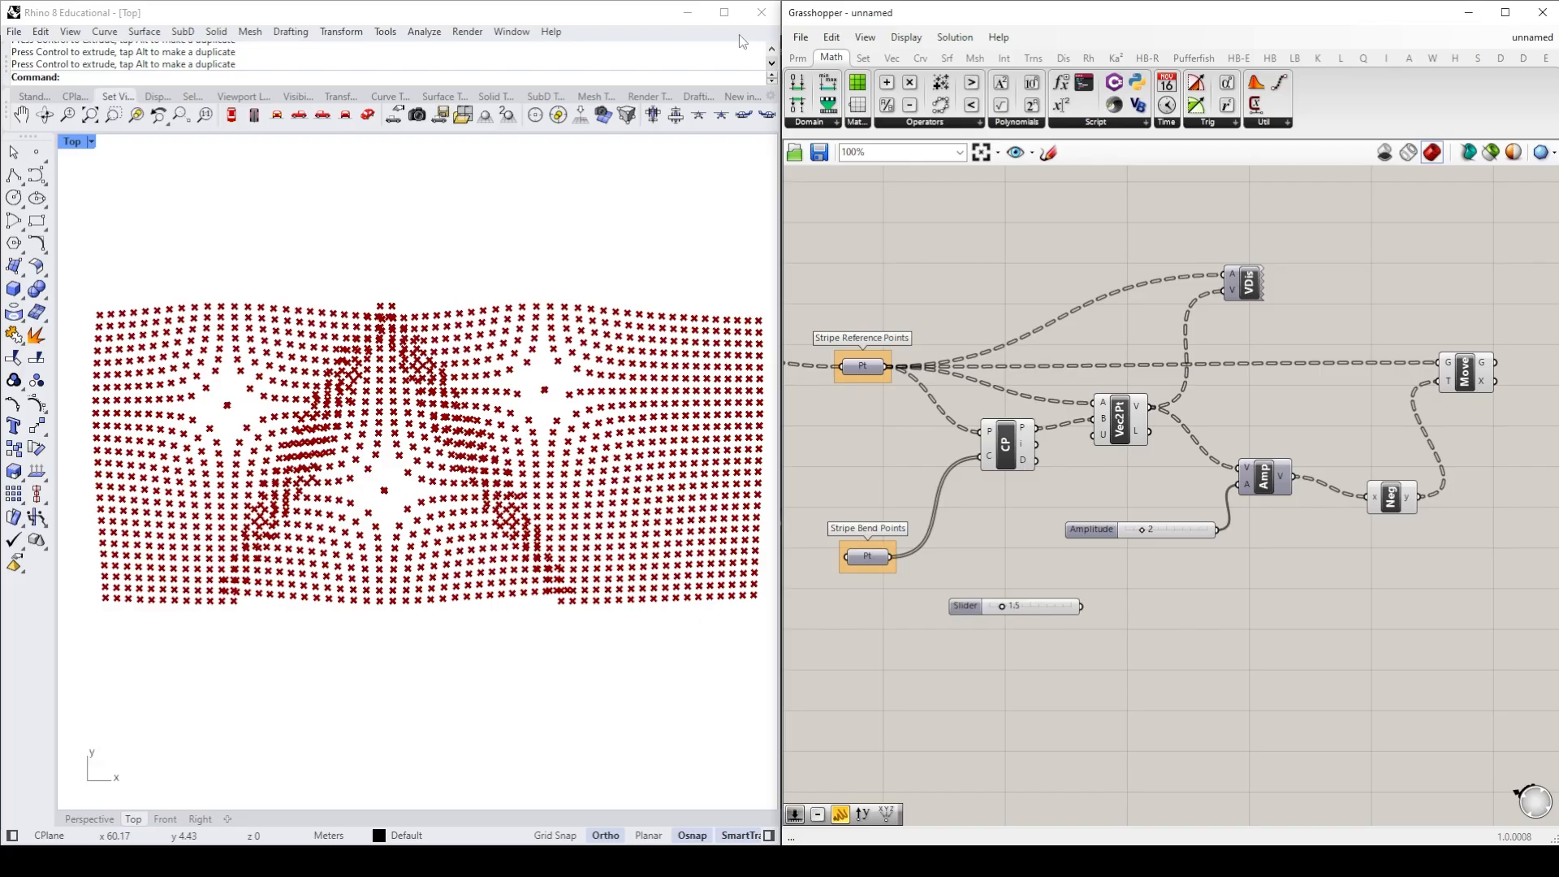
left_click(933, 123)
left_click(1055, 192)
left_click(1169, 625)
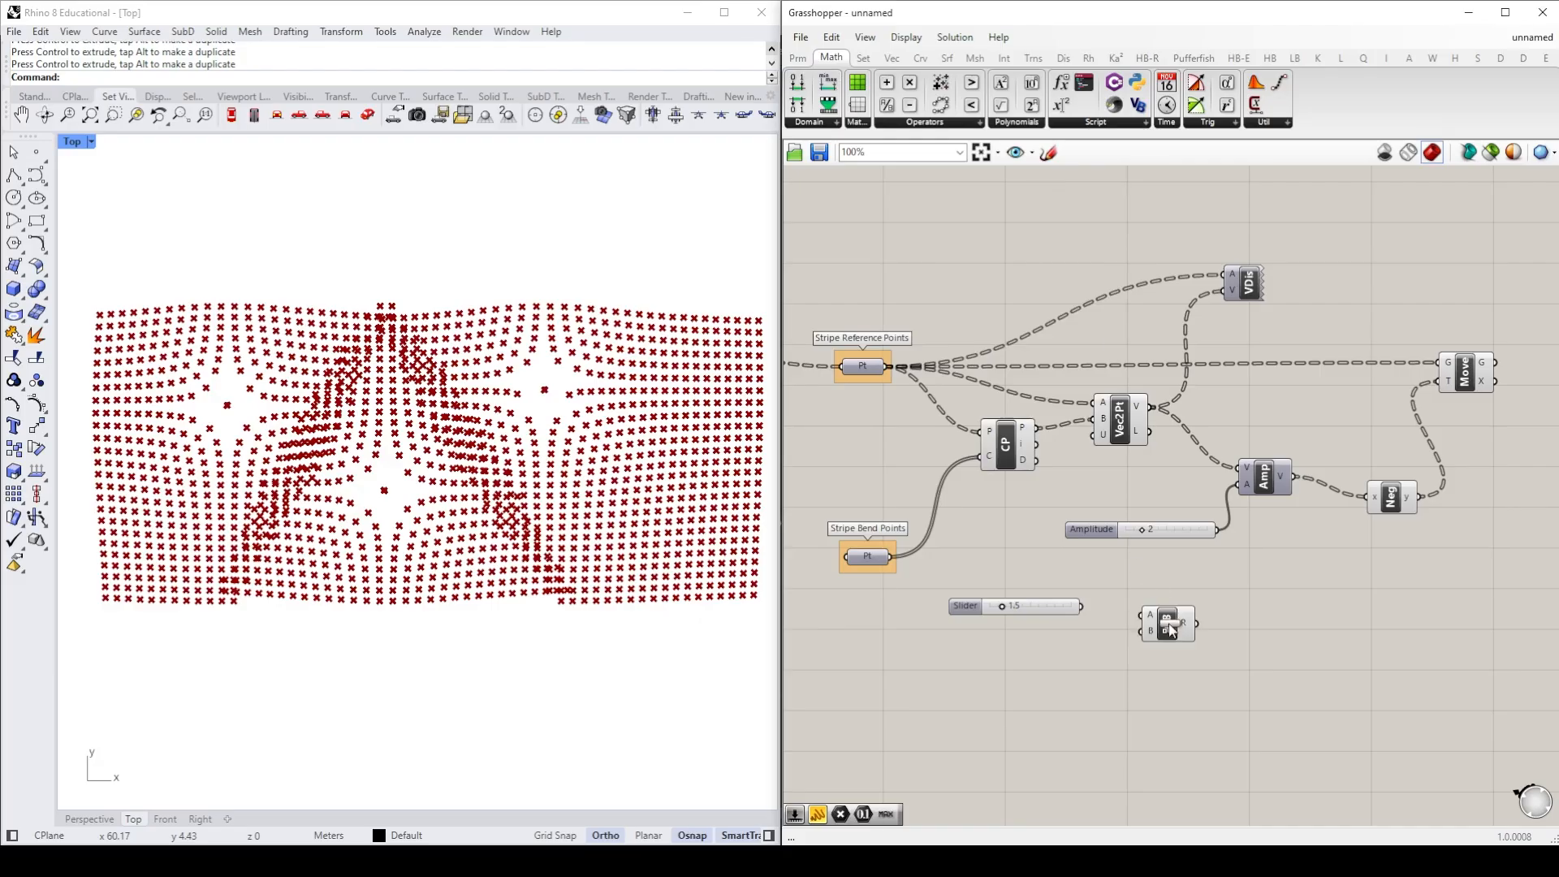
left_click_drag(1080, 606, 1142, 615)
left_click_drag(1036, 461, 1202, 649)
Step: Add a Panel fed by the Subtraction component's R output
mouse_move(1218, 649)
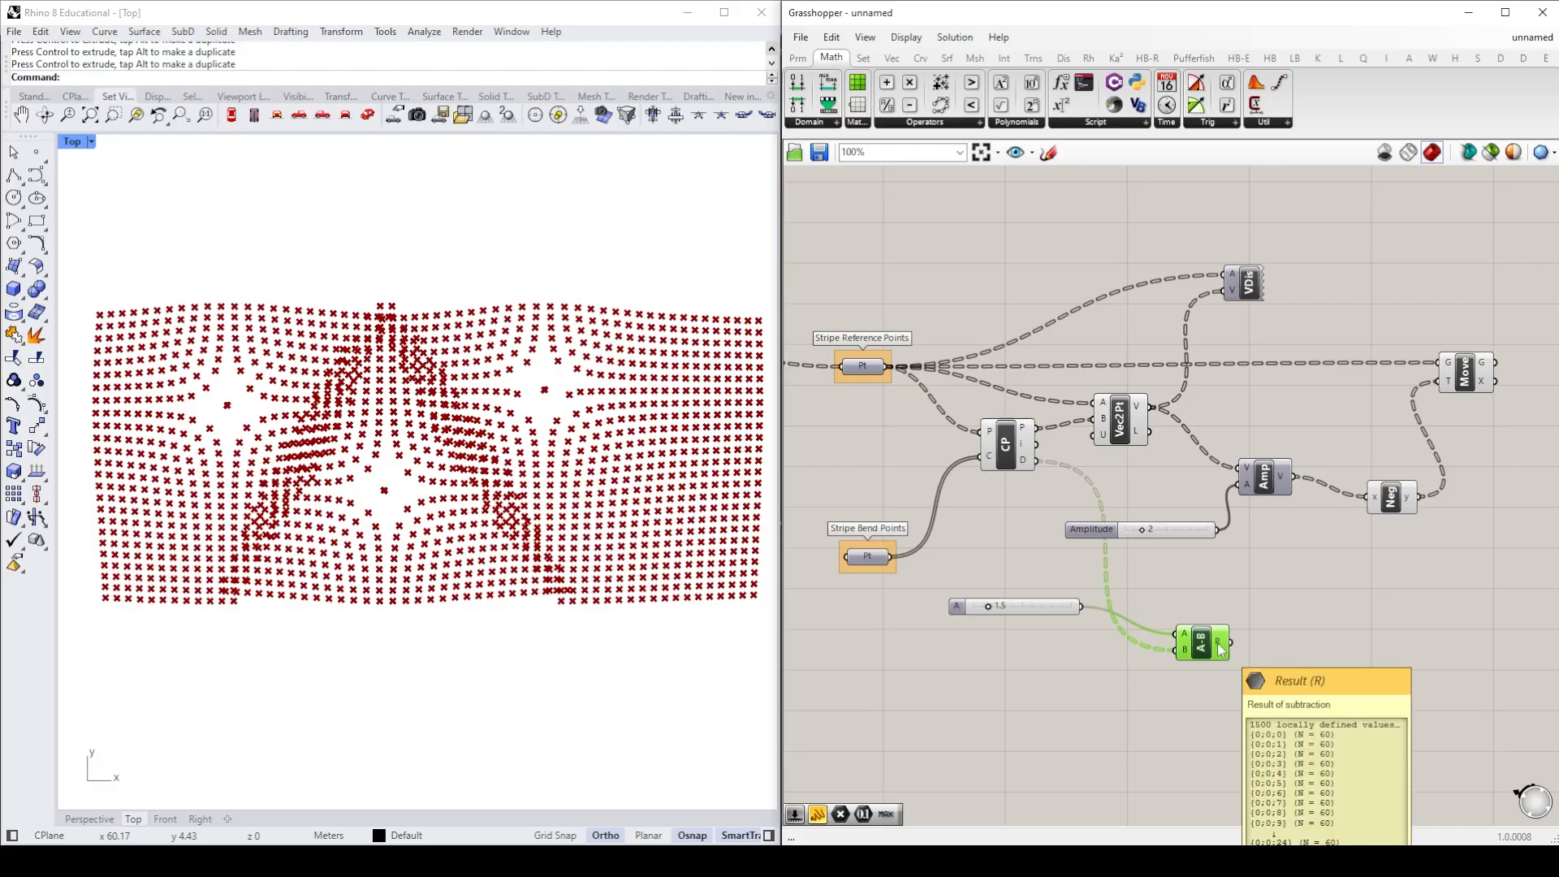
double_click(1362, 641)
type("panel")
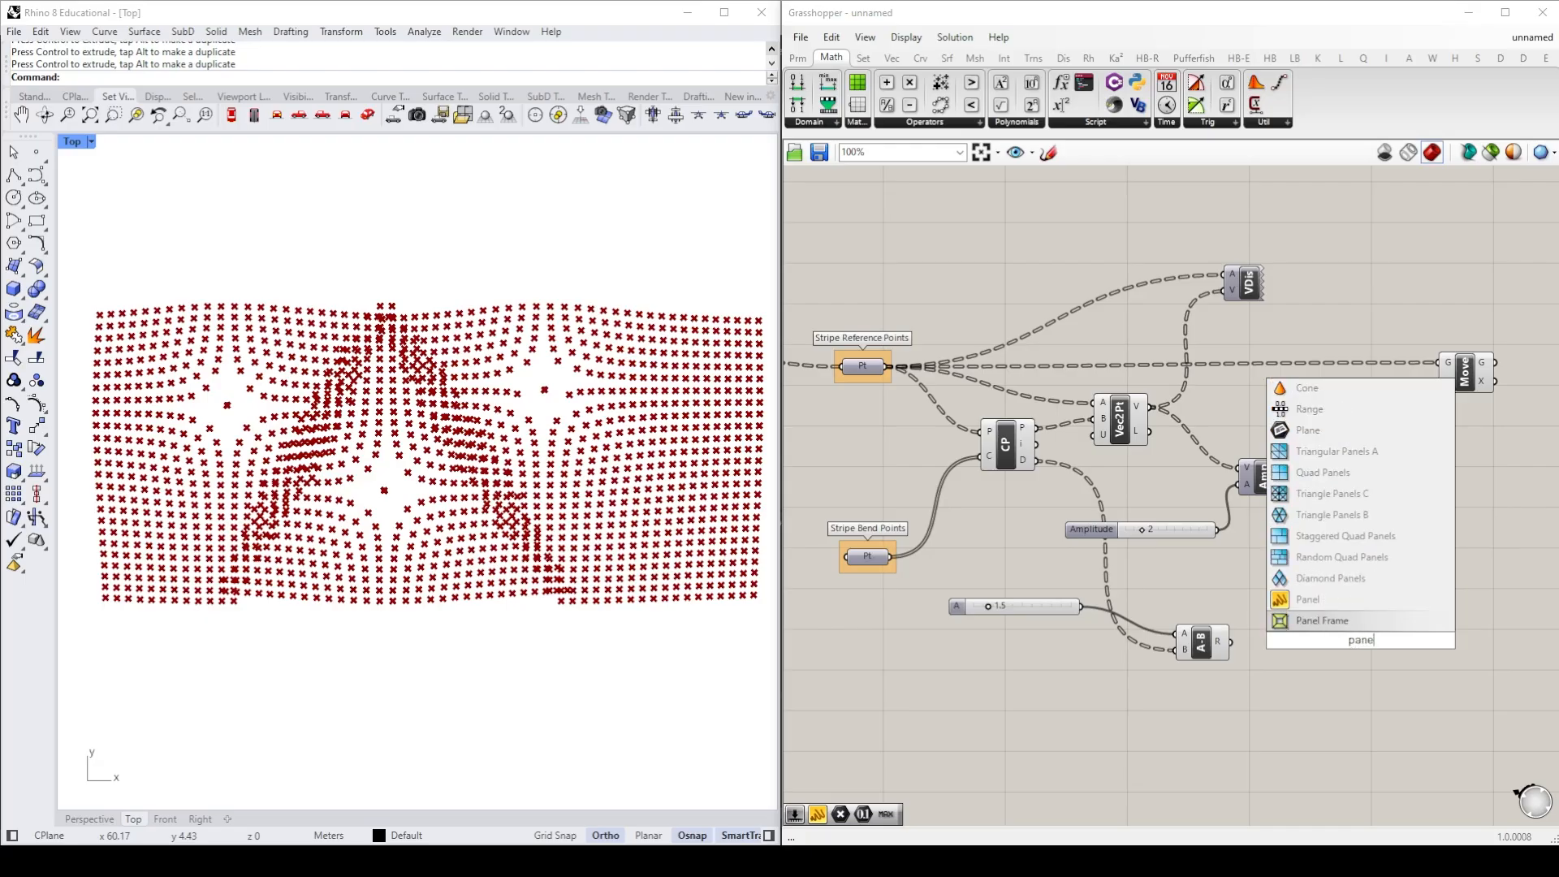
left_click(1361, 602)
left_click_drag(1232, 647, 1317, 650)
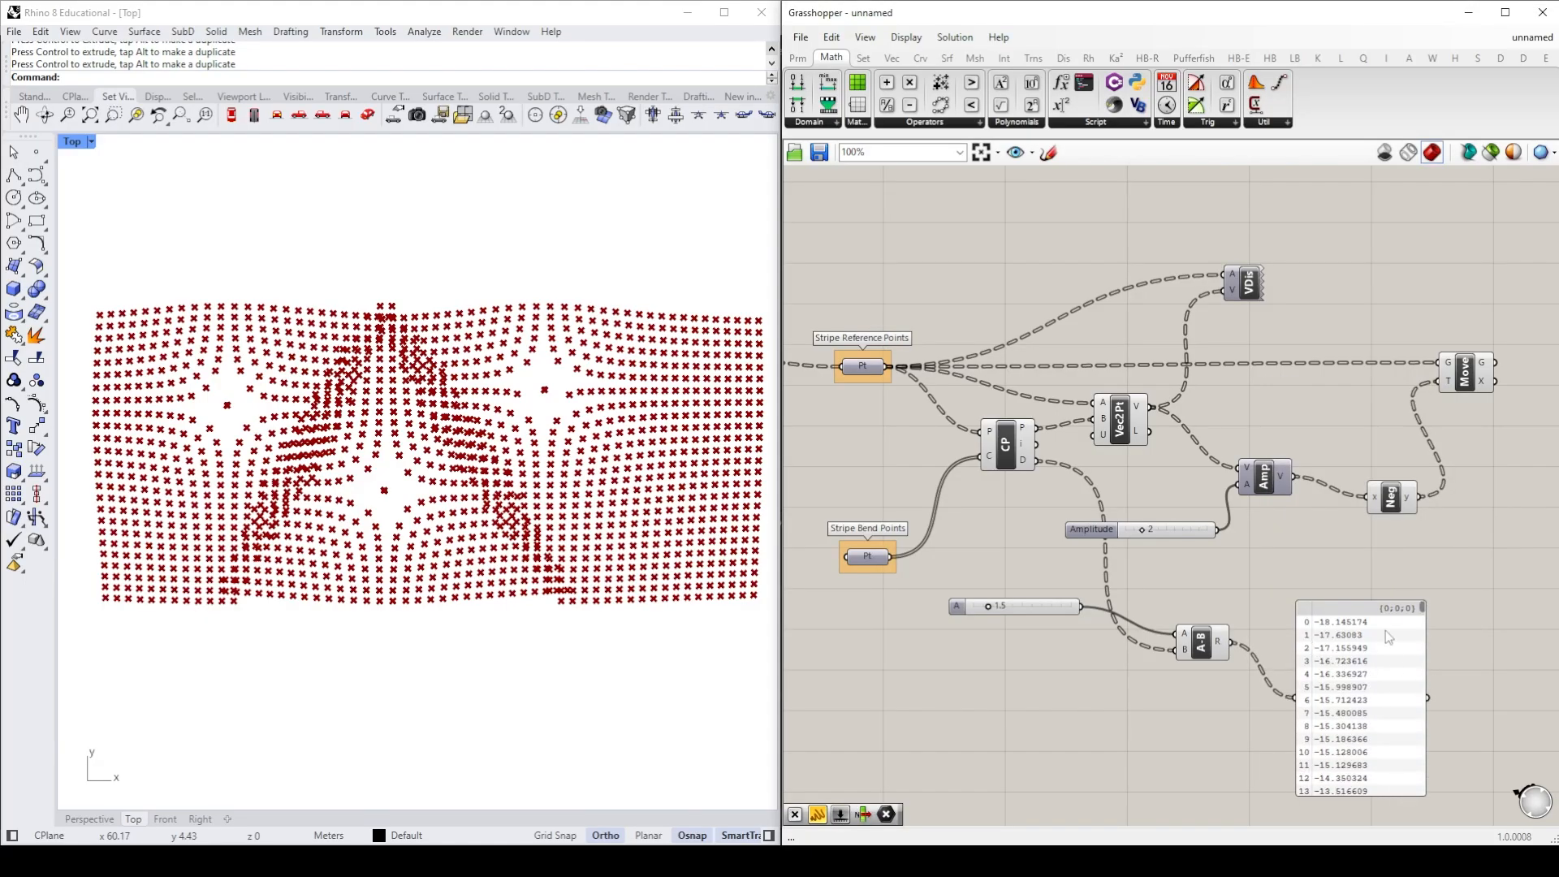
Step: Look through the Panel's list of subtraction results and move the Panel farther right of the Subtraction component
left_click_drag(1424, 608, 1440, 656)
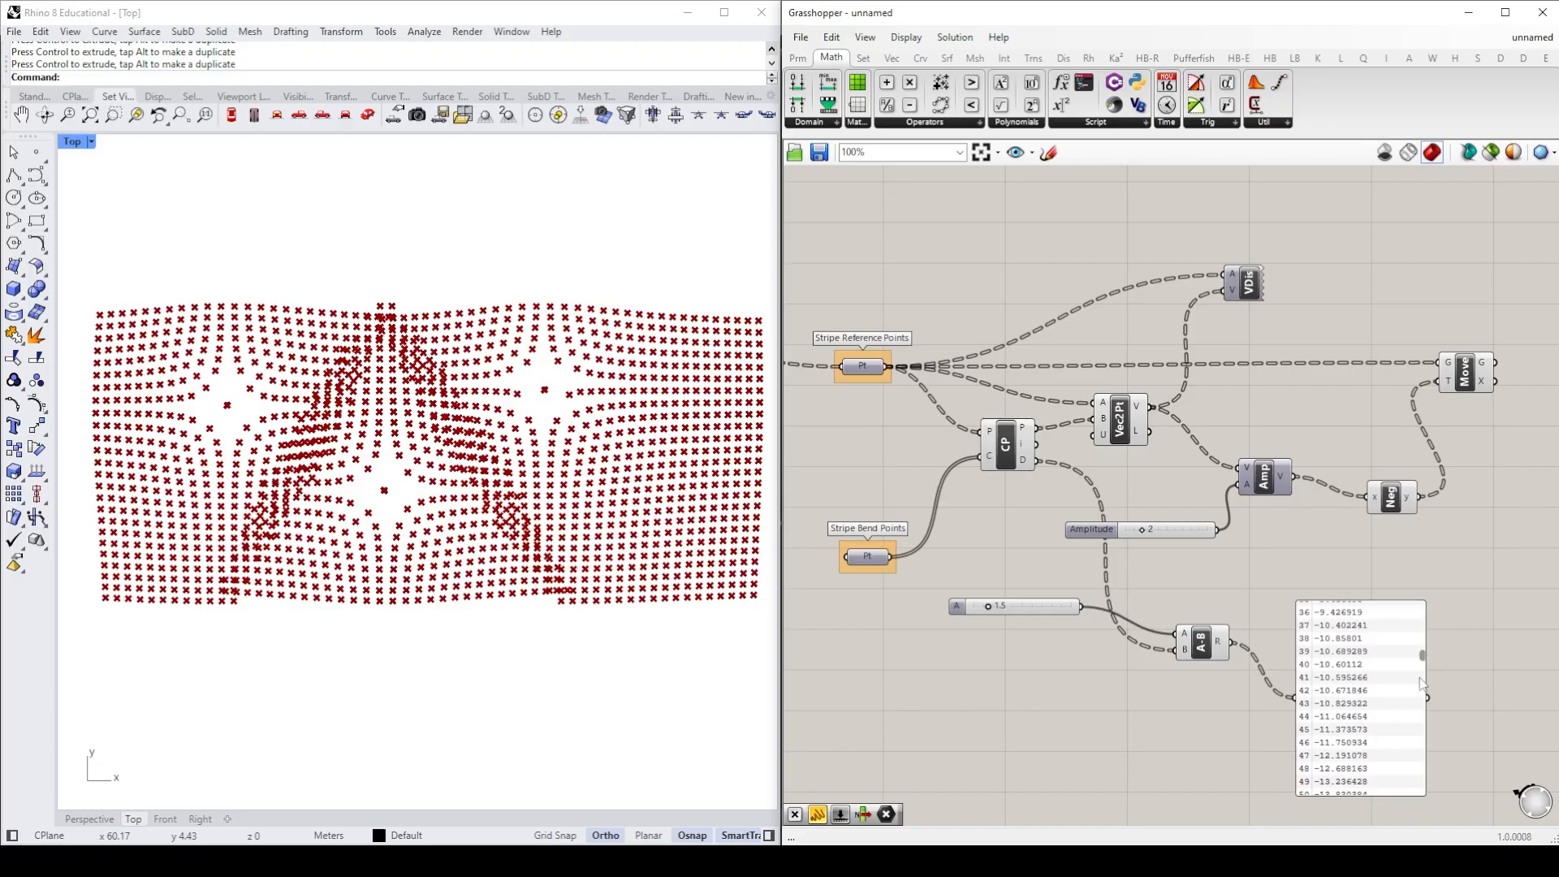
left_click_drag(1424, 655, 1436, 602)
left_click_drag(1352, 710, 1422, 701)
left_click(1114, 703)
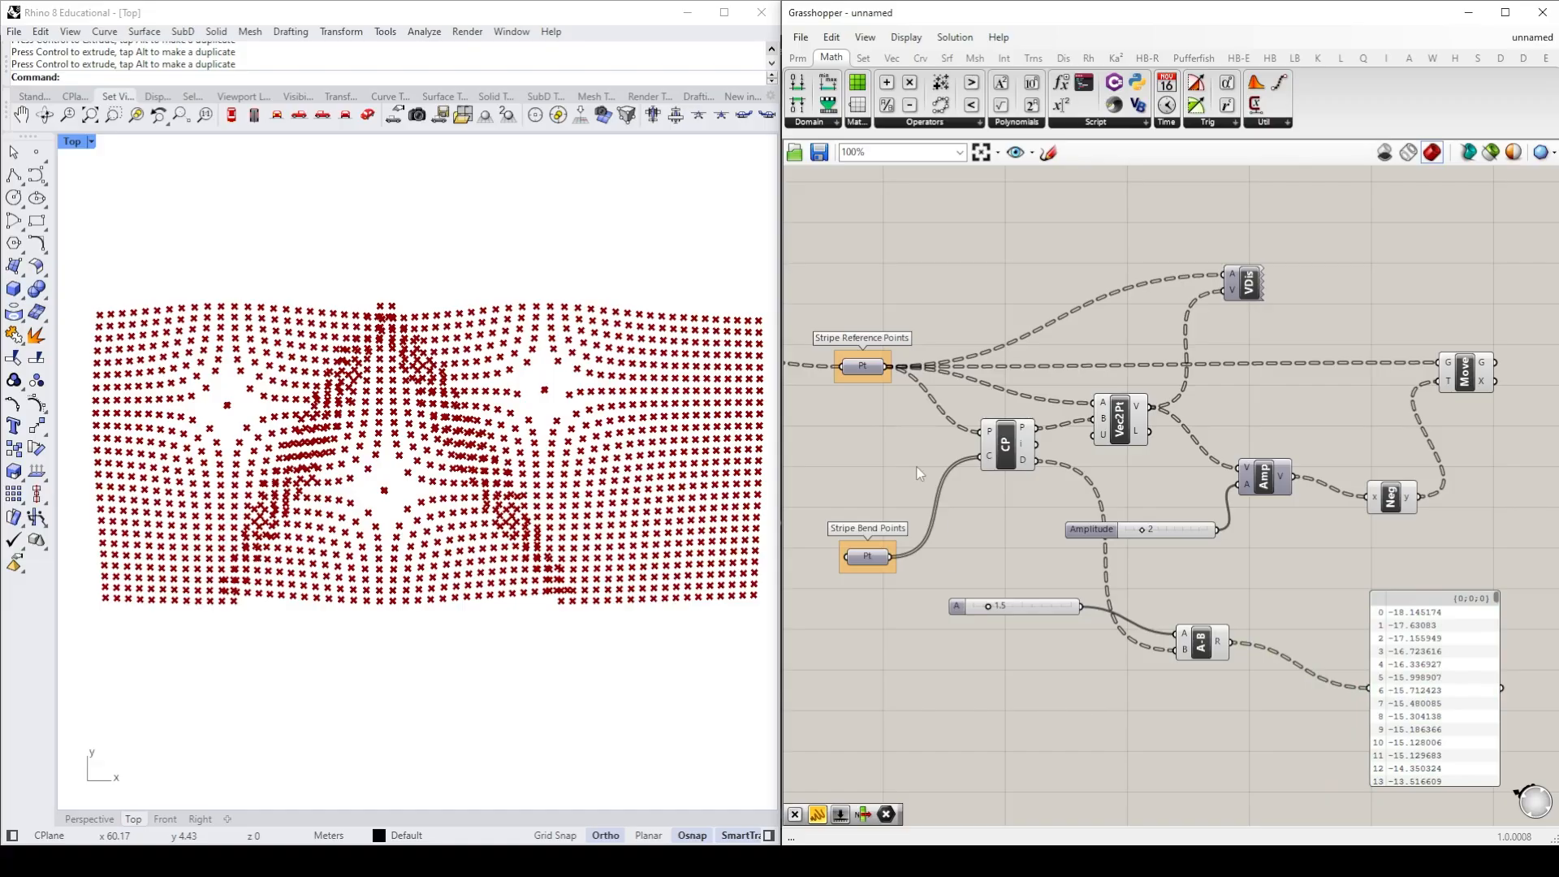
Step: Add a Division component with Closest Point's distance output as its A input
mouse_move(1025, 462)
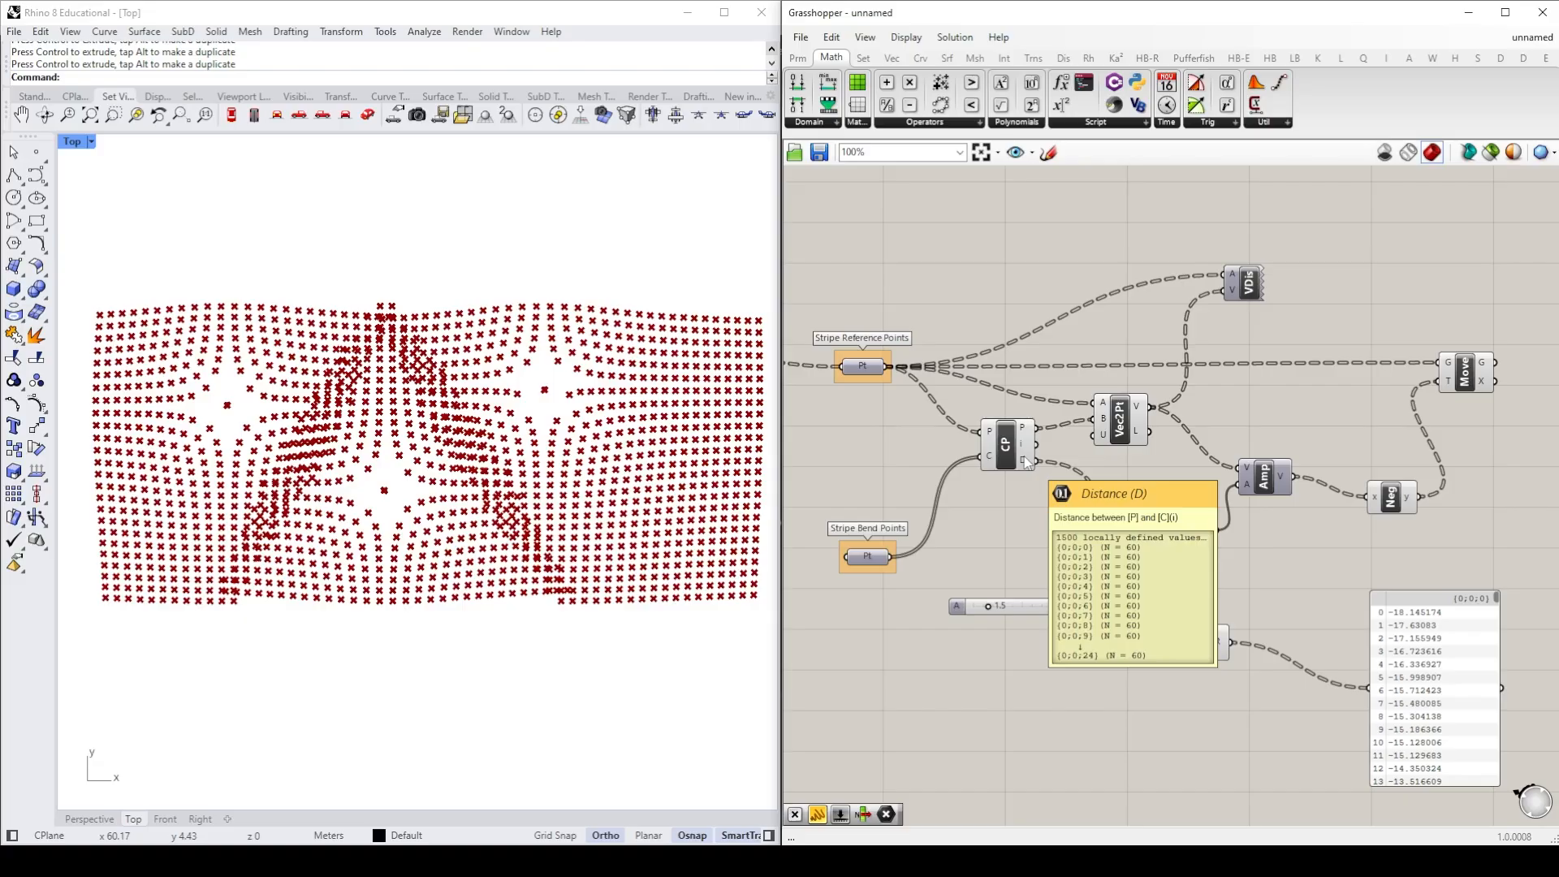
left_click(939, 123)
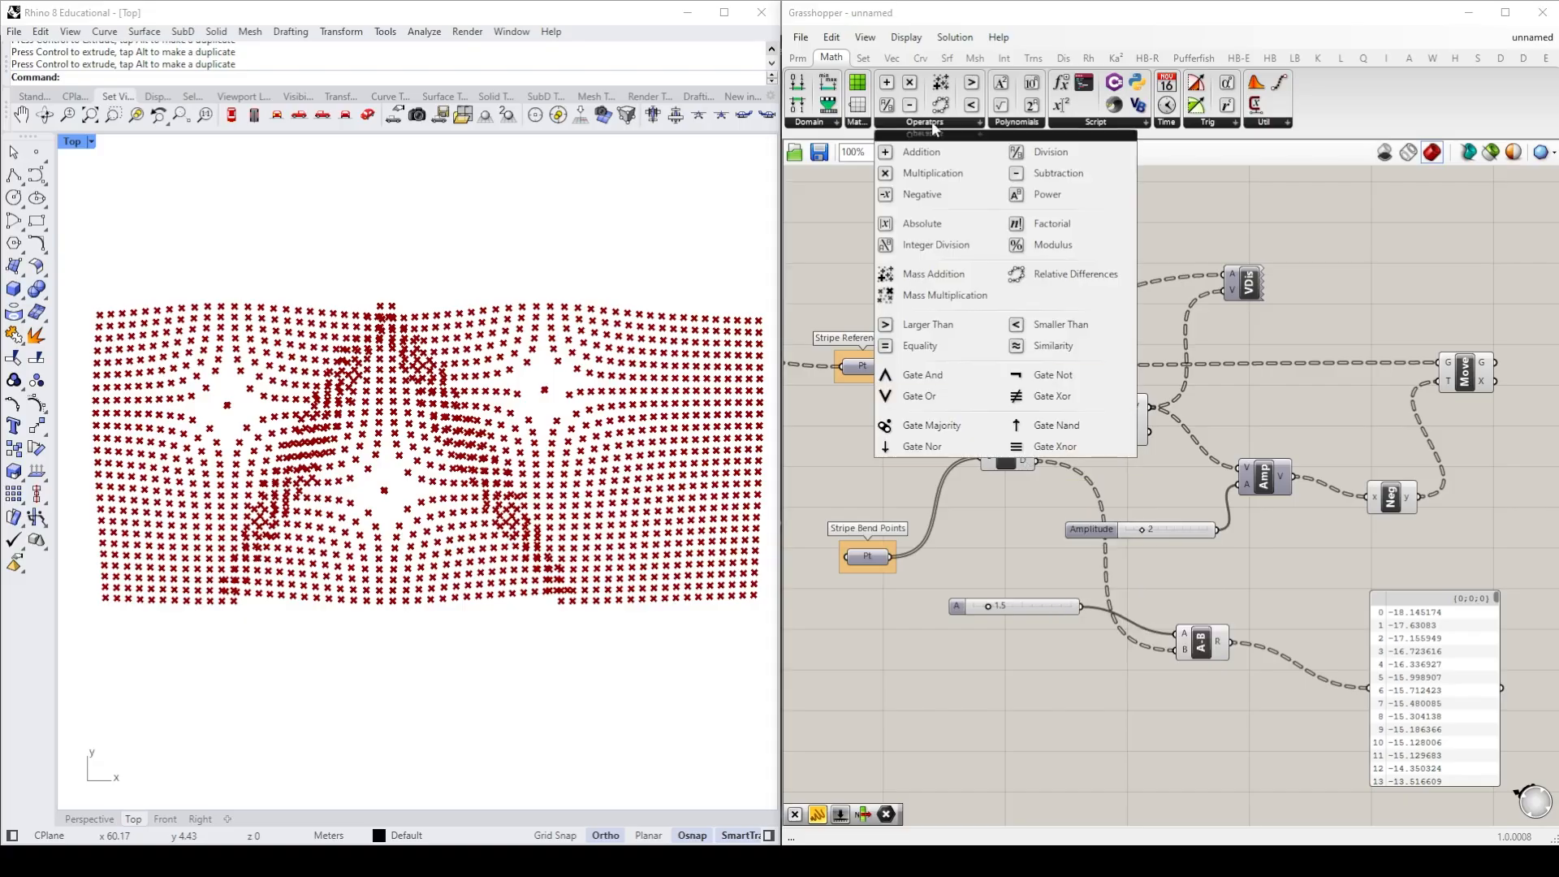
left_click(1056, 155)
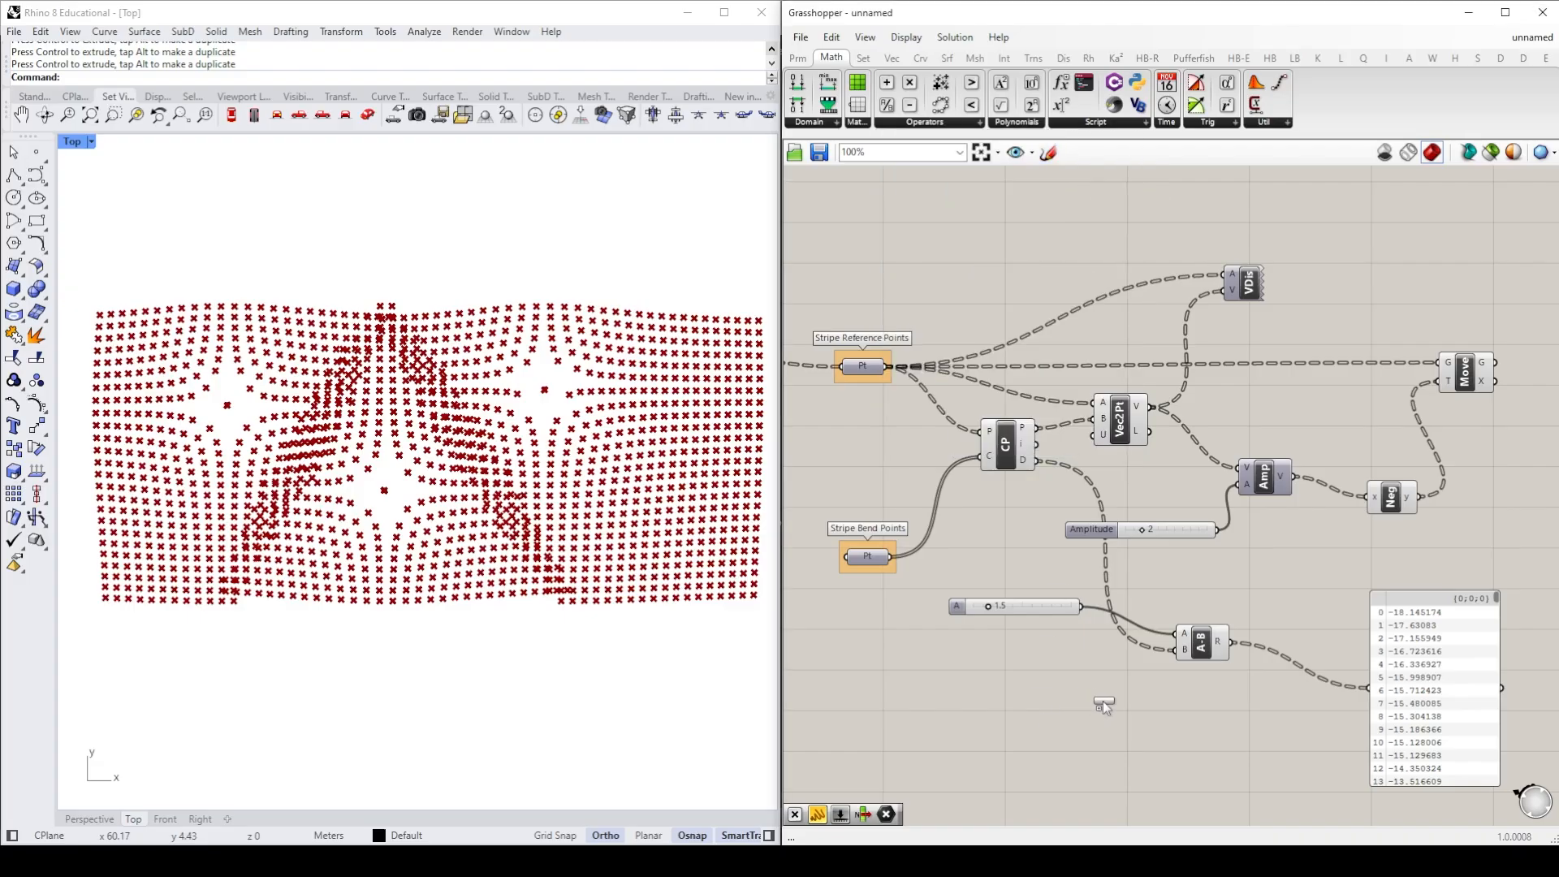
left_click(1103, 700)
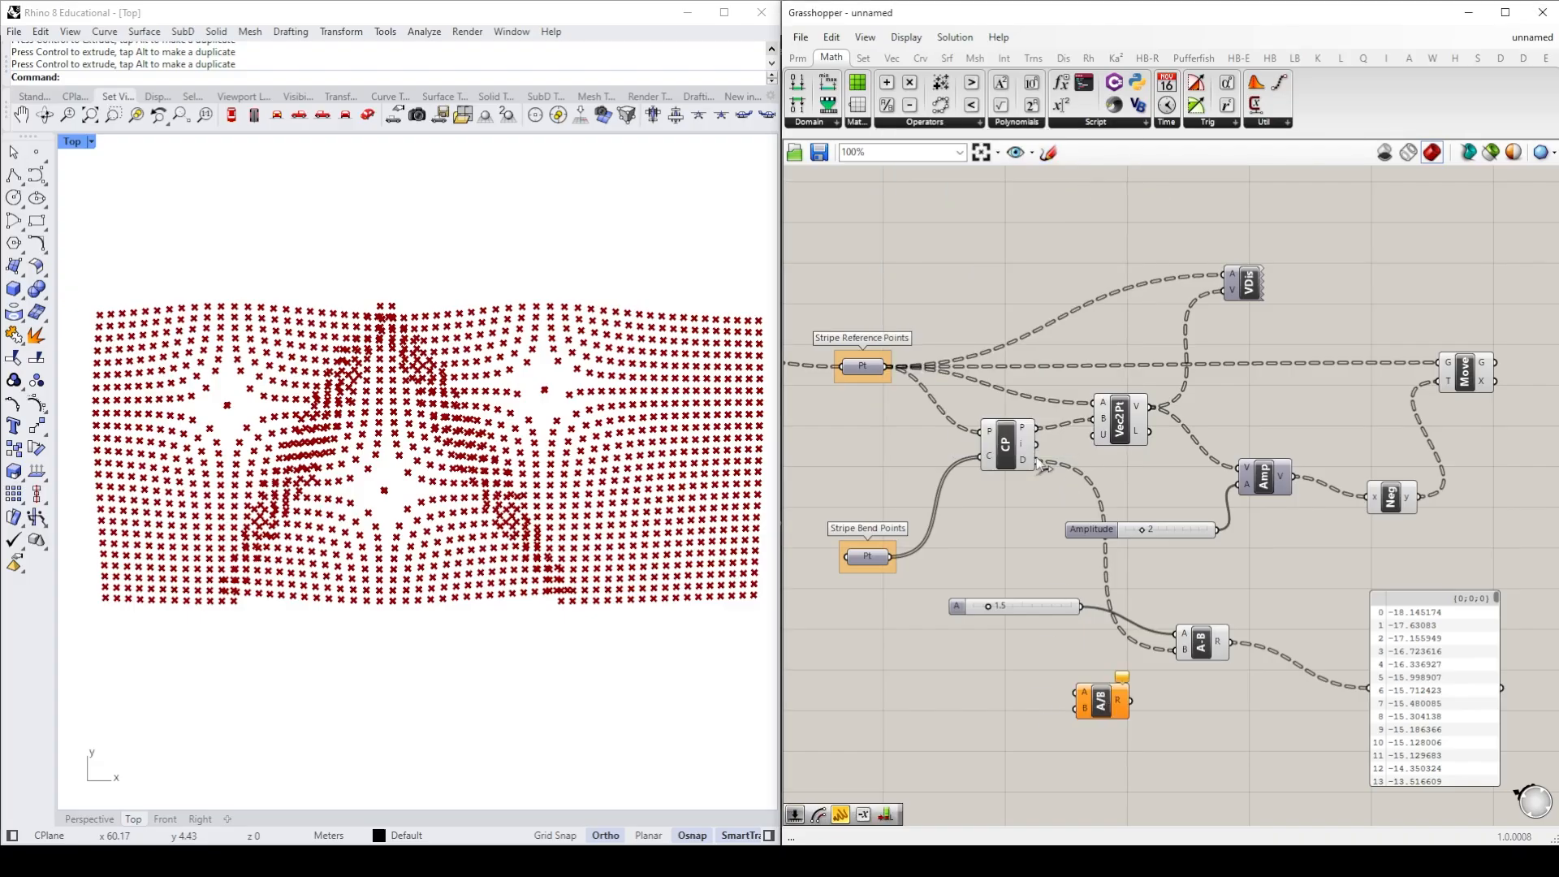
left_click_drag(1094, 622, 1082, 692)
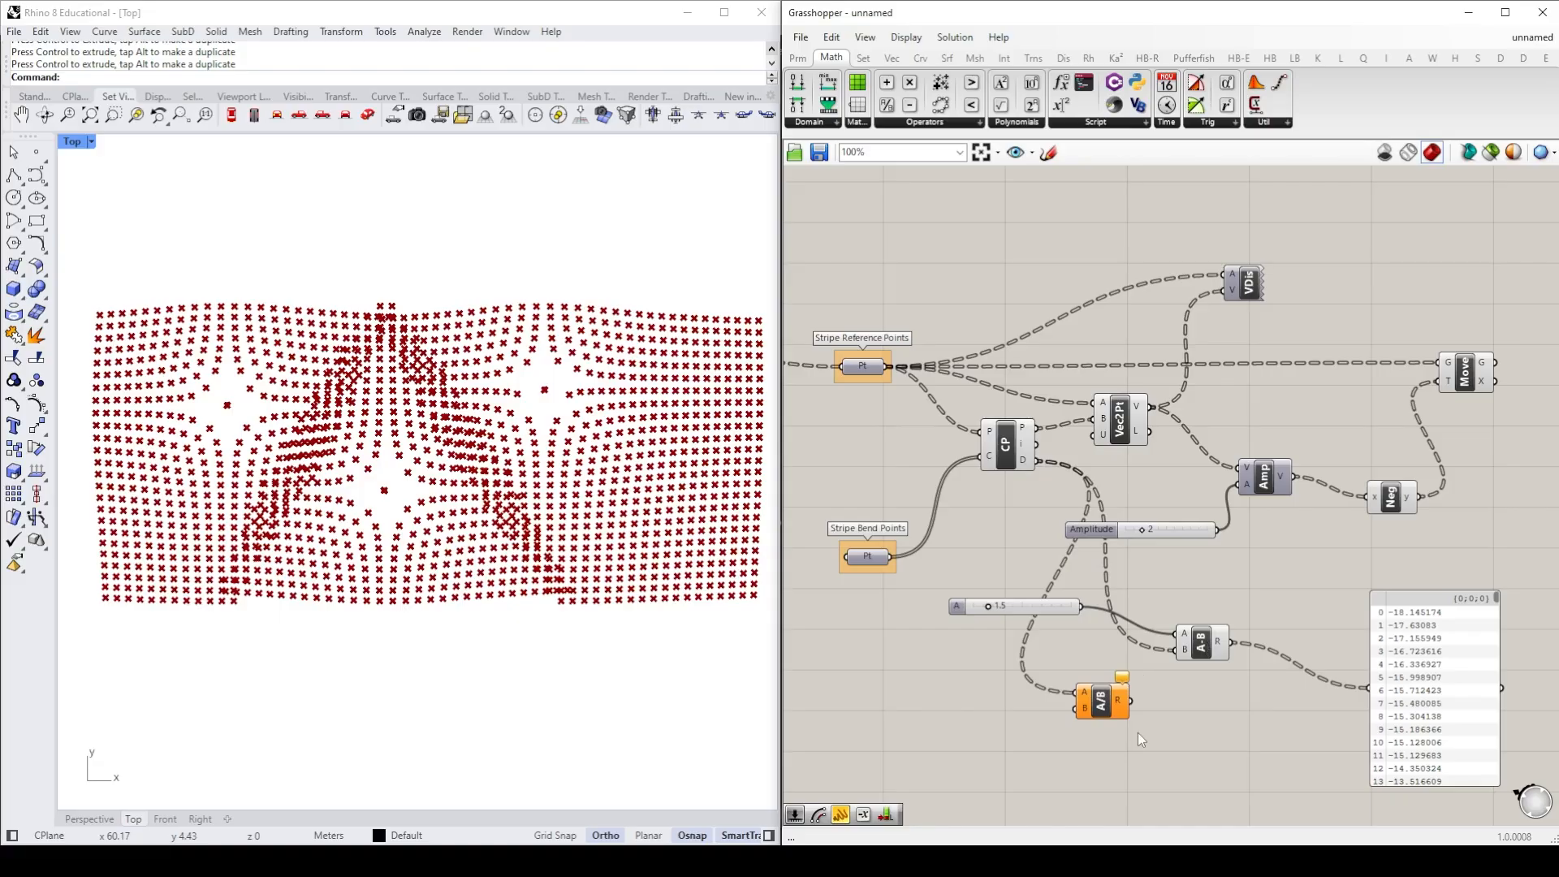
Step: Add a 2.5 number slider as the Division's B and route the Division result into the Subtraction's B input
double_click(972, 734)
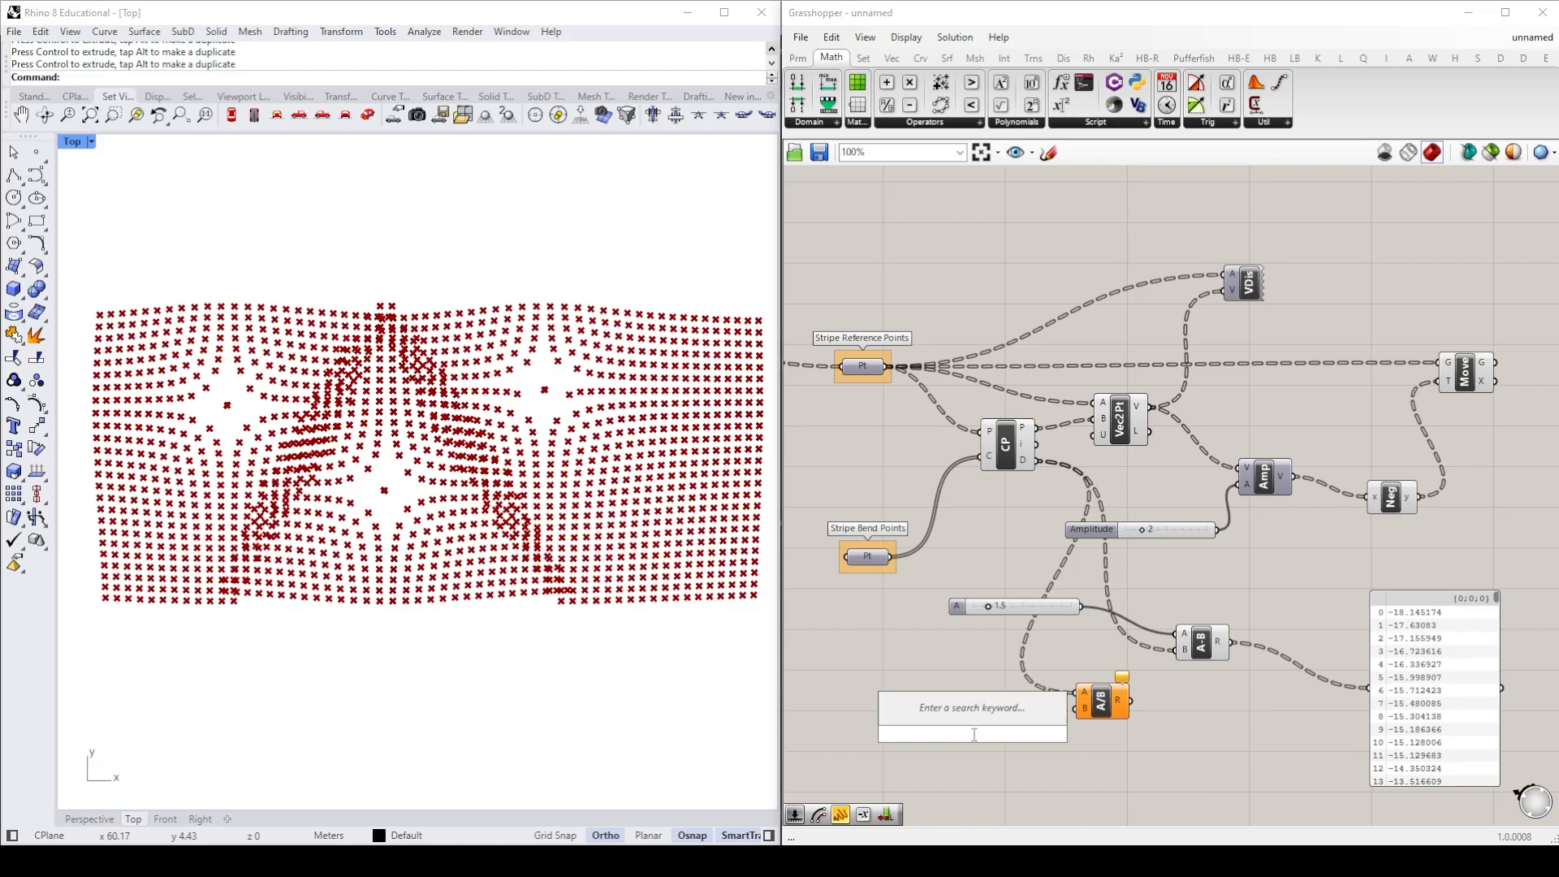
type("2.5")
key("Return")
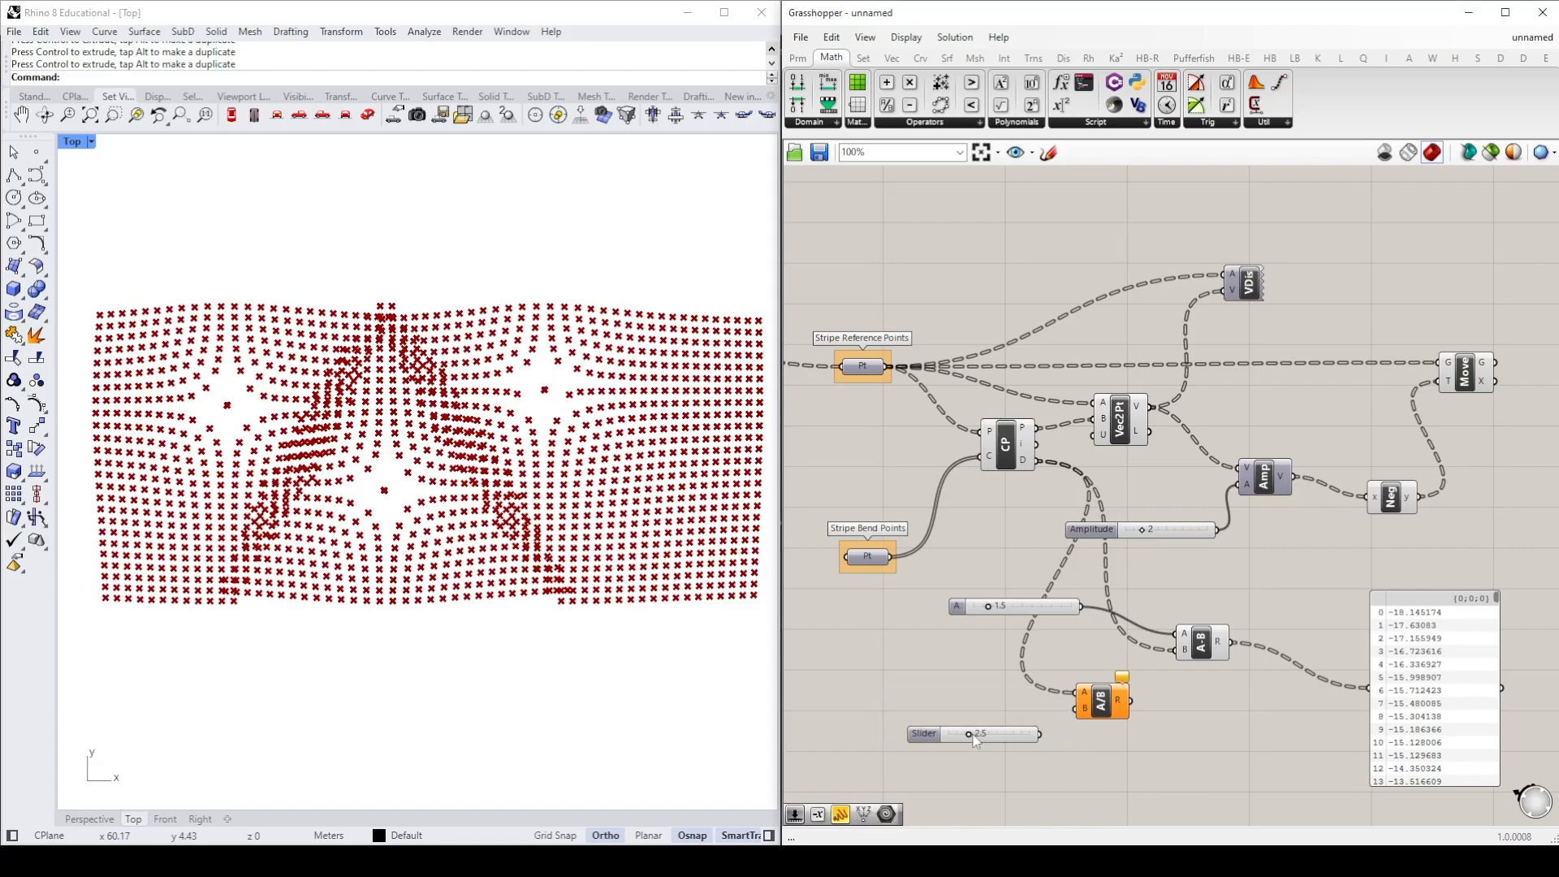
left_click_drag(1041, 734, 1180, 657)
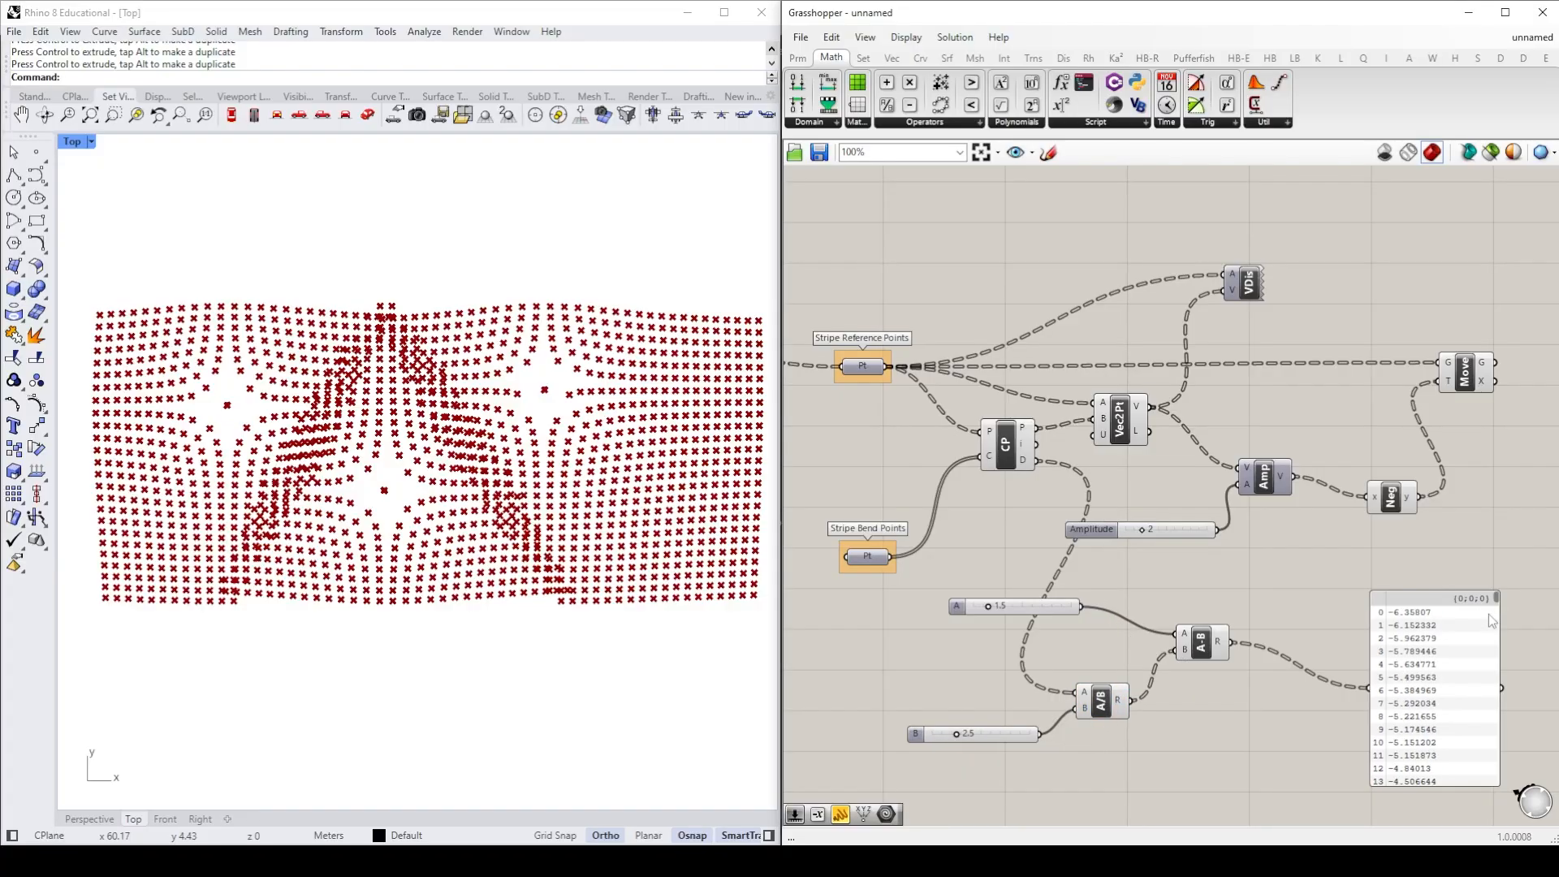
Step: Drive the Amplitude's A input with the Subtraction result, setting the Division's B slider to 5.9 and the Subtraction's A slider to 2.8
mouse_move(1497, 596)
left_mouse_down()
mouse_move(1503, 618)
mouse_move(1510, 590)
mouse_move(1518, 680)
mouse_move(1522, 583)
left_mouse_up()
left_click_drag(1233, 648, 1230, 489)
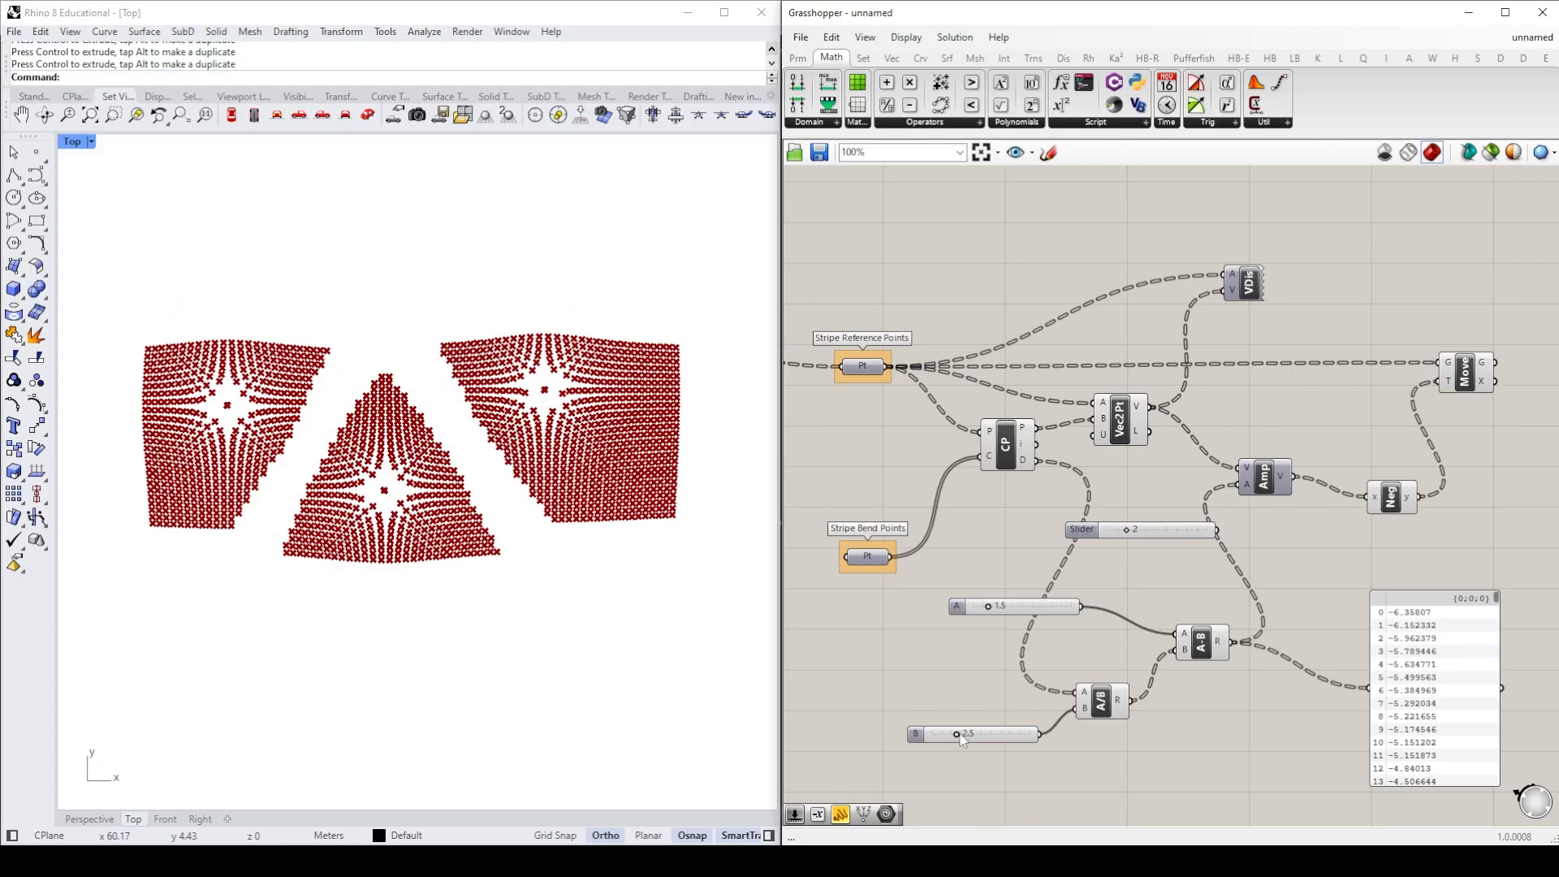
left_click_drag(957, 734, 989, 735)
mouse_move(992, 609)
left_mouse_down()
mouse_move(1019, 610)
mouse_move(975, 614)
mouse_move(1021, 614)
mouse_move(974, 617)
mouse_move(1000, 616)
left_mouse_up()
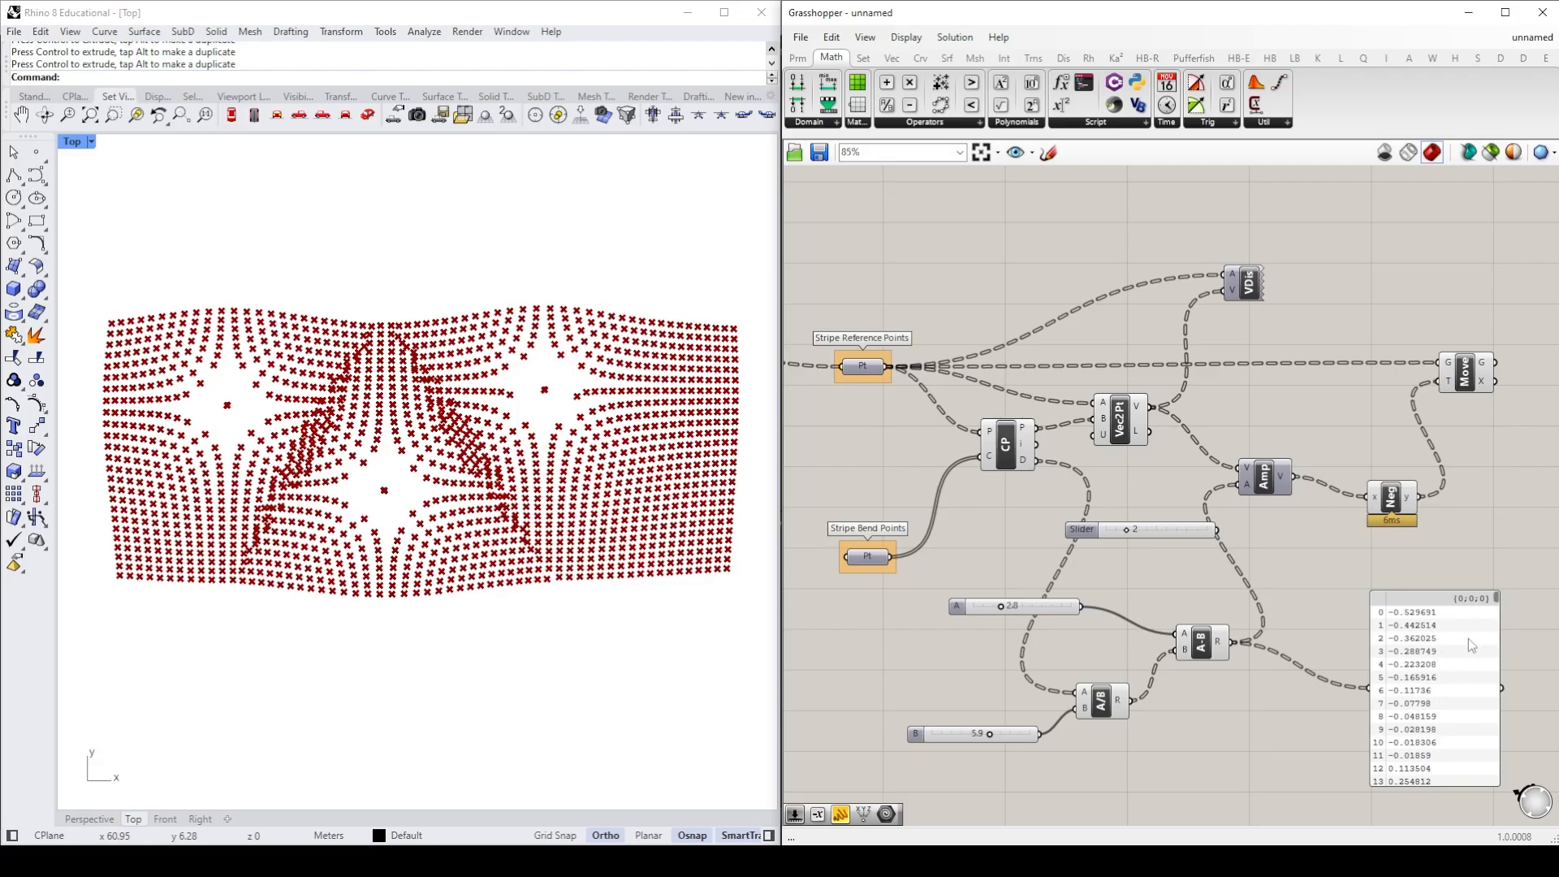
Step: Check the subtraction values in the Panel and add a Maximum component between the Subtraction component and the Panel
scroll(1466, 638, "up", 2)
mouse_move(1508, 581)
left_mouse_down()
mouse_move(1513, 604)
mouse_move(1518, 581)
left_mouse_up()
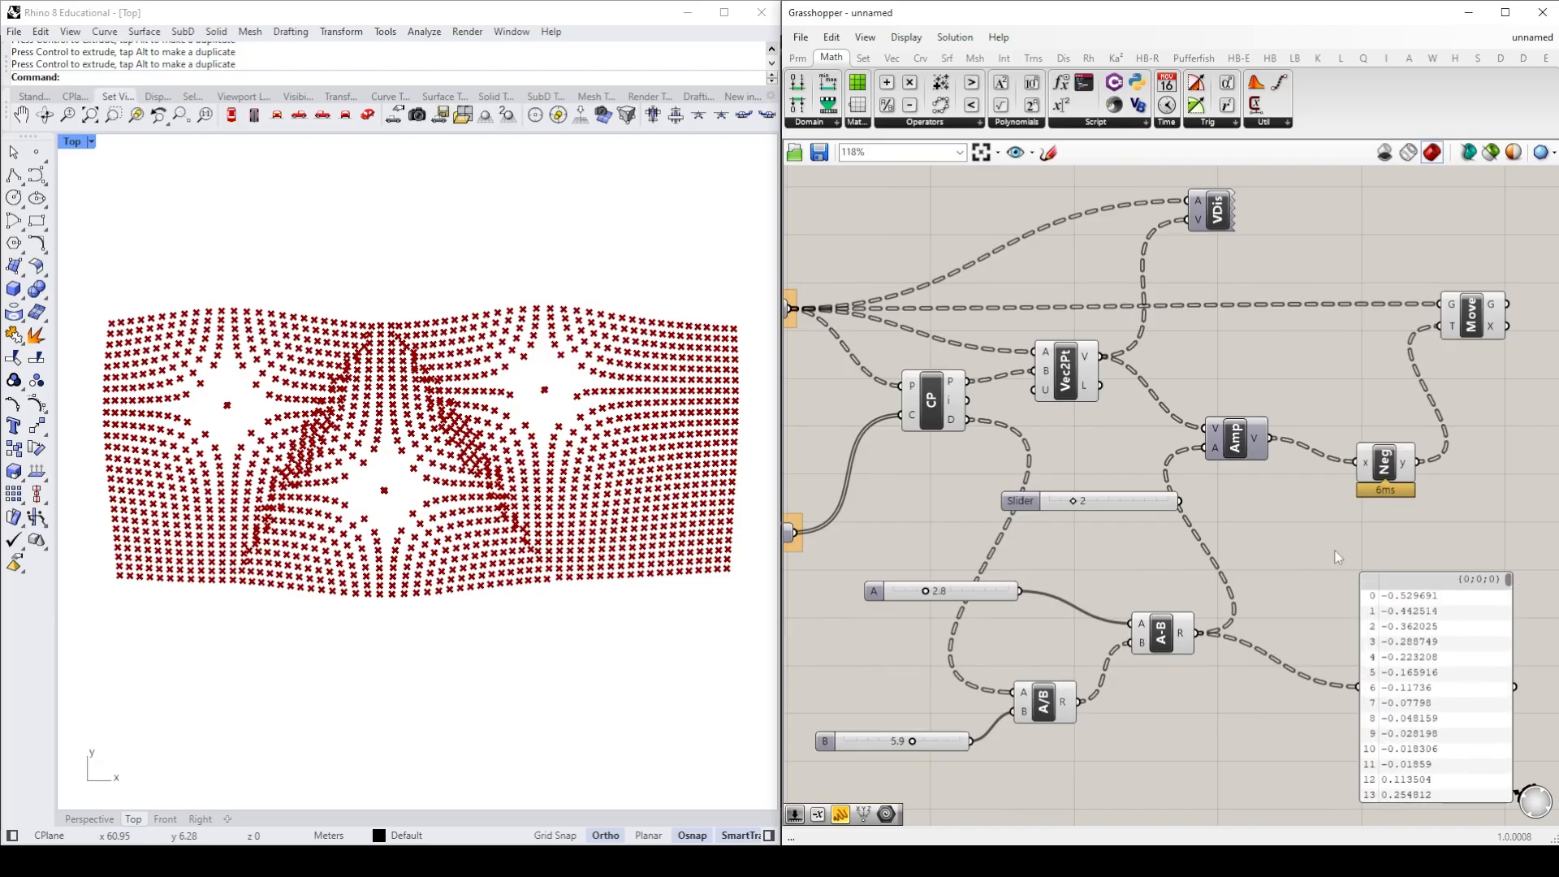
left_click(1405, 584)
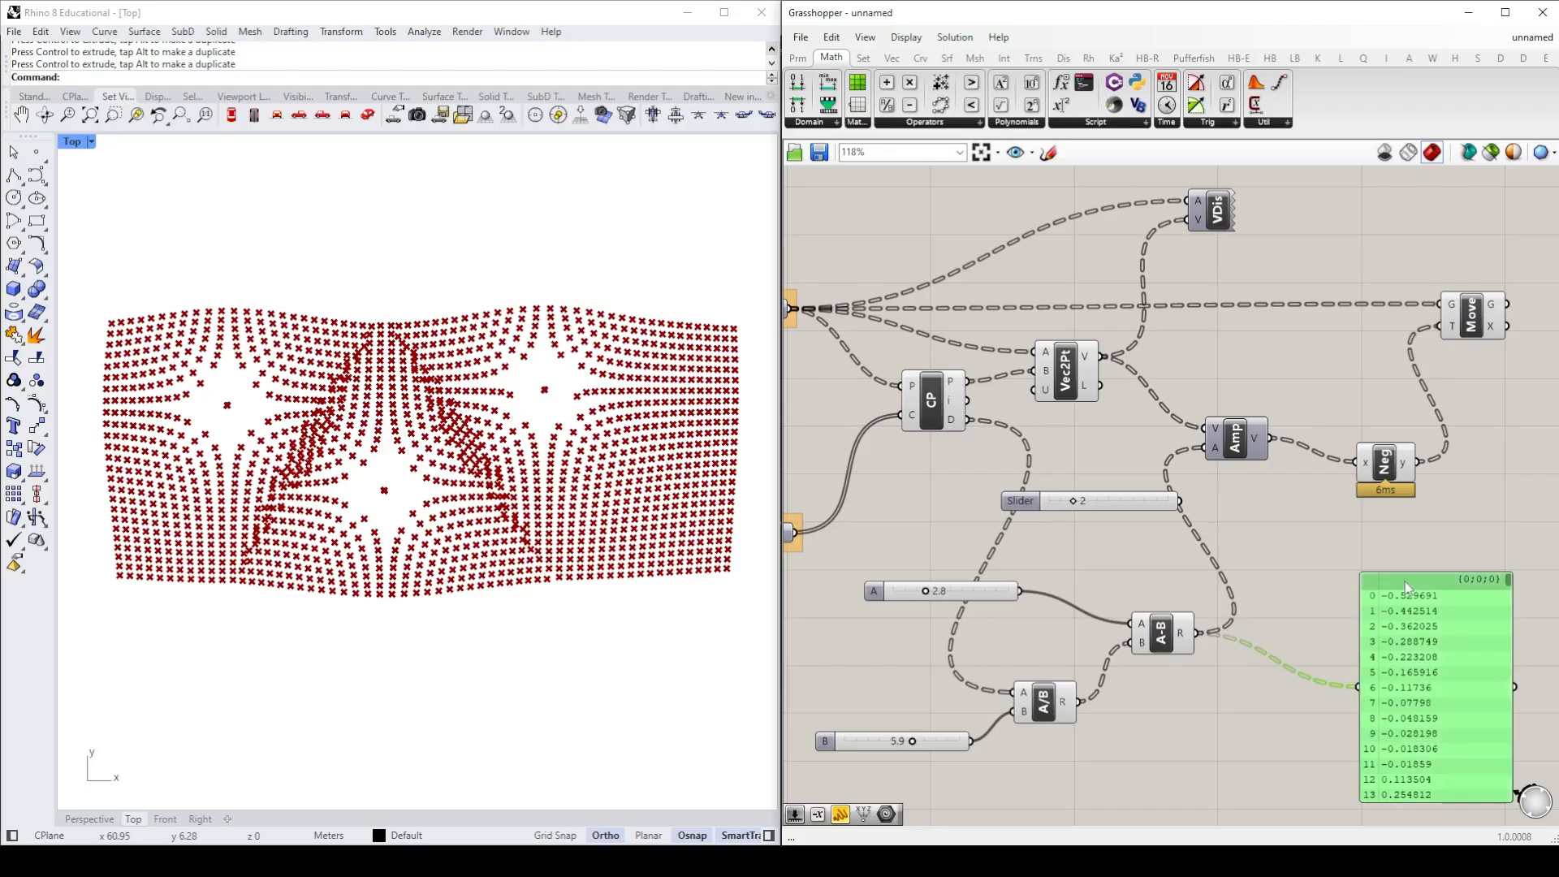
left_click(1284, 557)
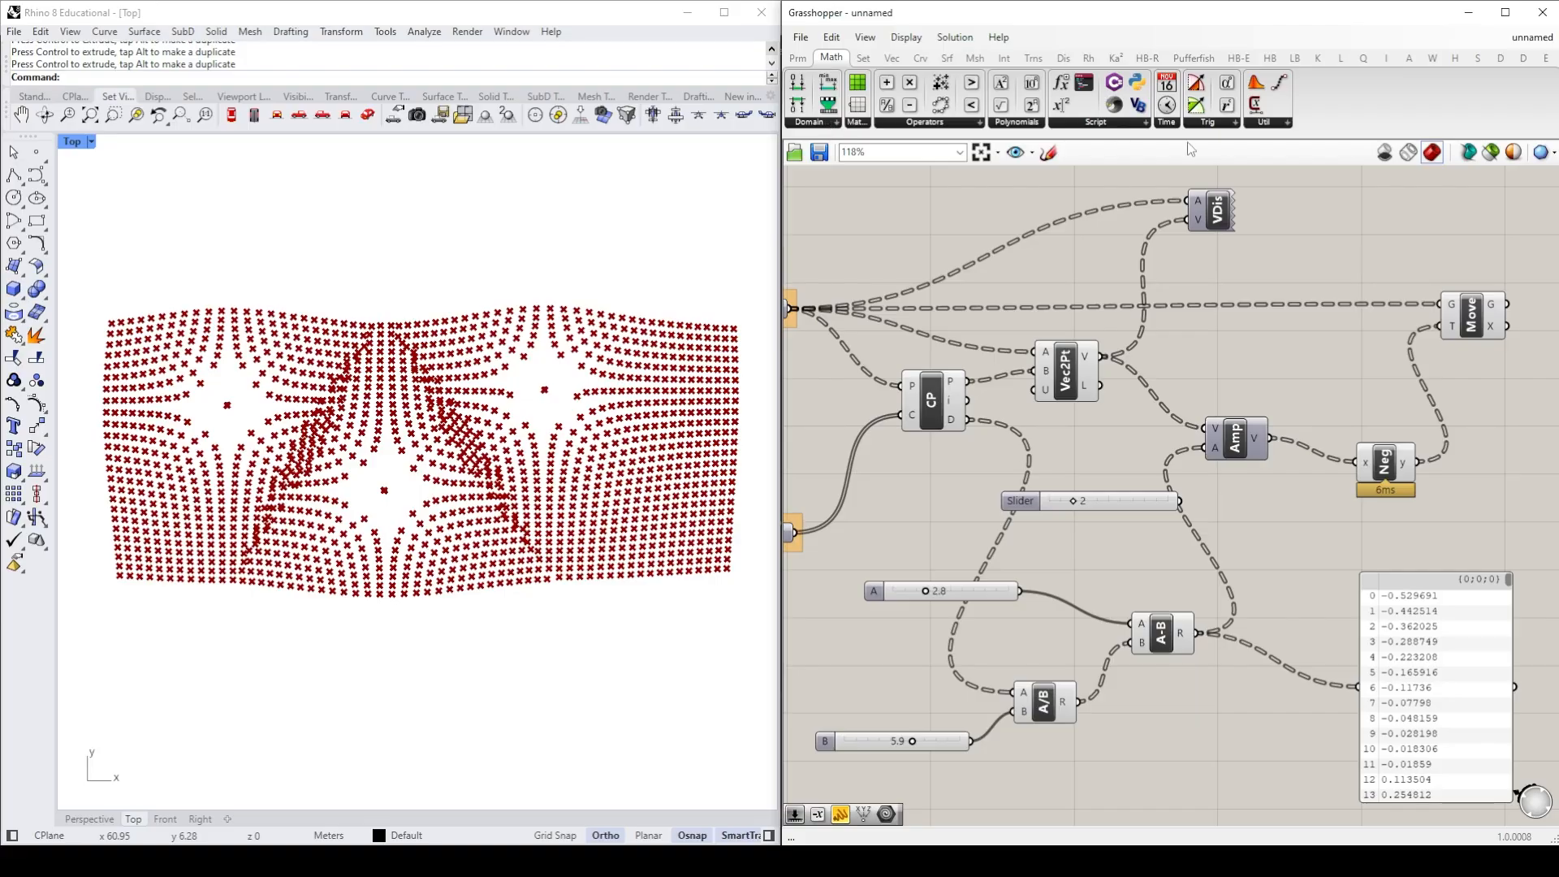
left_click(1285, 124)
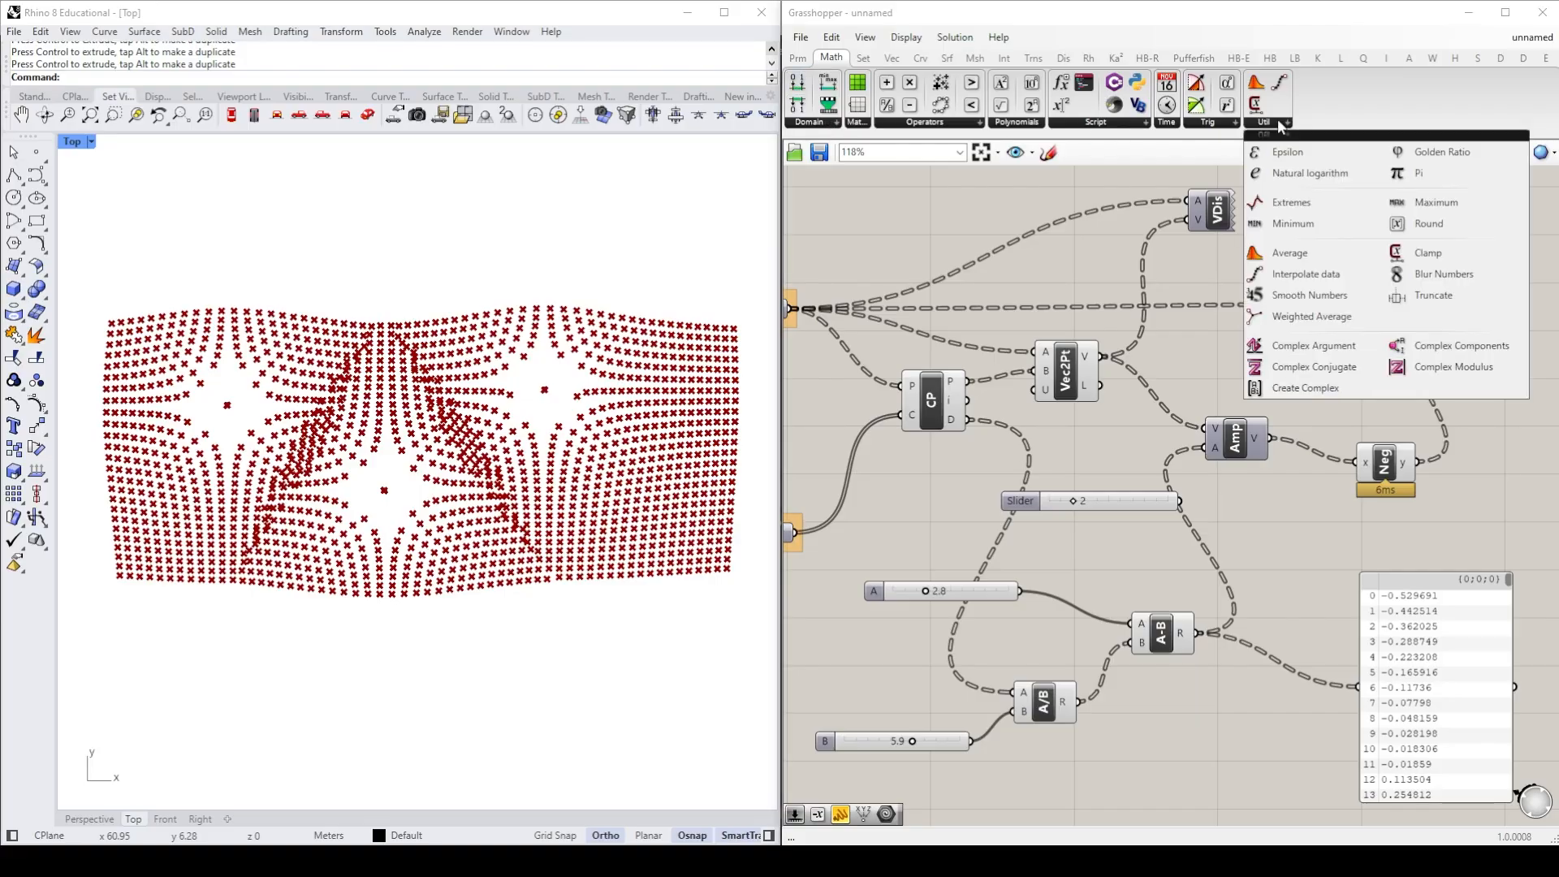
left_click(1436, 203)
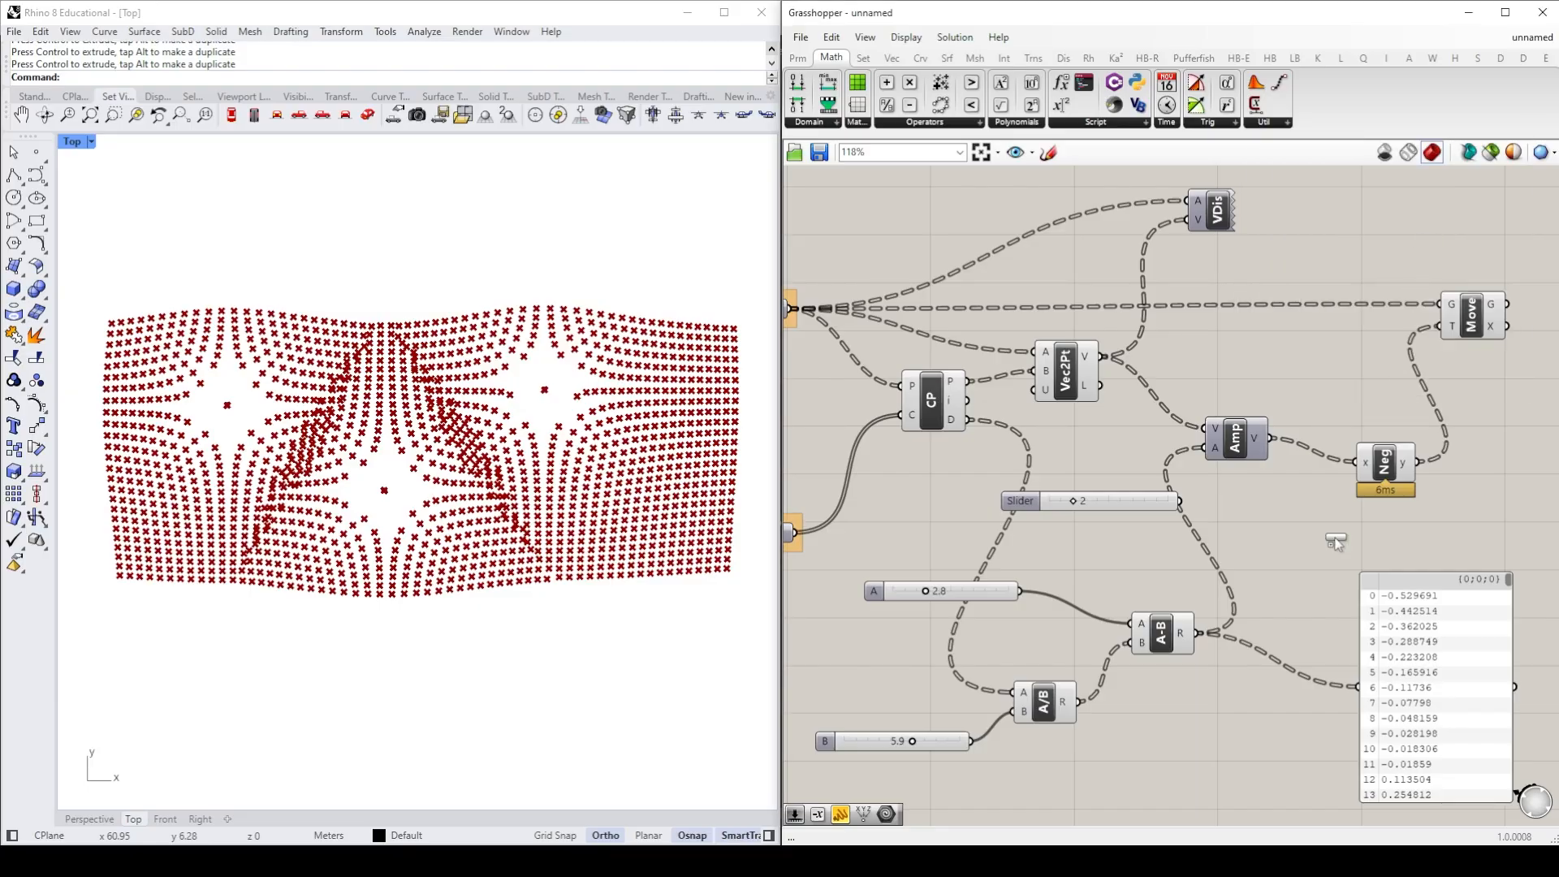
left_click(1299, 674)
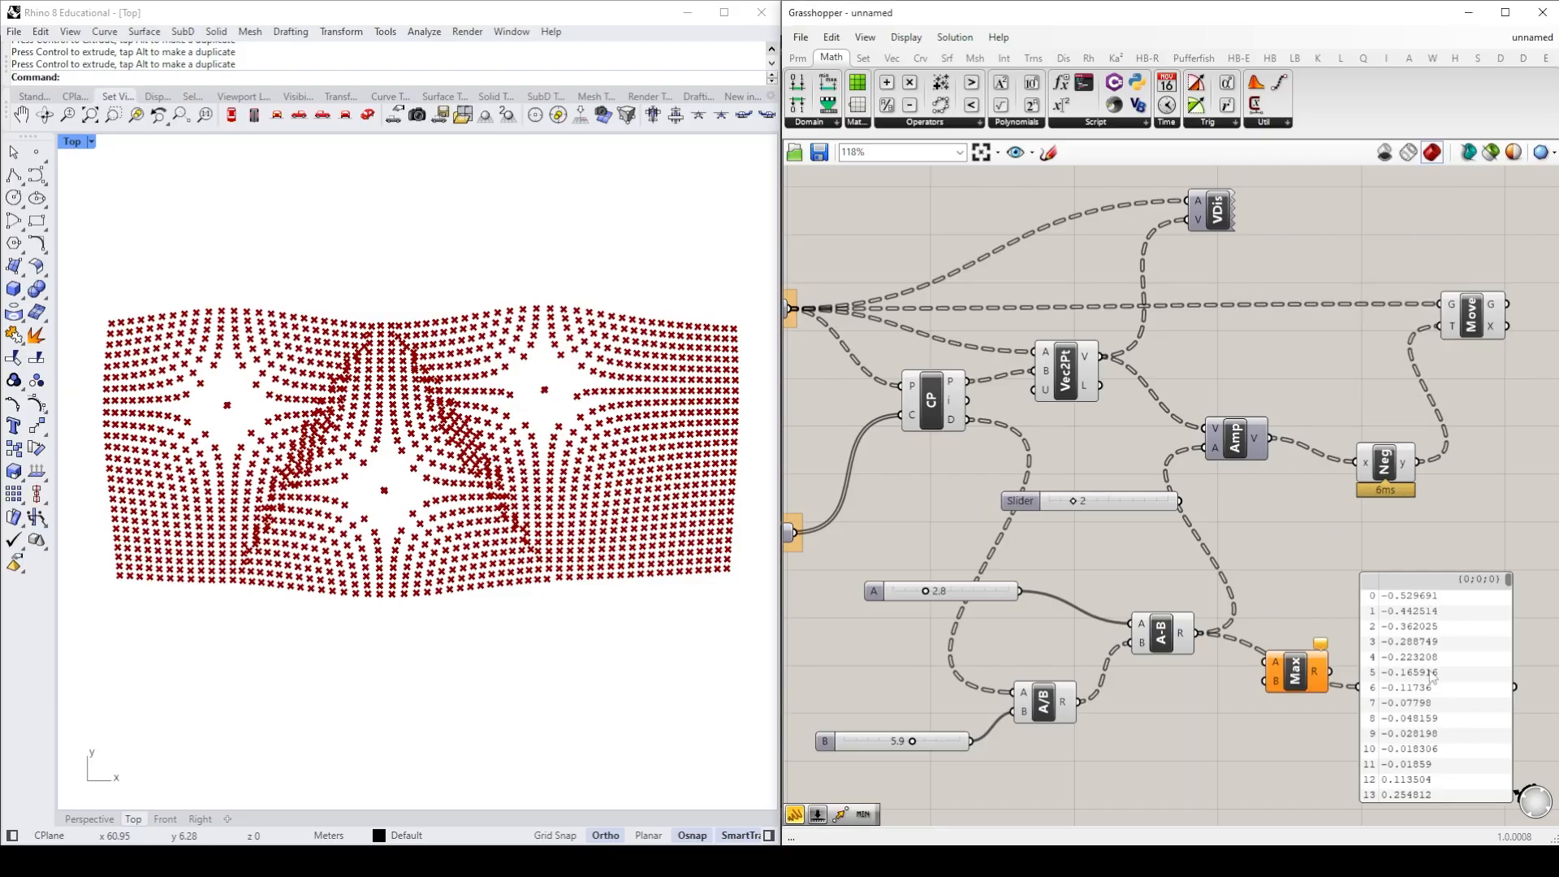
left_click_drag(1304, 688, 1316, 702)
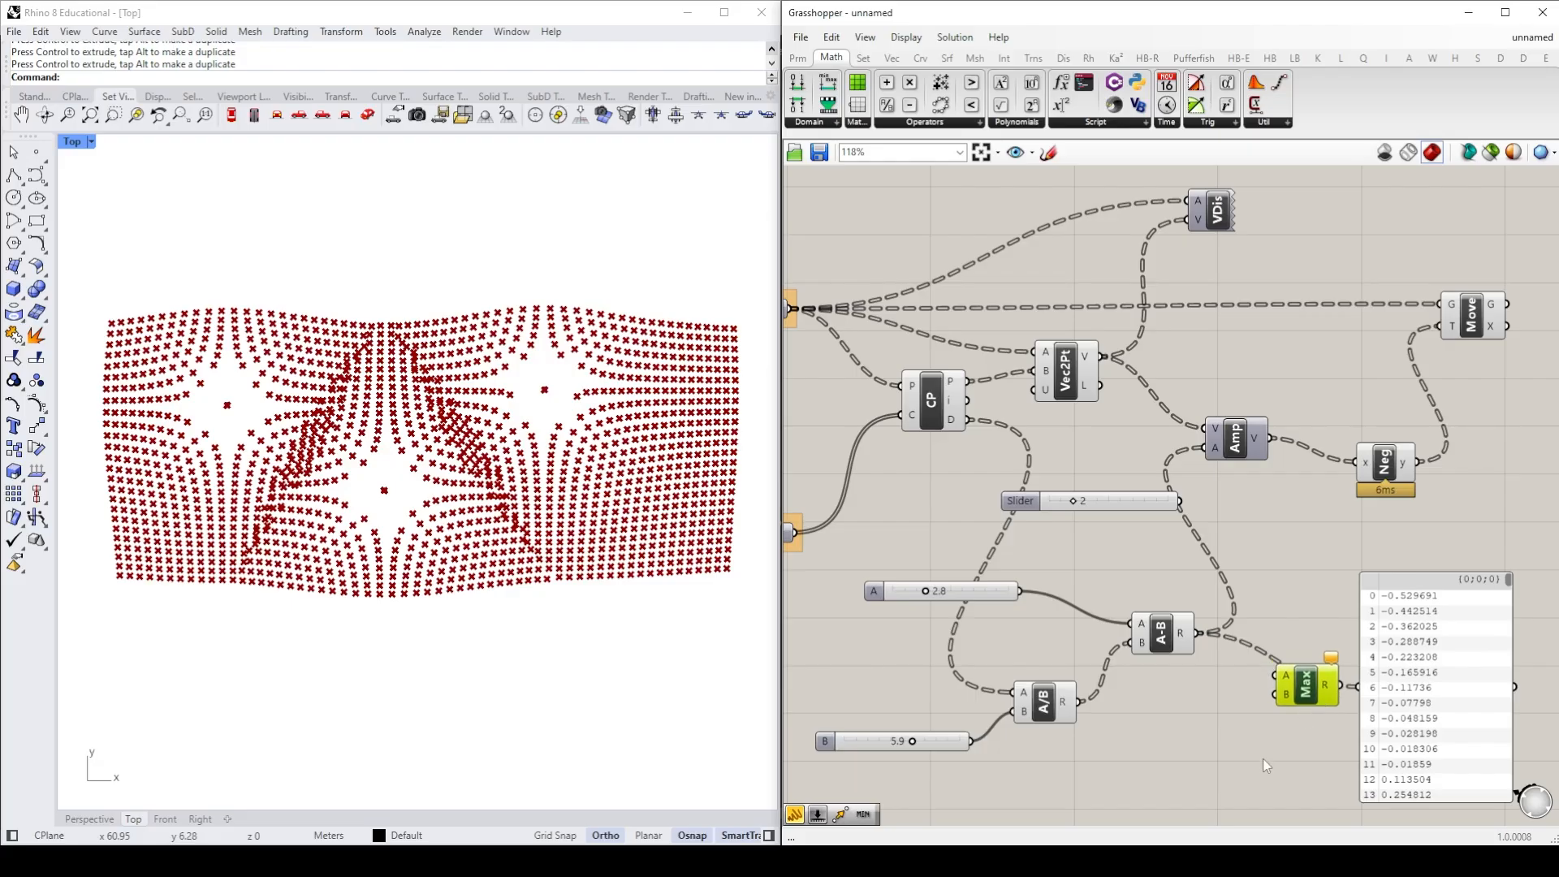
double_click(1250, 755)
type("6")
key("Return")
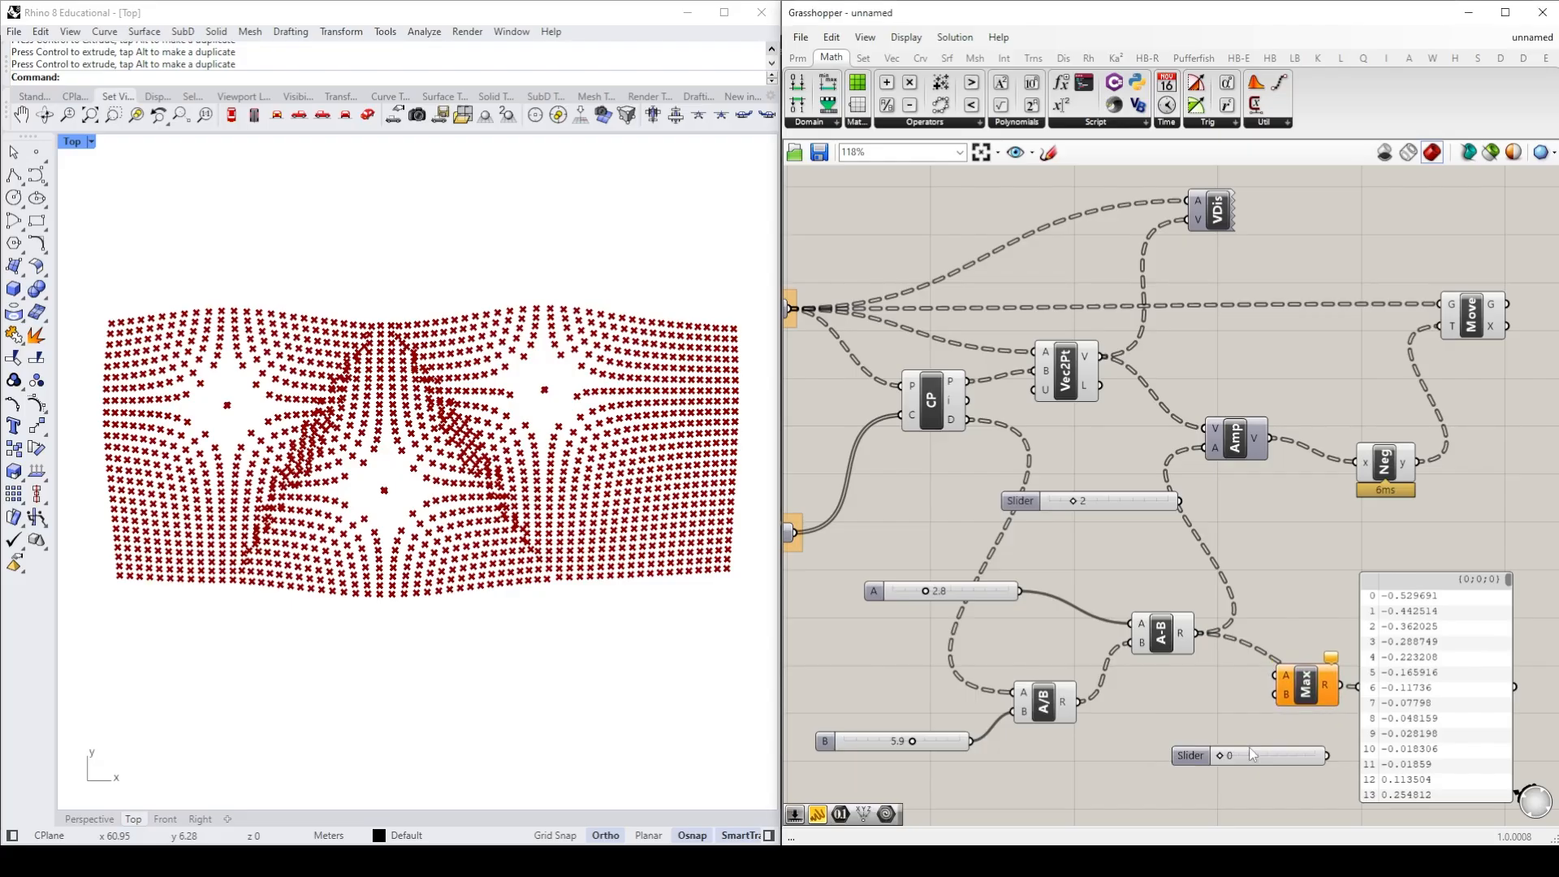
left_click(1186, 758)
key("Delete")
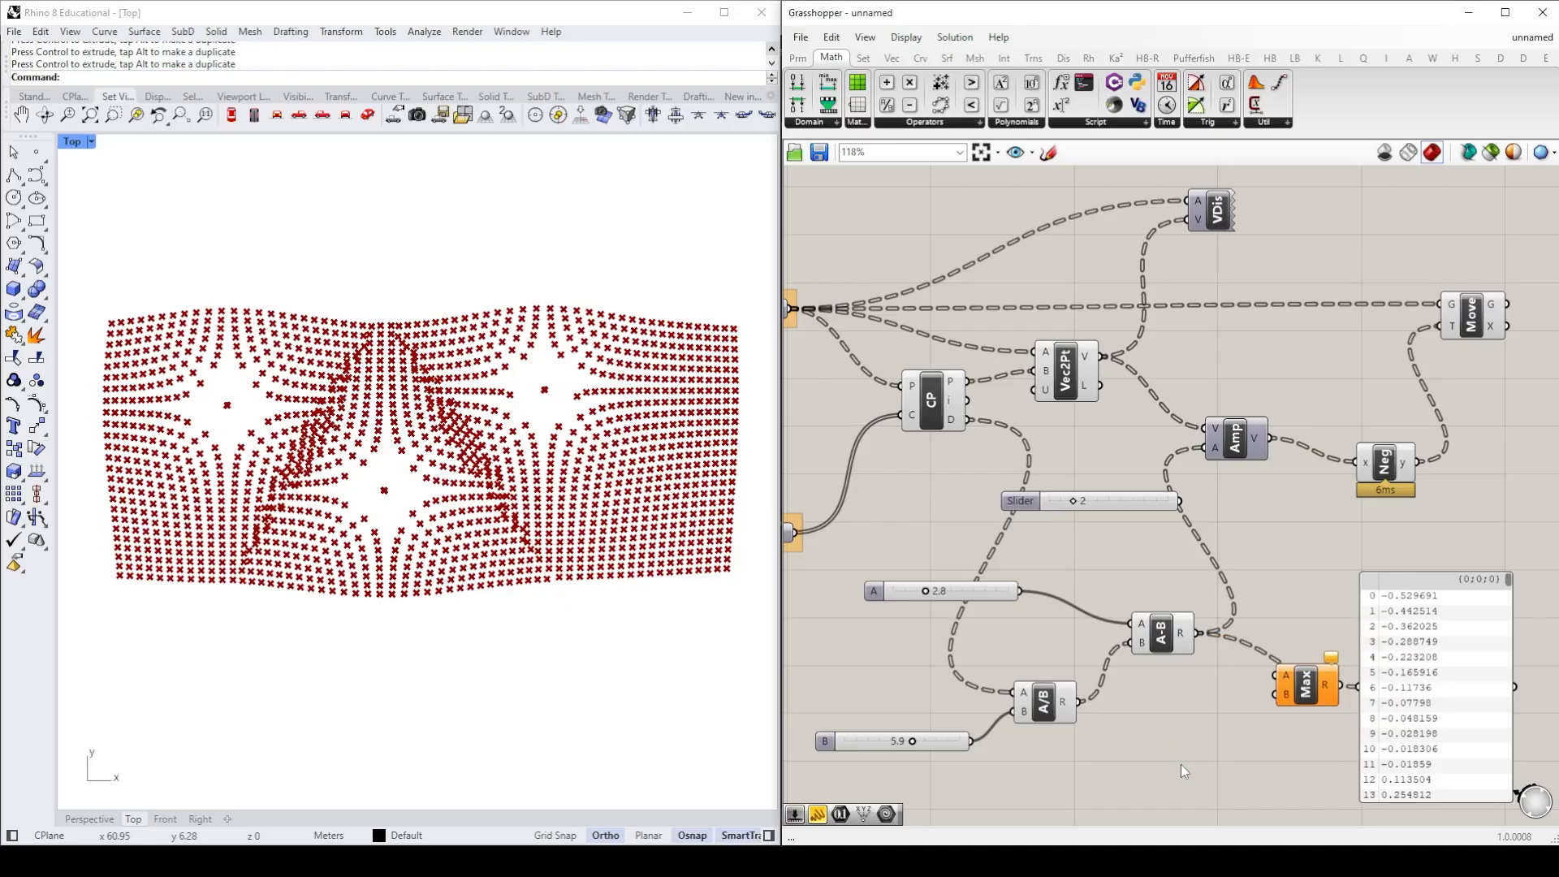
Step: Add a small Panel containing 0 as the Maximum's B input and connect the Subtraction result to its A input
double_click(1226, 748)
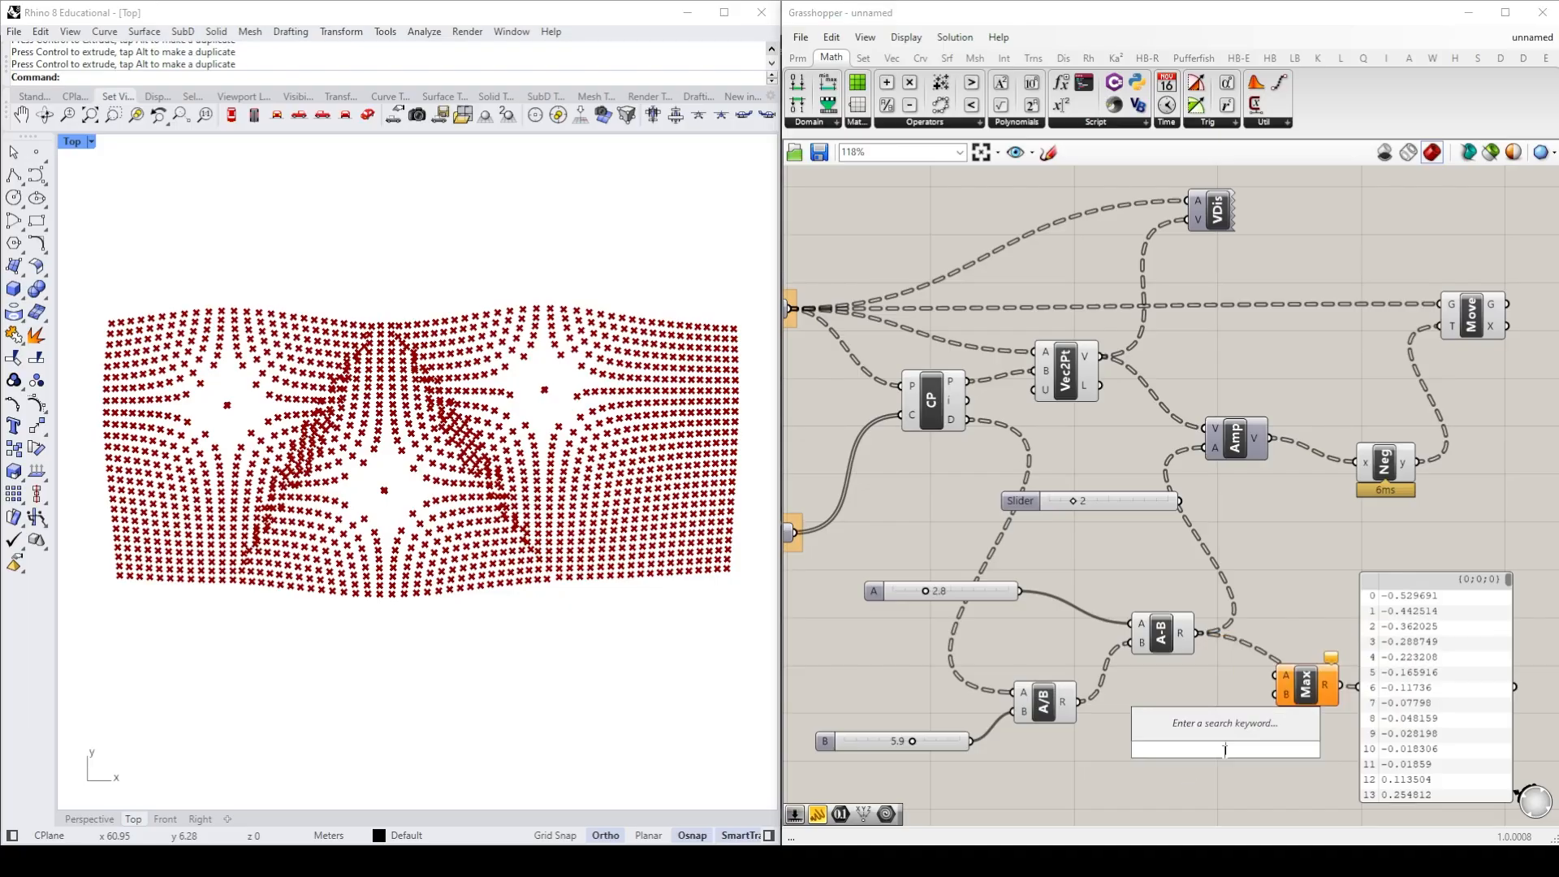
type("\"0")
key("Return")
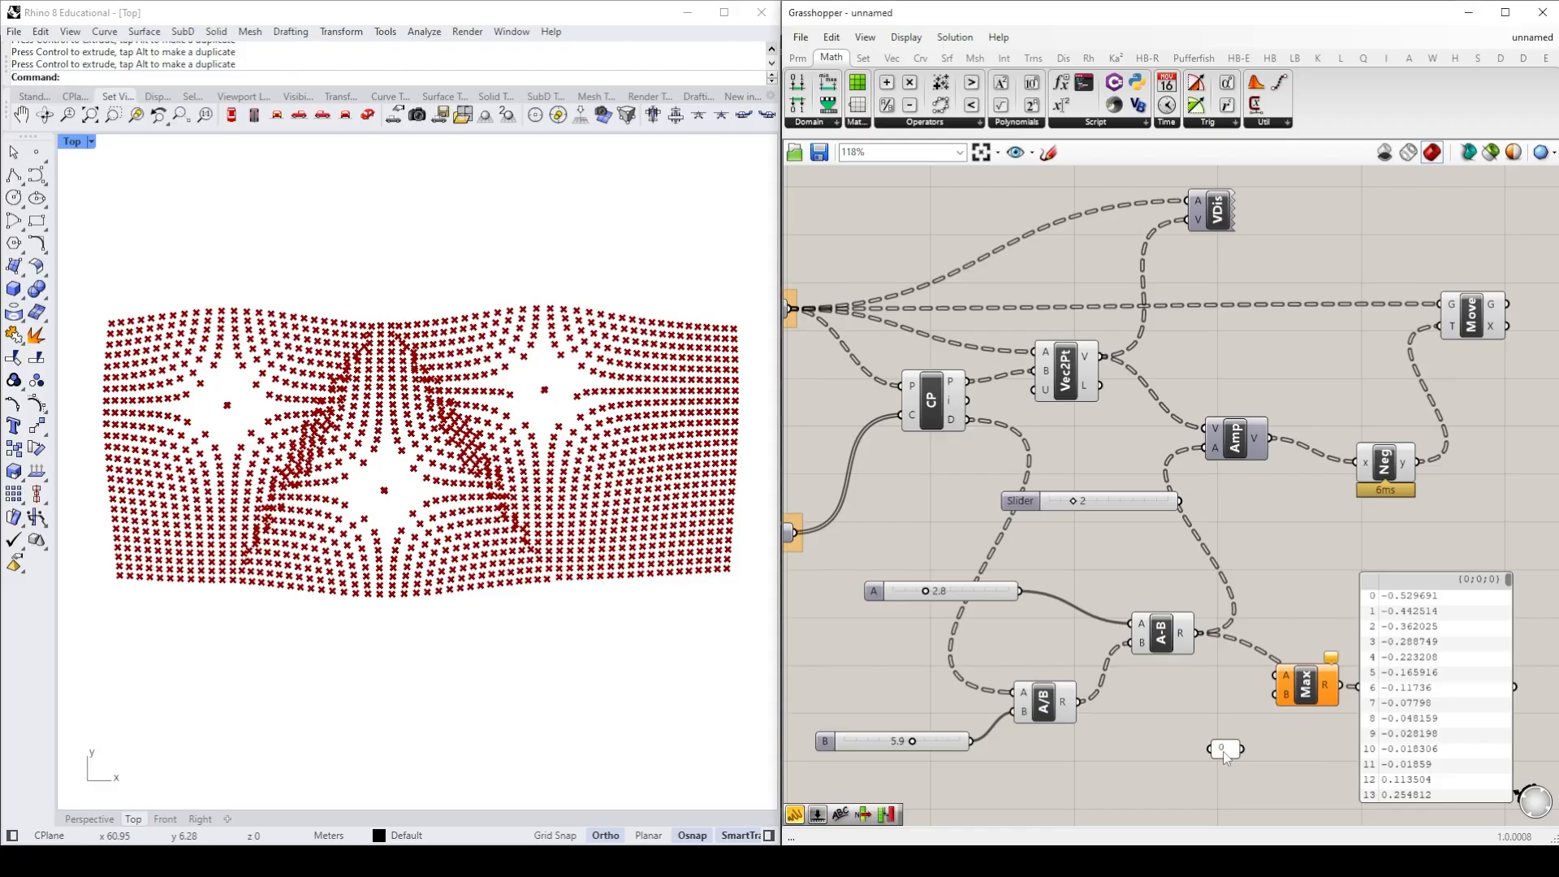
left_click_drag(1242, 748, 1276, 698)
left_click_drag(1200, 635, 1276, 675)
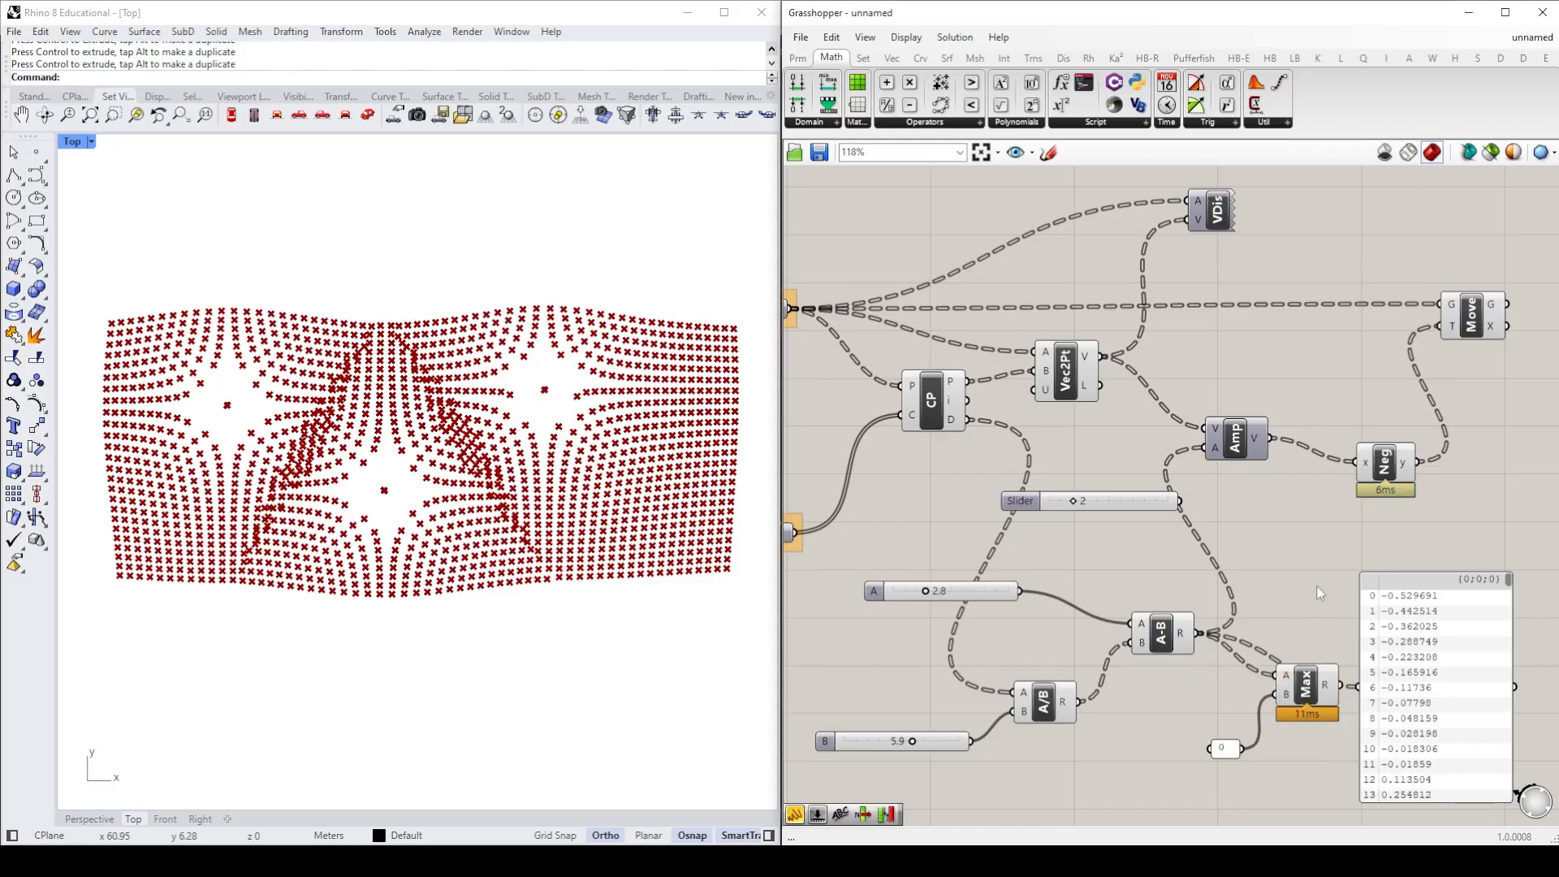
Step: Feed the Maximum's result into the large Panel and look through its list of values
left_click_drag(1508, 578, 1520, 612)
left_click_drag(1305, 690, 1359, 686)
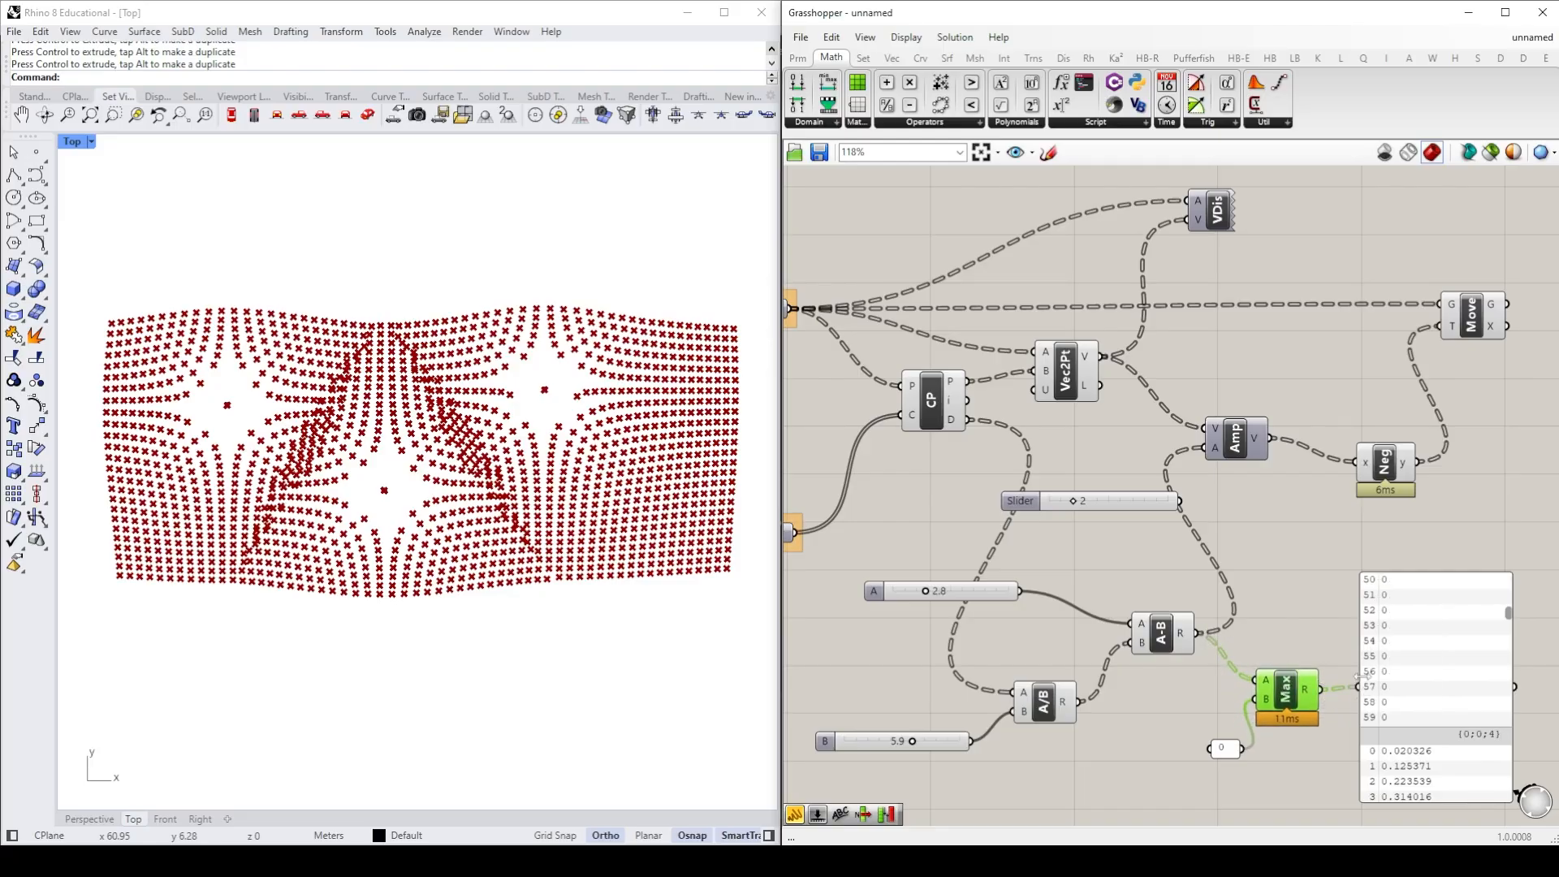
left_click_drag(1509, 615, 1523, 580)
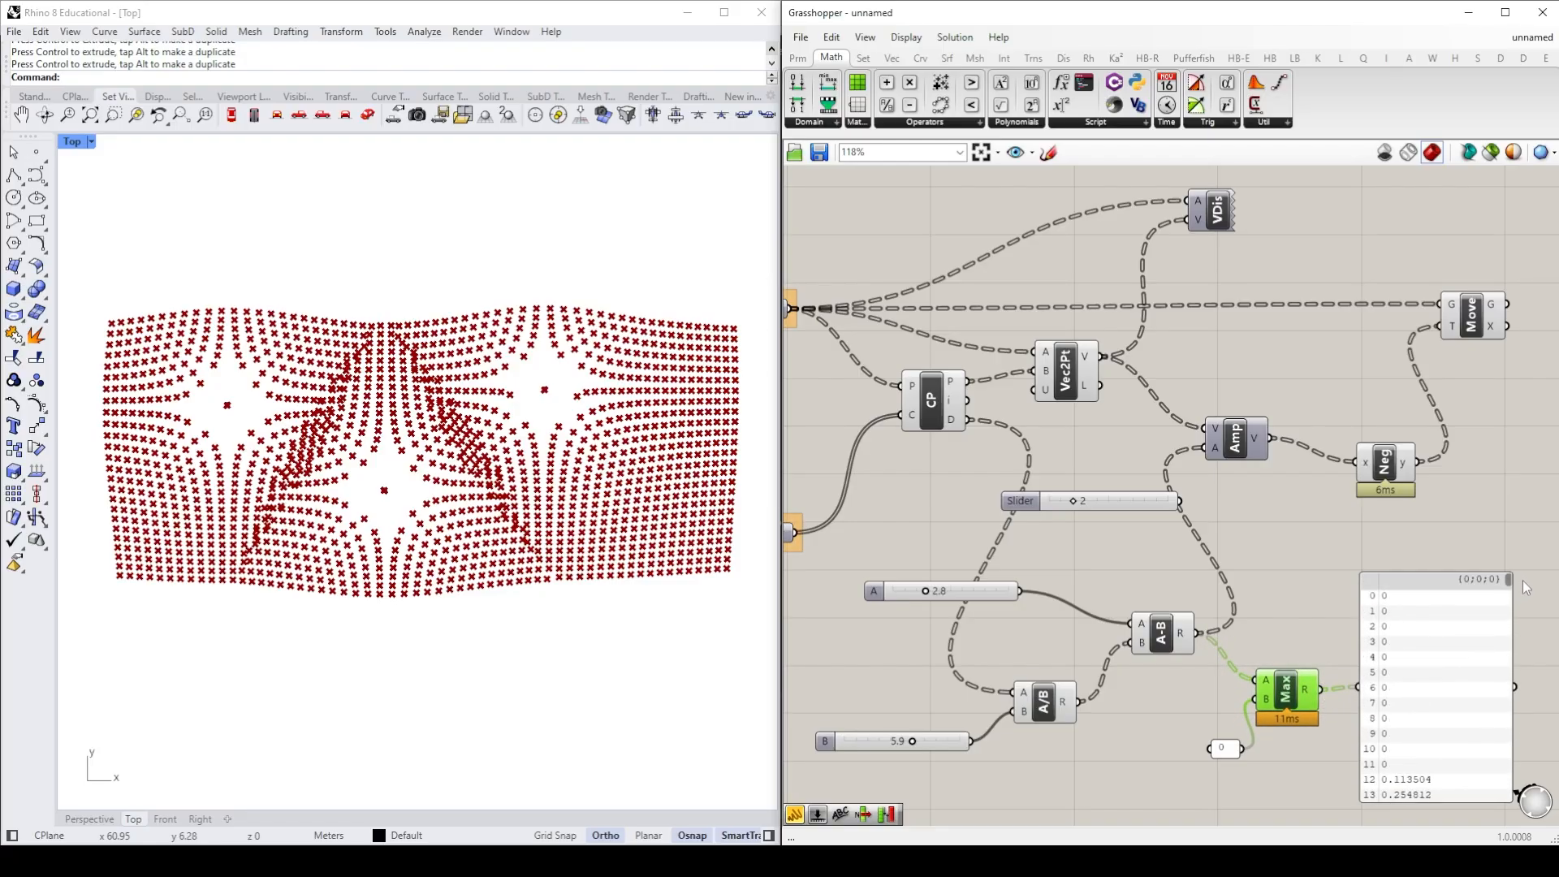
left_click(1290, 571)
Step: Connect the Maximum's result to the Amplitude's A input and set the Division's B slider to 2.2
left_click_drag(1321, 689, 1223, 459)
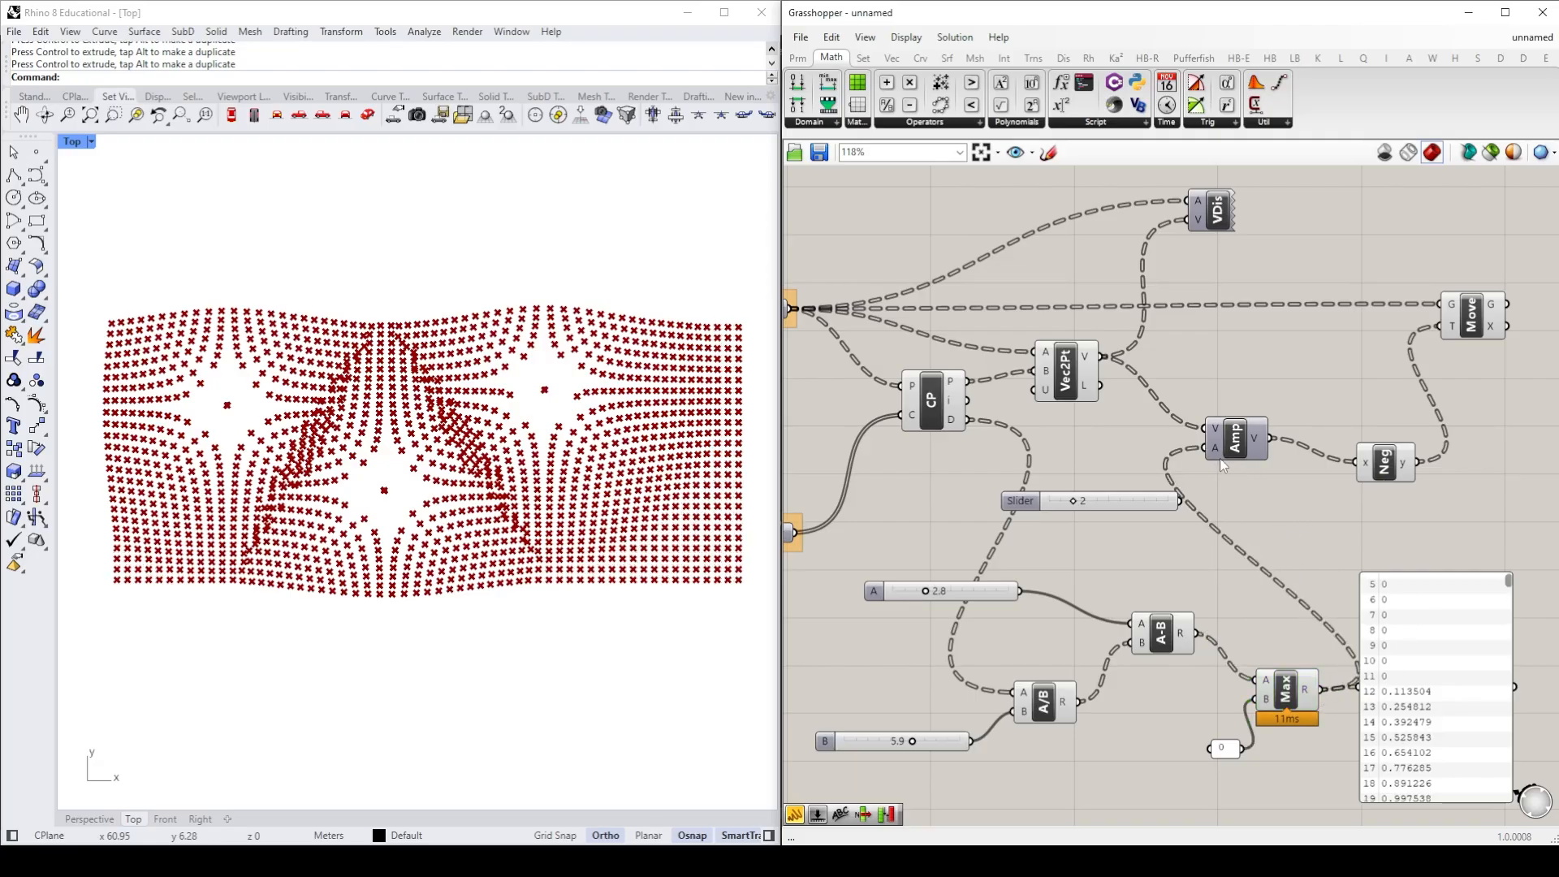
left_click_drag(912, 741, 862, 740)
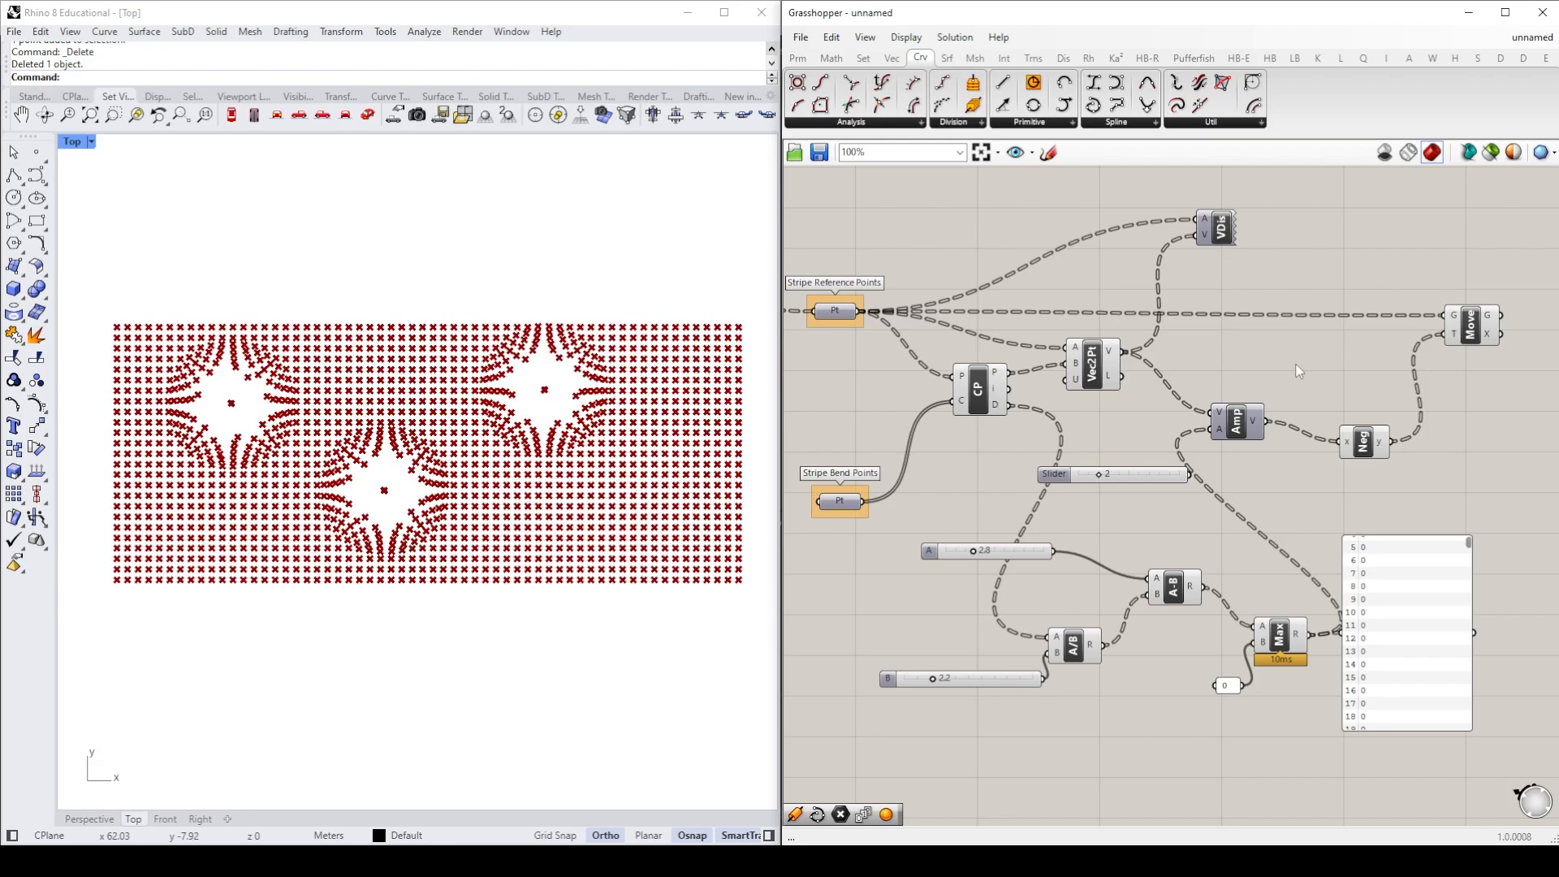
Step: Add an Interpolate curve component whose vertices come from Move's geometry output
right_click_drag(1464, 416, 975, 444)
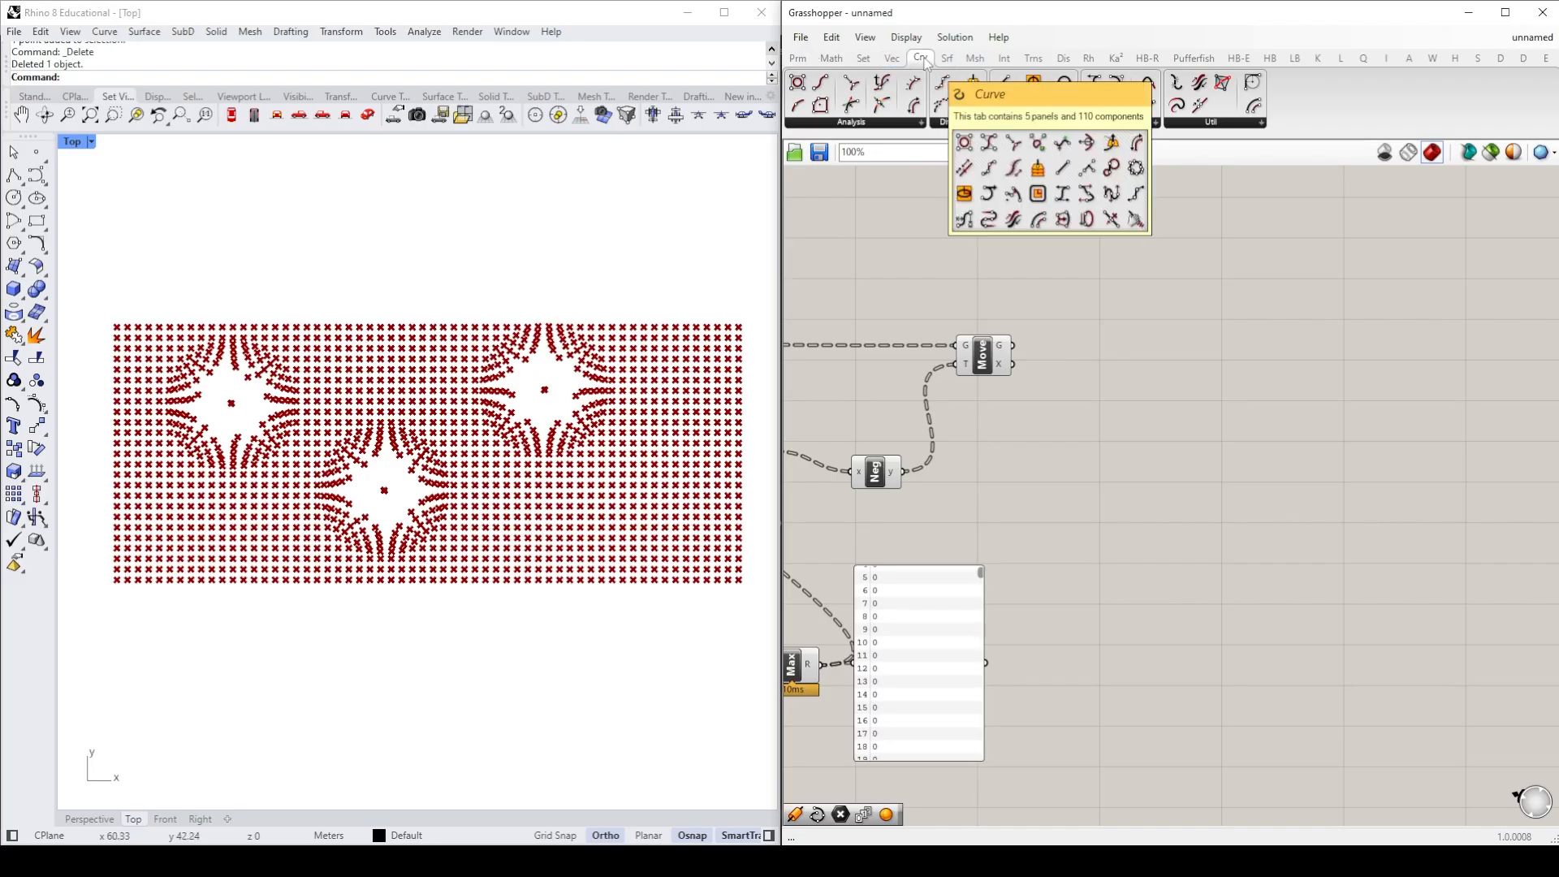
left_click(1129, 125)
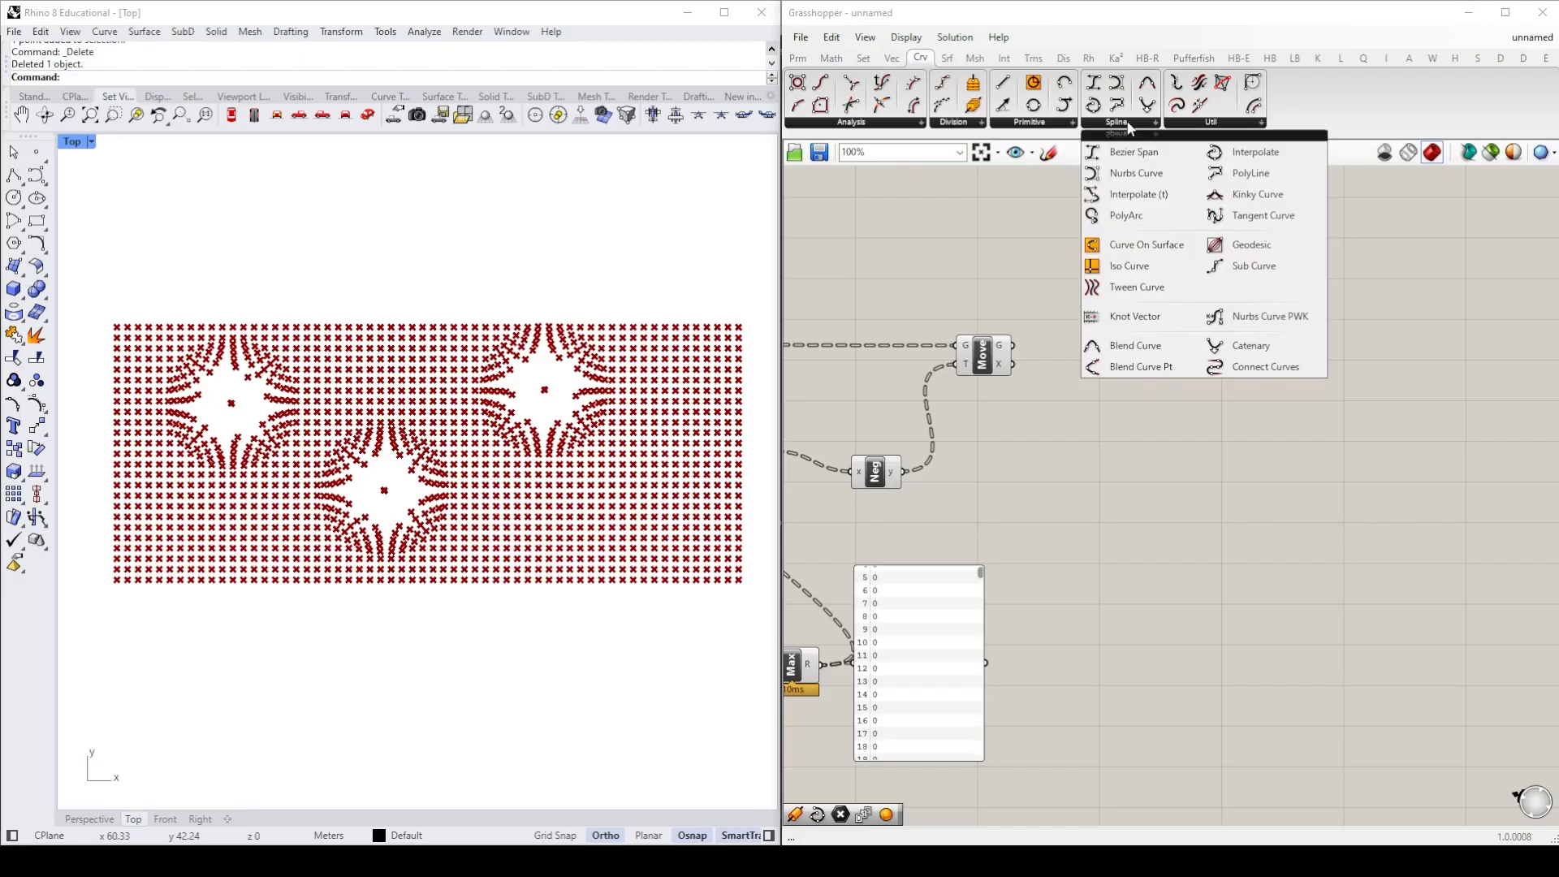
left_click(1259, 157)
left_click(1177, 361)
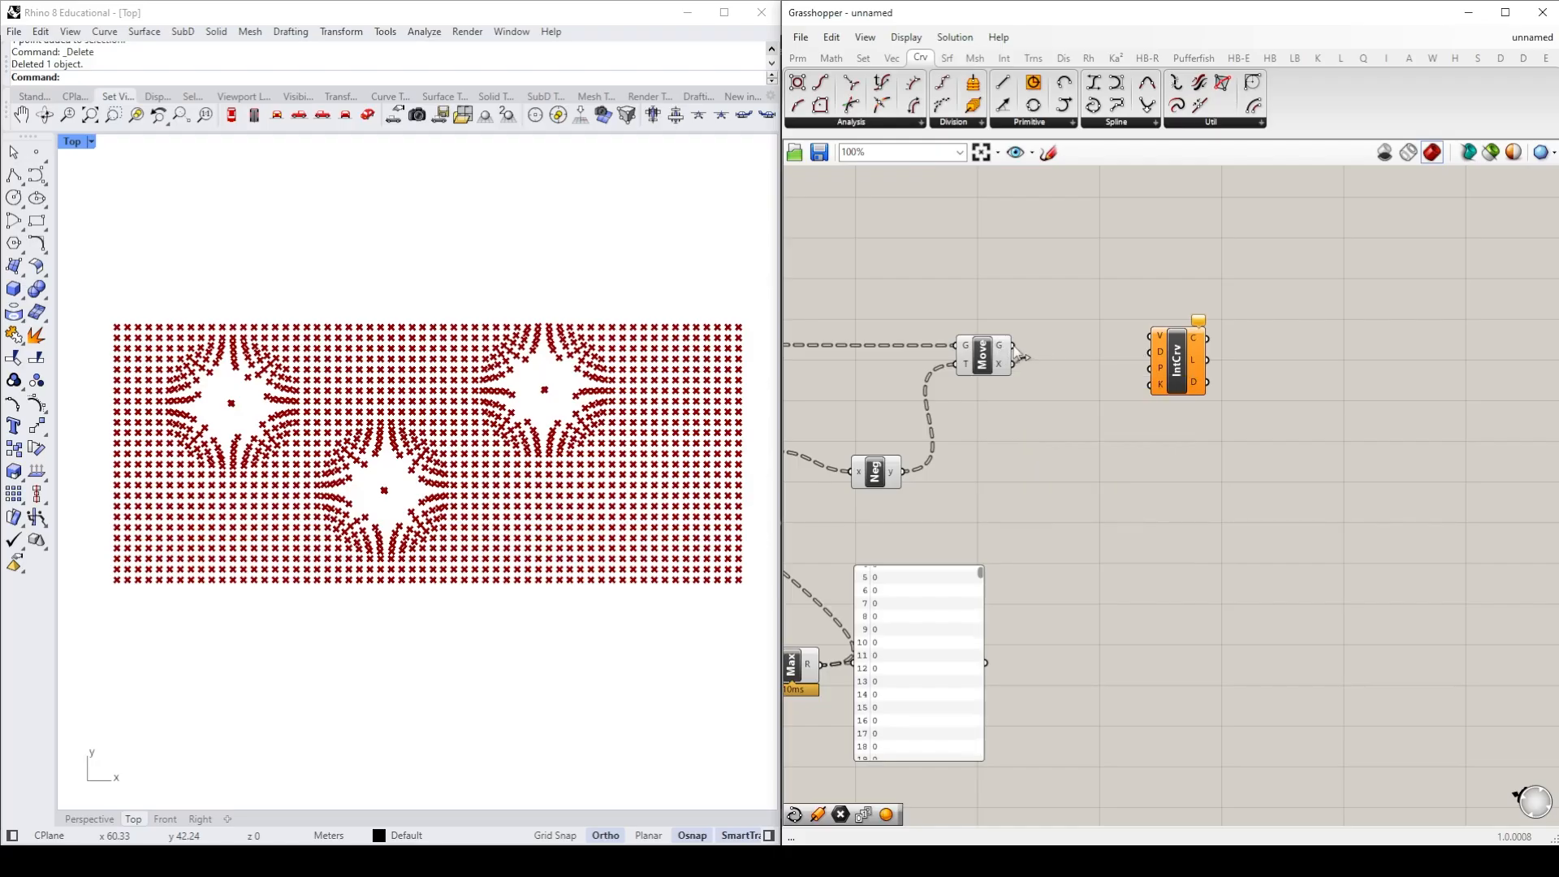
left_click_drag(1016, 354, 1216, 376)
left_click(1115, 485)
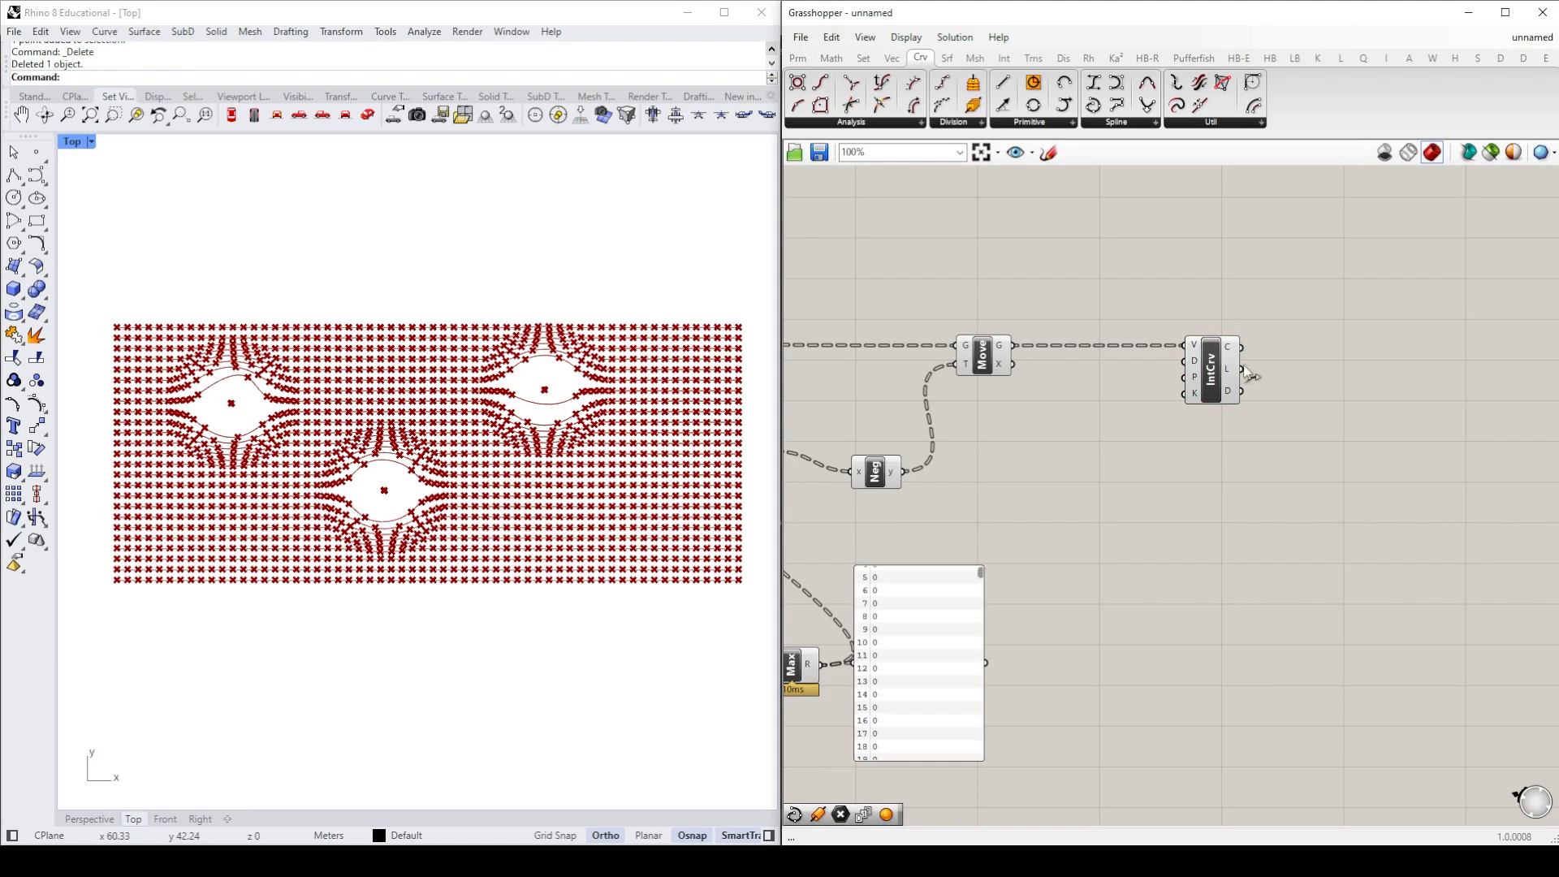
Step: Turn off the preview of the Move component
left_click(985, 360)
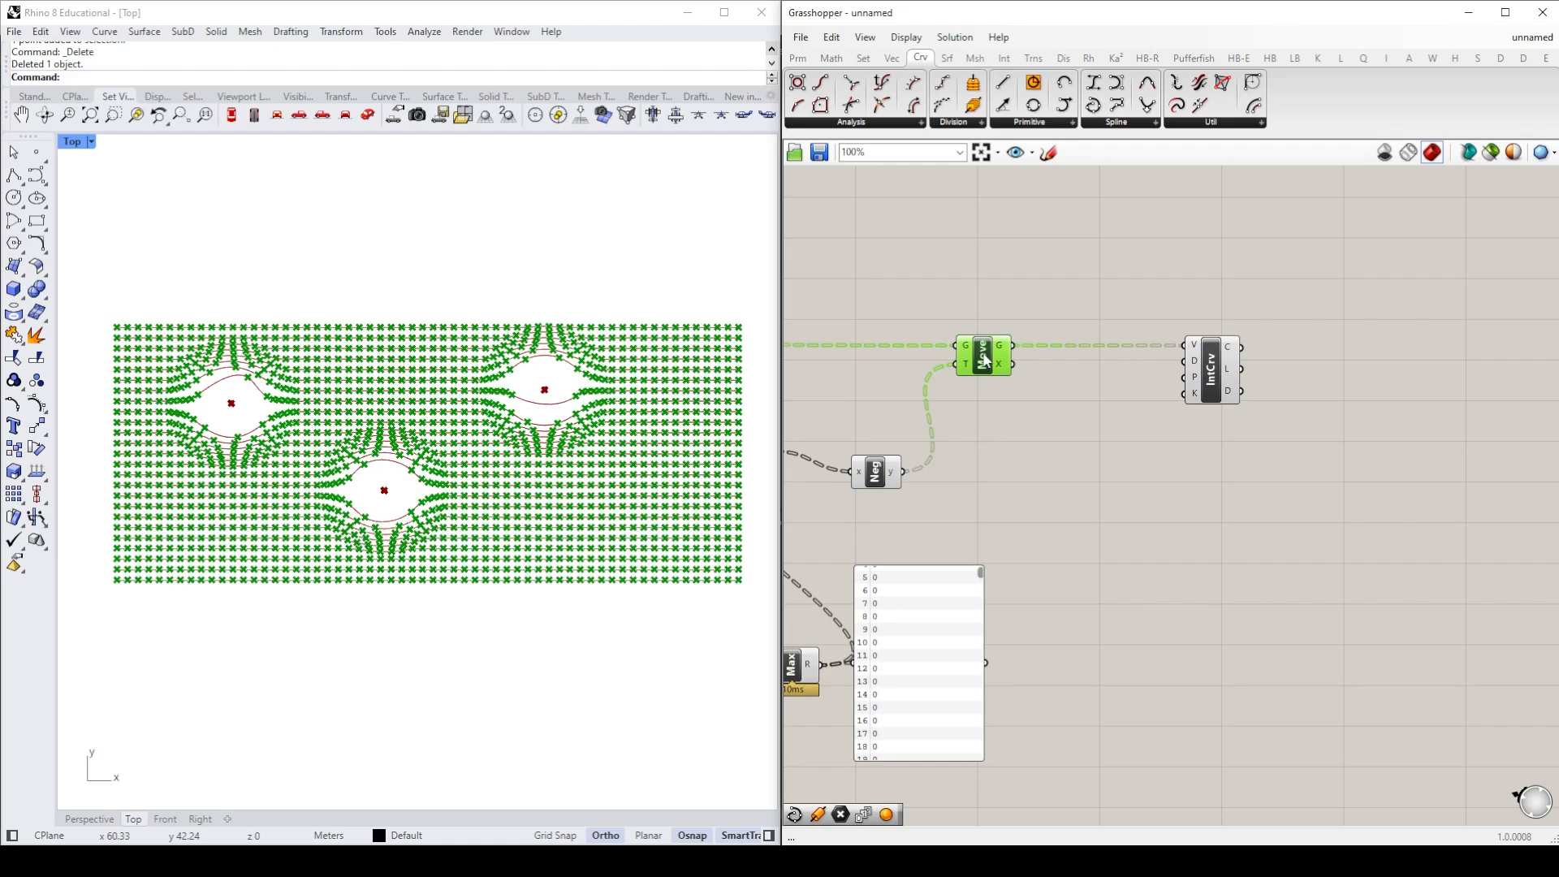
right_click(984, 360)
left_click(1047, 387)
left_click(1104, 502)
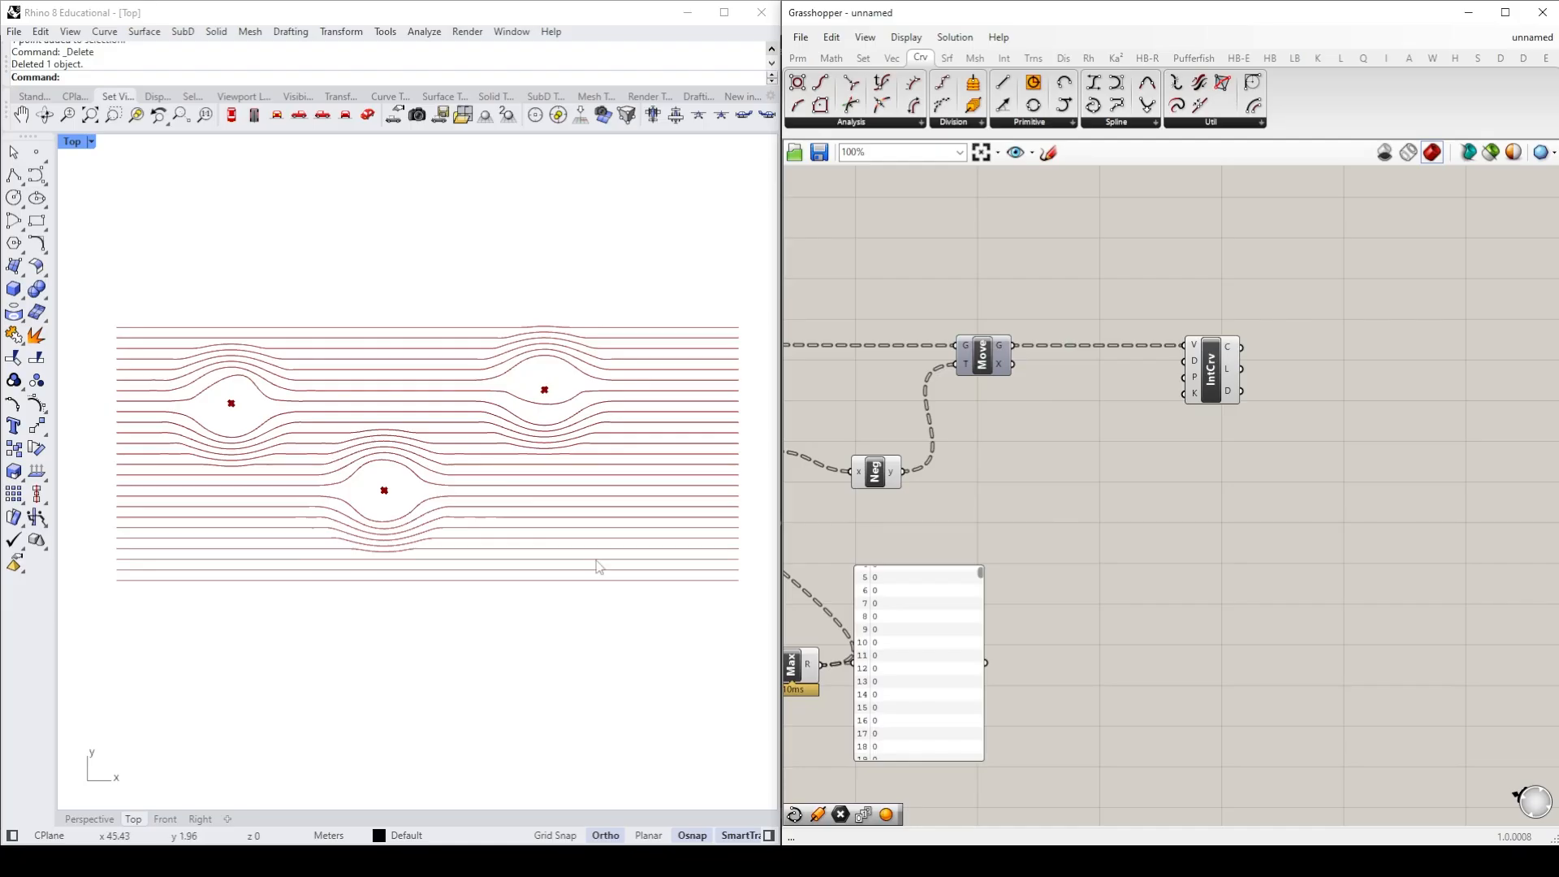
Step: Move the lower middle bend point in Rhino toward the left bend point and adjust its height among the stripes
left_click(385, 490)
mouse_move(385, 440)
left_mouse_down()
mouse_move(386, 378)
mouse_move(386, 426)
left_mouse_up()
left_click_drag(441, 474, 349, 477)
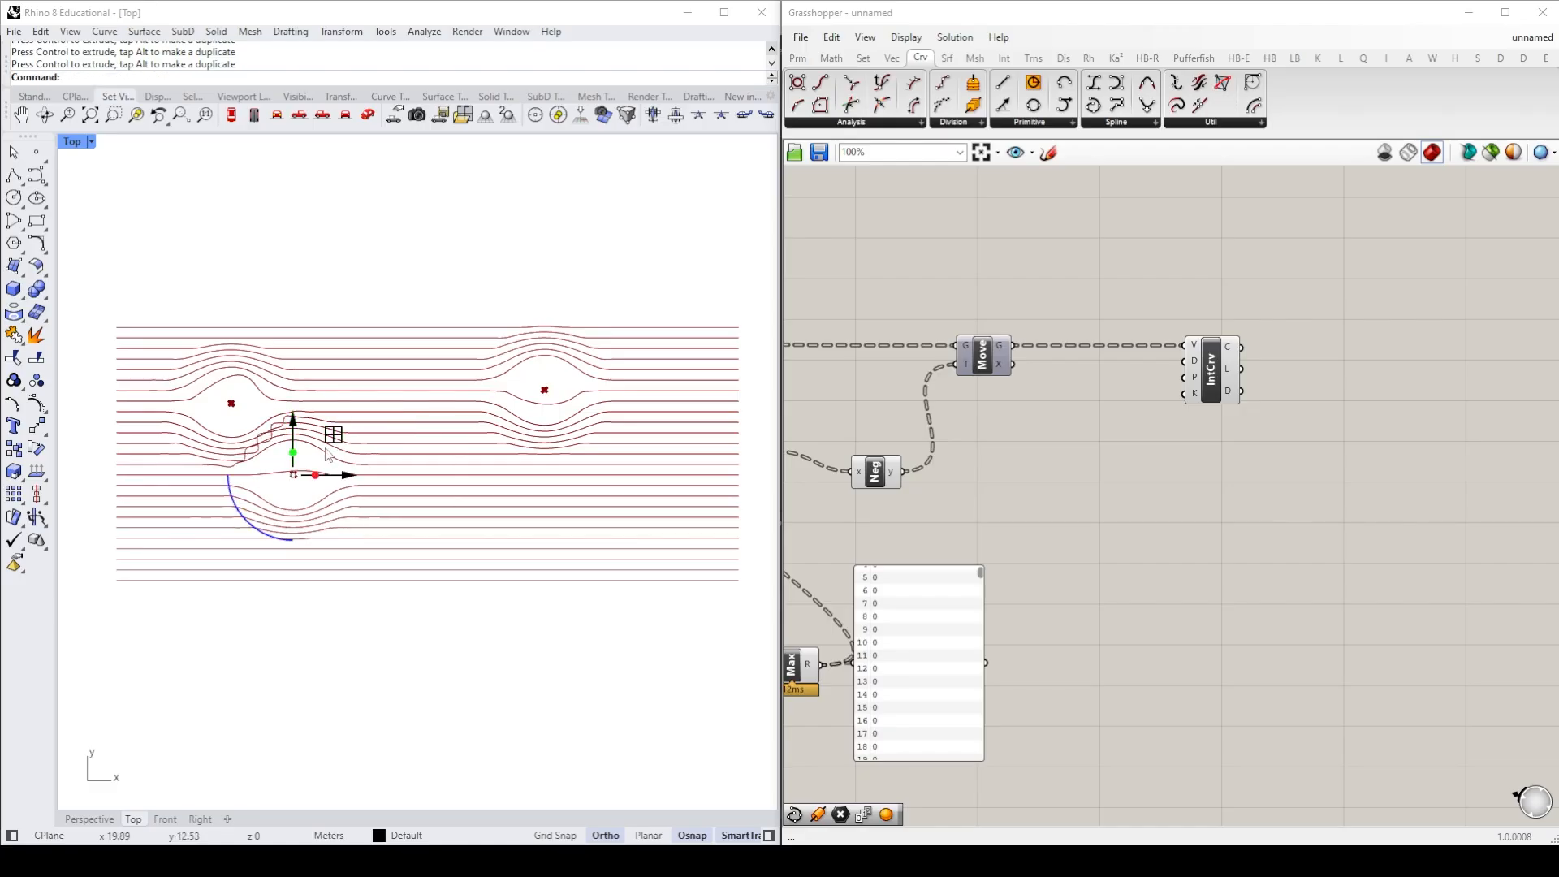
left_click_drag(294, 423, 294, 418)
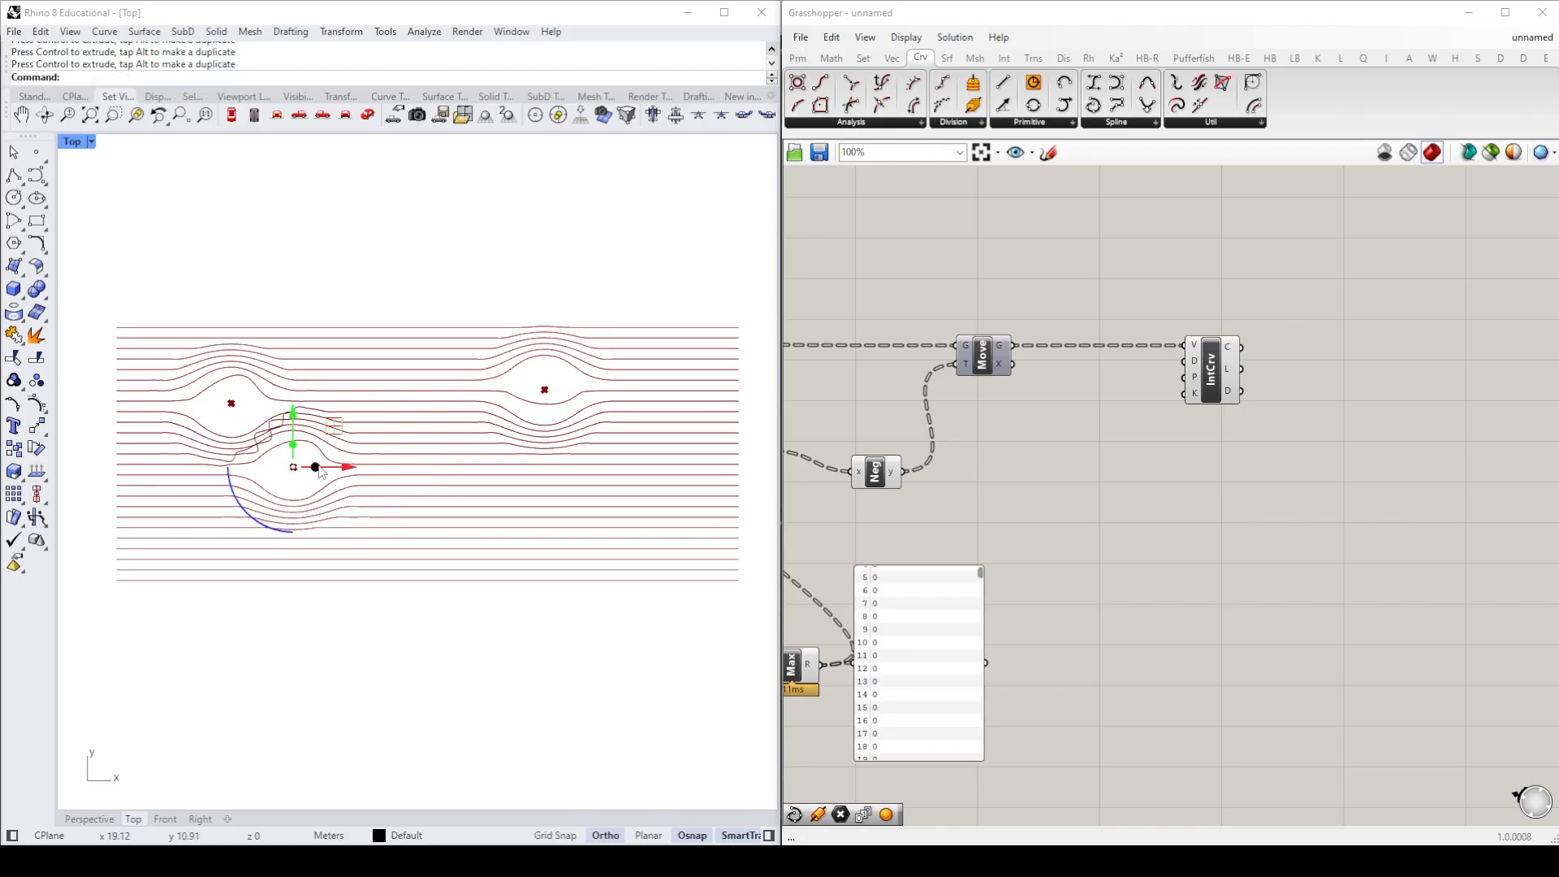
left_click_drag(294, 443, 294, 444)
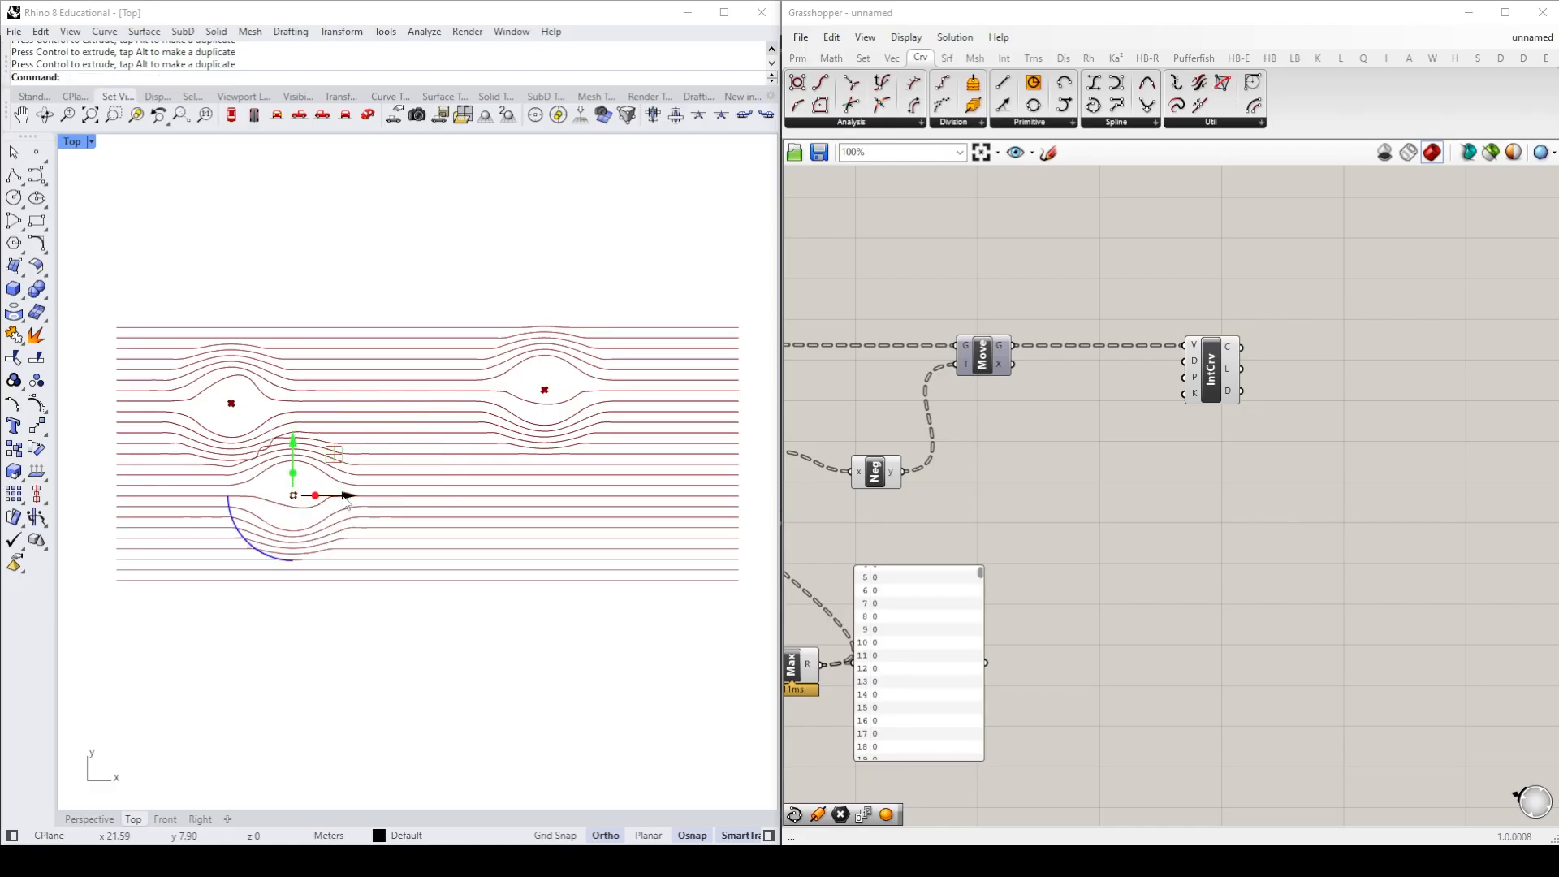
Step: Move the lower middle bend point in Rhino further right and slightly down among the stripes
left_click_drag(345, 496, 400, 497)
left_click_drag(351, 448, 352, 462)
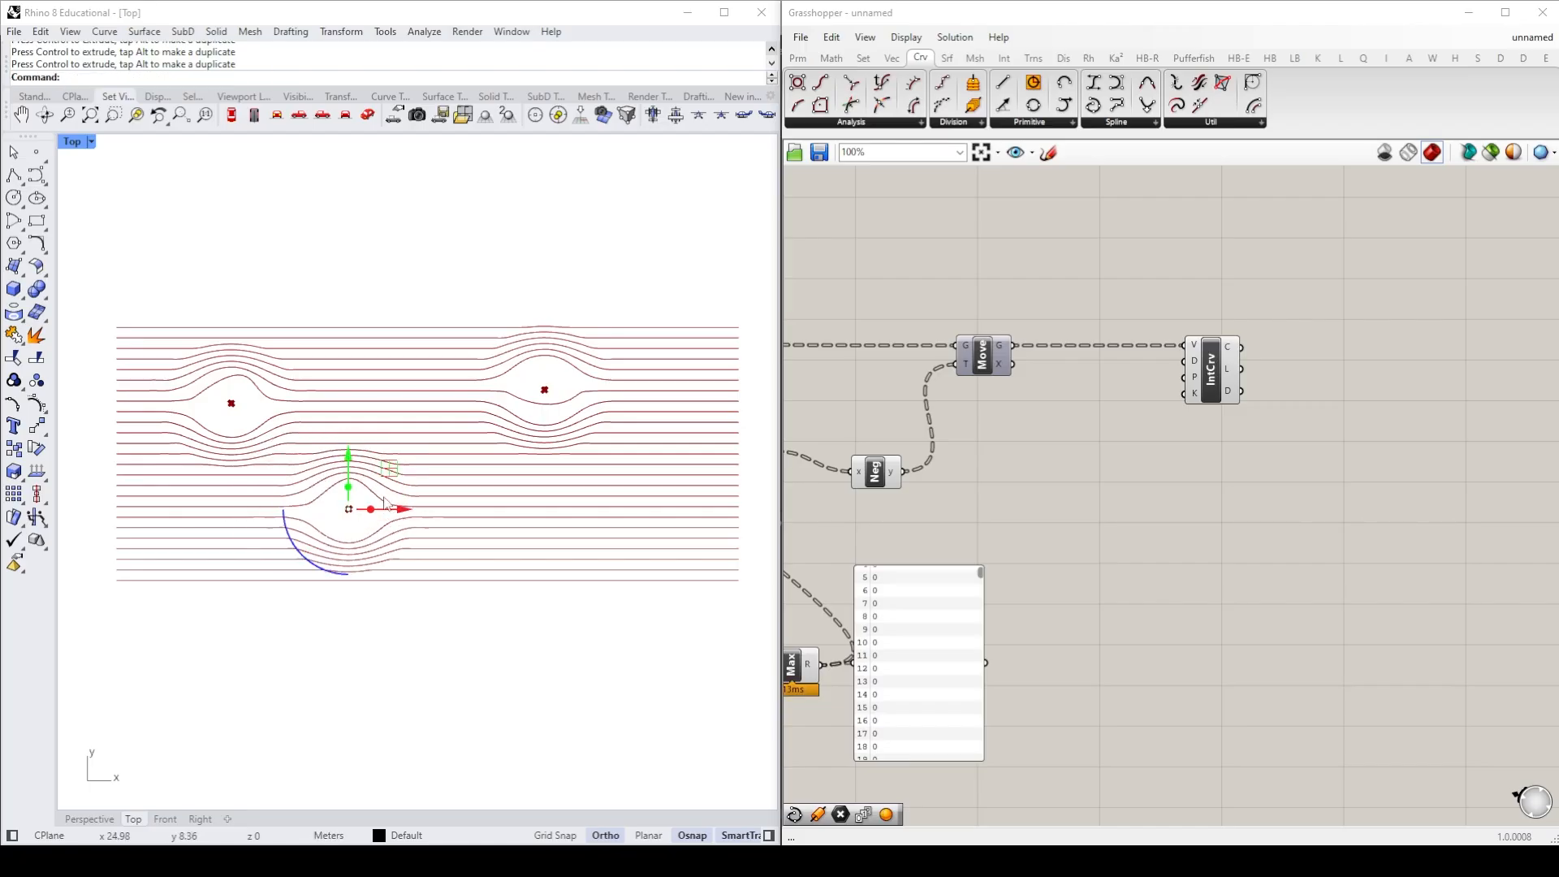
left_click_drag(398, 509, 414, 509)
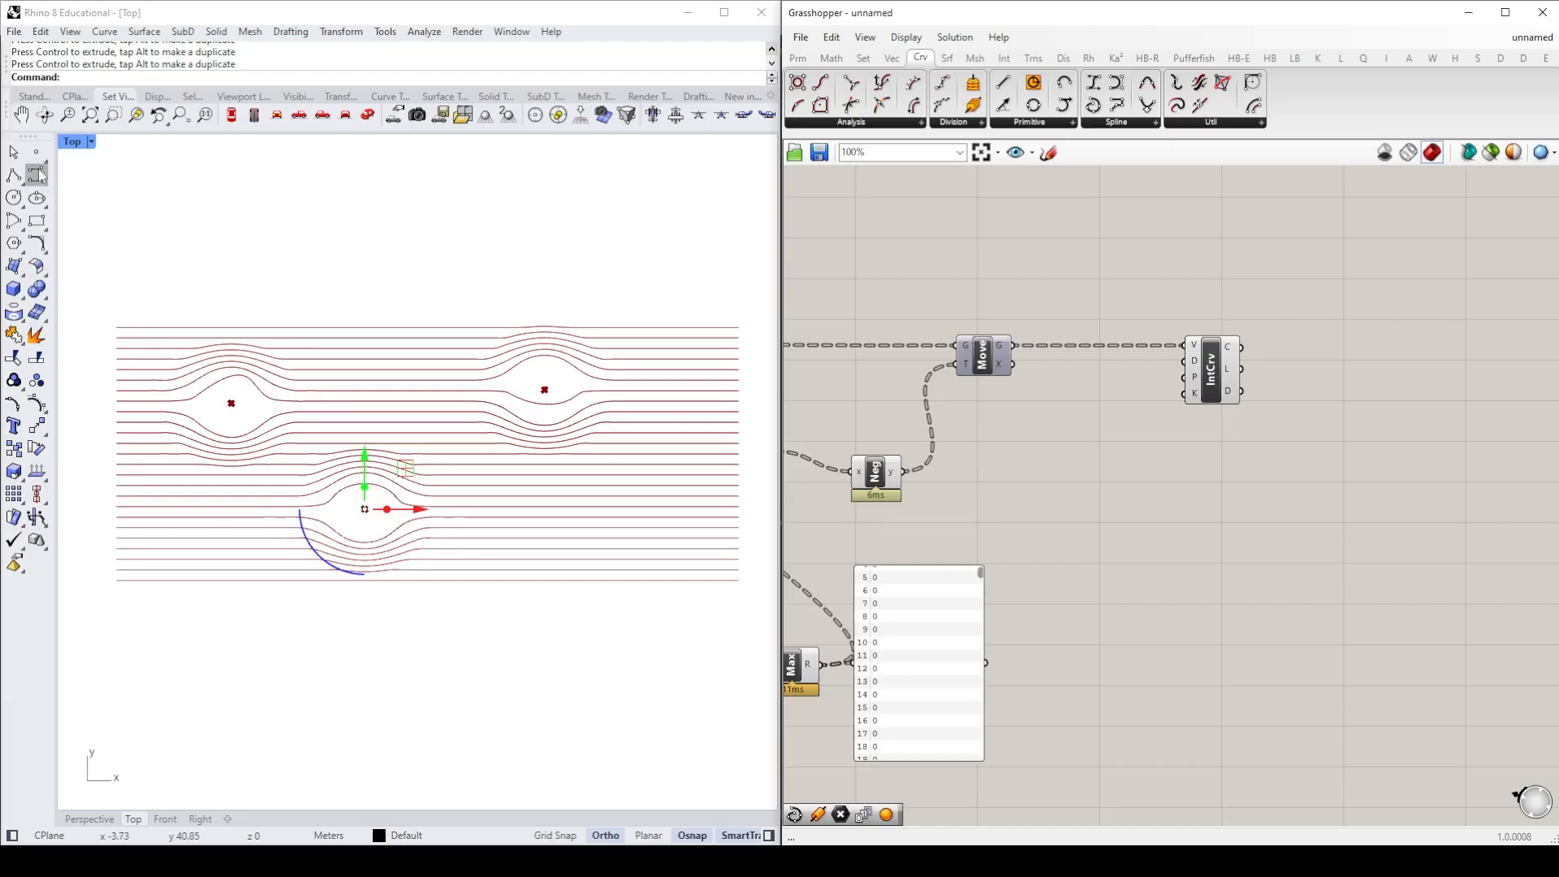
Step: Place two more point objects in Rhino, one on the lower right and one on the lower left of the stripes
left_click(40, 154)
left_click(583, 503)
right_click(236, 501)
left_click(192, 525)
Step: Try to reference all five Rhino points in the Stripe Bend Points parameter
right_click_drag(977, 506, 1299, 524)
left_click(1267, 522)
right_click(1266, 522)
left_click(1343, 737)
left_click_drag(159, 271, 641, 627)
key("Return")
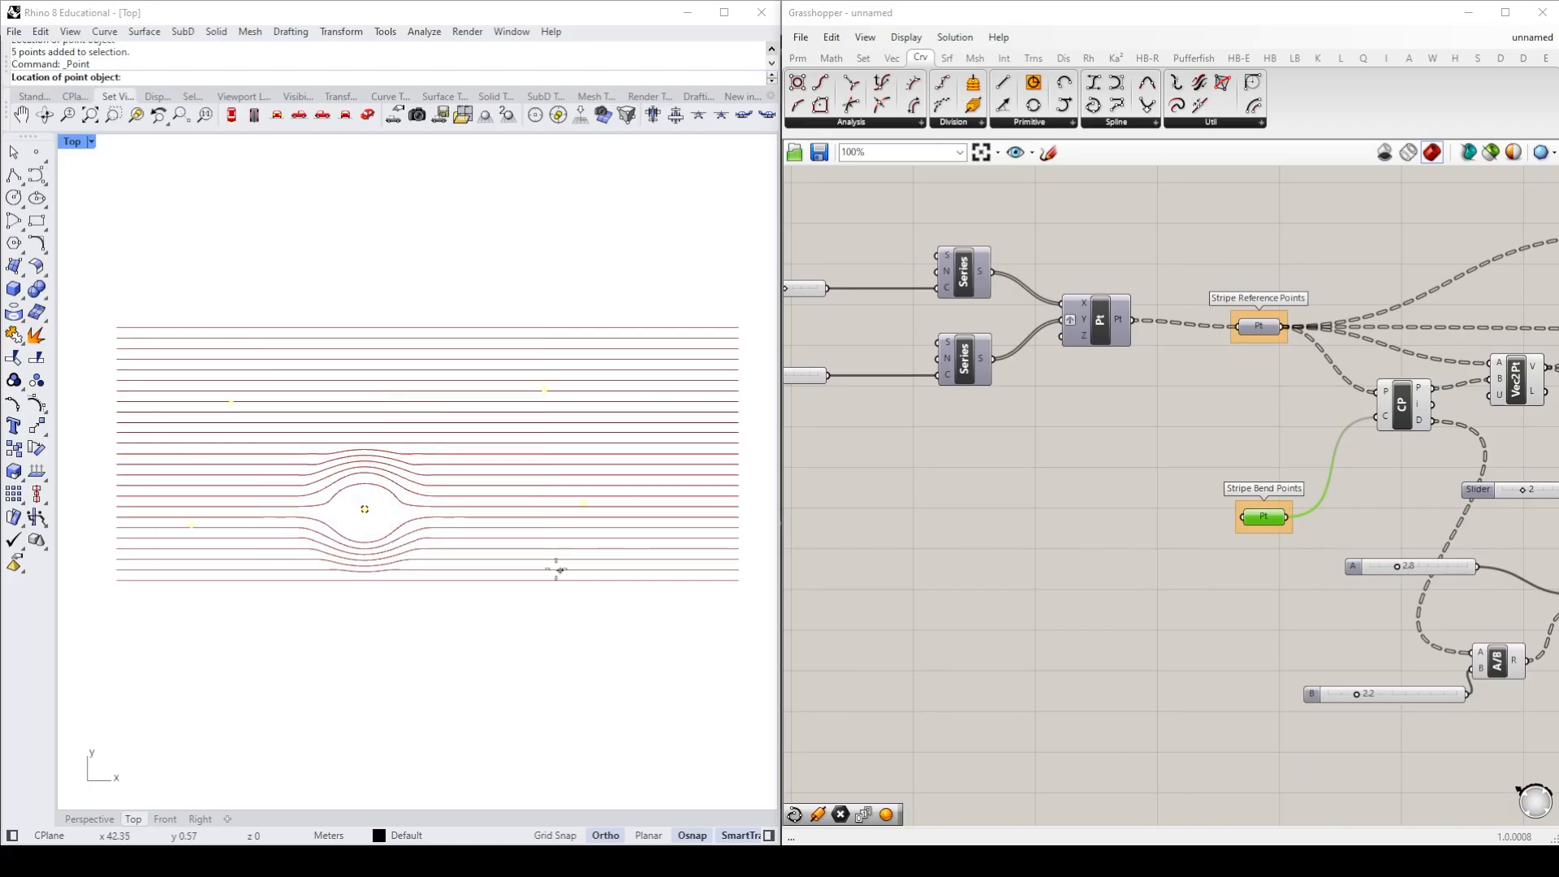
key("Escape")
left_click(541, 644)
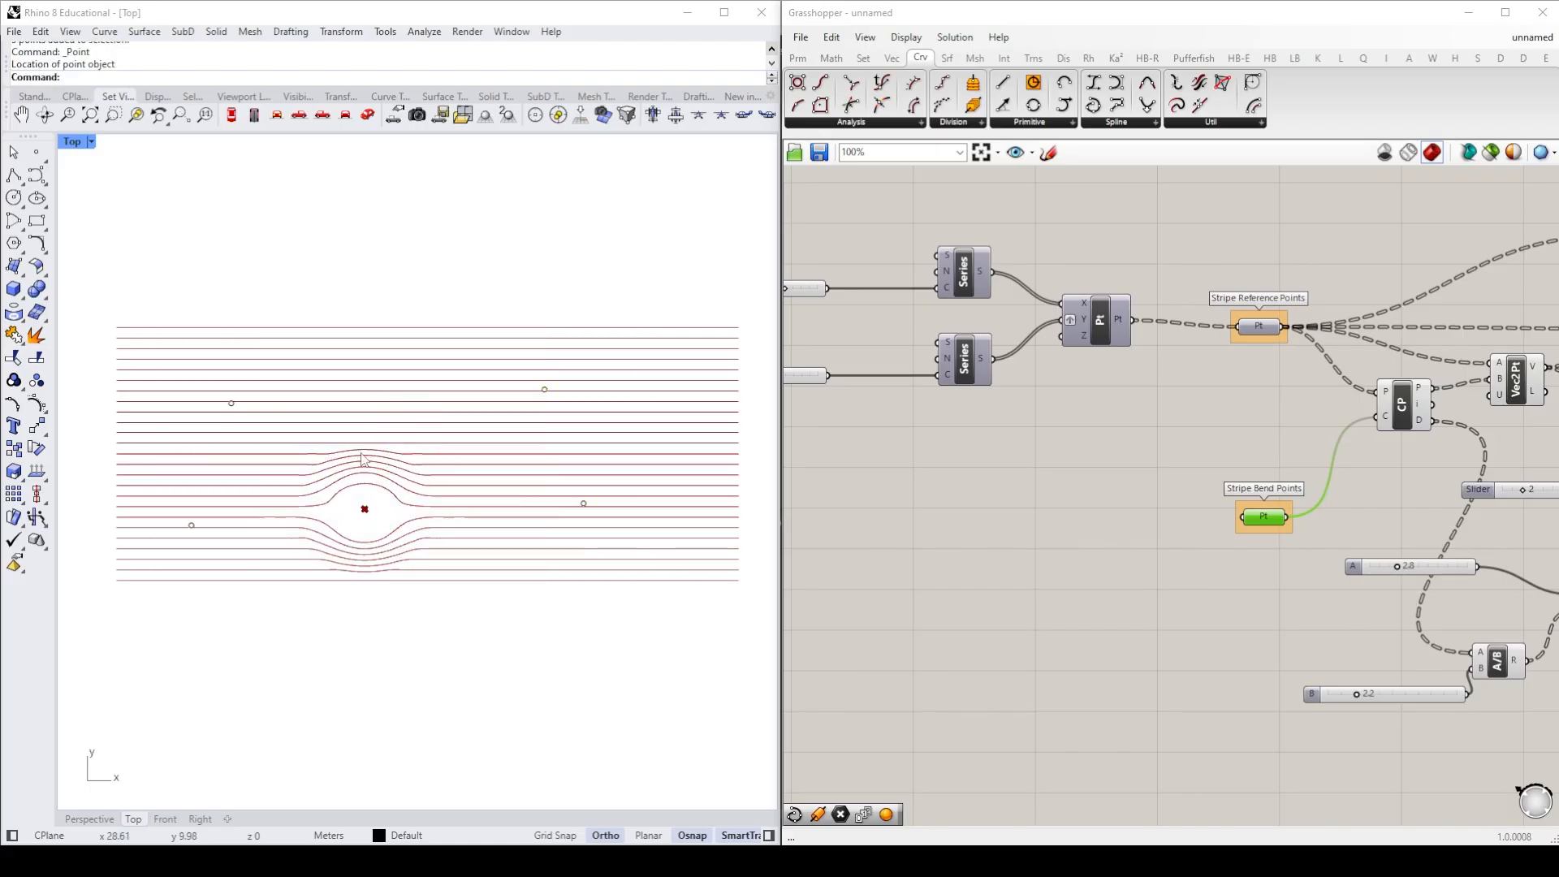
Step: Assign all five Rhino point objects to the Stripe Bend Points parameter as multiple points
left_click(1277, 557)
right_click(1263, 526)
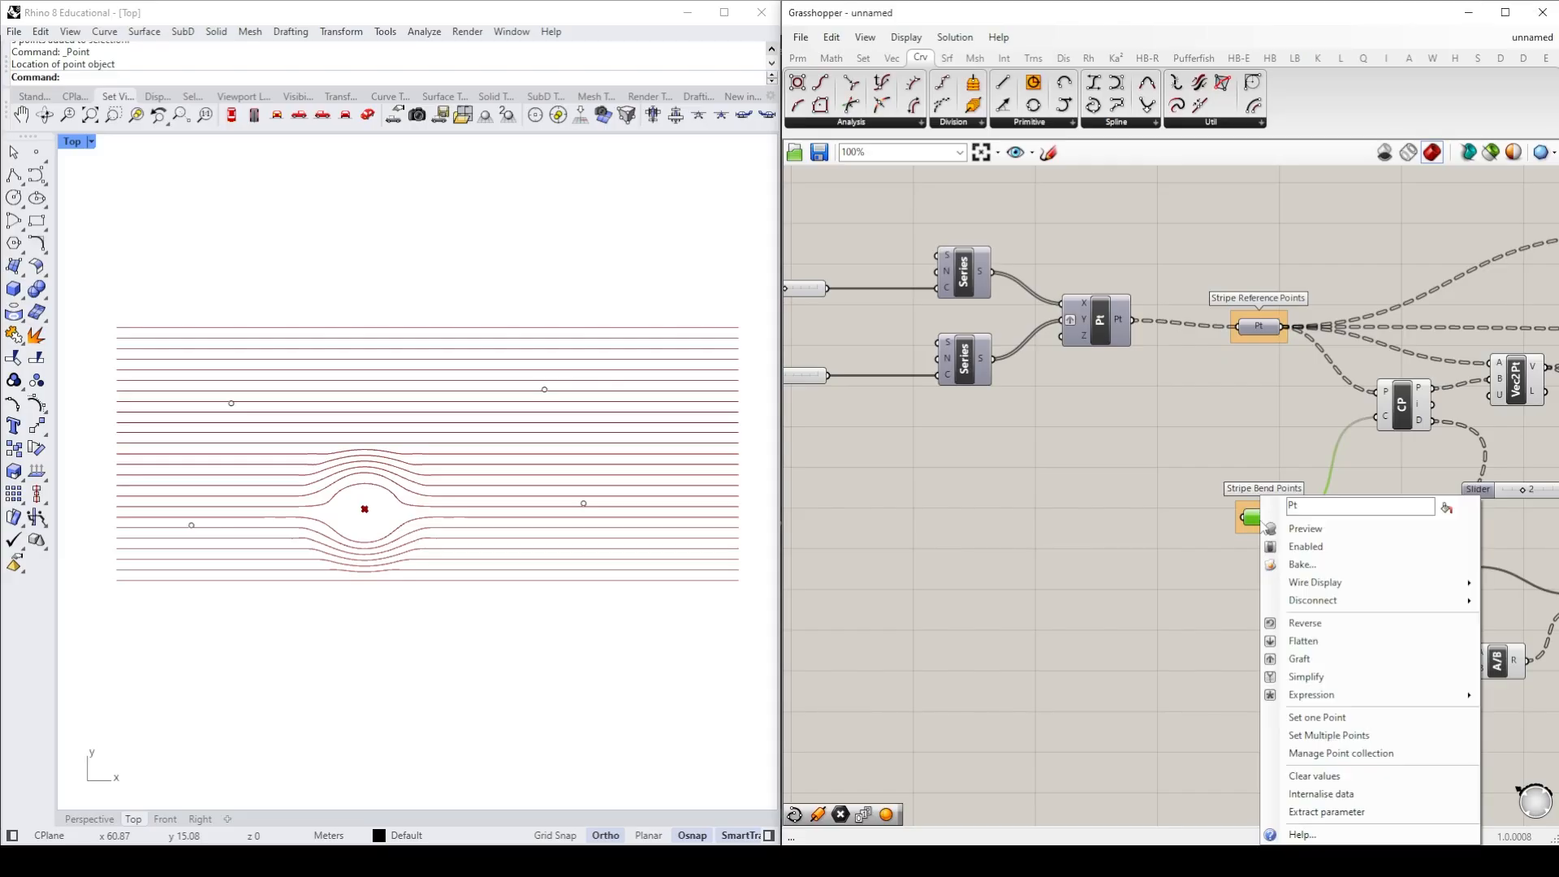
left_click(1291, 718)
left_click_drag(181, 286, 686, 654)
key("Return")
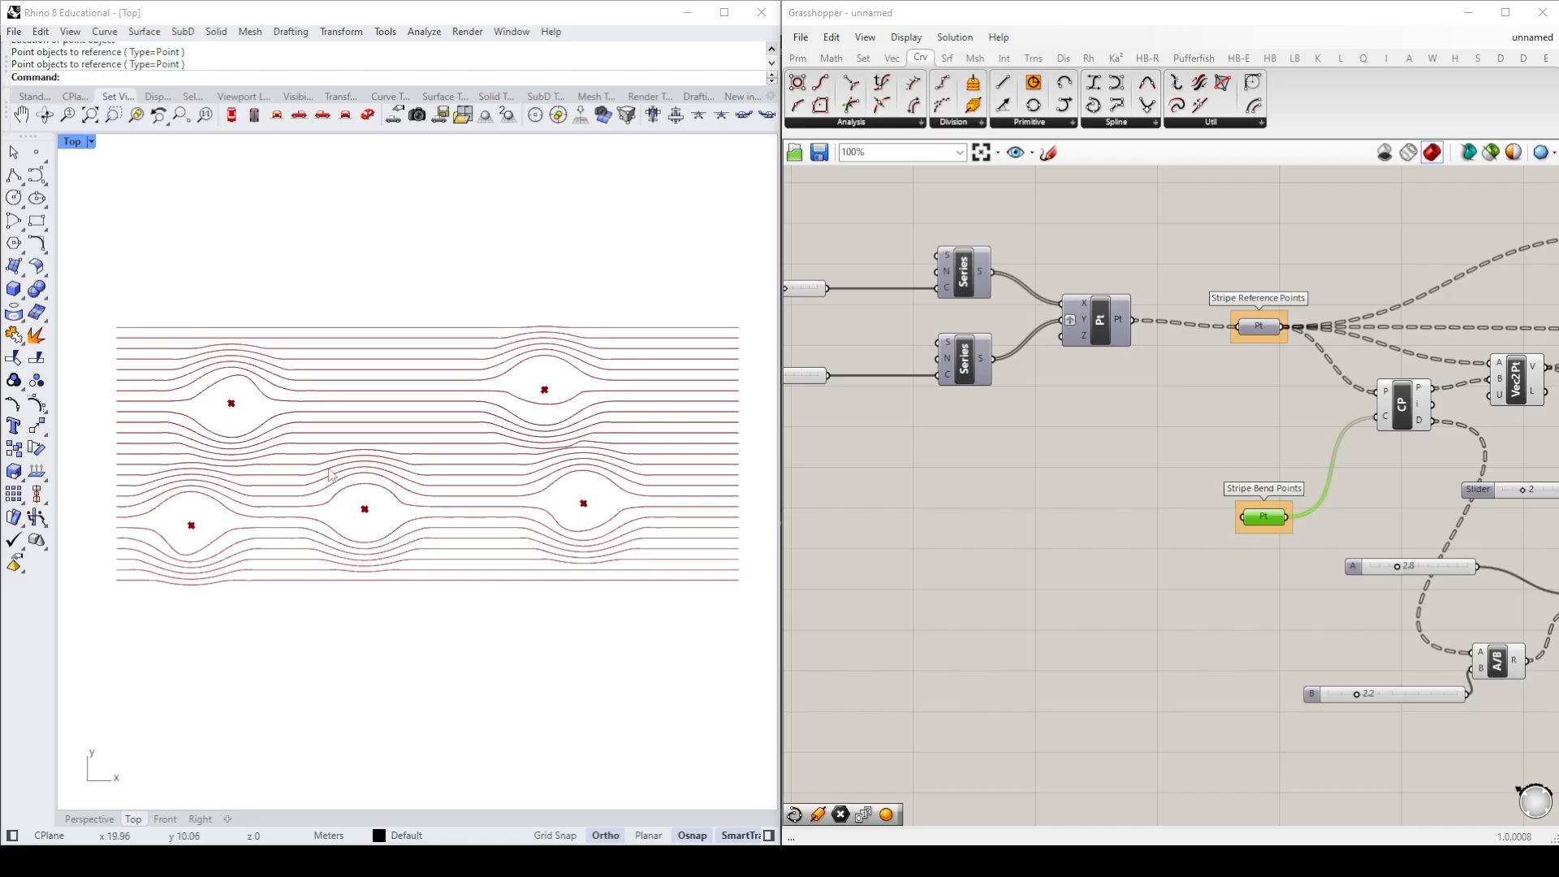
Step: Move the lower middle bend point in Rhino to the right and up to about the centre of the stripe field
left_click(365, 509)
left_click_drag(428, 512, 462, 512)
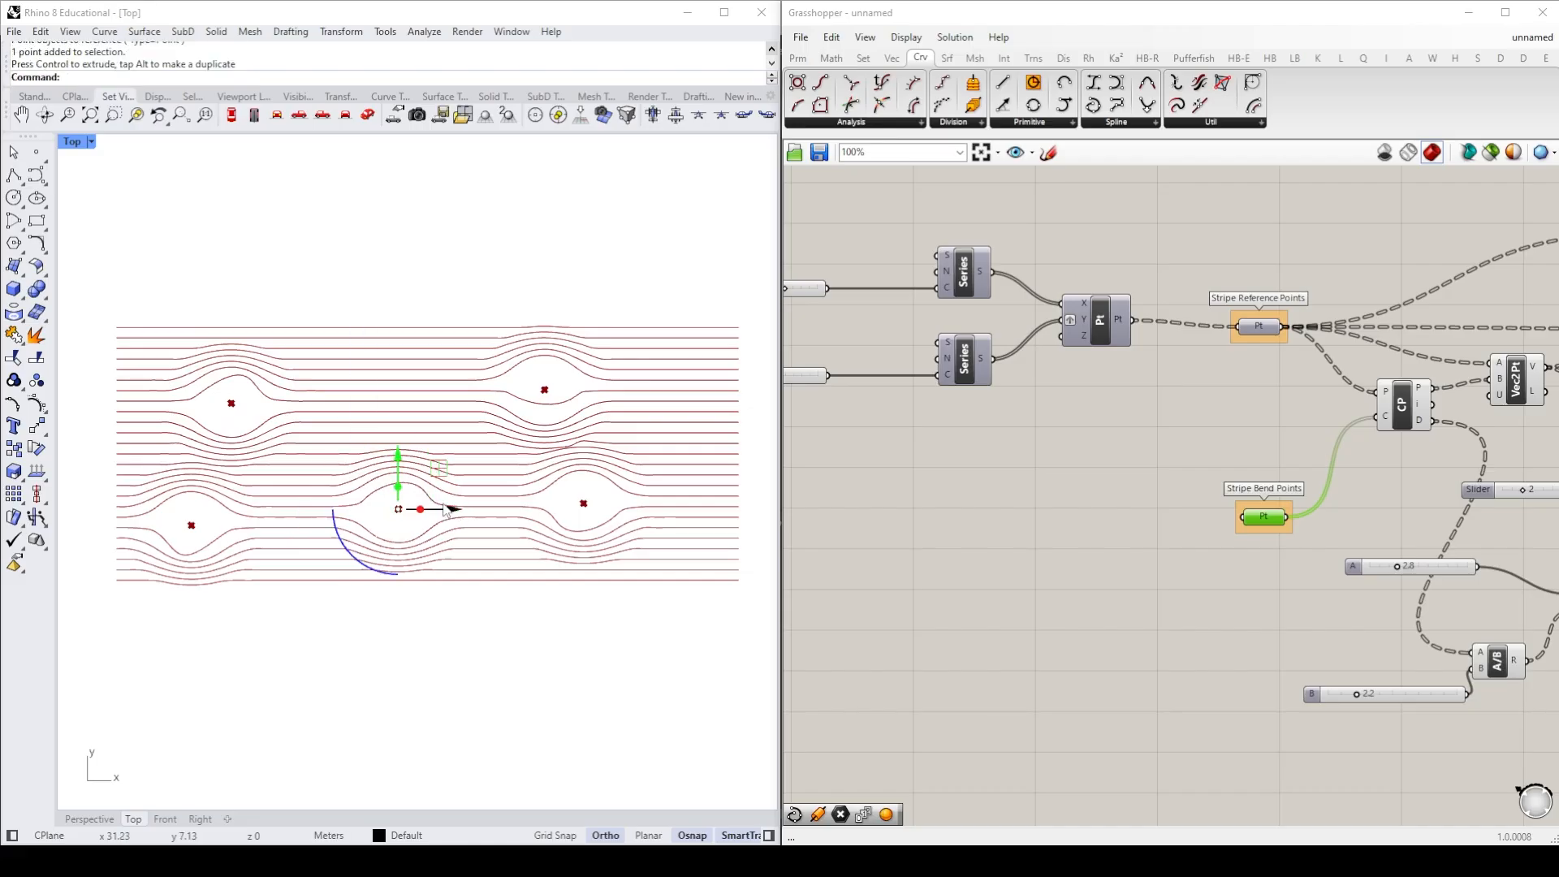
left_click_drag(398, 455, 398, 414)
left_click(526, 711)
Step: Remove the graft from Construct Point's Y input and graft its X input instead
left_click(1117, 453)
right_click_drag(1089, 440, 1101, 495)
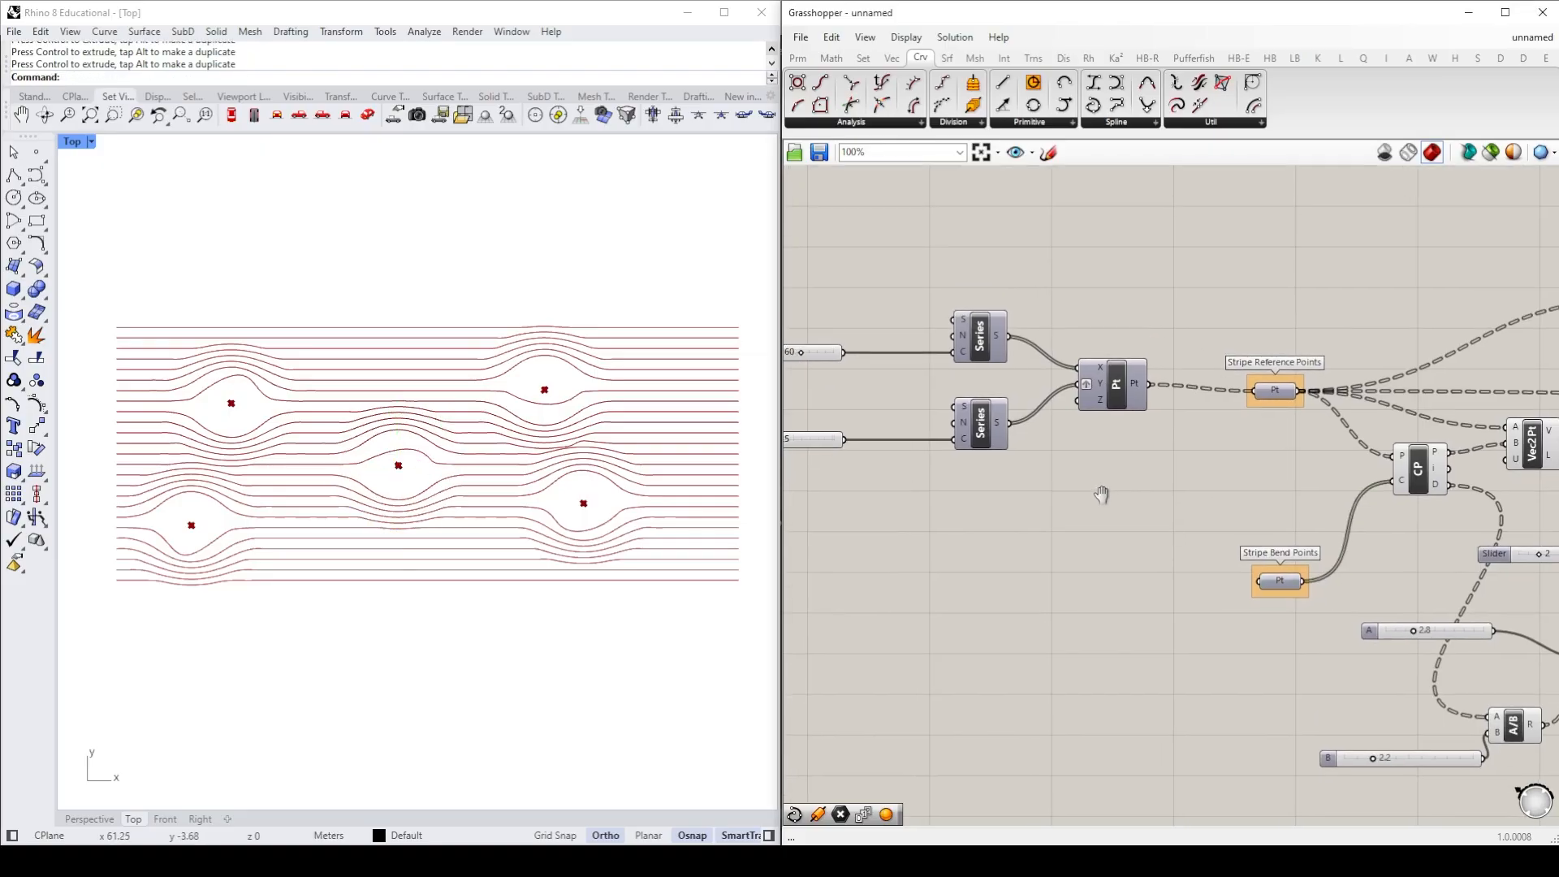
right_click(1102, 389)
left_click(1150, 511)
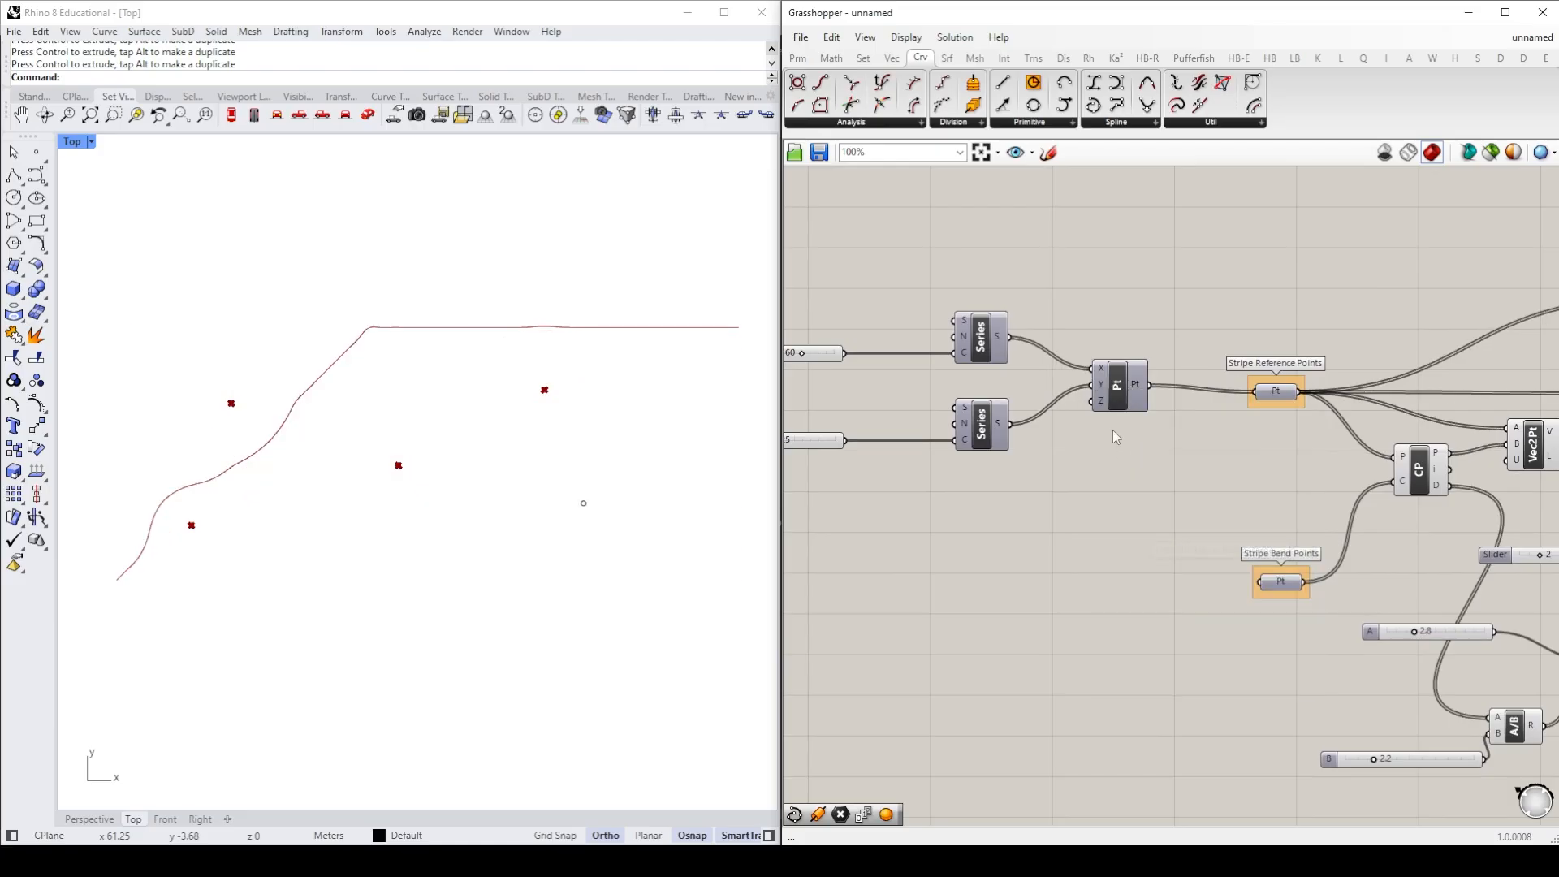
right_click(1102, 374)
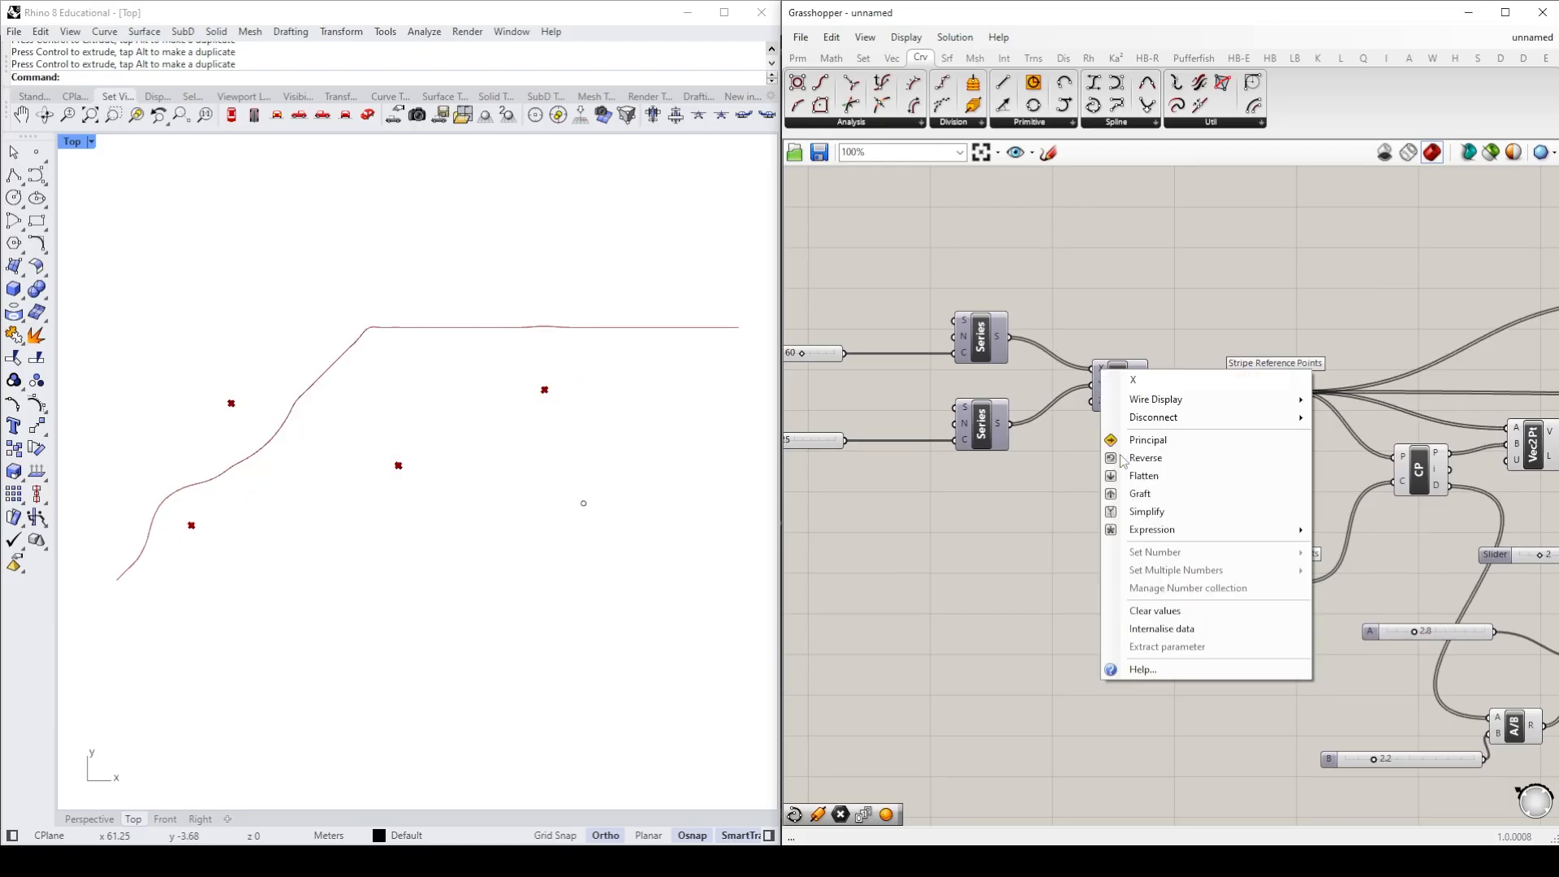
left_click(1153, 493)
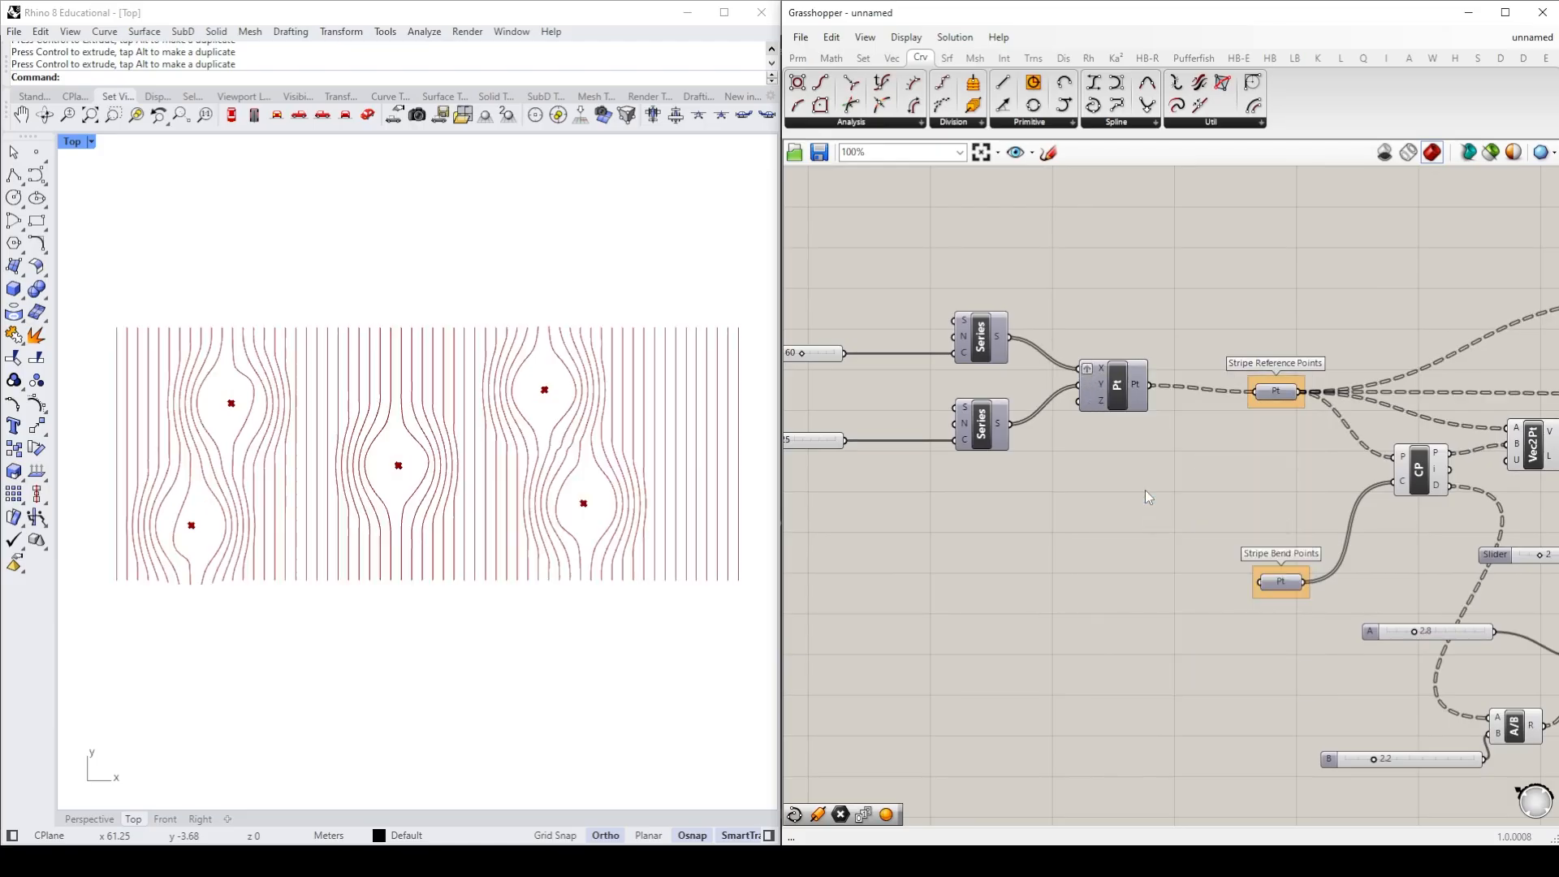
Step: Move the lower left bend point in Rhino rightward, between the upper left and centre bend points
left_click(192, 525)
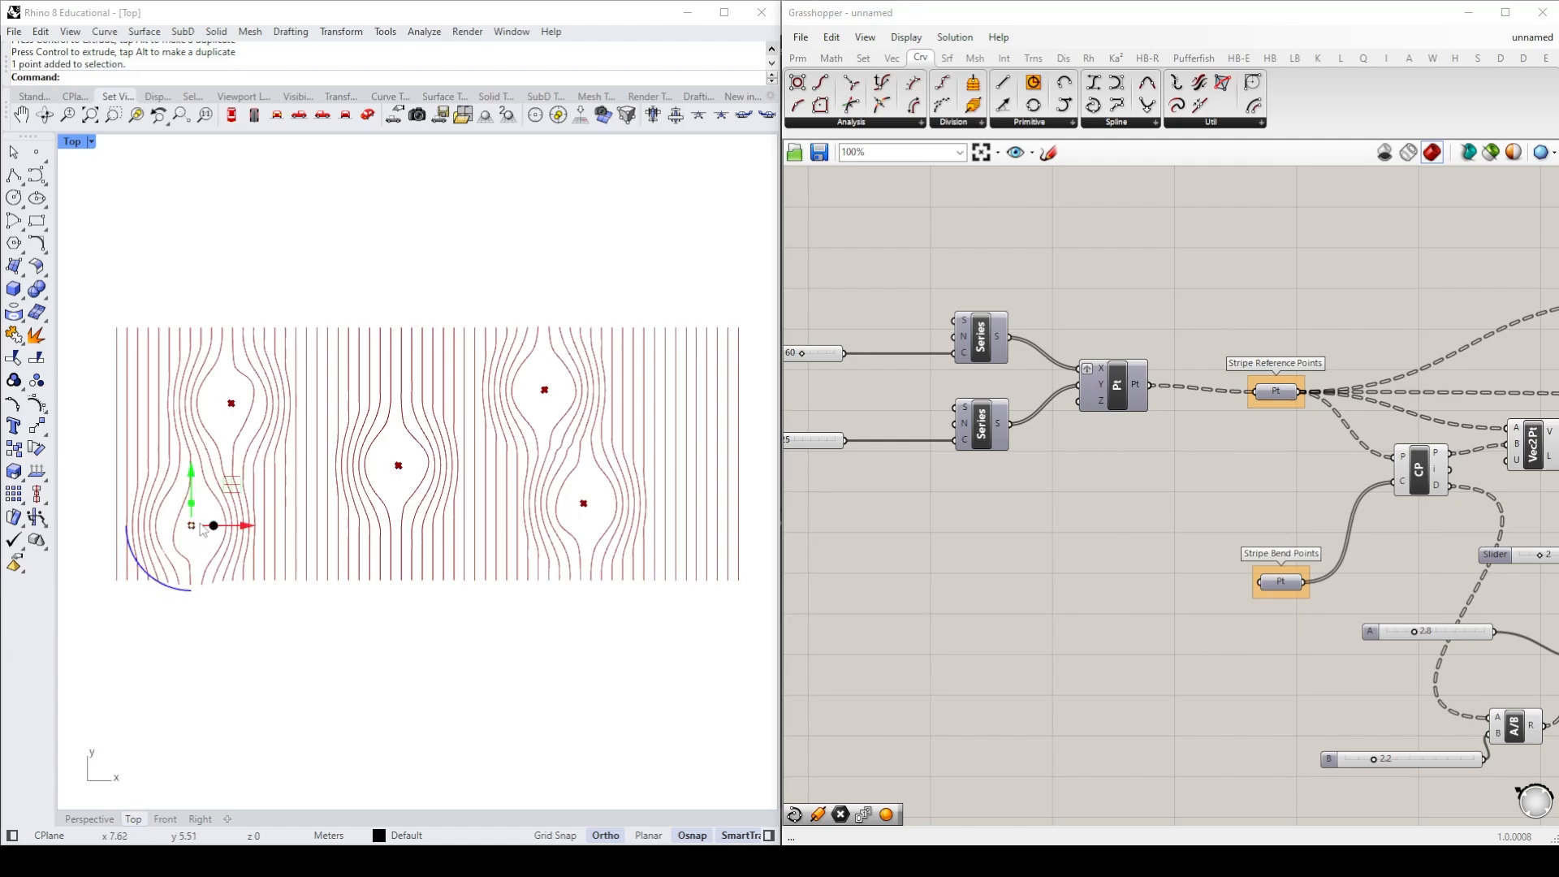
left_click_drag(249, 528, 360, 535)
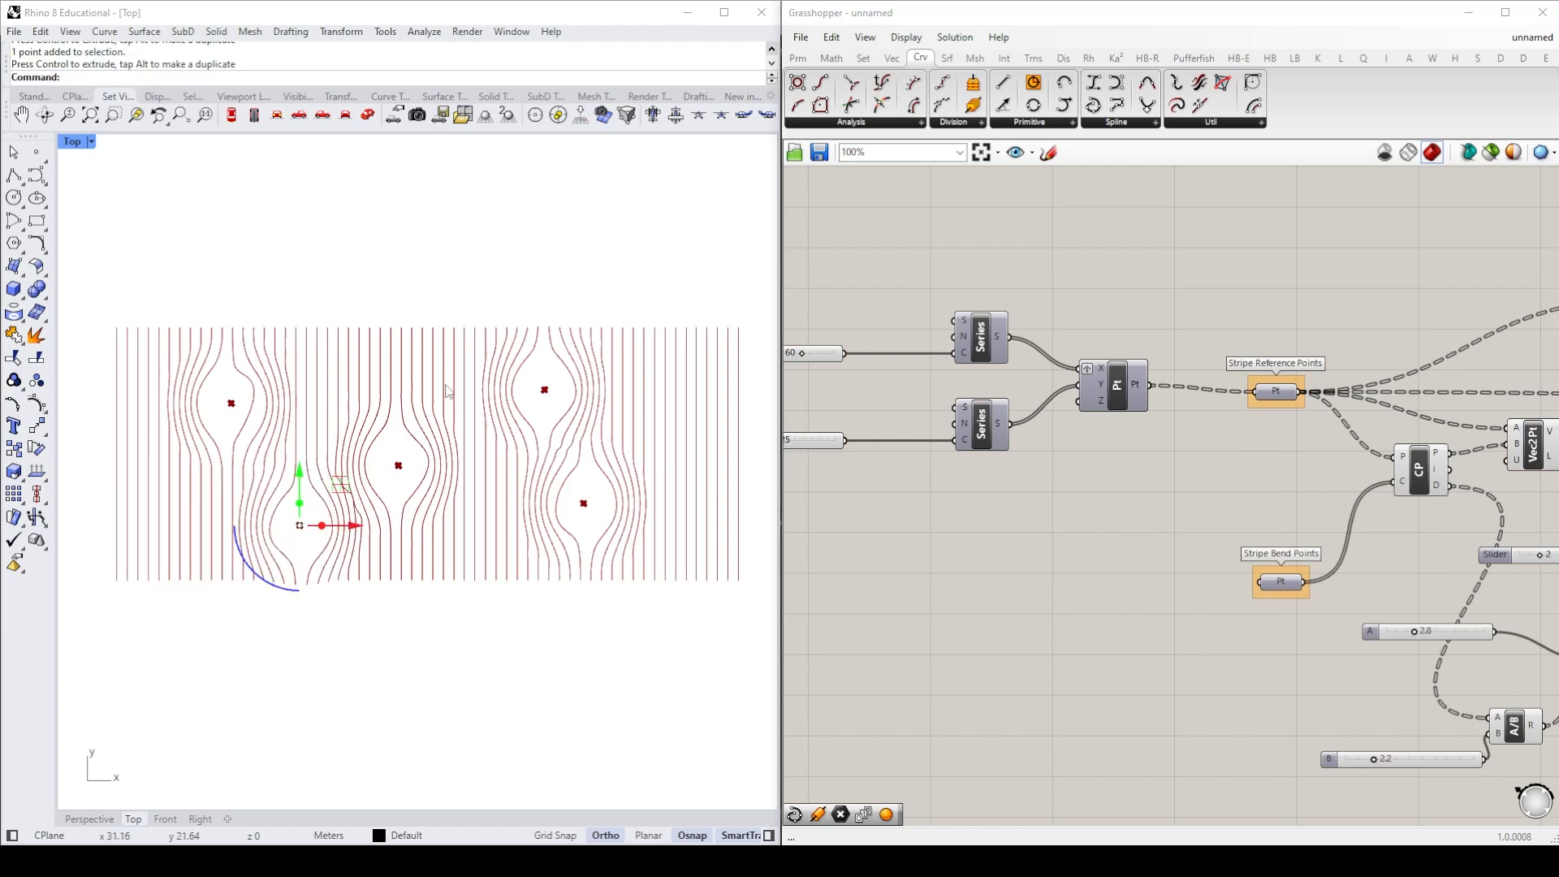
left_click(613, 729)
Step: Move the centre bend point in Rhino up and slightly to the right
left_click(398, 465)
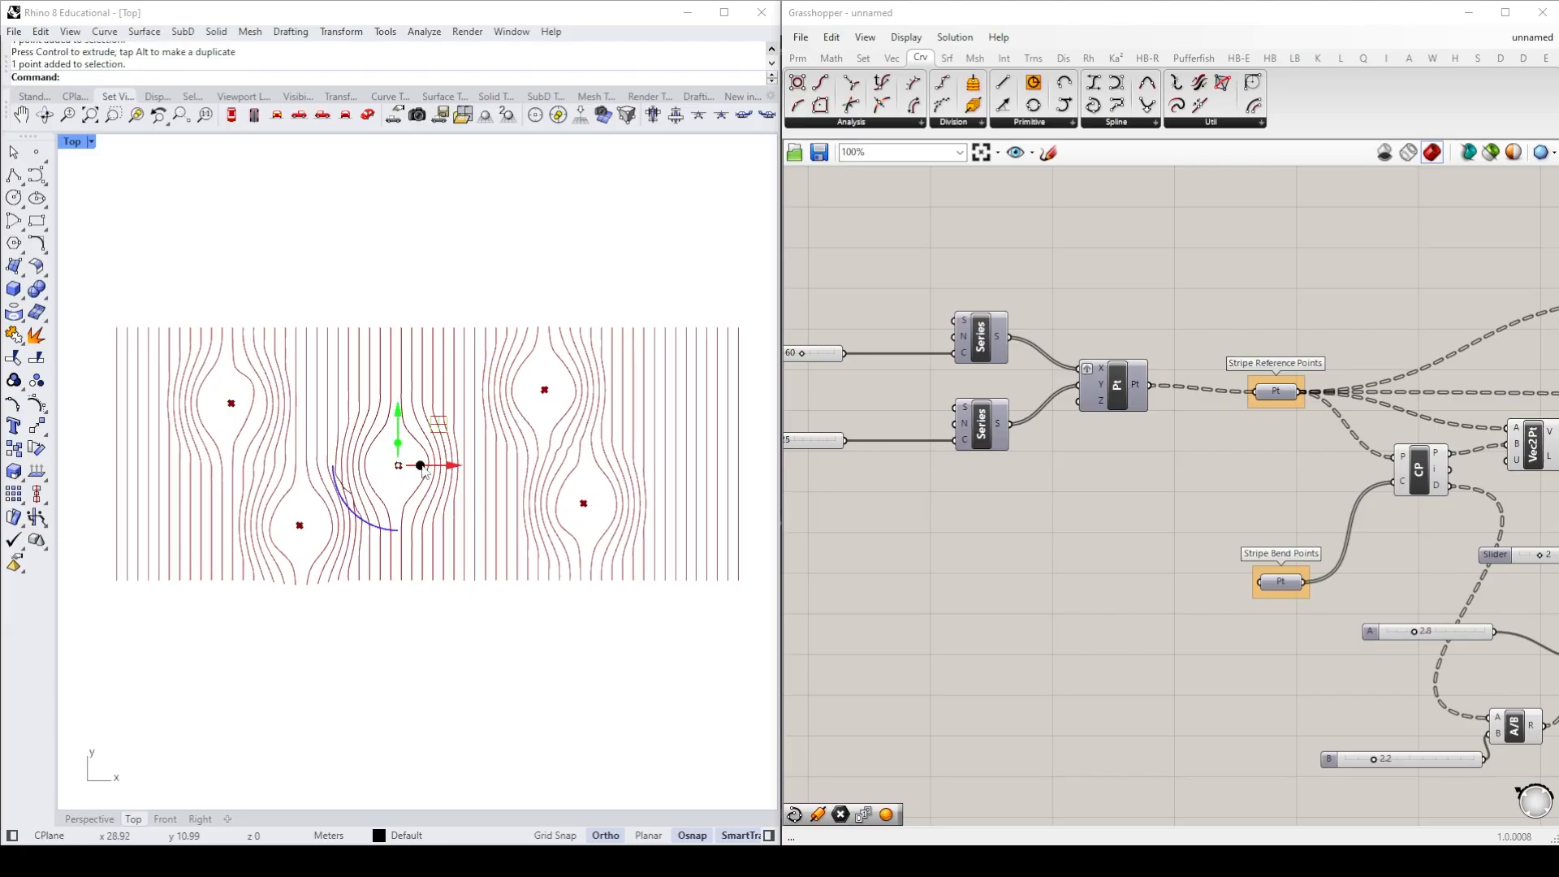
left_click_drag(399, 422, 453, 425)
left_click(522, 720)
Step: Delete the unconnected integer slider with value 2 below the Vector 2Pt component
left_click(1009, 607)
right_click_drag(1107, 641, 1489, 505)
right_click_drag(1208, 489, 1153, 525)
left_click(1047, 455)
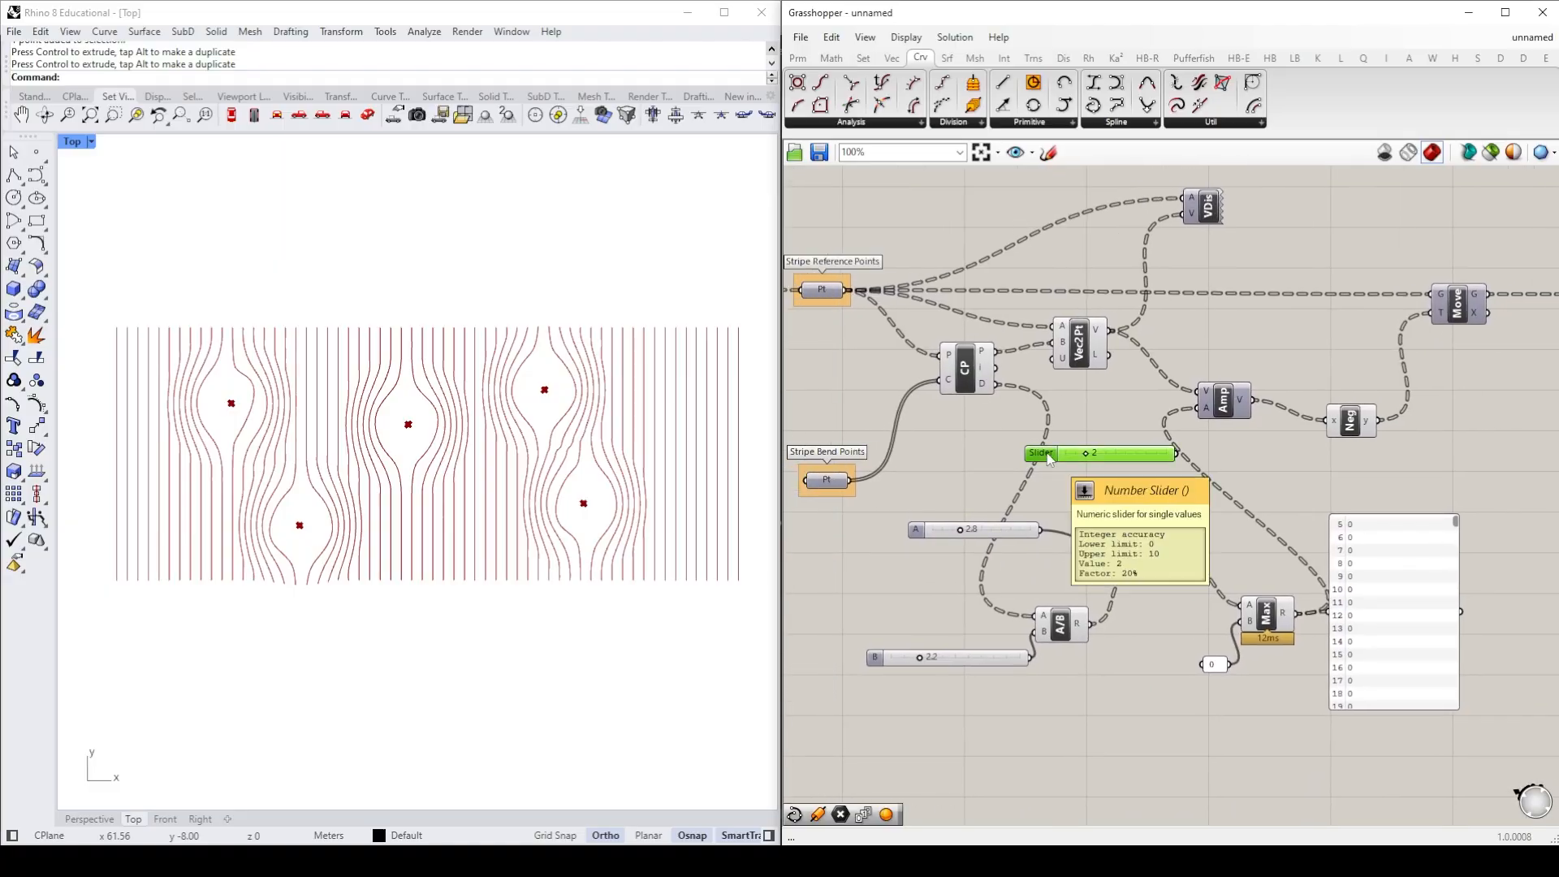
key("Delete")
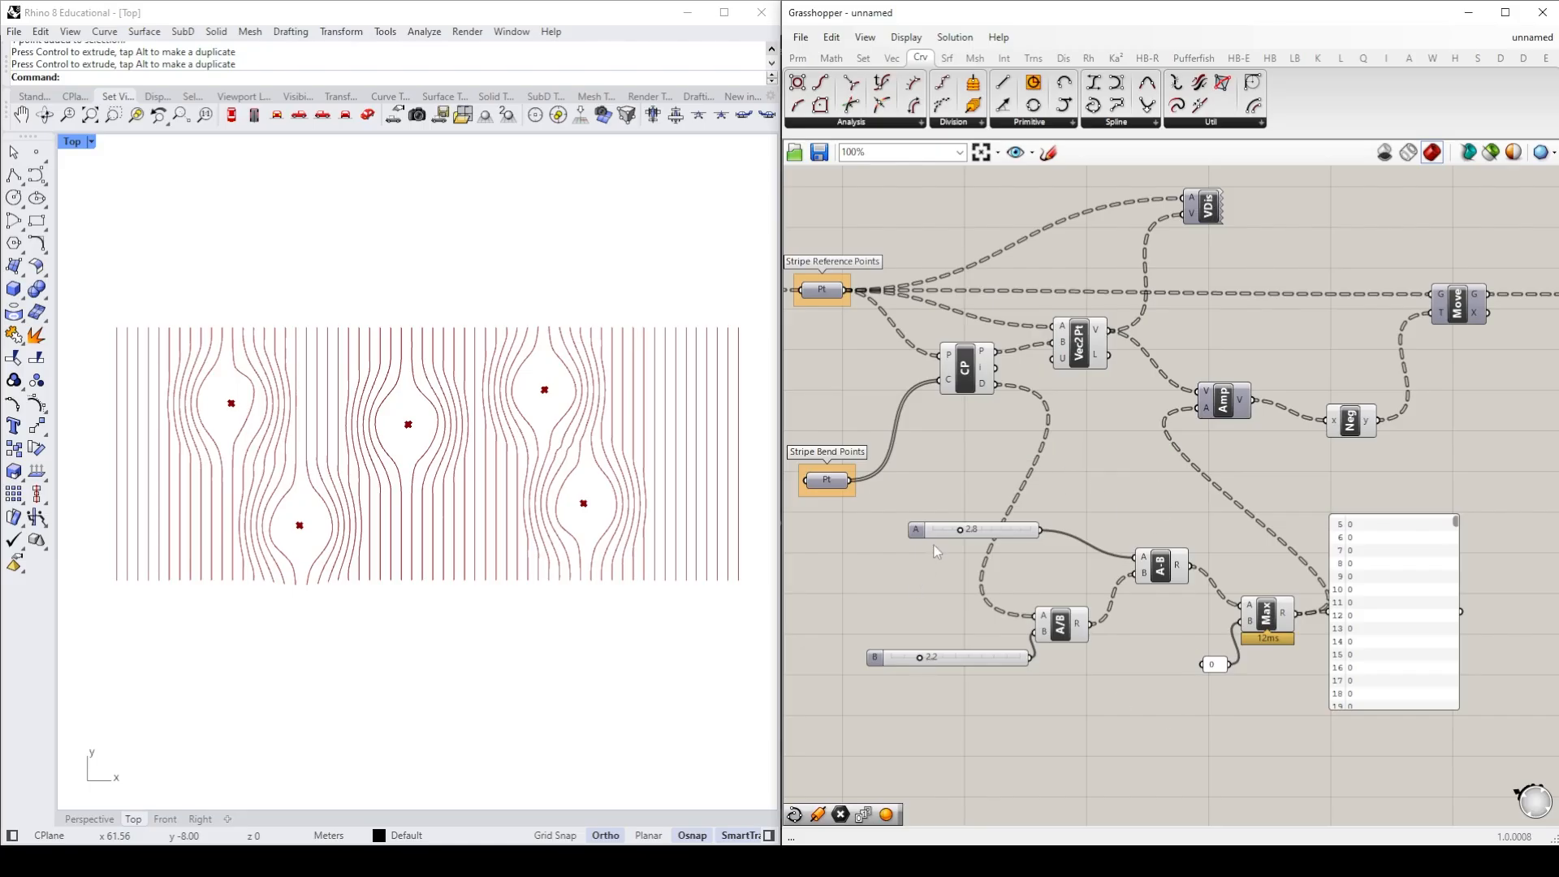
Step: Set the Subtraction's A slider to 2.2 and rename it "Effect Radius"
left_click_drag(963, 532, 954, 532)
double_click(916, 530)
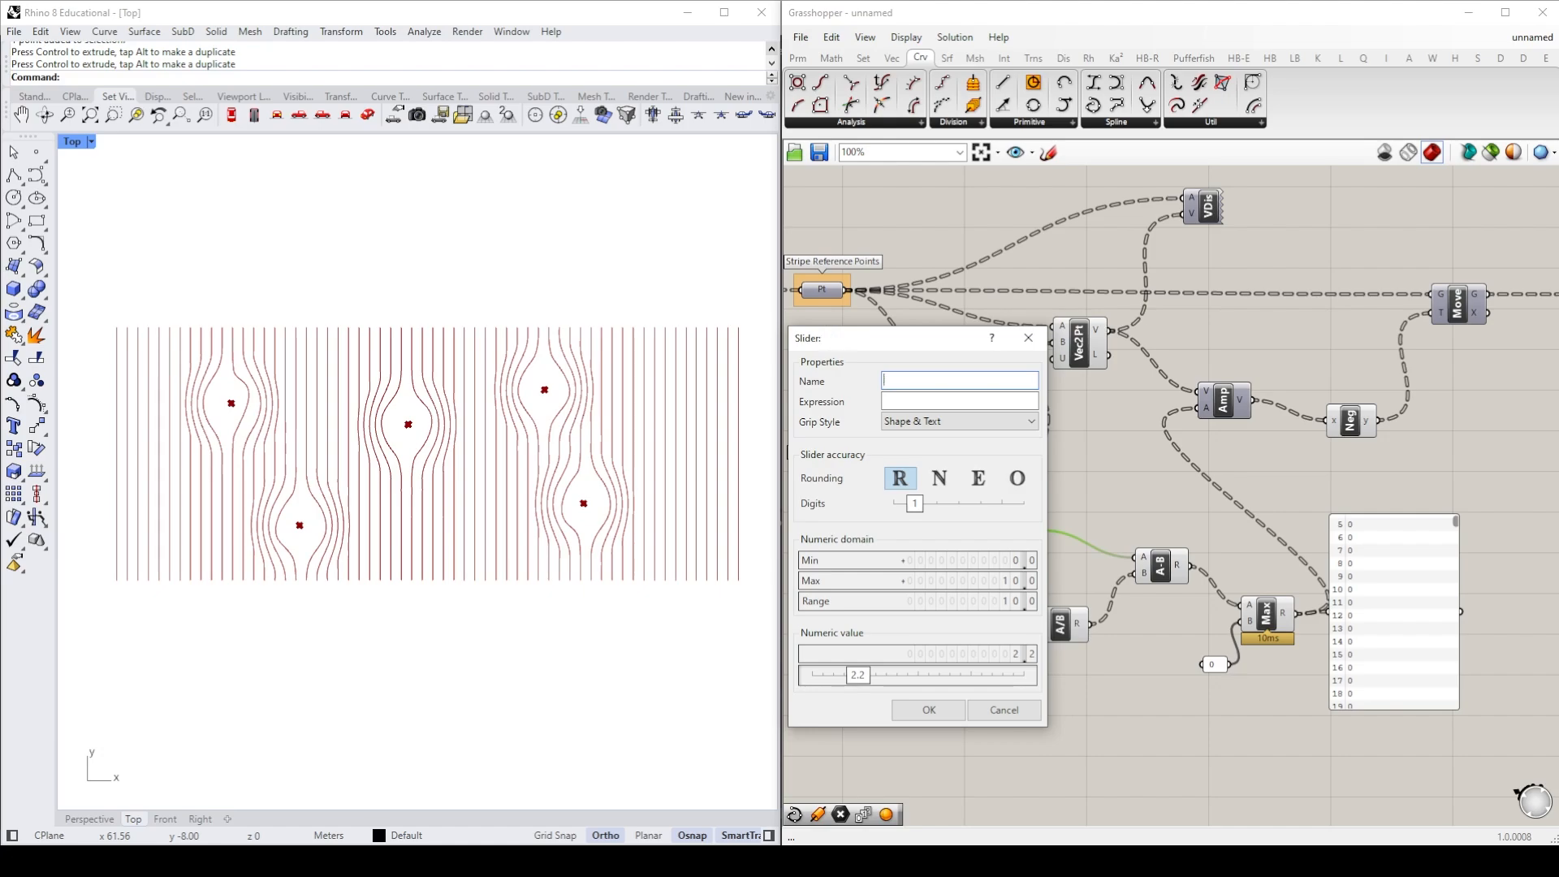
type("Effect Radius")
left_click(1110, 445)
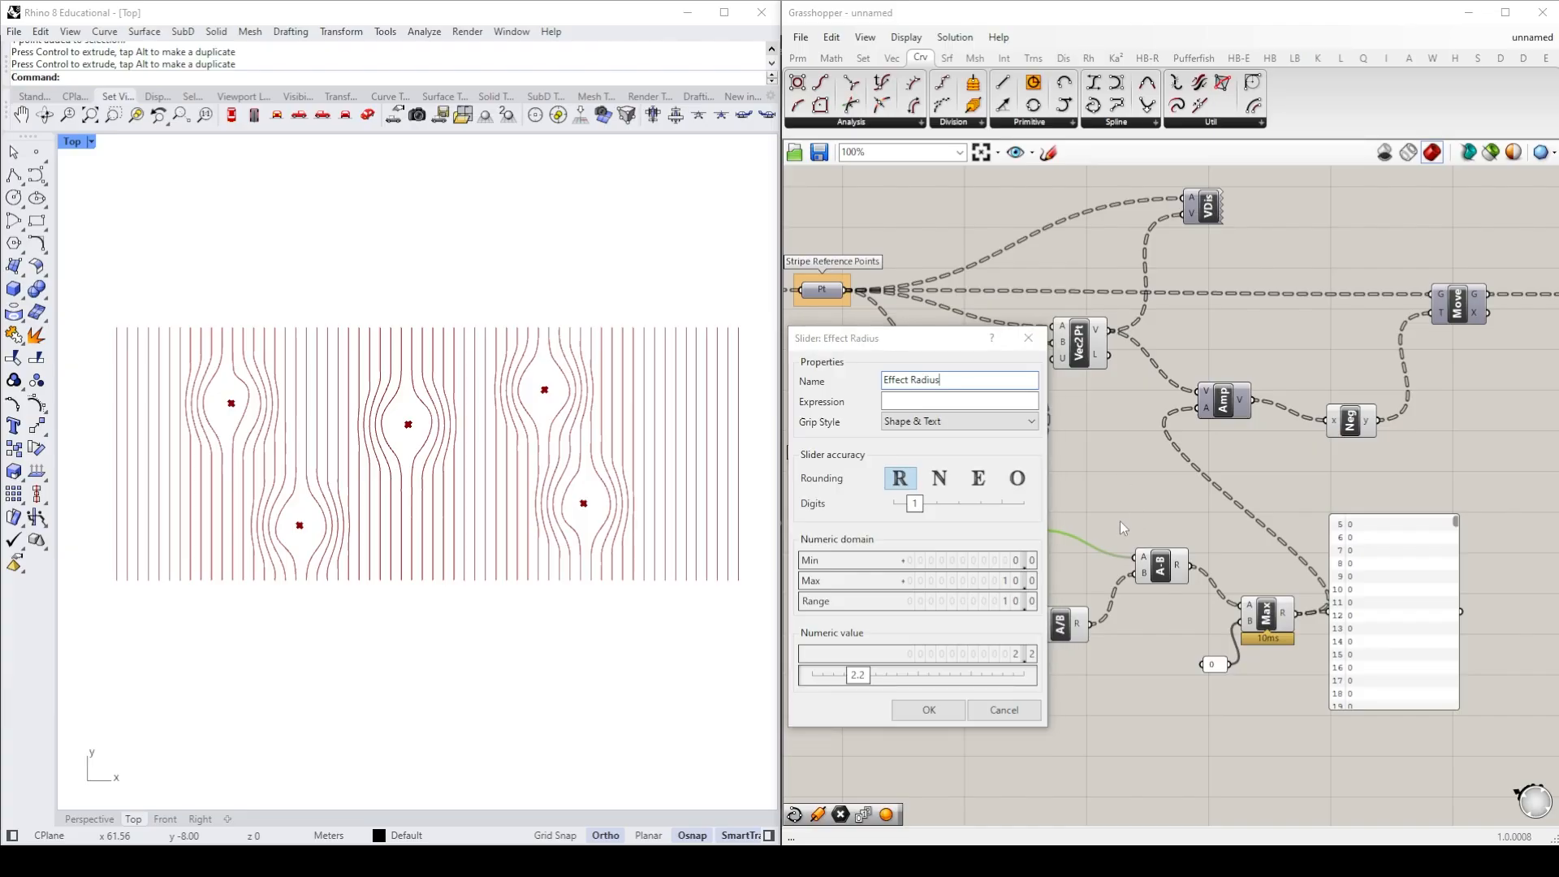
left_click(882, 381)
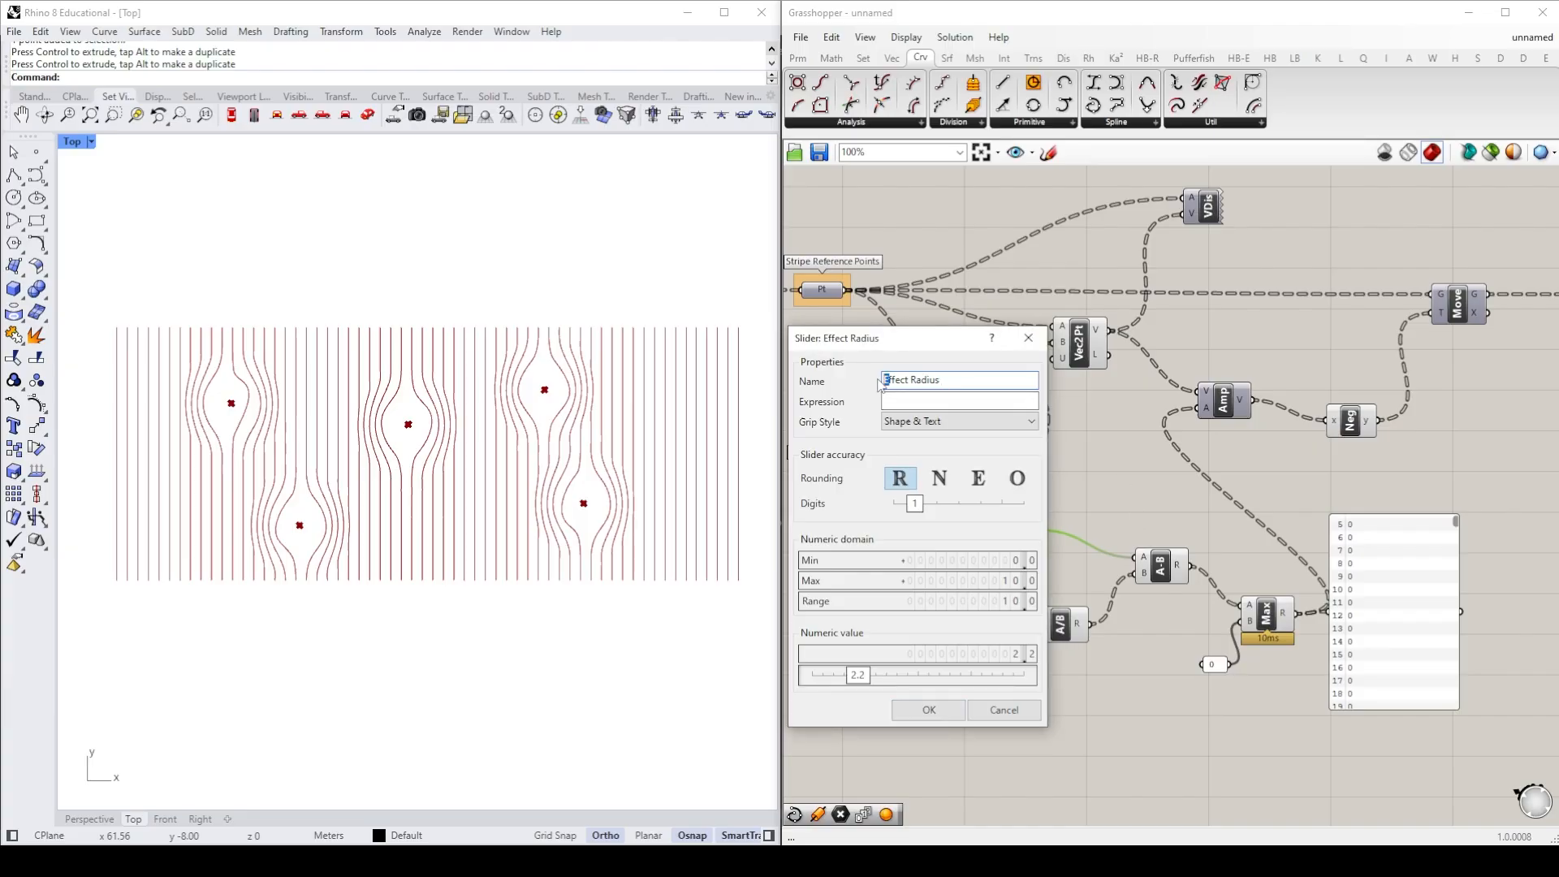
left_click(929, 710)
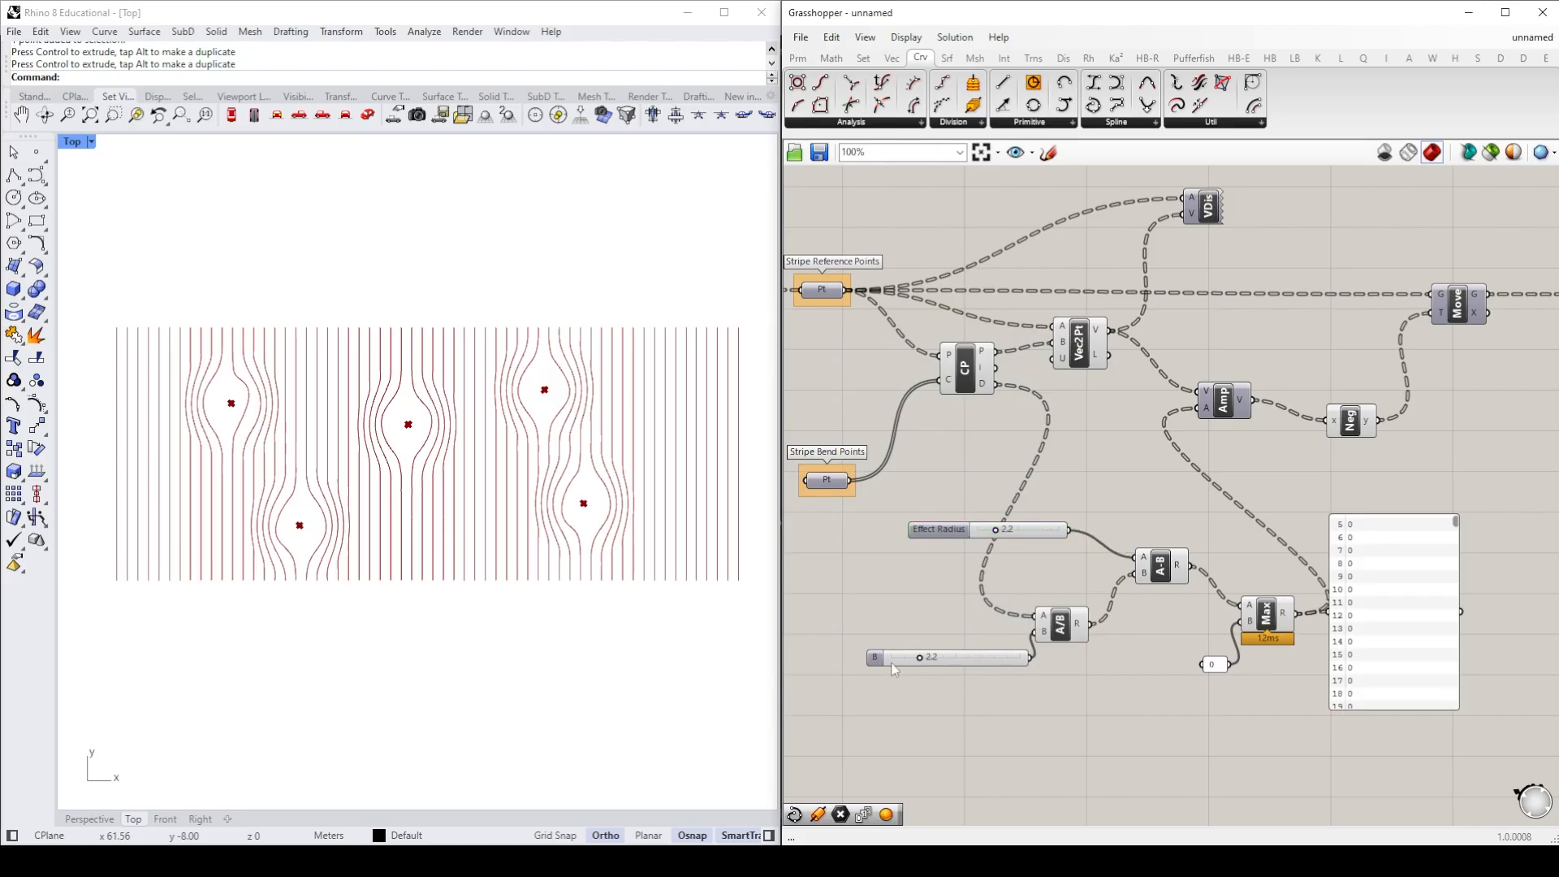
Step: Try 1.3 on the Division's B slider, set it to 2.8, and rename it "Falloff effect radius"
mouse_move(919, 657)
left_mouse_down()
mouse_move(946, 656)
mouse_move(908, 656)
left_mouse_up()
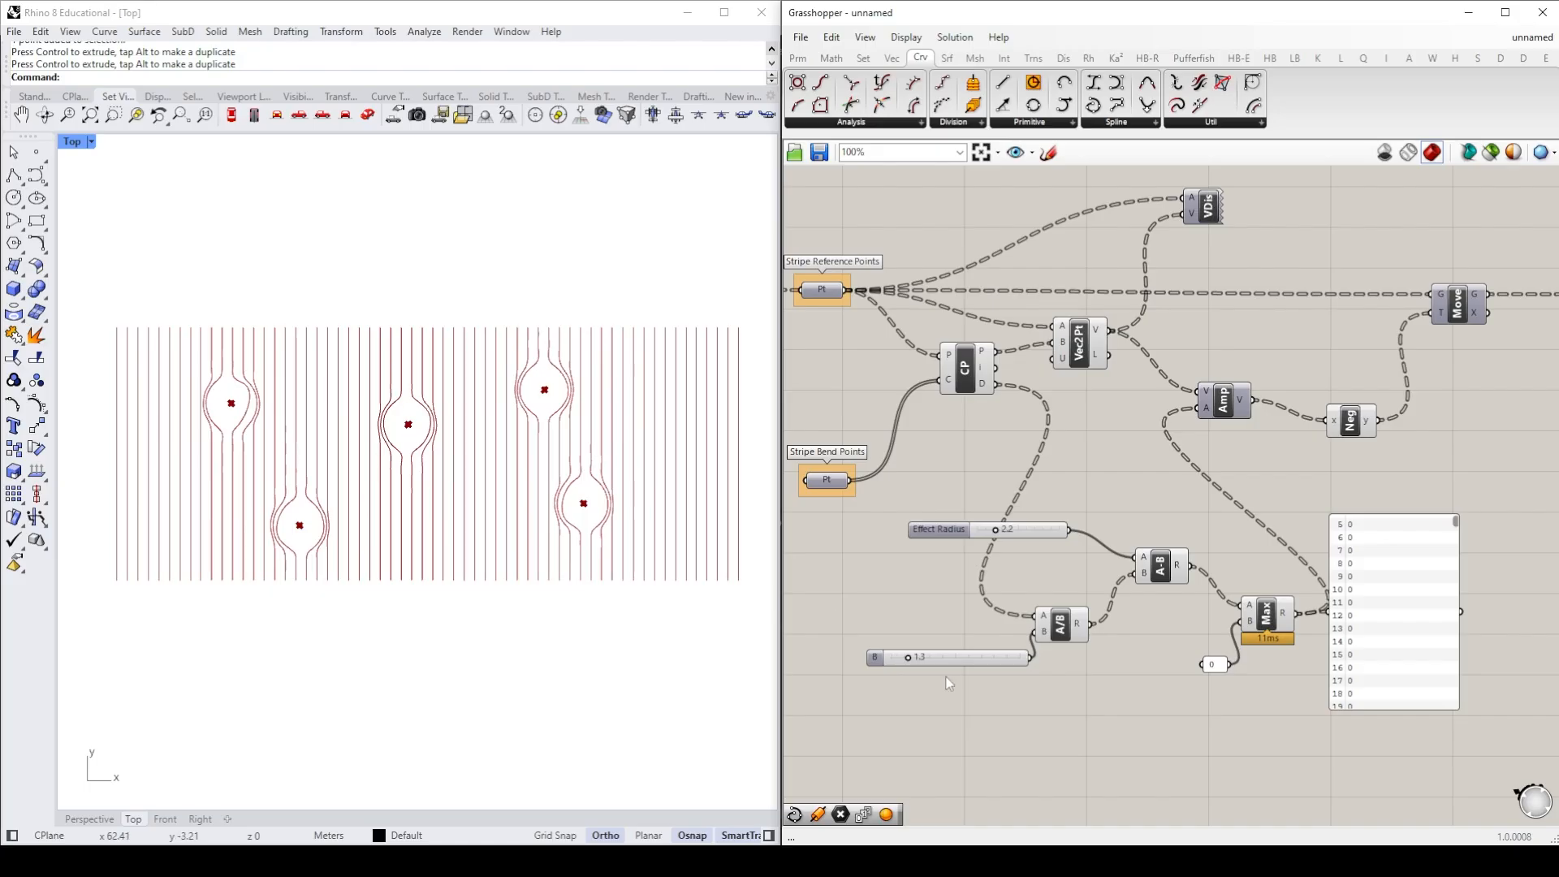
left_click_drag(908, 656, 926, 660)
double_click(883, 661)
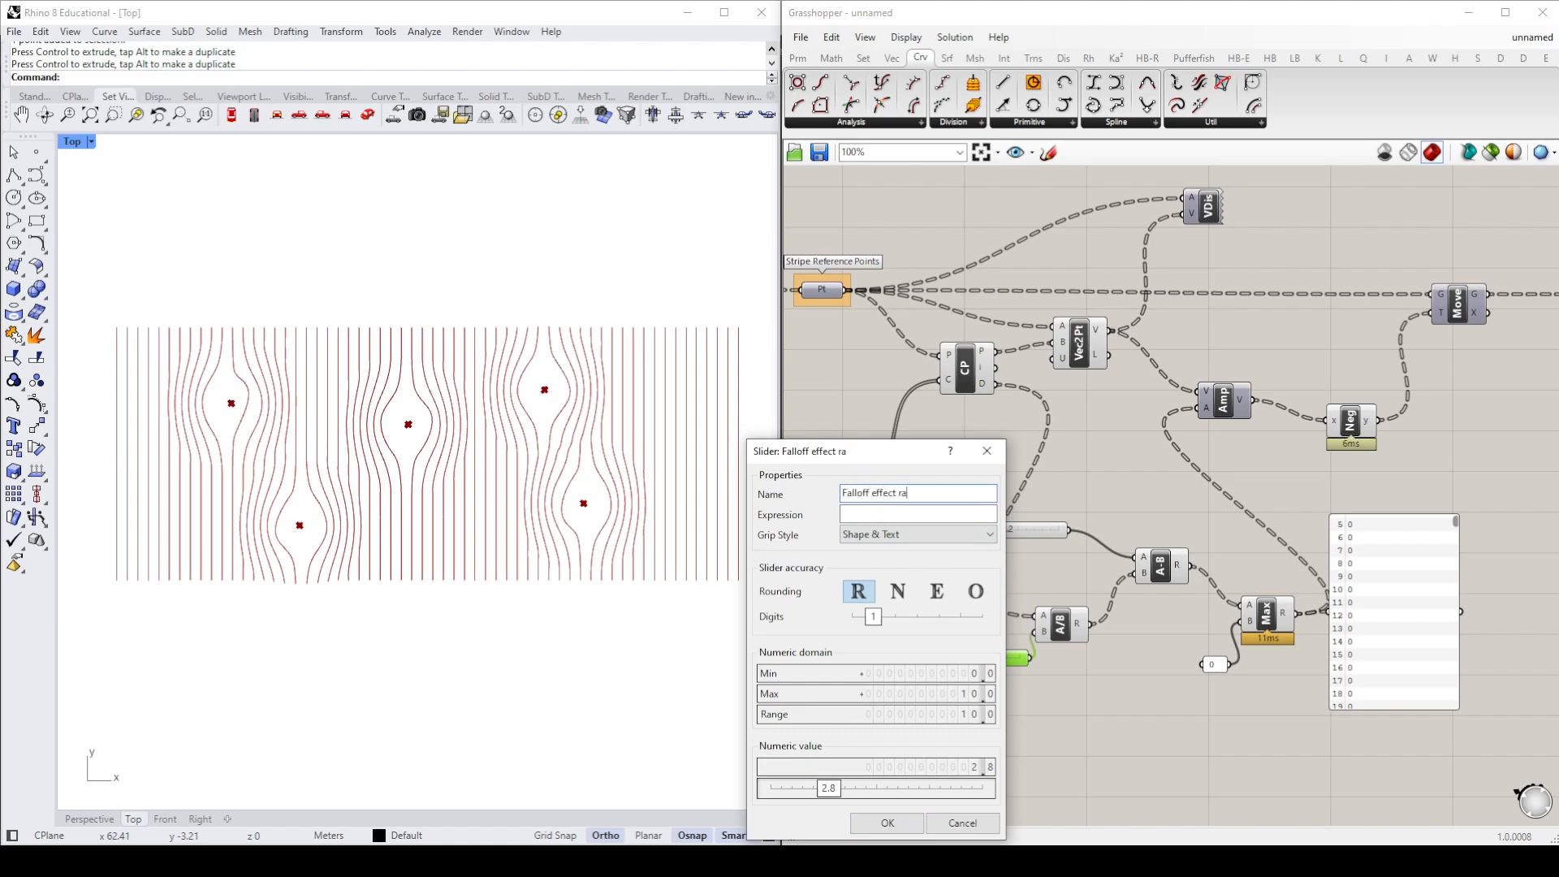
left_click(888, 822)
Step: Shift the two renamed sliders away from the math components and set Effect Radius to 2.3
left_click_drag(870, 664, 842, 688)
mouse_move(937, 538)
left_mouse_down()
mouse_move(876, 541)
mouse_move(938, 542)
left_mouse_up()
left_click(1186, 765)
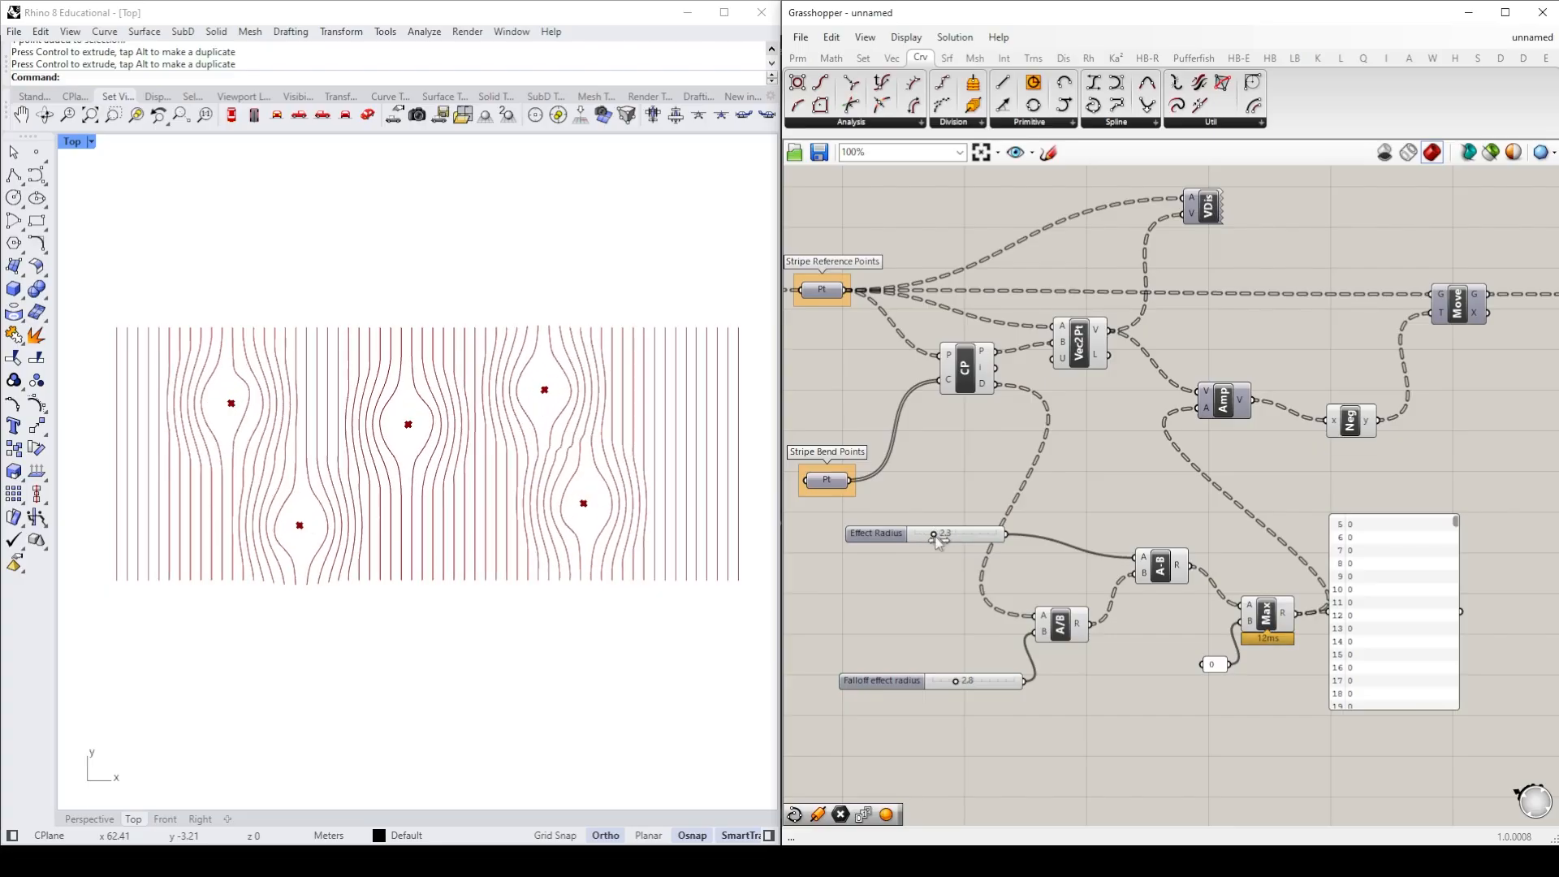
Step: Move the lower right bend point in Rhino further to the right
left_click(583, 503)
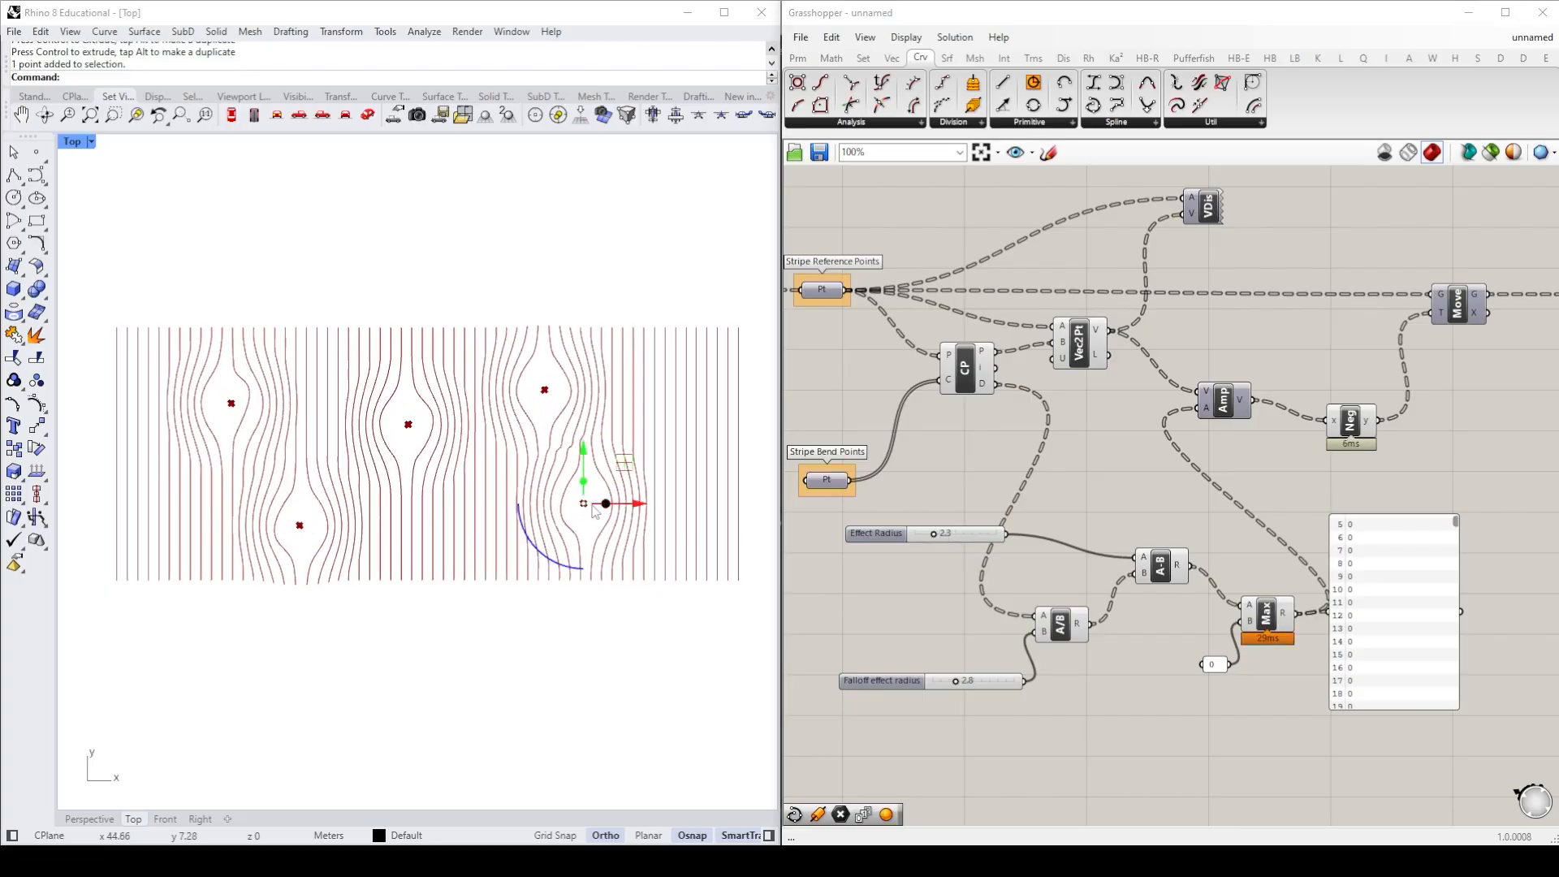
left_click_drag(648, 510, 679, 509)
left_click(654, 654)
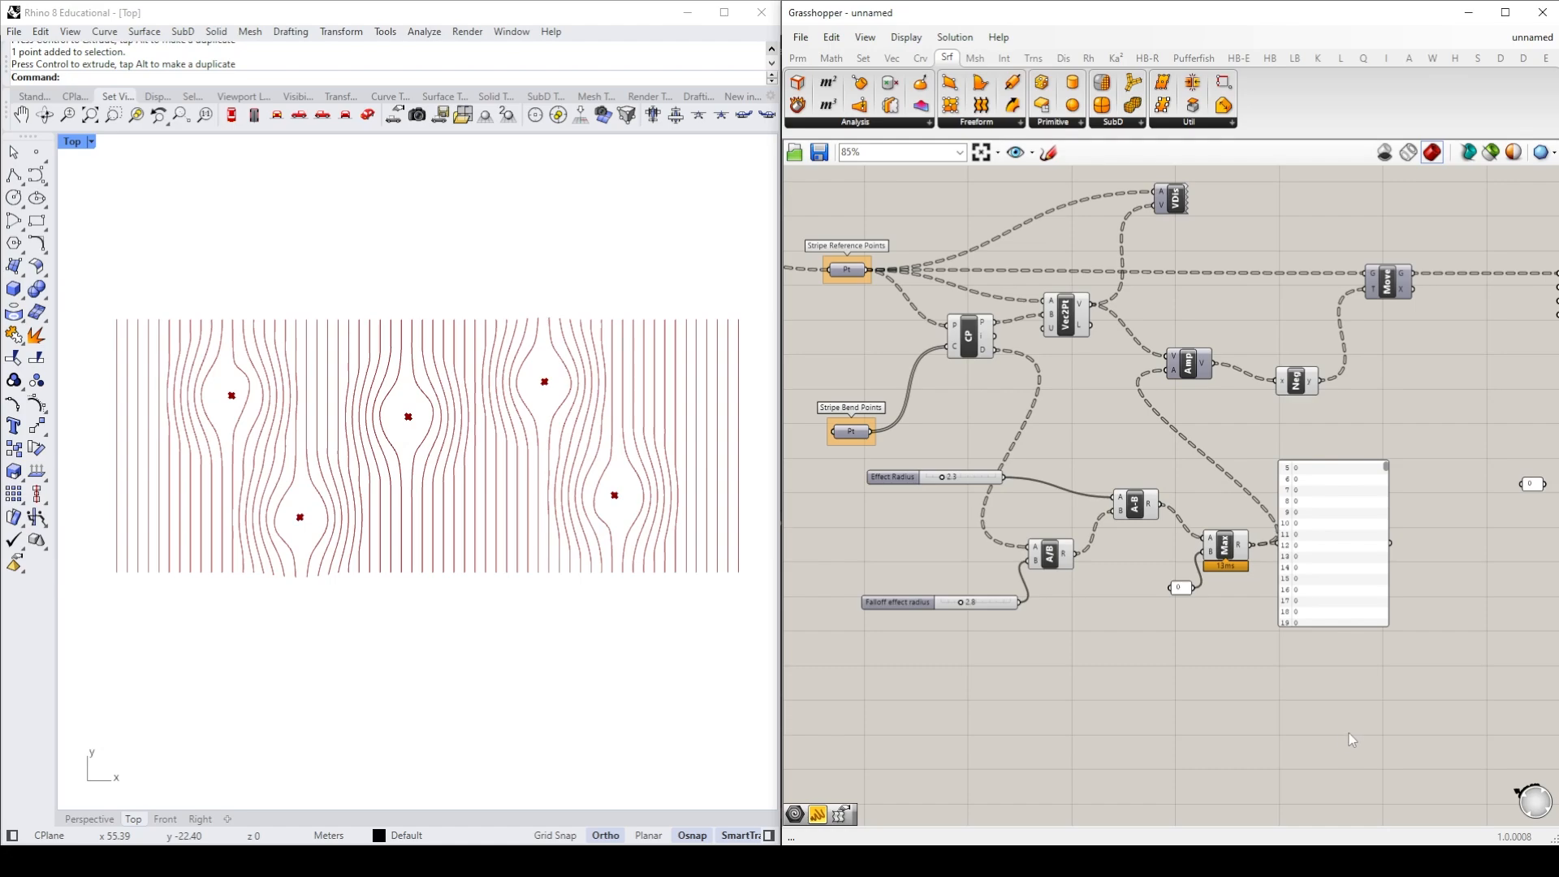
Step: Add an Offset Curve component beside the Interpolate component and feed it the interpolated curves
right_click_drag(1405, 425, 885, 466)
right_click_drag(1266, 514, 1171, 525)
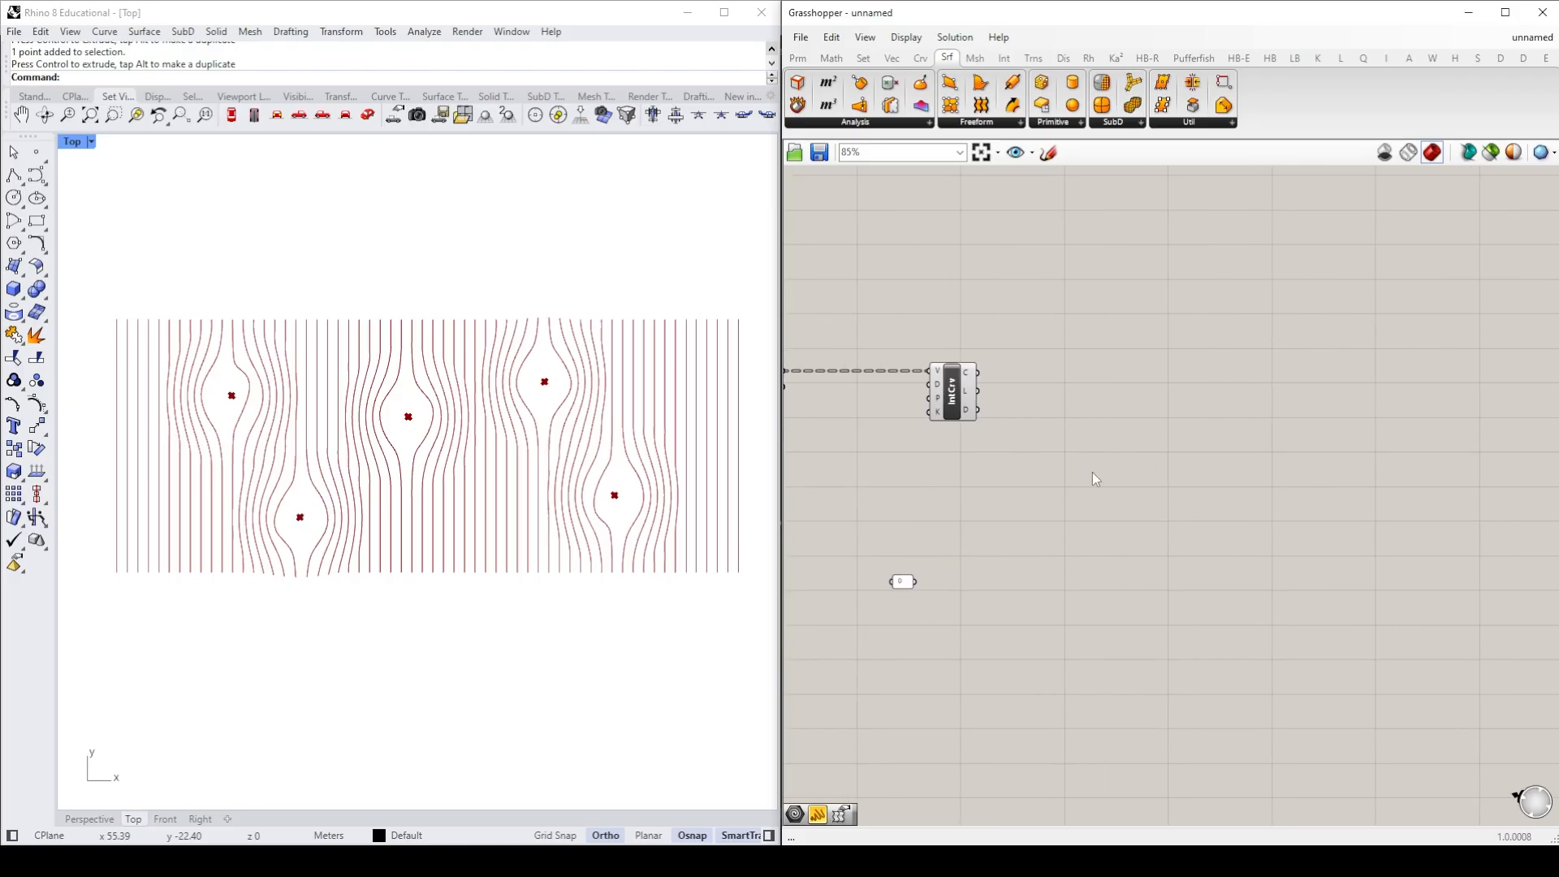
left_click(951, 394)
left_click(1169, 417)
mouse_move(968, 379)
left_click(920, 58)
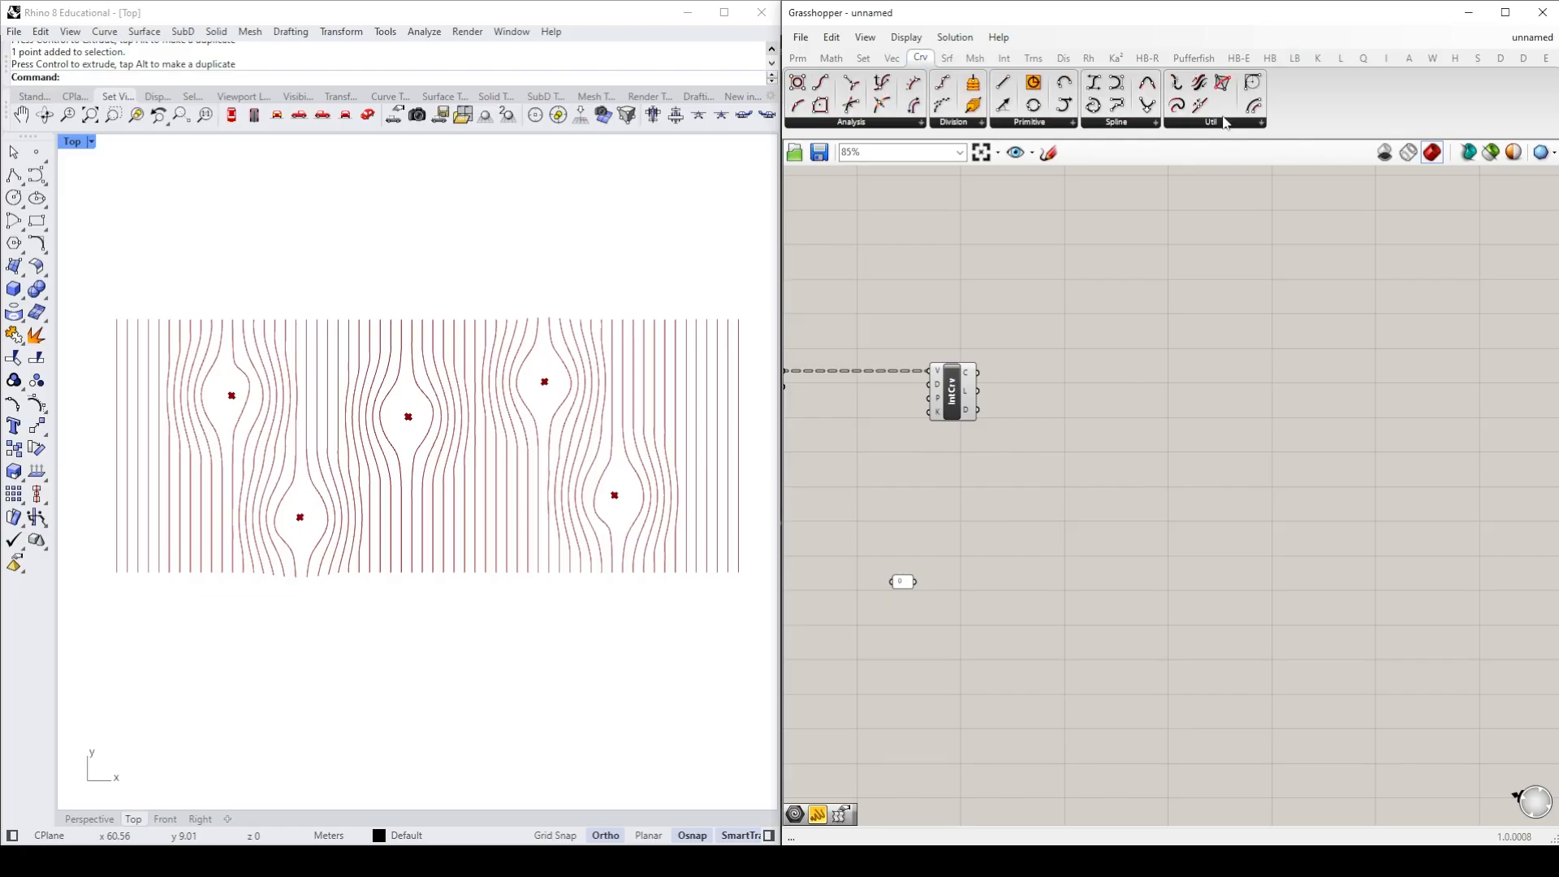
left_click(1224, 120)
mouse_move(1351, 213)
left_mouse_down()
mouse_move(1157, 428)
mouse_move(1097, 418)
left_mouse_up()
left_click_drag(977, 372, 1076, 396)
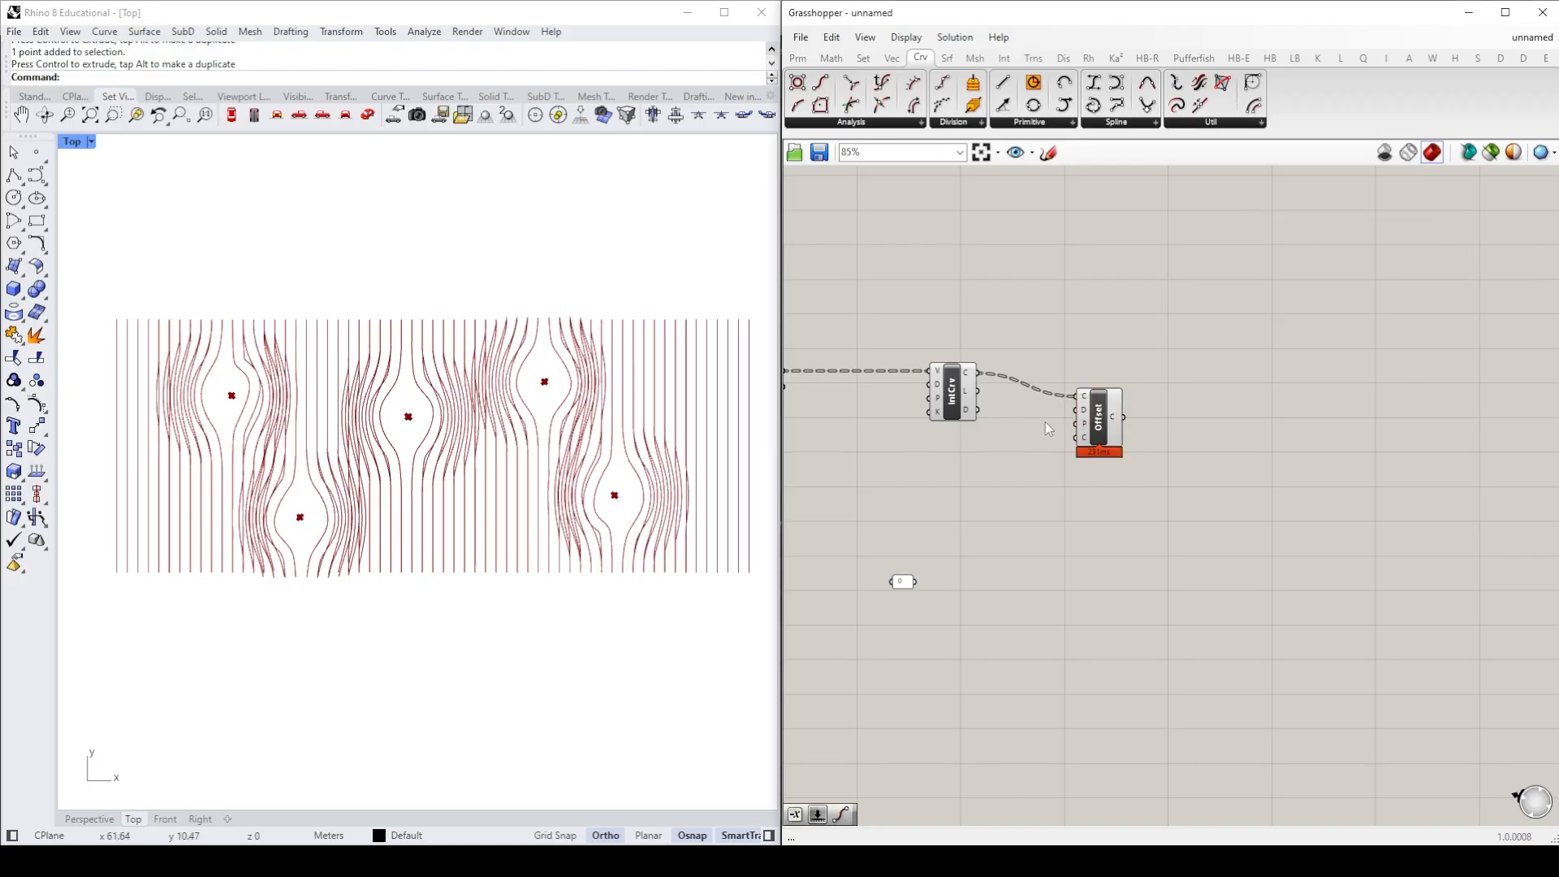
left_click_drag(1099, 430, 1174, 428)
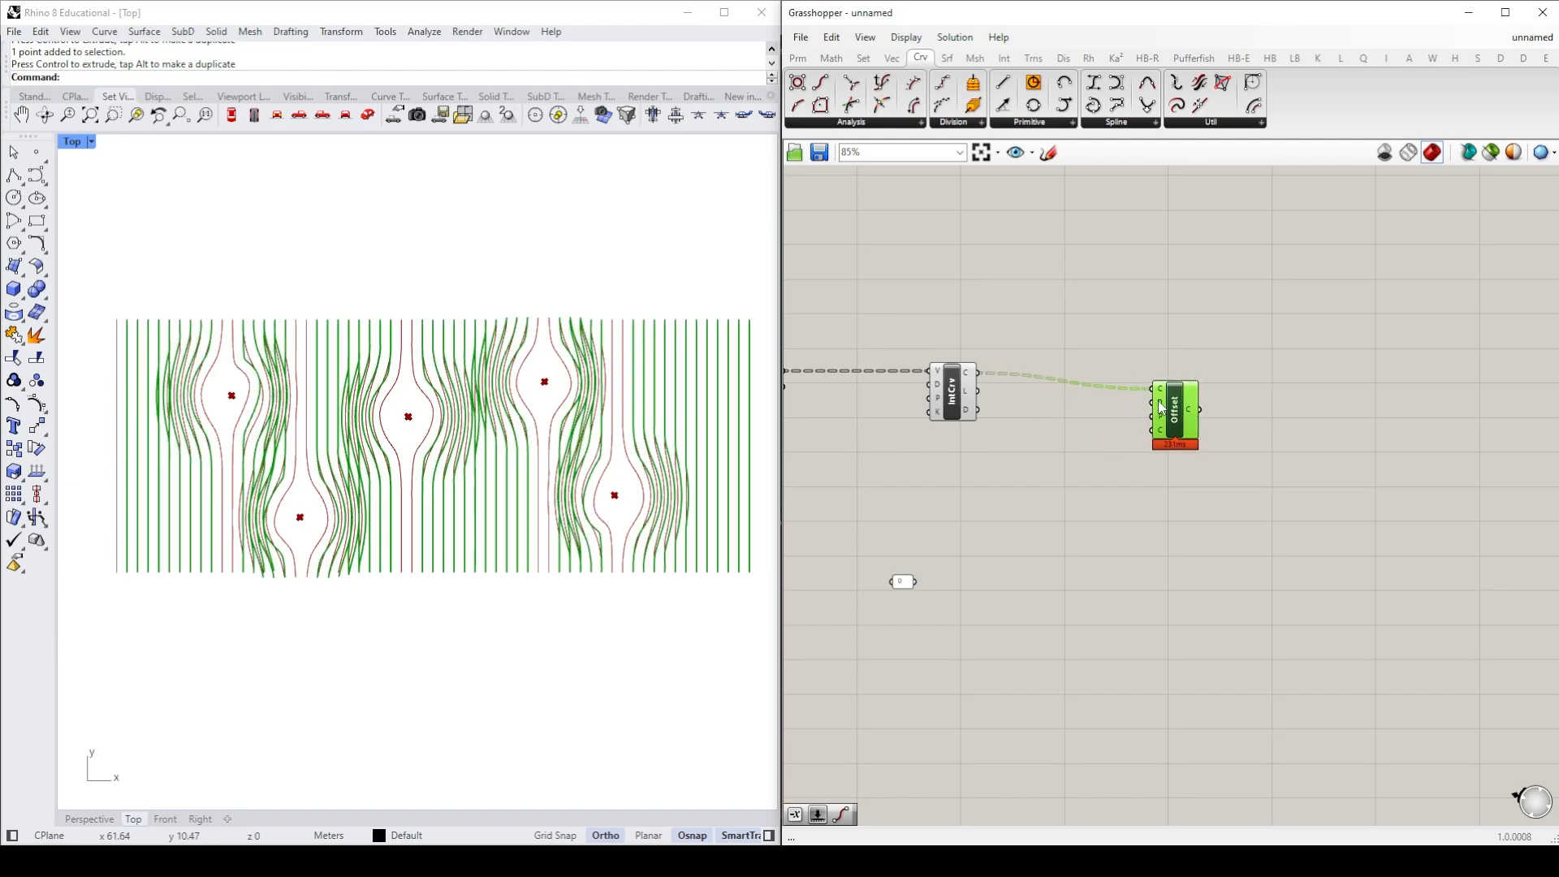
Step: Create a panel containing .2 and connect it to the Offset component's distance input
mouse_move(1160, 406)
double_click(1064, 456)
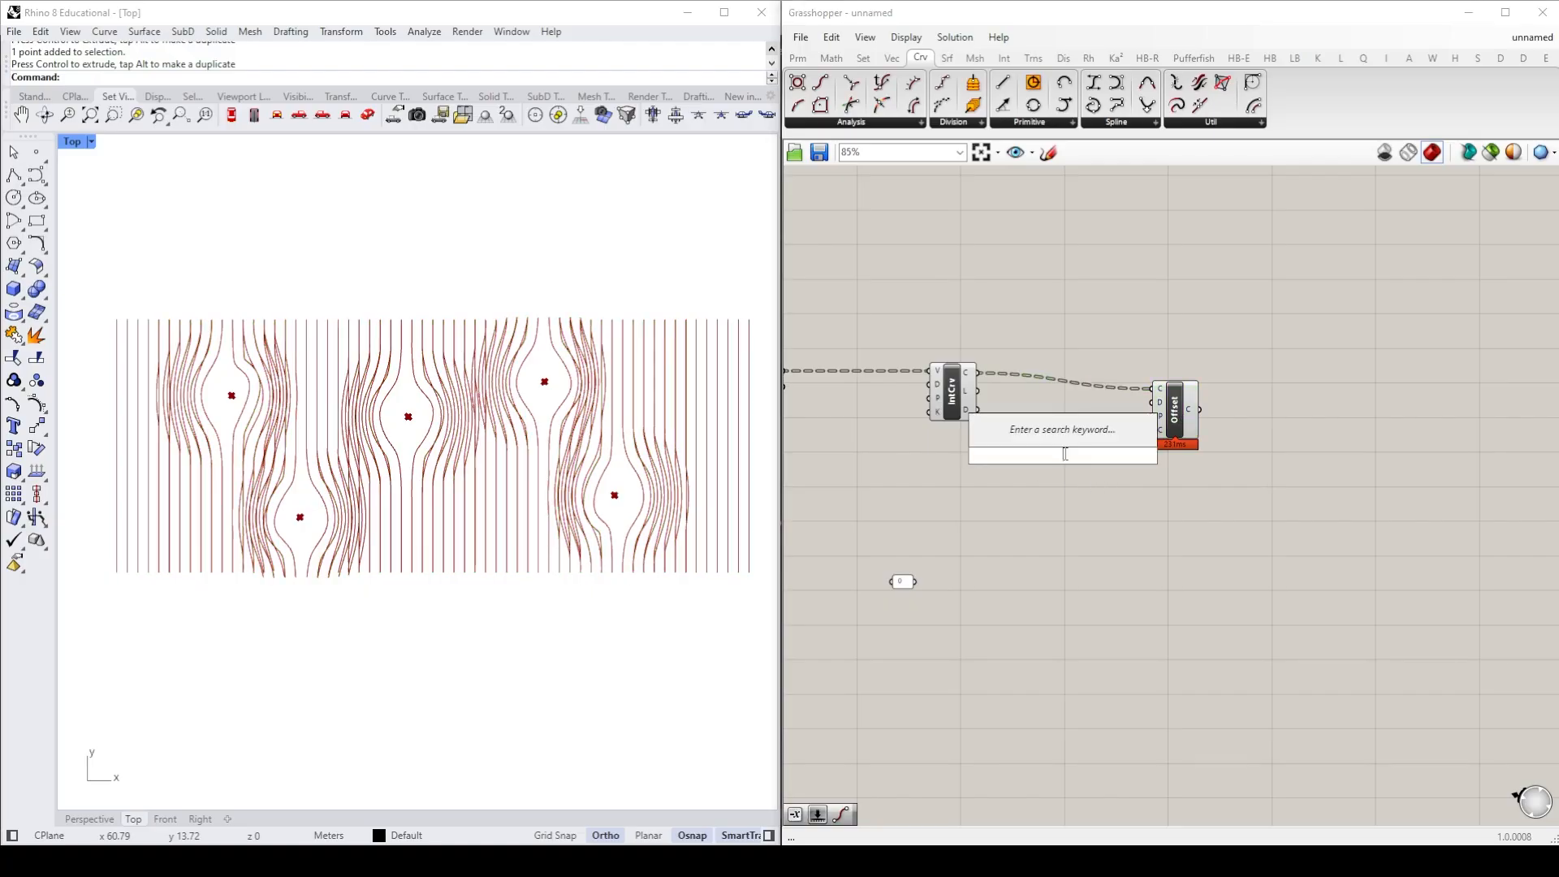
type("\"2")
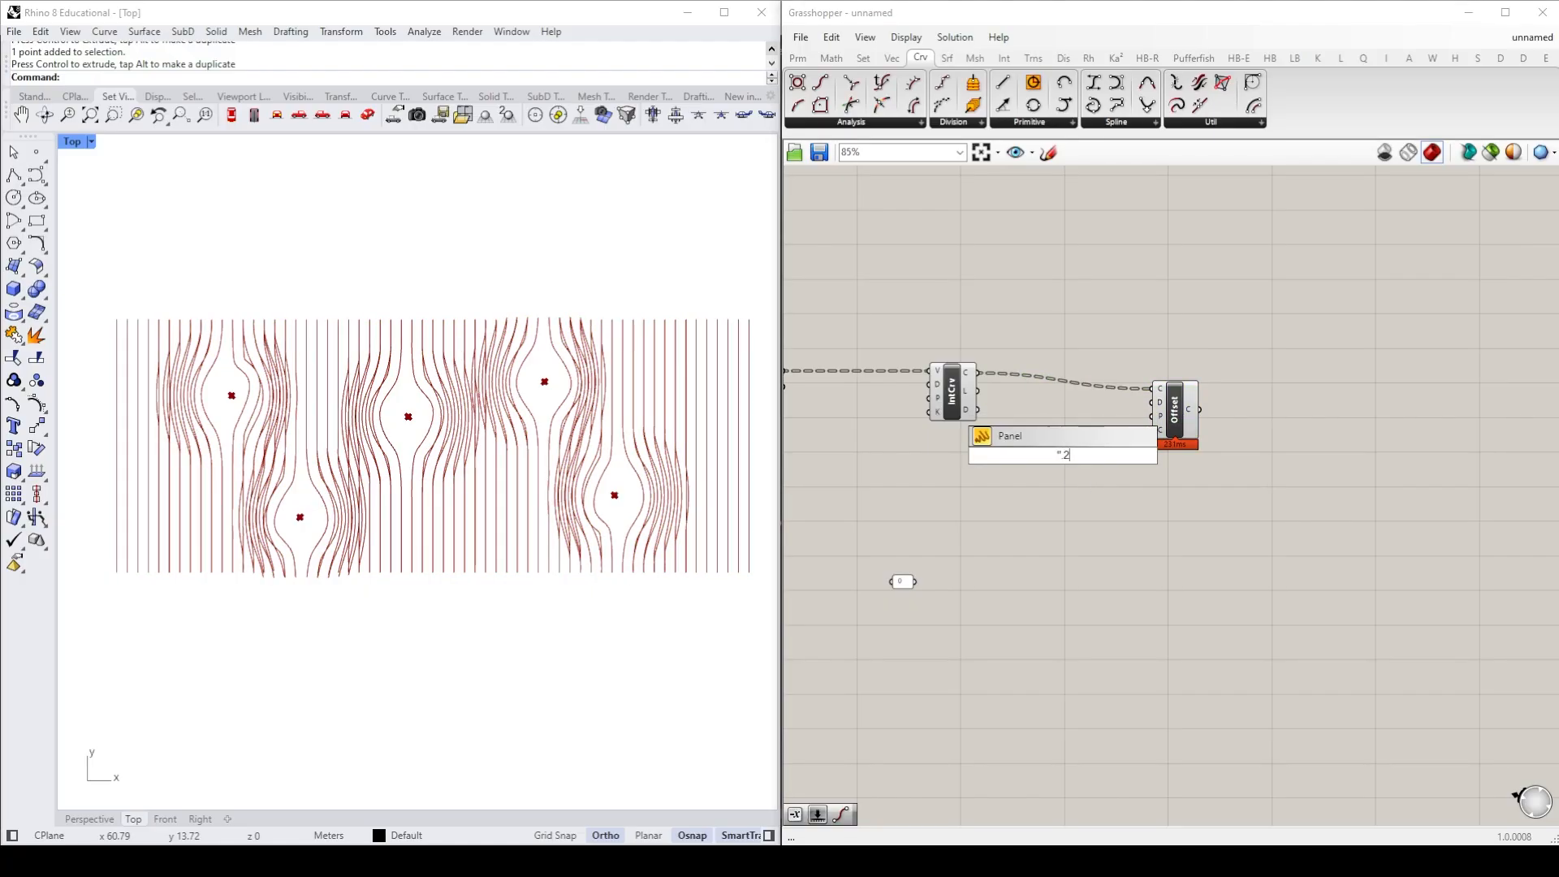
key("Return")
left_click_drag(1078, 456, 1152, 403)
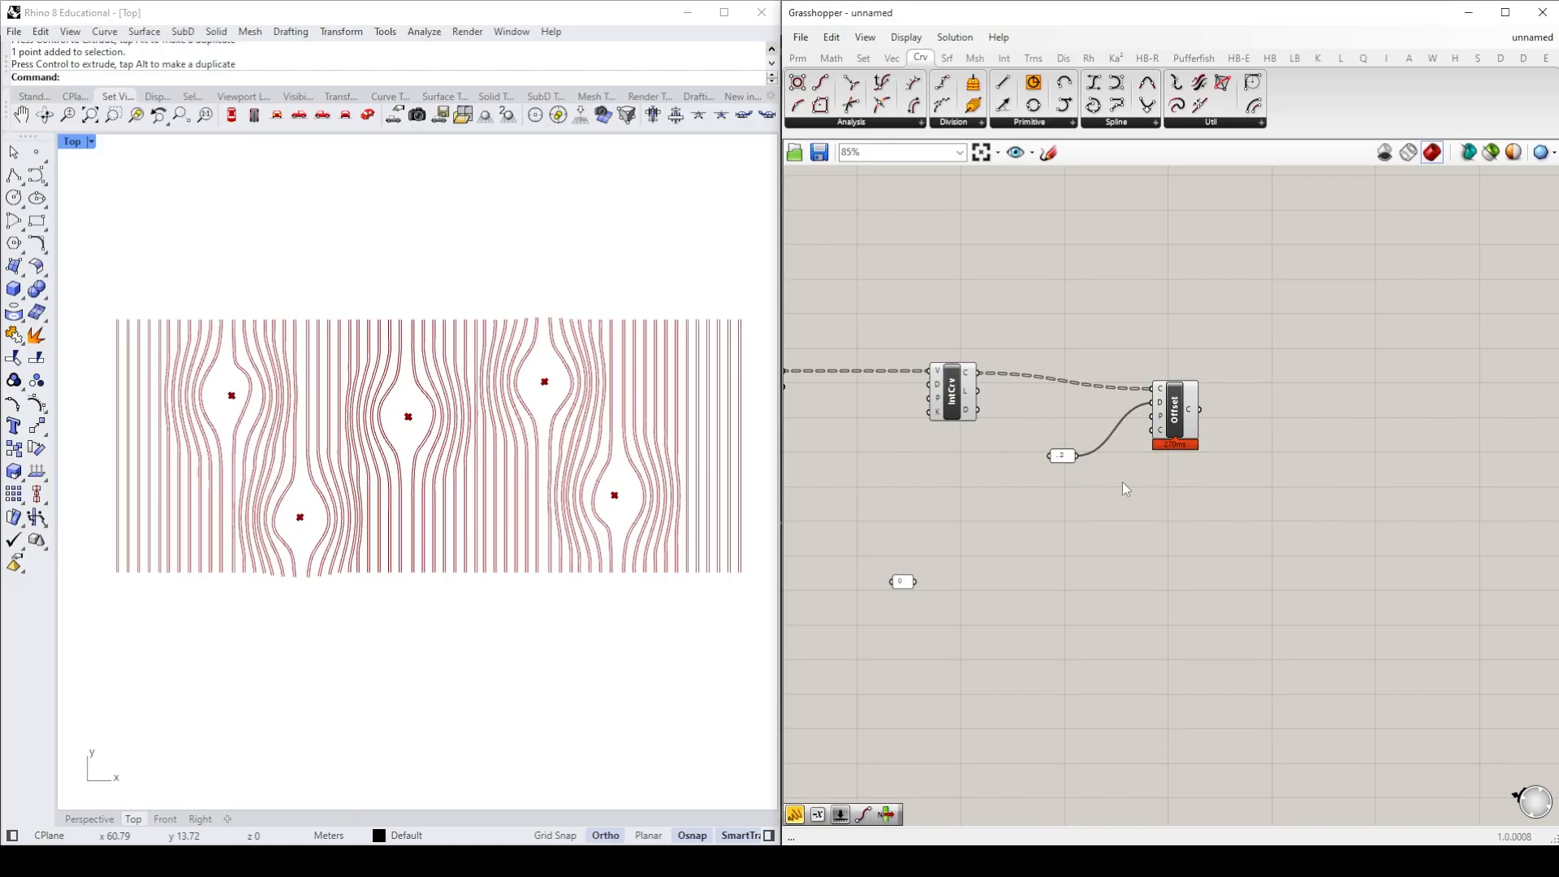
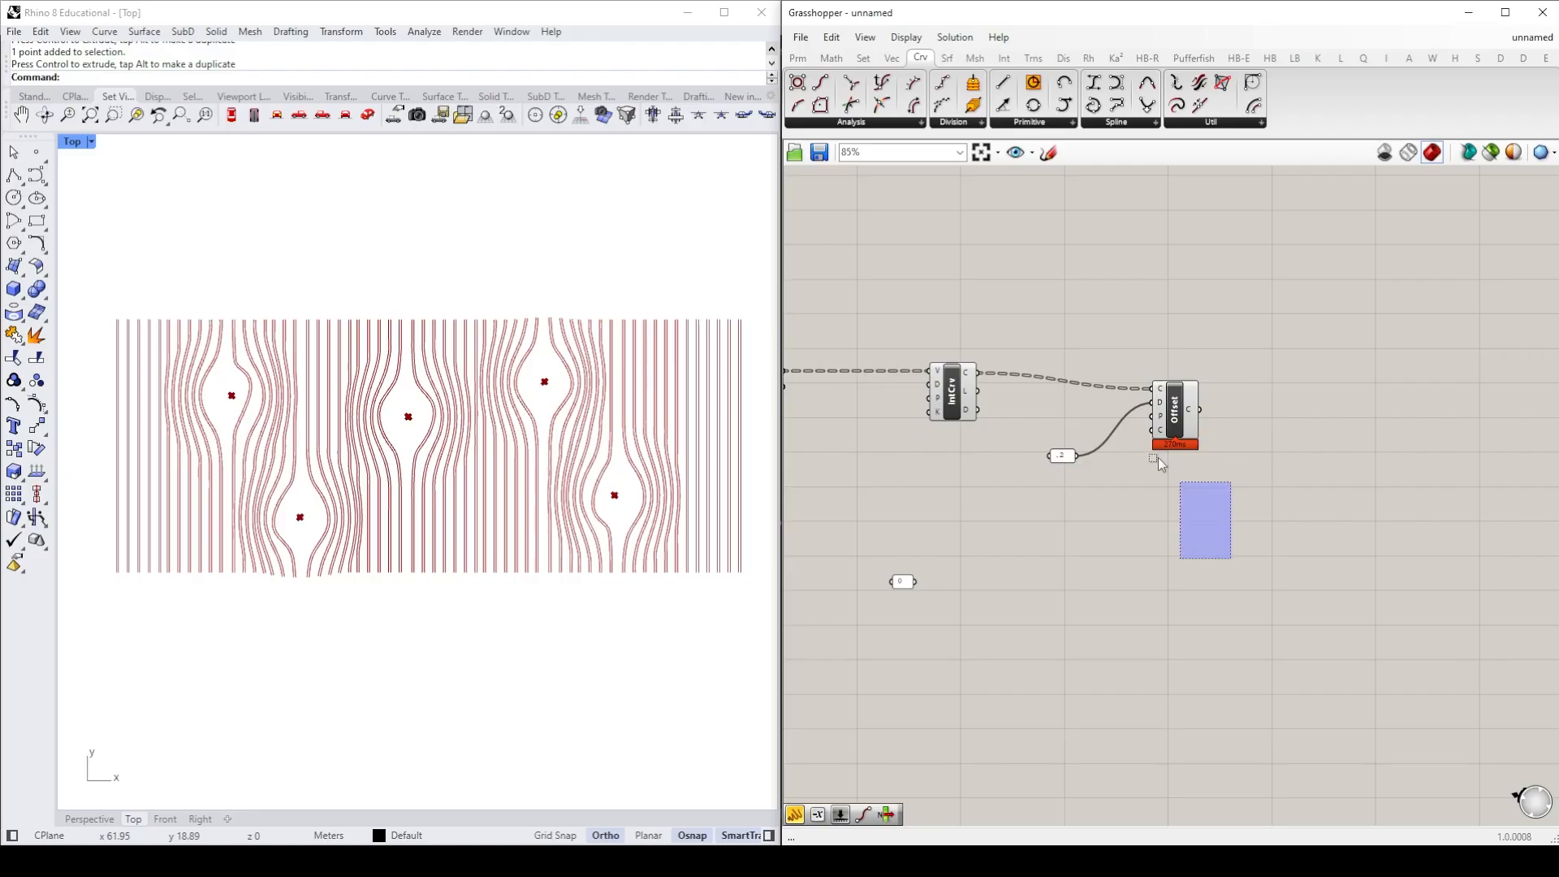
Step: Shift the Offset component and its distance panel down and add an Edge Surface component beyond them
left_click_drag(1207, 522, 1001, 353)
left_click_drag(1180, 426, 1188, 477)
left_click(1343, 402)
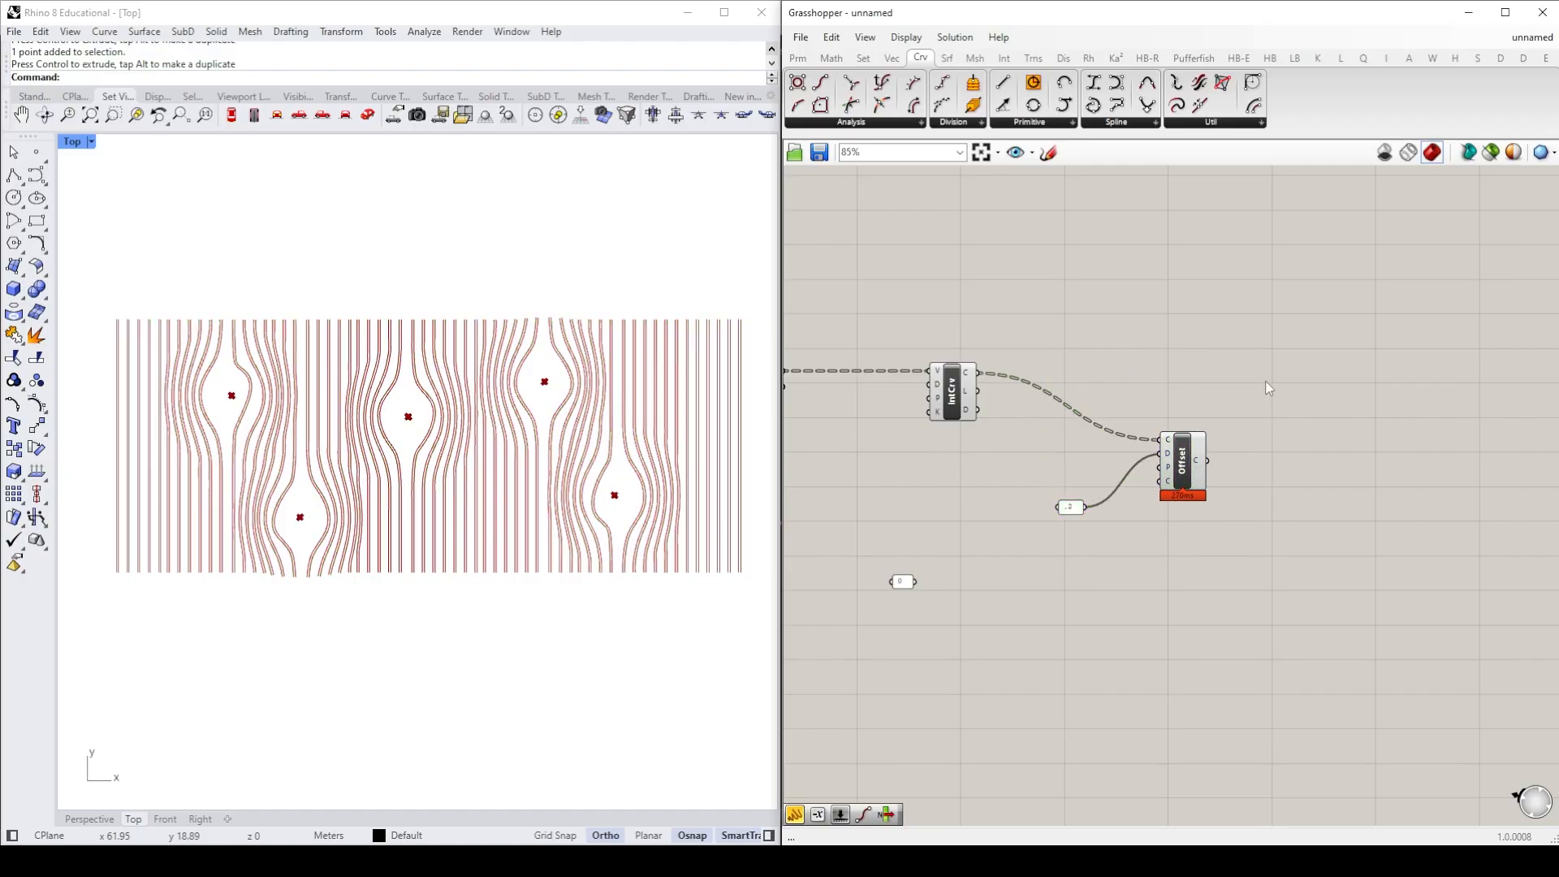
left_click(946, 58)
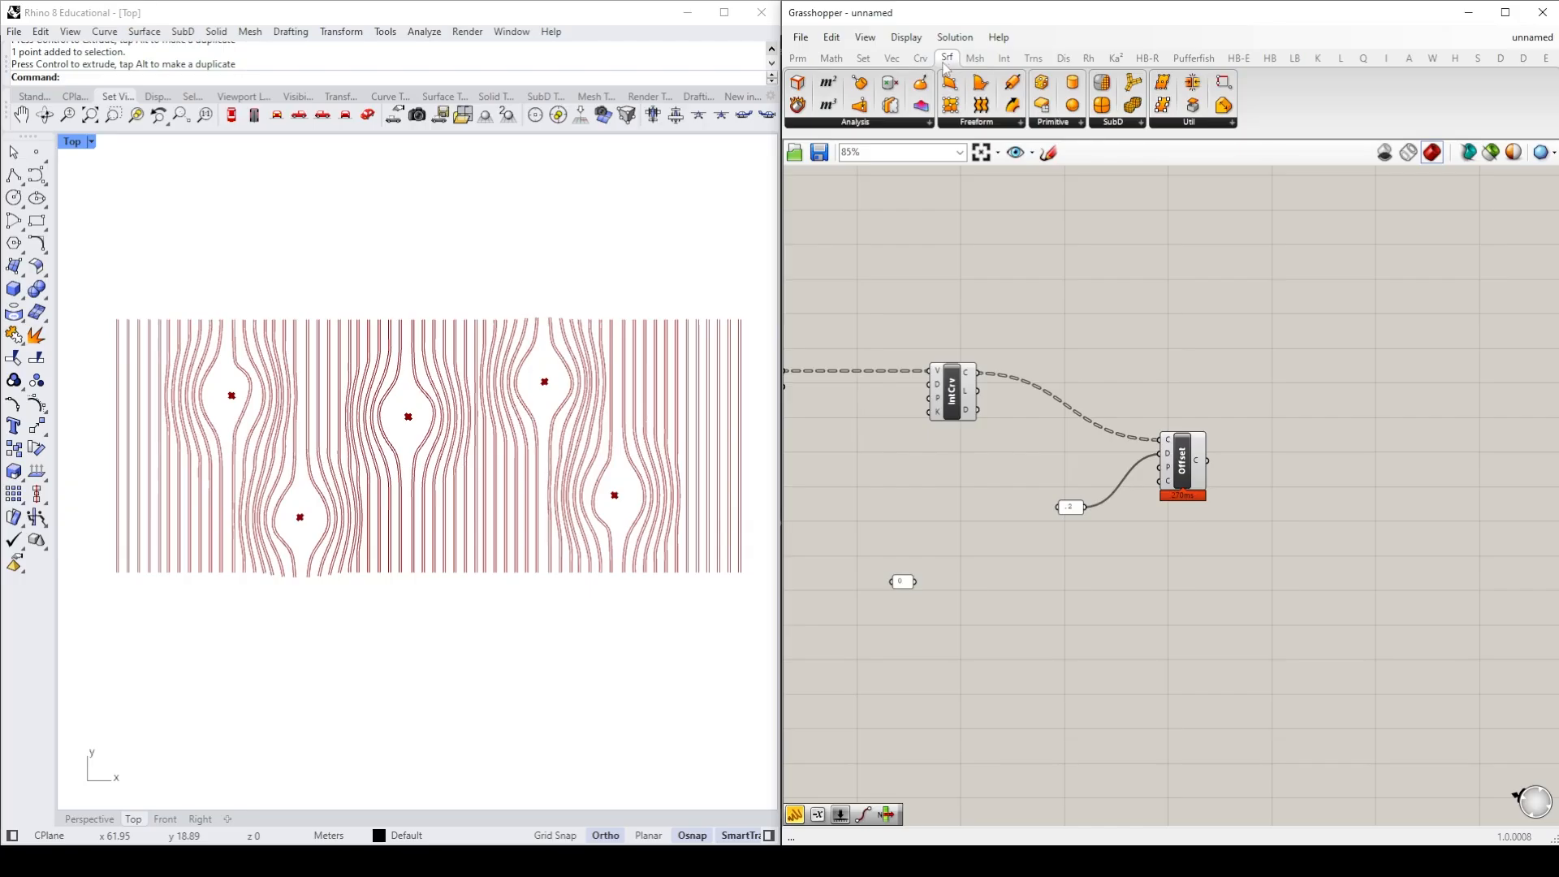
left_click(983, 123)
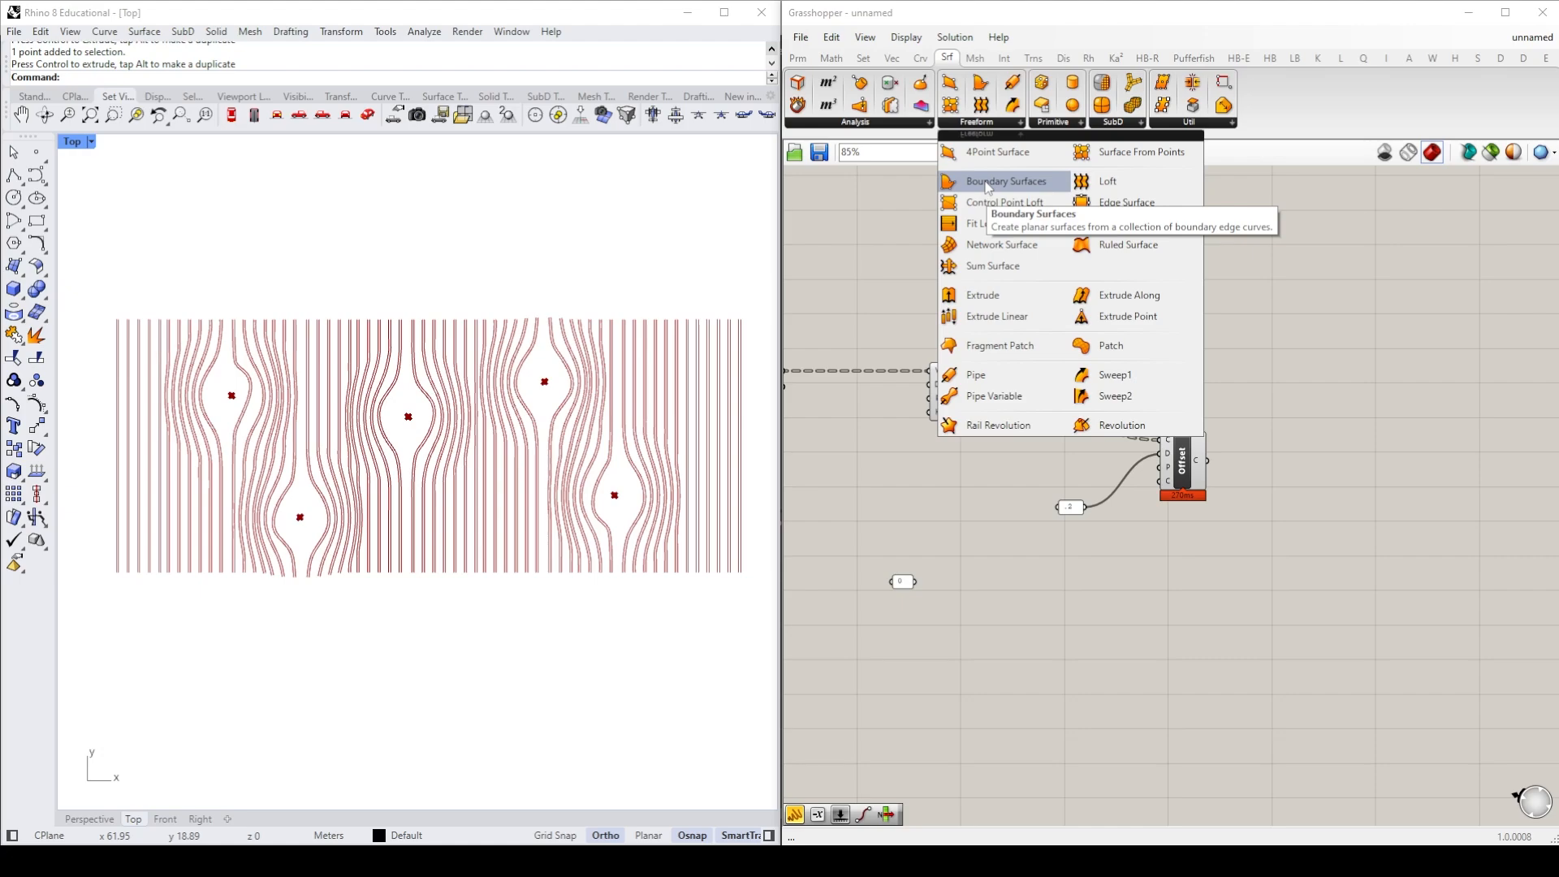
left_click(1115, 203)
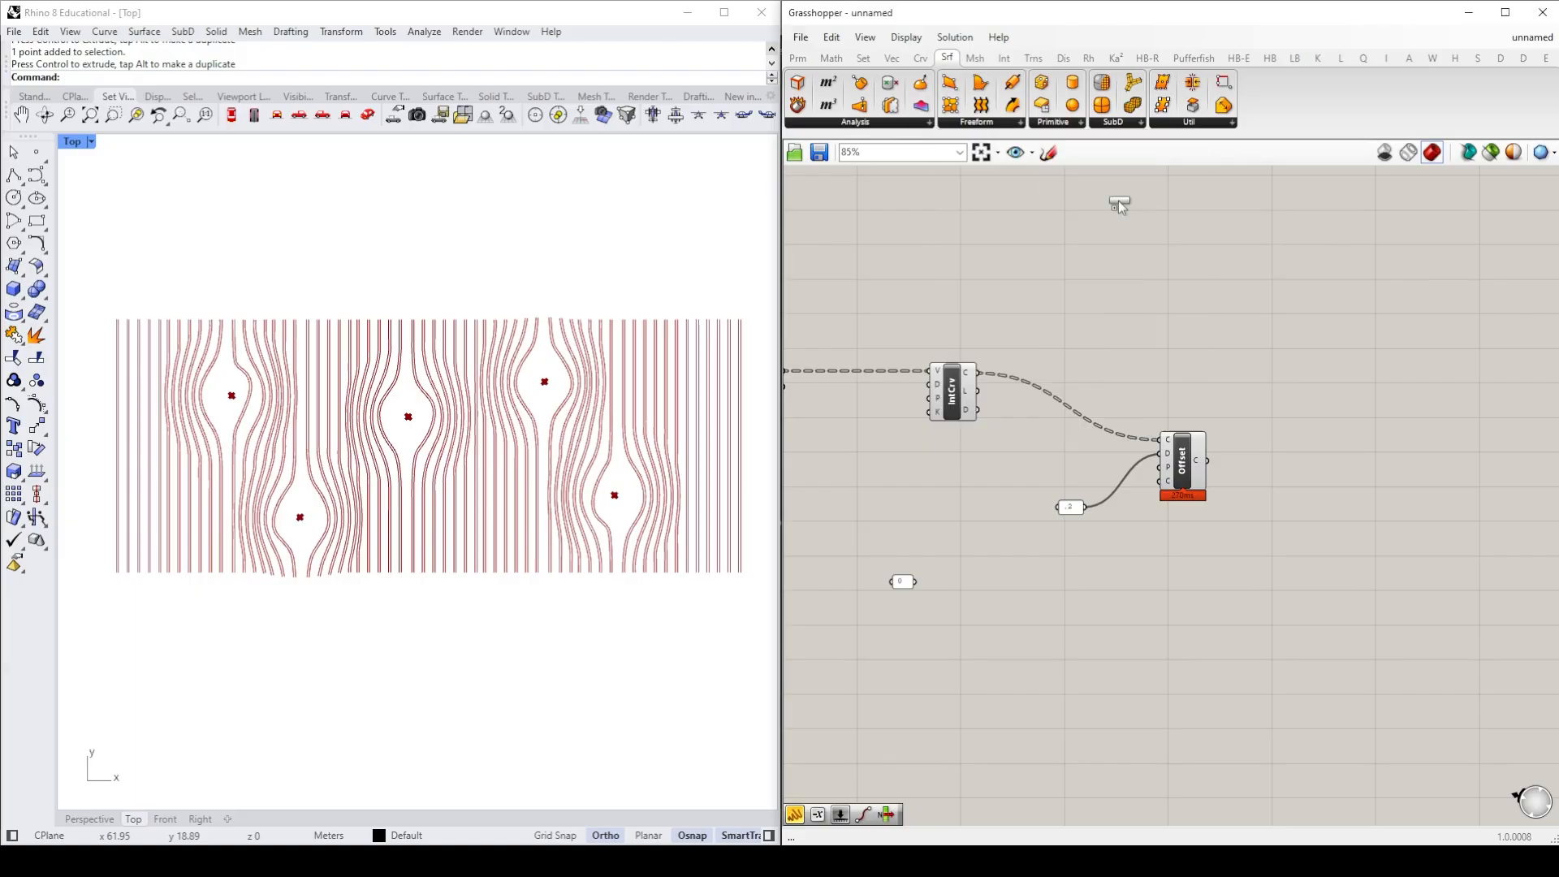
left_click(1309, 361)
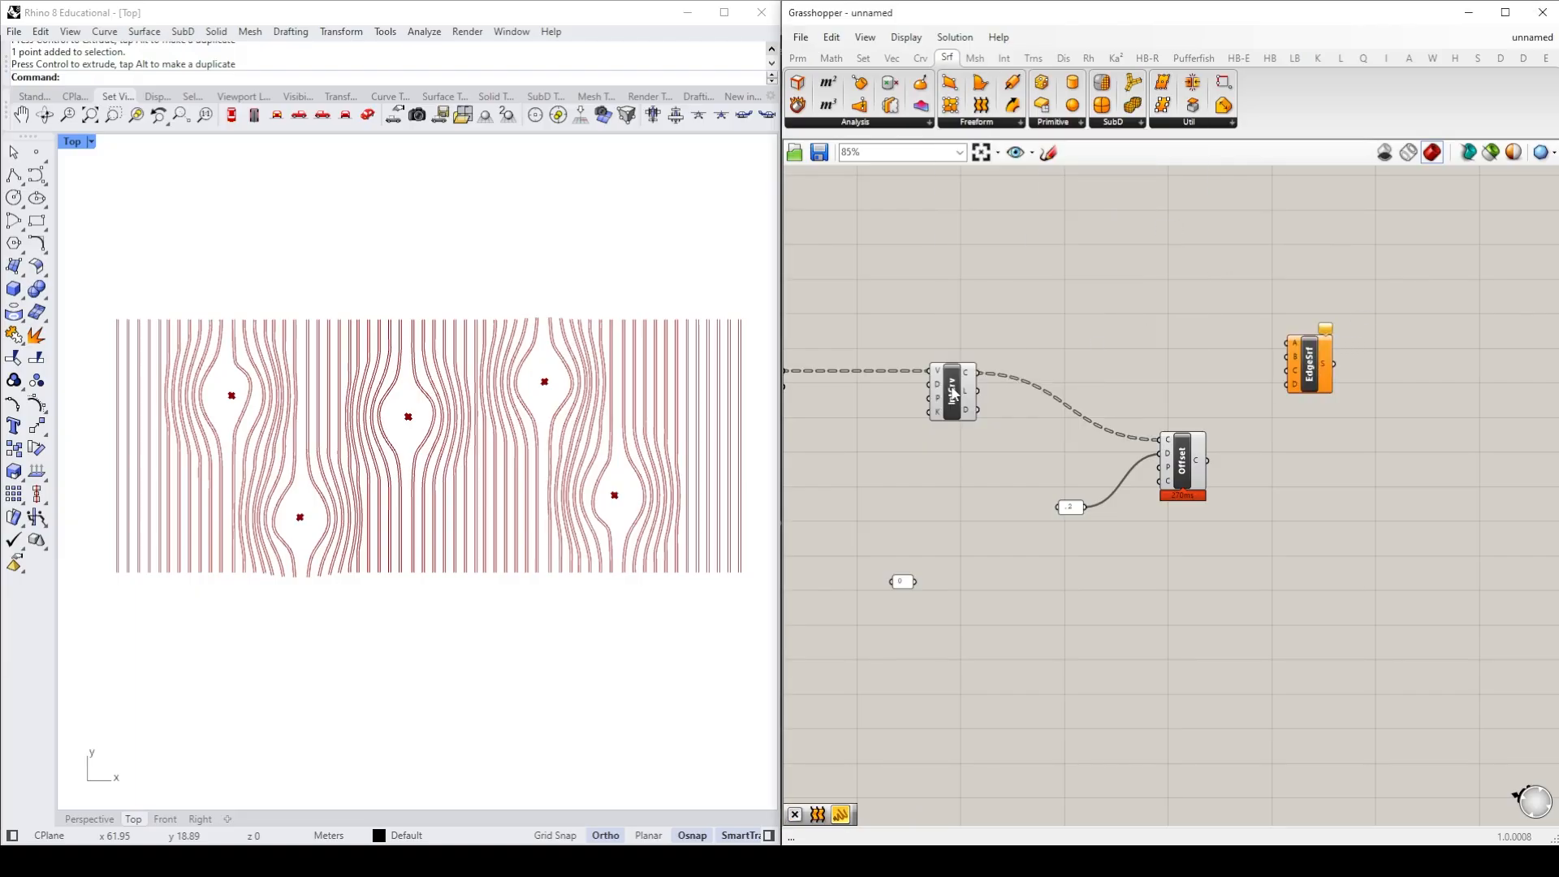
Step: Connect the interpolated curves to Edge Surface input A and the offset curves to input B
mouse_move(969, 379)
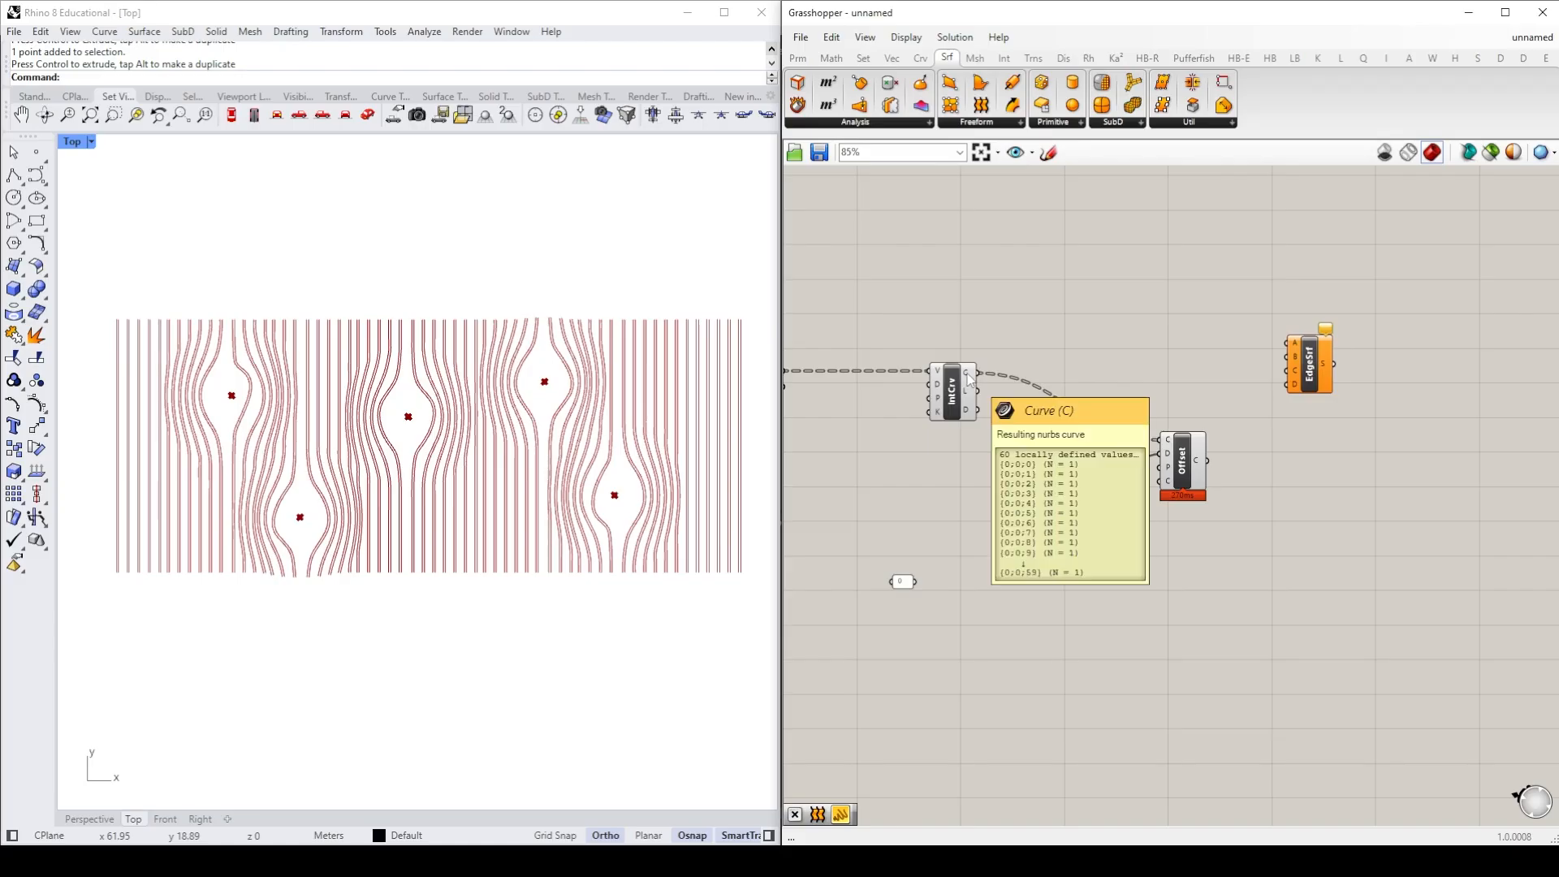
left_click_drag(977, 373, 1293, 344)
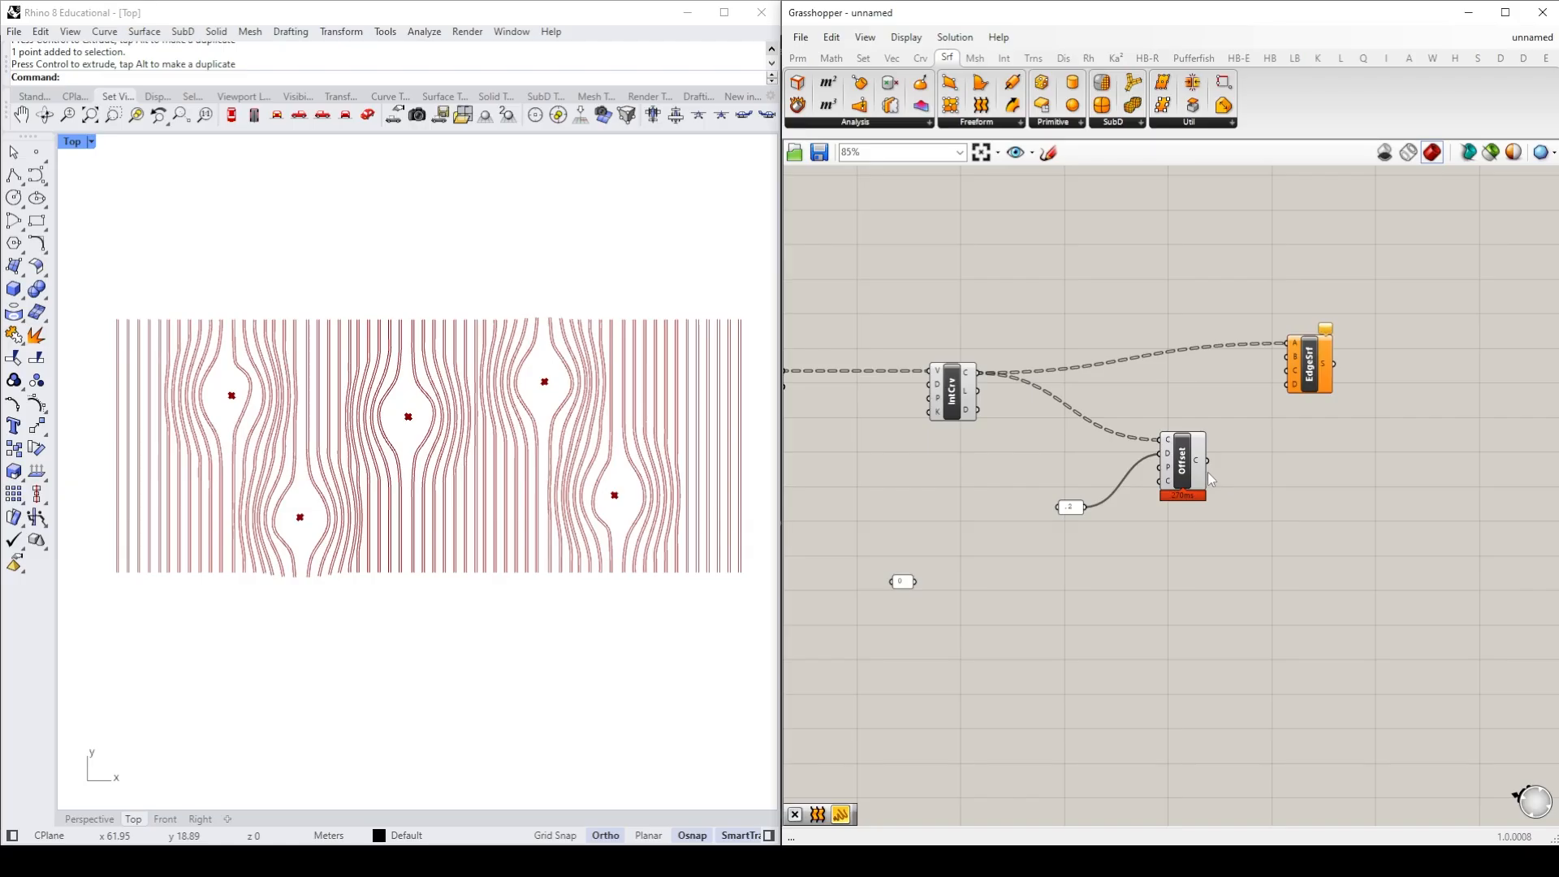
mouse_move(1196, 468)
left_click_drag(1196, 468, 1289, 357)
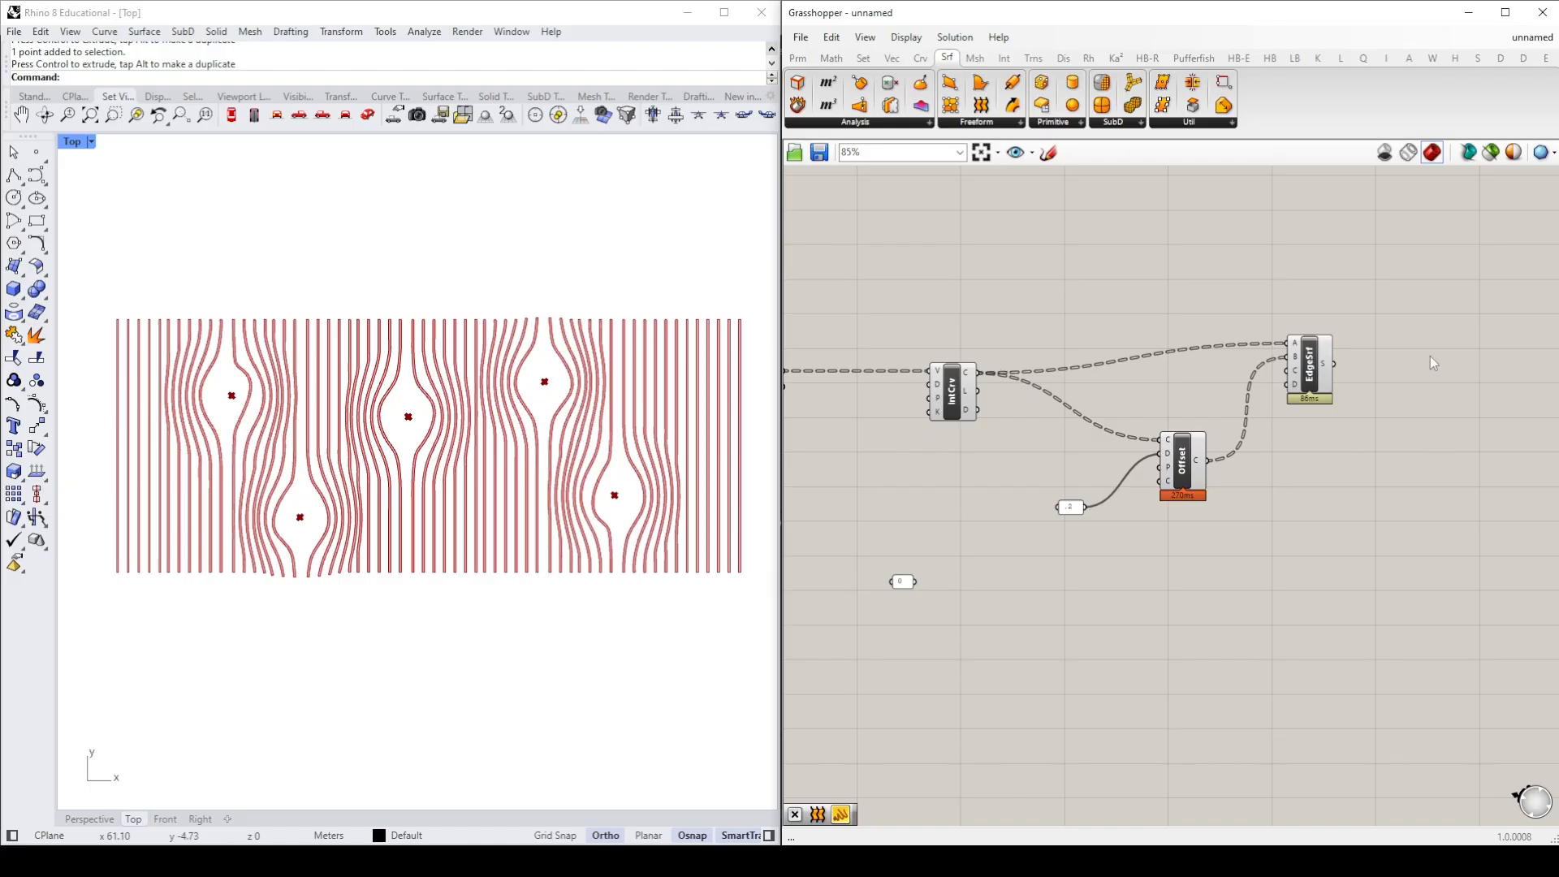
Step: Add a Custom Preview component beside the Edge Surface component and feed the edge surfaces into its geometry input
left_click(1062, 58)
left_click(1176, 123)
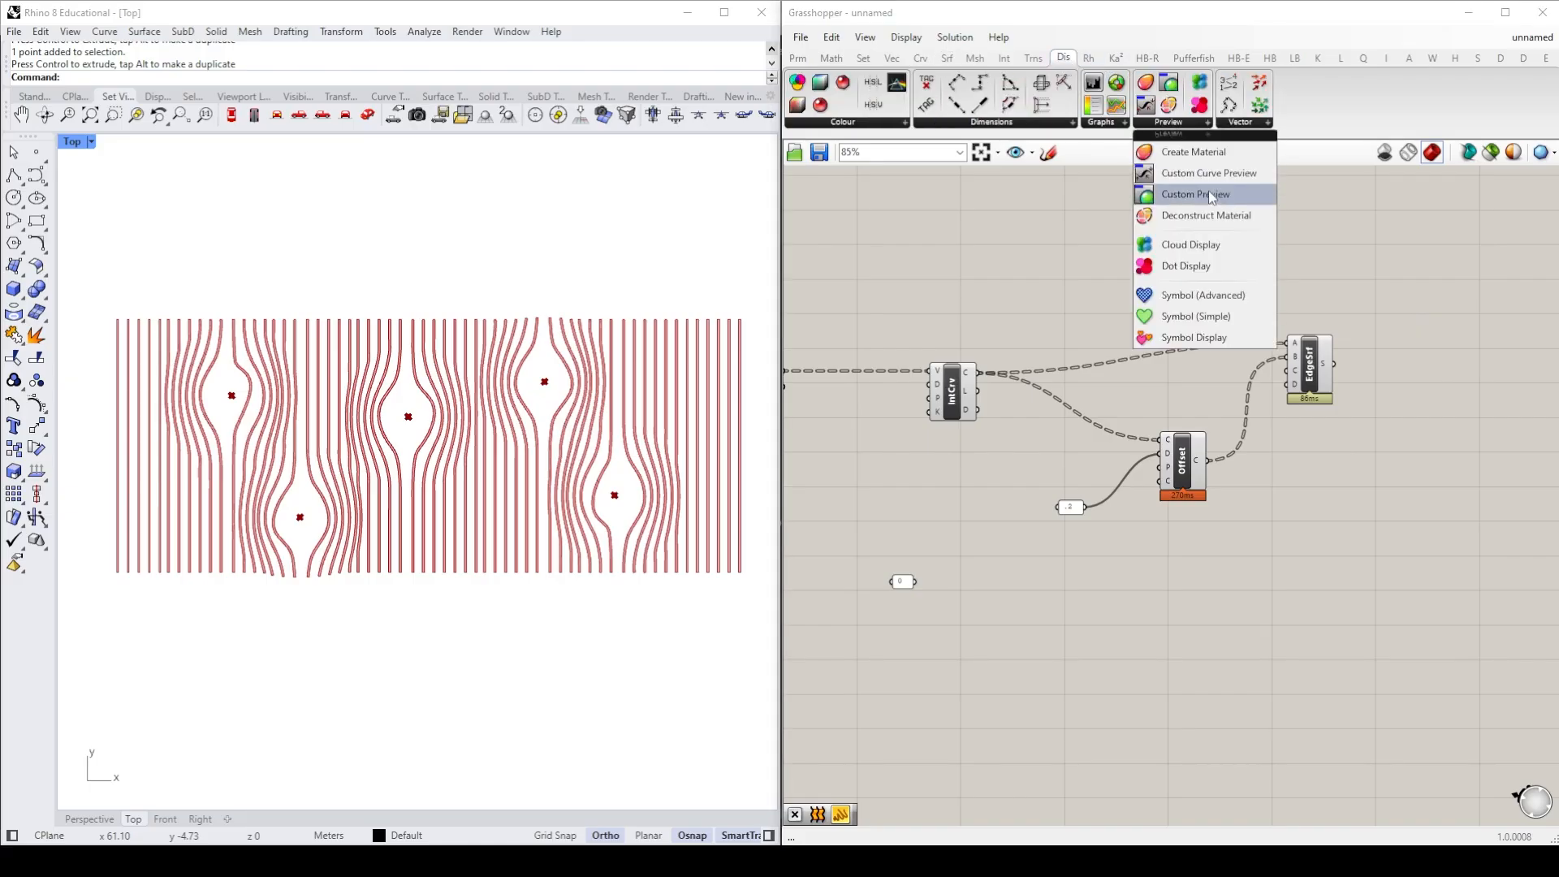
left_click(1169, 192)
left_click(1451, 363)
left_click_drag(1334, 363, 1463, 377)
Step: Add a Colour Swatch set to dark grey, connect it to the Custom Preview's material input and place it below the Edge Surface
left_click(798, 57)
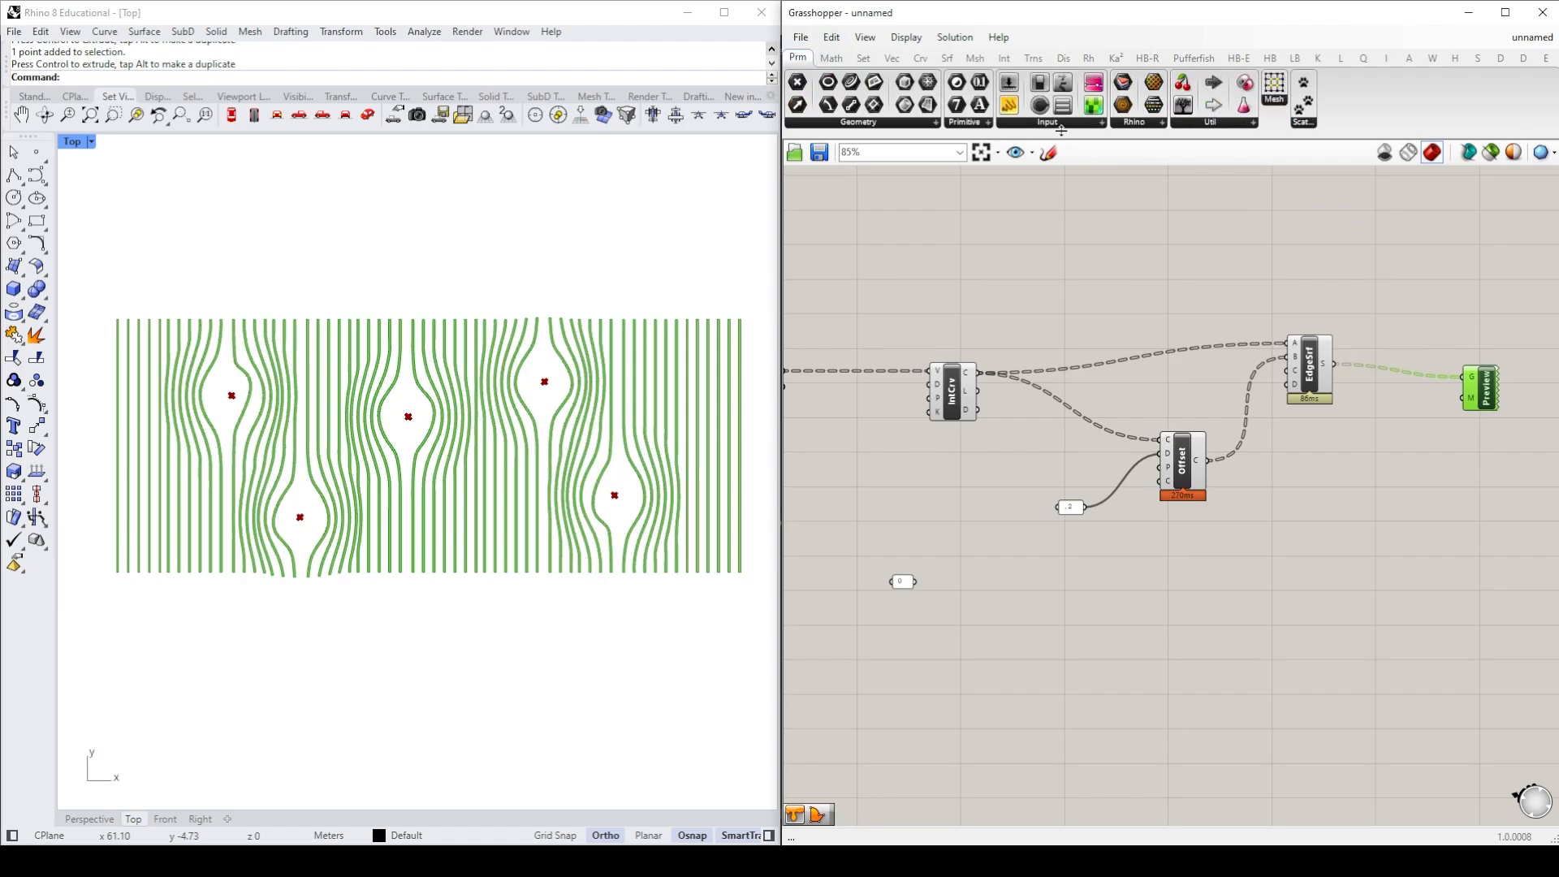
left_click(1060, 126)
left_click(1170, 294)
left_click(1423, 530)
left_click(1405, 517)
left_click_drag(1502, 583, 1500, 666)
left_click_drag(1424, 520, 1467, 399)
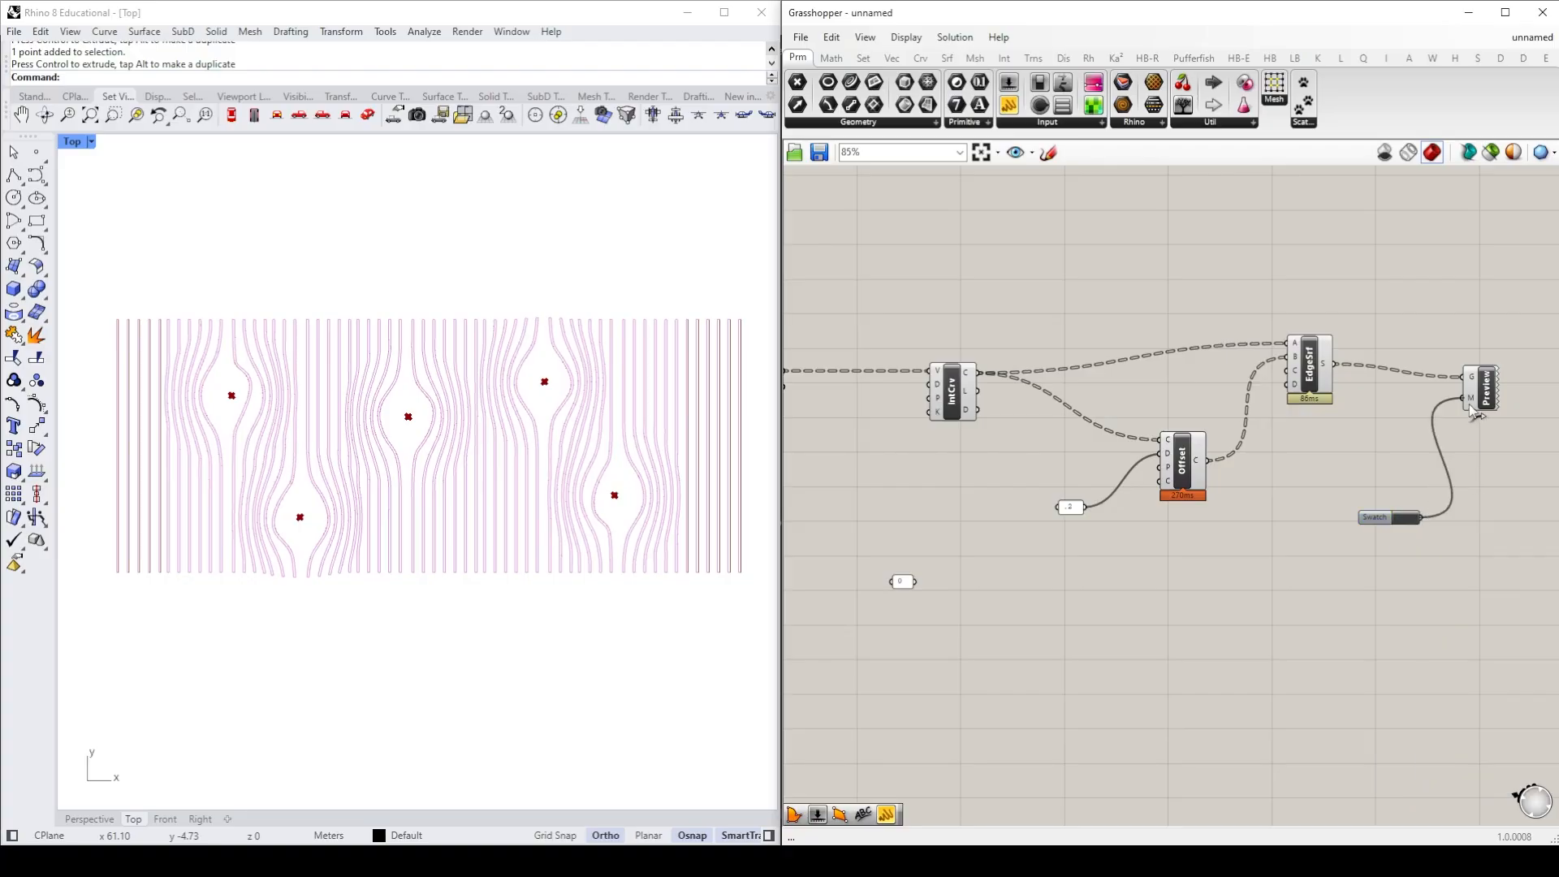
left_click_drag(1372, 521, 1342, 480)
left_click(1113, 480)
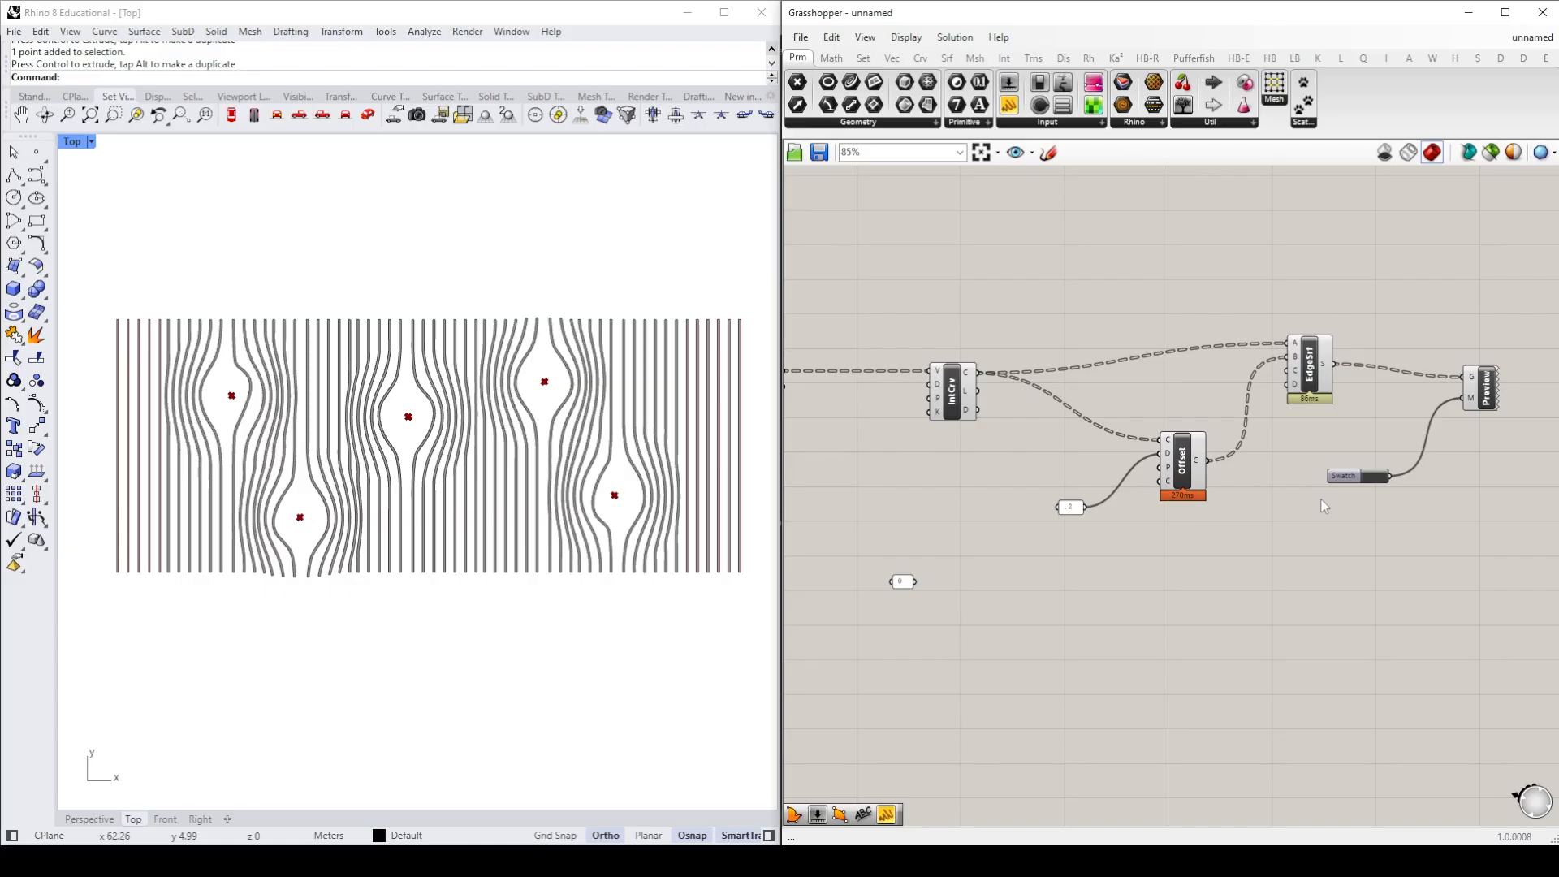
Step: Change the stripes' colour swatch to white
right_click_drag(1365, 553, 1230, 540)
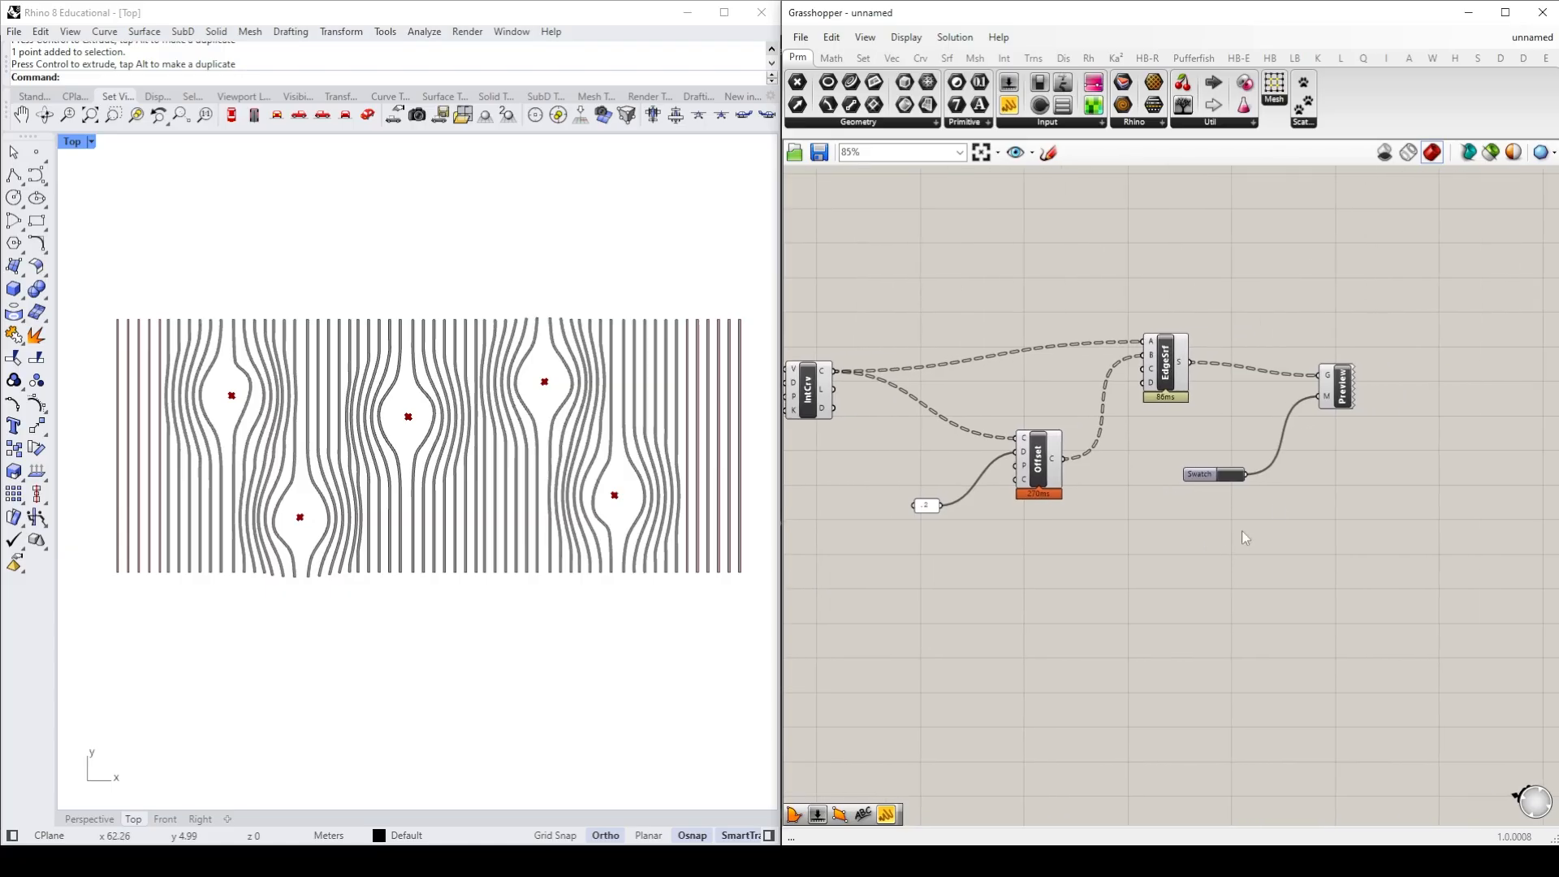
left_click(1232, 480)
left_click(1352, 520)
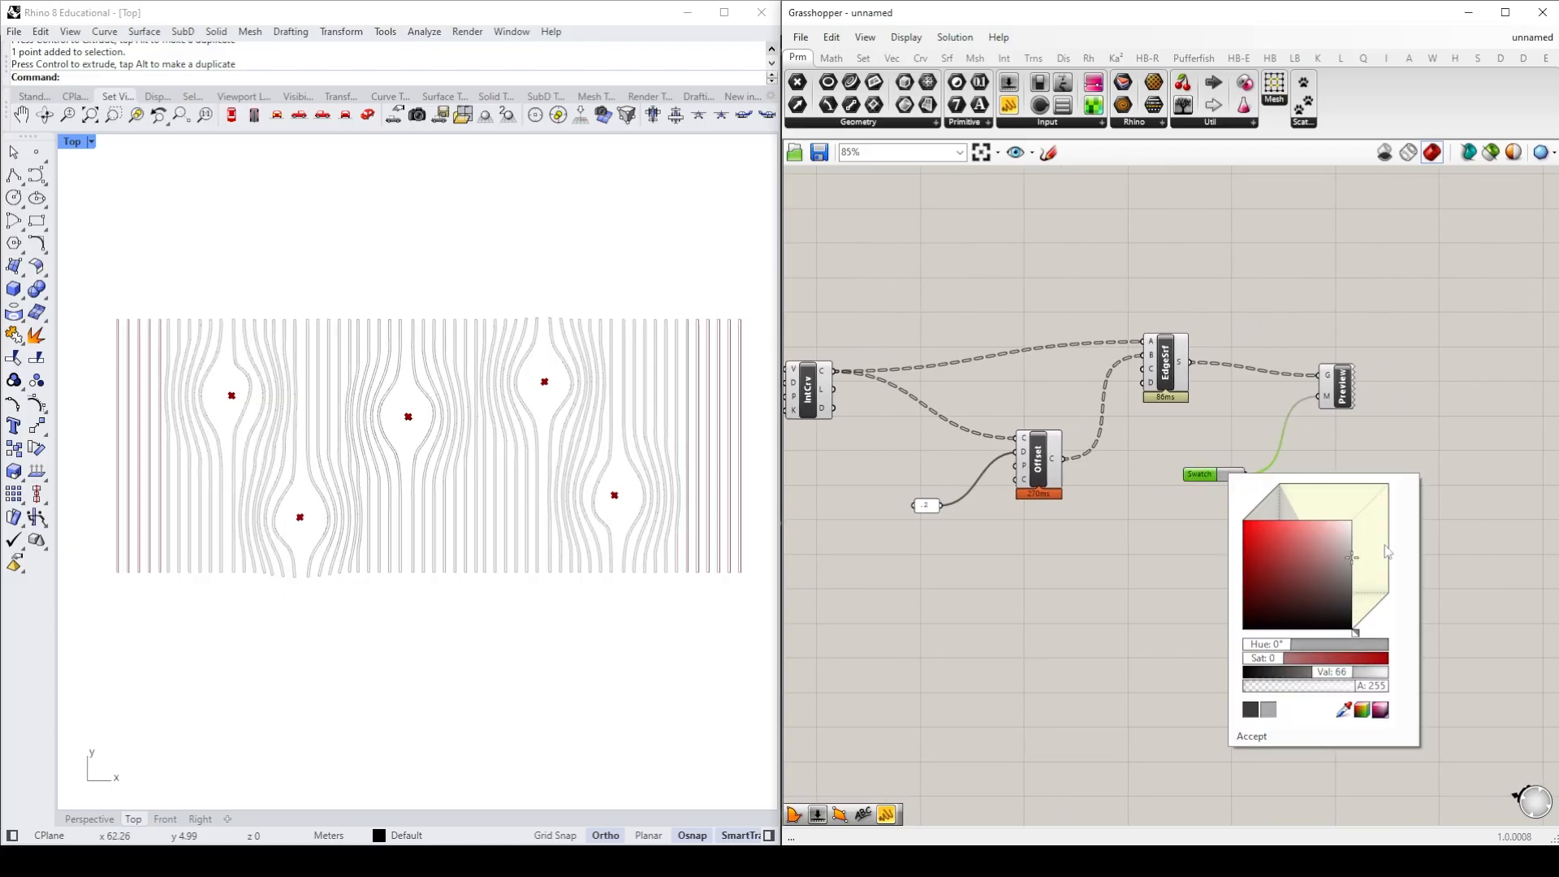
left_click(1440, 373)
Step: Turn off the preview of the Edge Surface, Offset and Interpolate components
right_click_drag(1064, 543, 1208, 515)
left_click(1299, 349)
right_click(1299, 349)
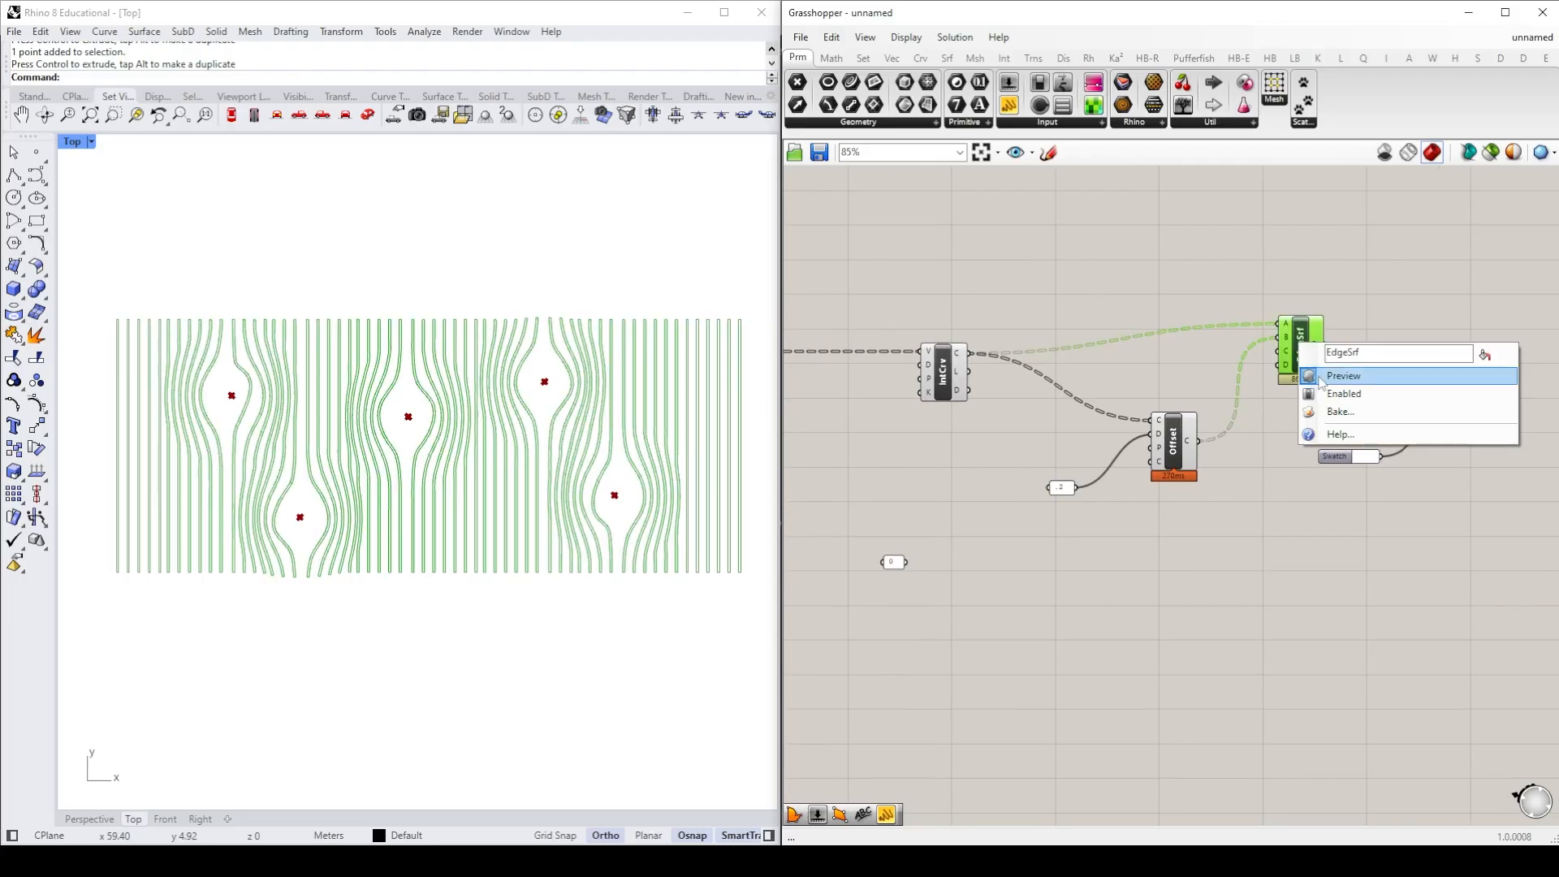
left_click(1331, 374)
left_click(1177, 452)
right_click(1177, 452)
left_click(1210, 467)
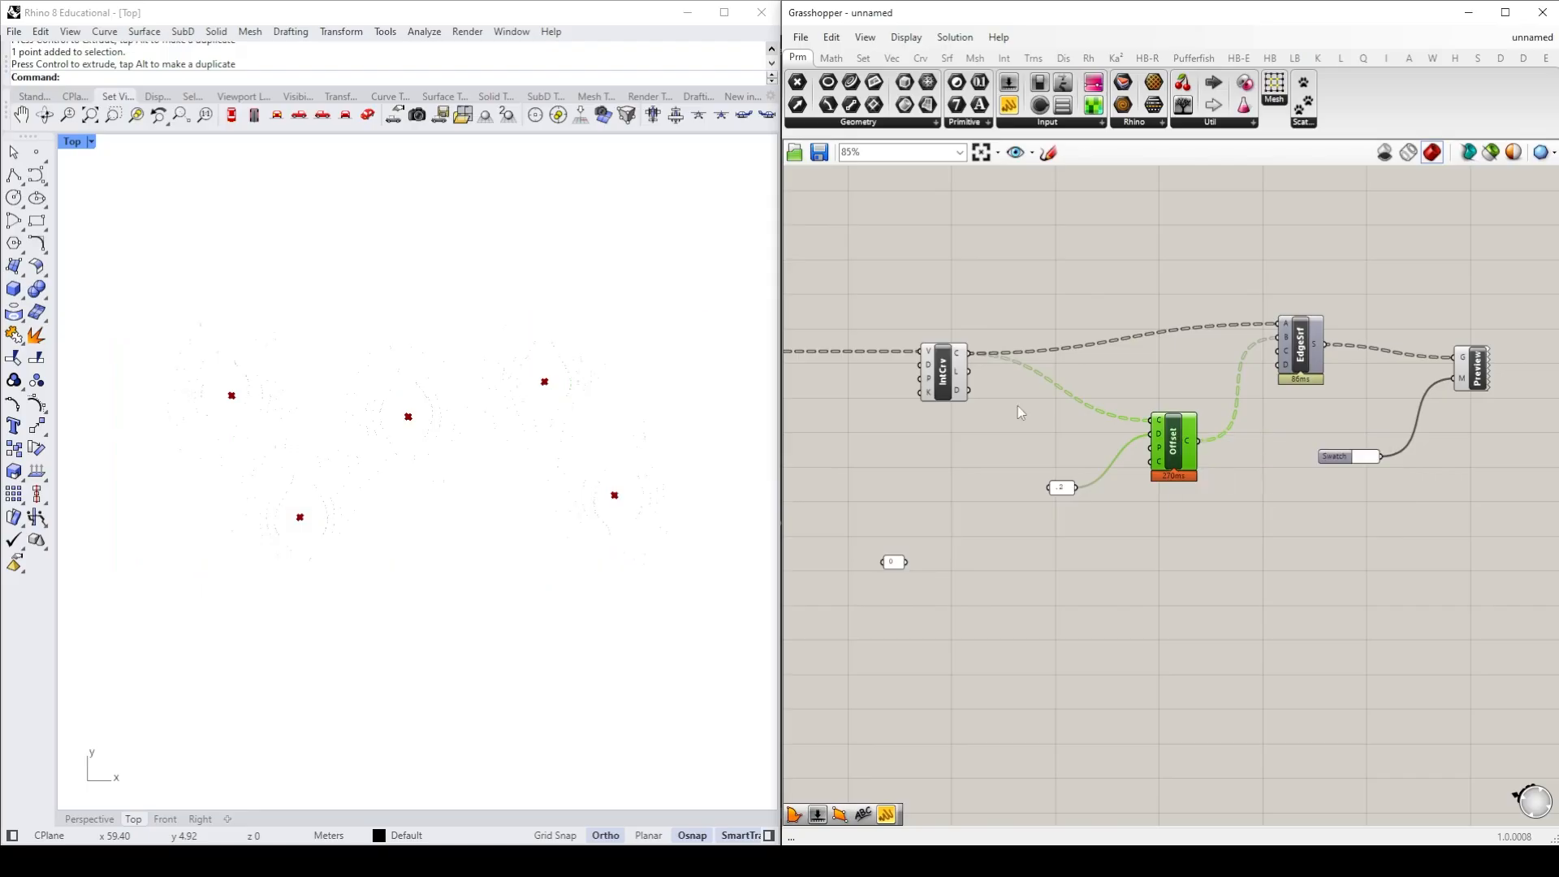
left_click(944, 375)
right_click(944, 375)
left_click(978, 395)
left_click(1070, 539)
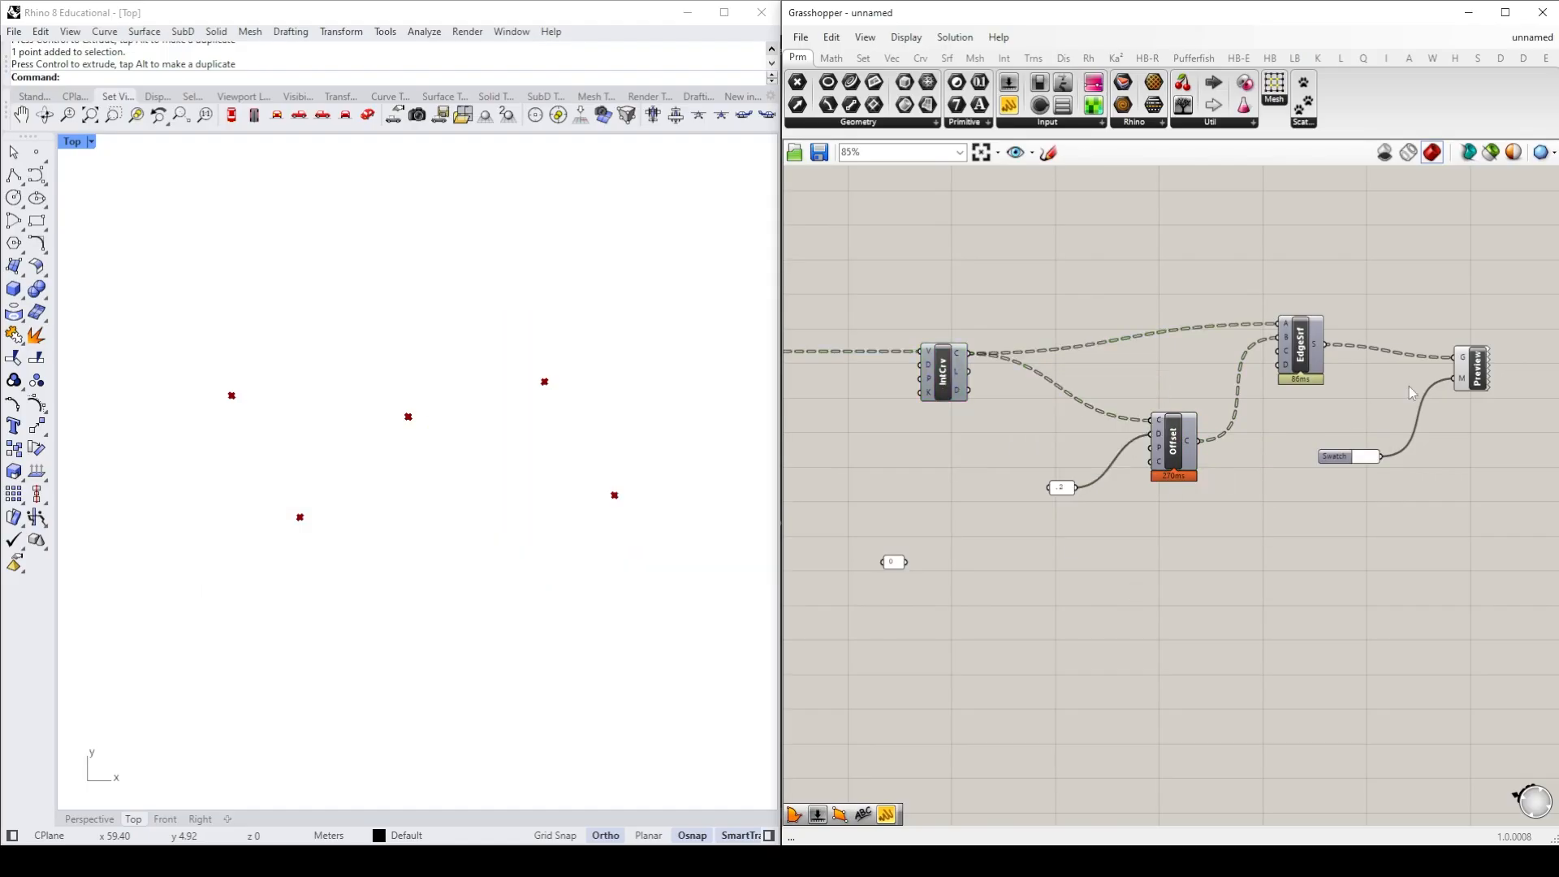
Step: Set the stripes' colour swatch to dark grey
left_click(1364, 460)
left_click_drag(1480, 504, 1512, 600)
left_click(1177, 534)
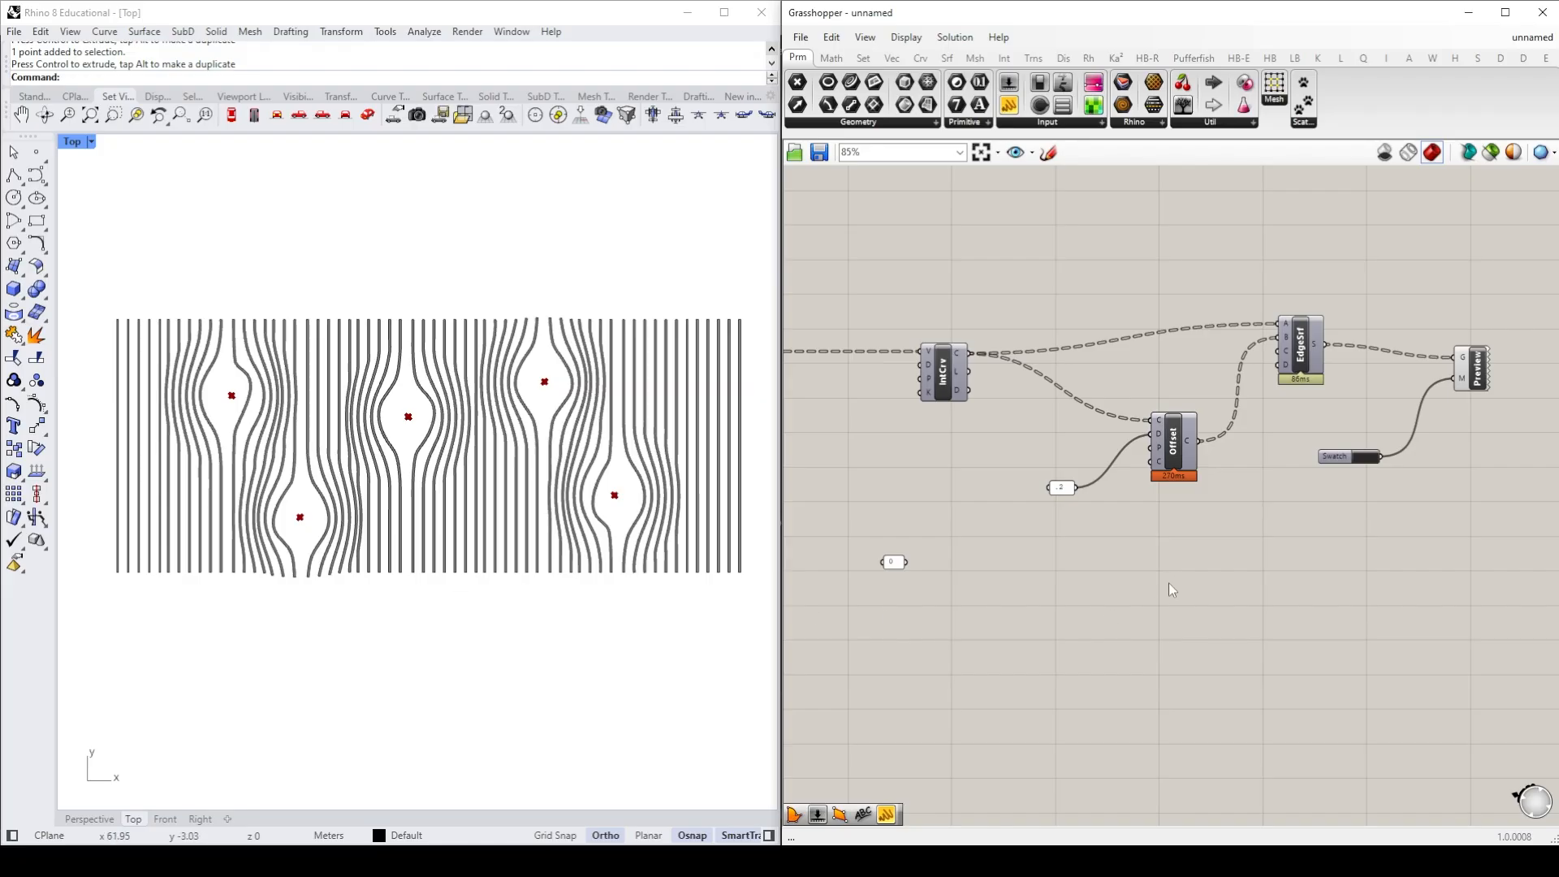
Step: Add an End Points component below the Offset component and feed it the interpolated stripe curves
left_click(946, 365)
left_click(1084, 564)
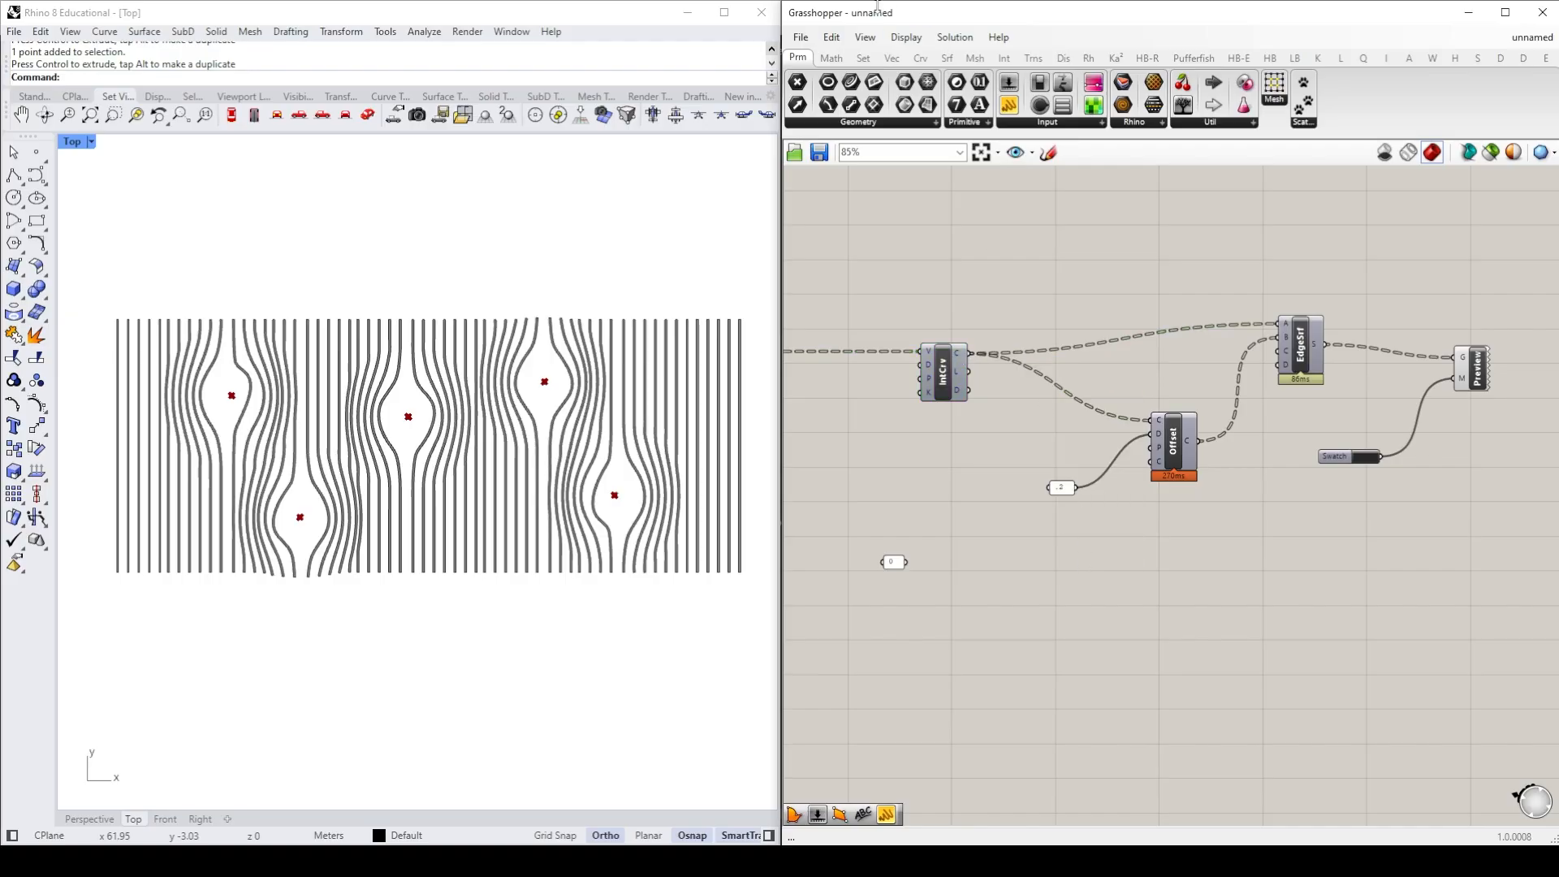
left_click(922, 60)
left_click(1217, 125)
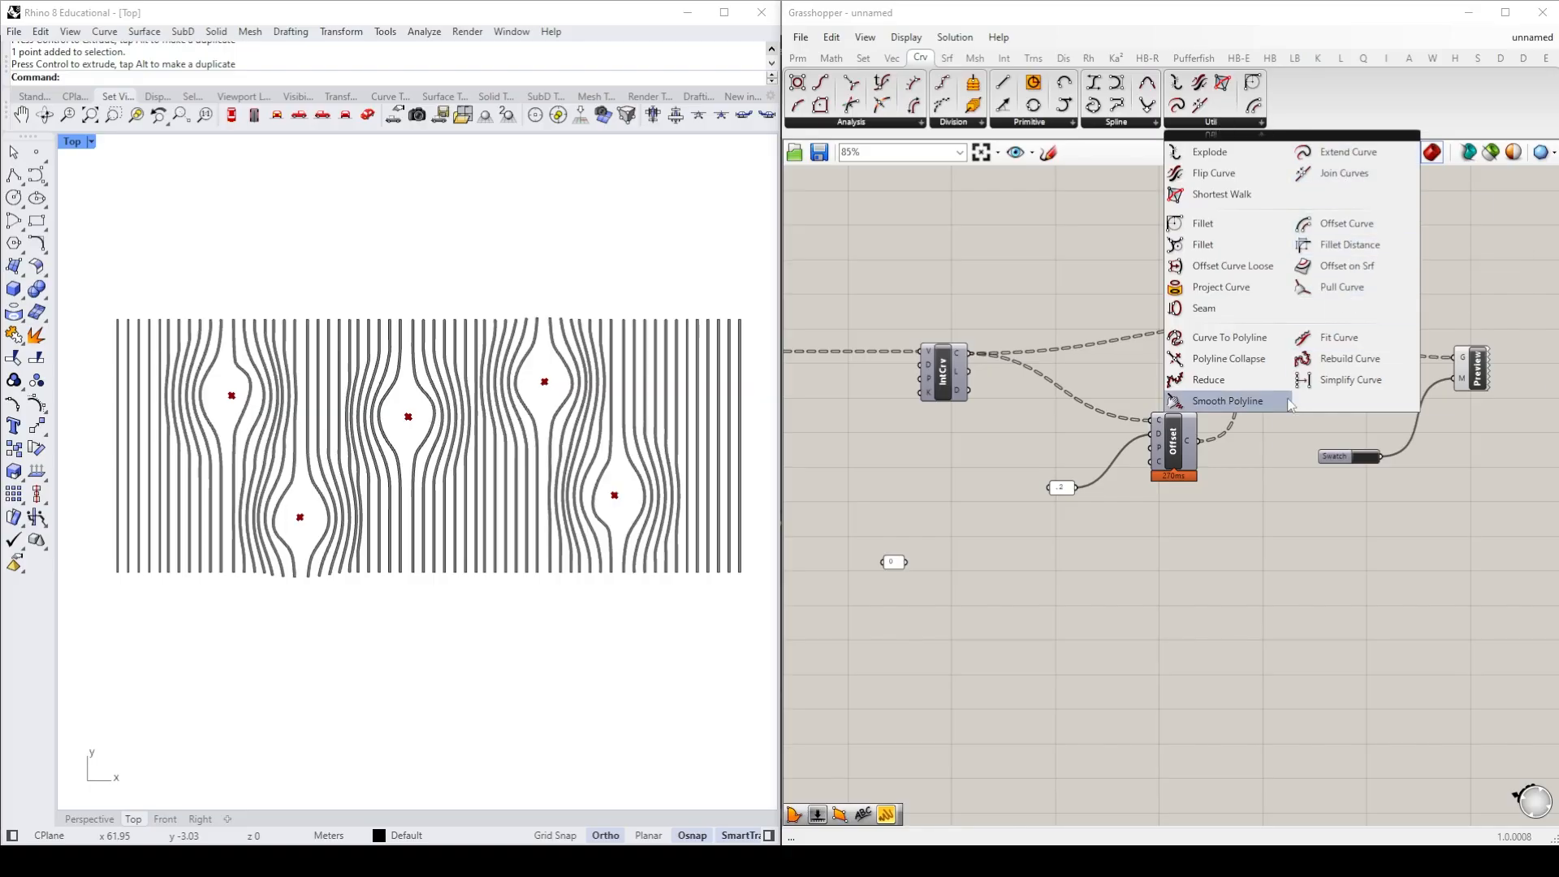
left_click(865, 124)
left_click(836, 173)
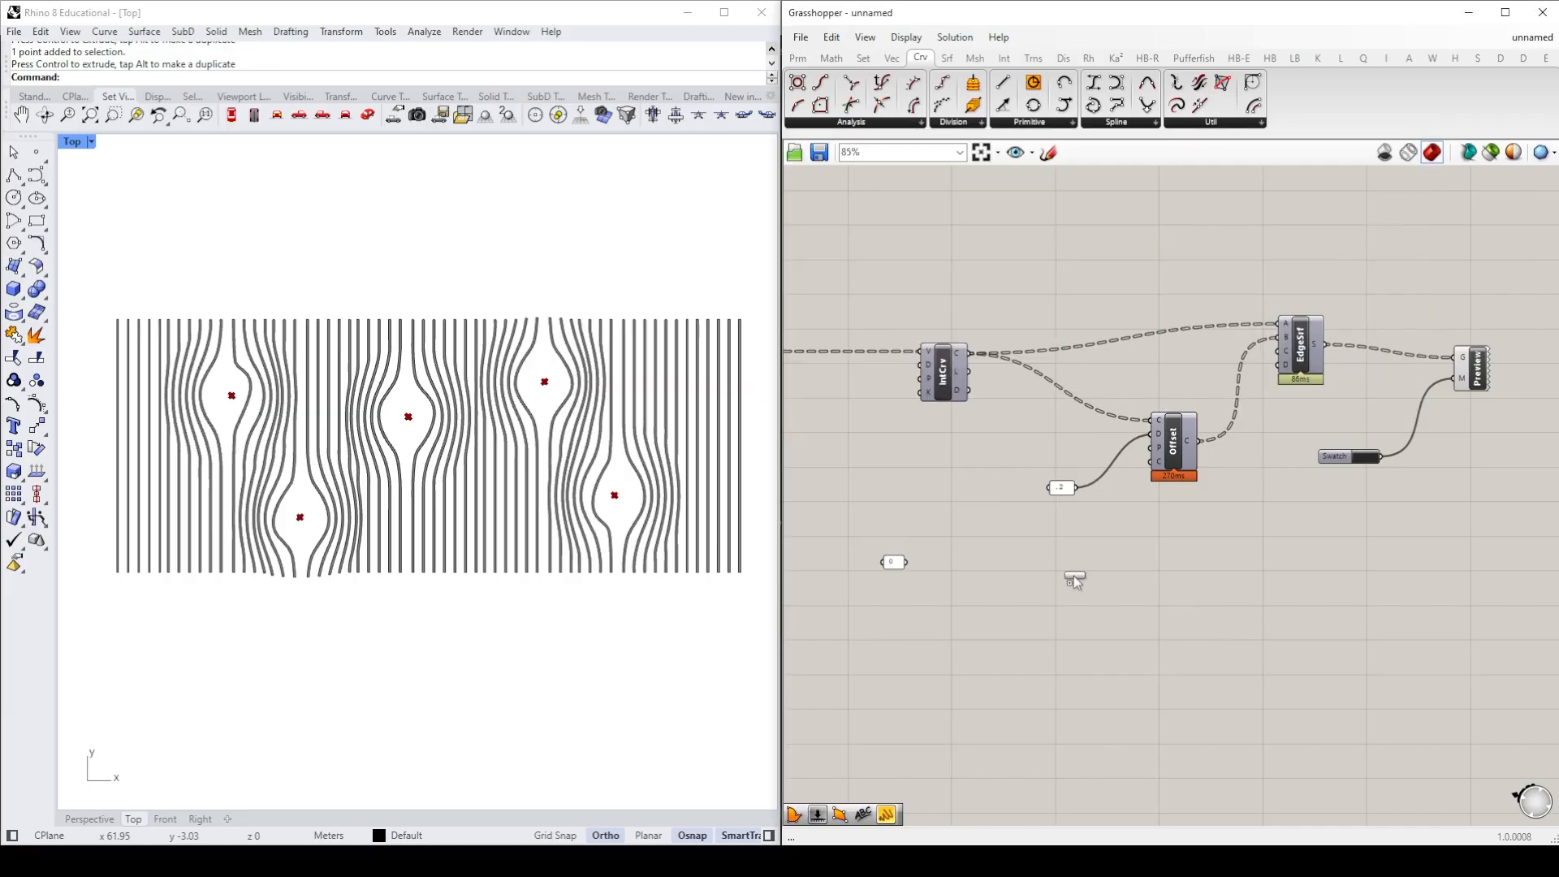
left_click(1058, 567)
left_click_drag(968, 354, 1050, 607)
mouse_move(1049, 607)
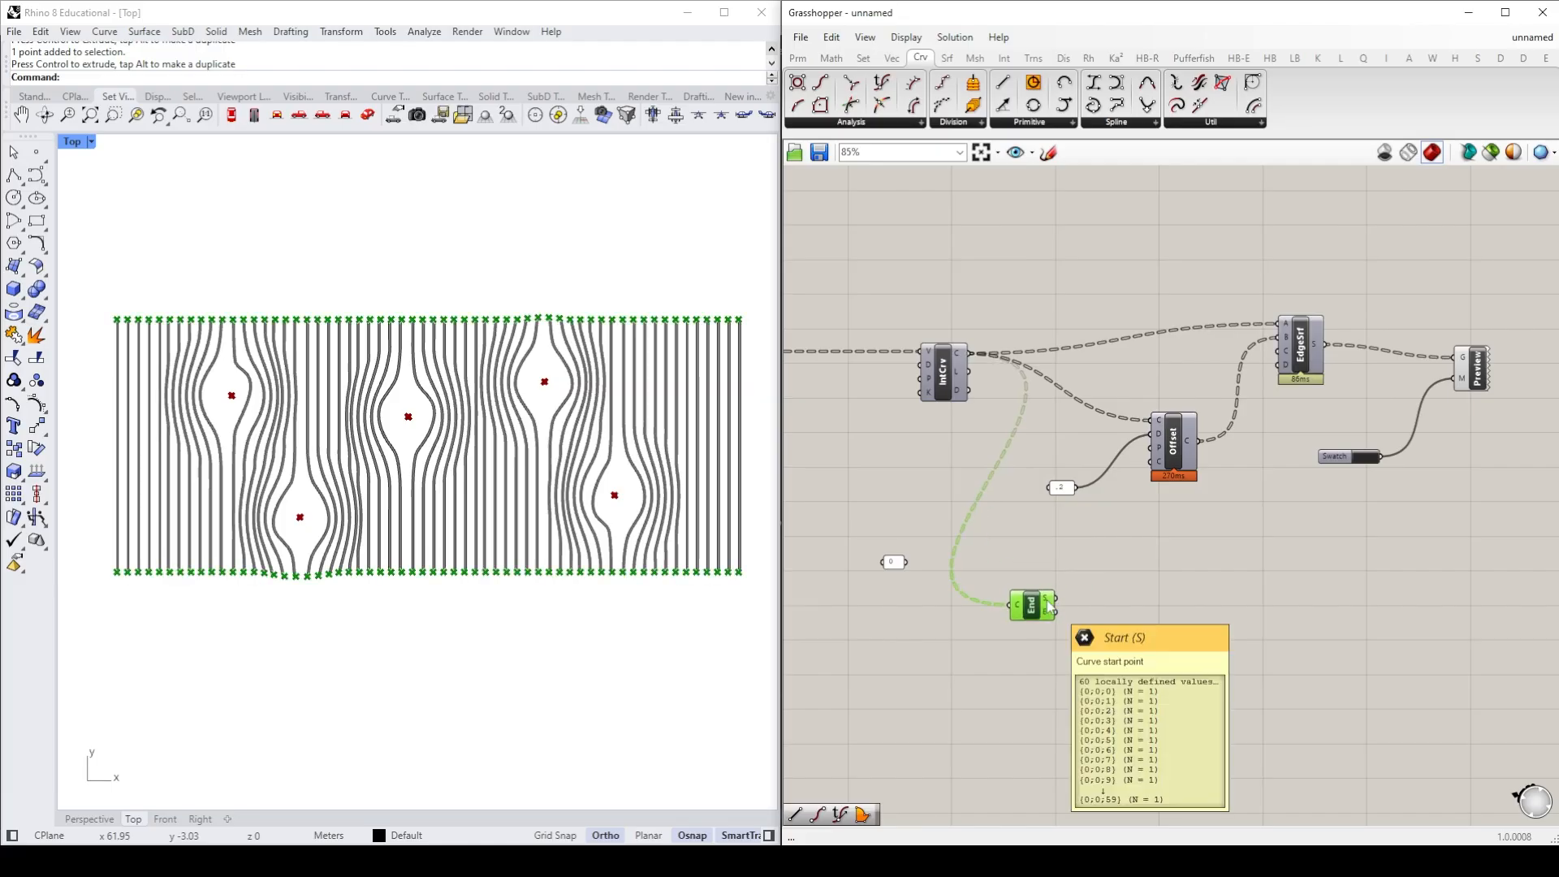
Step: Add an Interpolate component fed by the curves' start points and flatten the Start output of End Points
left_click(1154, 526)
left_click(1127, 130)
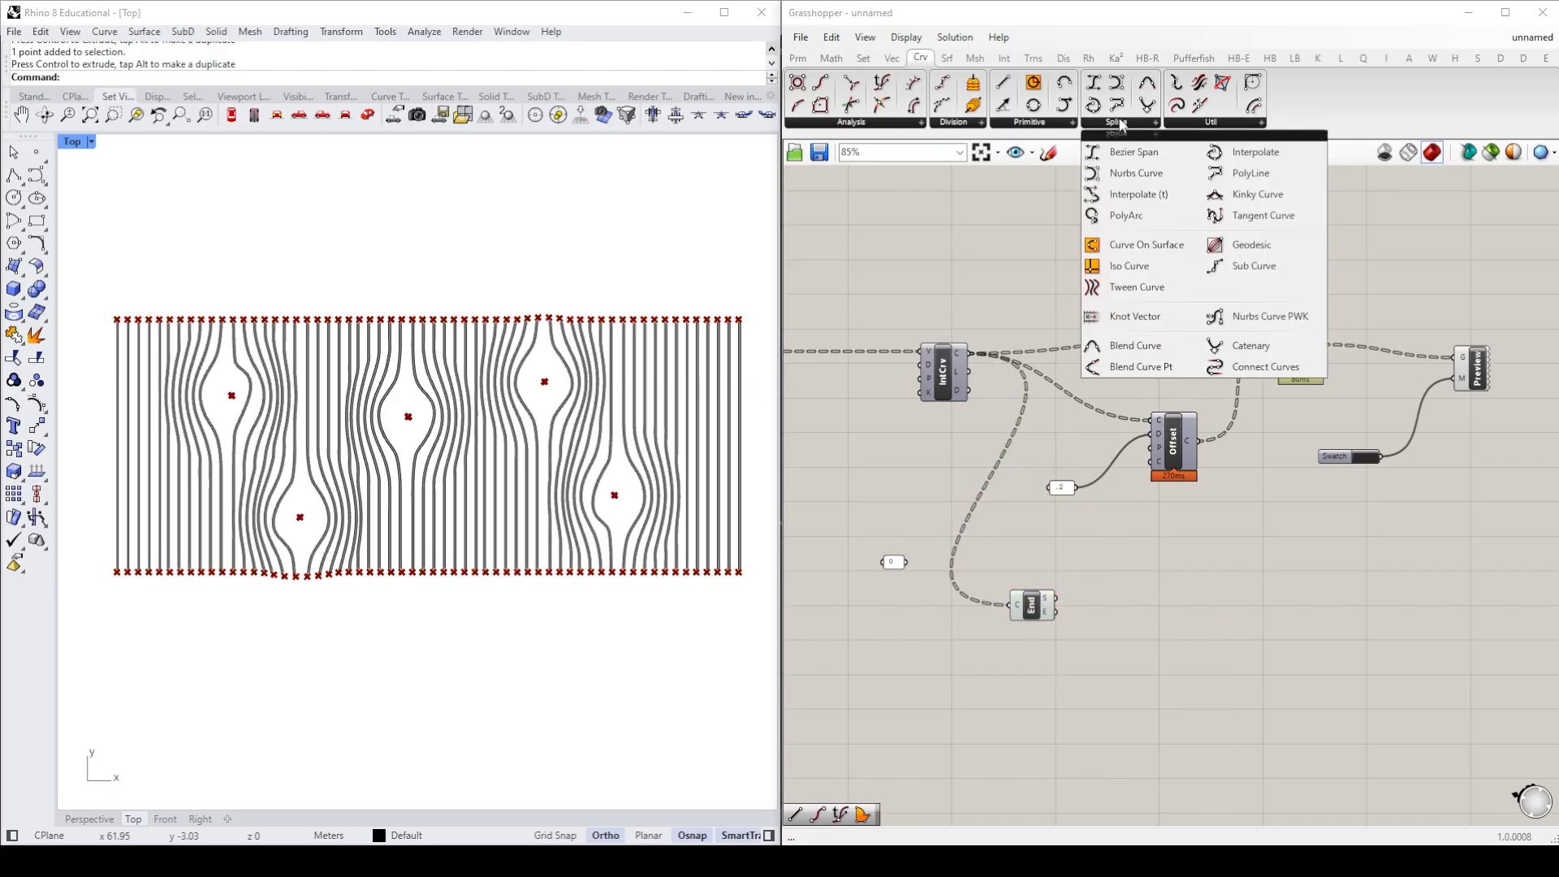
left_click(1214, 172)
left_click(1188, 642)
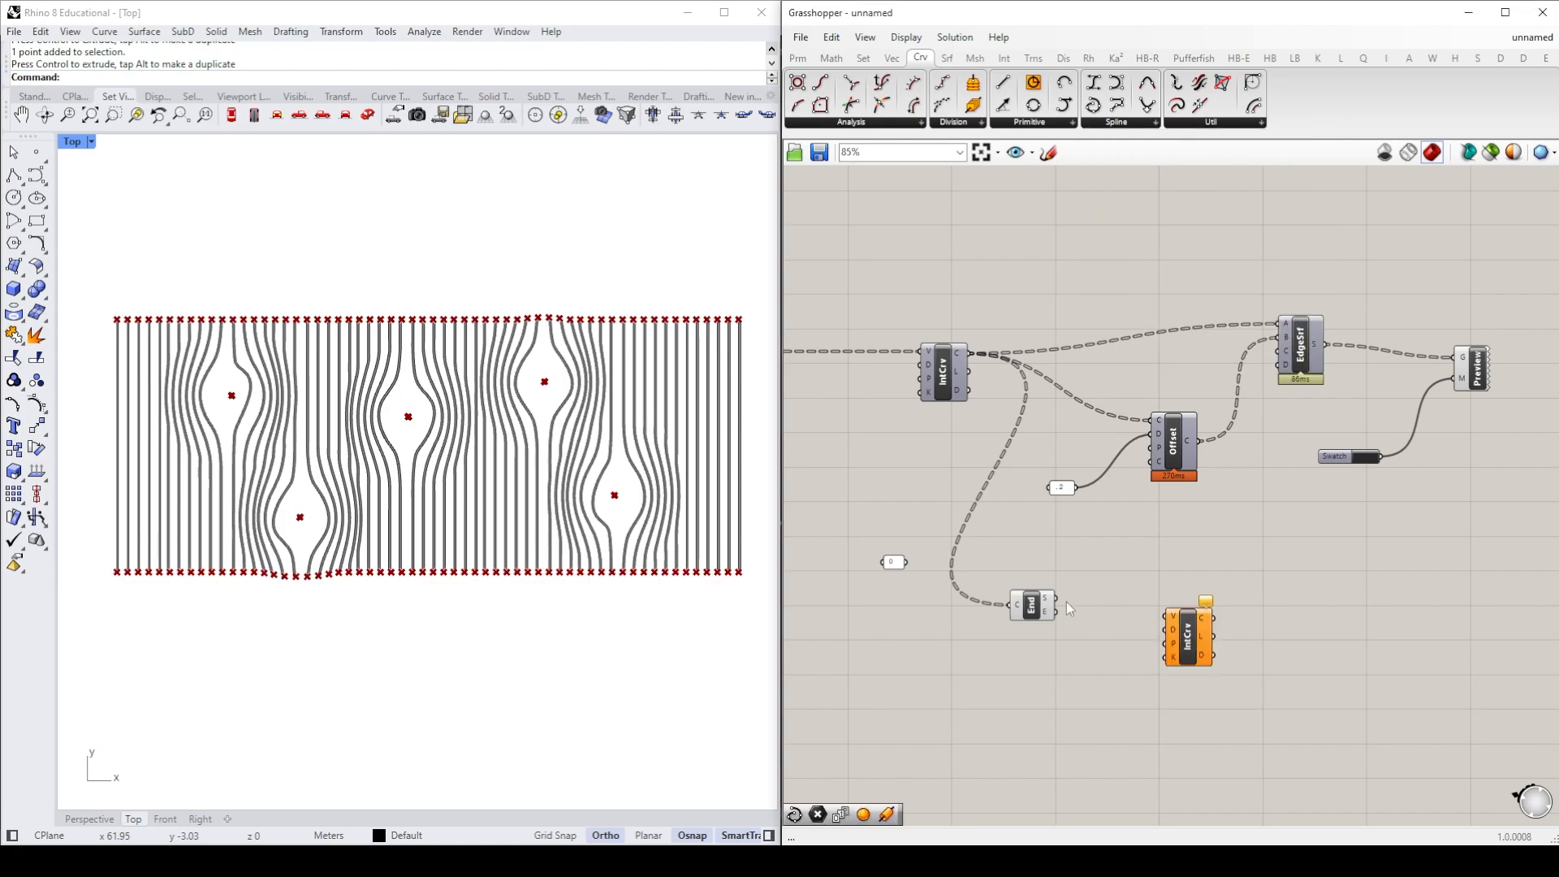
left_click_drag(1058, 599, 1206, 613)
left_click(1147, 667)
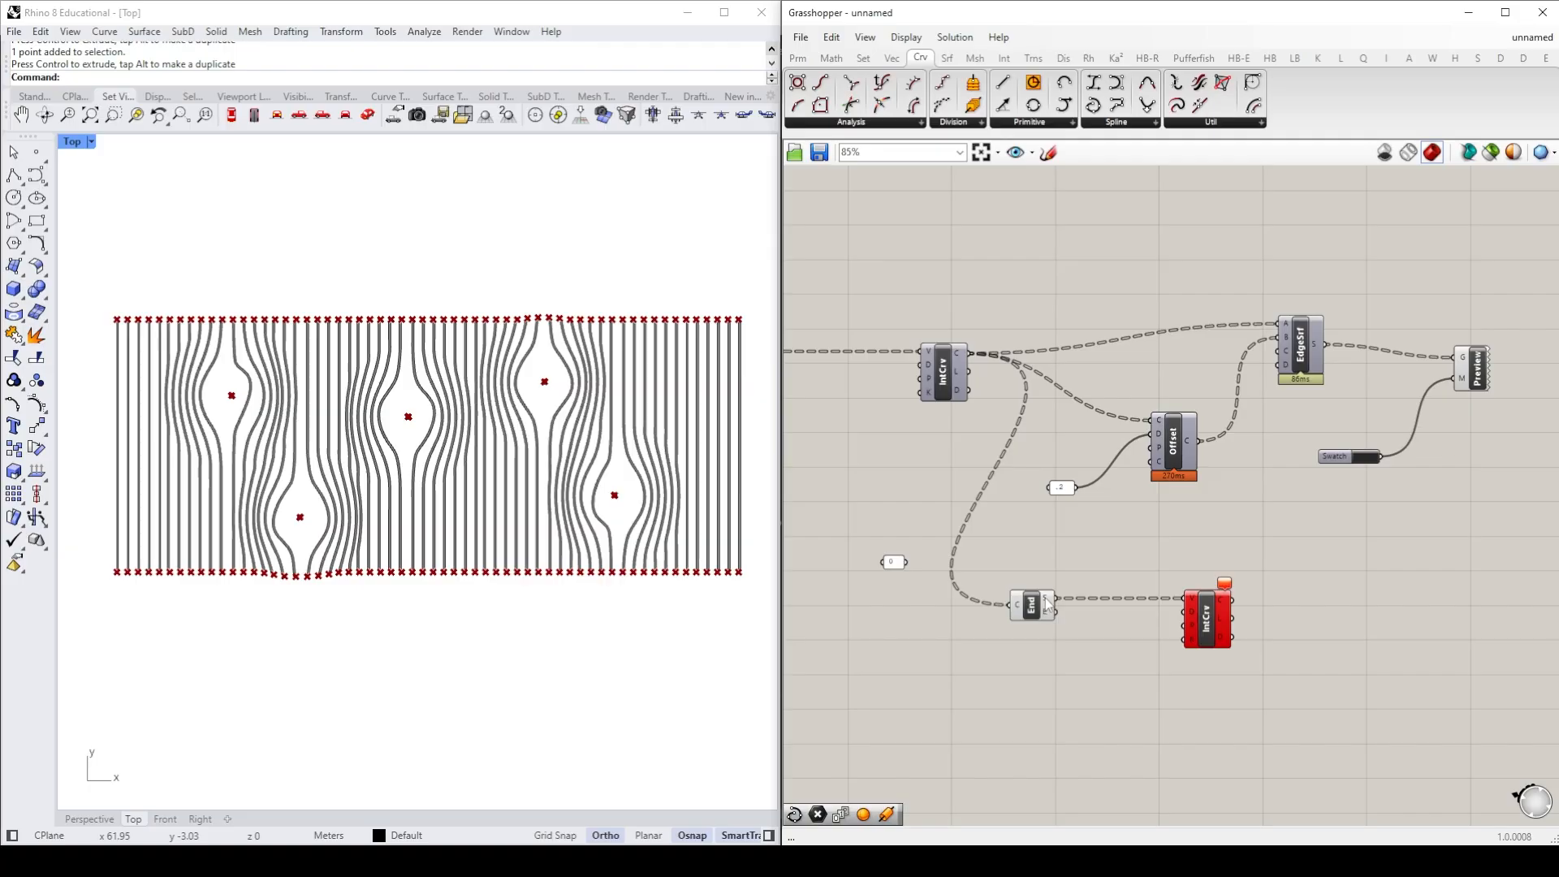
right_click(1047, 603)
left_click(1080, 686)
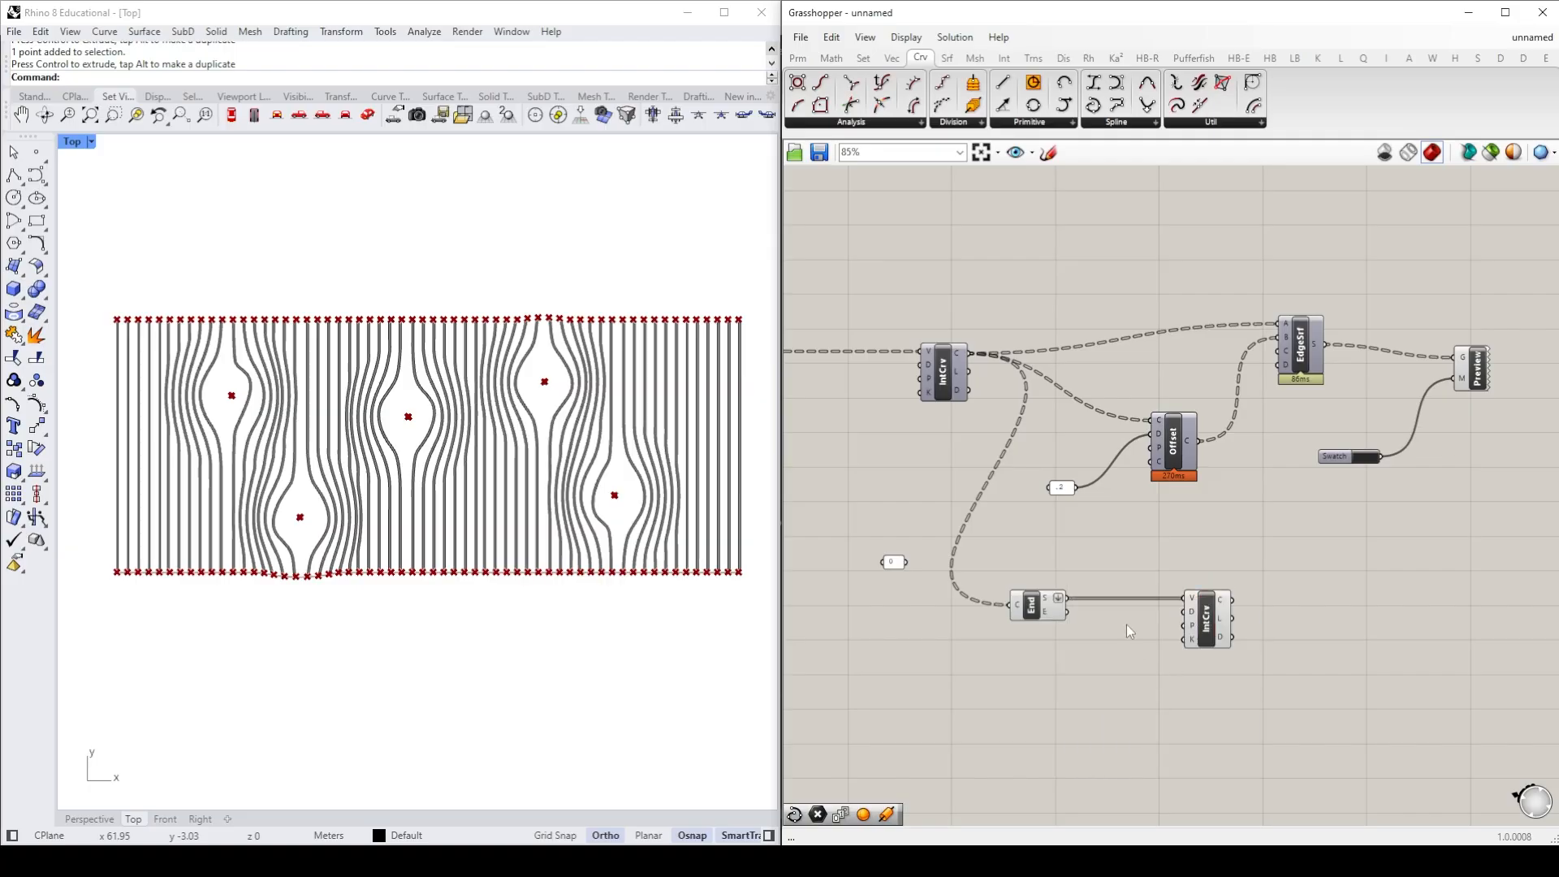
Step: Duplicate the new Interpolate component below itself, feed the copy the curves' end points and flatten the End output
left_click_drag(1206, 626, 1246, 711)
left_click(1146, 719)
left_click_drag(1068, 615, 1242, 697)
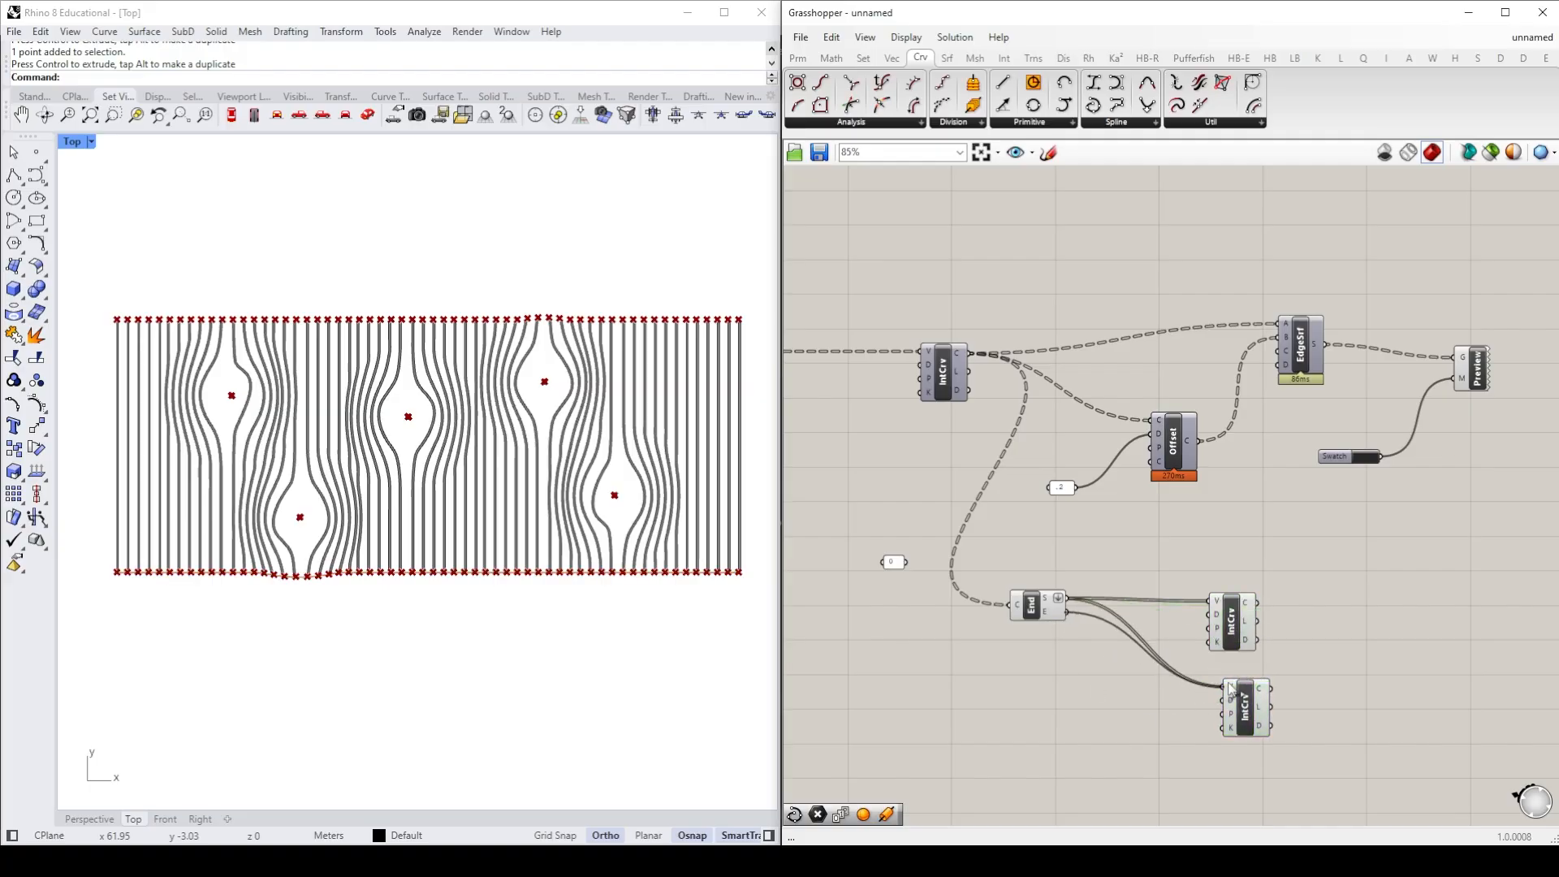
right_click(1047, 619)
left_click(1080, 699)
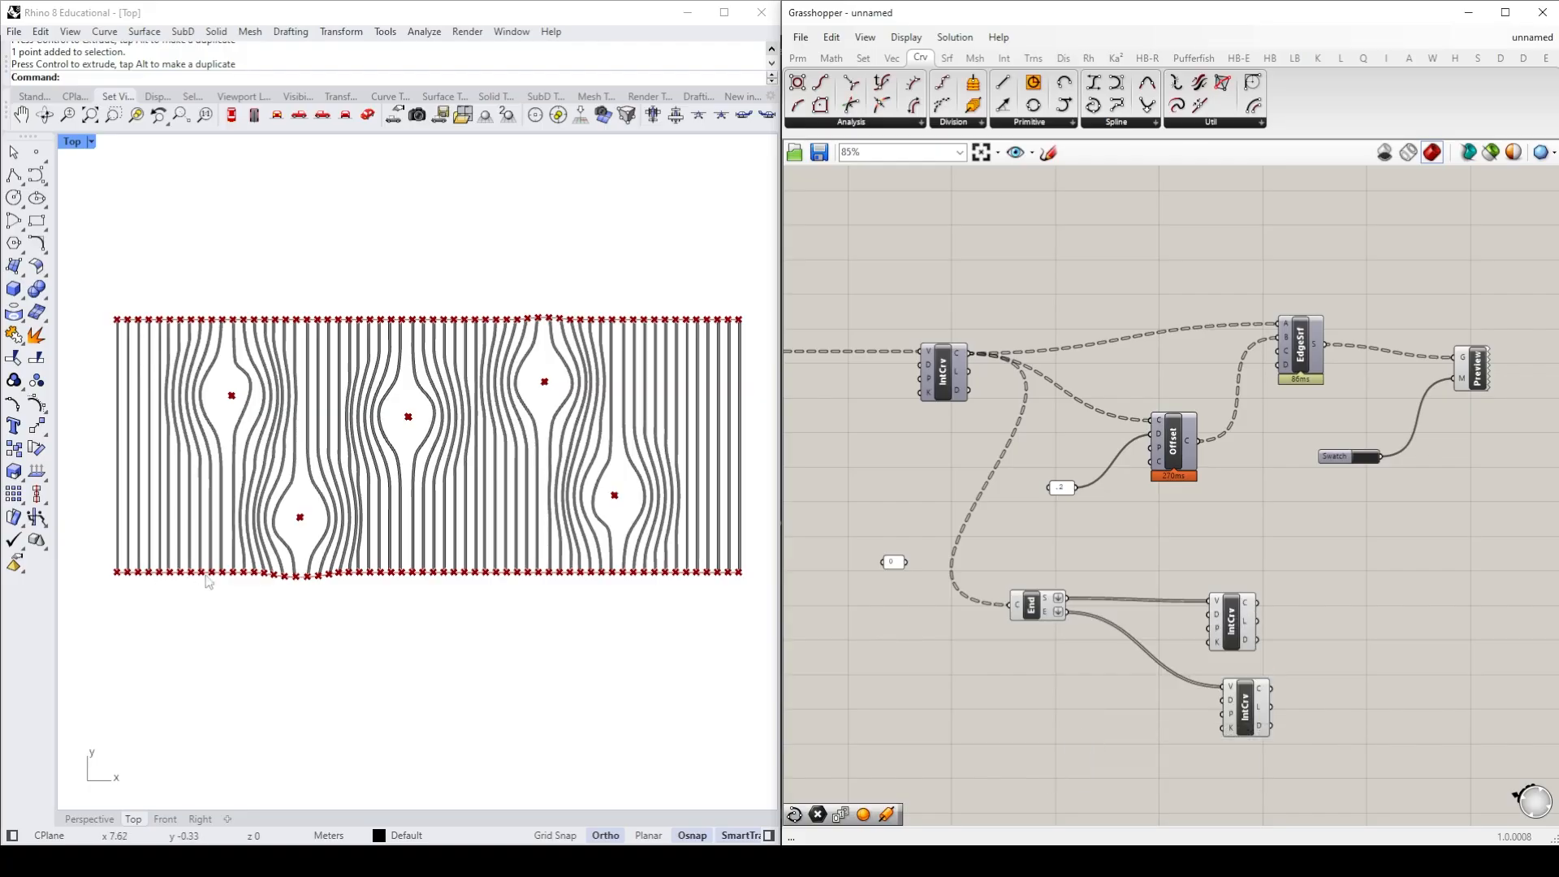
left_click_drag(1256, 725, 1244, 727)
left_click(1347, 650)
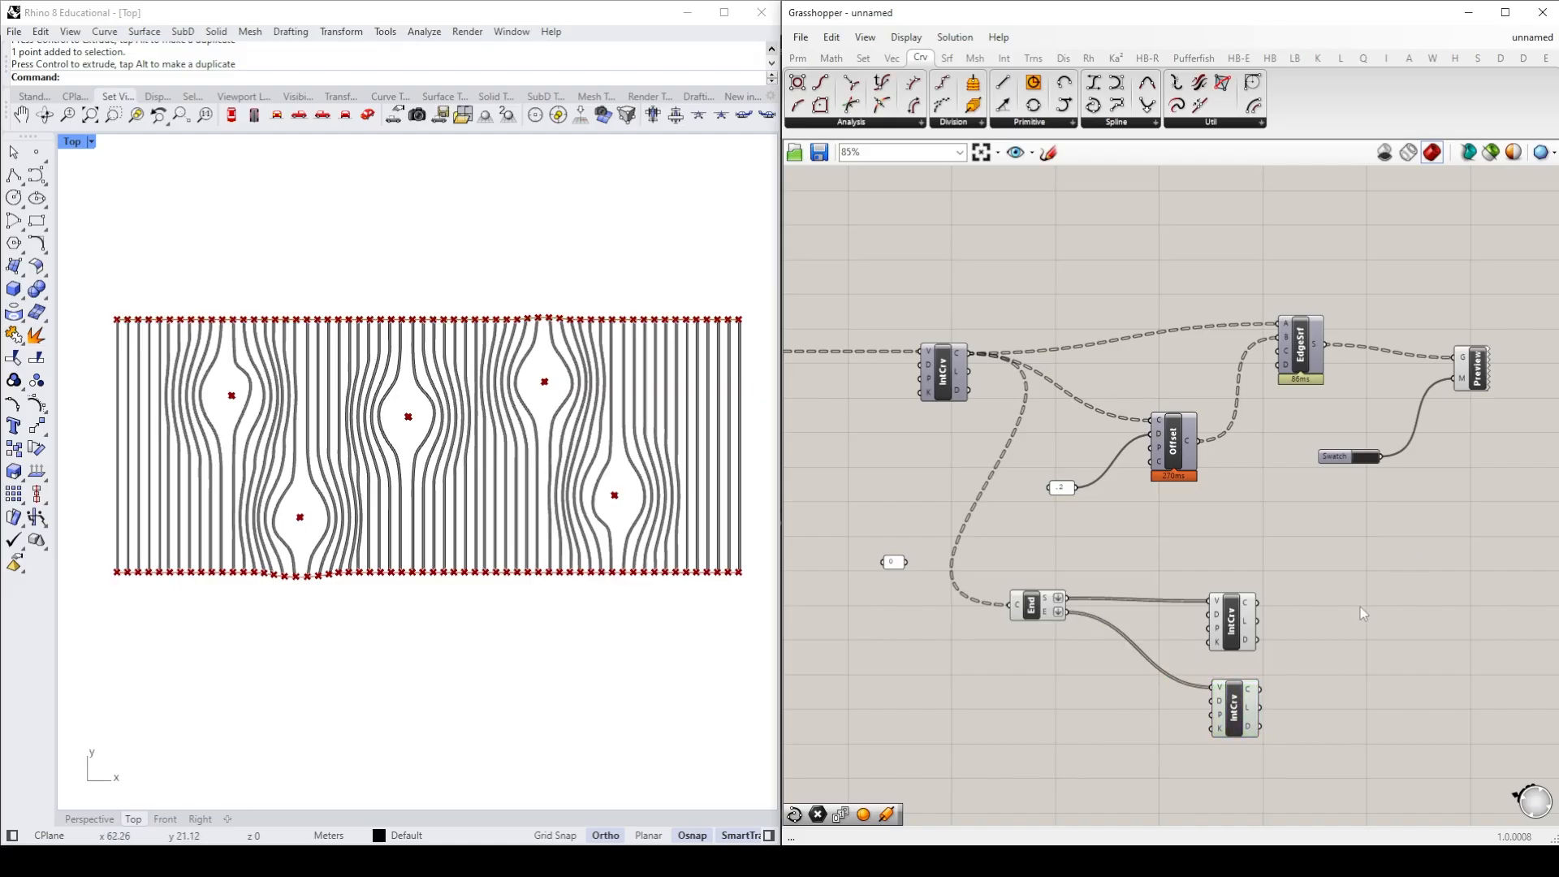
Step: Add a second Edge Surface component with the start-point curve in input A and the end-point curve in input B
left_click(1301, 352)
left_click(1332, 503)
left_click(947, 58)
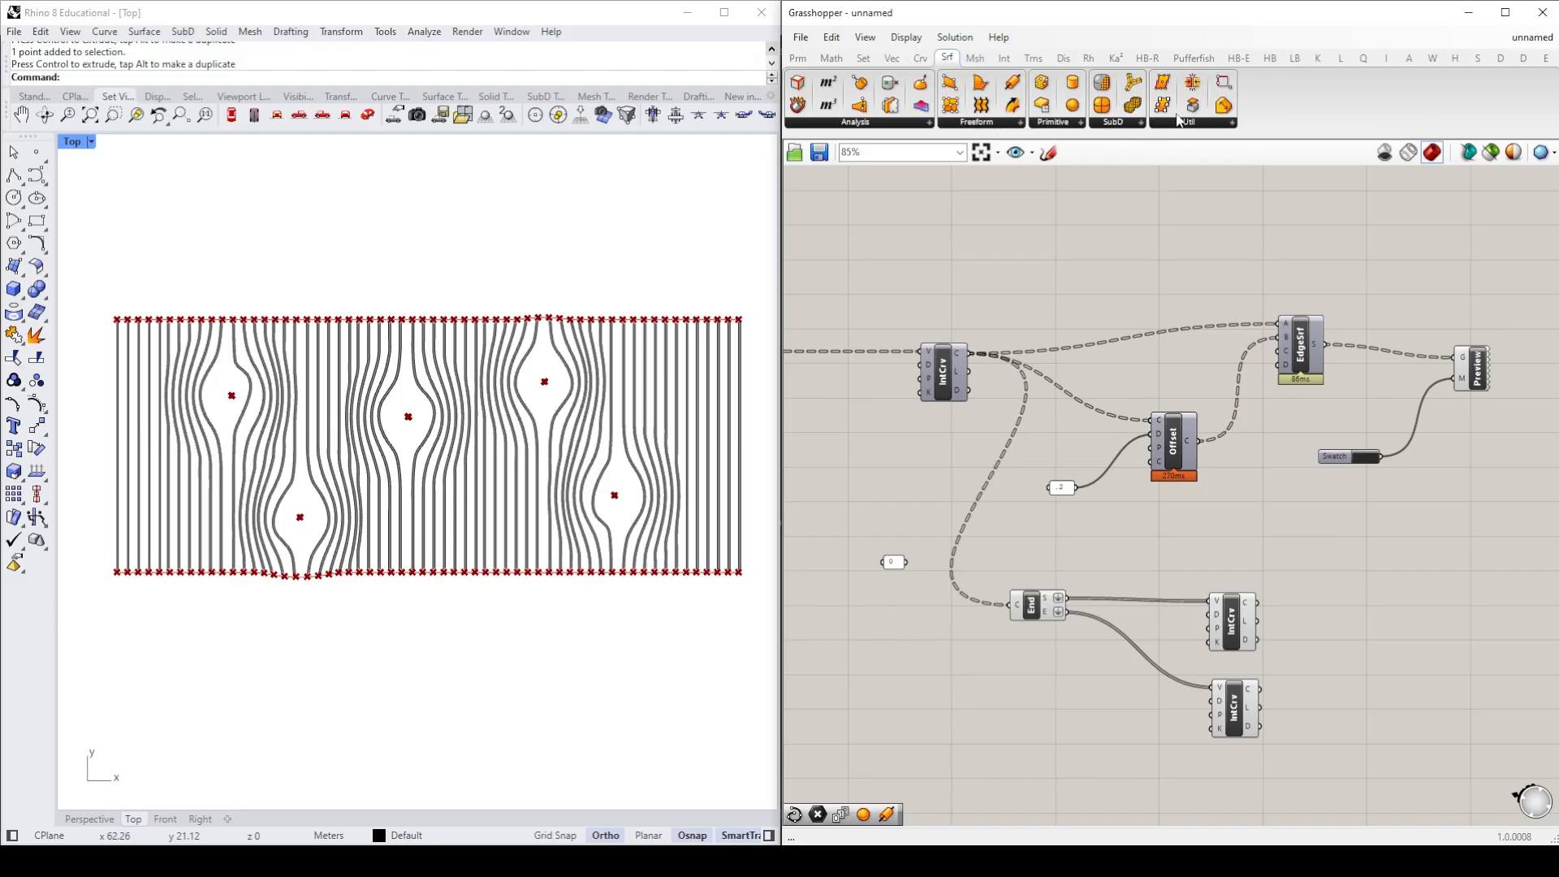
left_click(983, 122)
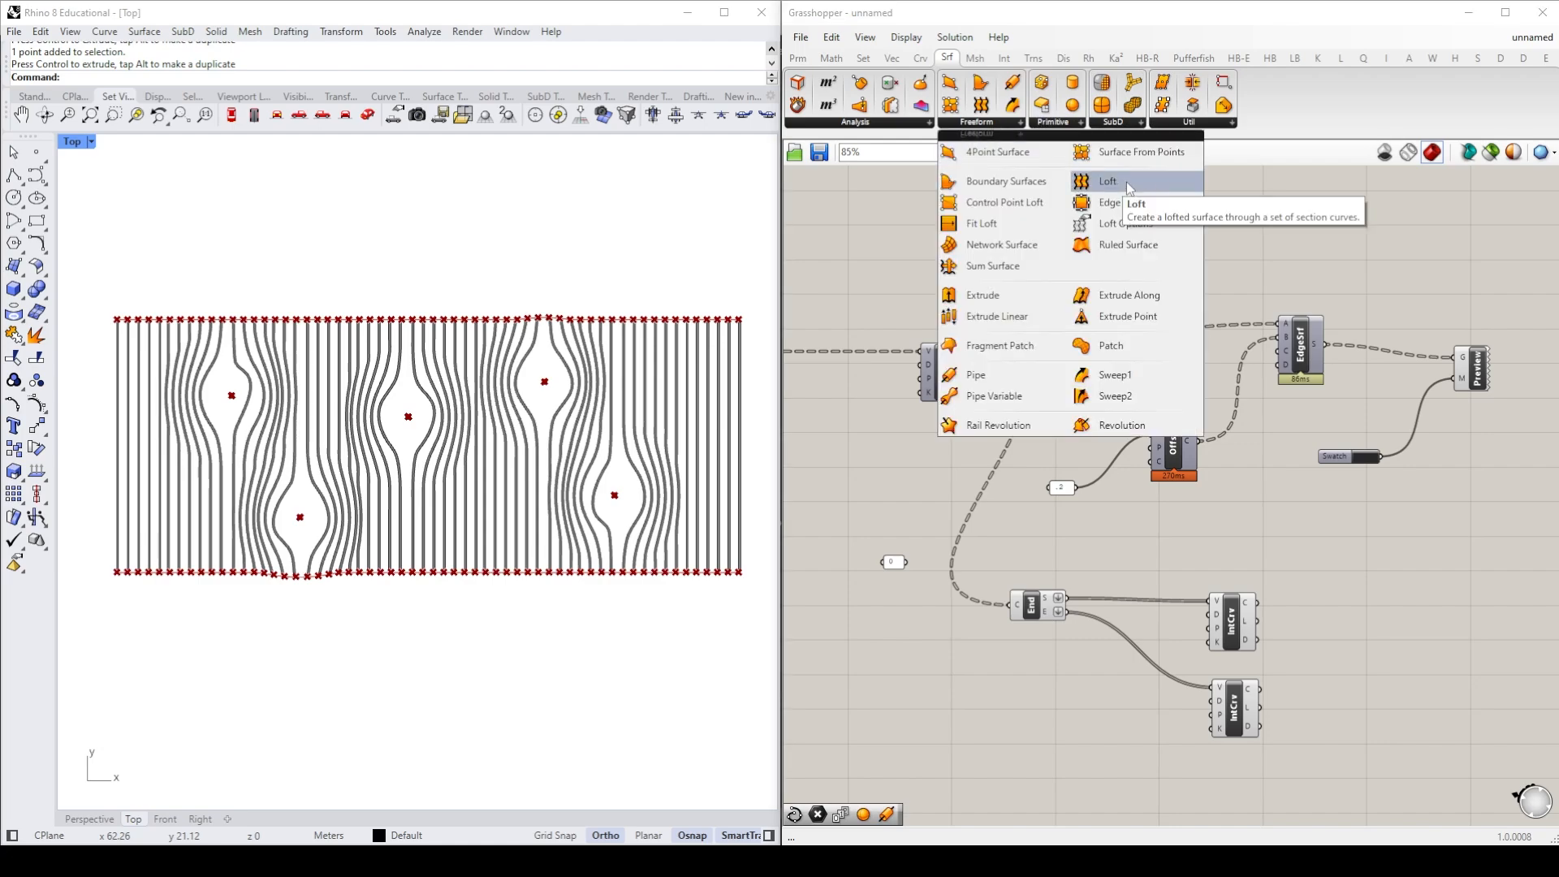
left_click_drag(1112, 203, 1378, 644)
left_click_drag(1257, 602, 1355, 617)
left_click_drag(1259, 689, 1354, 628)
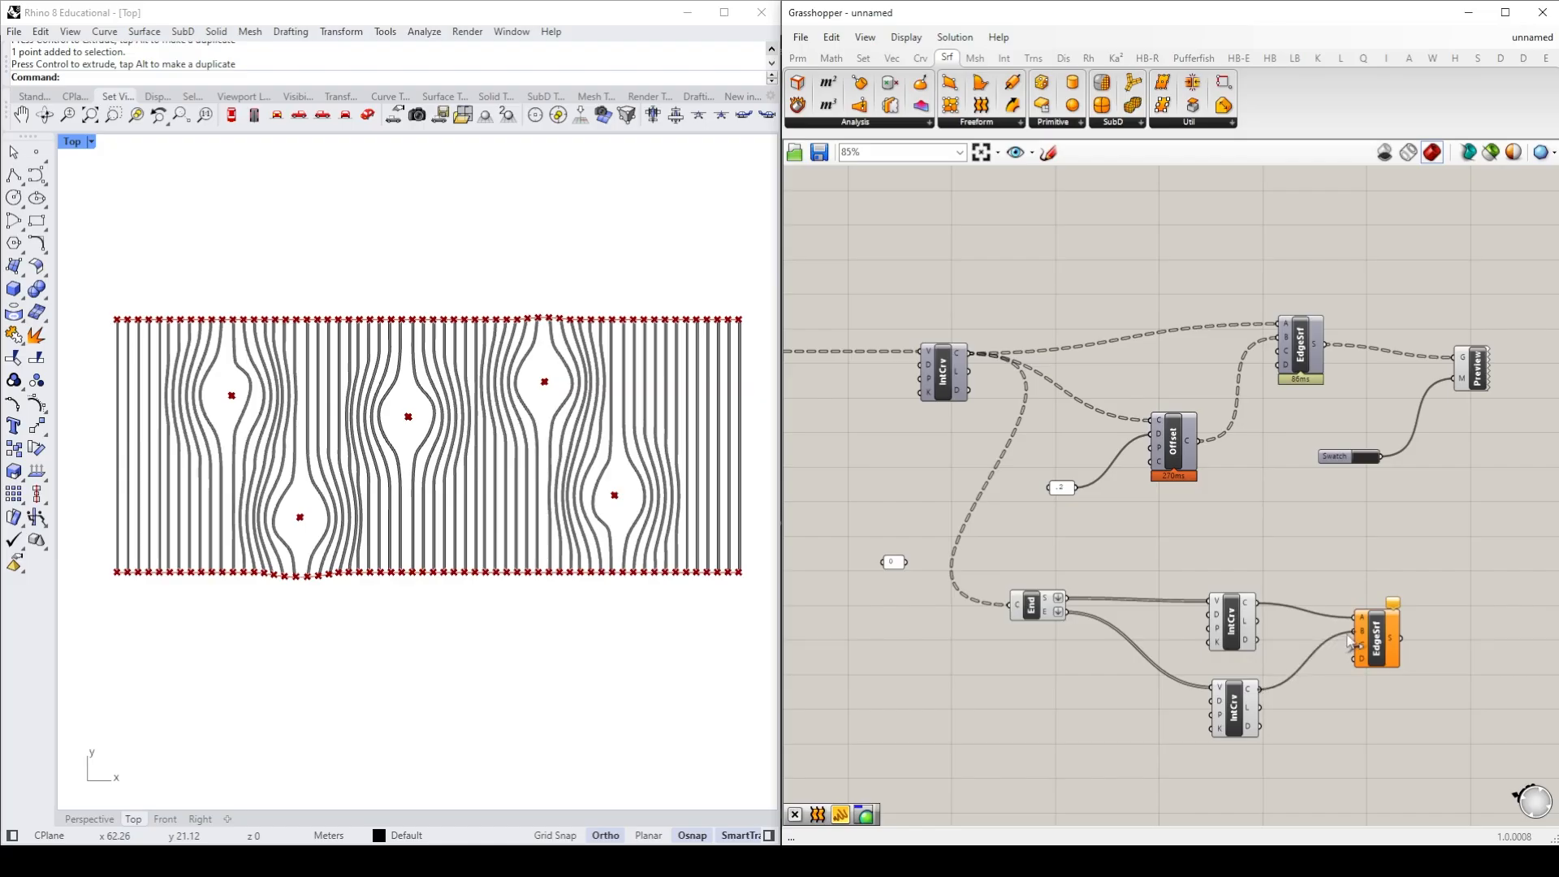
Step: Turn off the preview of the End Points component and the two Interpolate components fed by it
left_click_drag(1305, 770, 995, 550)
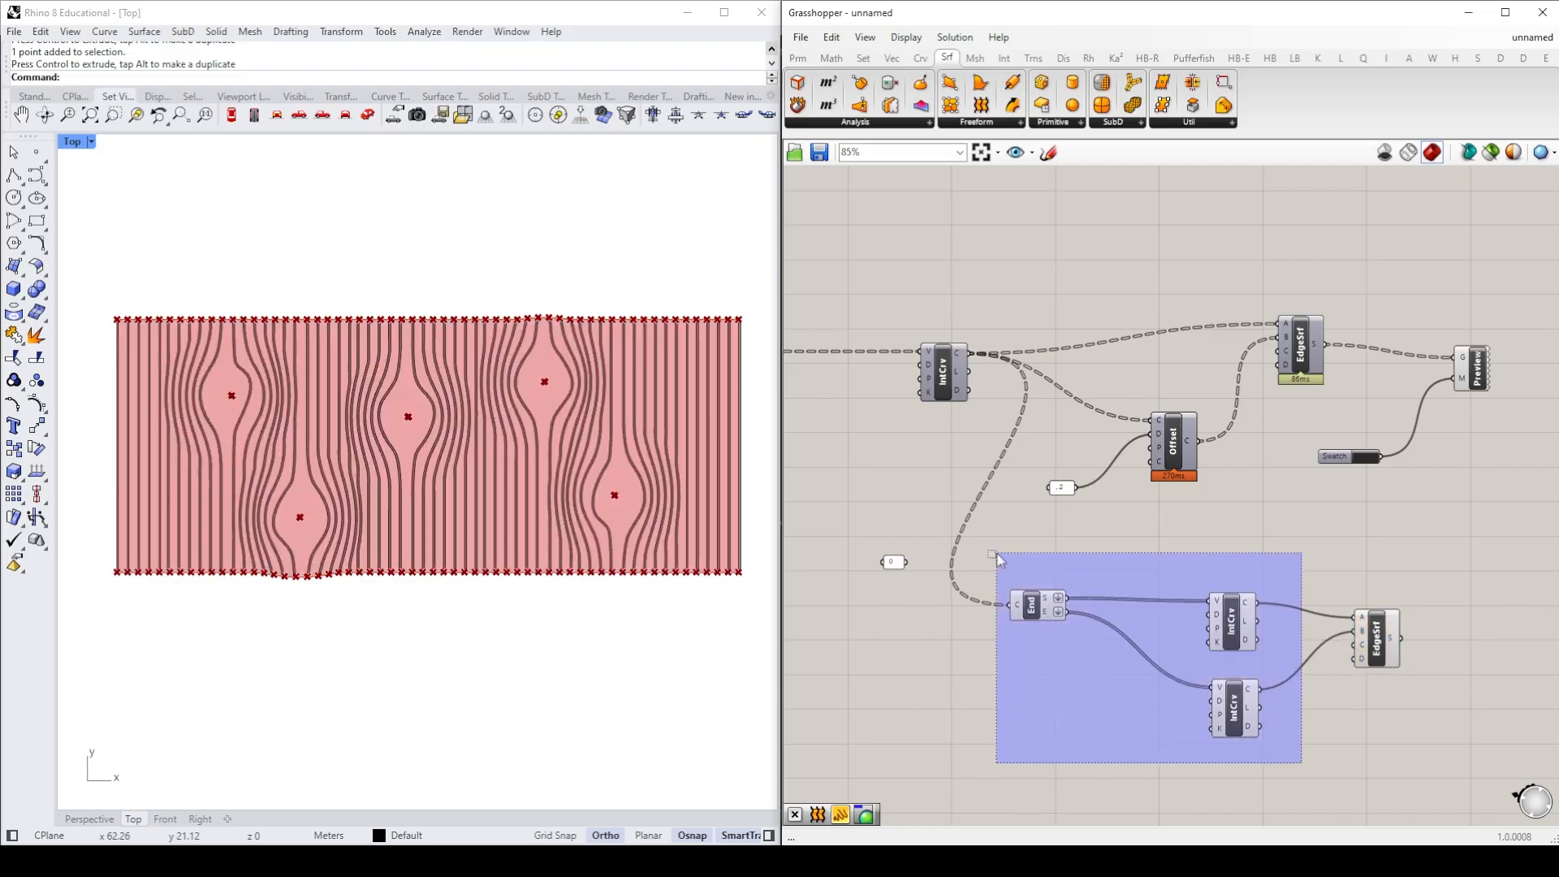
right_click(1037, 534)
left_click(1088, 562)
Step: Copy the Custom Preview with its swatch beside the second Edge Surface and feed that surface into the copied preview's geometry input
right_click_drag(1473, 563, 1154, 499)
left_click_drag(1191, 480, 1045, 238)
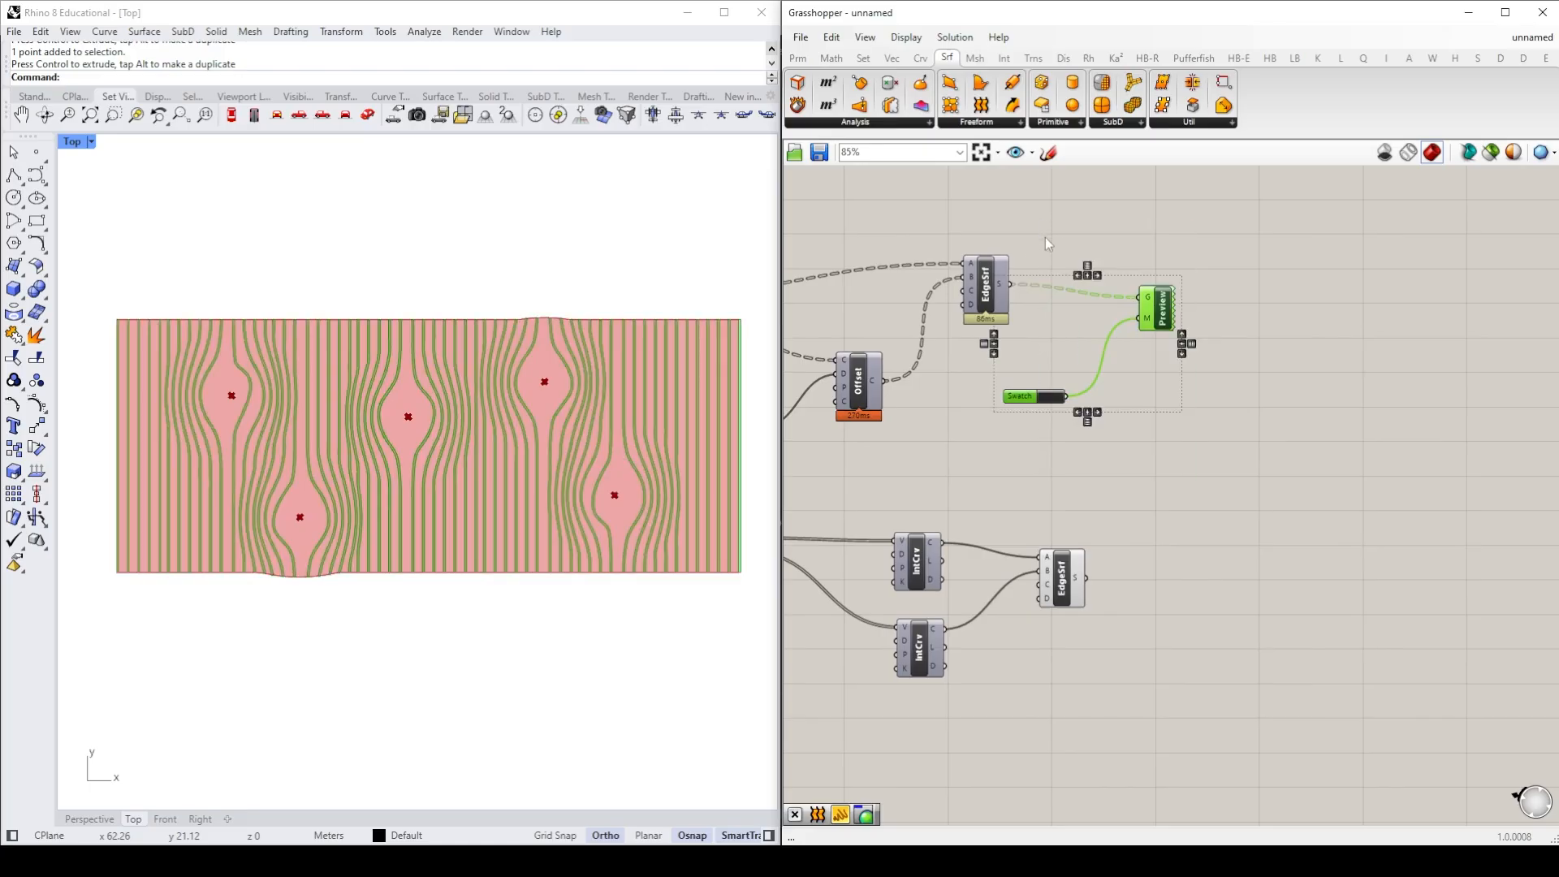
key("ctrl+c")
key("ctrl+v")
left_click_drag(1163, 326, 1245, 654)
left_click(1192, 635)
left_click_drag(1087, 577, 1235, 632)
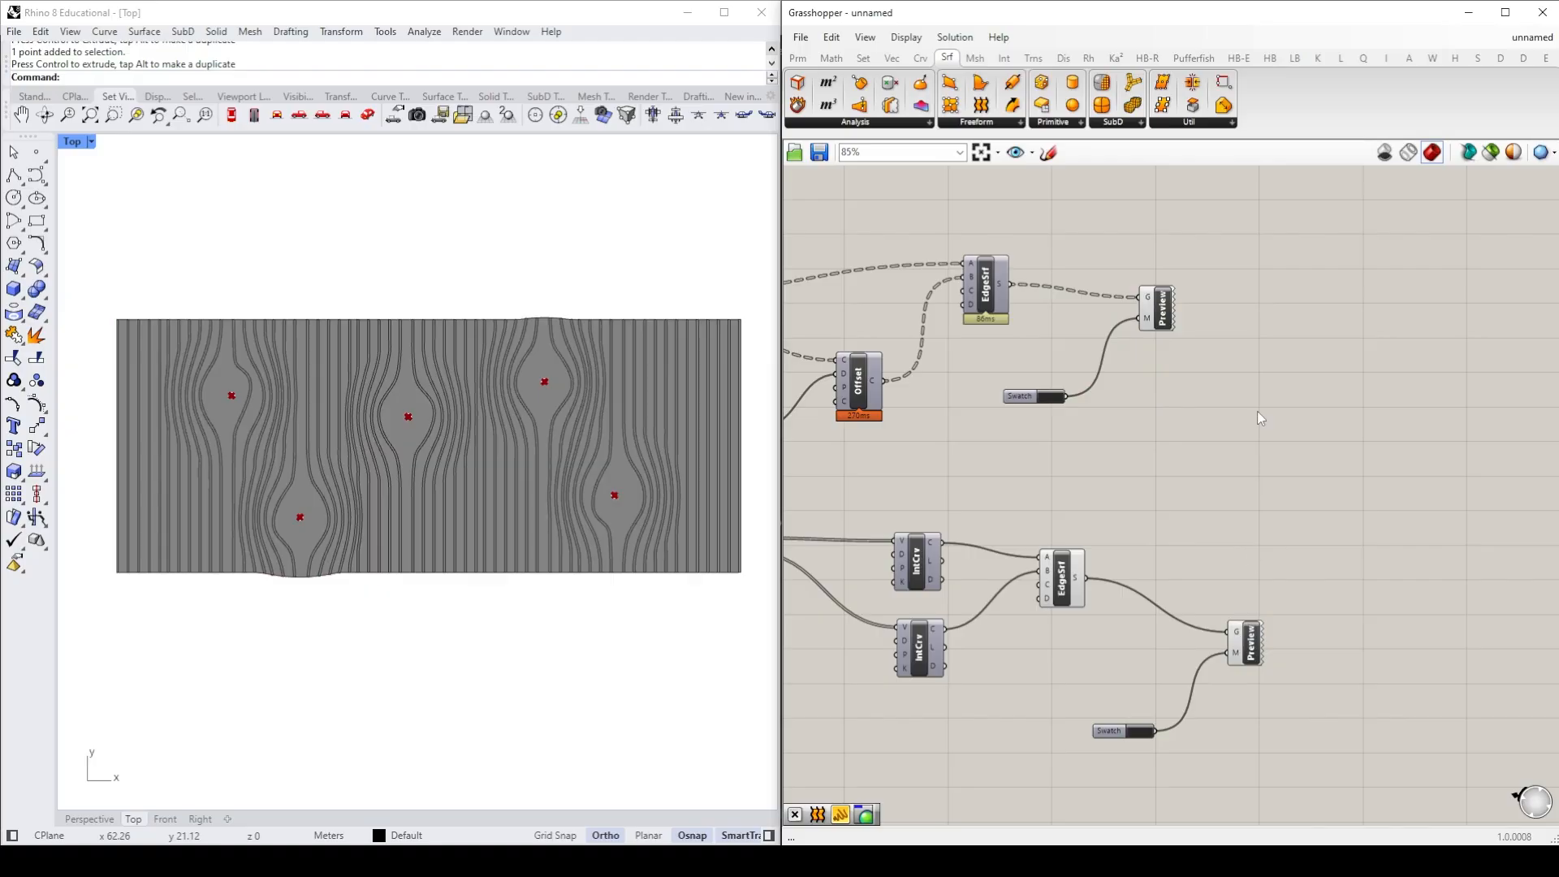
Step: Set the colour swatch of the stripes' custom preview to white
left_click(1053, 397)
left_click_drag(1180, 539, 1230, 416)
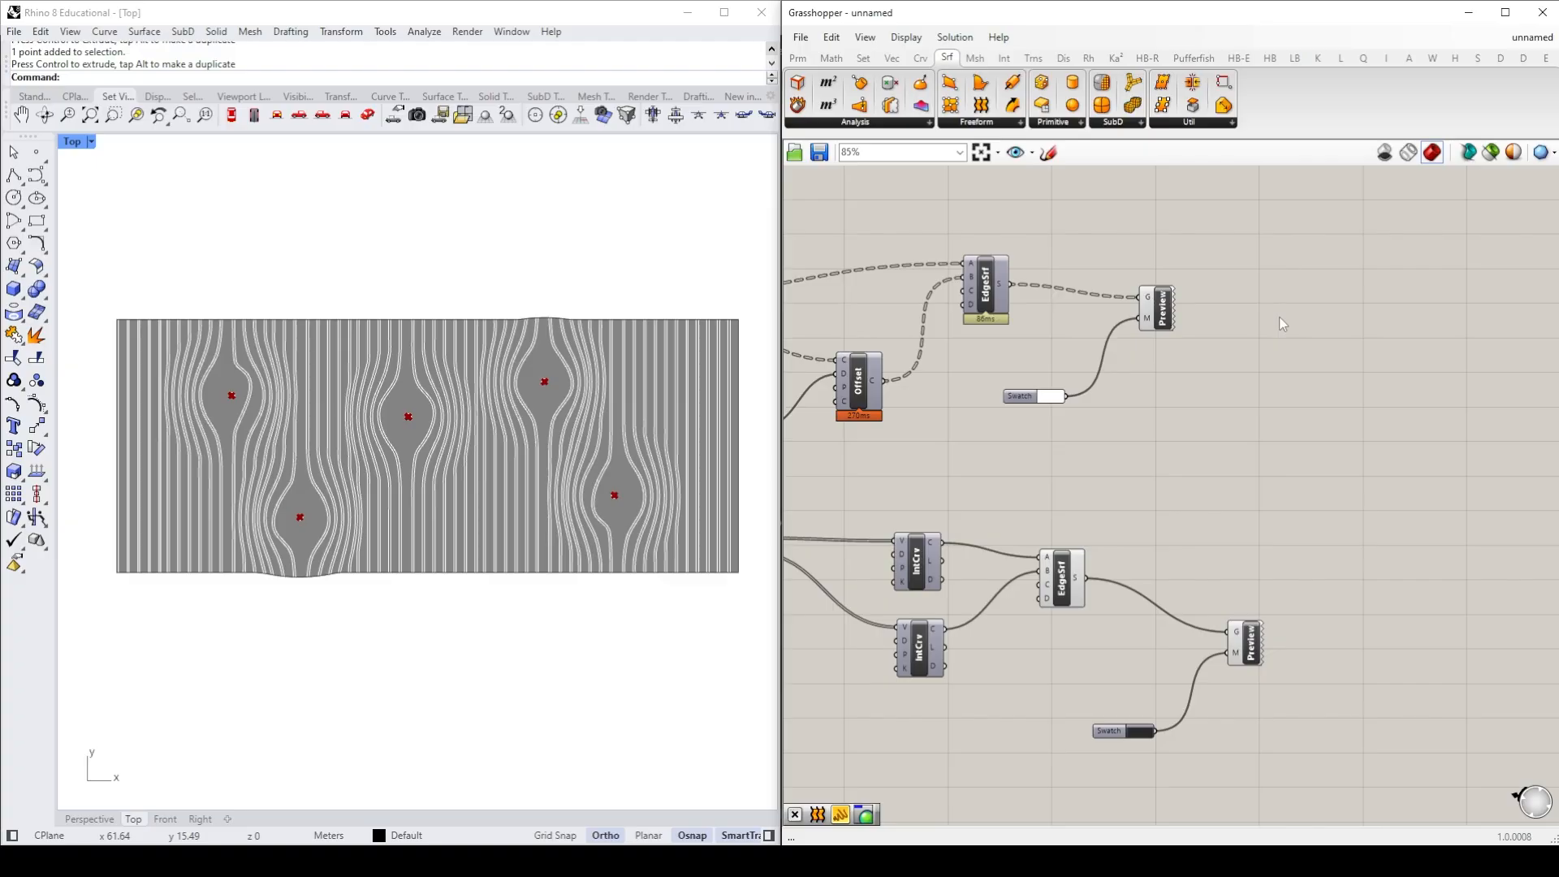
Step: Add a Move component and feed the stripe Edge Surface output into its geometry input
double_click(1167, 219)
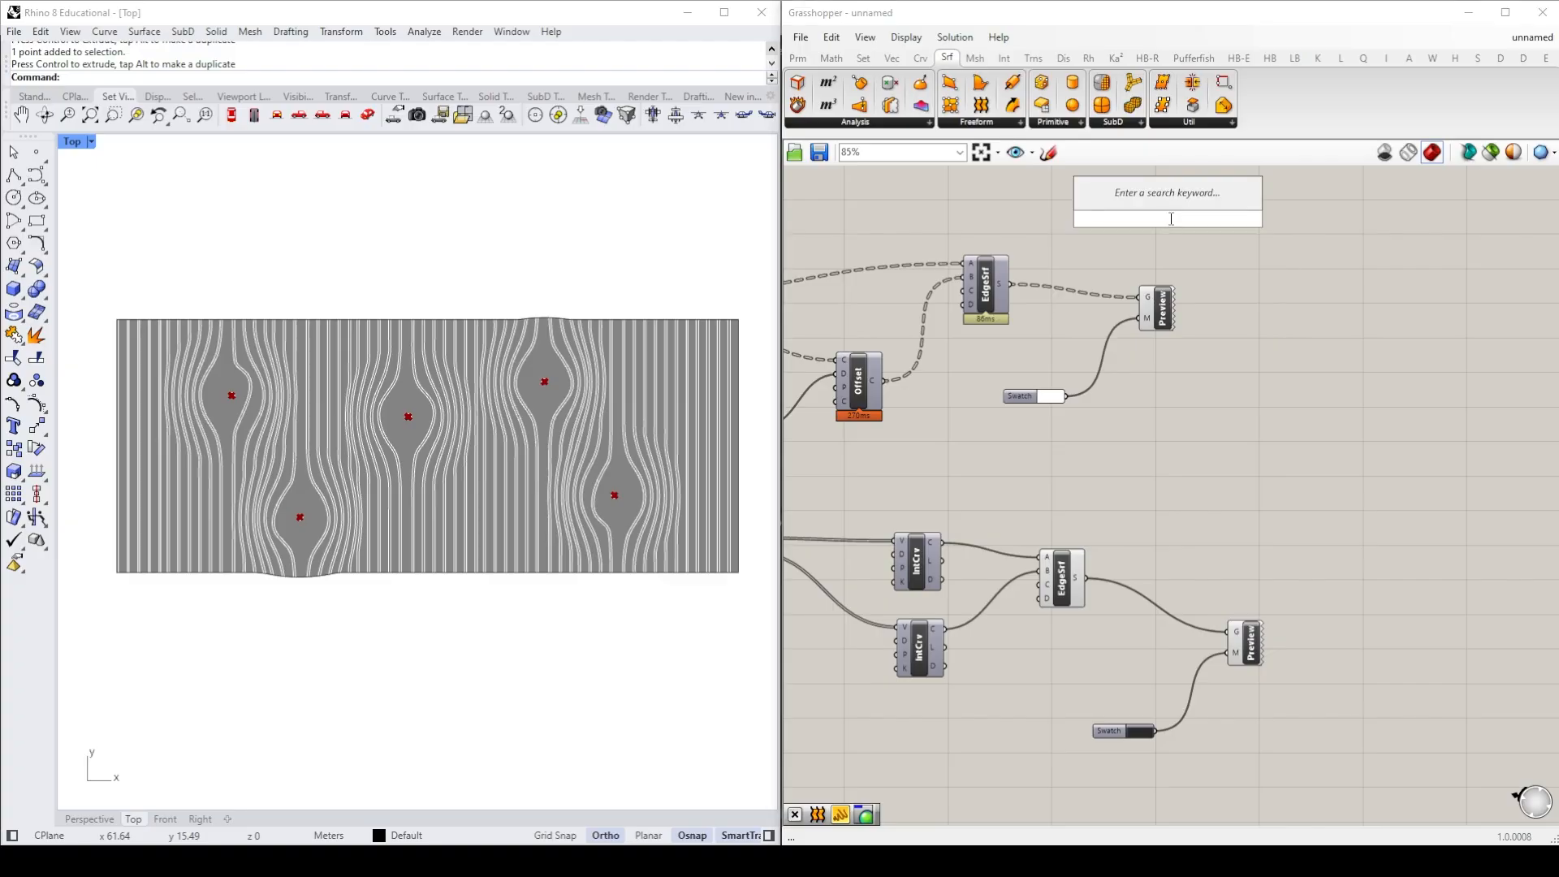
type("mov")
left_click(1116, 156)
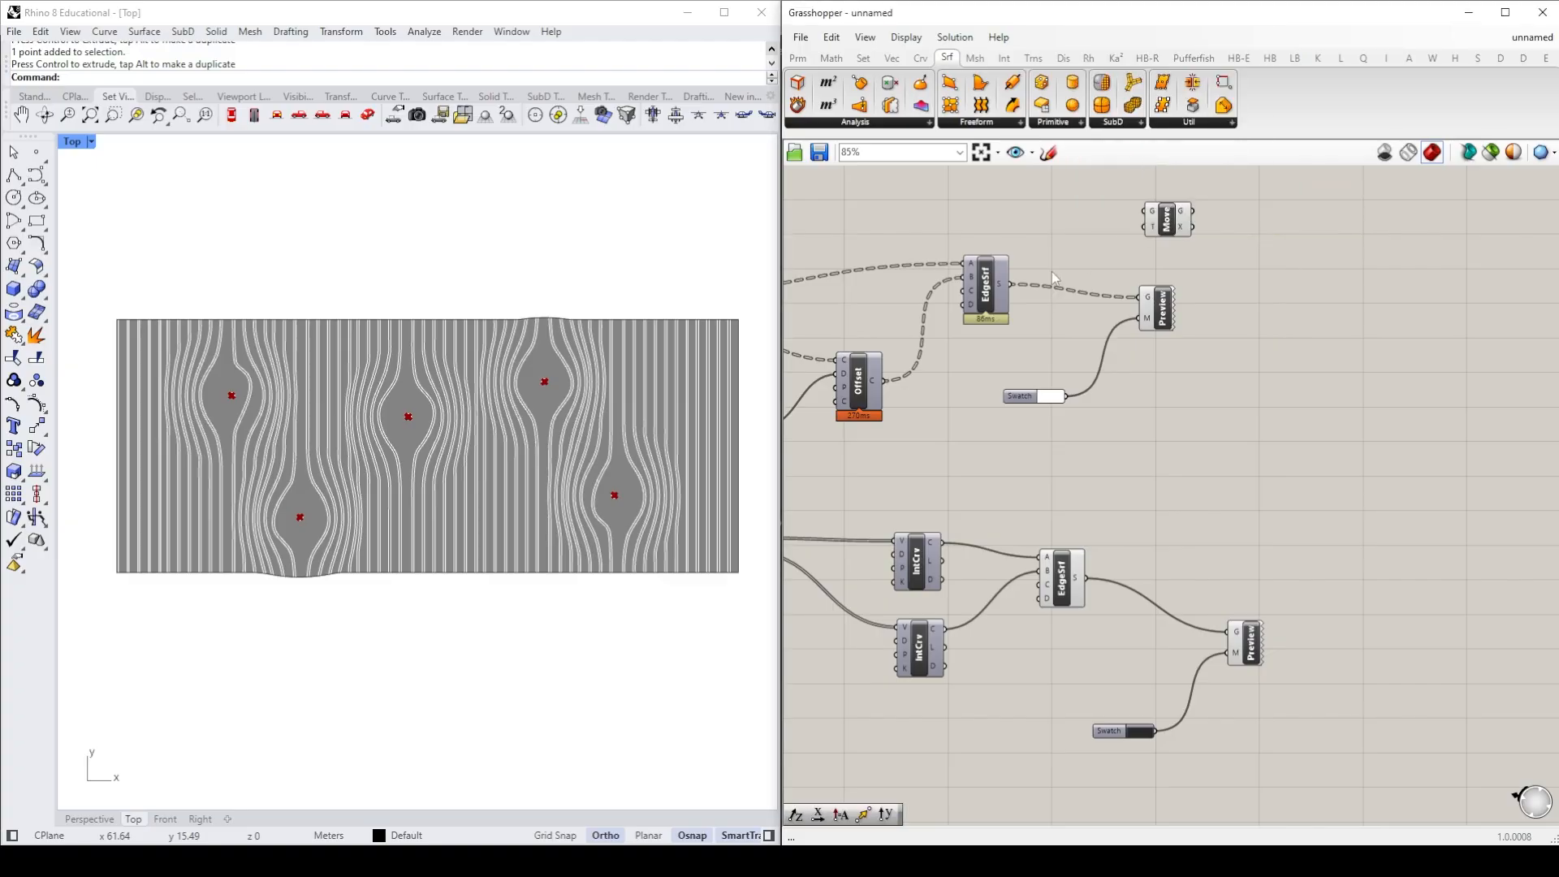
left_click_drag(1010, 284, 1371, 219)
left_click(1335, 251)
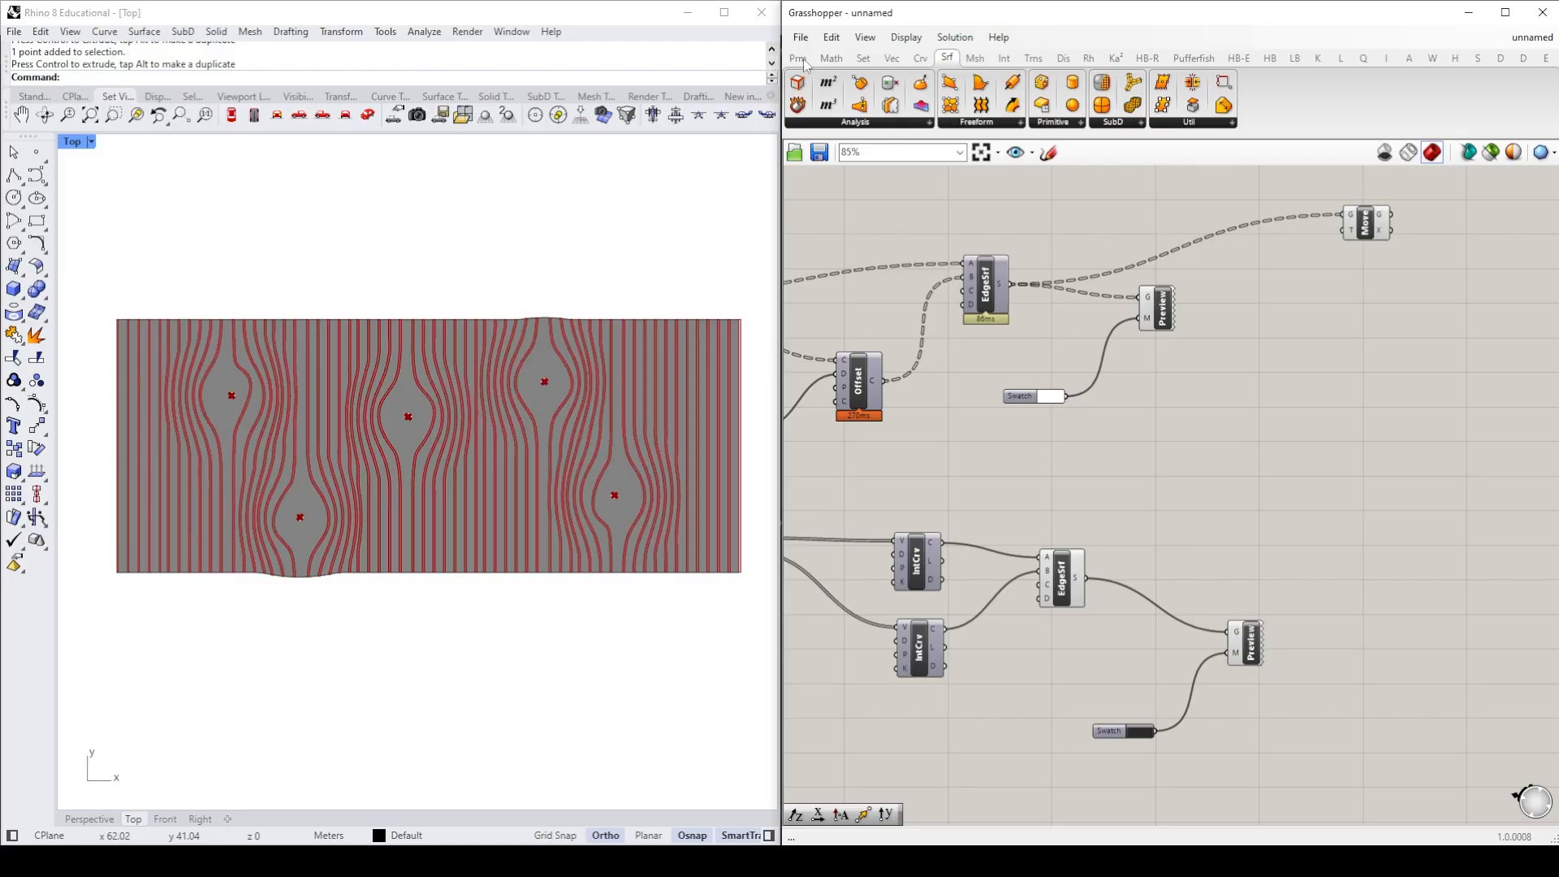
Step: Add a Unit Z vector driven by a number slider of 1 and feed it into the Move's translation input
left_click(891, 58)
left_click(1165, 122)
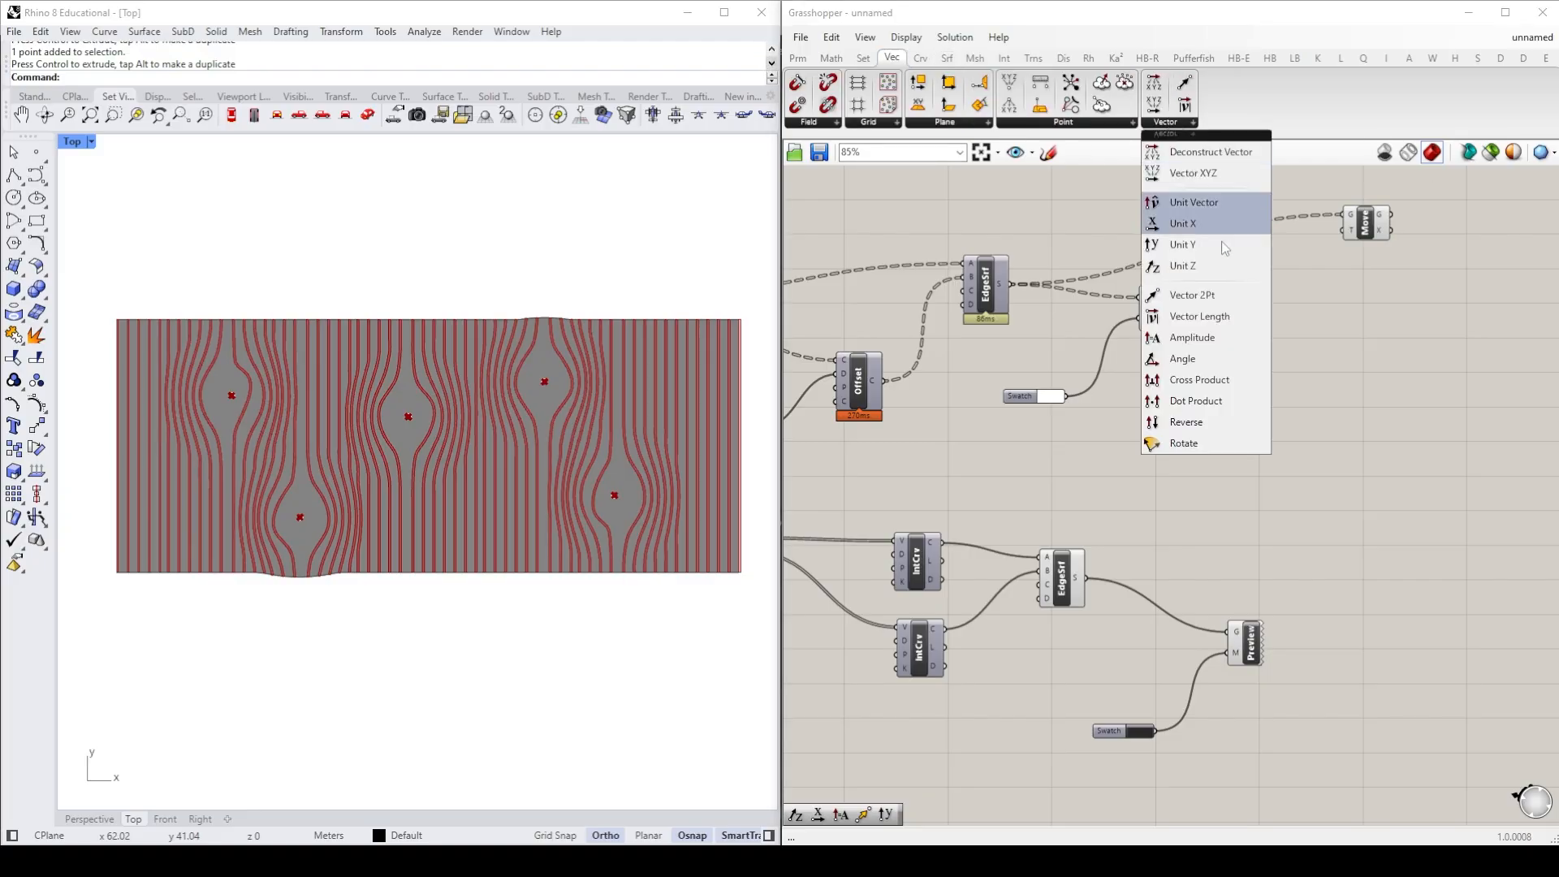
left_click_drag(1183, 265, 1290, 249)
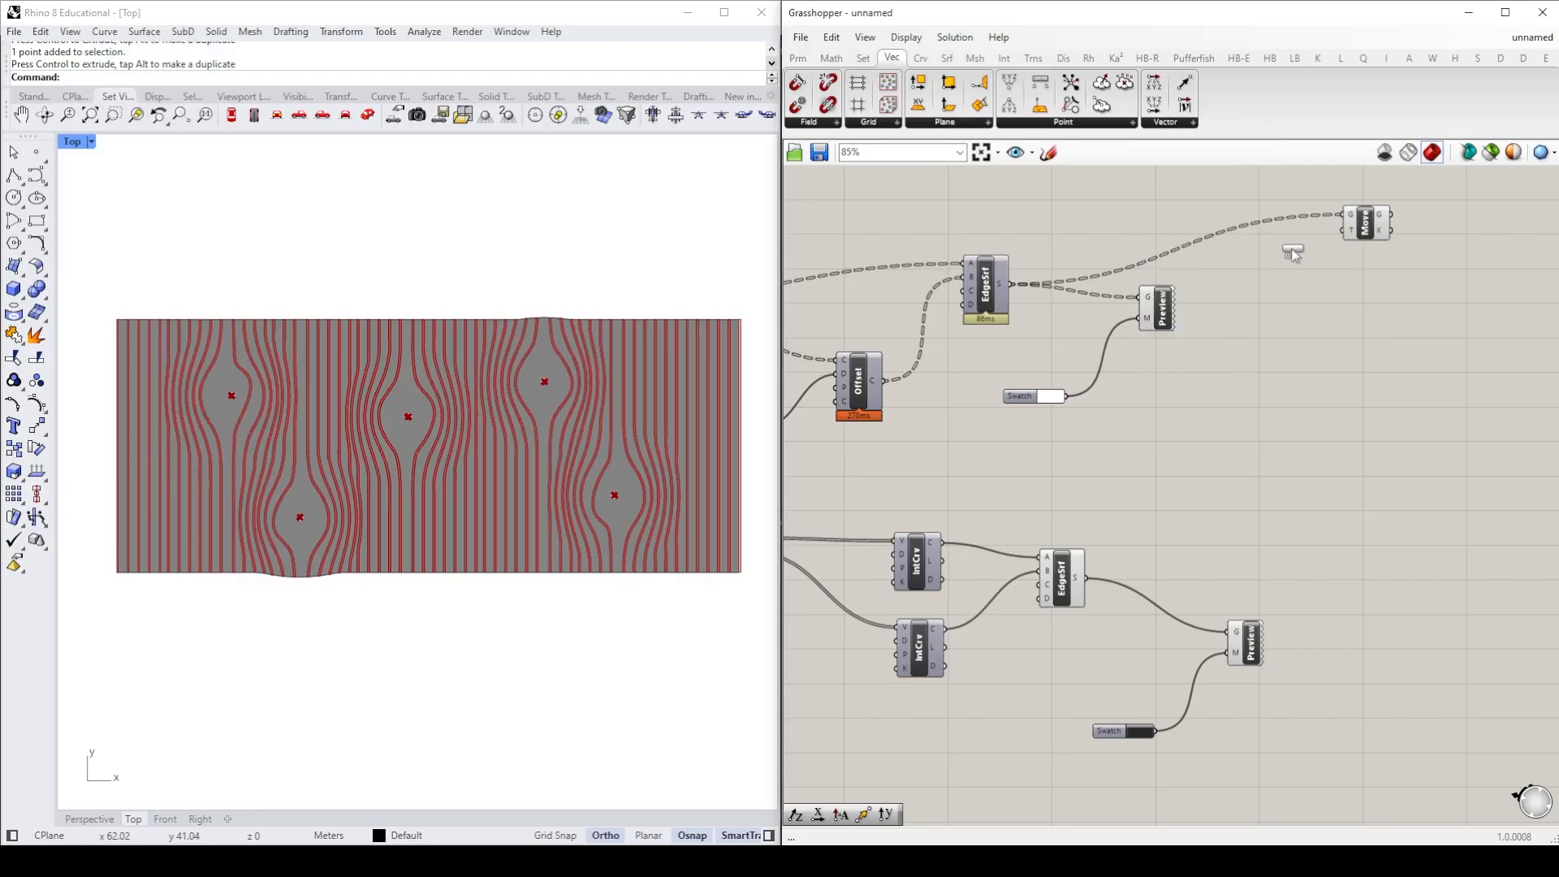
double_click(1195, 211)
type("1")
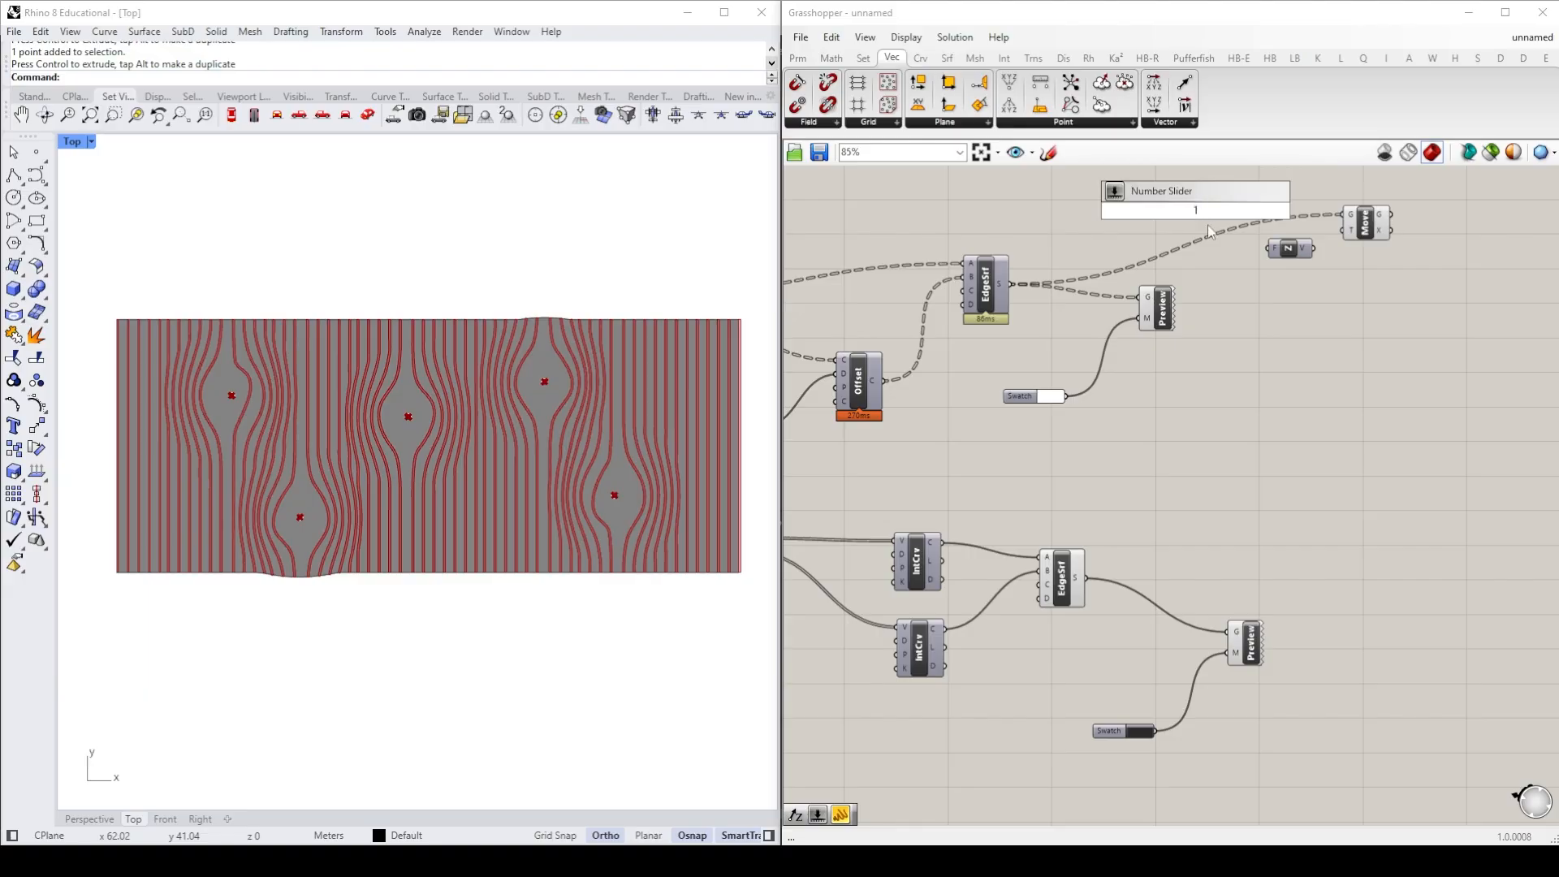
key("Return")
left_click_drag(1255, 212, 1271, 249)
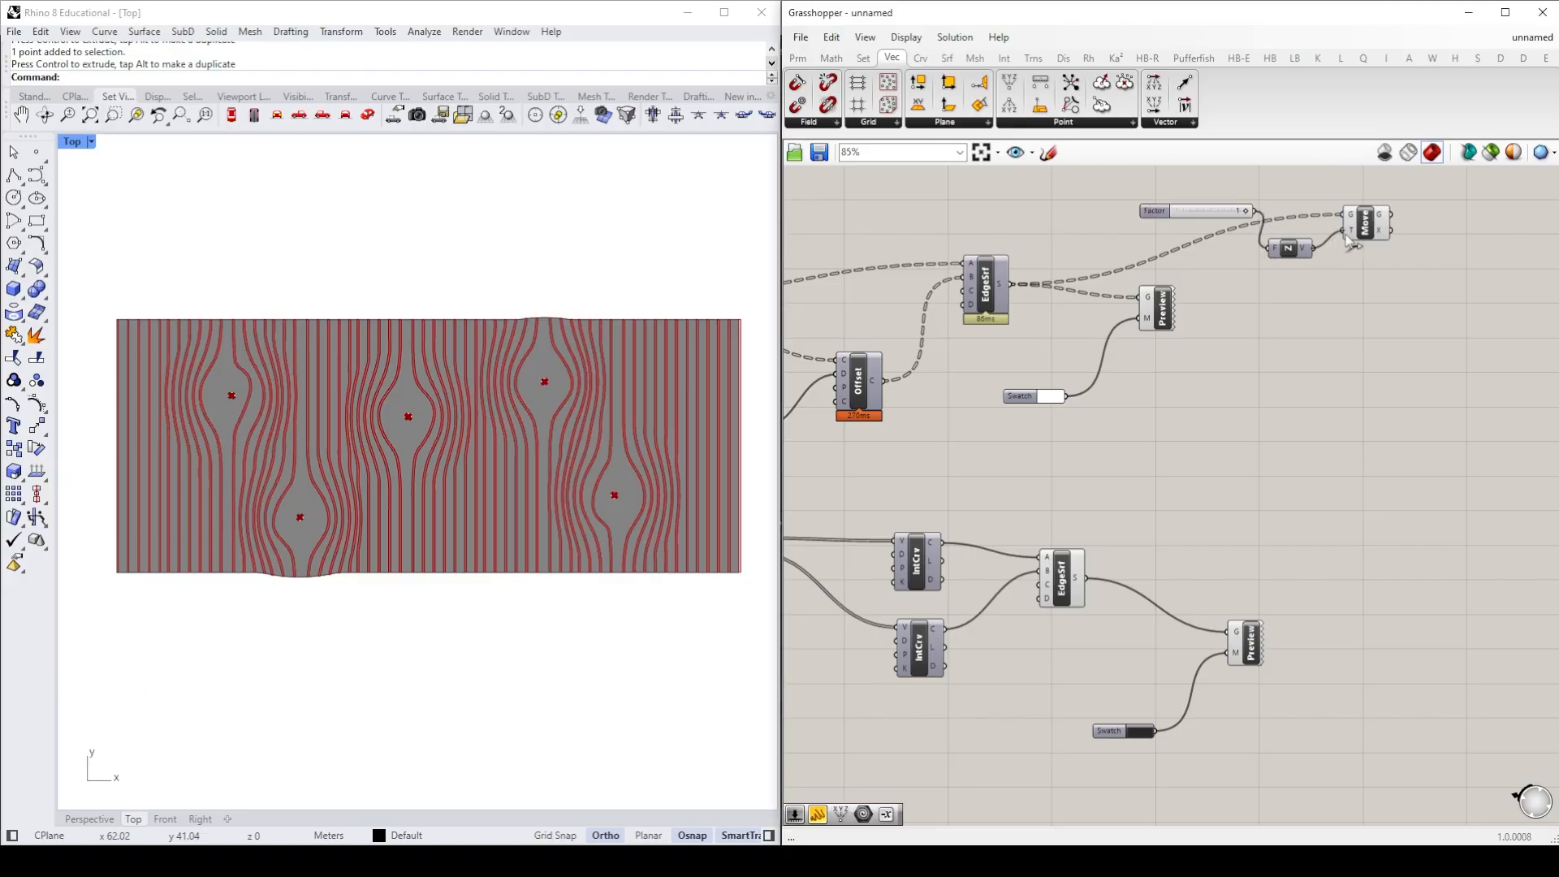
Step: Feed the moved stripes into the upper Custom Preview's geometry input and turn off the Move component's own preview
left_click_drag(1391, 214, 1259, 366)
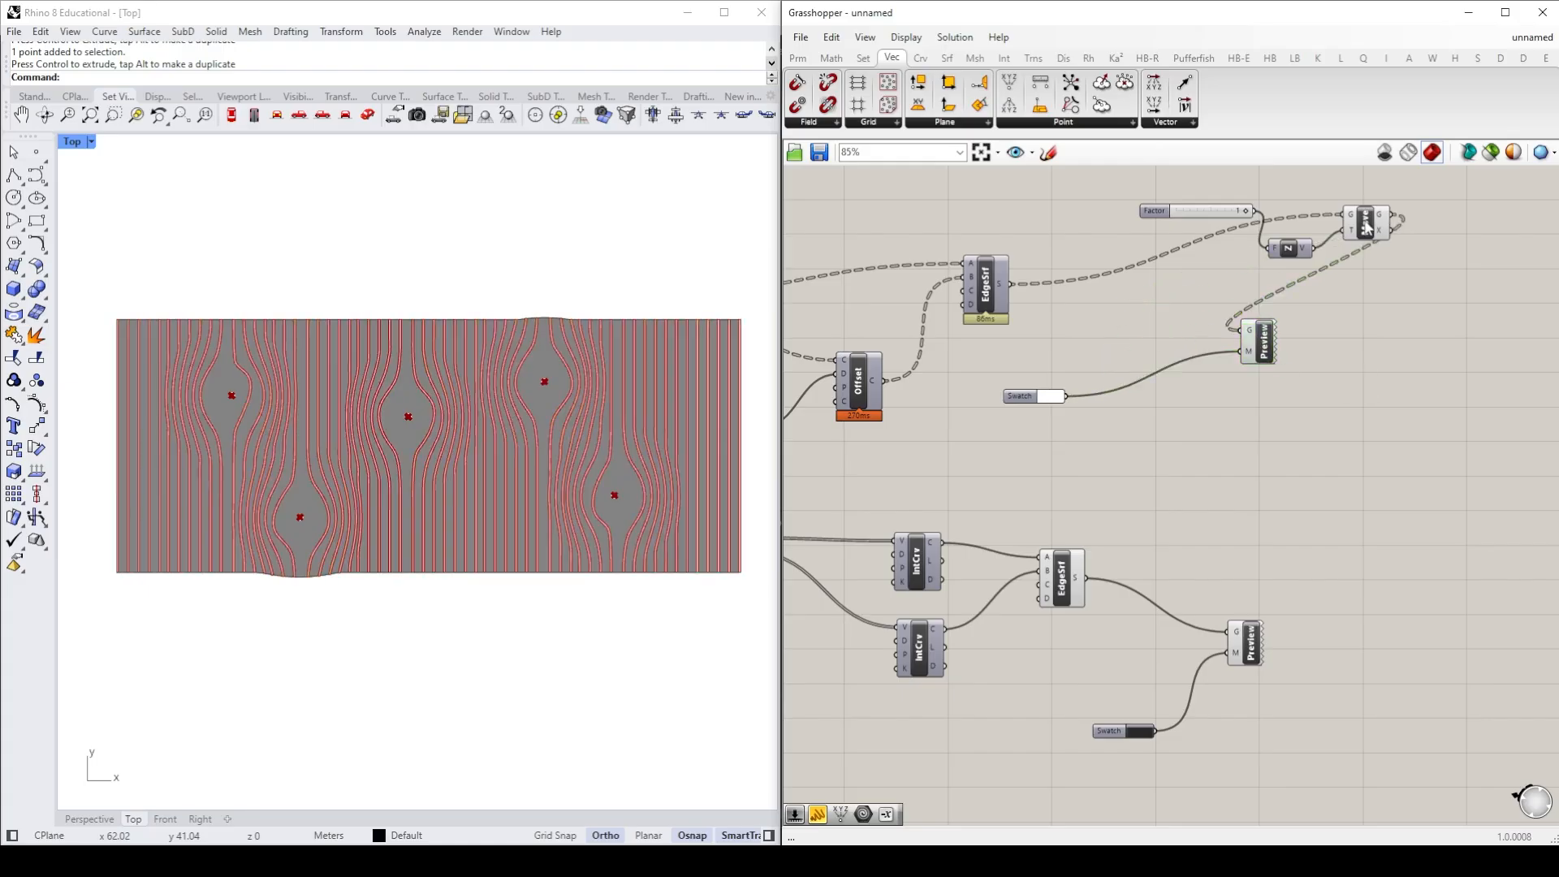
left_click(1365, 224)
right_click(1365, 224)
left_click(1397, 247)
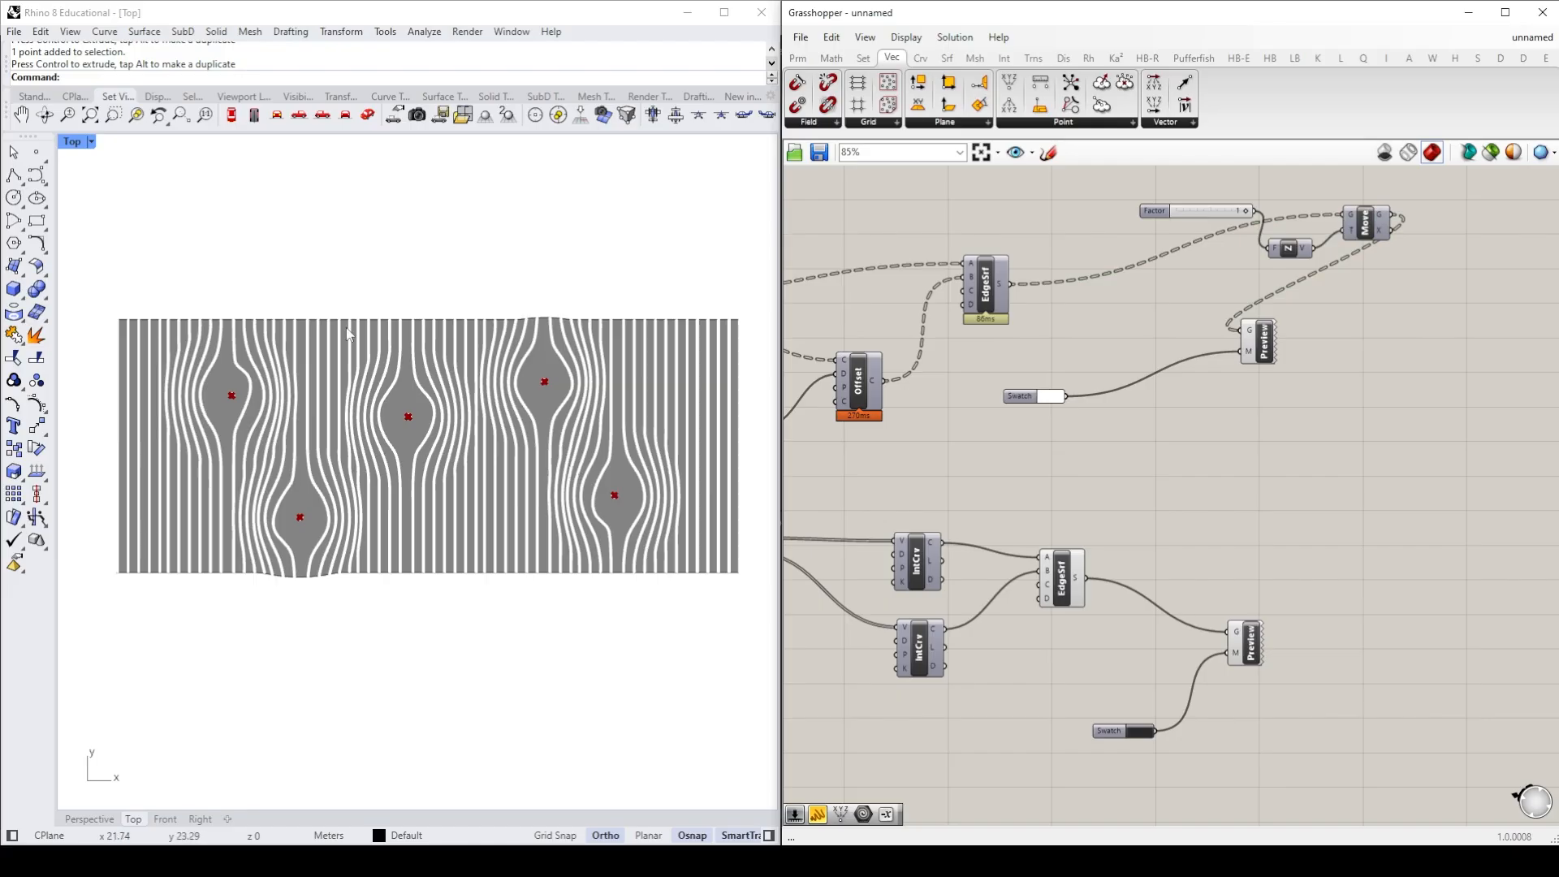
Step: Set the colour swatch of the background surface's custom preview to black
left_click(1141, 732)
left_click_drag(1263, 703, 1332, 756)
left_click(1498, 591)
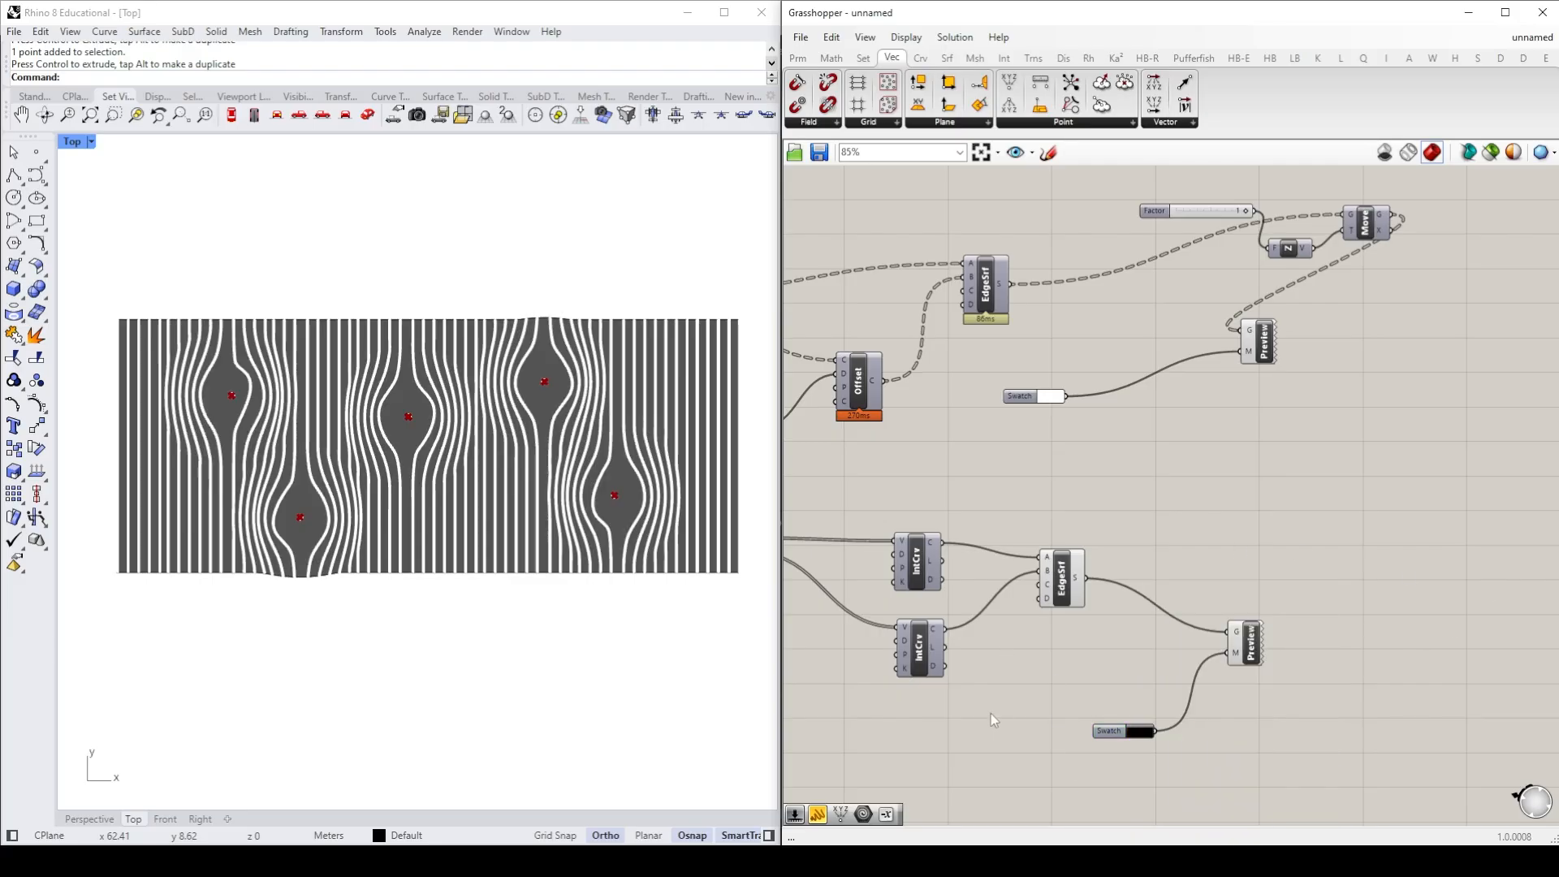
Step: Turn off the preview of both Custom Preview components, for the background and the stripes
right_click_drag(995, 709, 1126, 712)
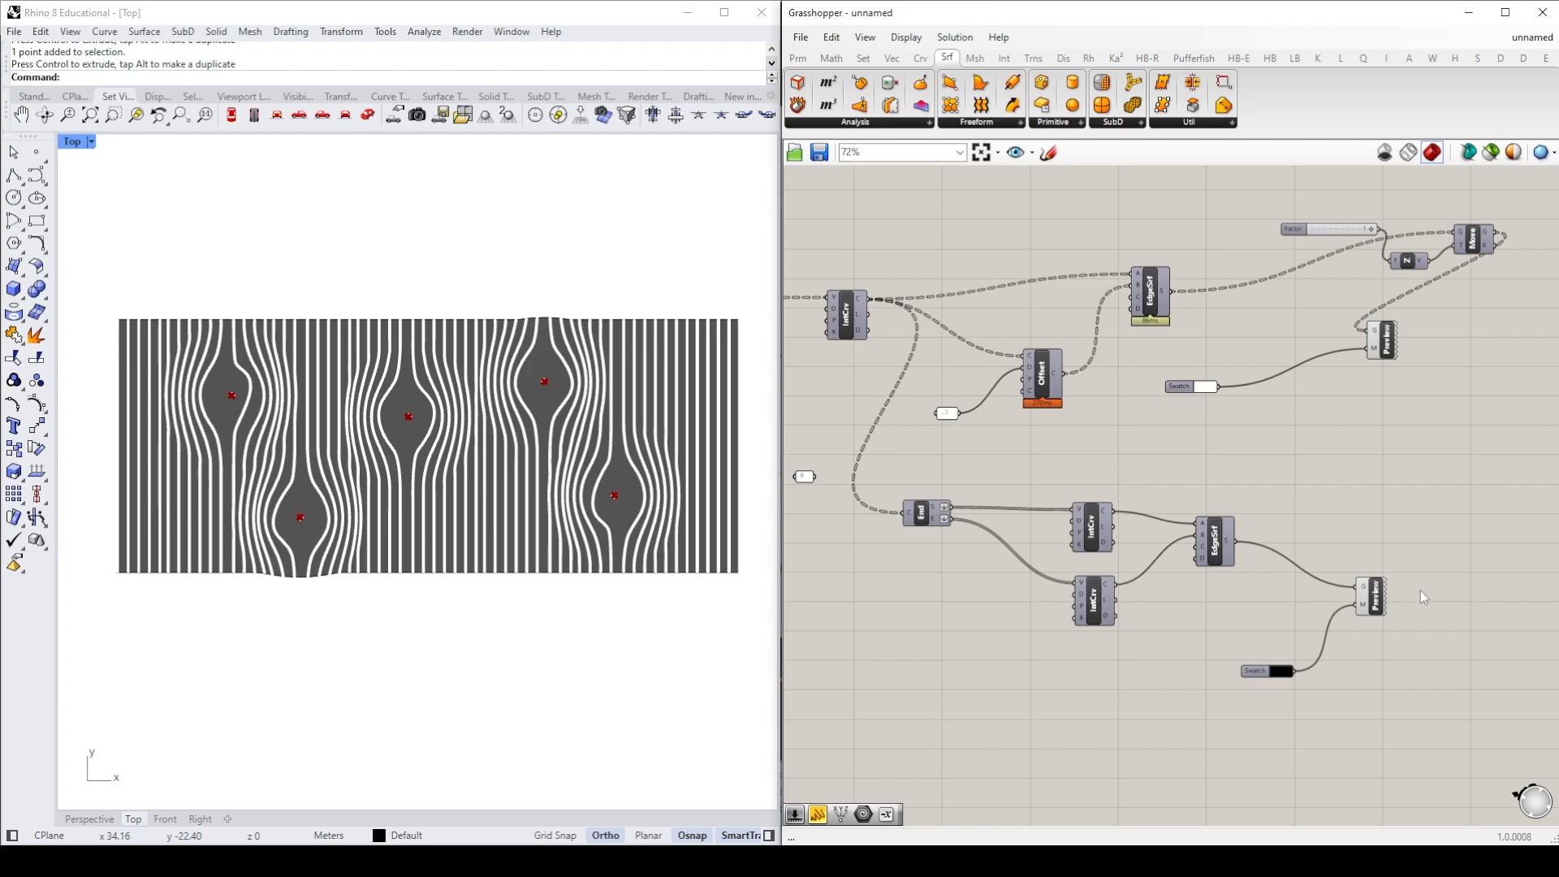
left_click(1373, 593)
right_click(1373, 593)
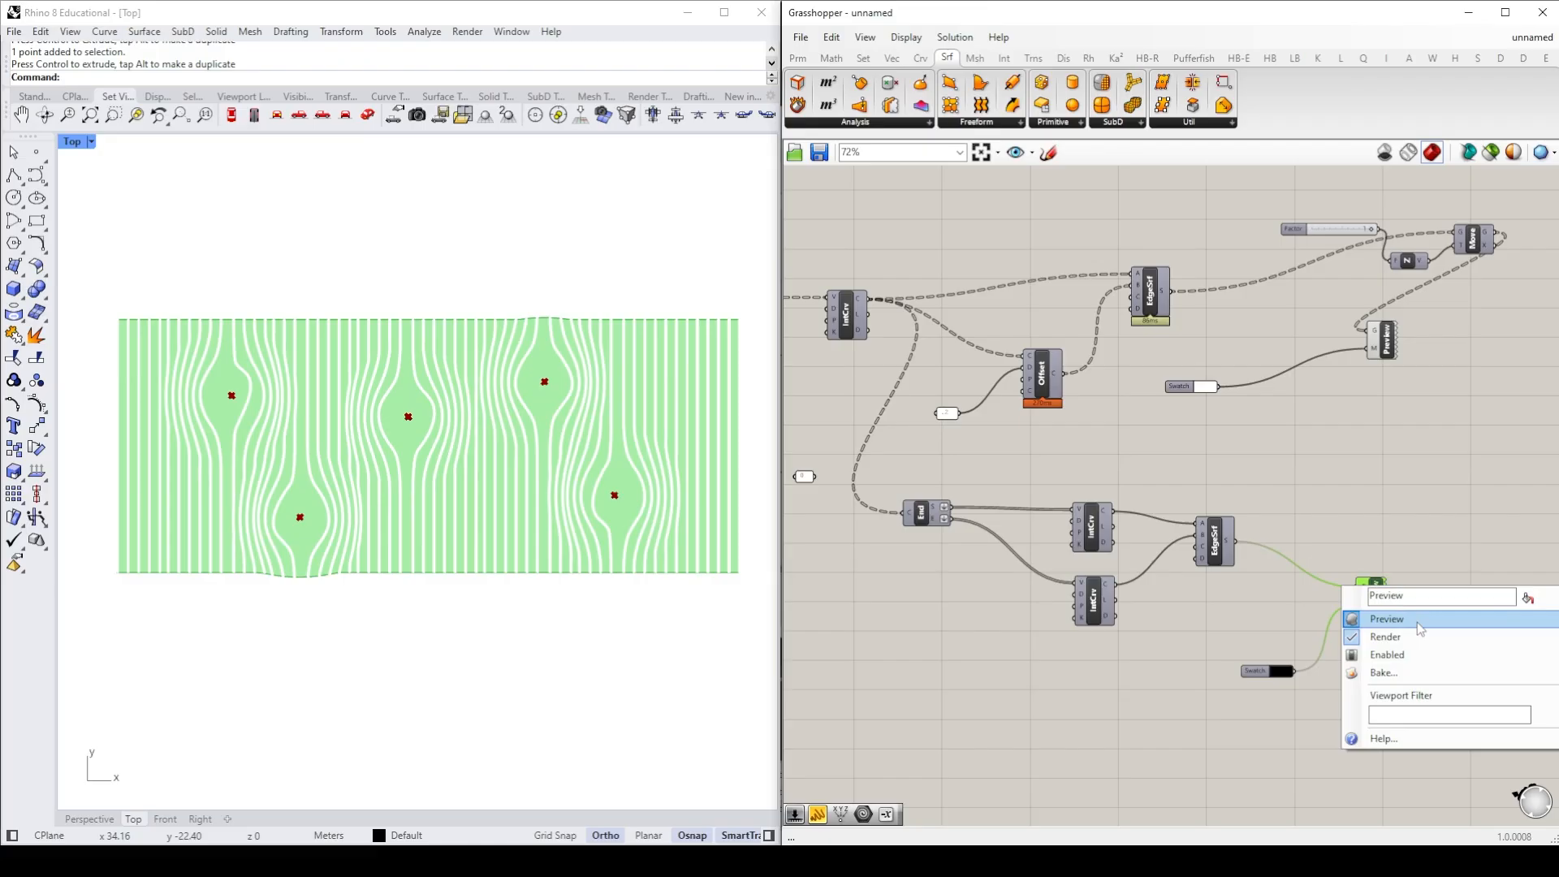
left_click(1419, 622)
left_click(1392, 348)
right_click(1391, 348)
left_click(1420, 380)
left_click(1340, 483)
Step: Add a Pipe component above the Offset and feed the interpolated curves into its curve input
left_click(992, 126)
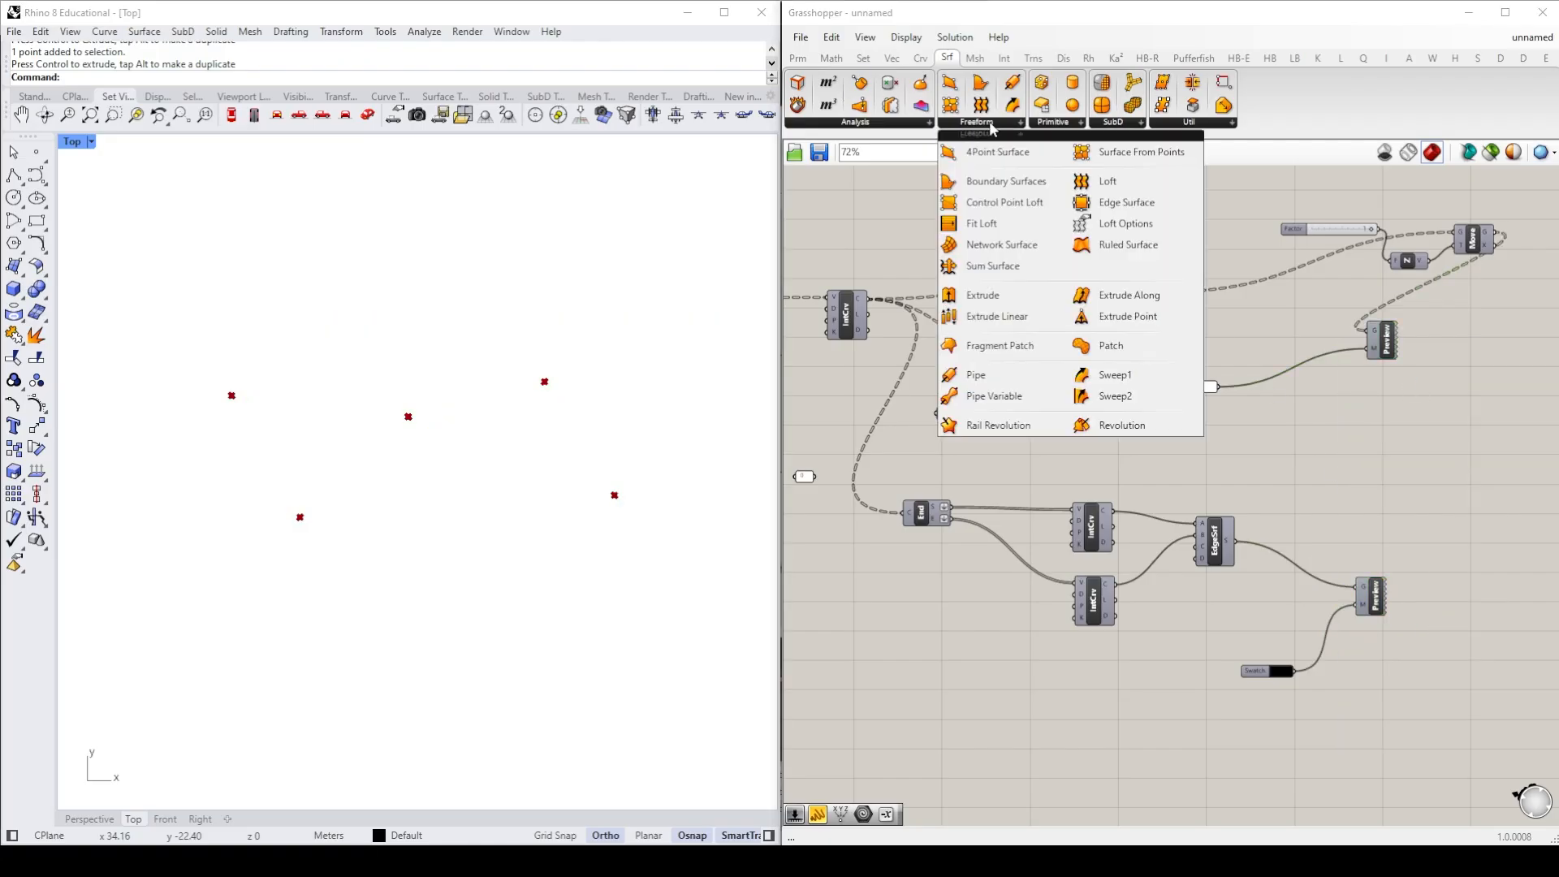
left_click(981, 380)
left_click(1461, 434)
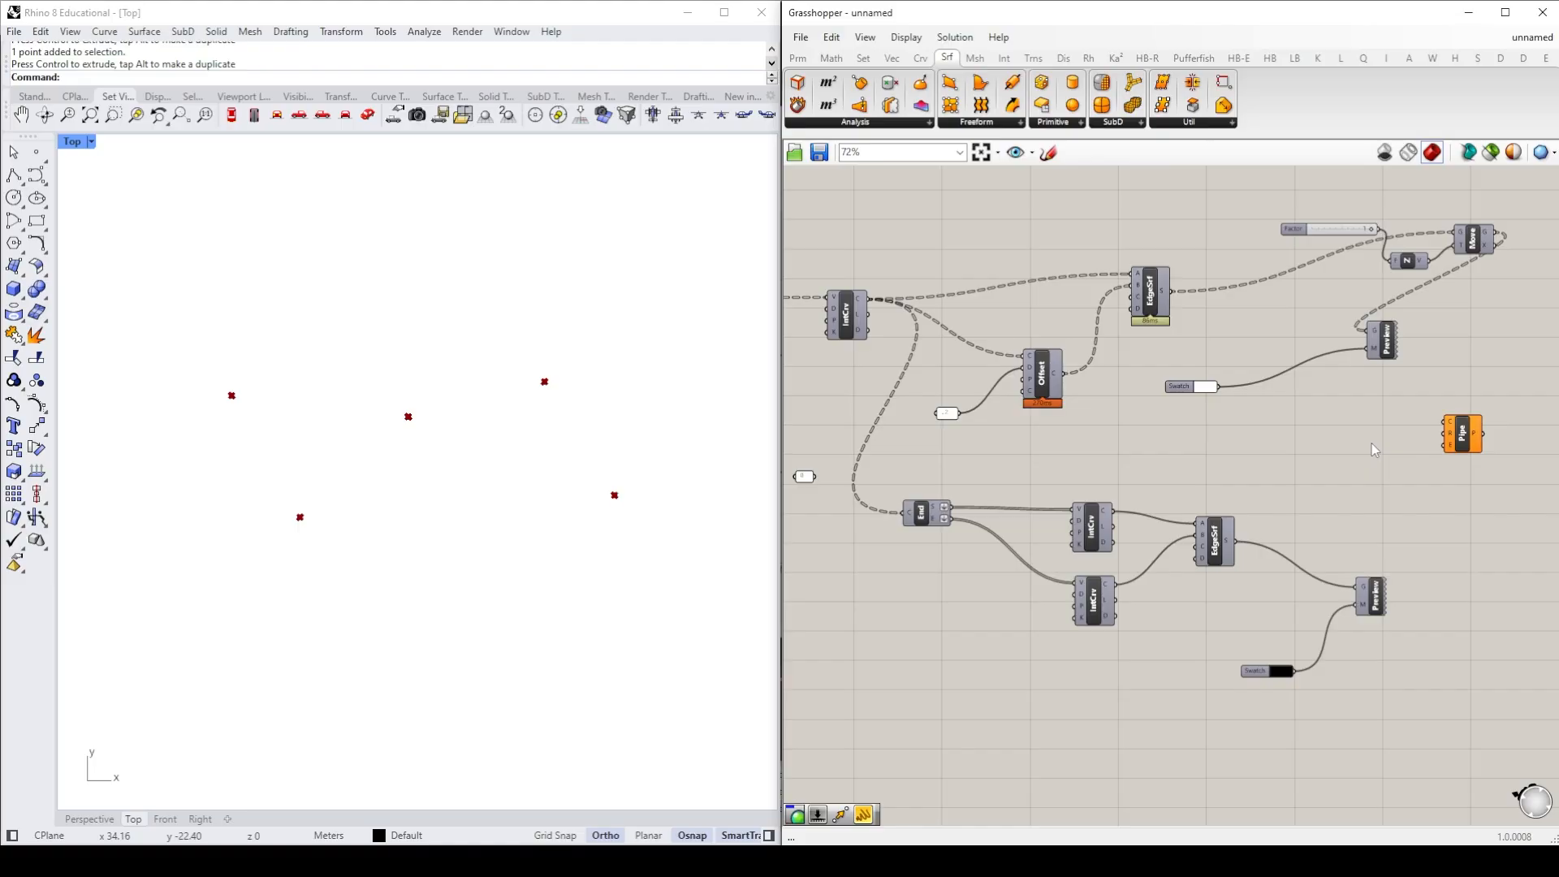
right_click_drag(1377, 460, 1195, 485)
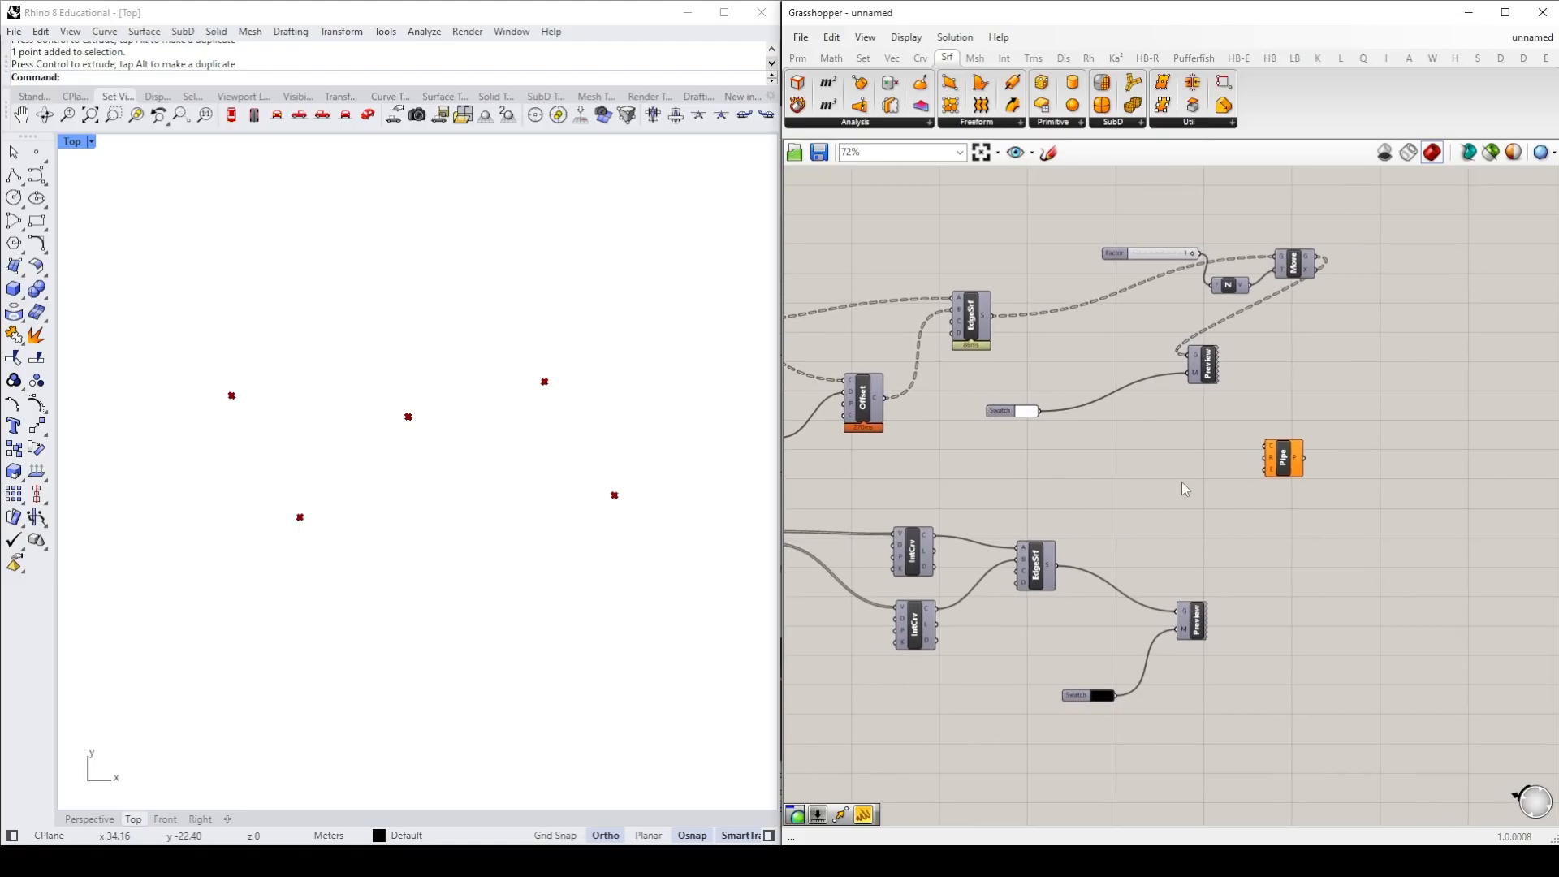
right_click_drag(1087, 484, 1236, 476)
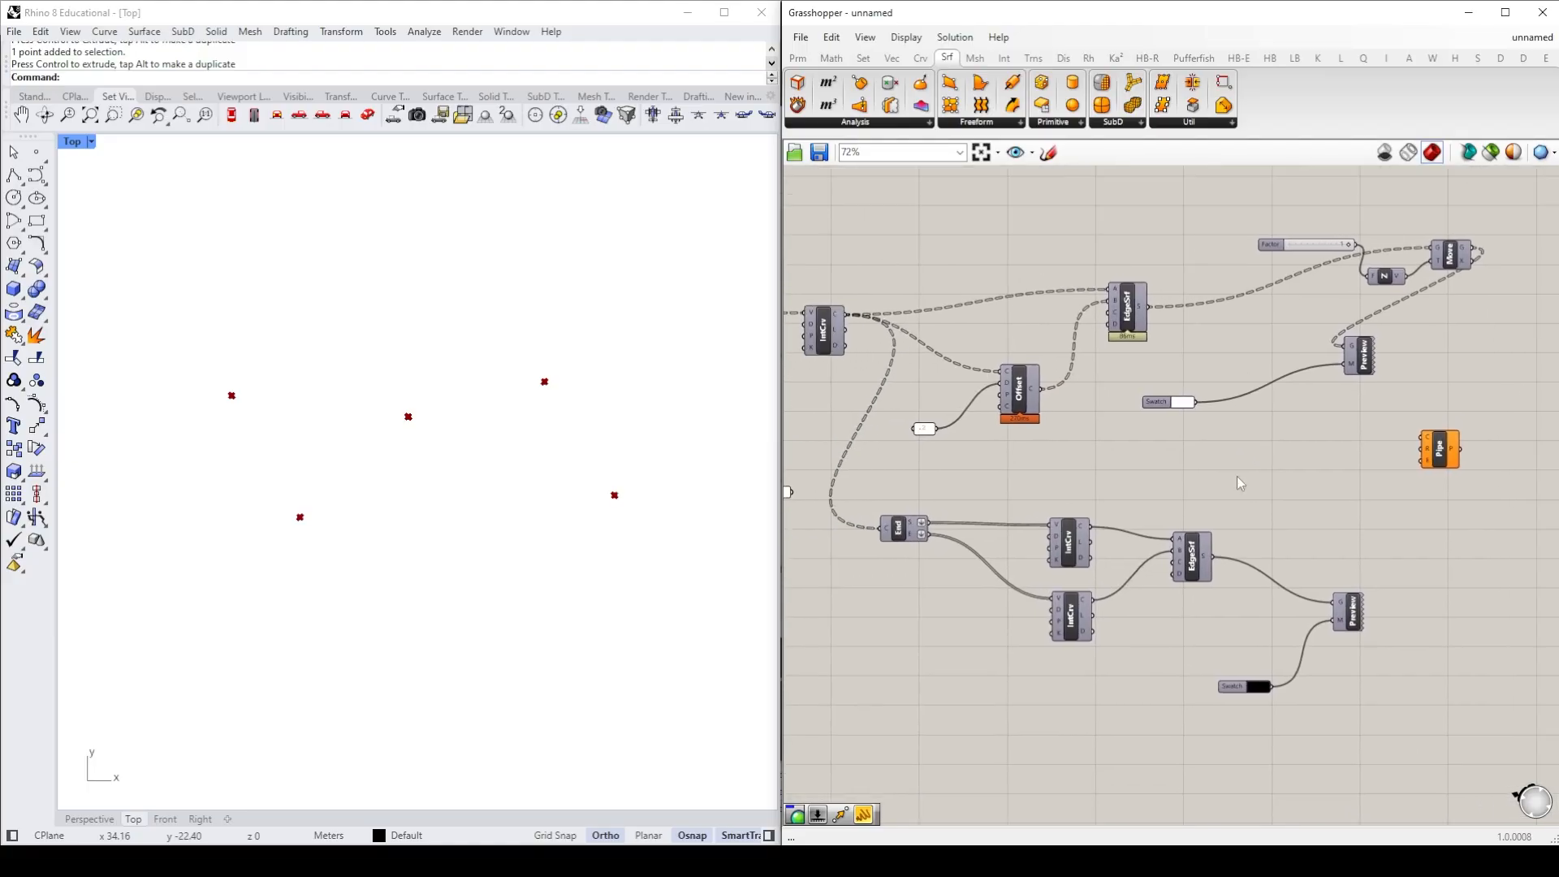
left_click_drag(1459, 458, 983, 221)
left_click_drag(1455, 745, 903, 253)
left_click(871, 252)
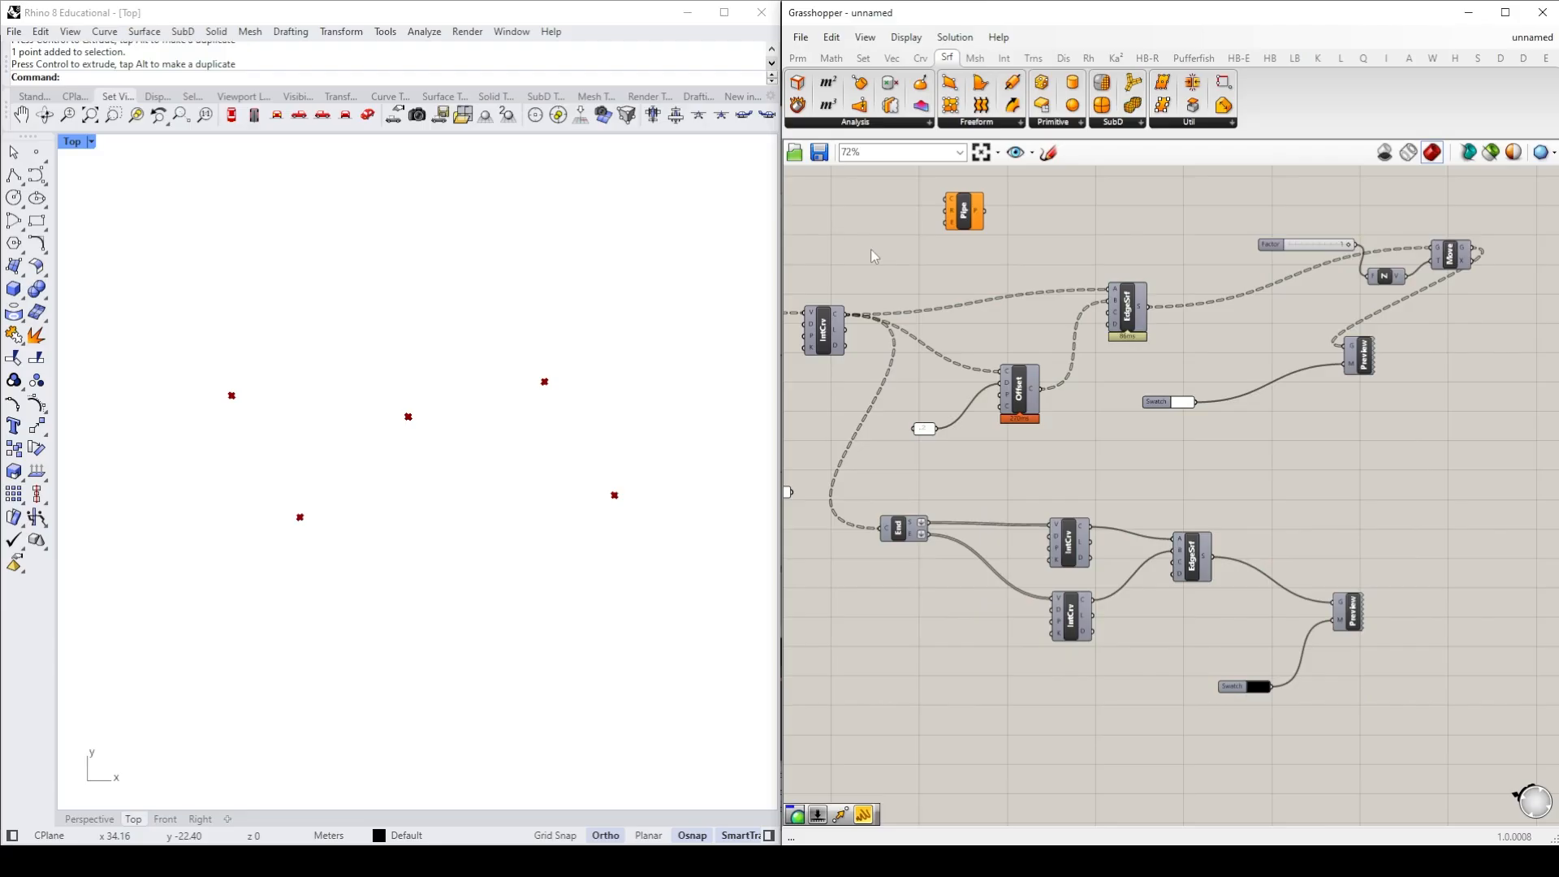
right_click_drag(872, 256, 950, 327)
left_click_drag(950, 412, 1055, 297)
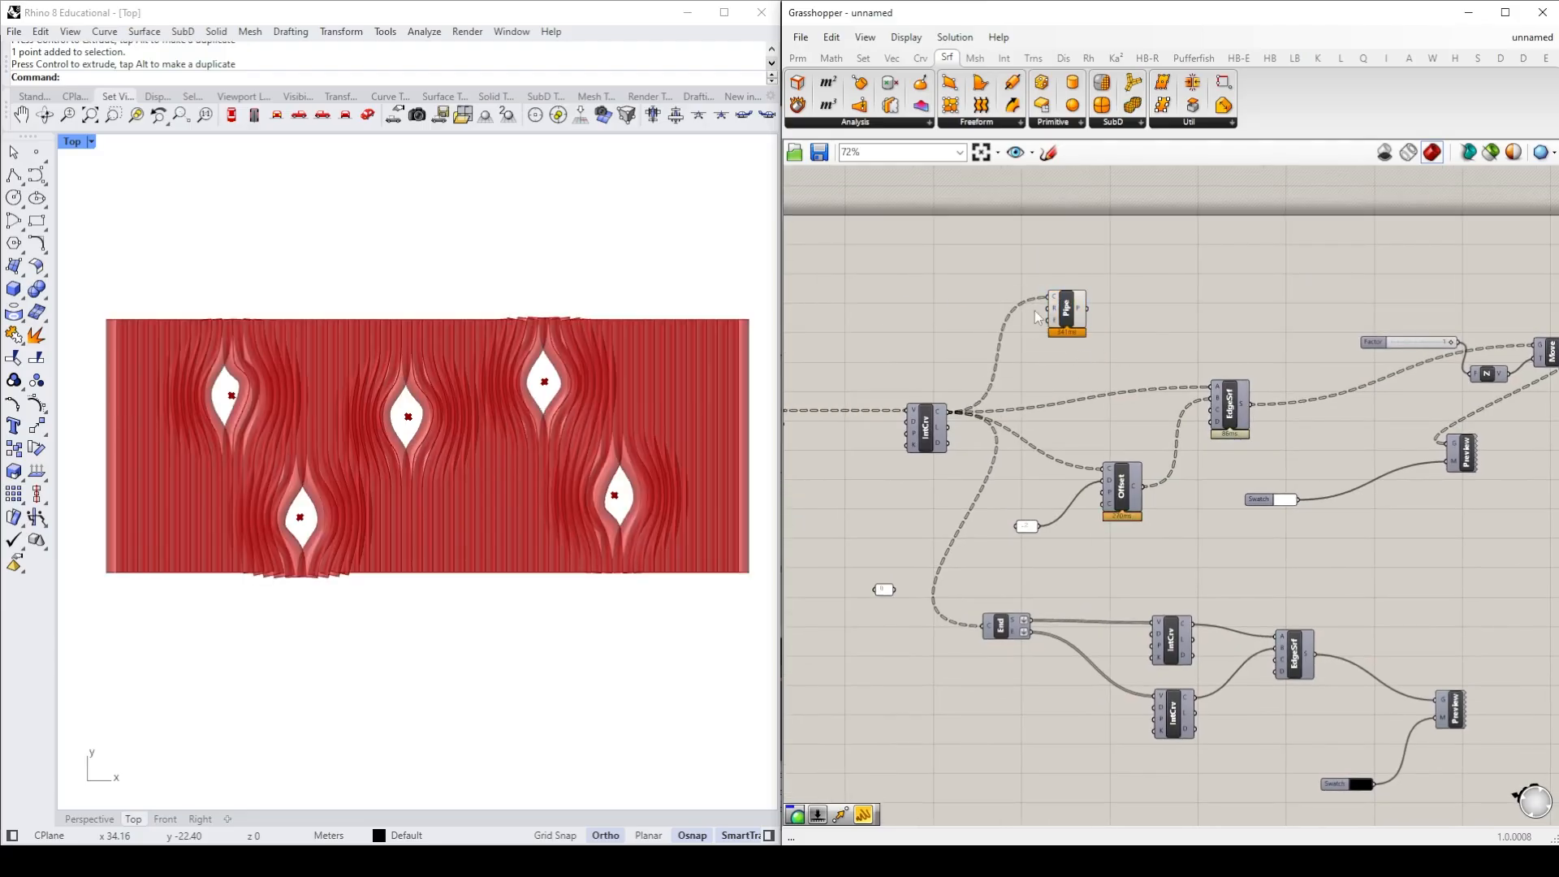
Step: Add a number slider of 0.25 and feed it into the Pipe's radius input
scroll(1015, 302, "up", 5)
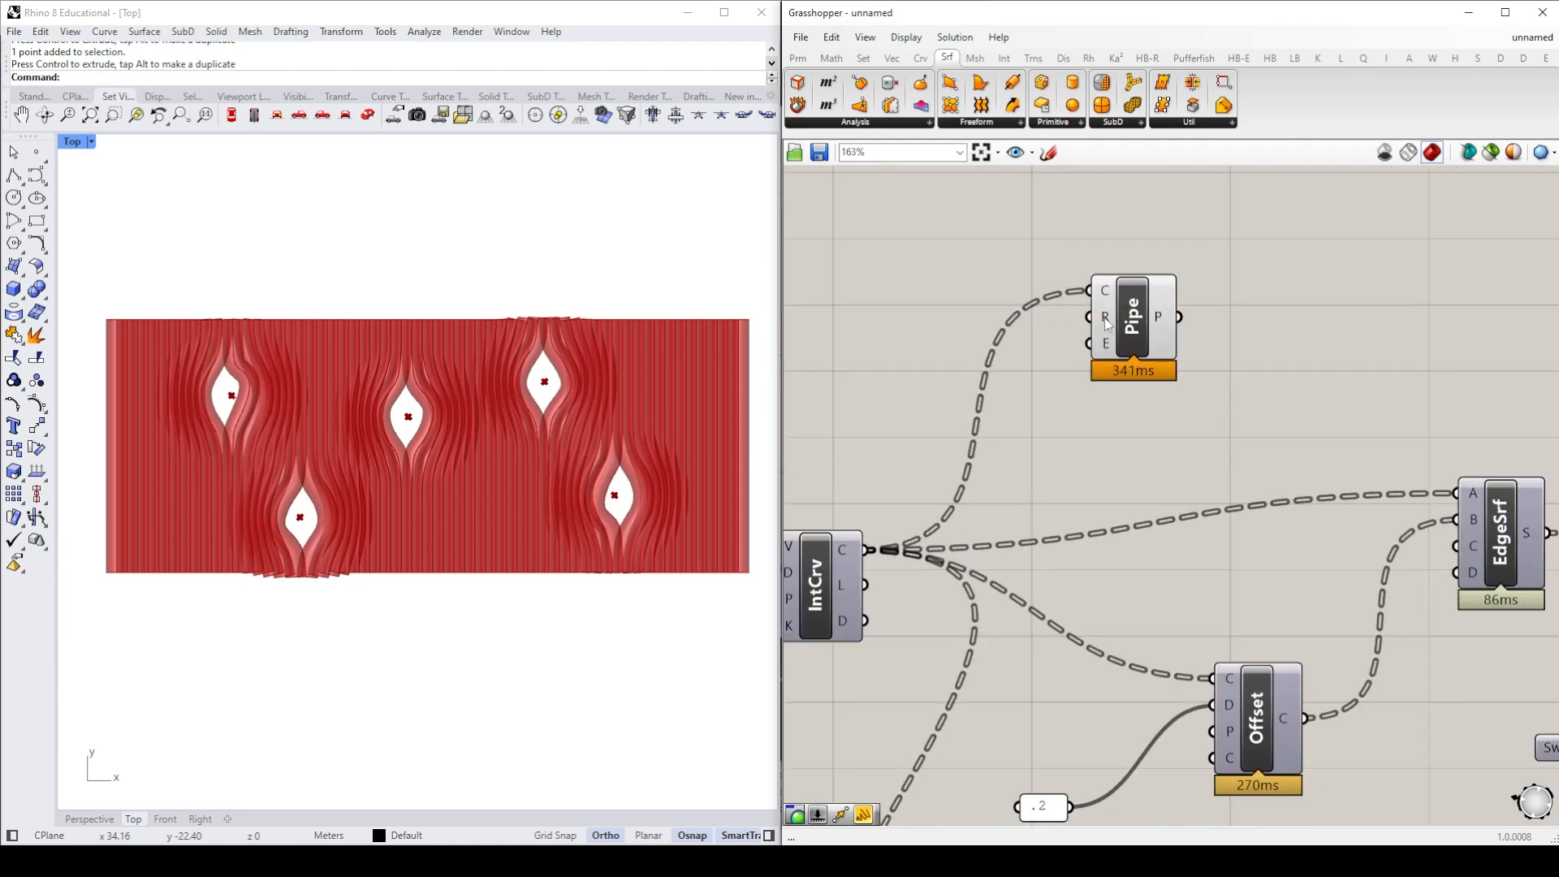
right_click_drag(950, 315, 1027, 308)
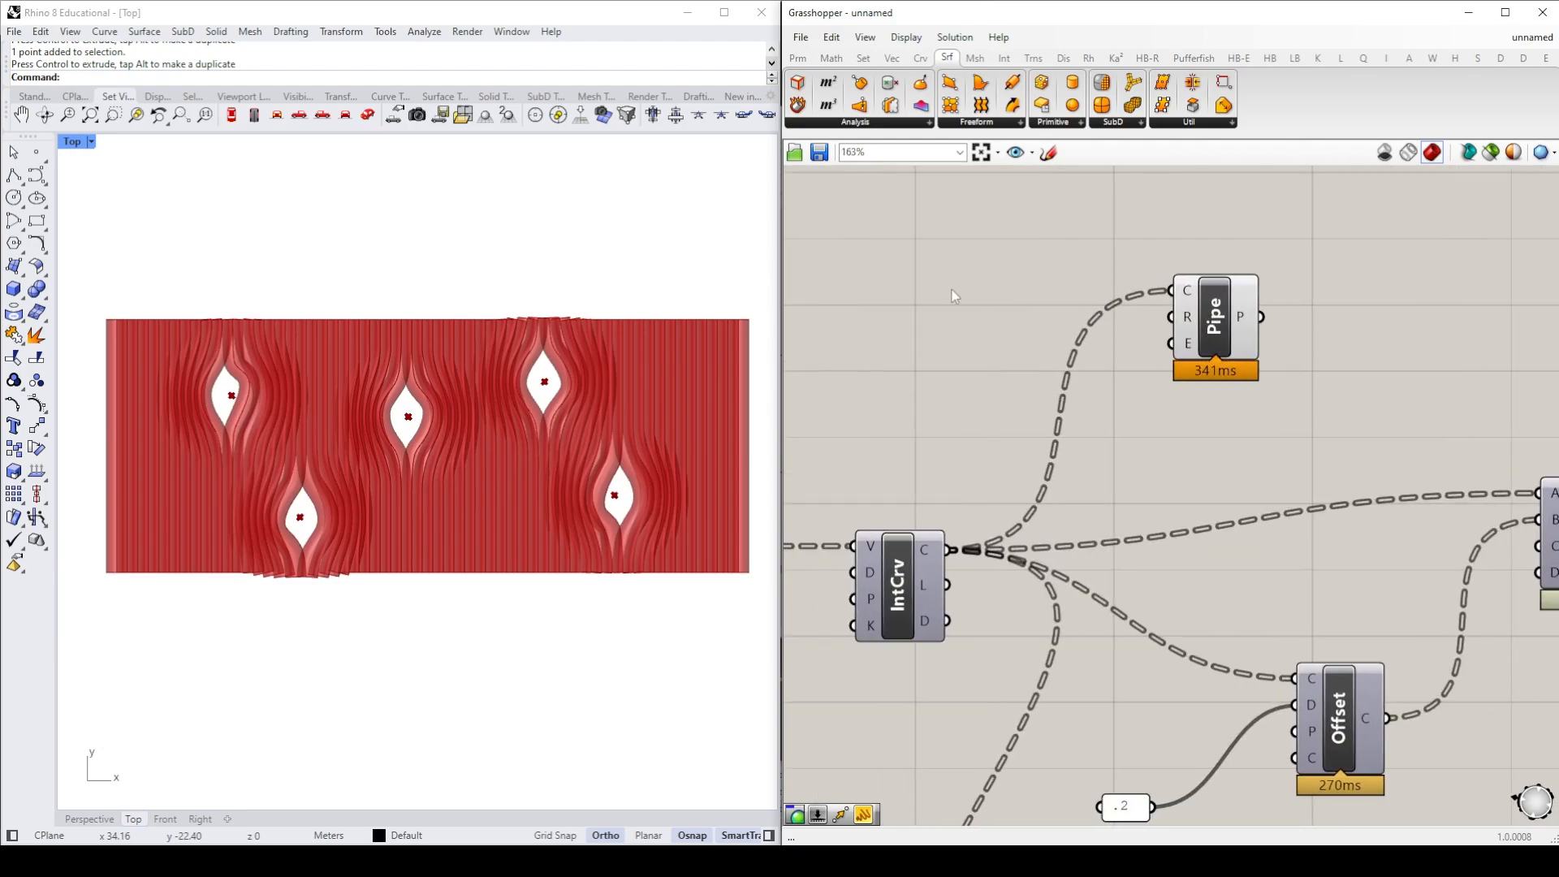
double_click(950, 288)
type("slider")
key("Return")
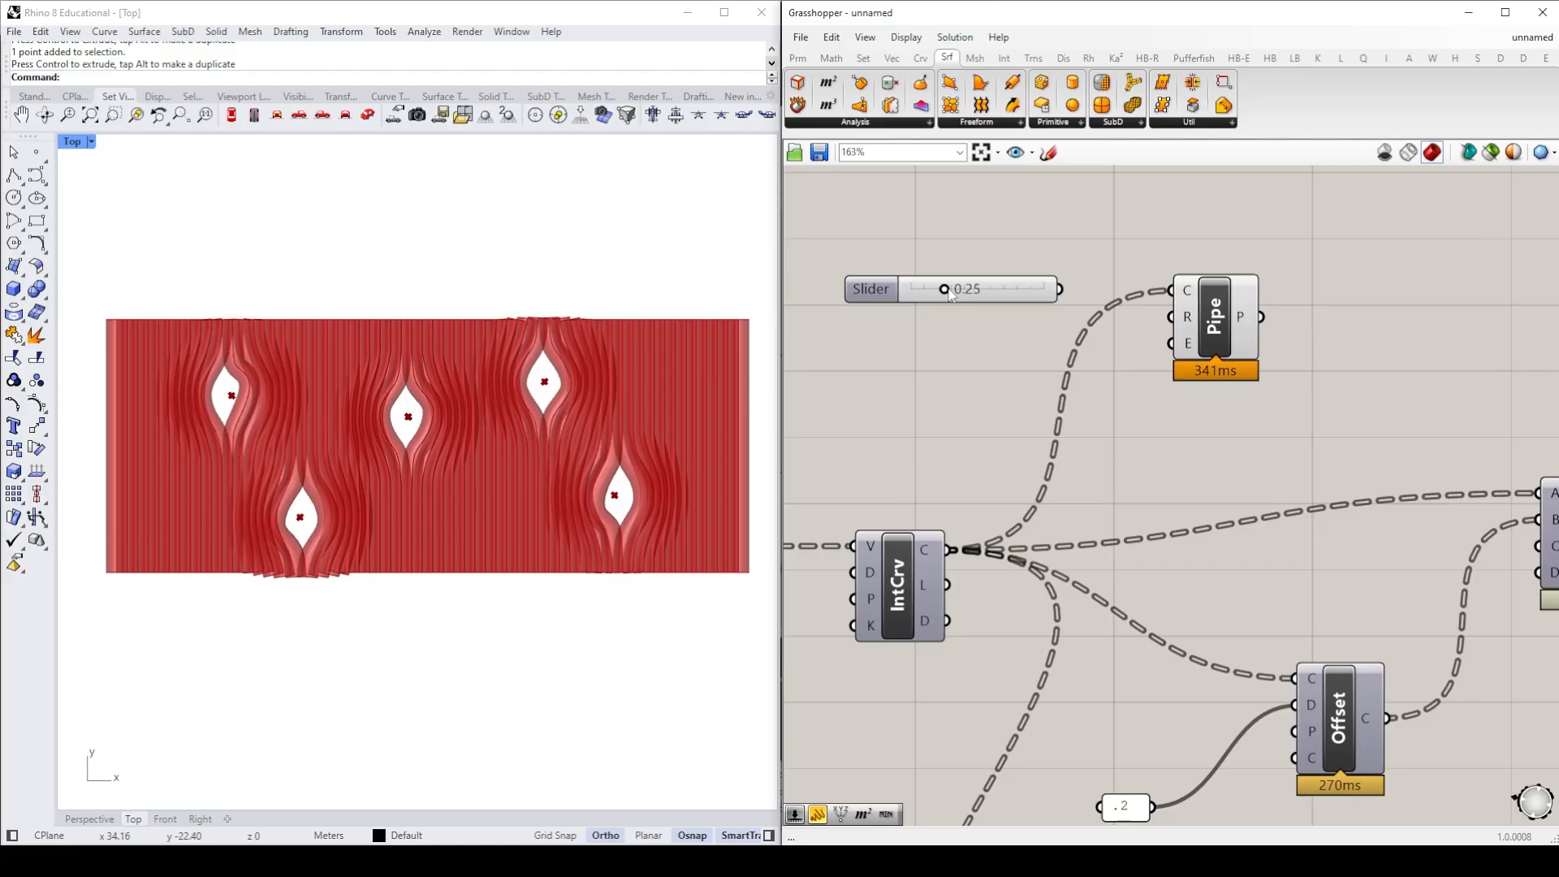
left_click_drag(1062, 289, 1171, 317)
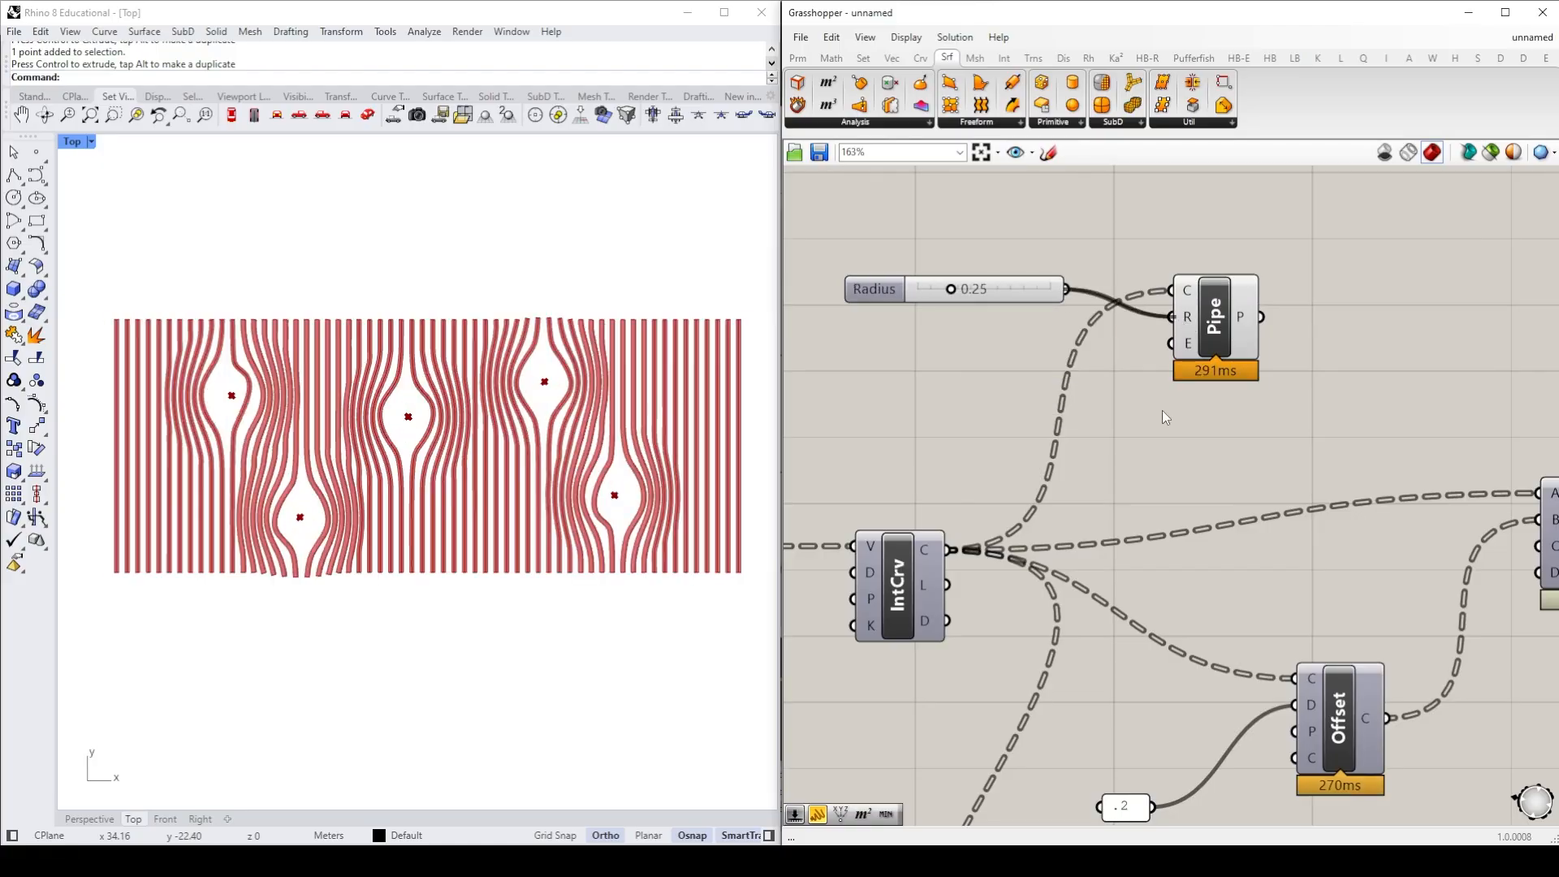
left_click(1210, 325)
left_click(1177, 434)
Step: Add a Custom Preview component beside the Pipe and feed the pipes into its geometry input
right_click_drag(1370, 346, 1205, 456)
double_click(1314, 304)
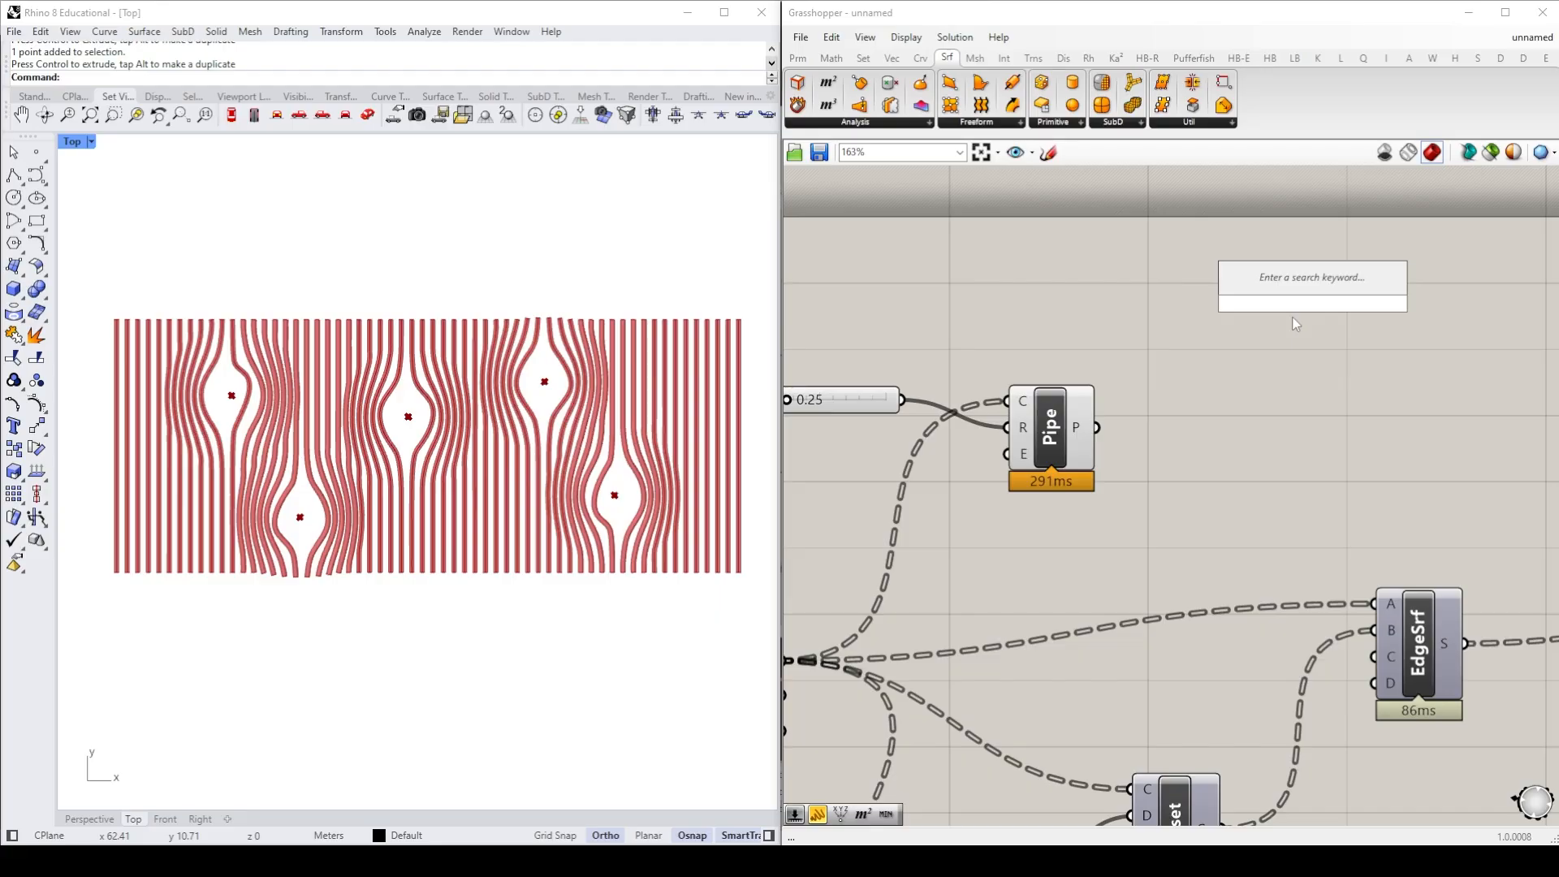
type("cus")
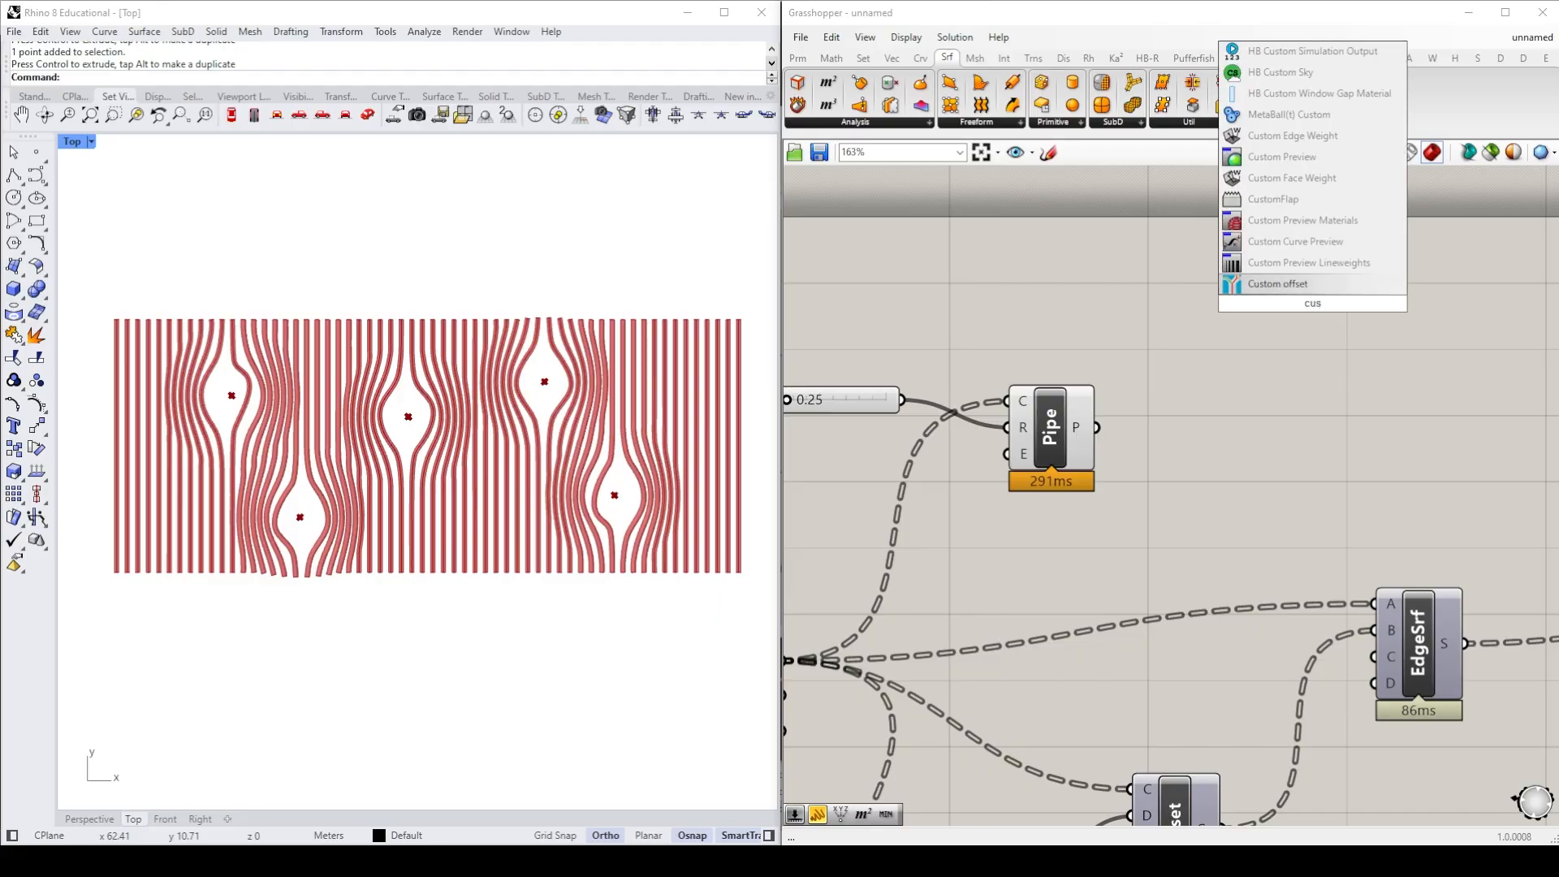
left_click(1283, 157)
left_click_drag(1098, 428, 1405, 339)
Step: Add a Colour Swatch below the new Custom Preview and feed it into the material input
double_click(1332, 495)
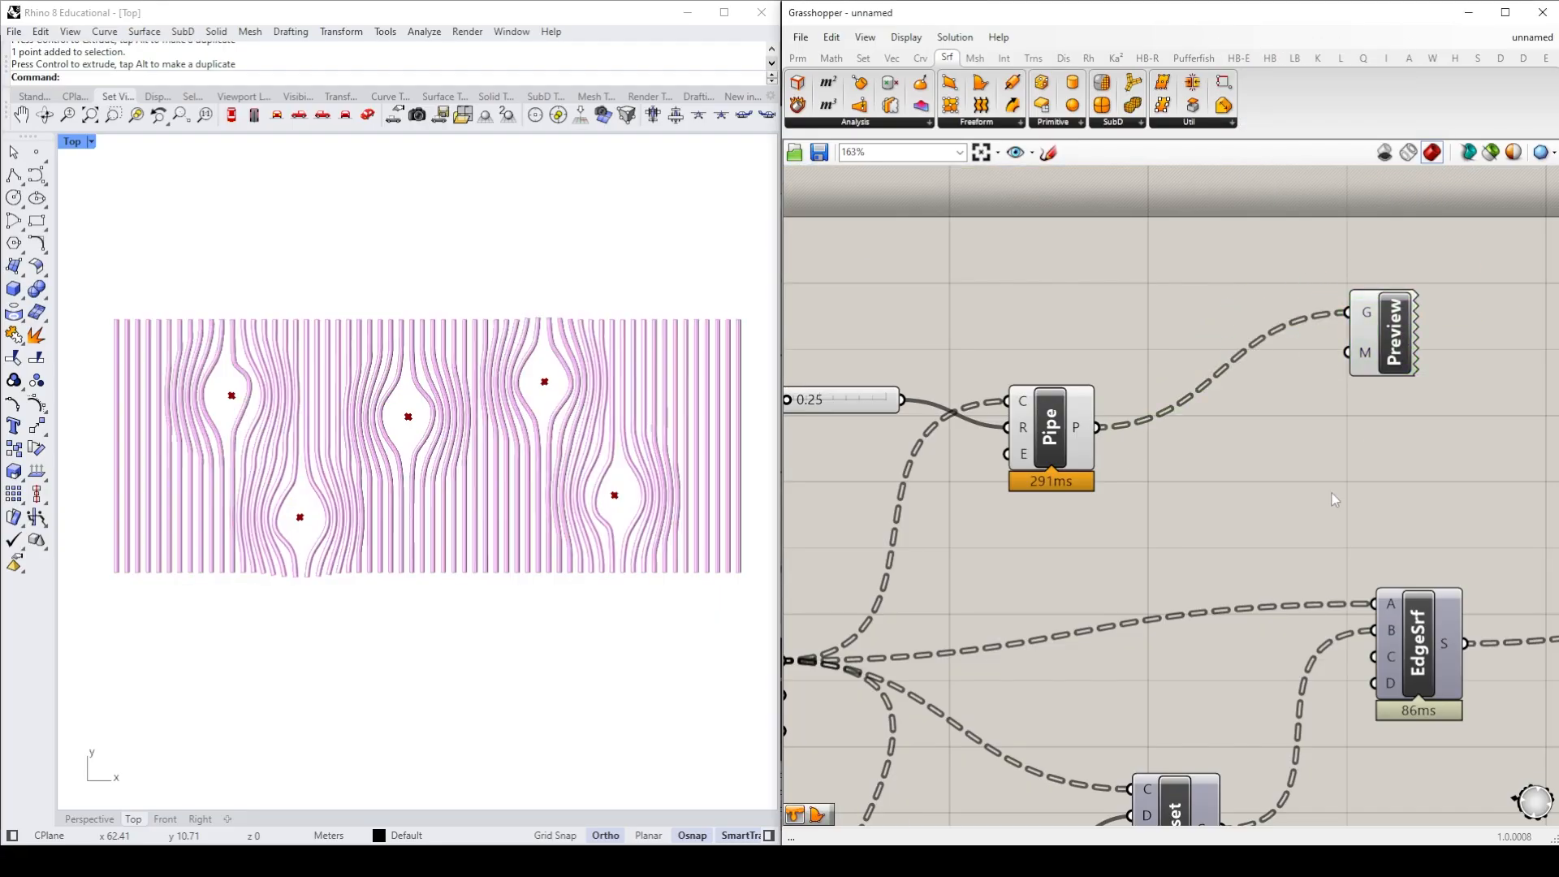
left_click(798, 58)
left_click(1092, 123)
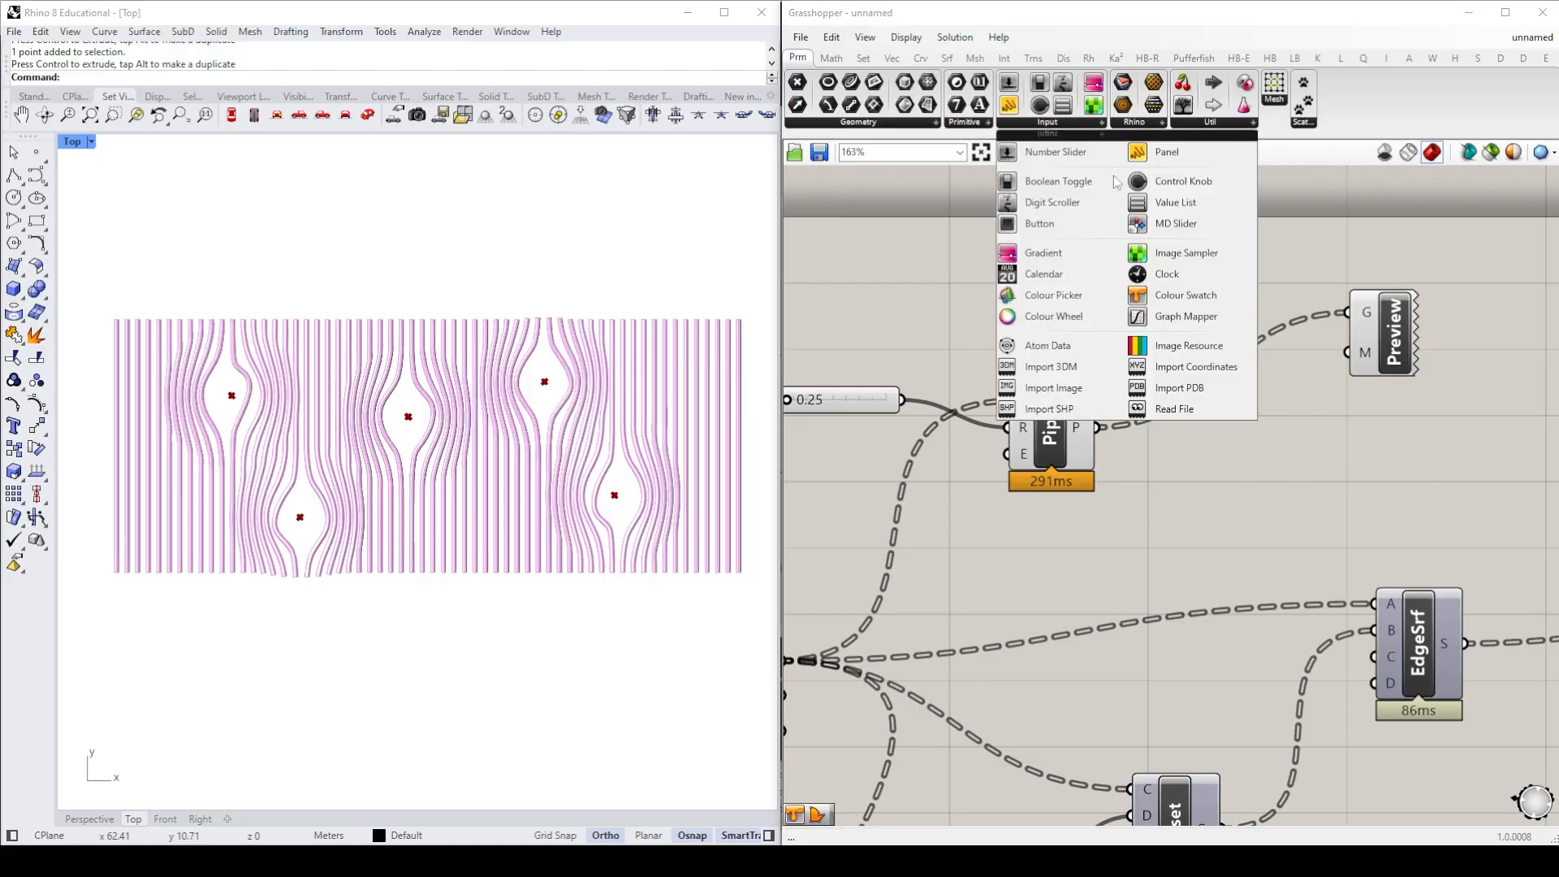
left_click(1185, 295)
left_click(1307, 485)
left_click_drag(1303, 486, 1347, 352)
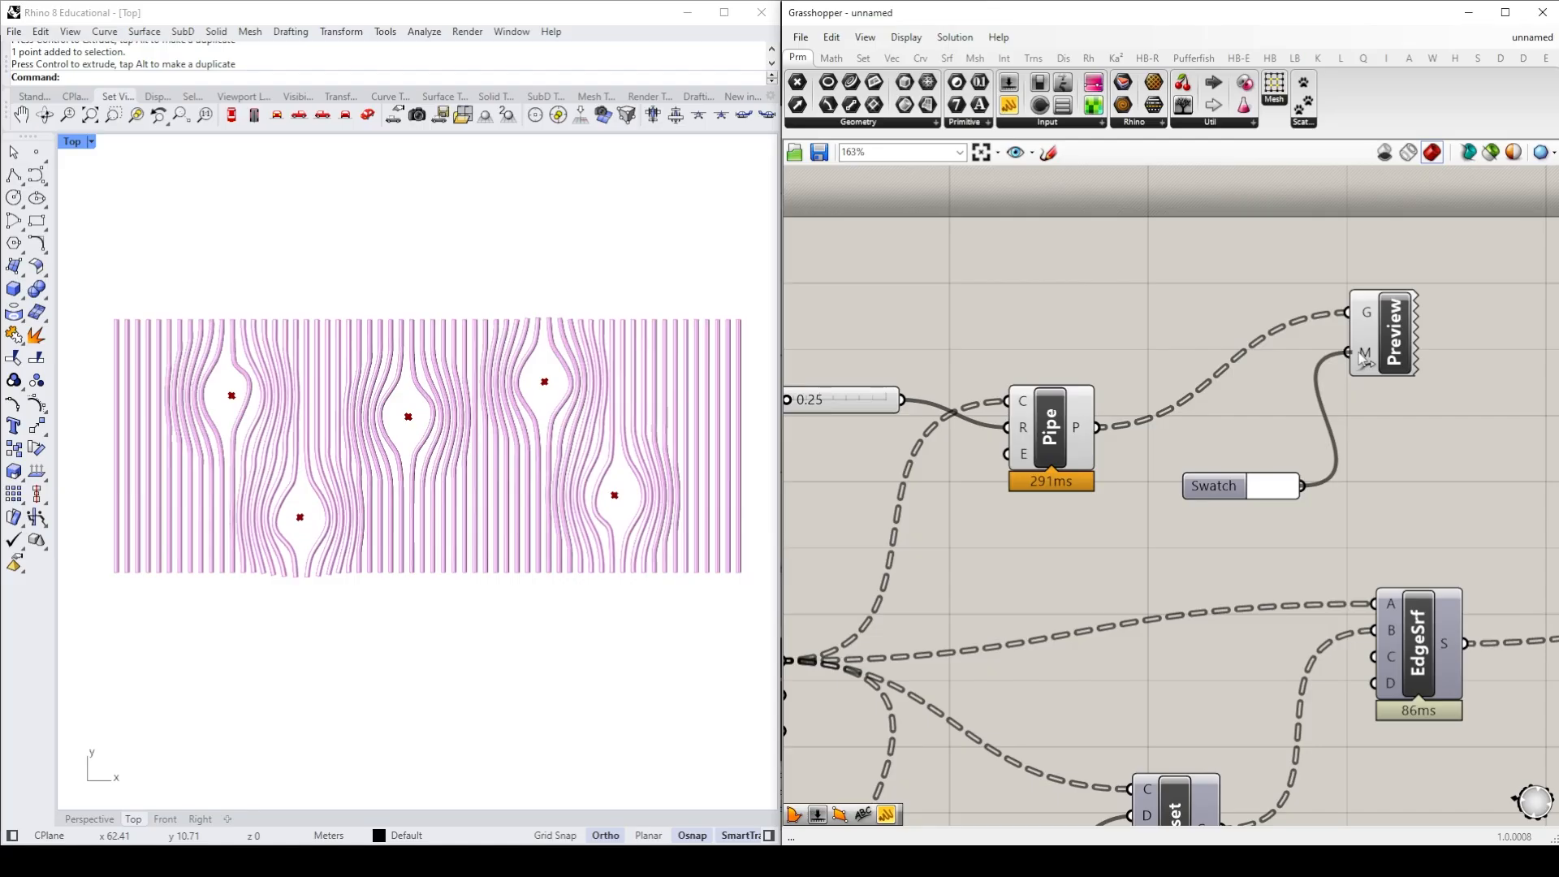
Step: Set the pipe preview's colour swatch to dark grey
left_click(1277, 487)
left_click_drag(1397, 530, 1397, 595)
left_click(1457, 475)
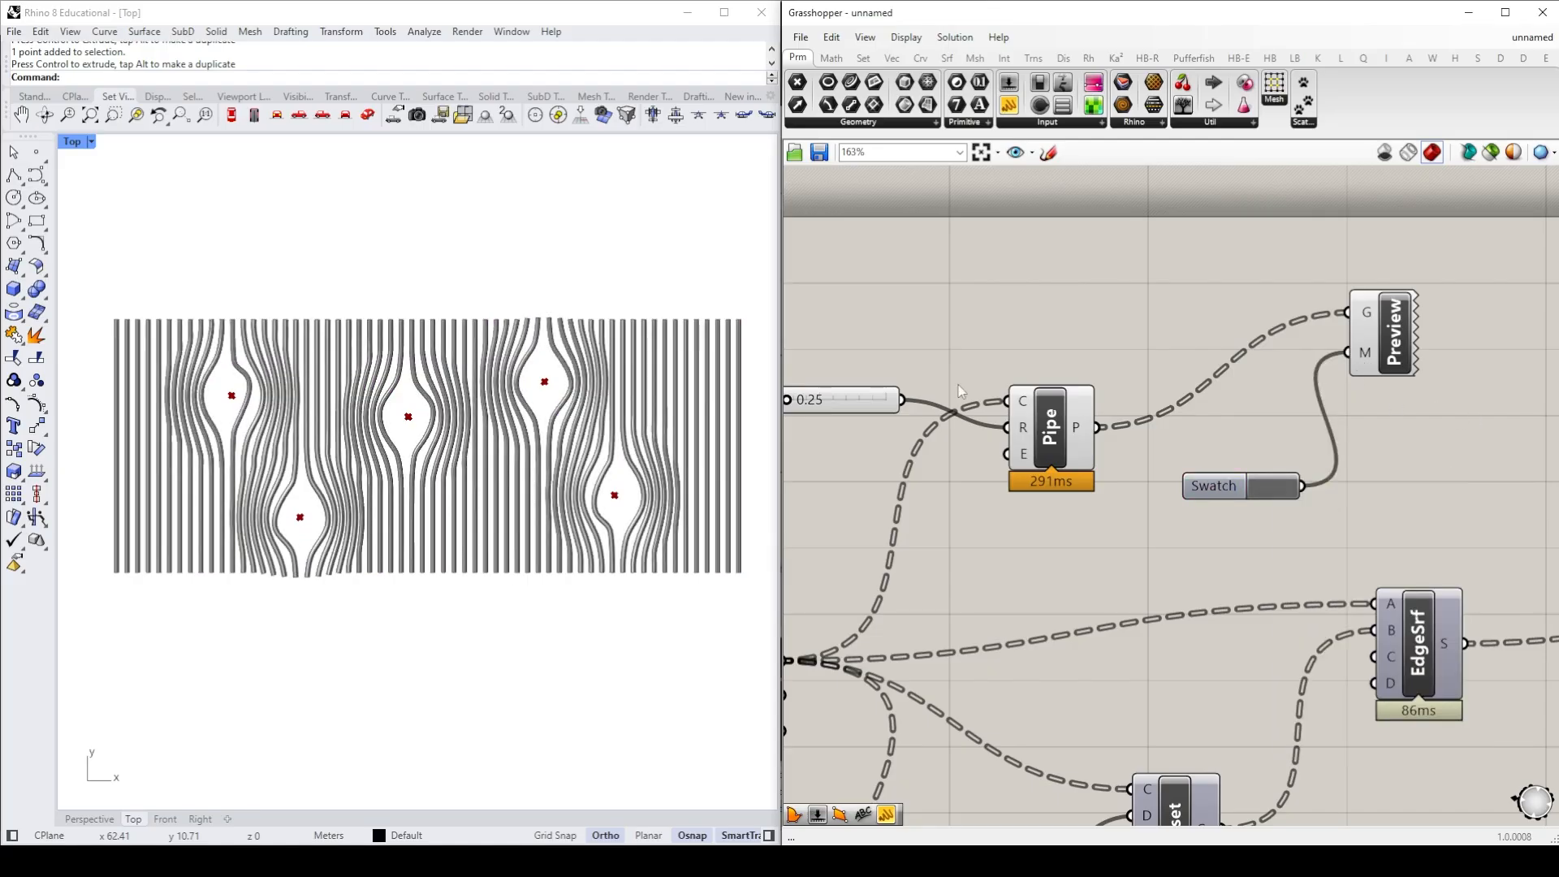
scroll(292, 462, "up", 3)
scroll(292, 455, "down", 1)
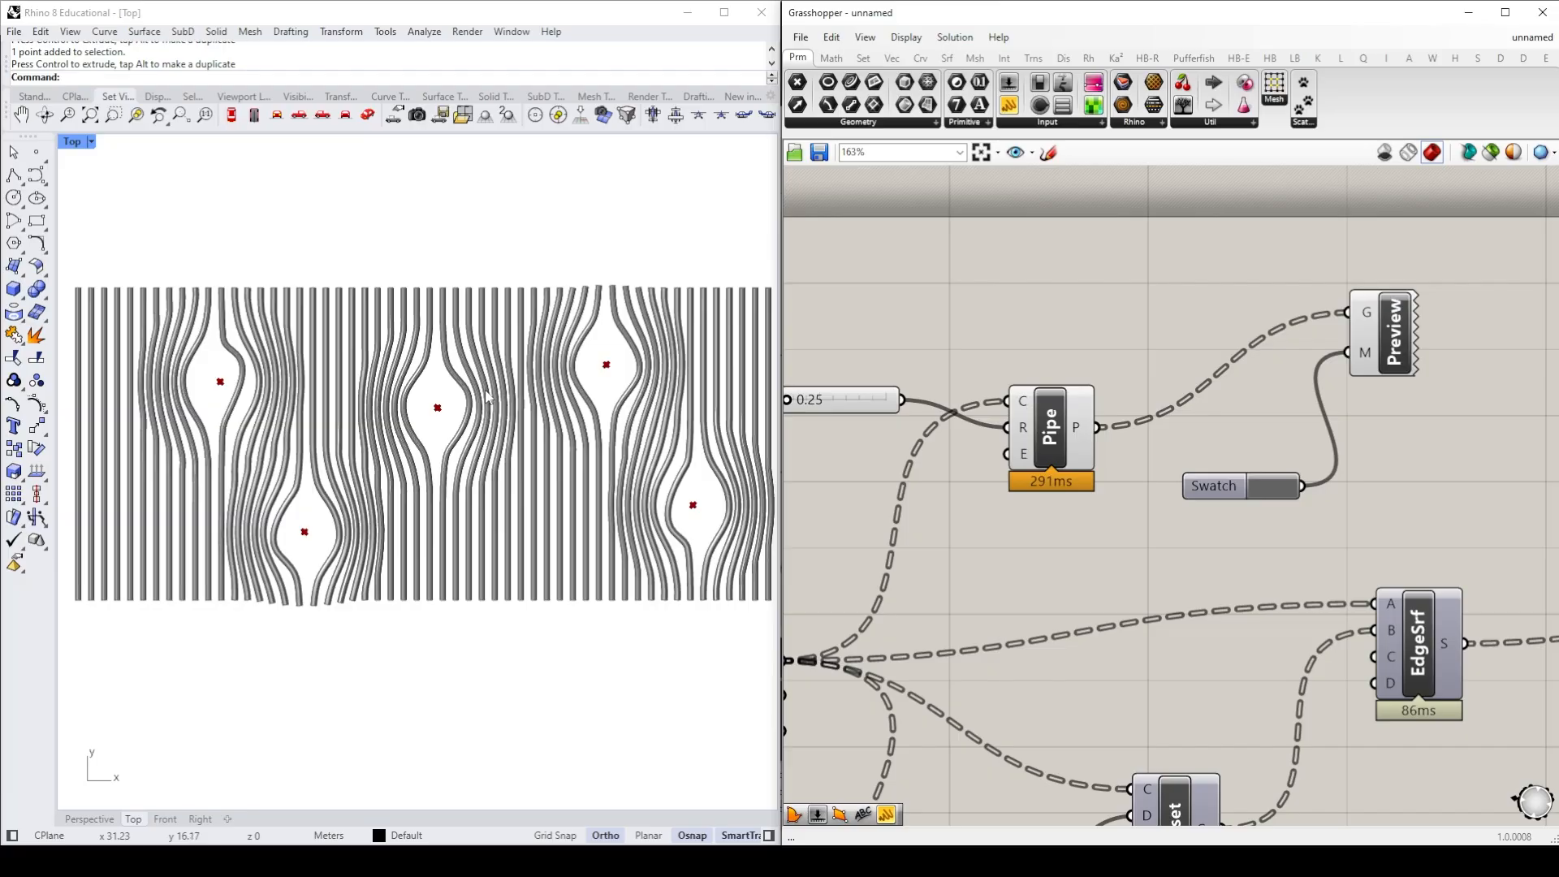
Step: Bake the Pipe component's geometry to Layer 01 without grouping
left_click(1058, 424)
right_click(1056, 421)
left_click(1124, 489)
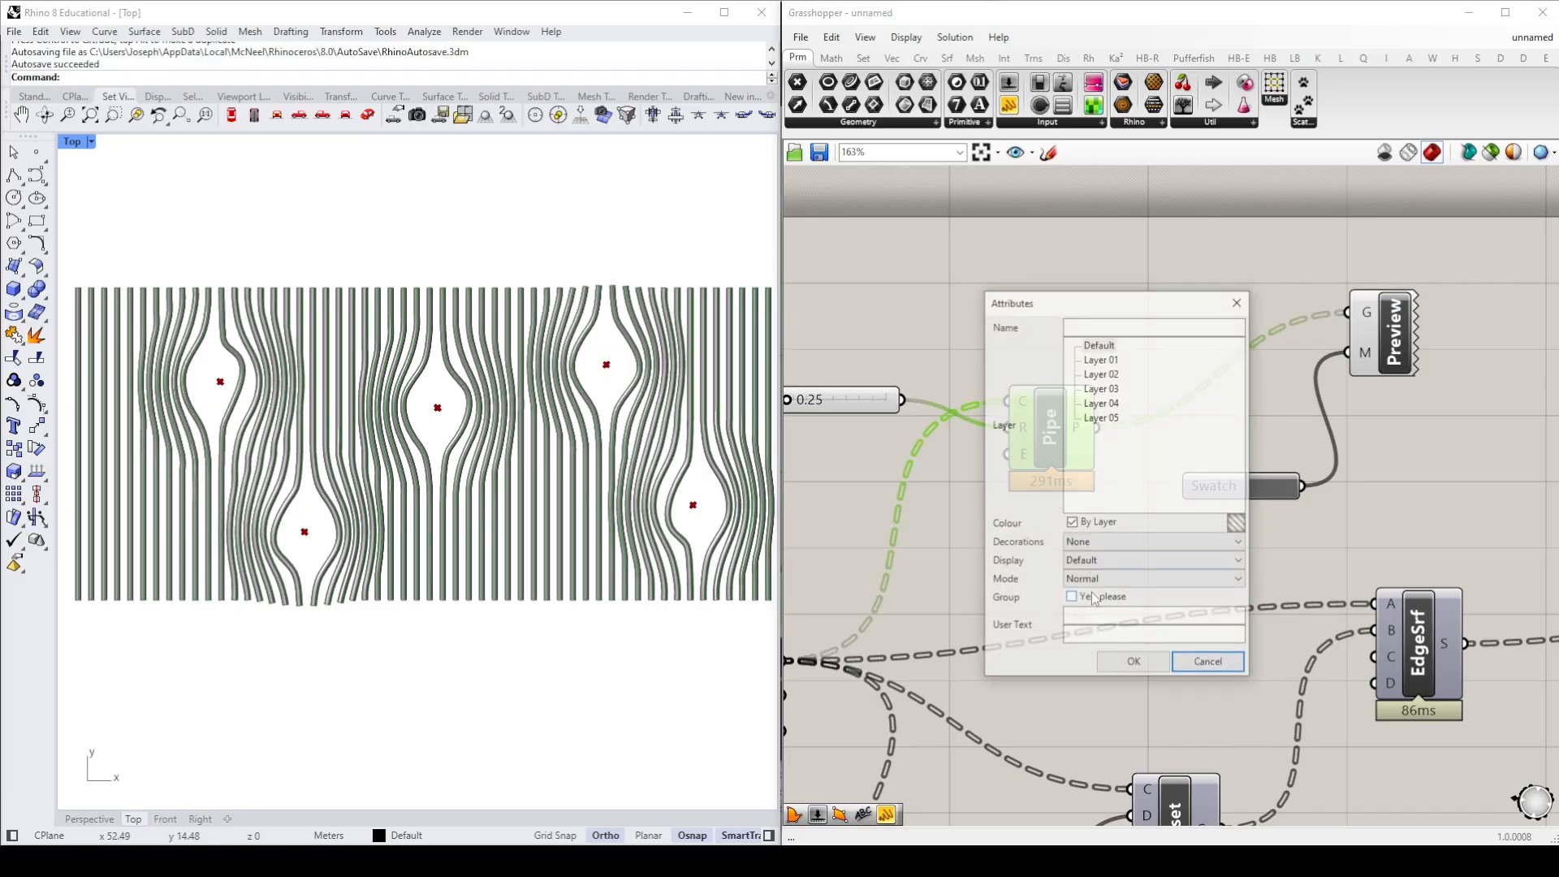
left_click(1101, 358)
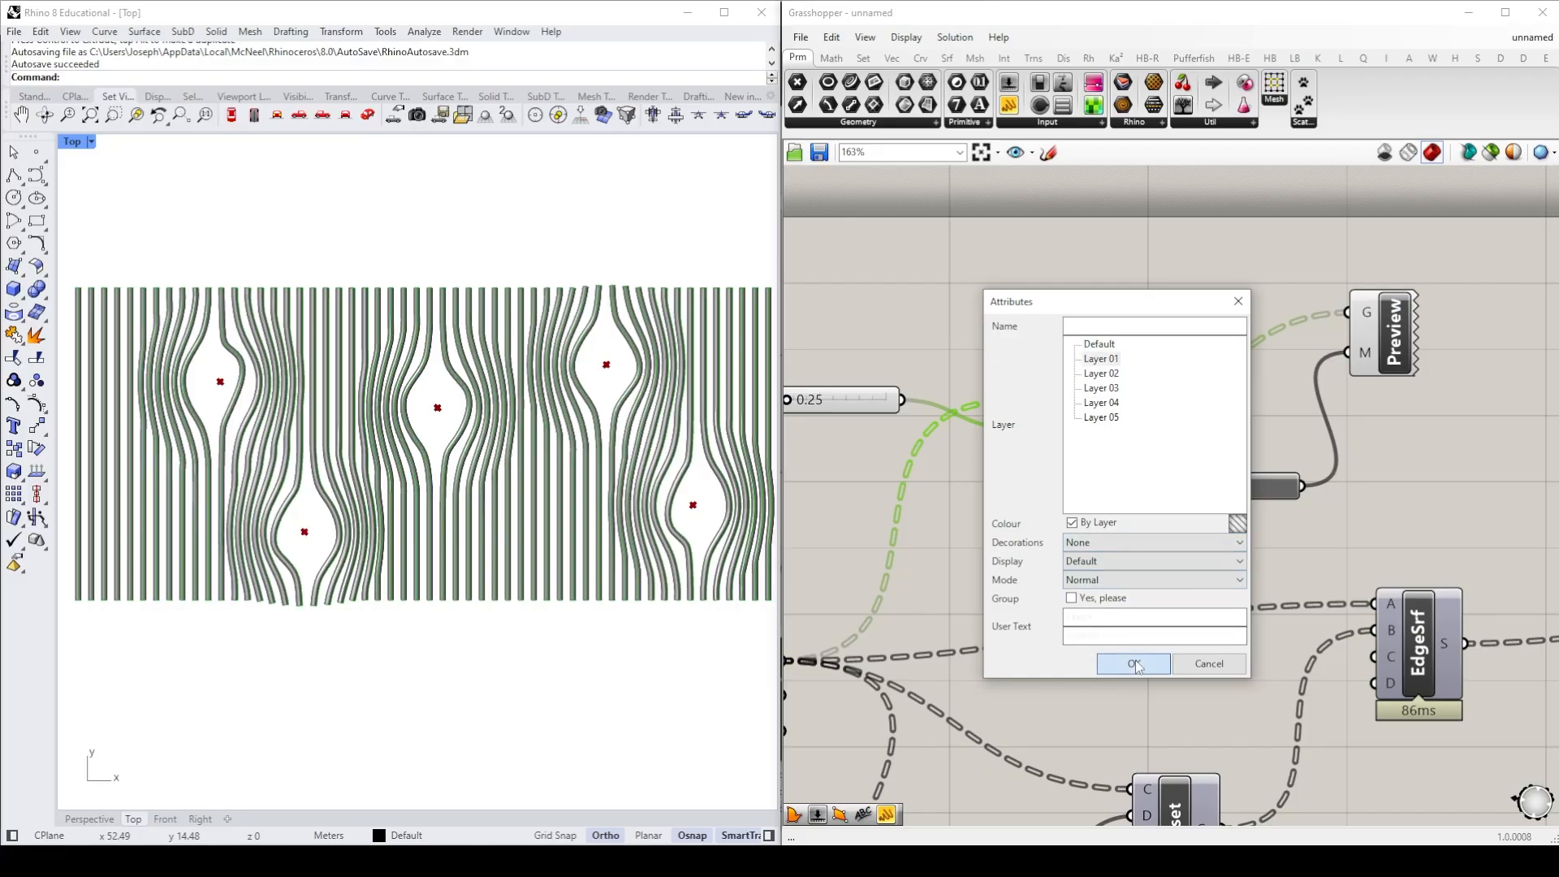
left_click(1134, 663)
Step: Deselect the Pipe component, maximise the Rhino window and minimise Grasshopper to show the baked pipes
left_click(1044, 557)
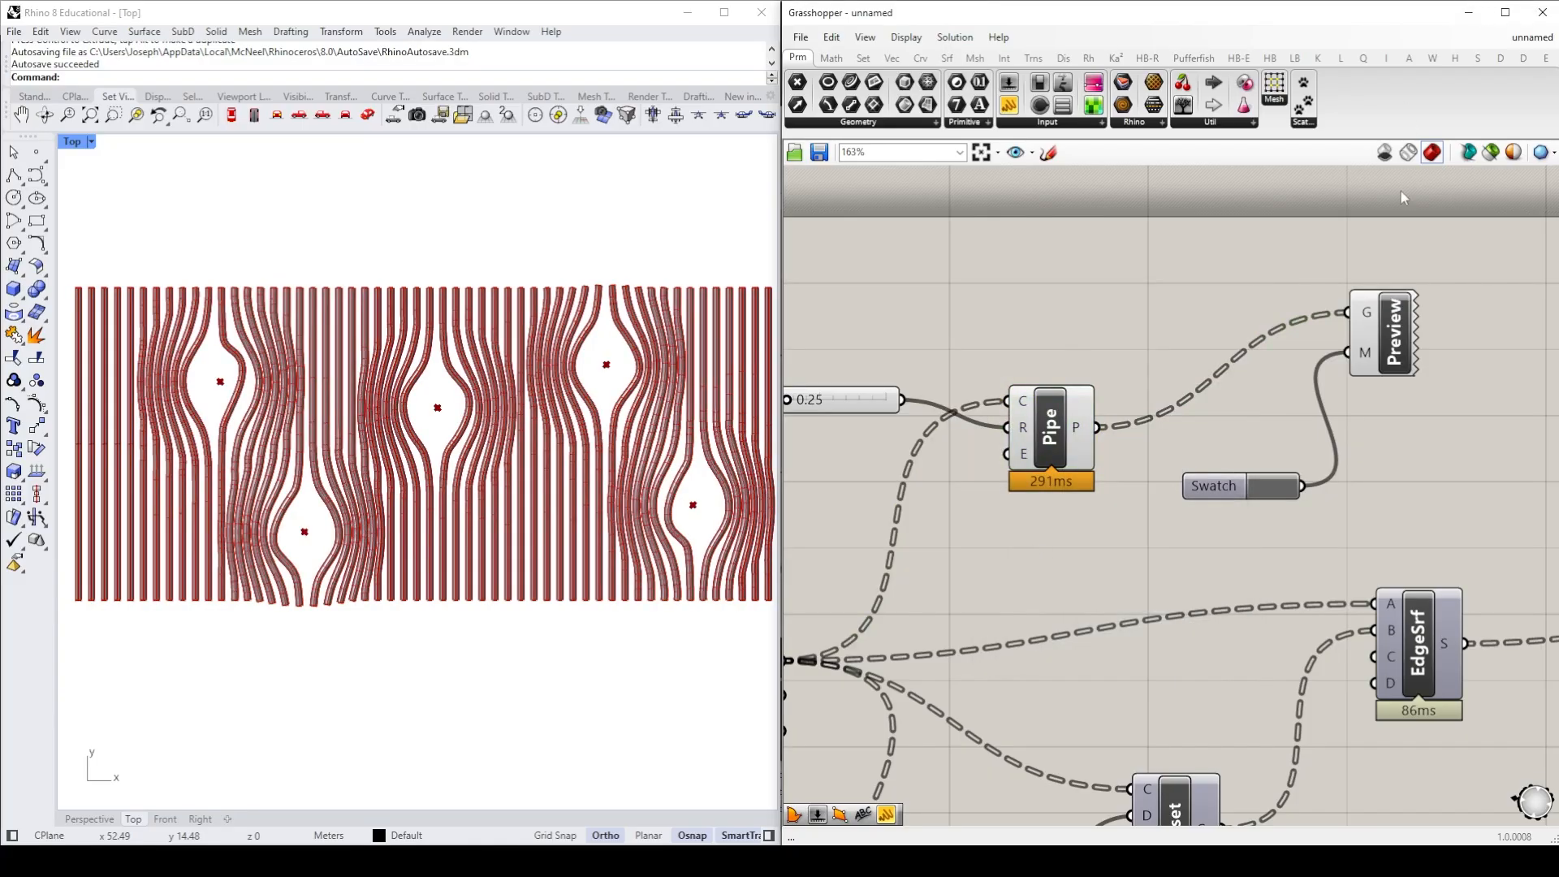
left_click(724, 13)
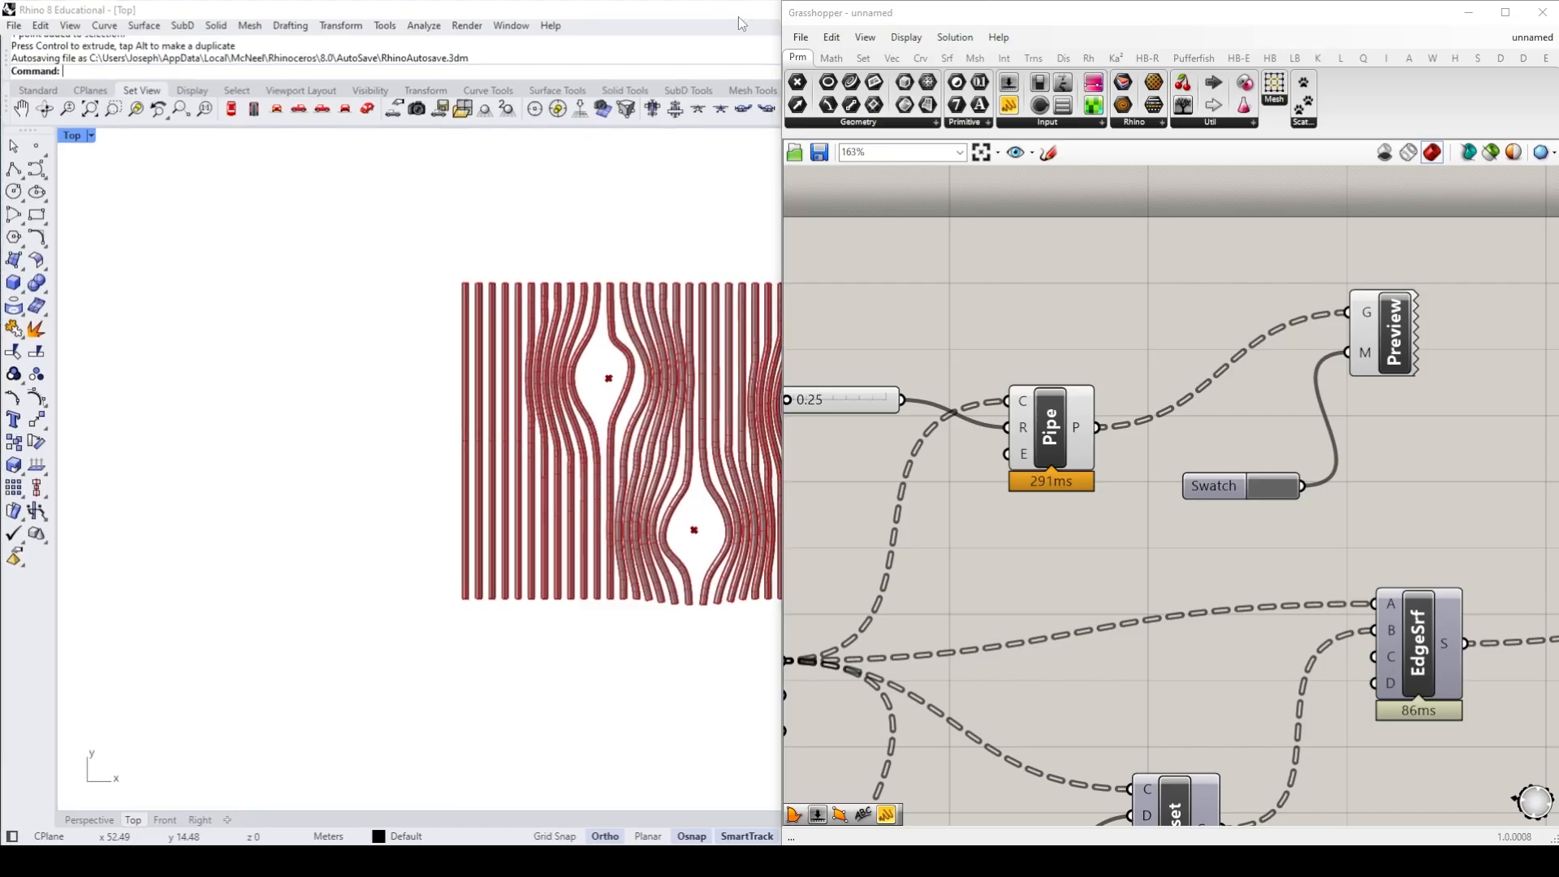
left_click(1468, 12)
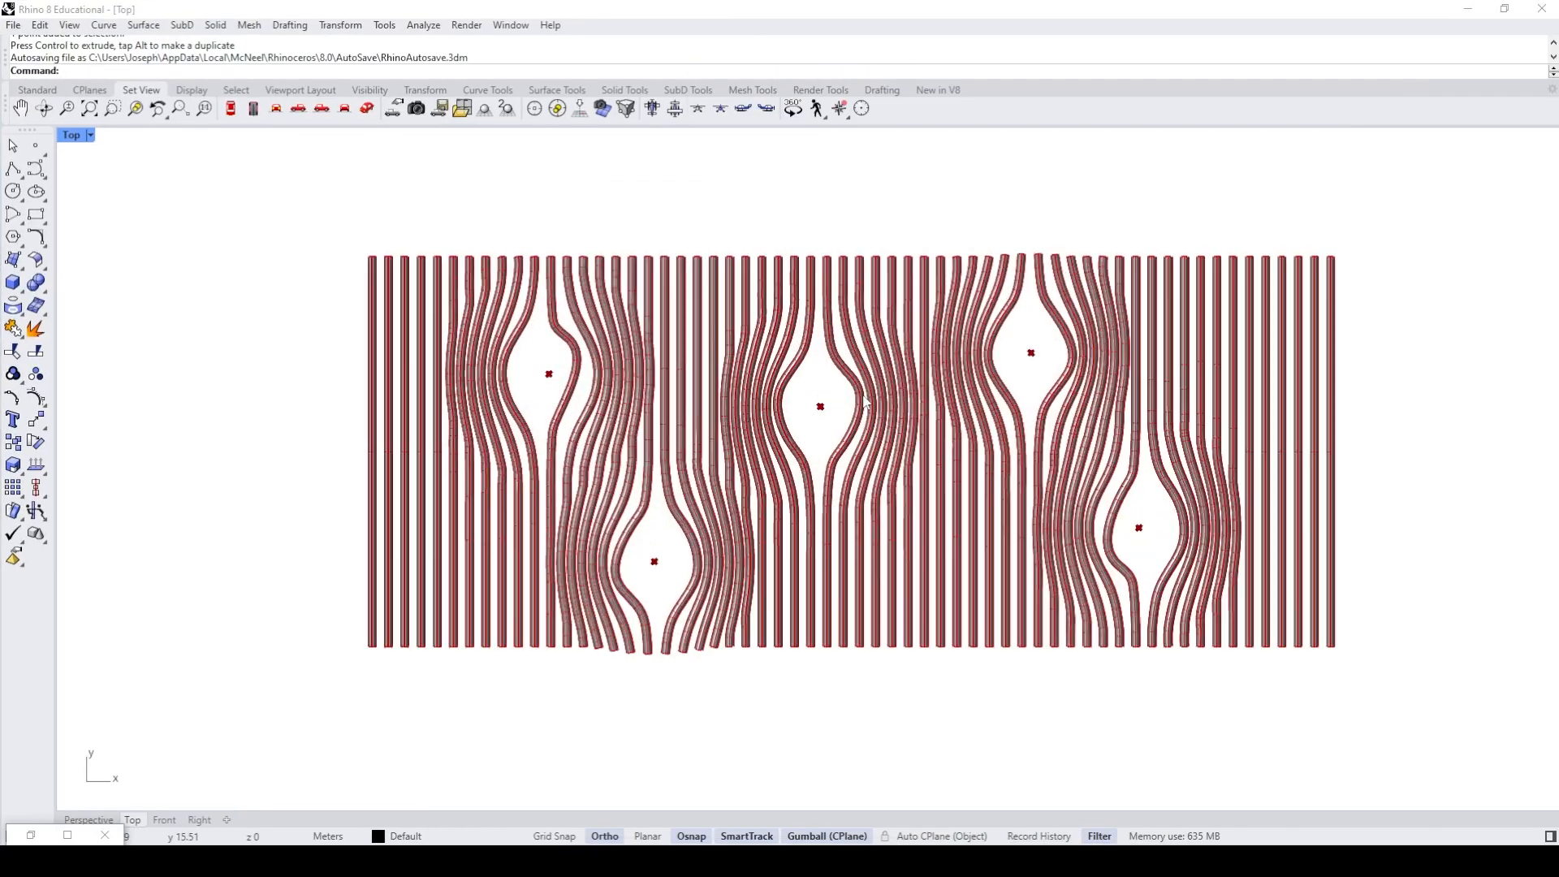
Step: Set the Top viewport's display mode to Rendered for the baked pipes
left_click(93, 136)
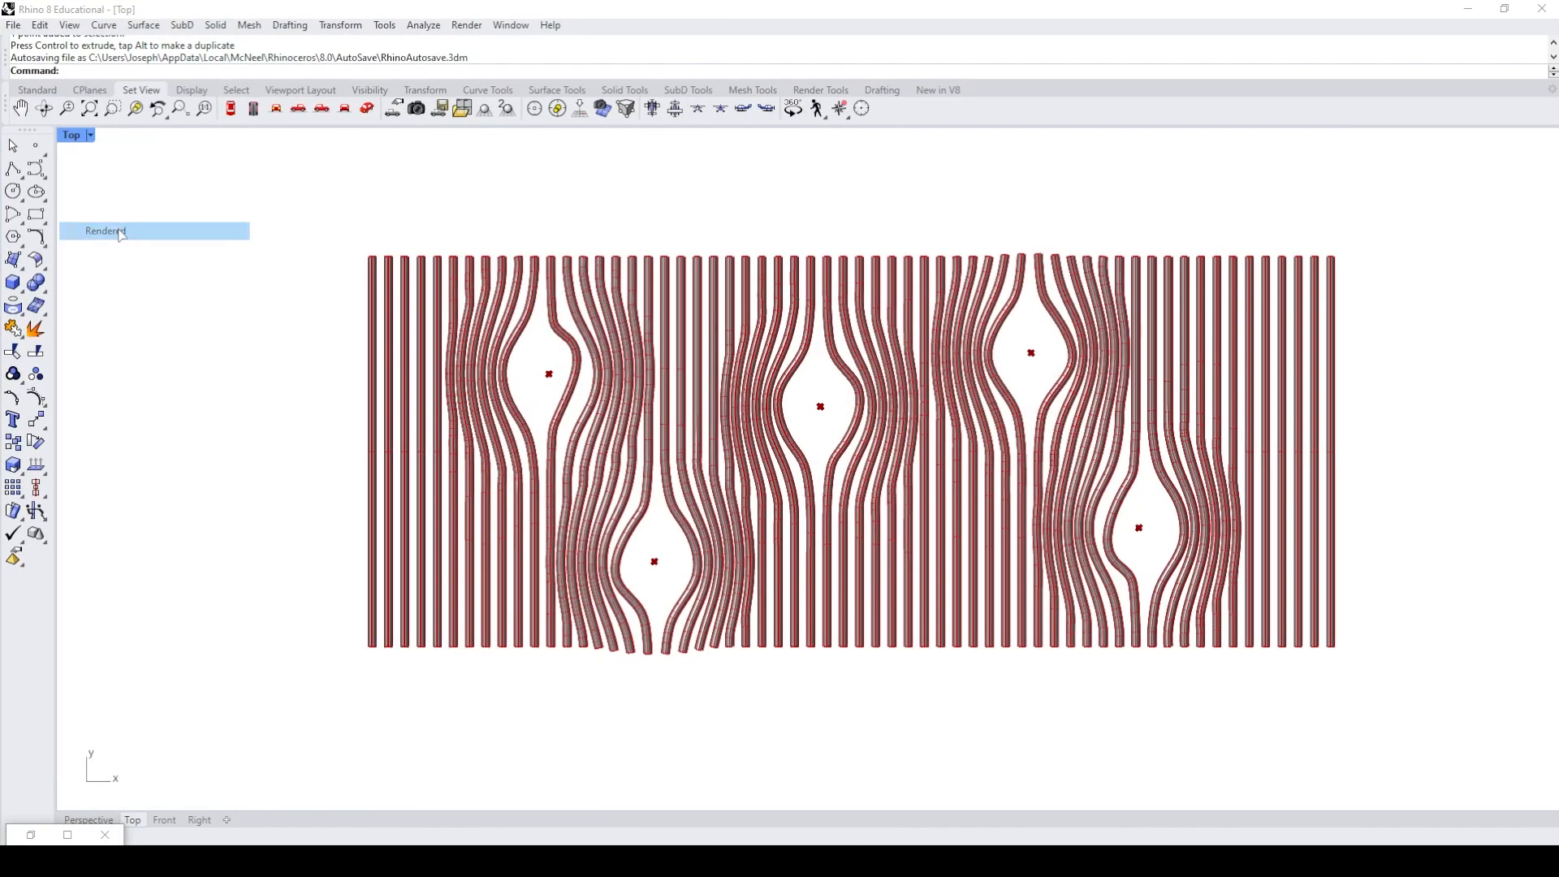
left_click(105, 231)
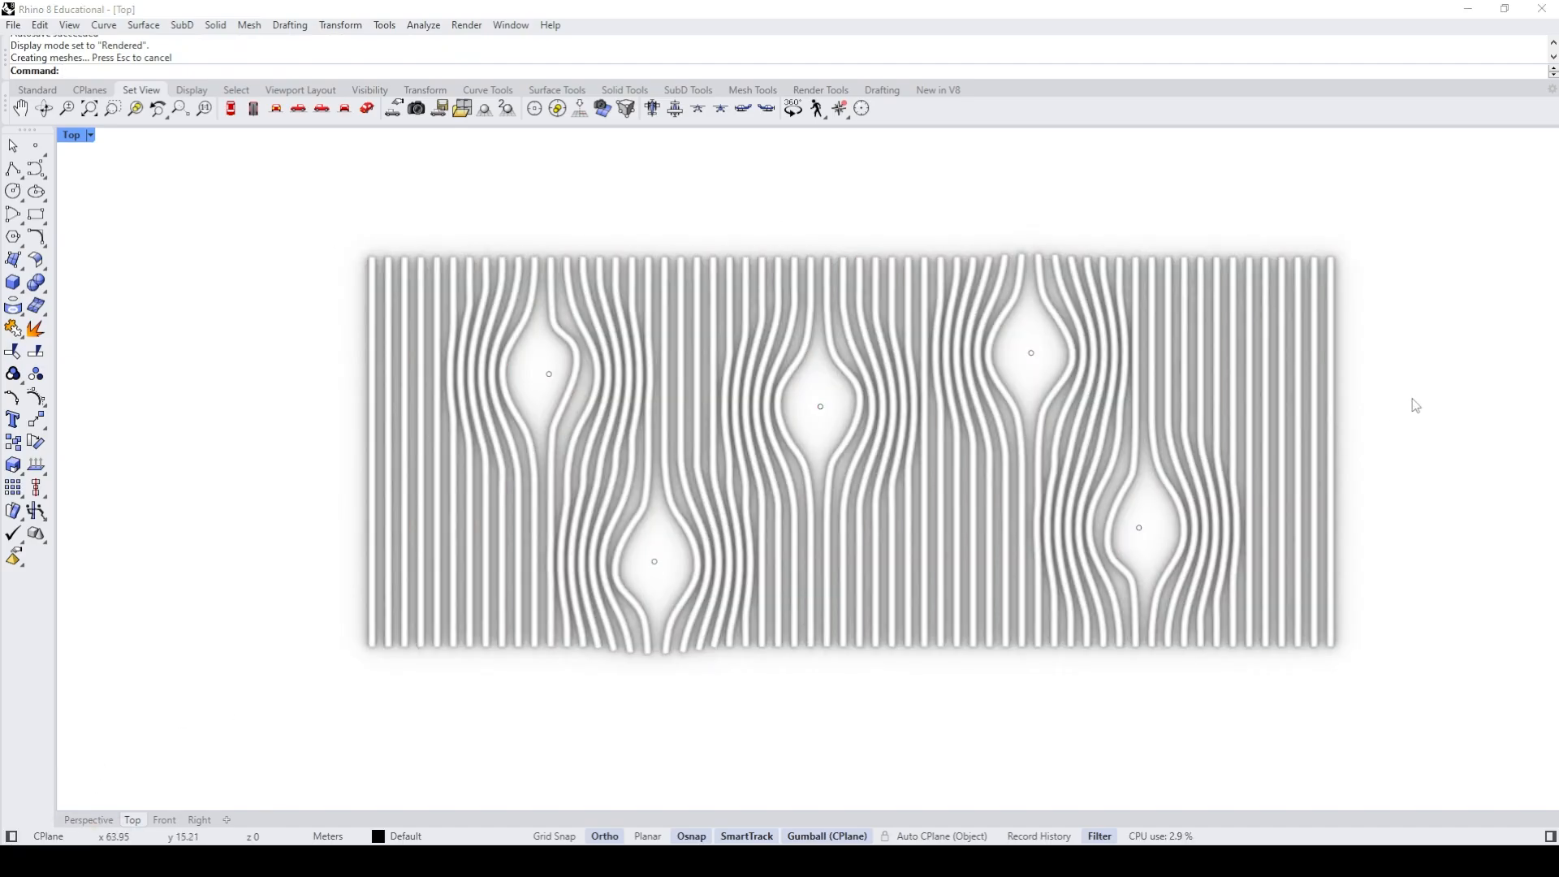
left_click_drag(354, 262, 1386, 683)
left_click(1464, 535)
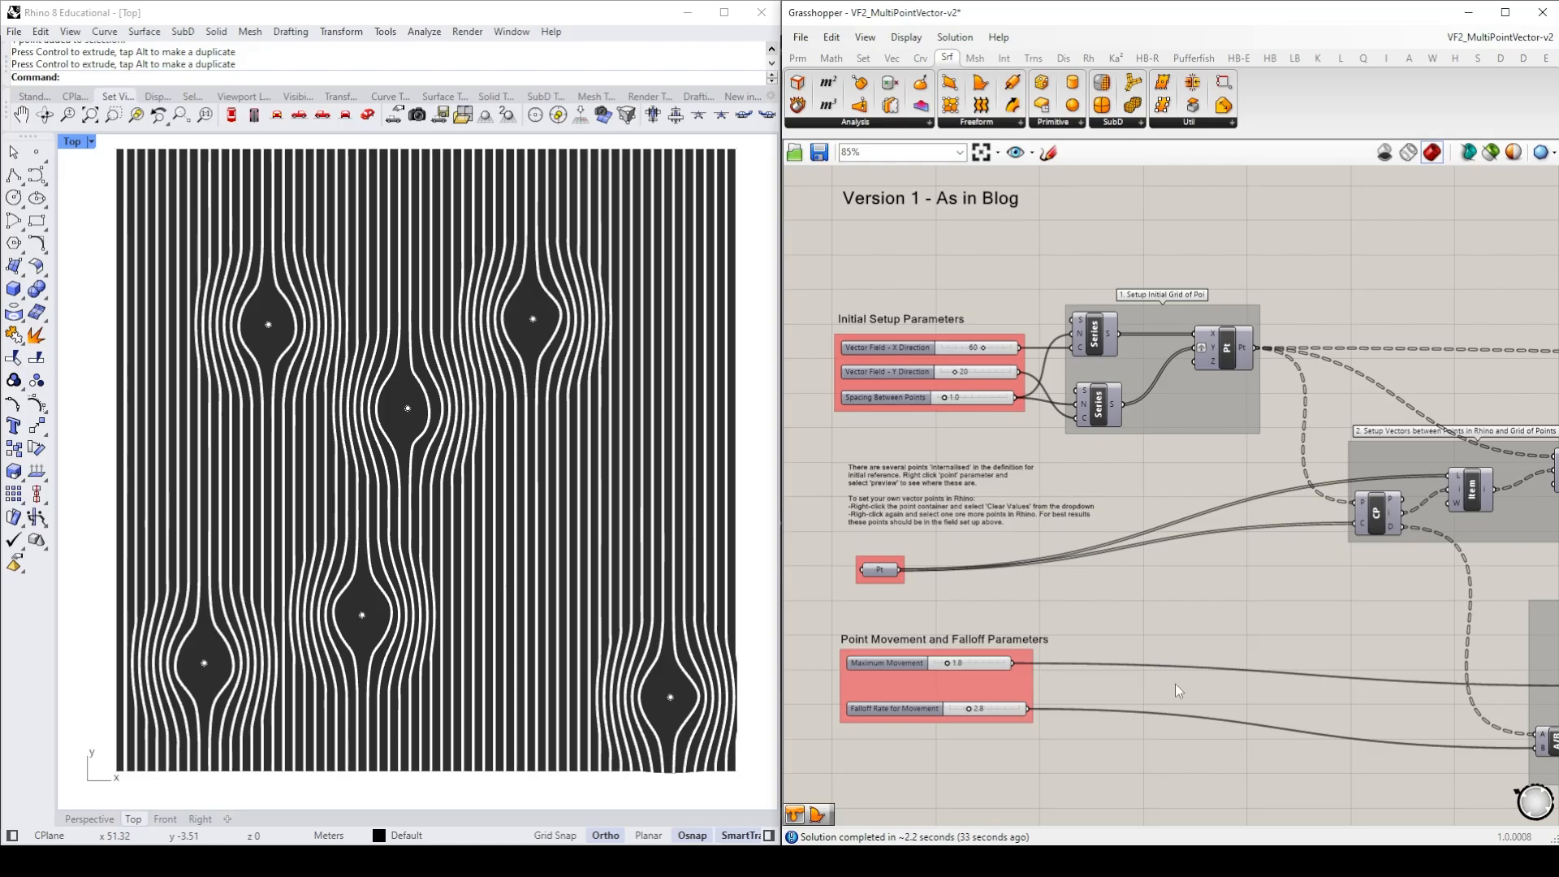
Step: Set the Orientation of Stripes in the Version 2 - Extended Functionality definition to Horizontal Stripes
right_click_drag(1169, 708, 1149, 388)
right_click_drag(1143, 654, 1158, 309)
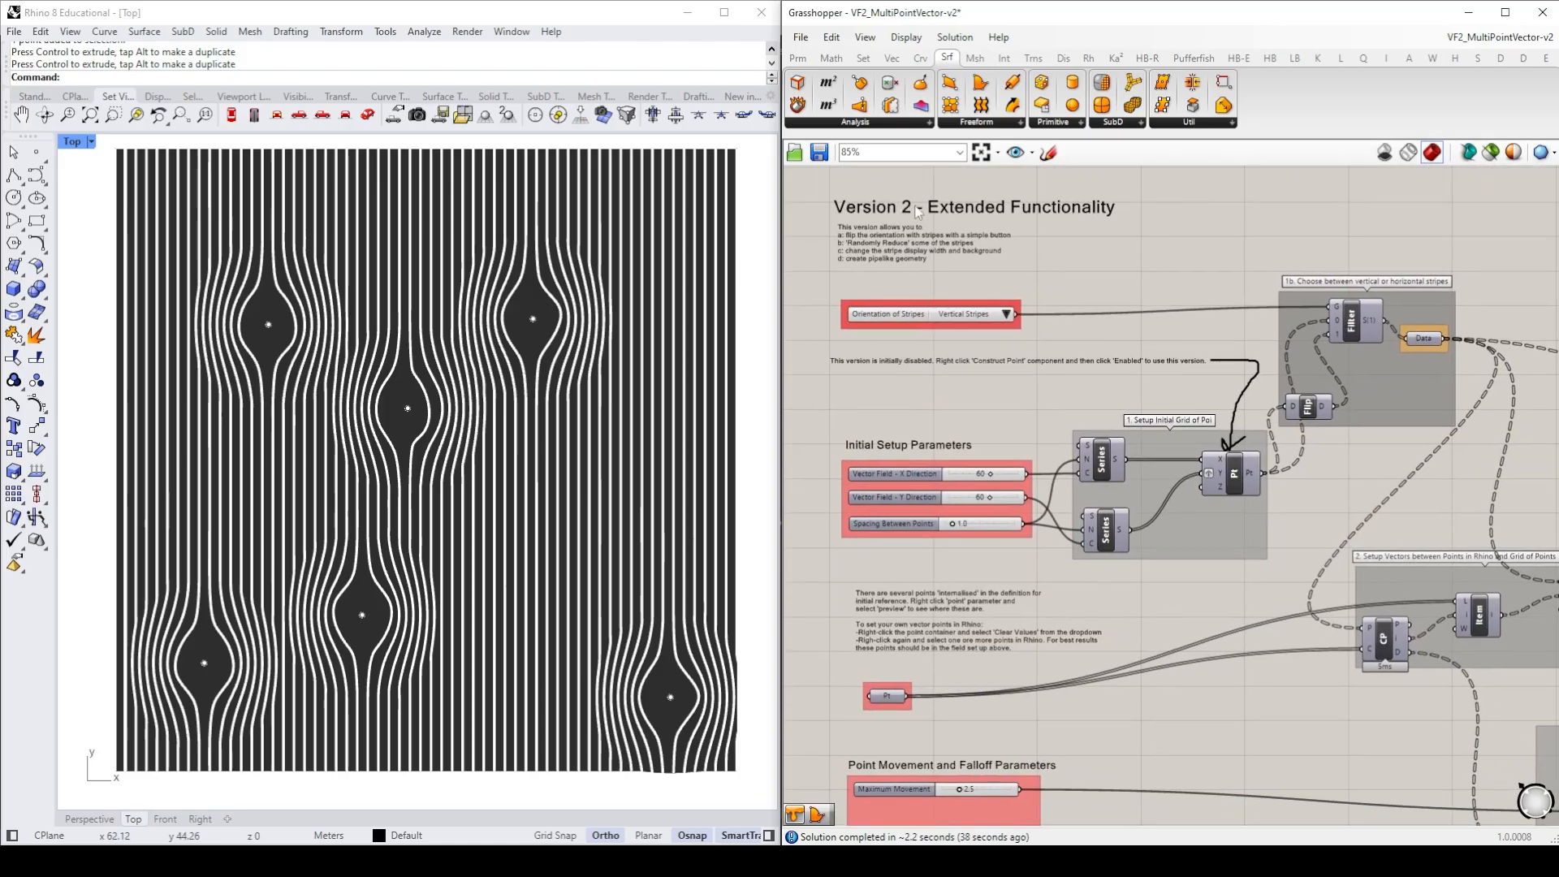
left_click(1006, 314)
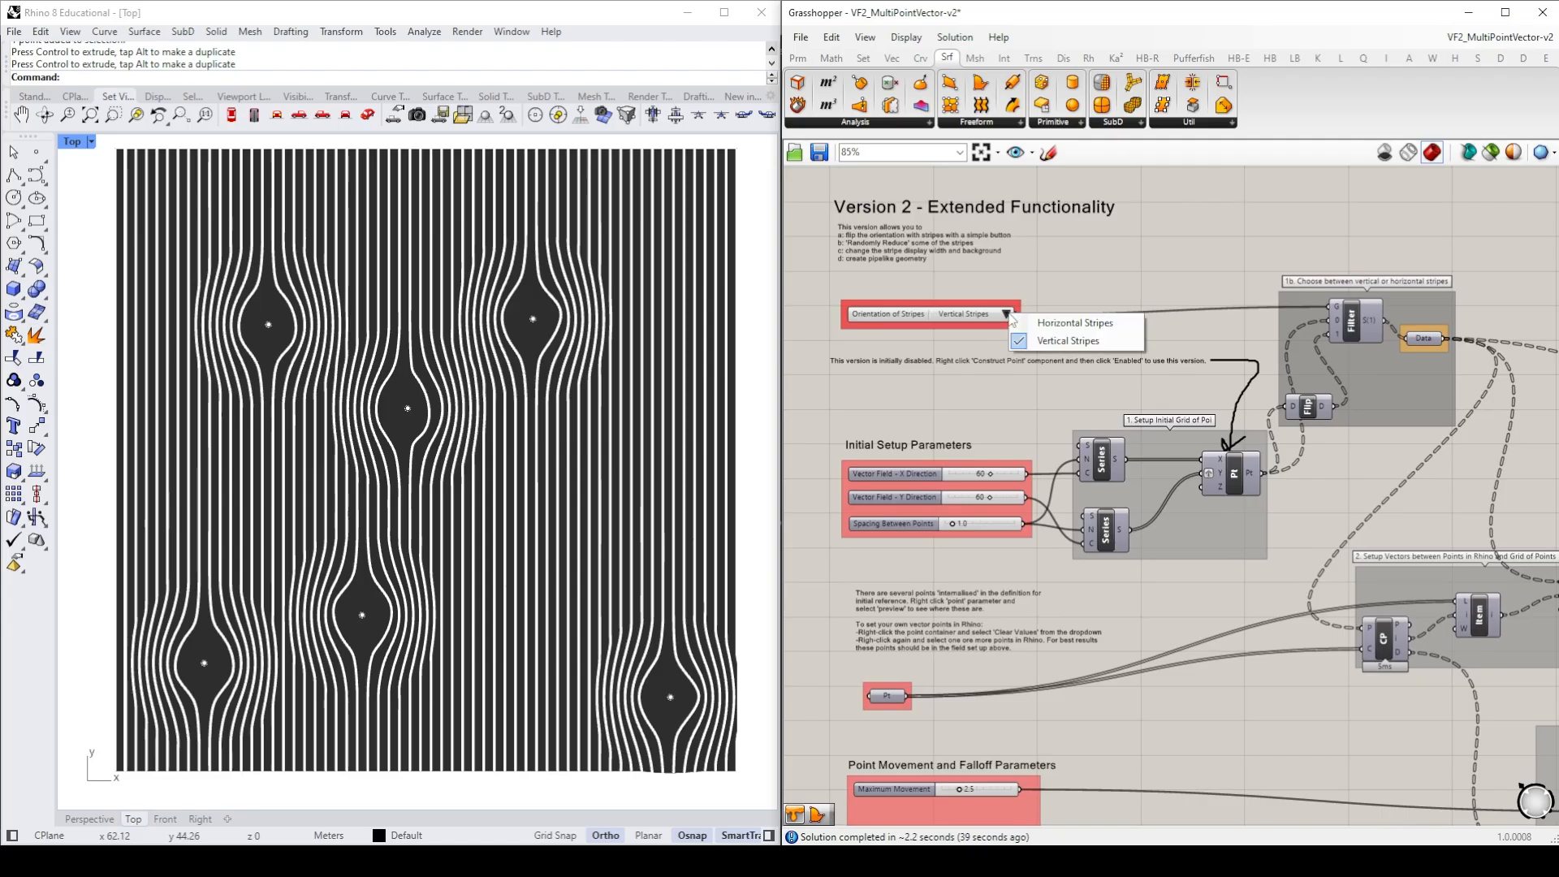
left_click(1061, 325)
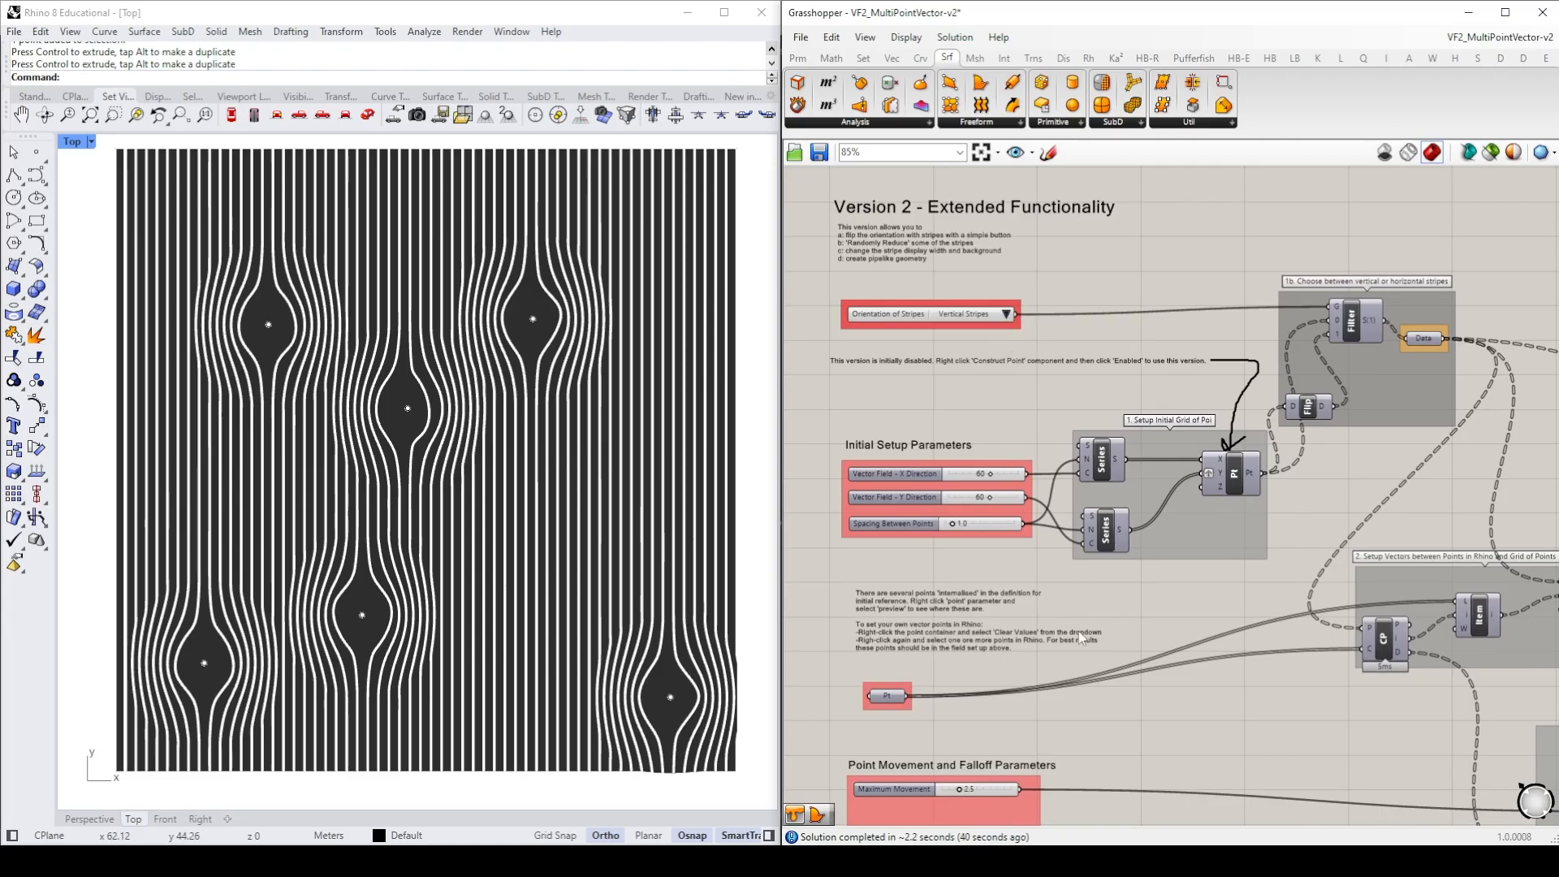
Step: Set the Percentage Reduction slider for the random reduction of stripes to 0.27
right_click_drag(1122, 677, 1125, 277)
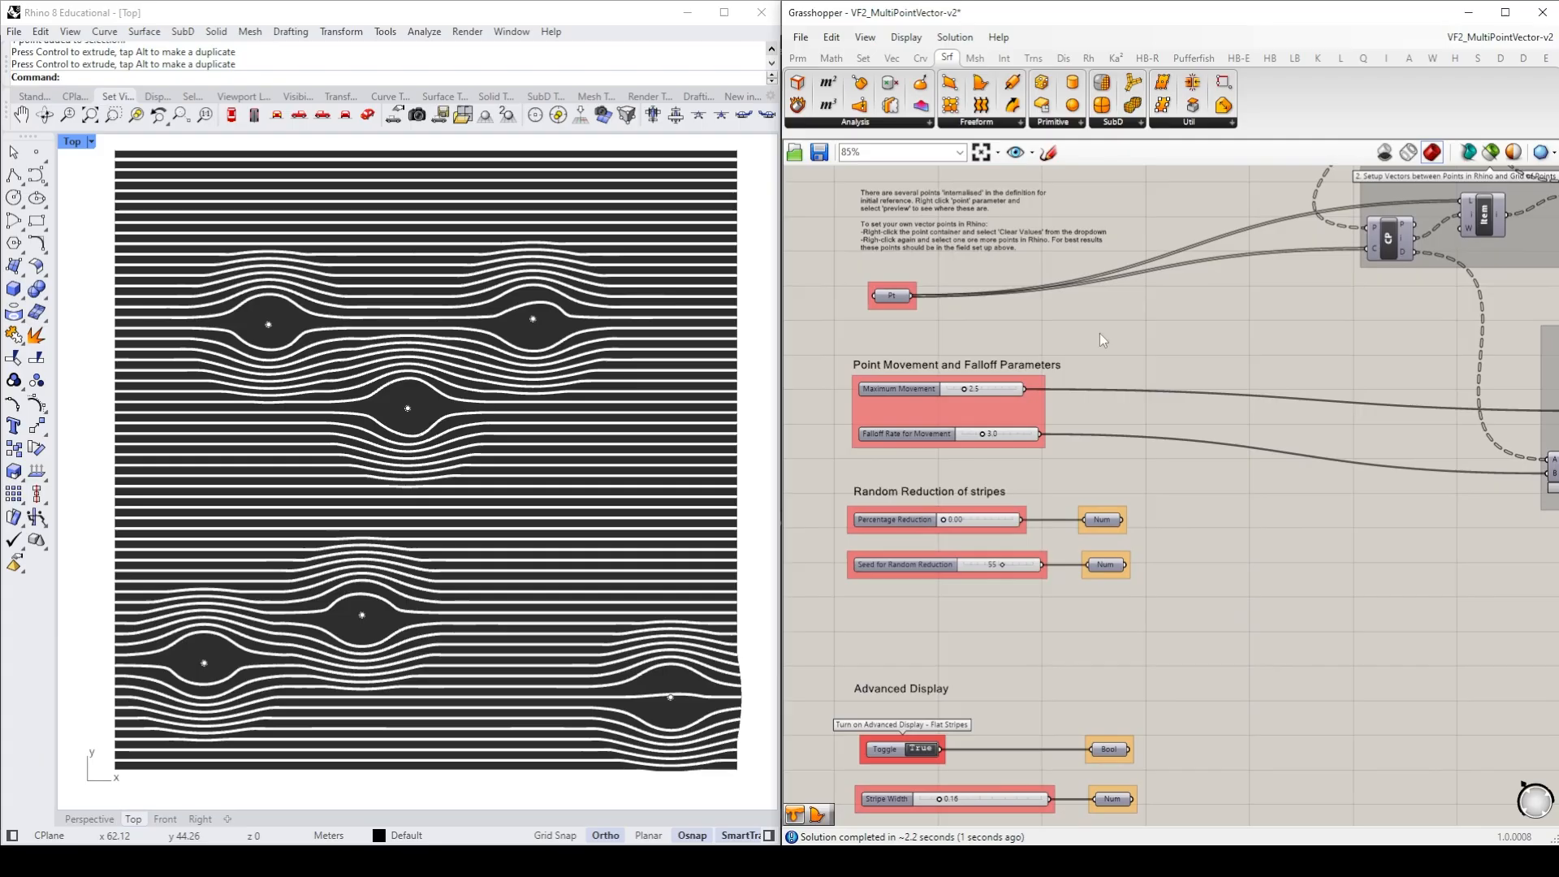
double_click(971, 521)
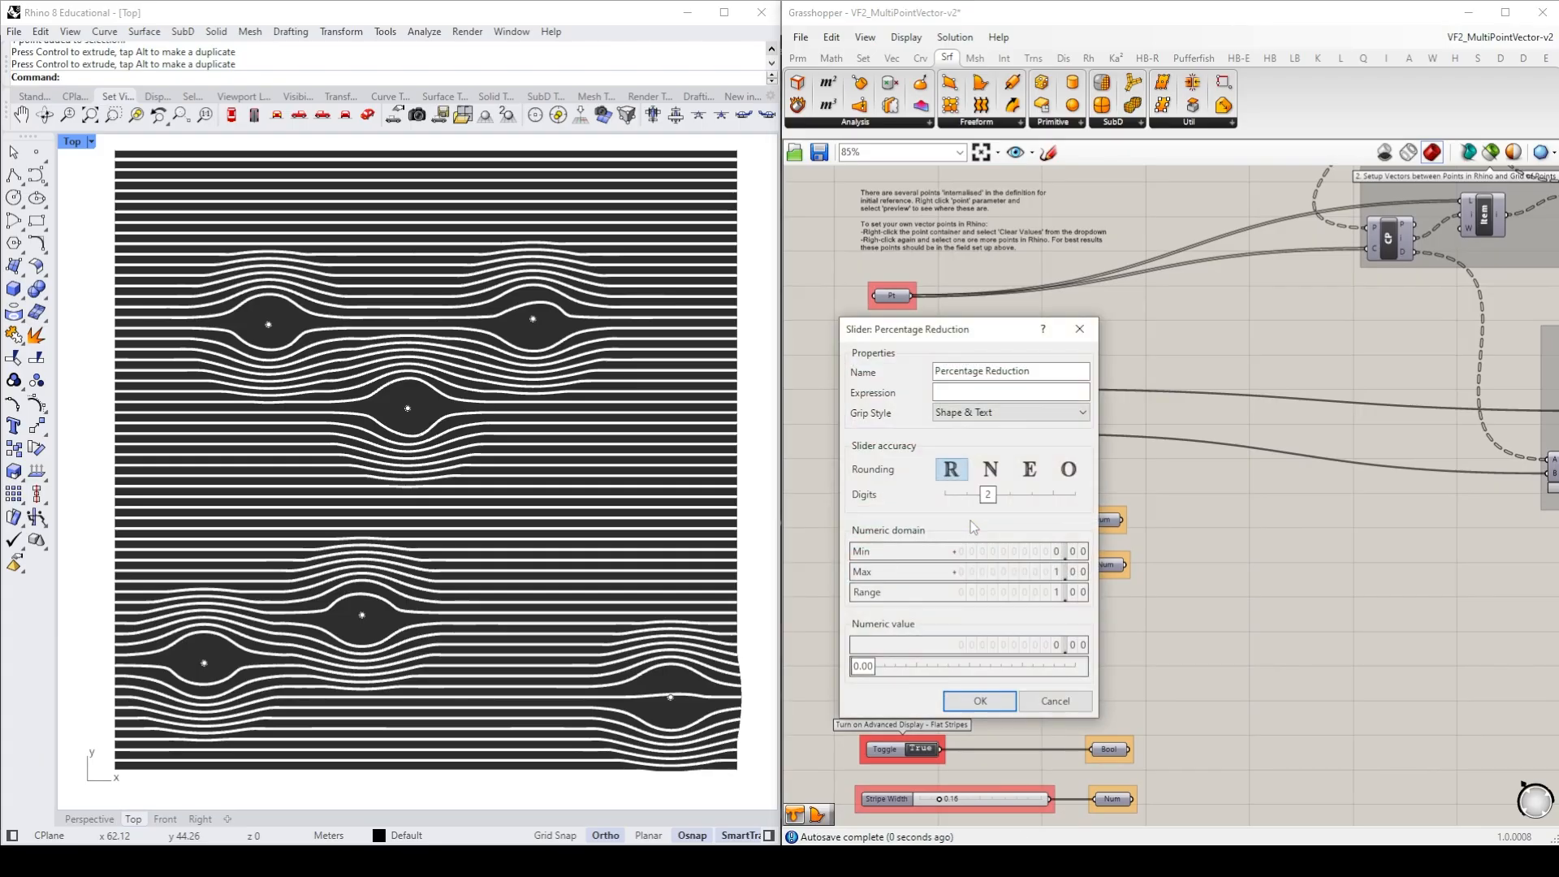
left_click_drag(863, 666, 924, 669)
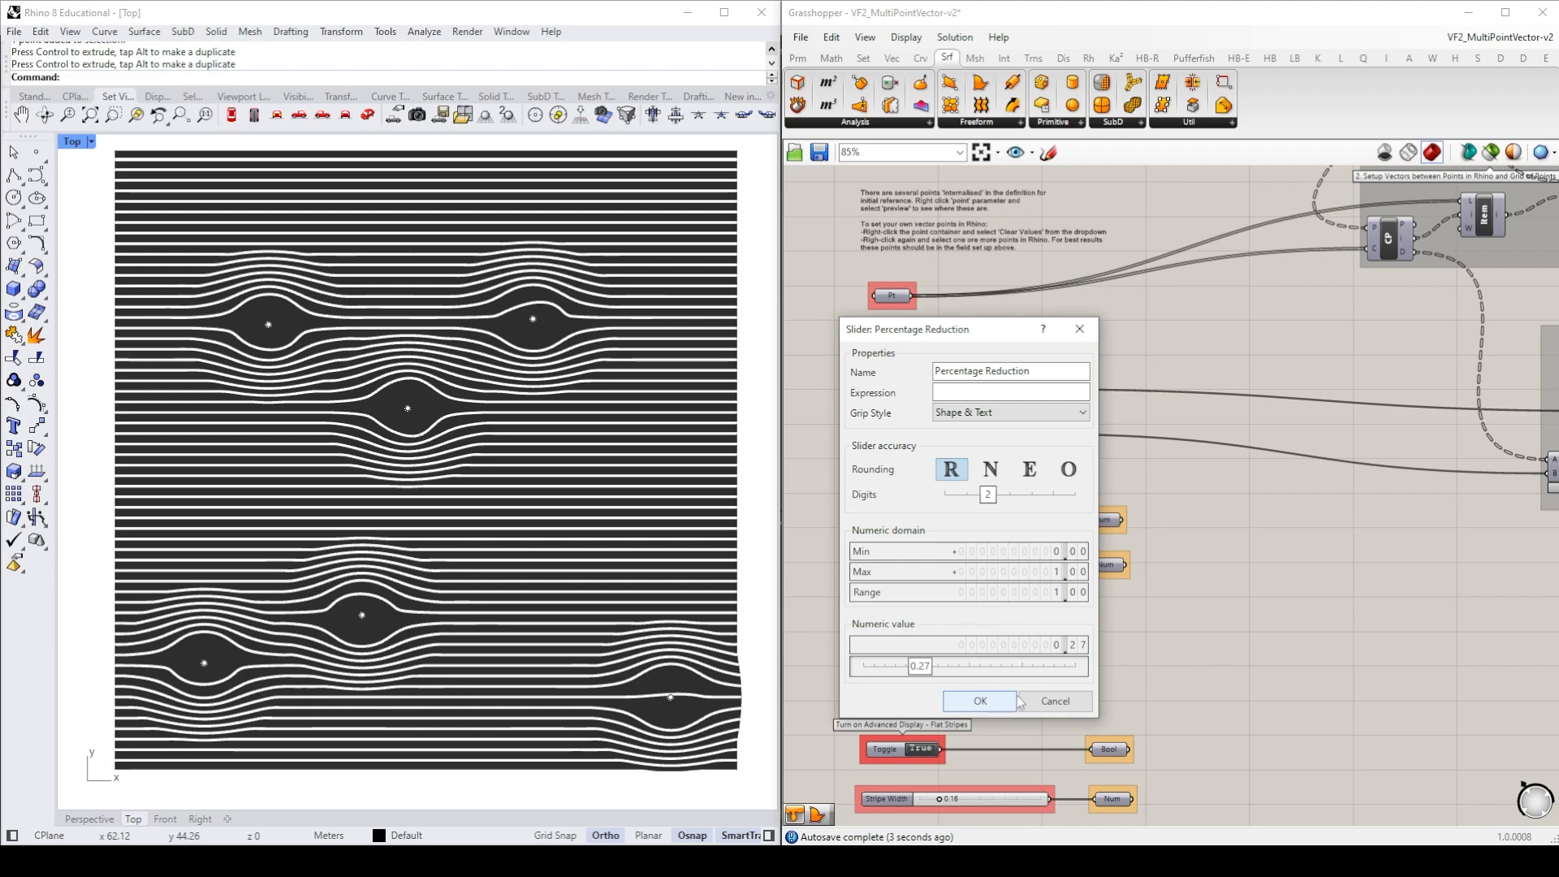
left_click(974, 703)
left_click(1170, 684)
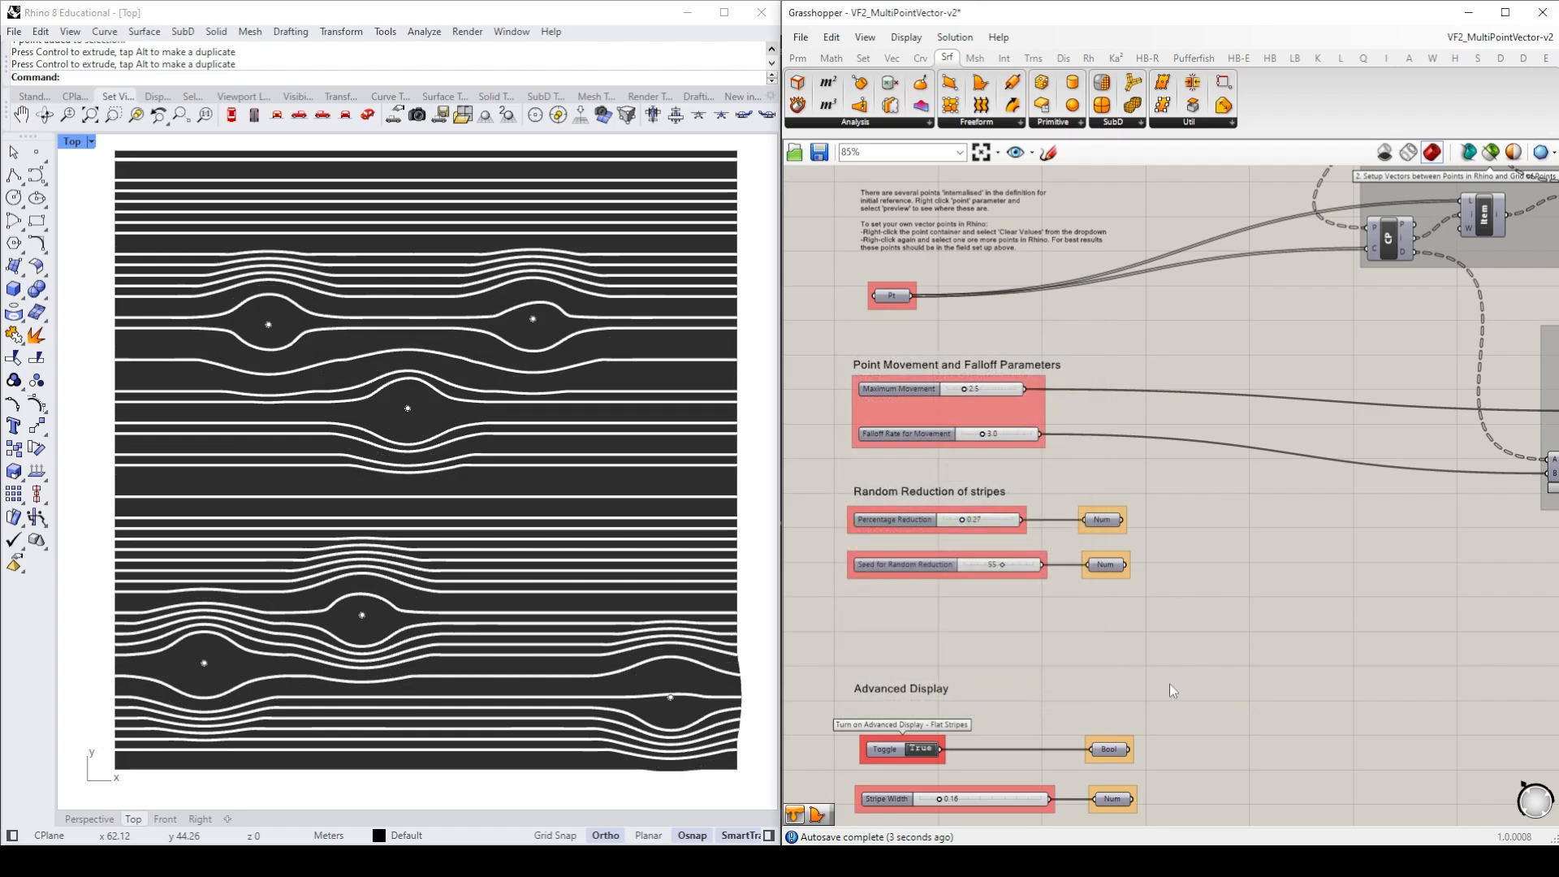
Step: Change the Background Color swatch of the flat stripes display to cyan, with saturation 95 and value 90
right_click_drag(1169, 684, 1155, 416)
right_click_drag(1186, 650, 1182, 544)
left_click(928, 499)
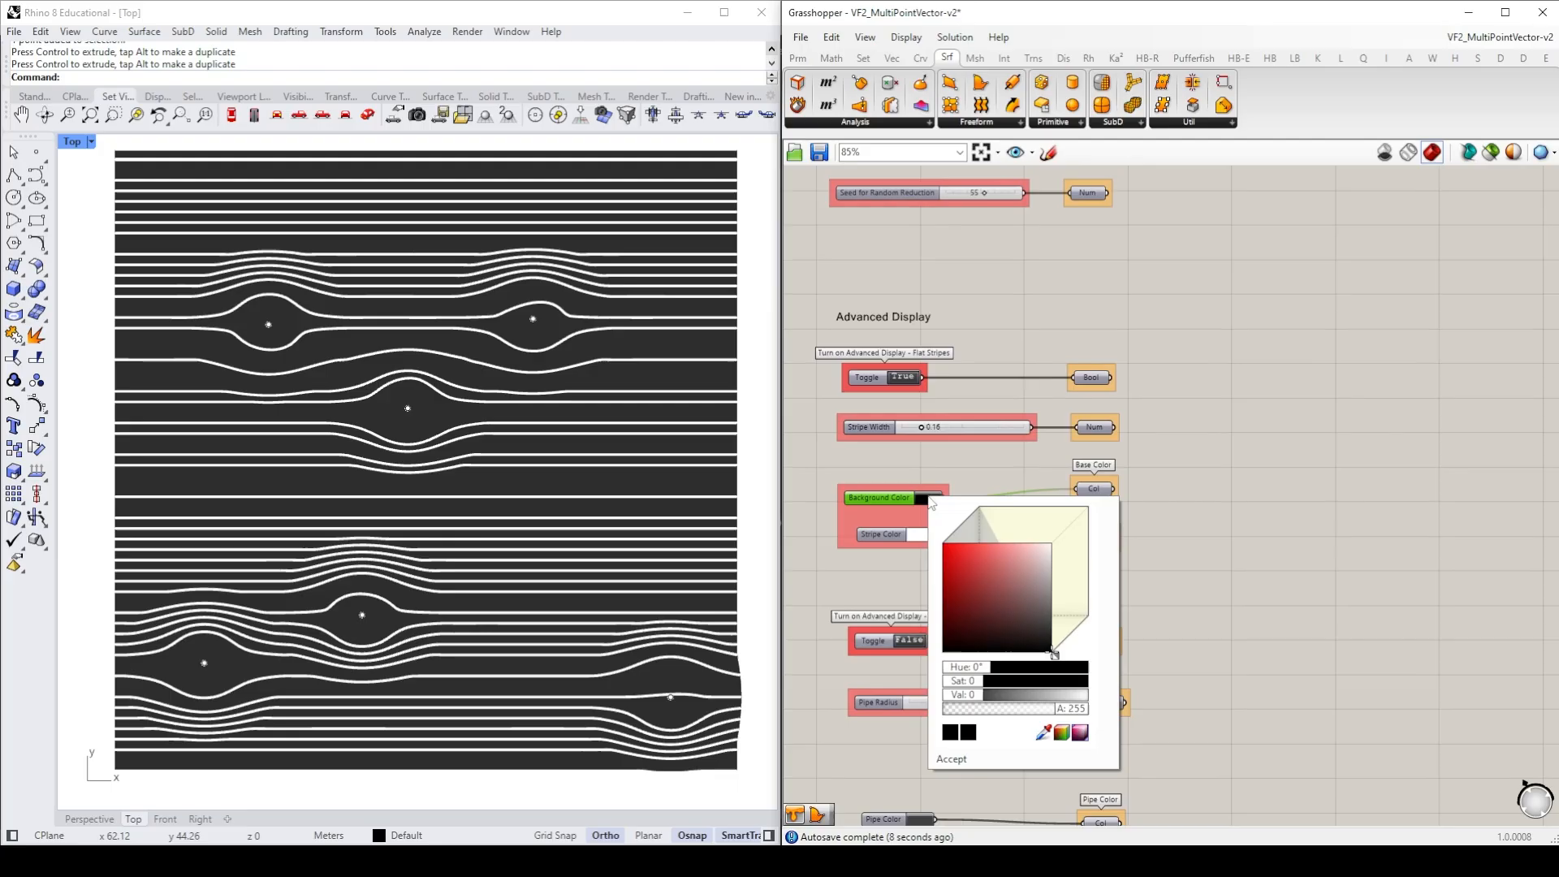
left_click(949, 554)
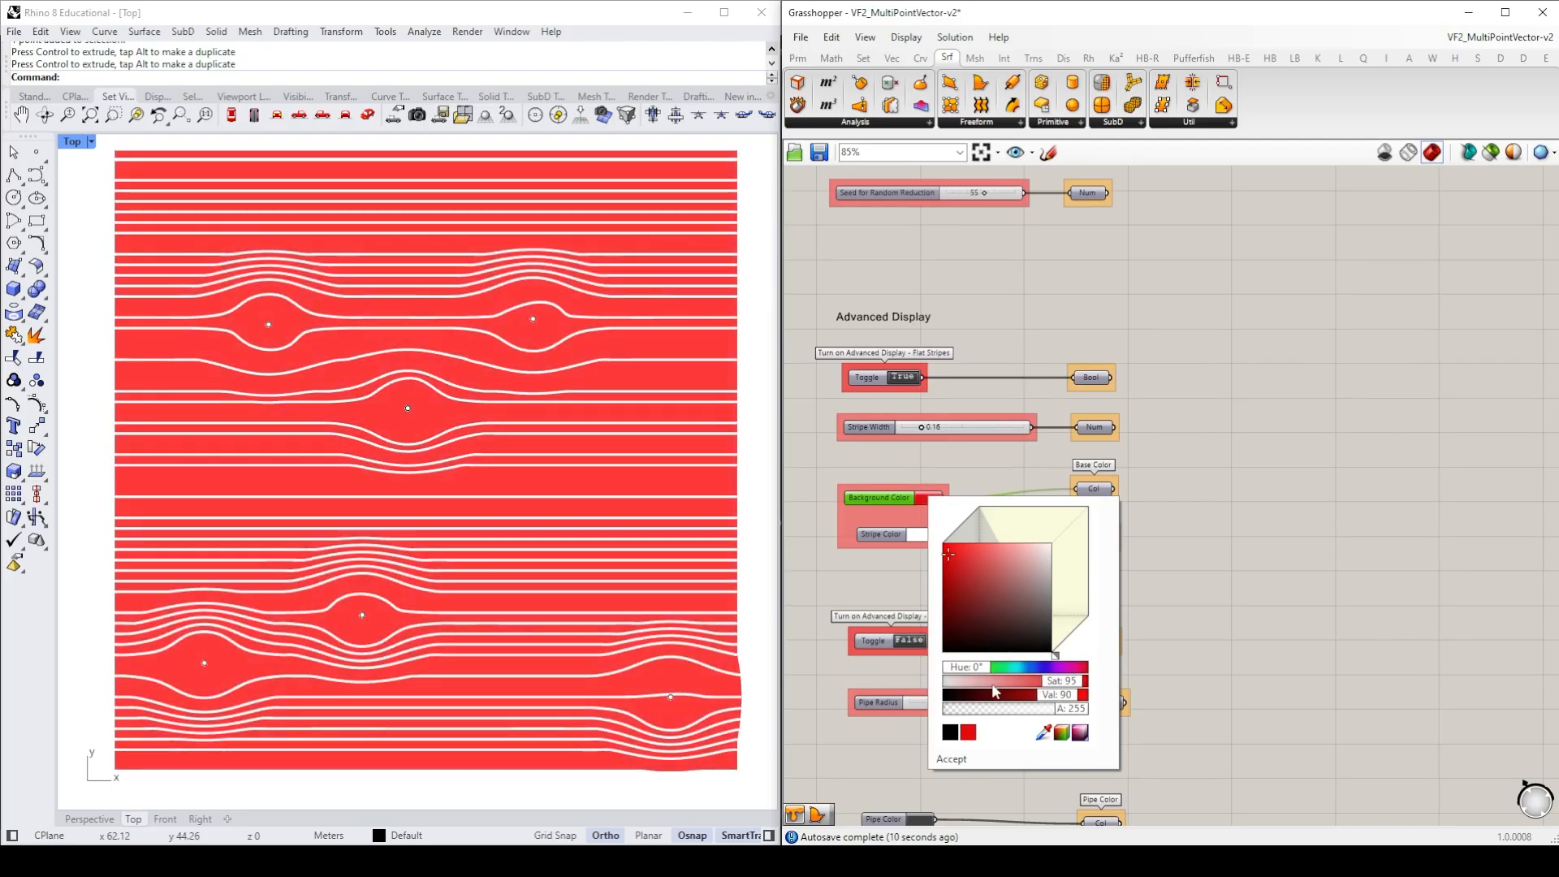
left_click_drag(984, 669, 1029, 674)
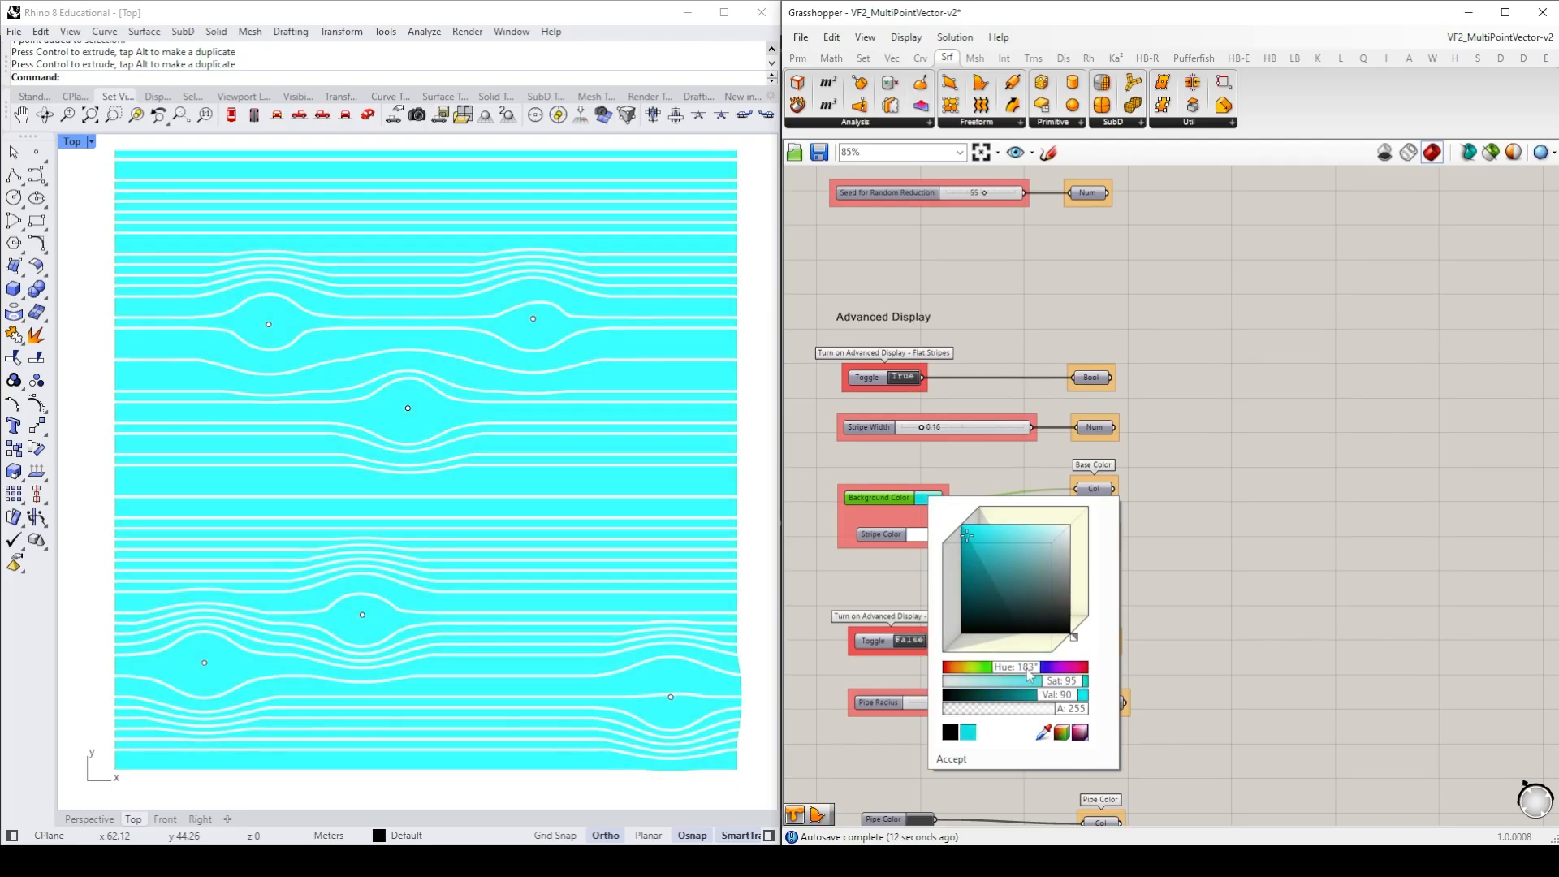
left_click(1224, 543)
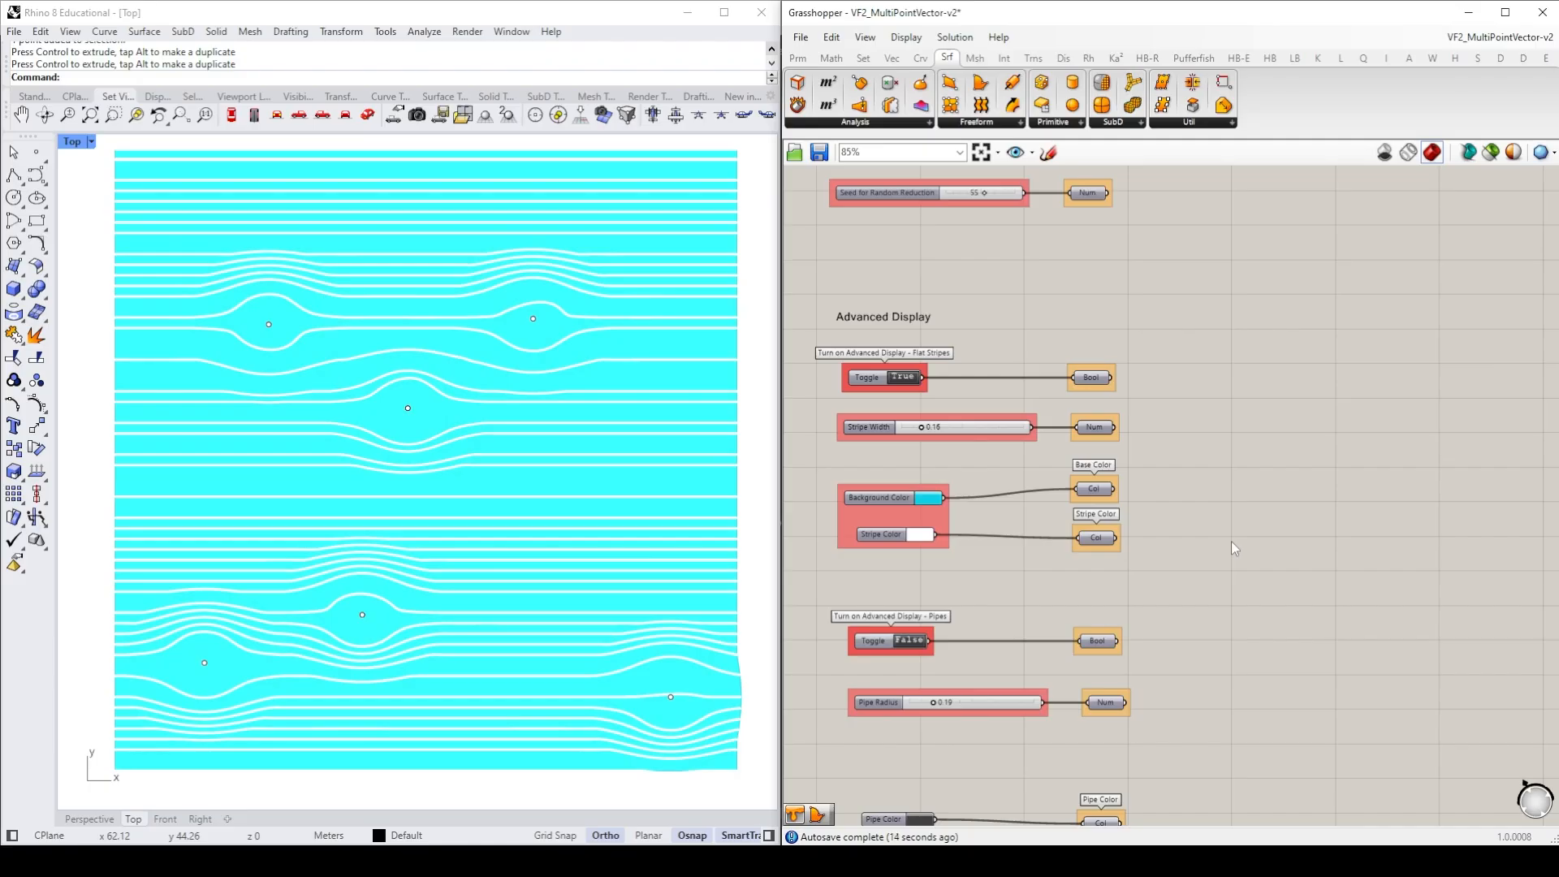